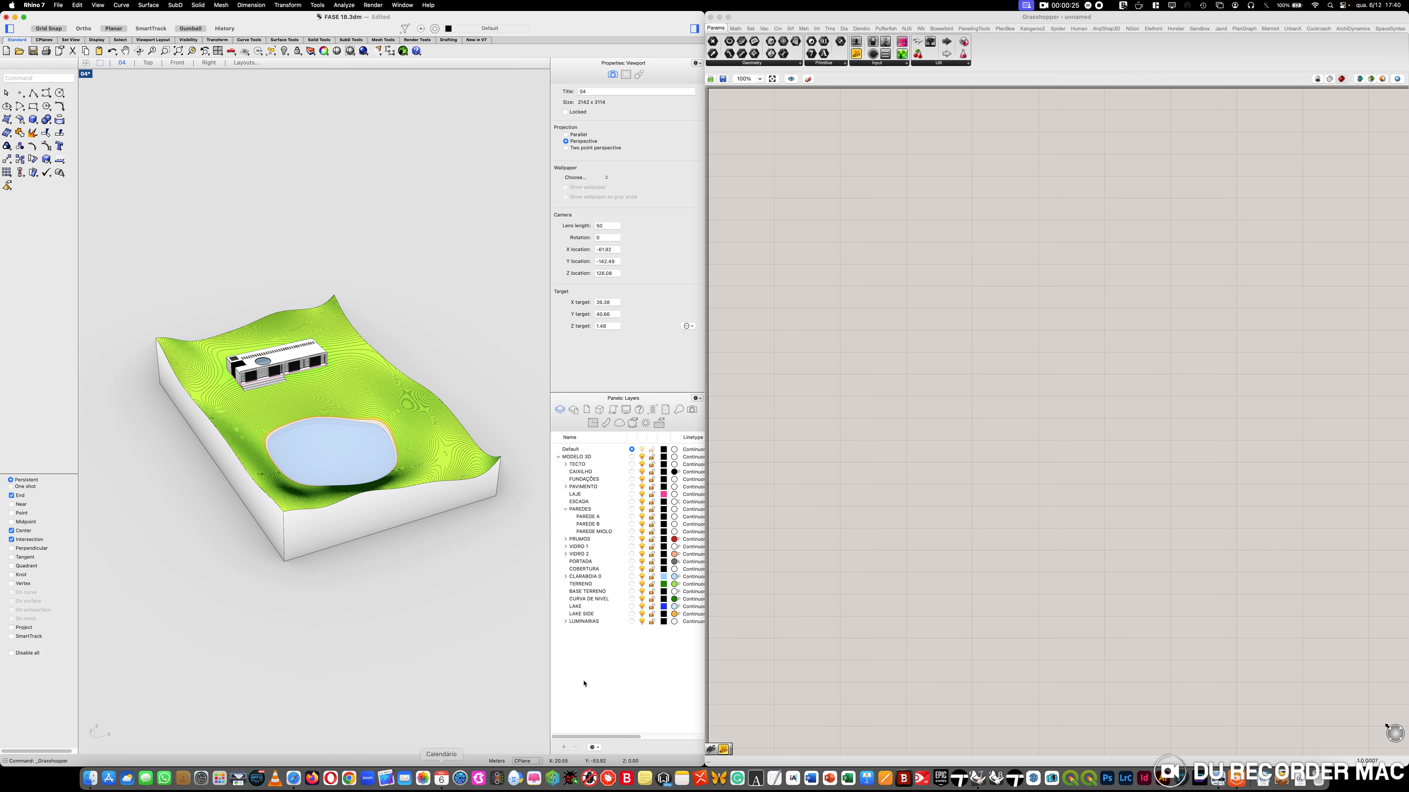
Turn off the visibility of all MODELO 3D sublayers from TECTO to LUMINARIAS
click(595, 623)
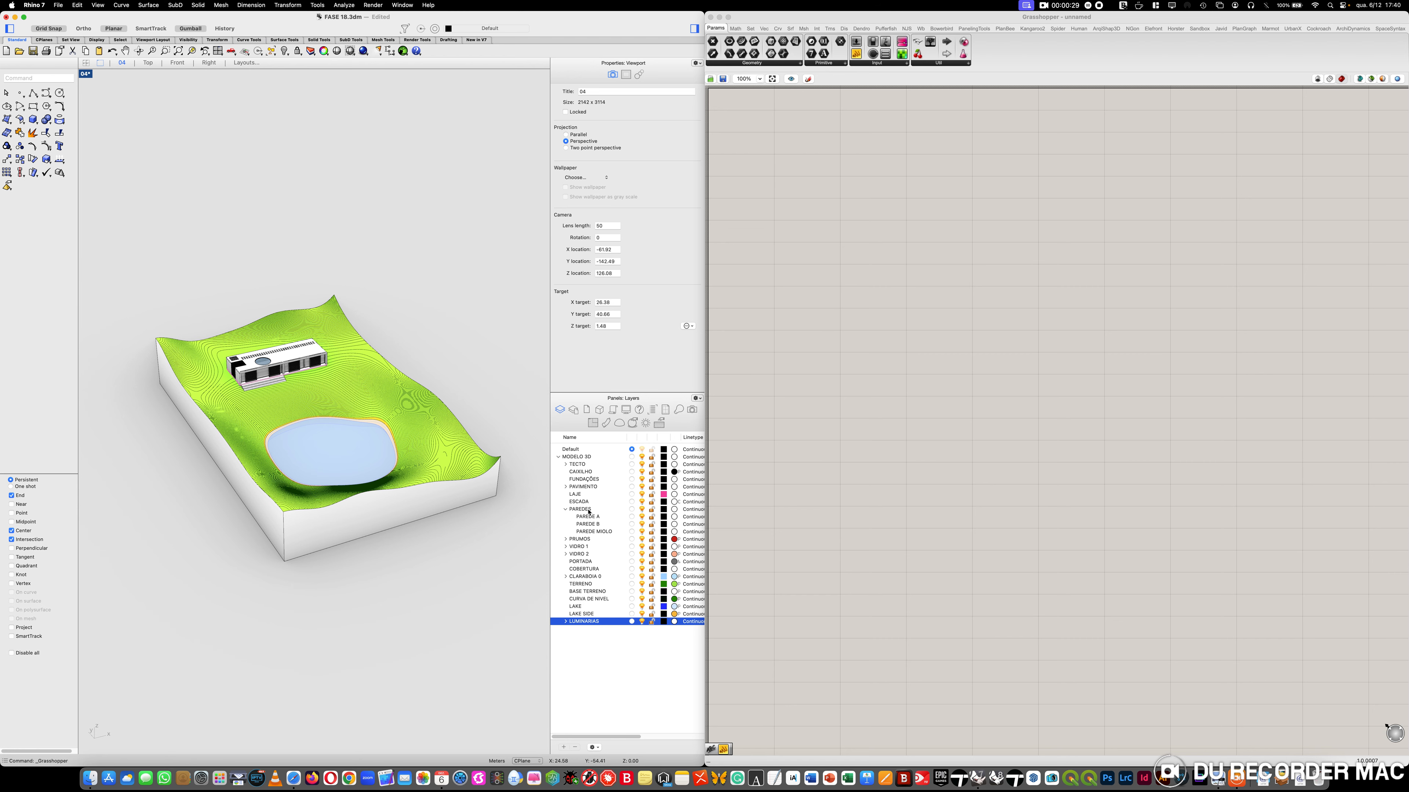
shift+click(583, 465)
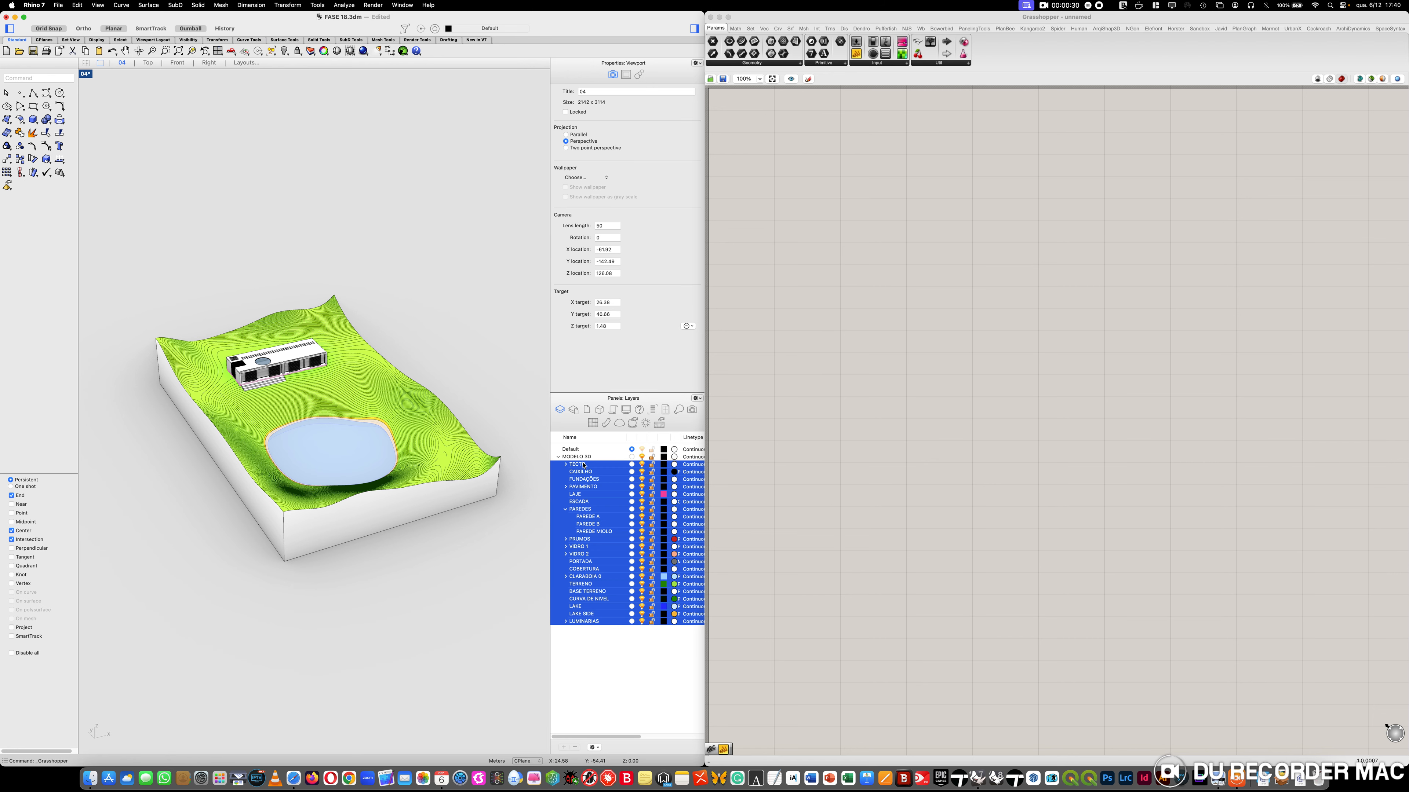
click(642, 466)
click(614, 638)
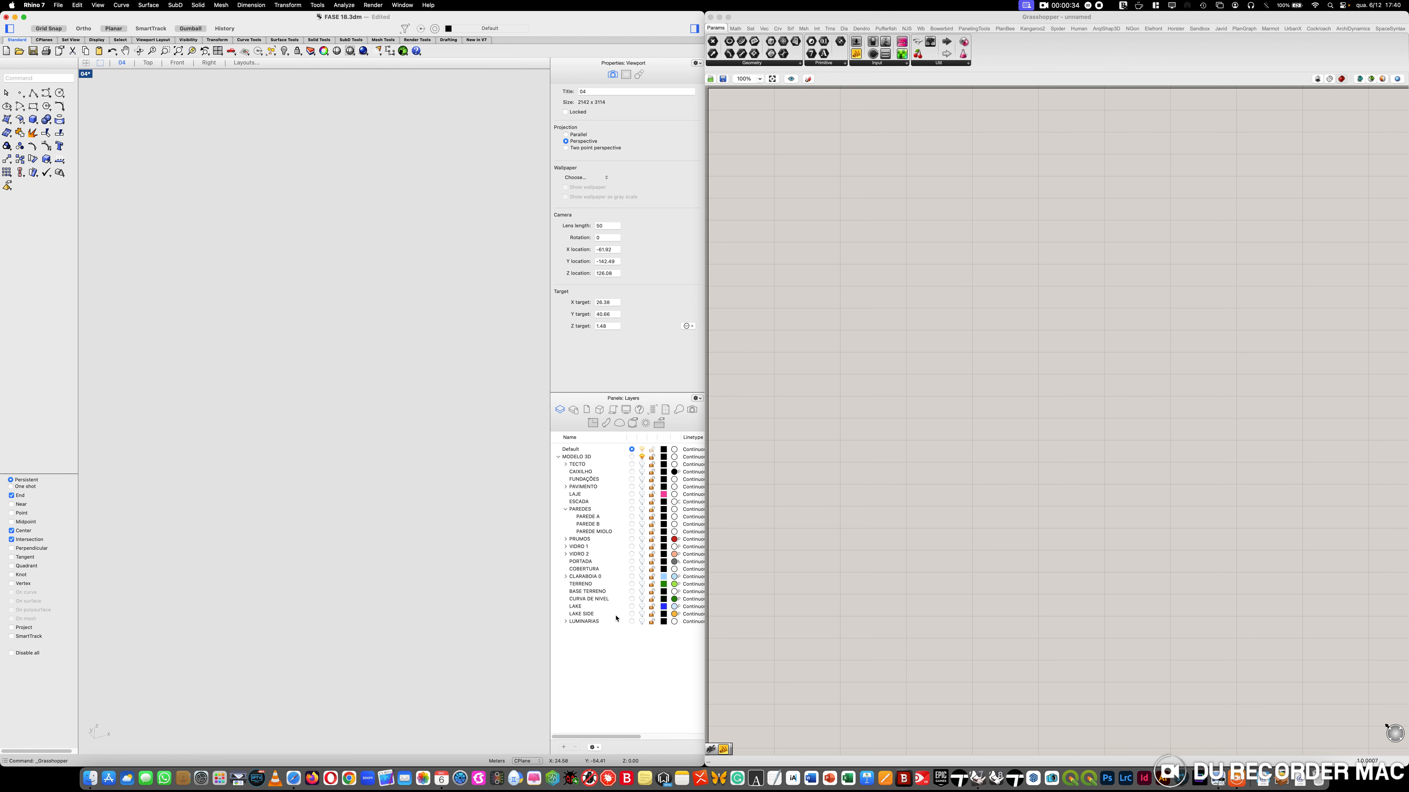
Turn on the visibility of the PAVIMENTO, LAJE, PAREDES and CAIXILHO layers
click(583, 487)
click(642, 487)
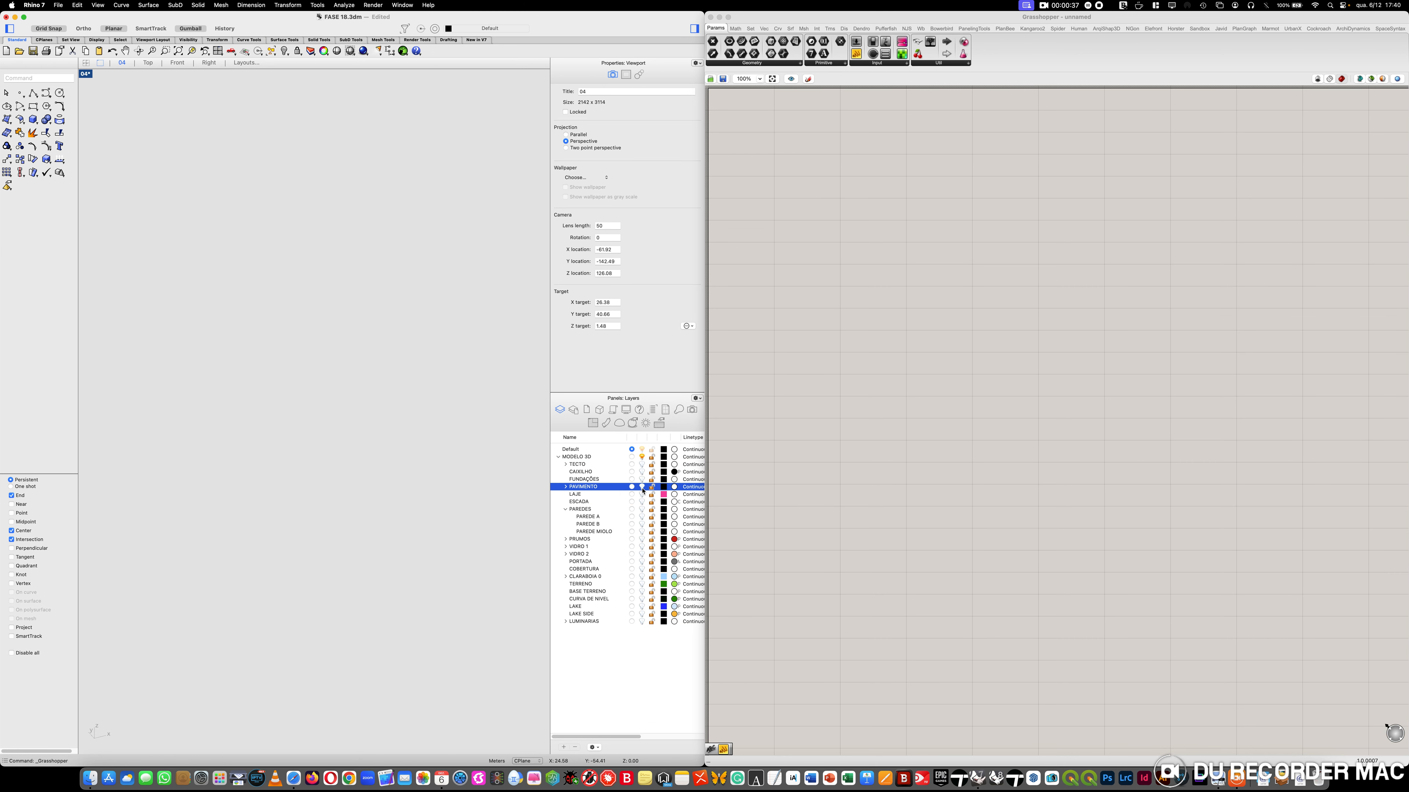
click(641, 495)
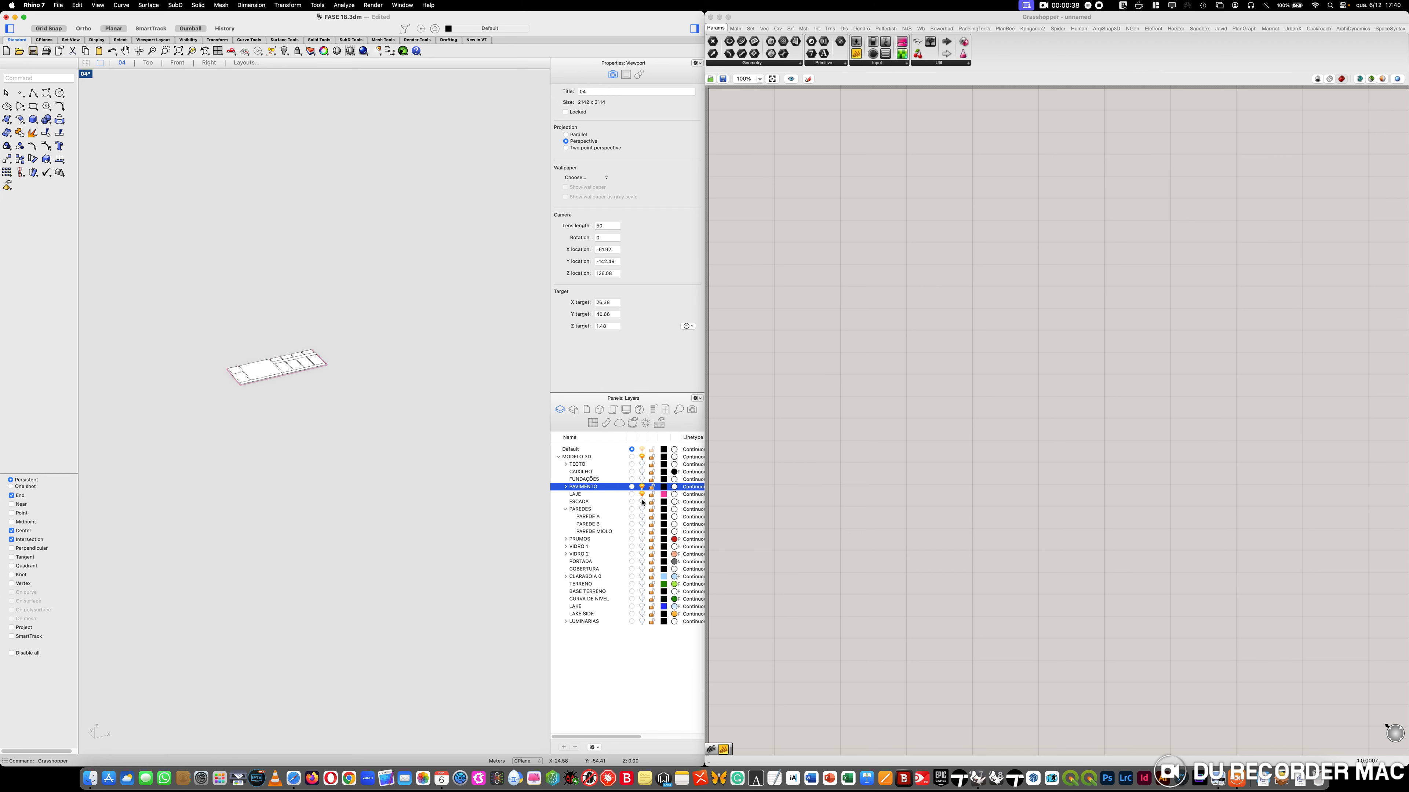
click(641, 510)
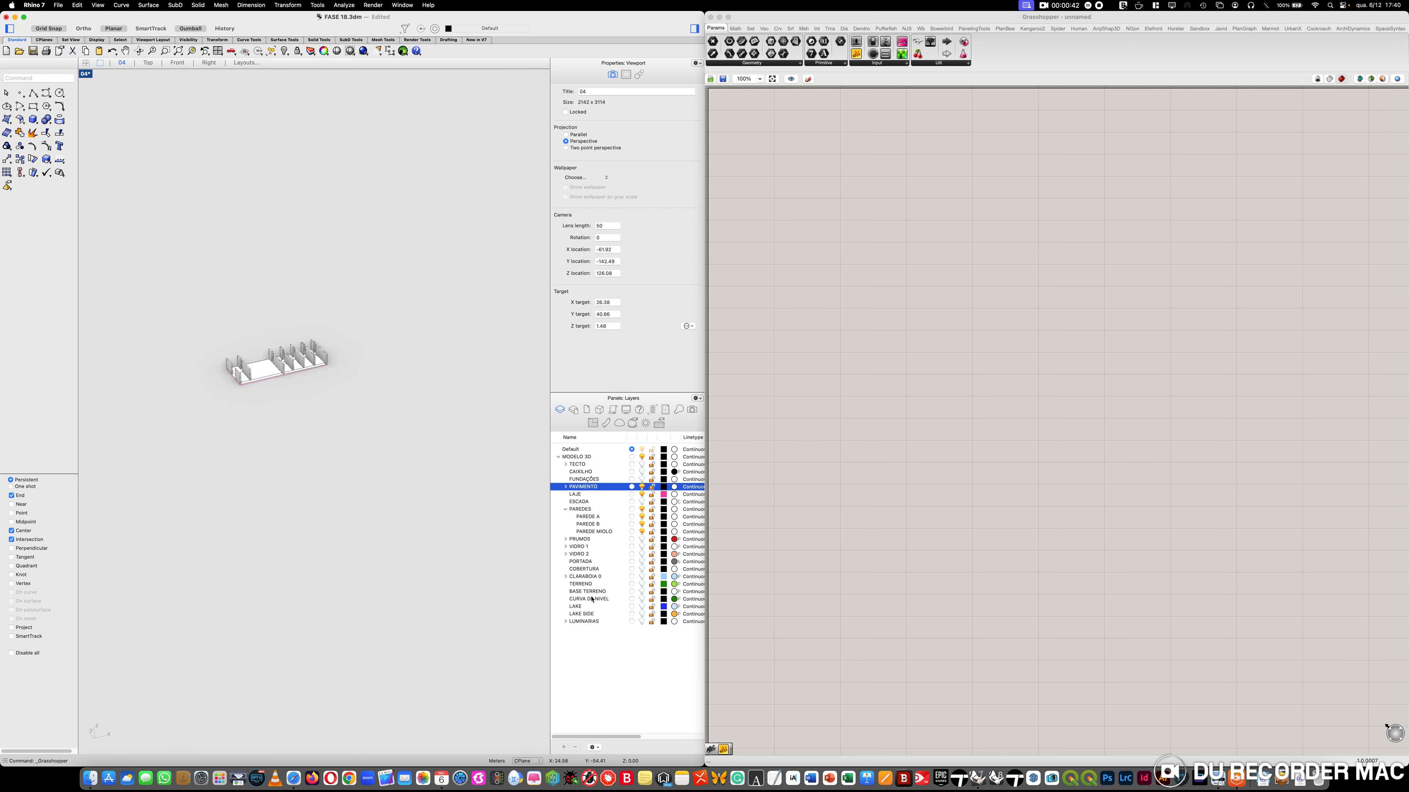
click(642, 472)
Create a new top-level layer named A1 below Default and make it the current layer
right_drag(285, 413, 283, 414)
scroll(215, 359, up, 2)
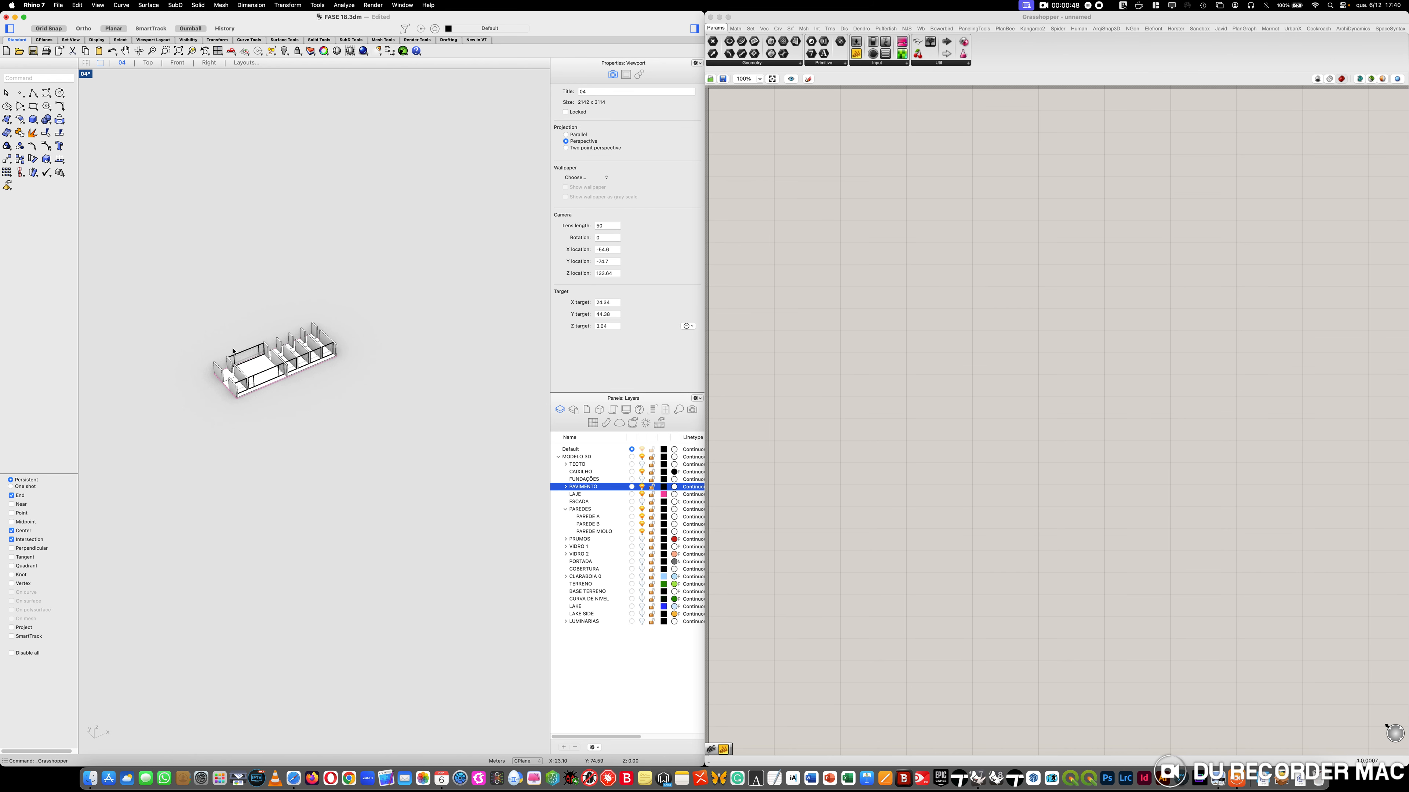
scroll(233, 352, up, 5)
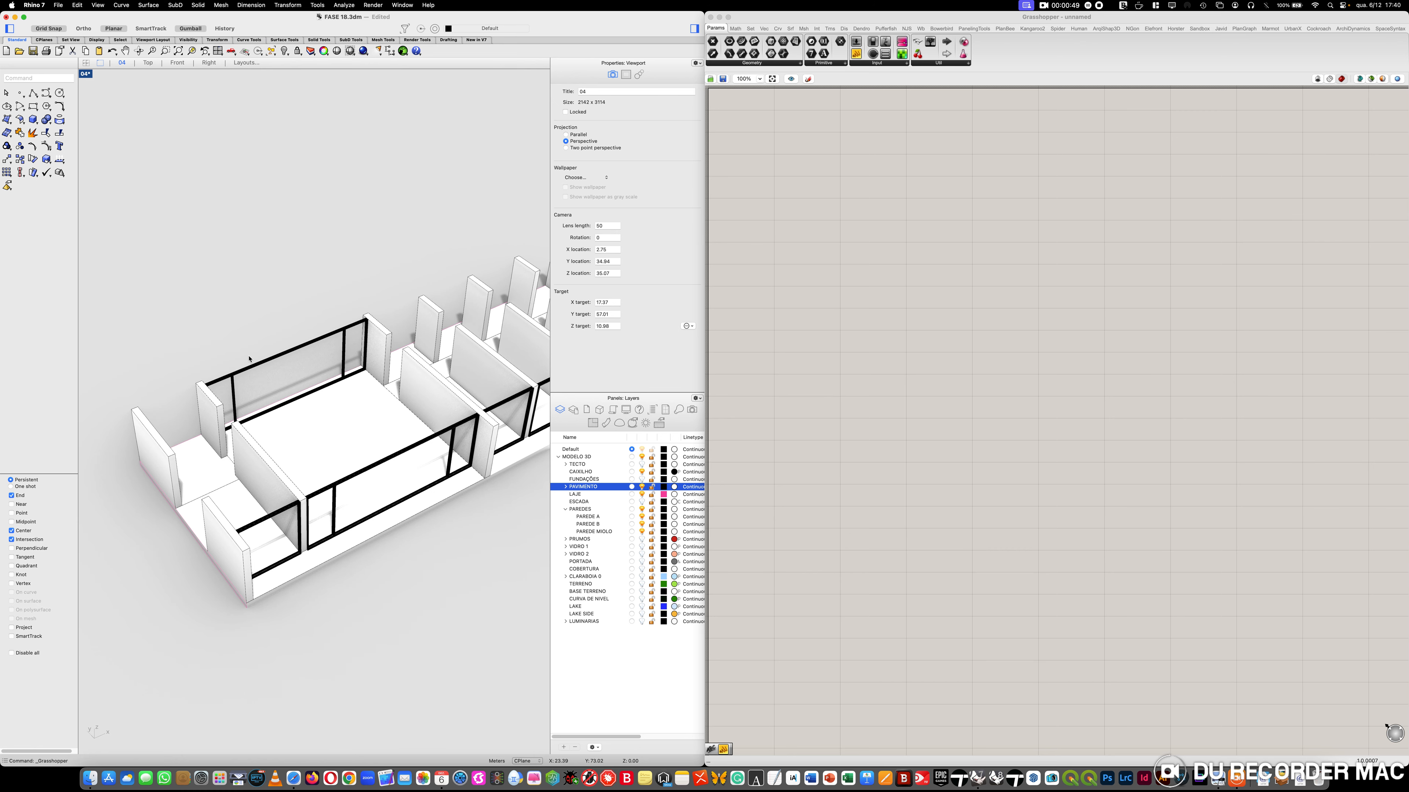
scroll(321, 423, up, 3)
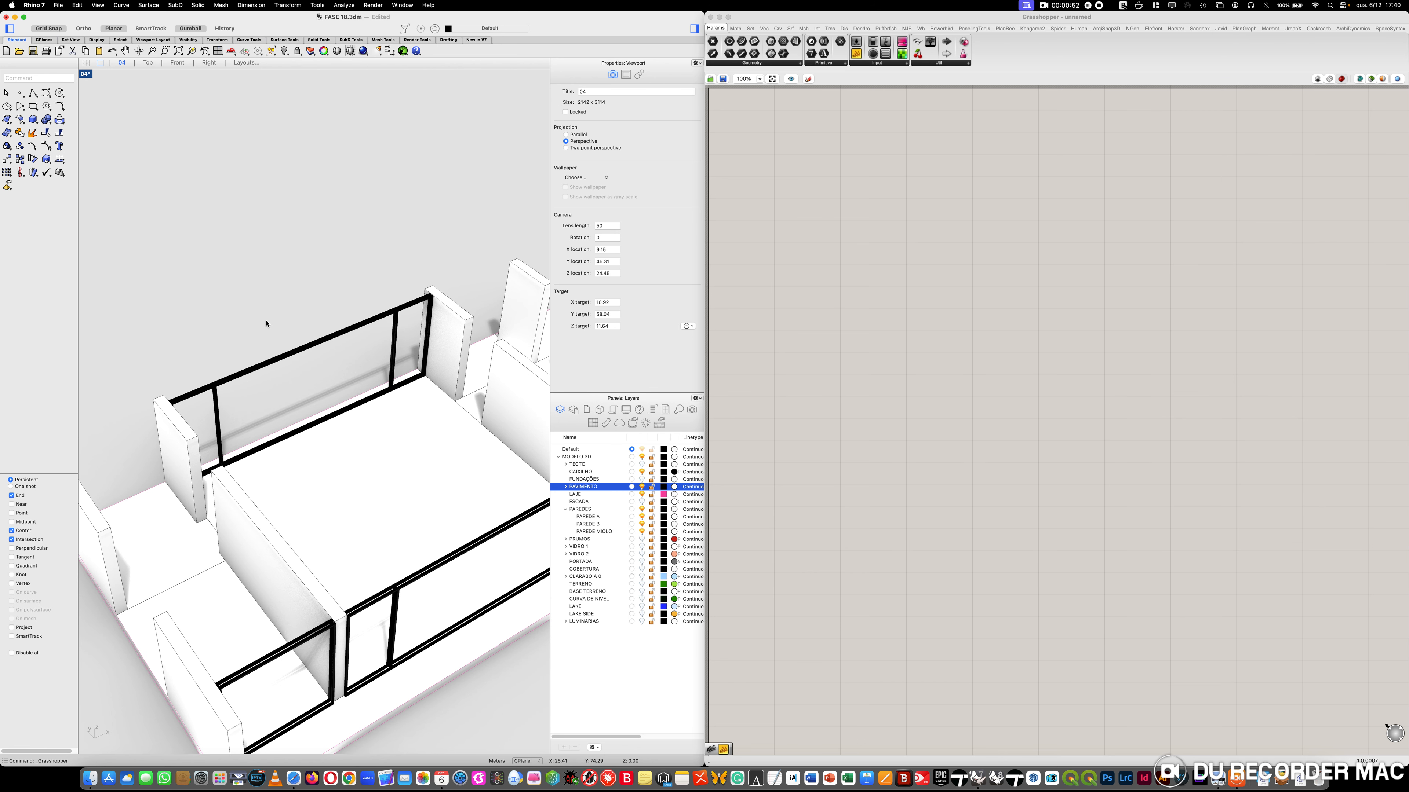
click(571, 449)
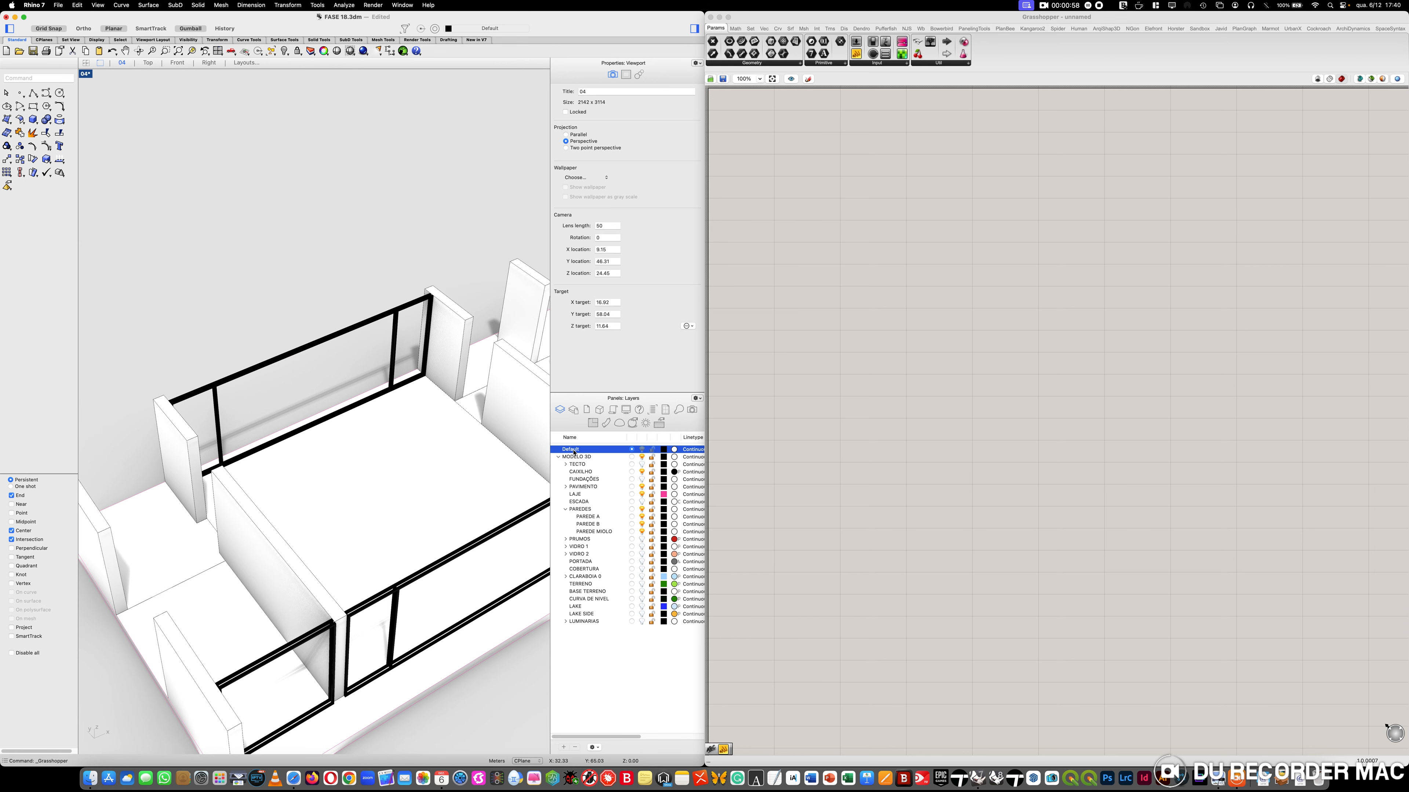
click(563, 747)
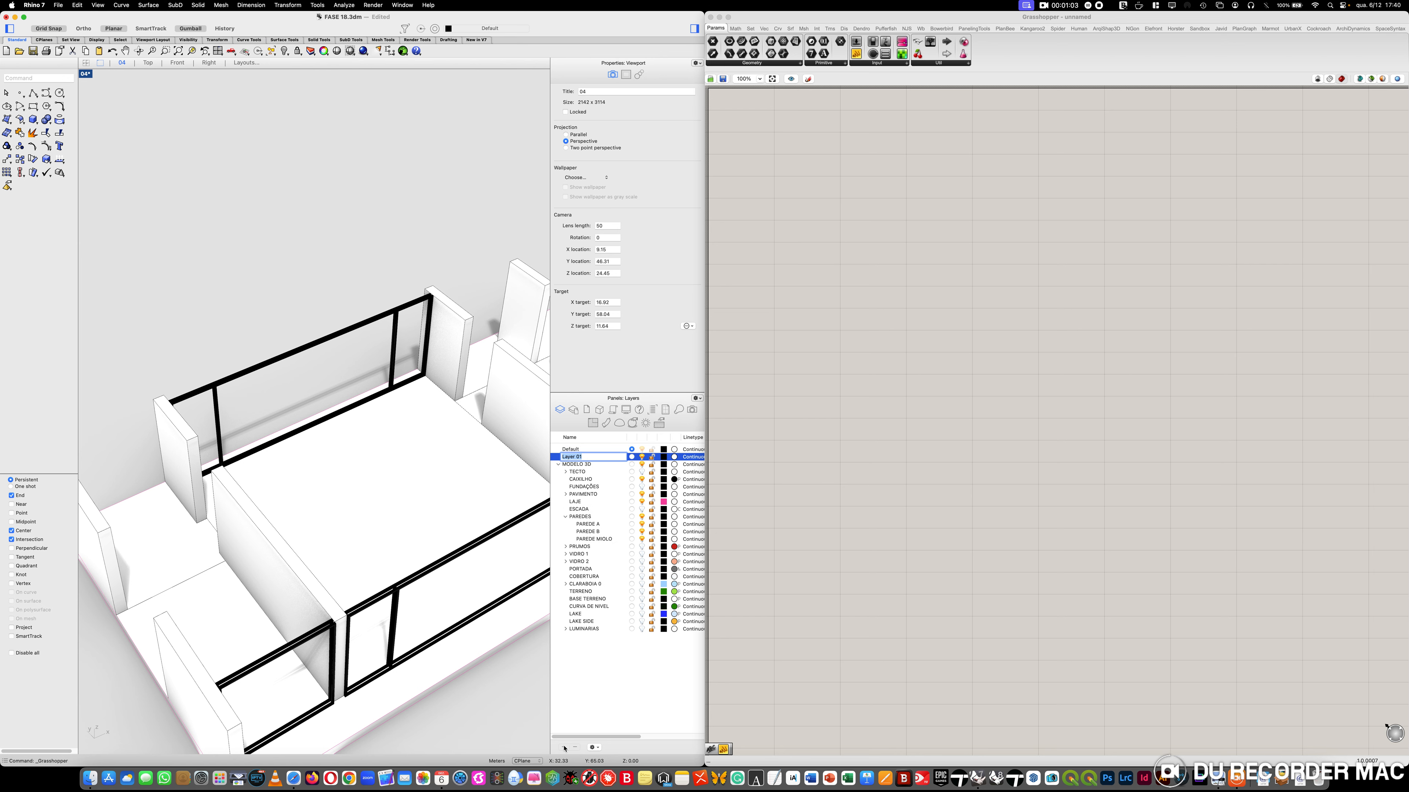
text(A1)
key(Caps_Lock)
click(632, 457)
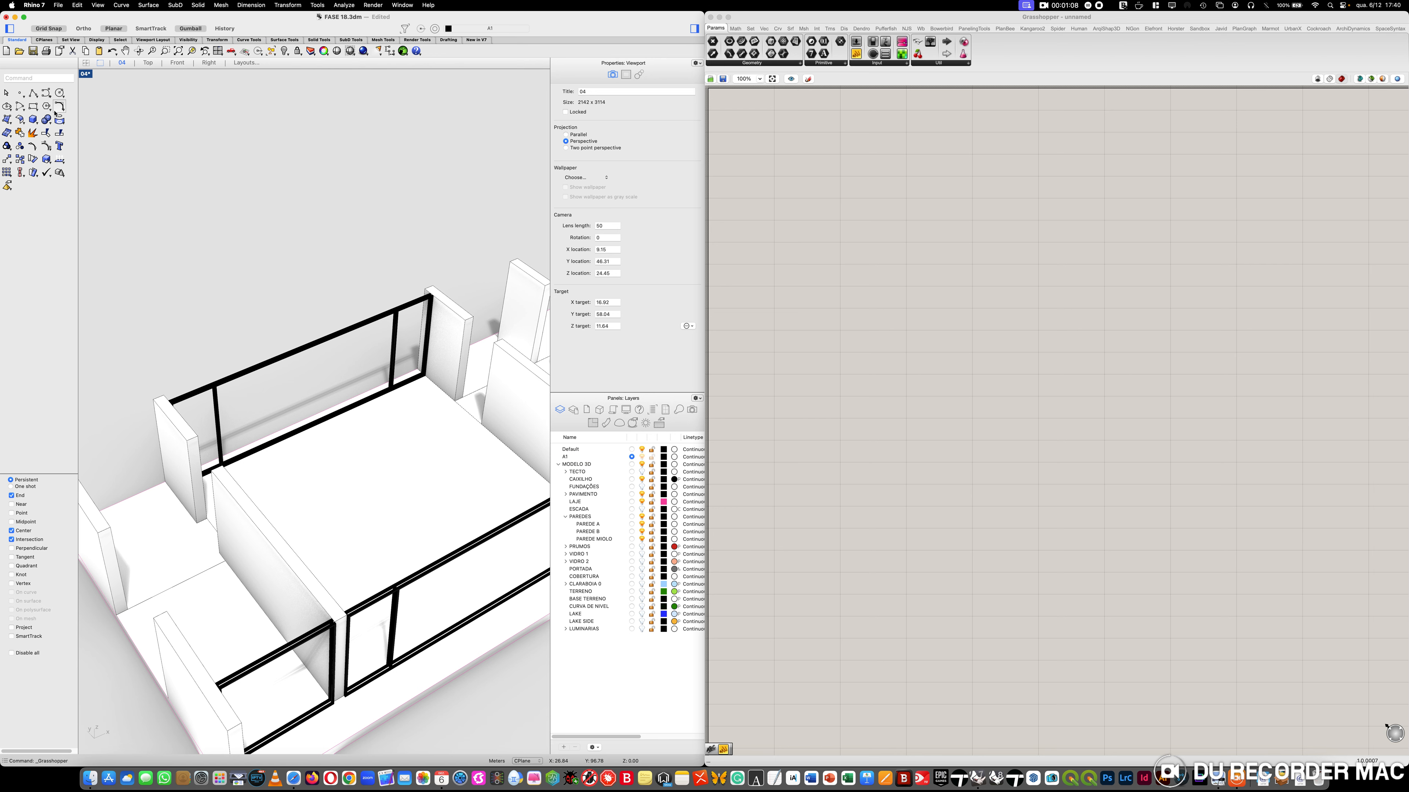
Draw a corner-to-corner rectangle at wall-top height between the two short walls flanking the rear window frame
click(33, 105)
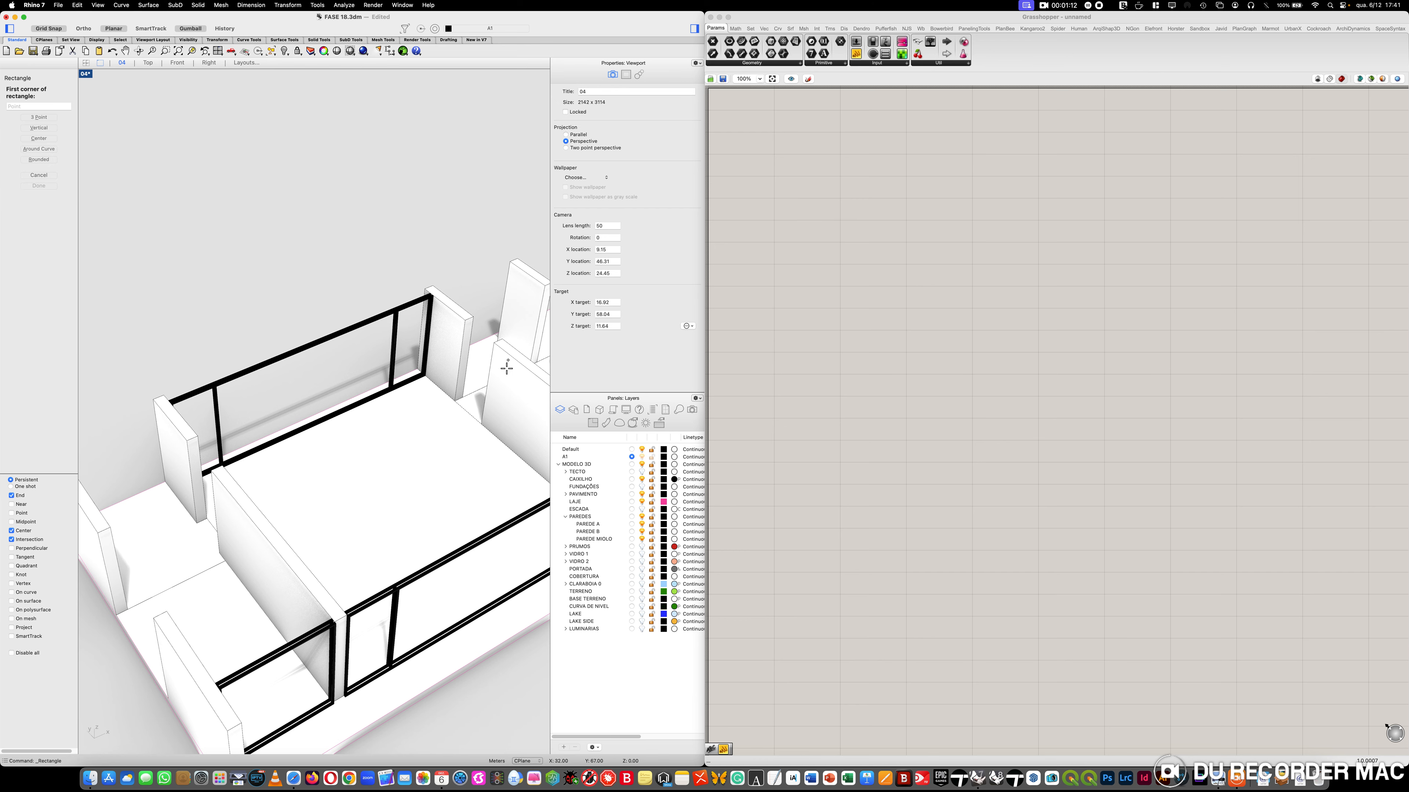
click(436, 298)
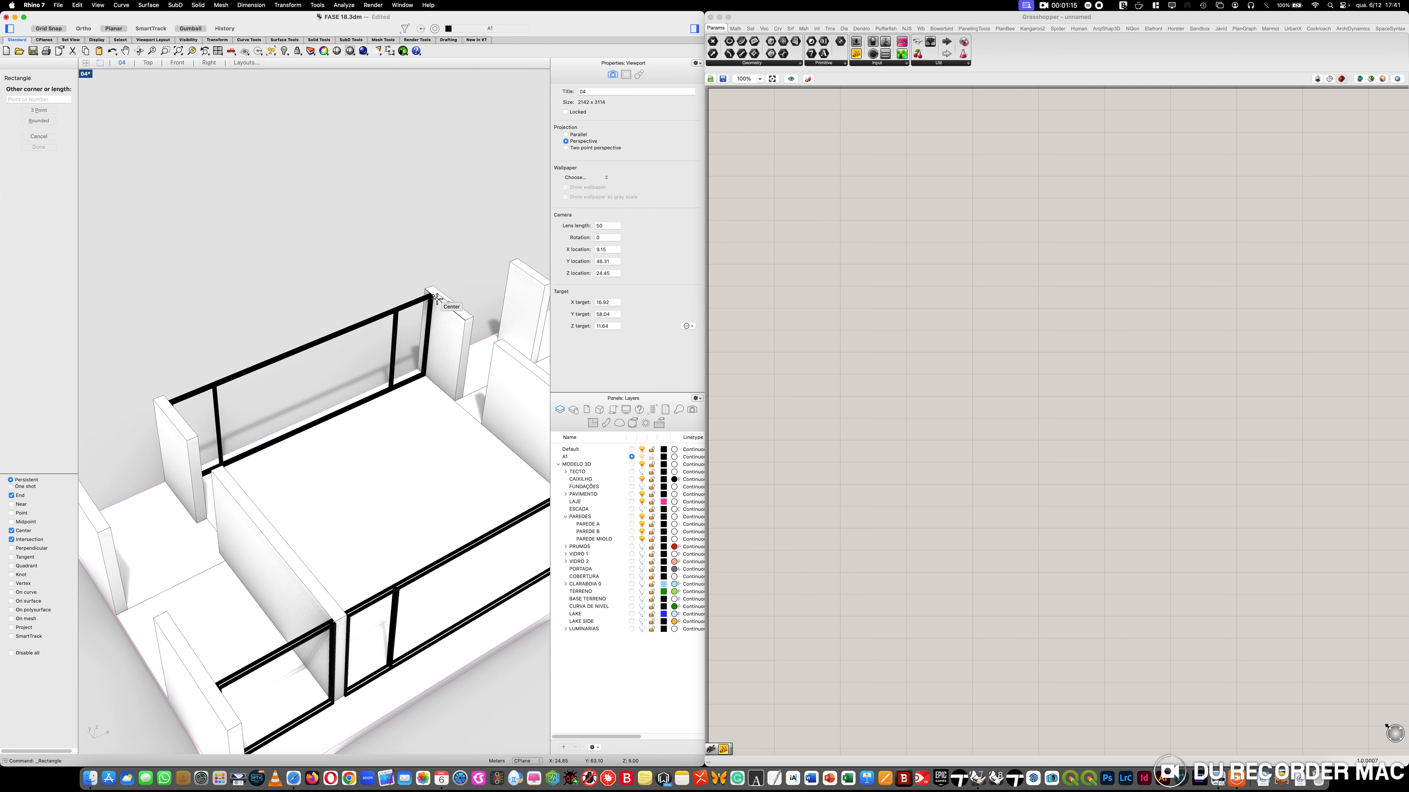
click(198, 437)
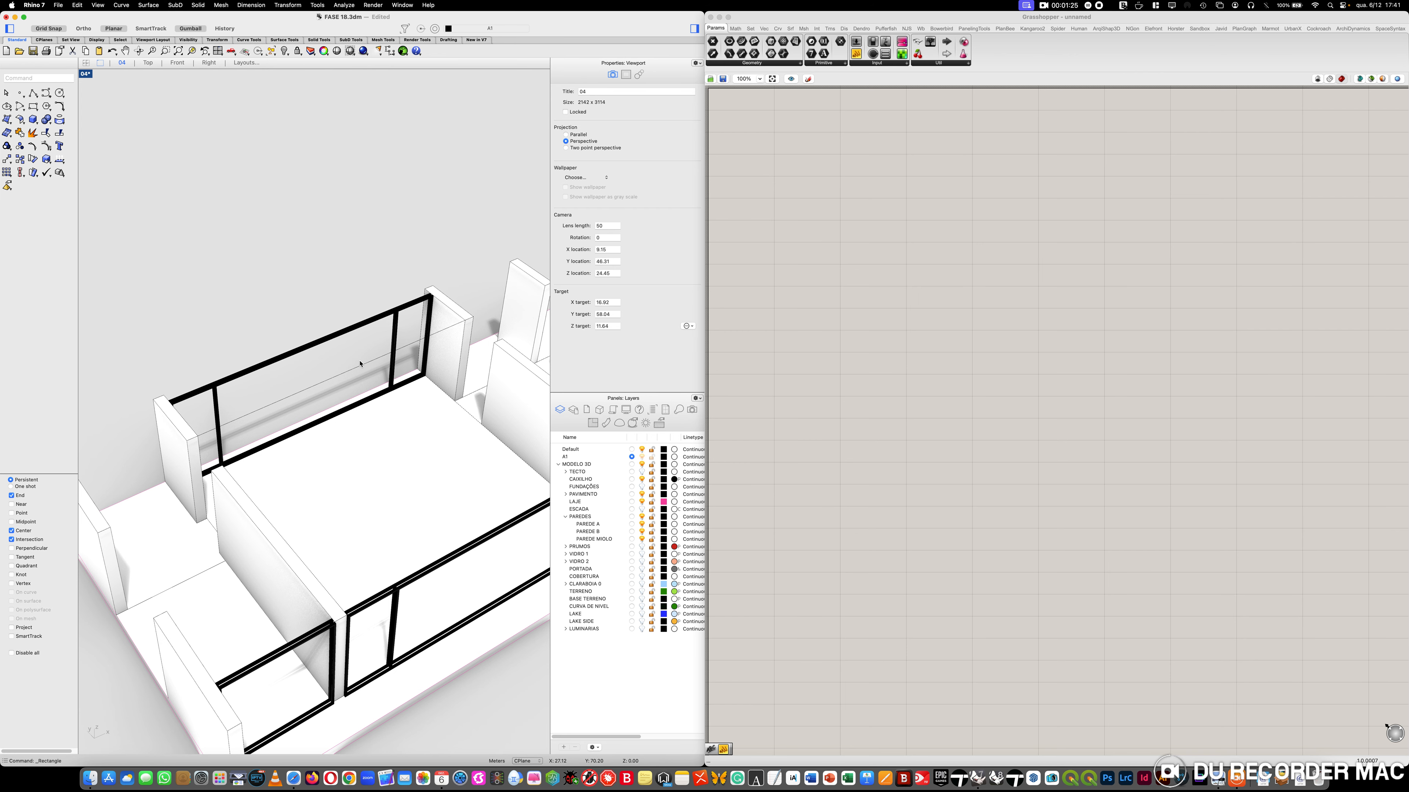
Draw a 1.8 by 0.9 m rectangle in the empty space behind the rear window frame
click(32, 107)
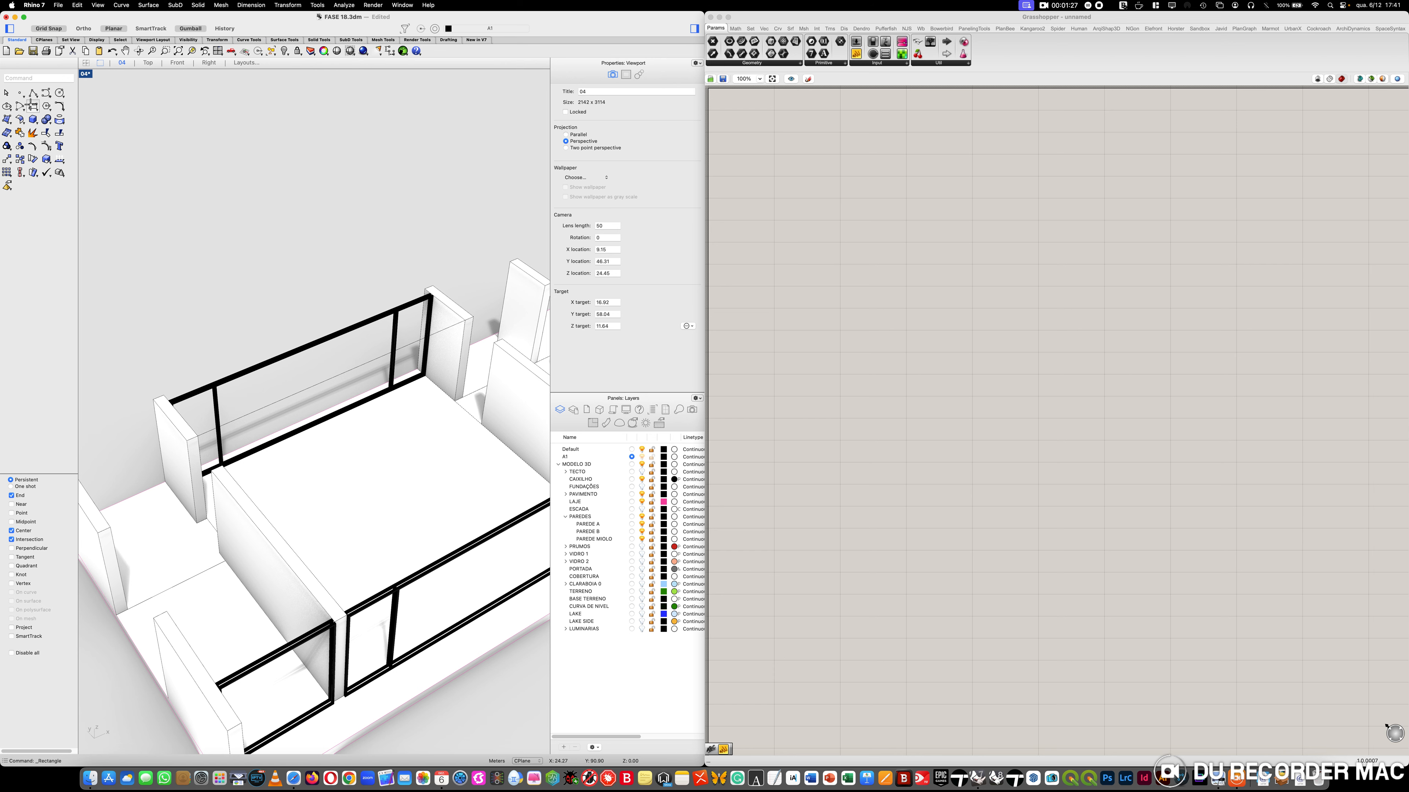
click(205, 301)
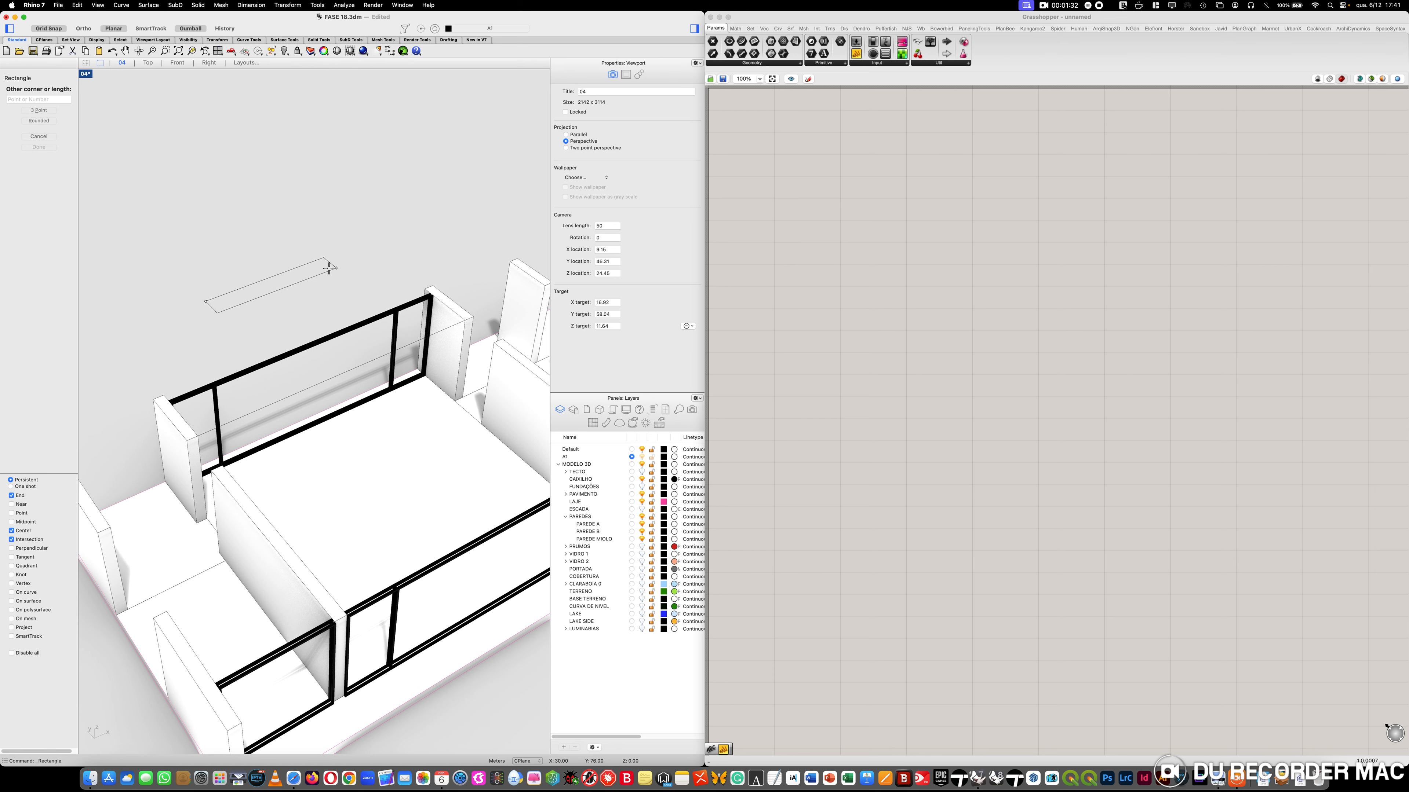
text(1.8)
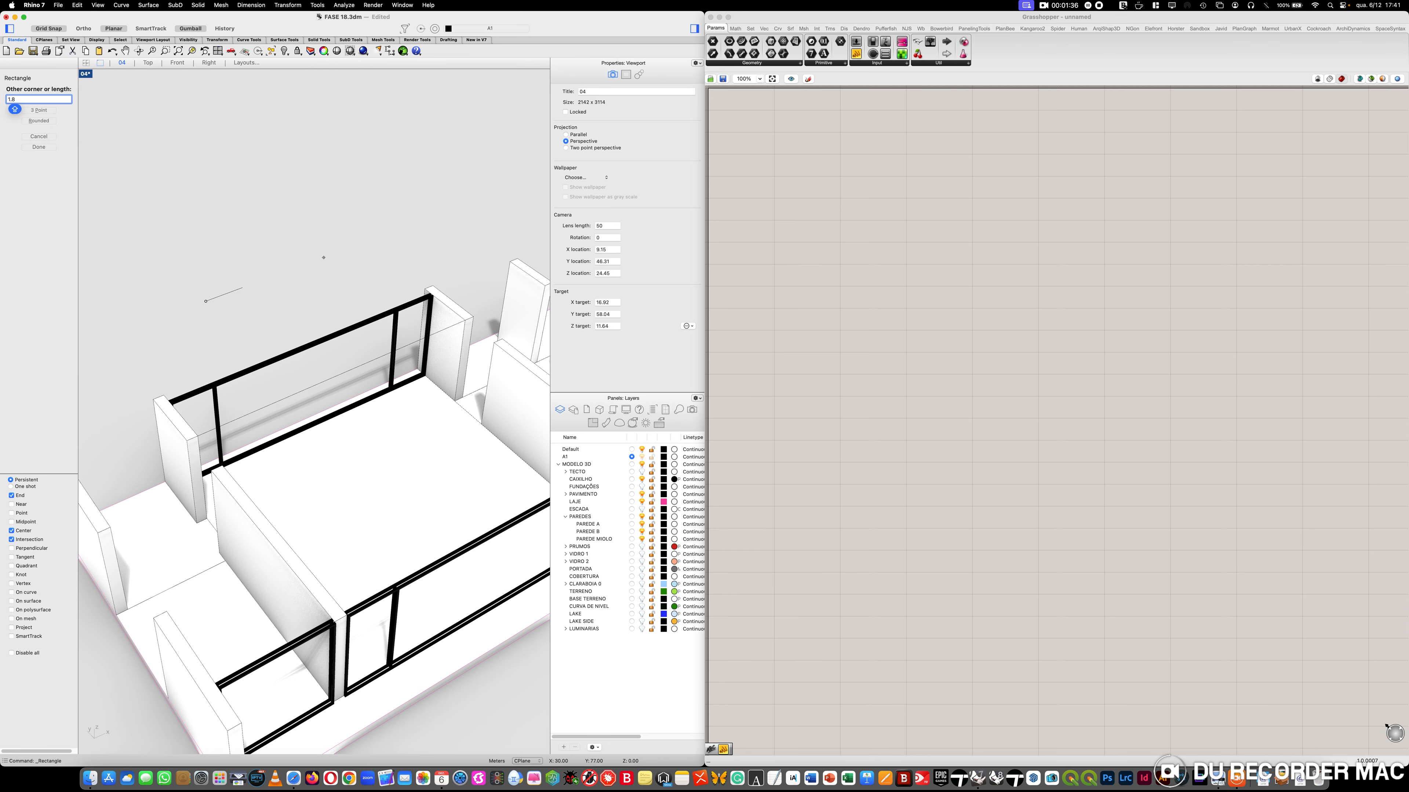
key(Return)
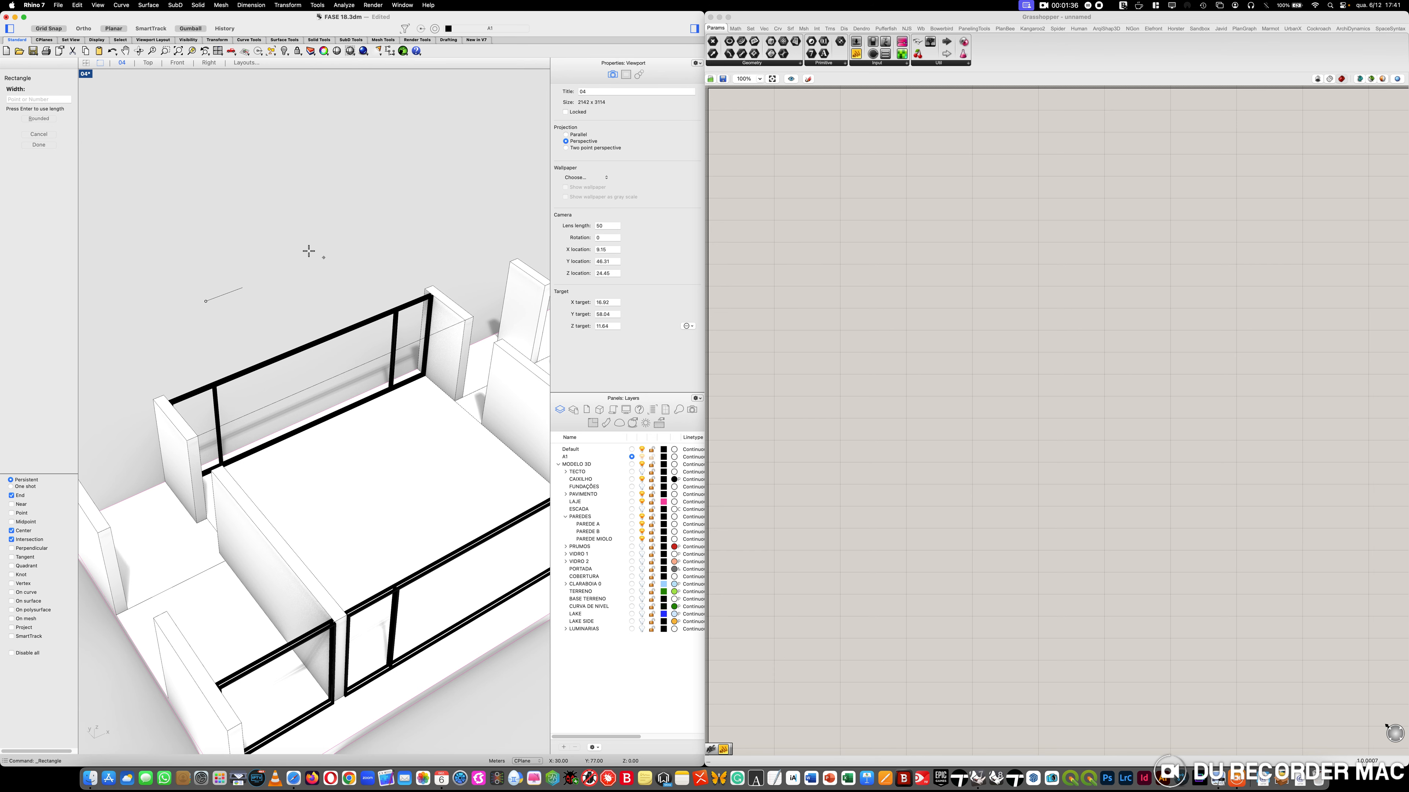
text(0.9)
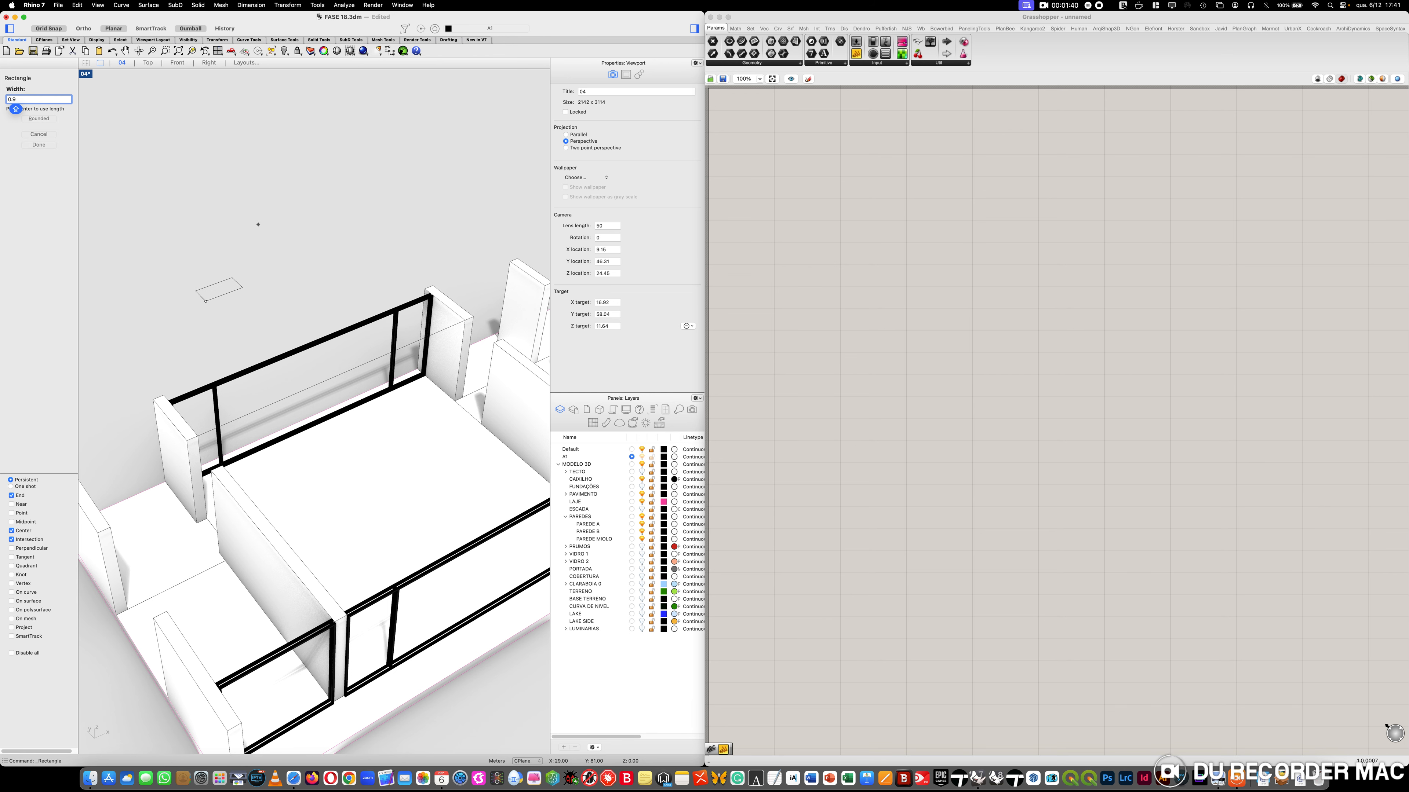
key(Return)
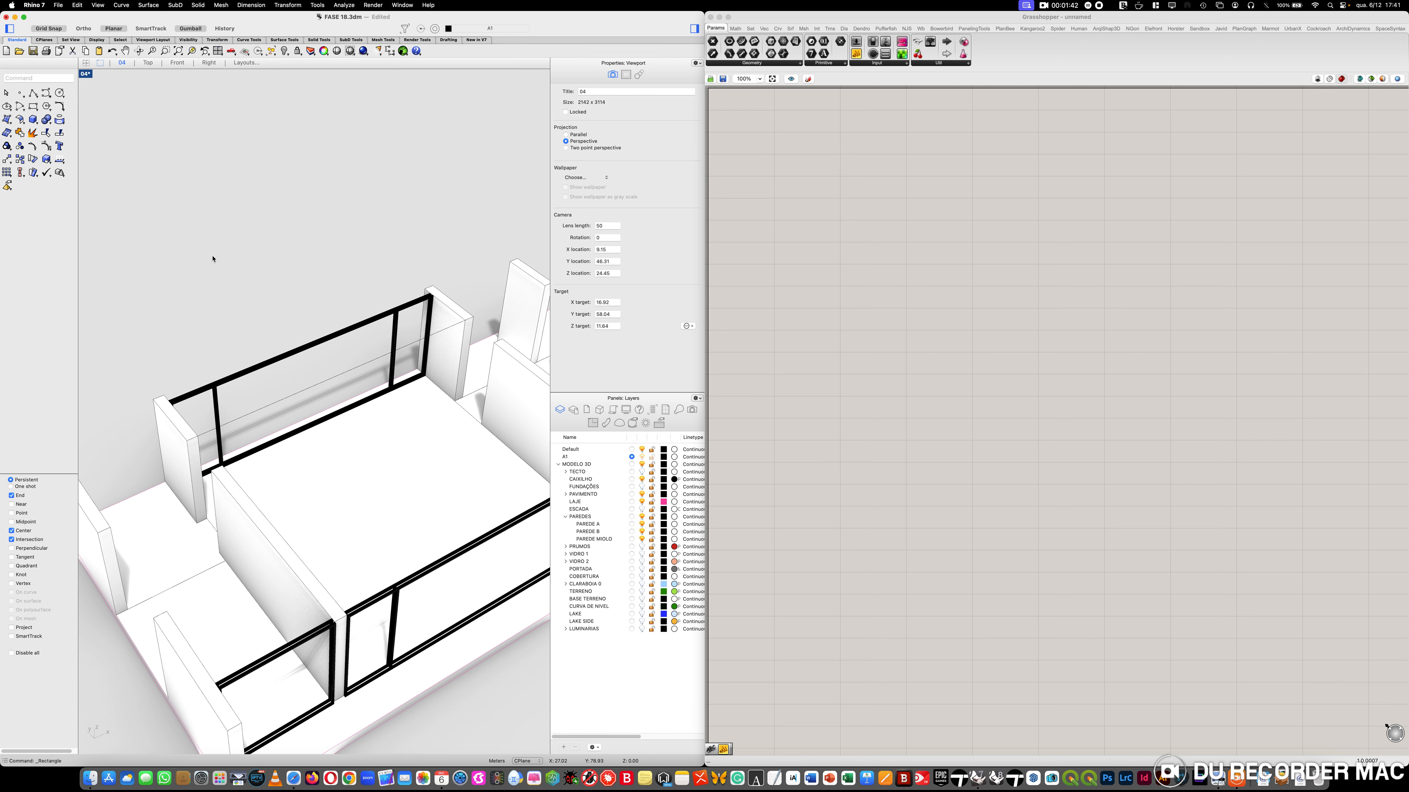
Switch the viewport to Wireframe display and hide the MODELO 3D layer
click(86, 74)
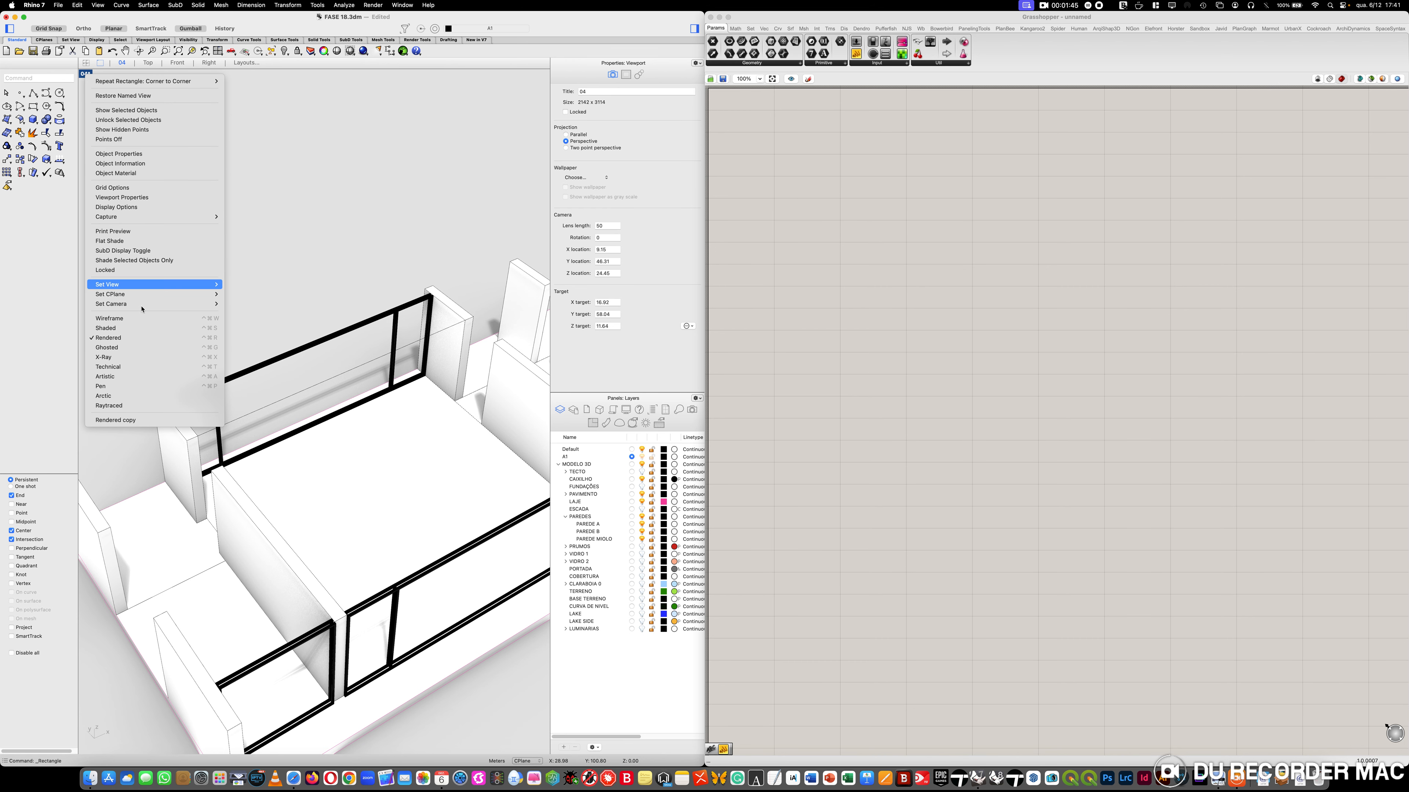
click(142, 320)
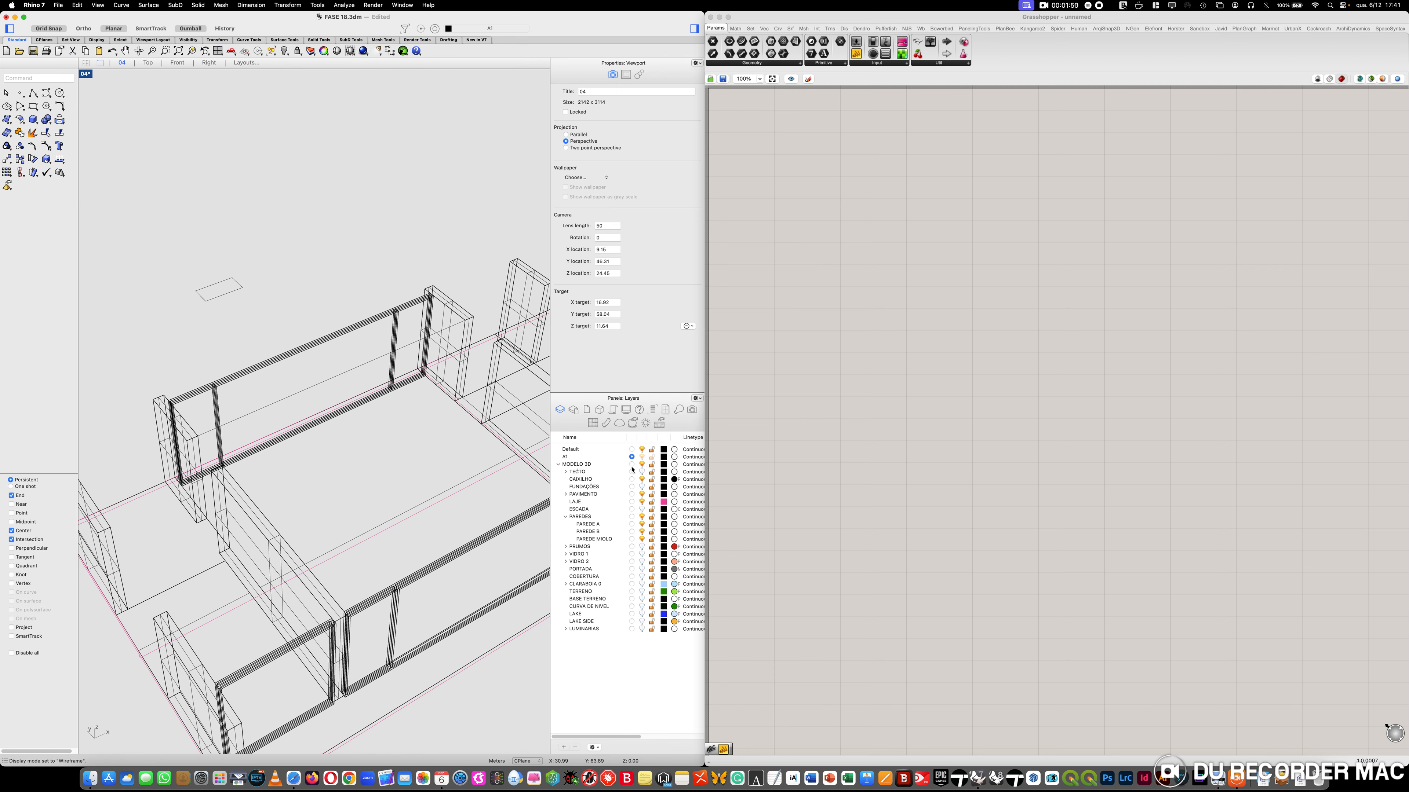
click(575, 466)
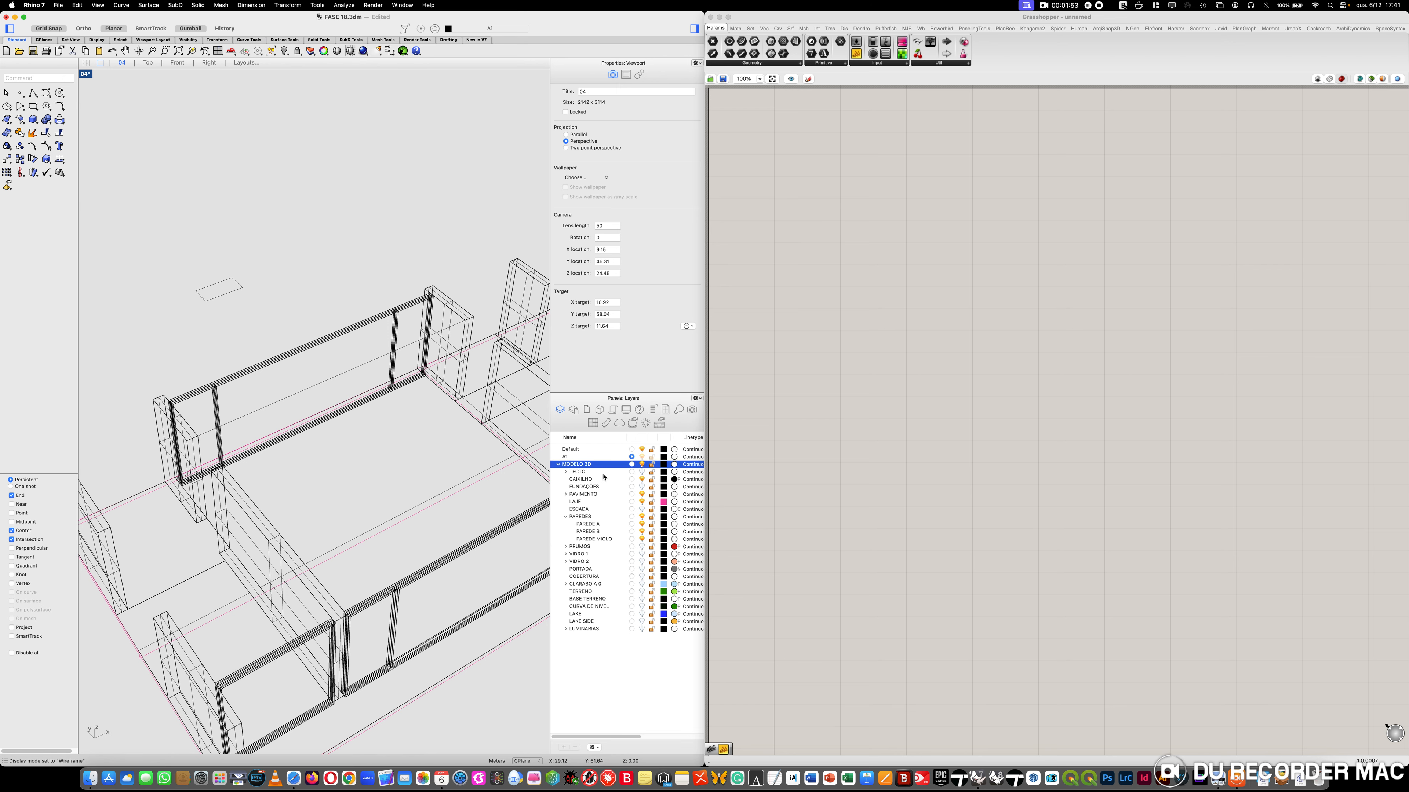
click(643, 464)
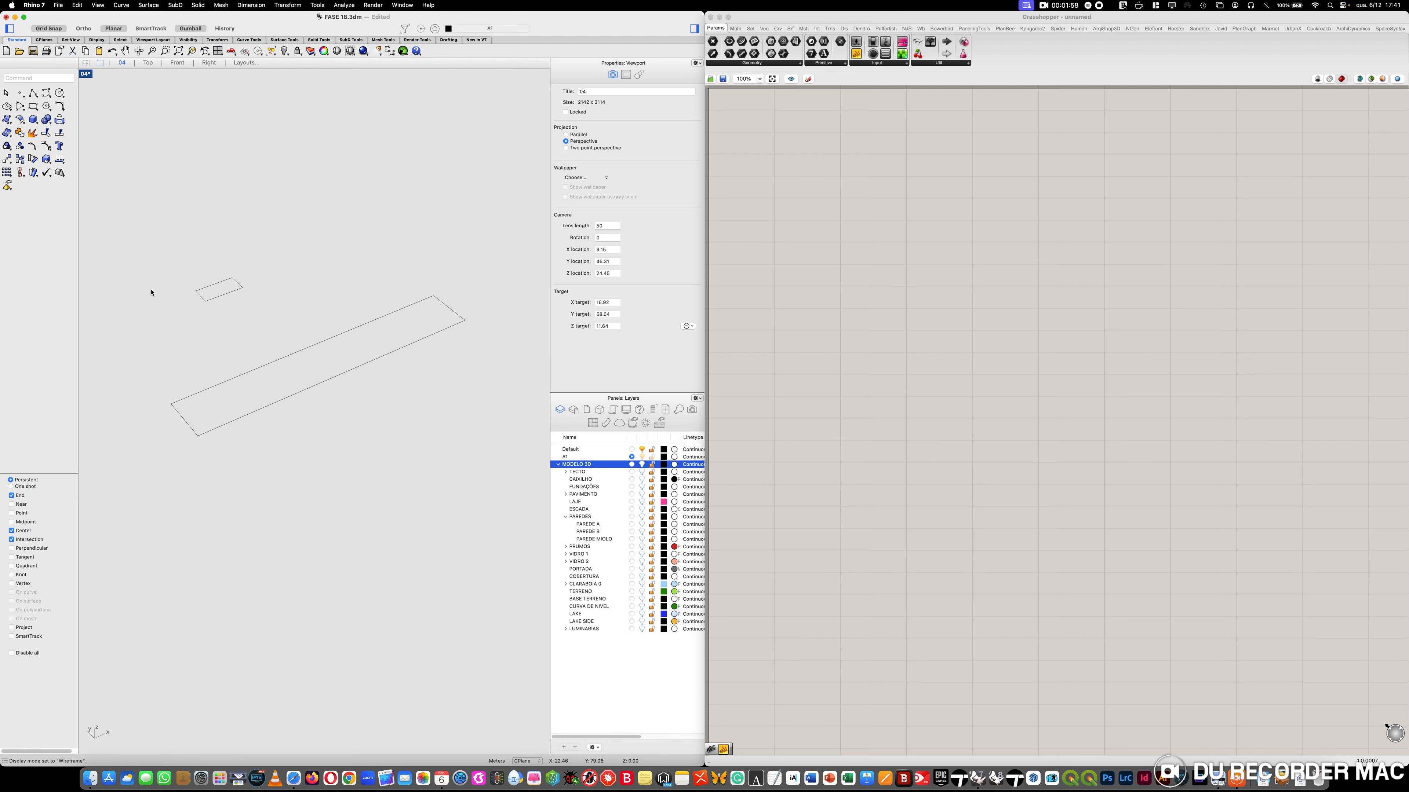
Move the small rectangle by its center onto the center of the large rectangle
text(Move)
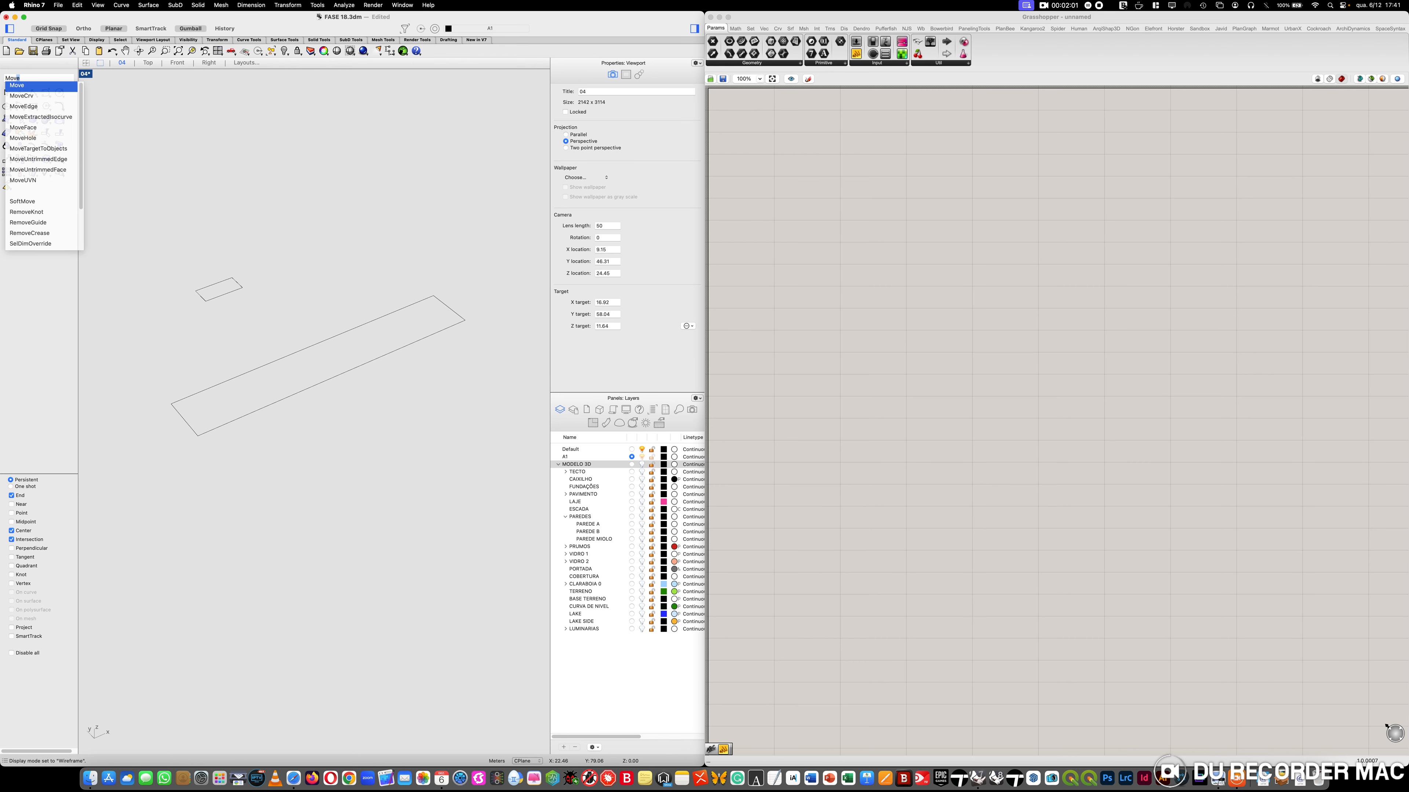
key(Return)
click(226, 297)
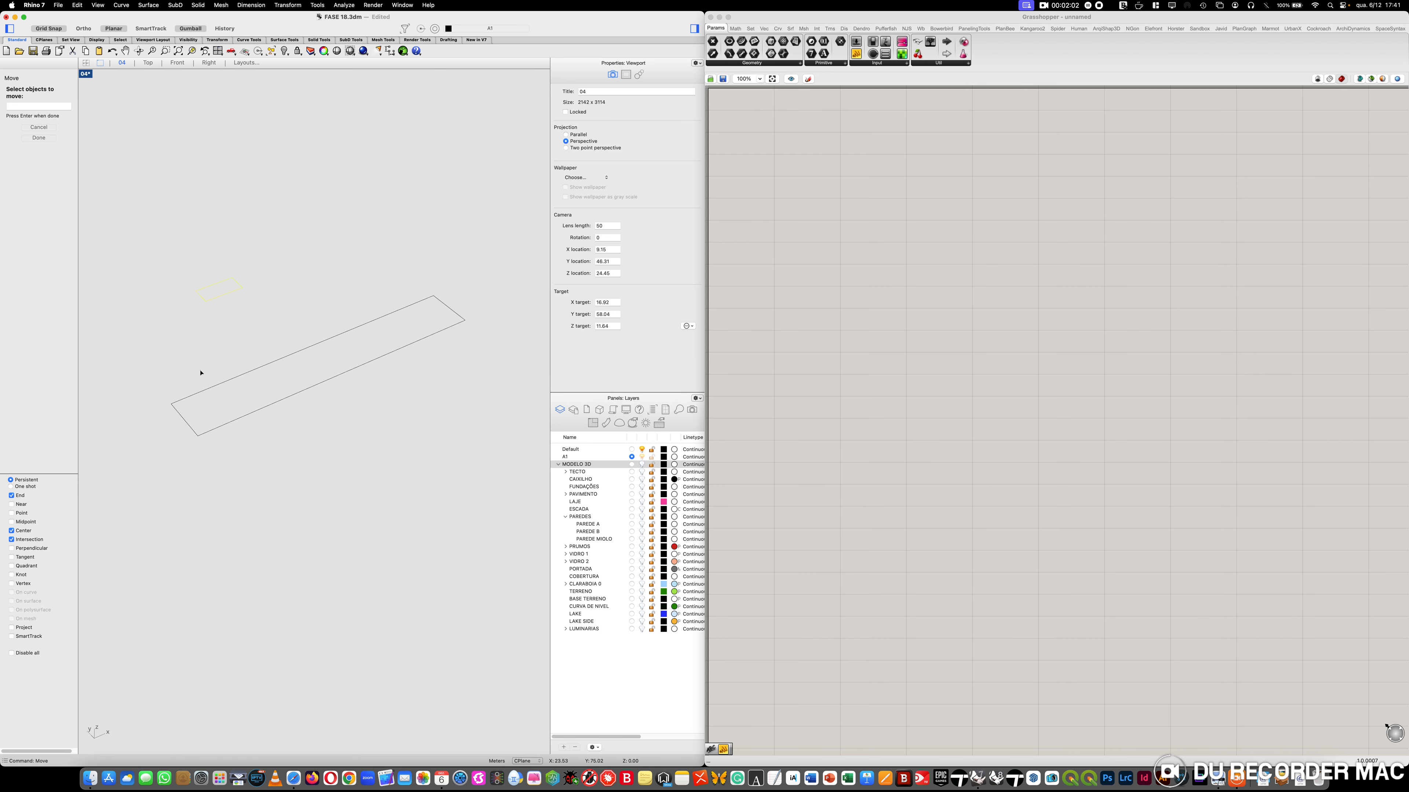
key(Return)
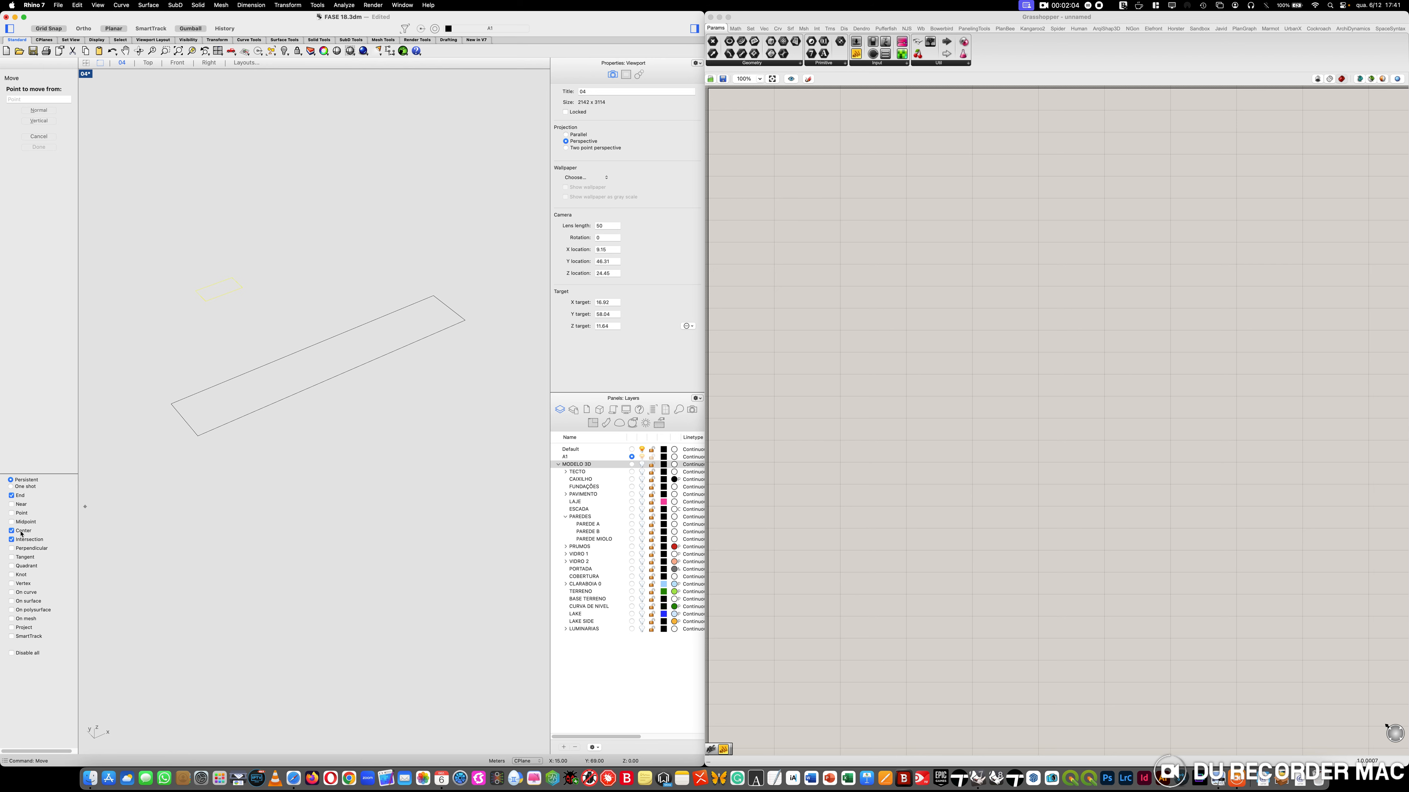
click(225, 295)
click(342, 376)
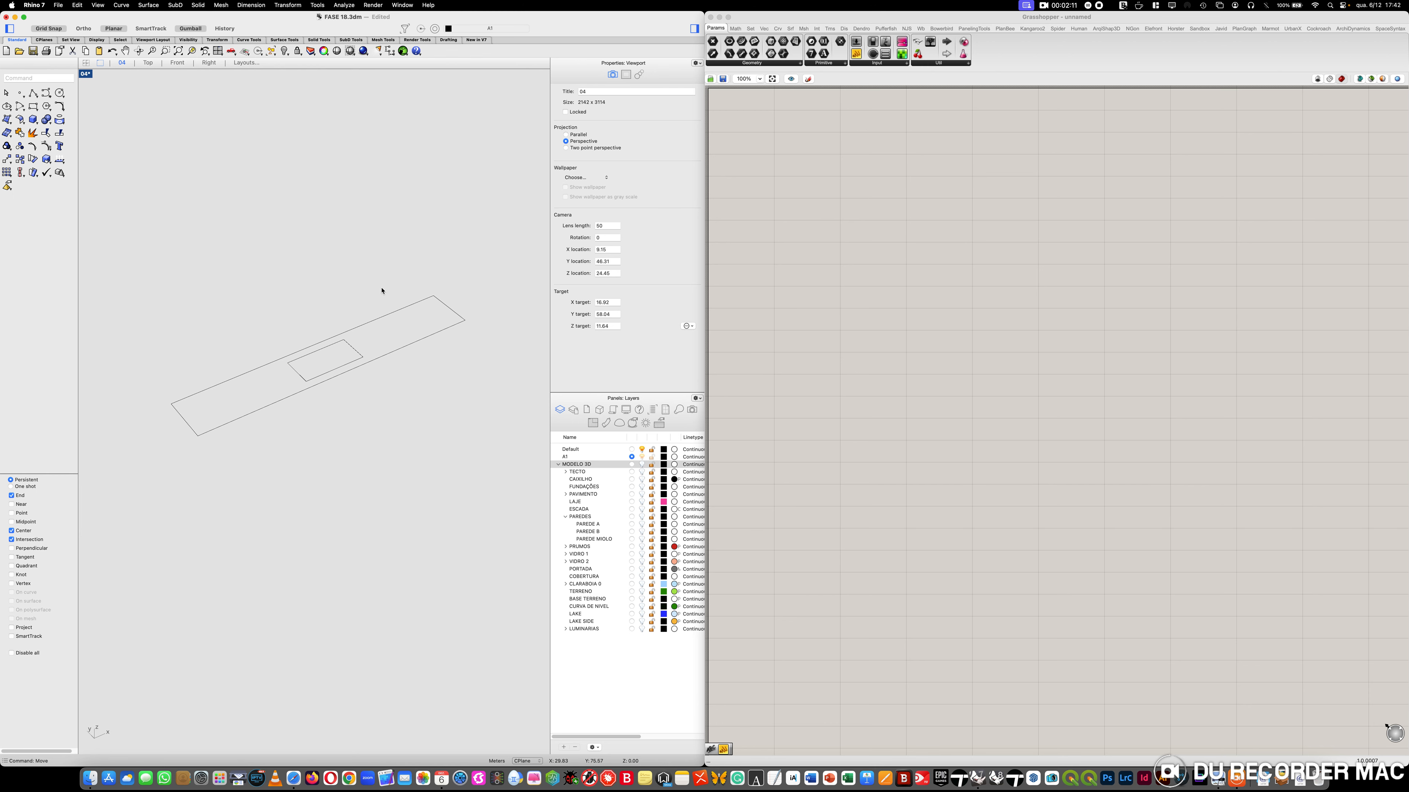
Offset the small rectangle inward by 0.15 m with sharp corners
scroll(361, 351, up, 6)
text(Offset)
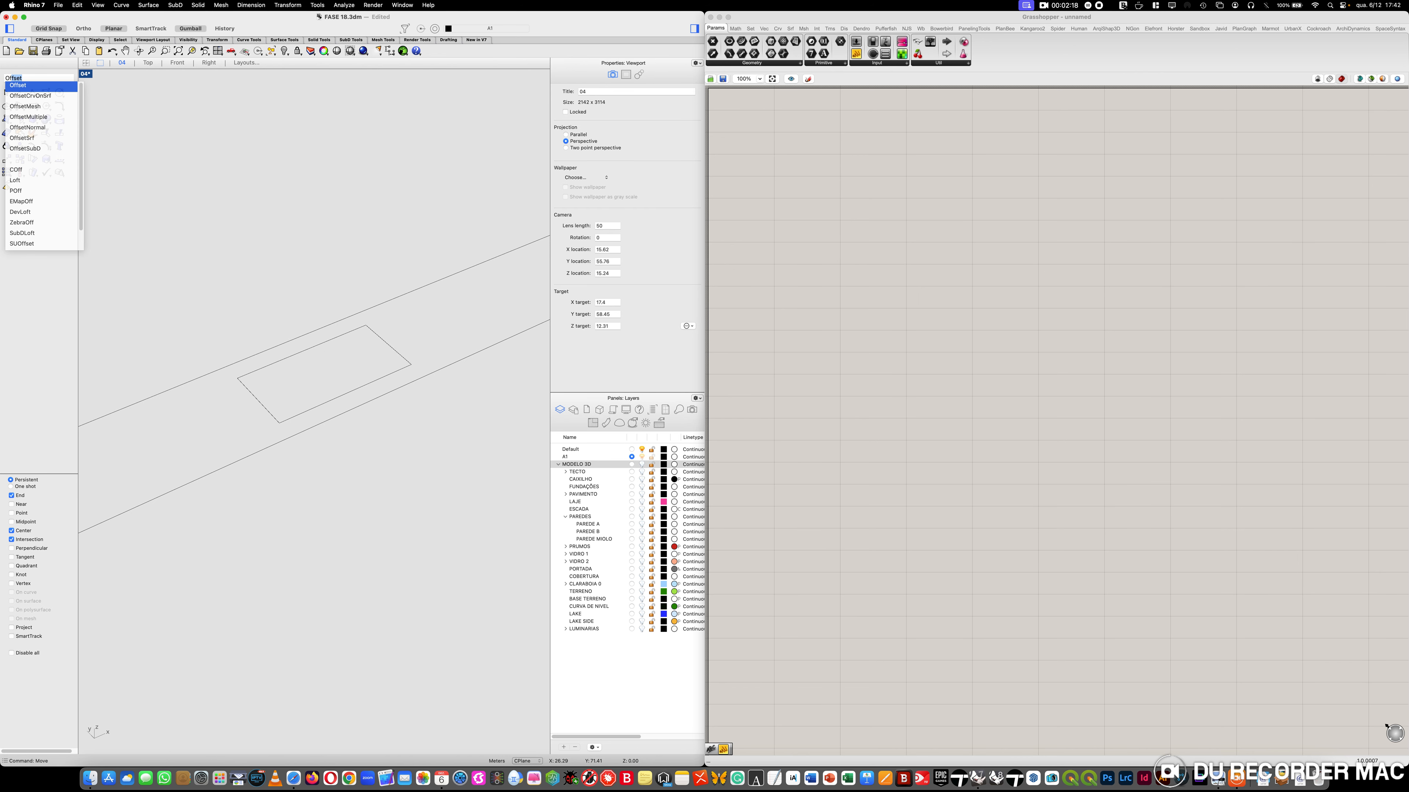
key(Return)
text(.15)
key(Return)
click(360, 390)
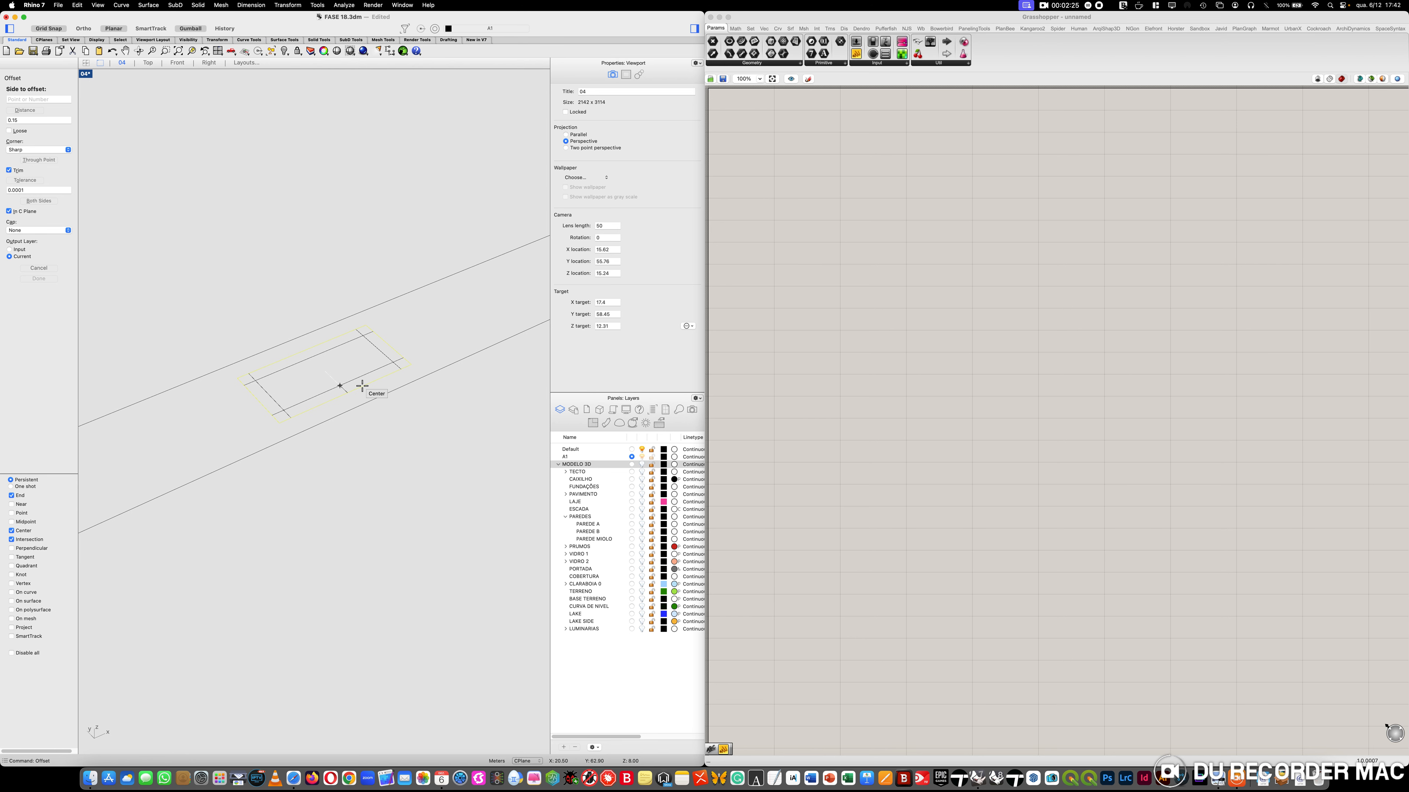
click(358, 385)
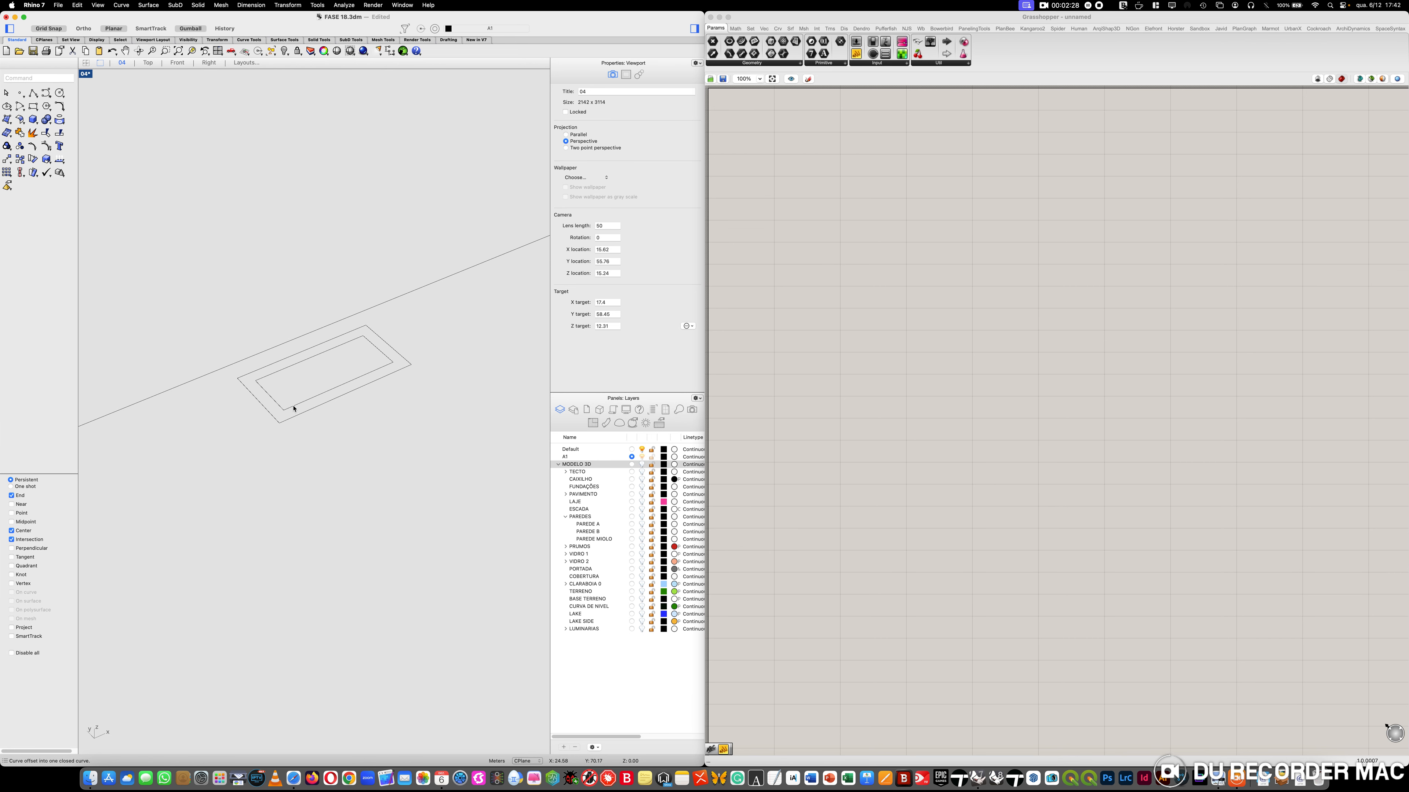
Measure the length of the inner offset rectangle's long side
text(Distance)
key(Return)
click(284, 410)
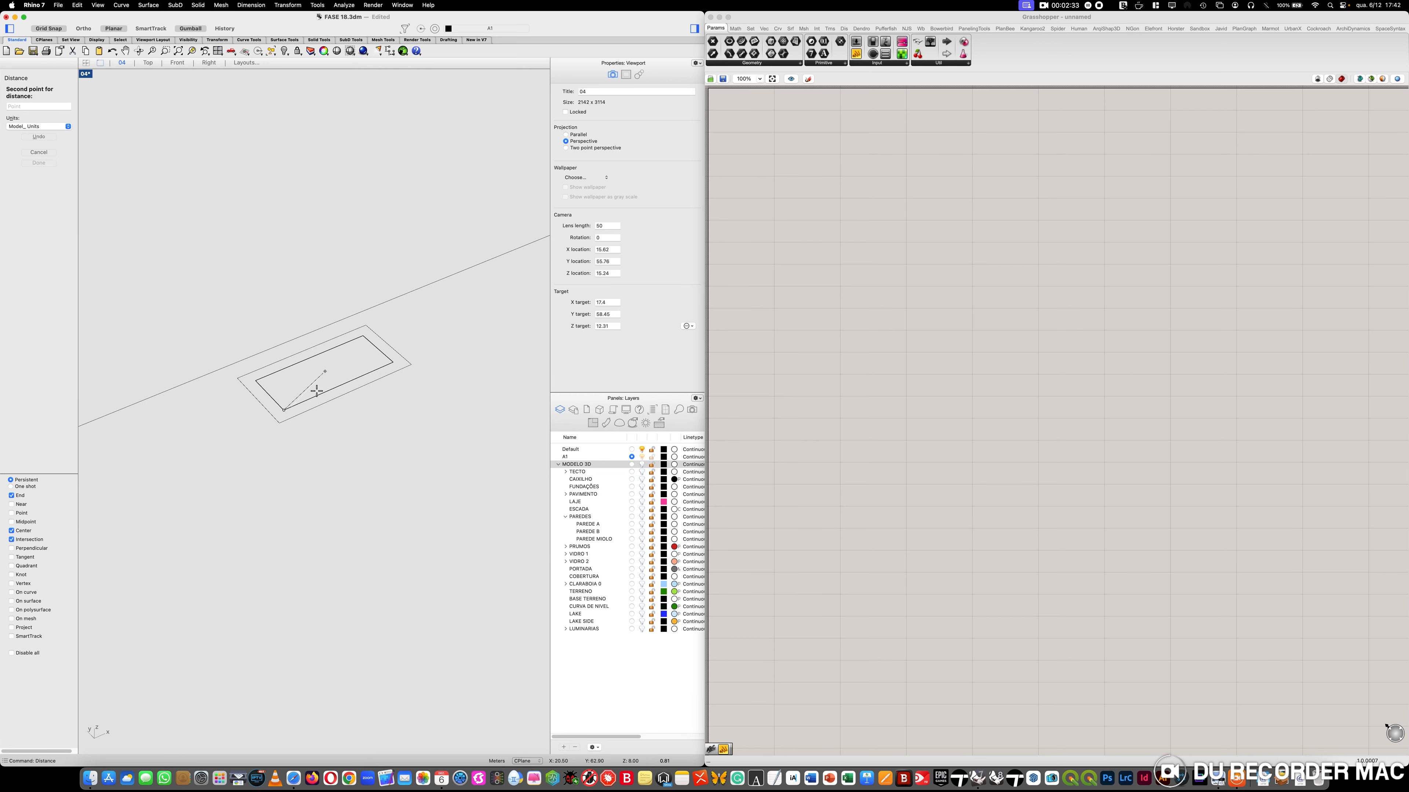
click(392, 364)
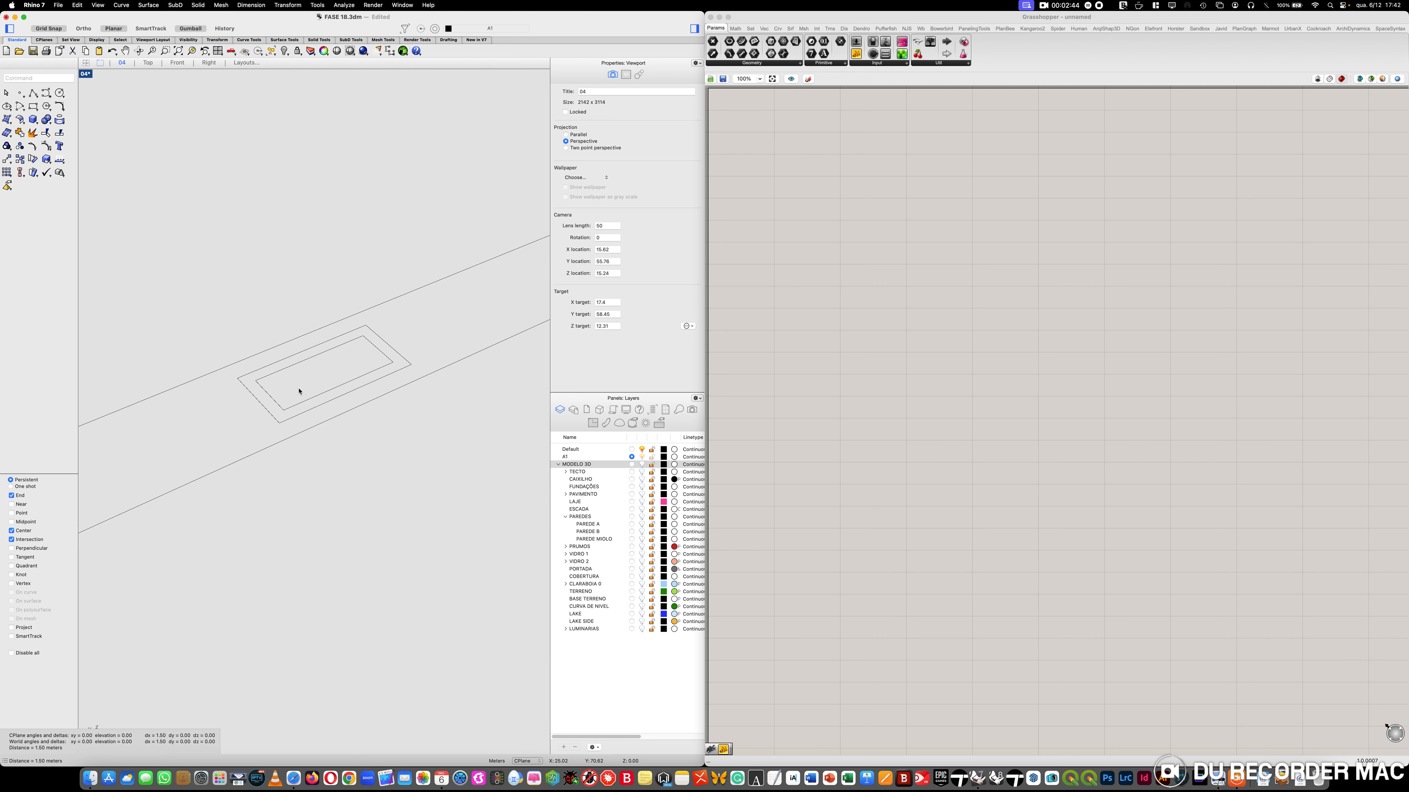
Extrude the inner offset rectangle 0.1 m downward as a solid
text(ExtrudeCrv)
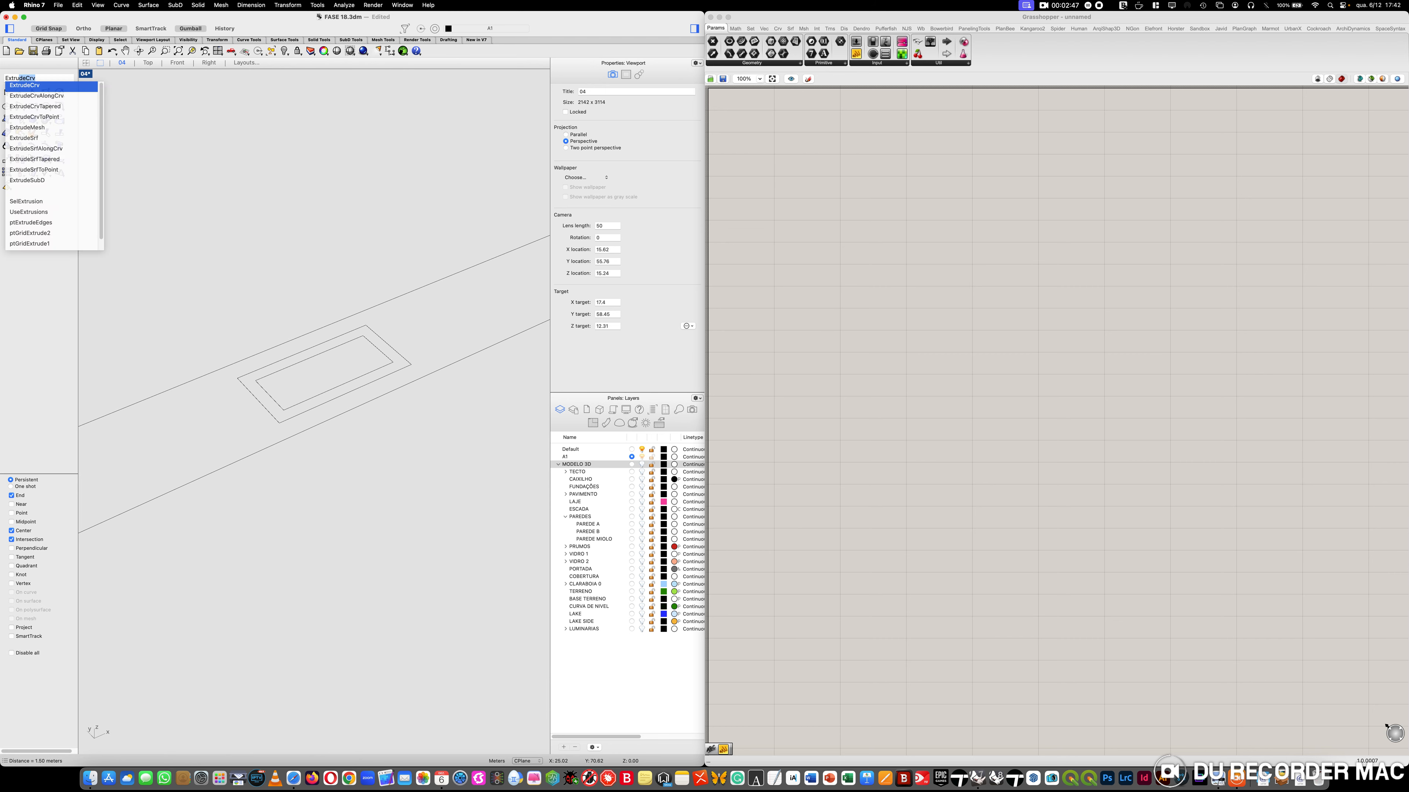
key(Return)
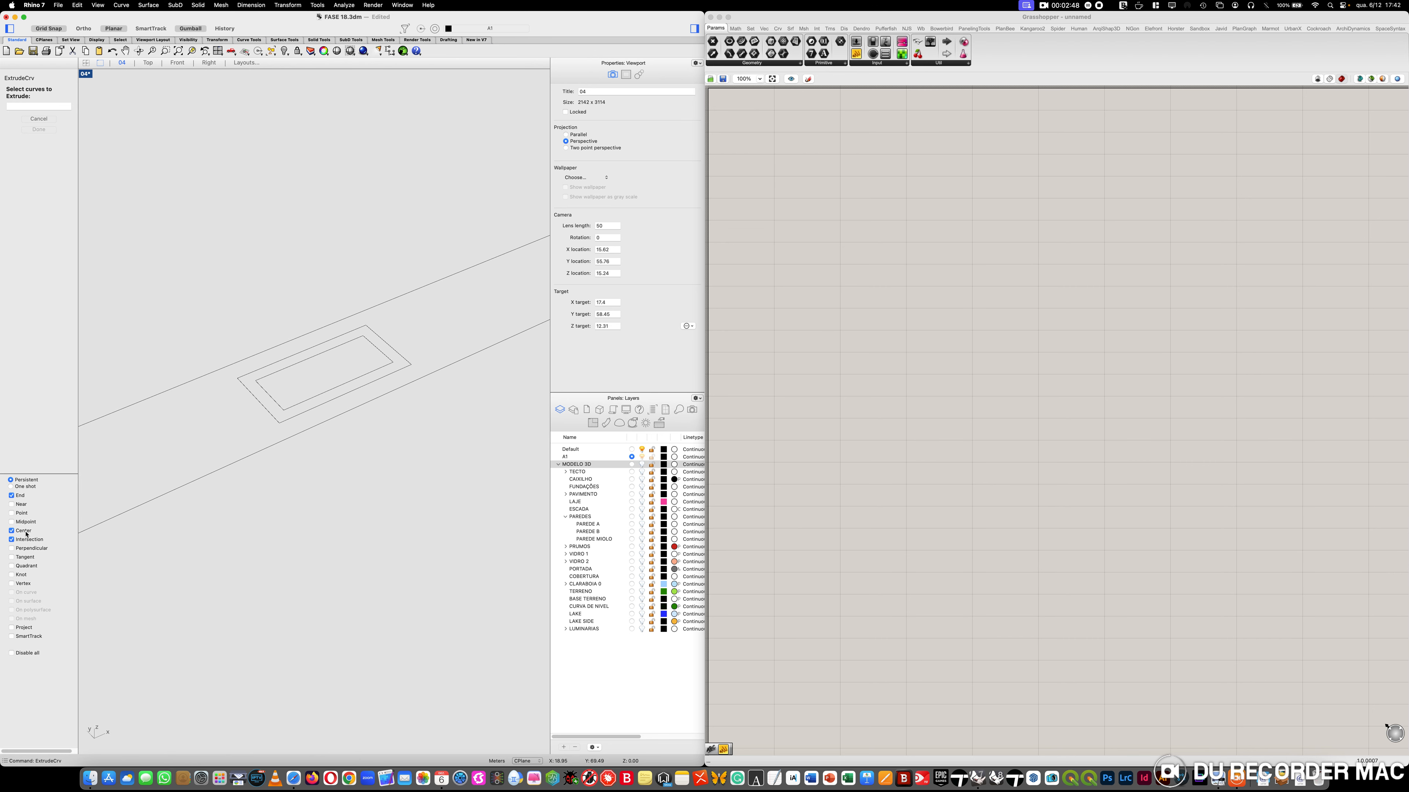
click(320, 390)
key(Return)
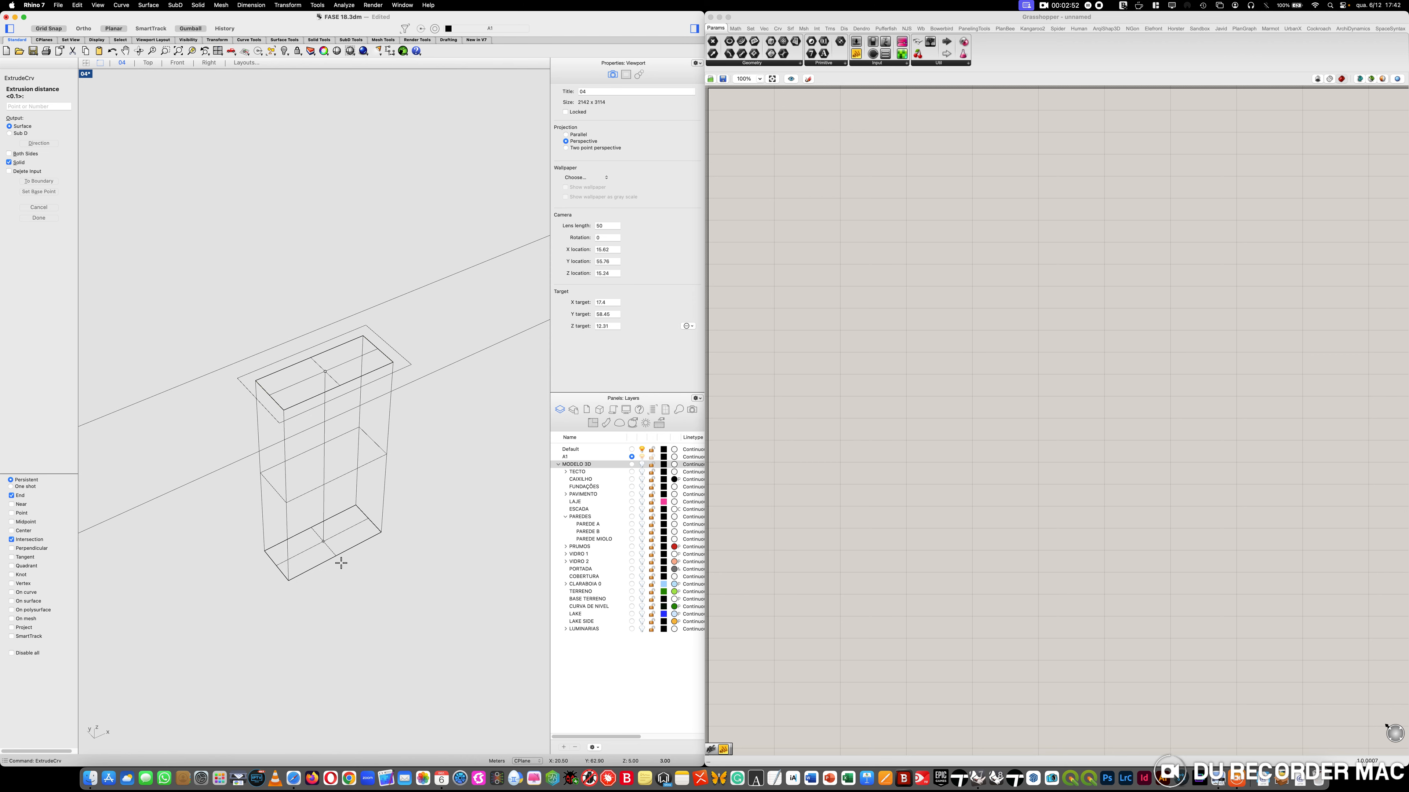
text(0.1)
key(Return)
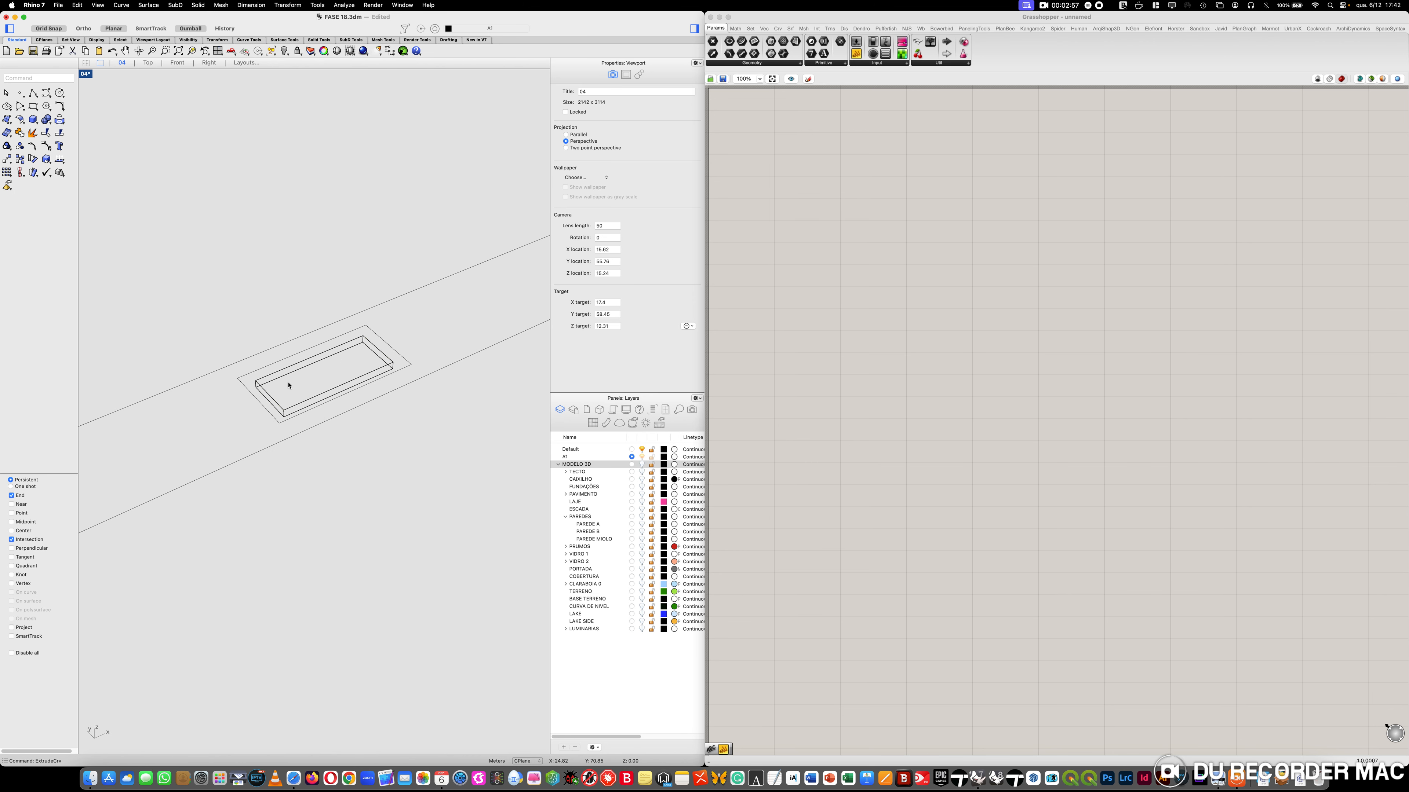
Move the outer small rectangle down from the solid's upper corner to the corner directly below it
scroll(291, 386, up, 3)
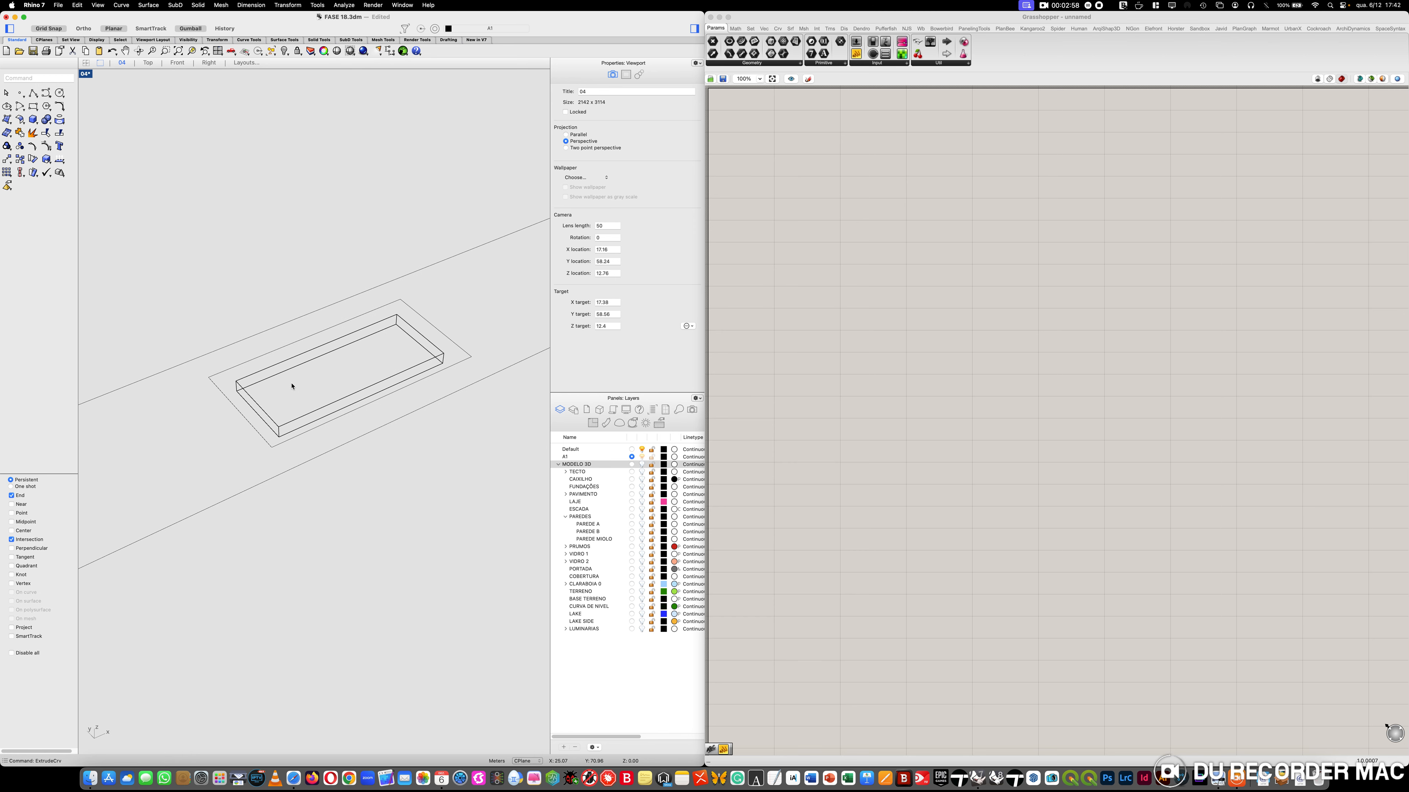
text(Move)
key(Return)
click(220, 380)
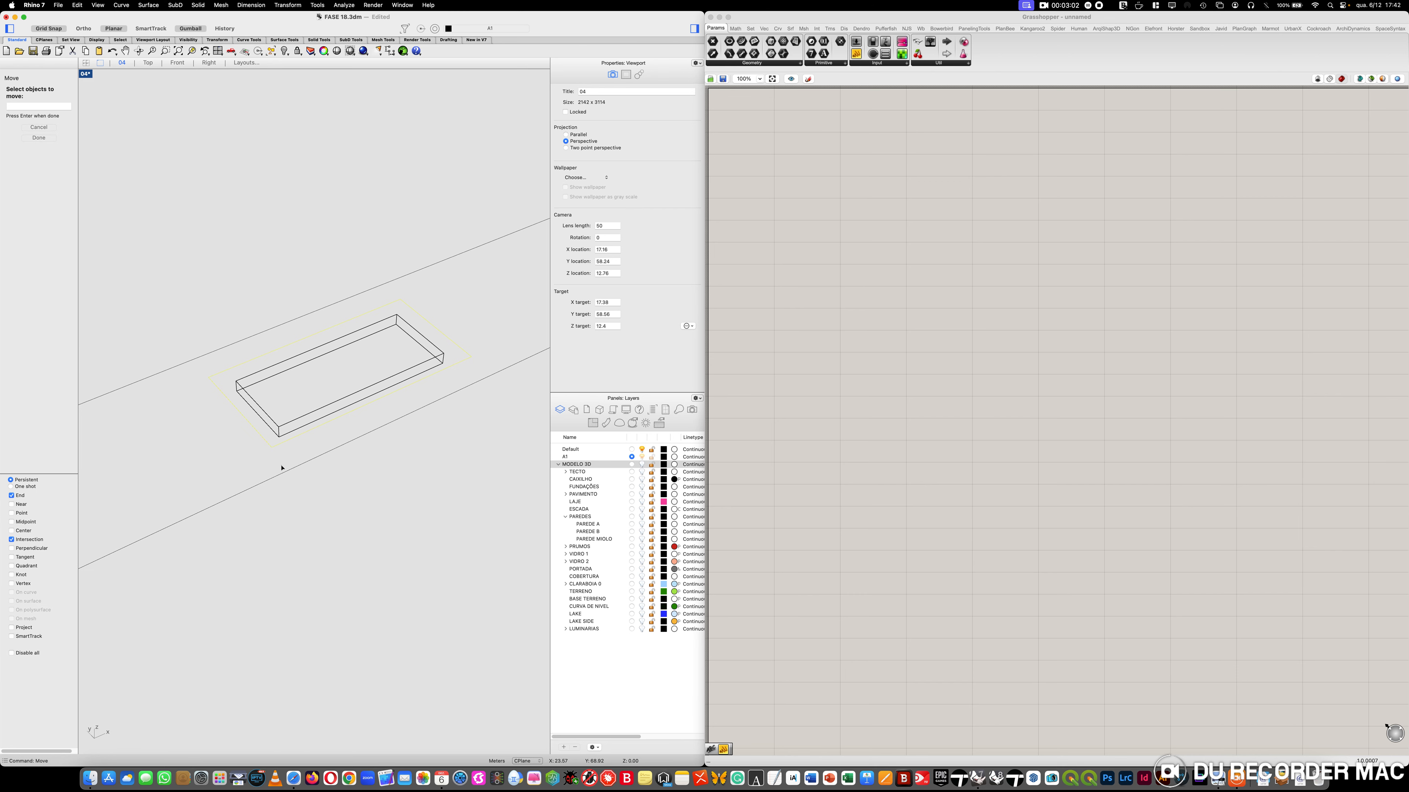
key(Return)
click(278, 446)
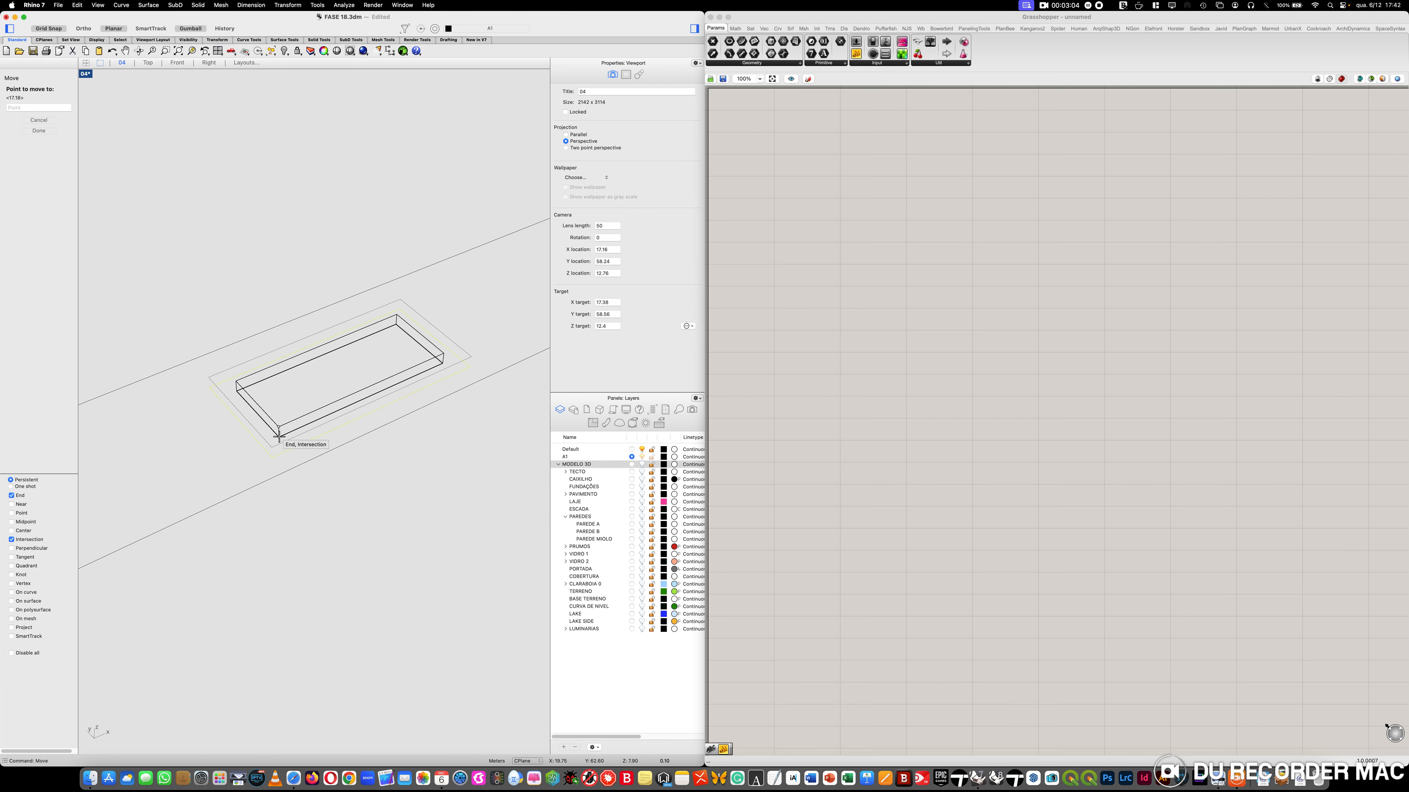
click(280, 441)
Select the outer rectangle together with the extruded solid
right_drag(304, 476, 309, 477)
click(275, 501)
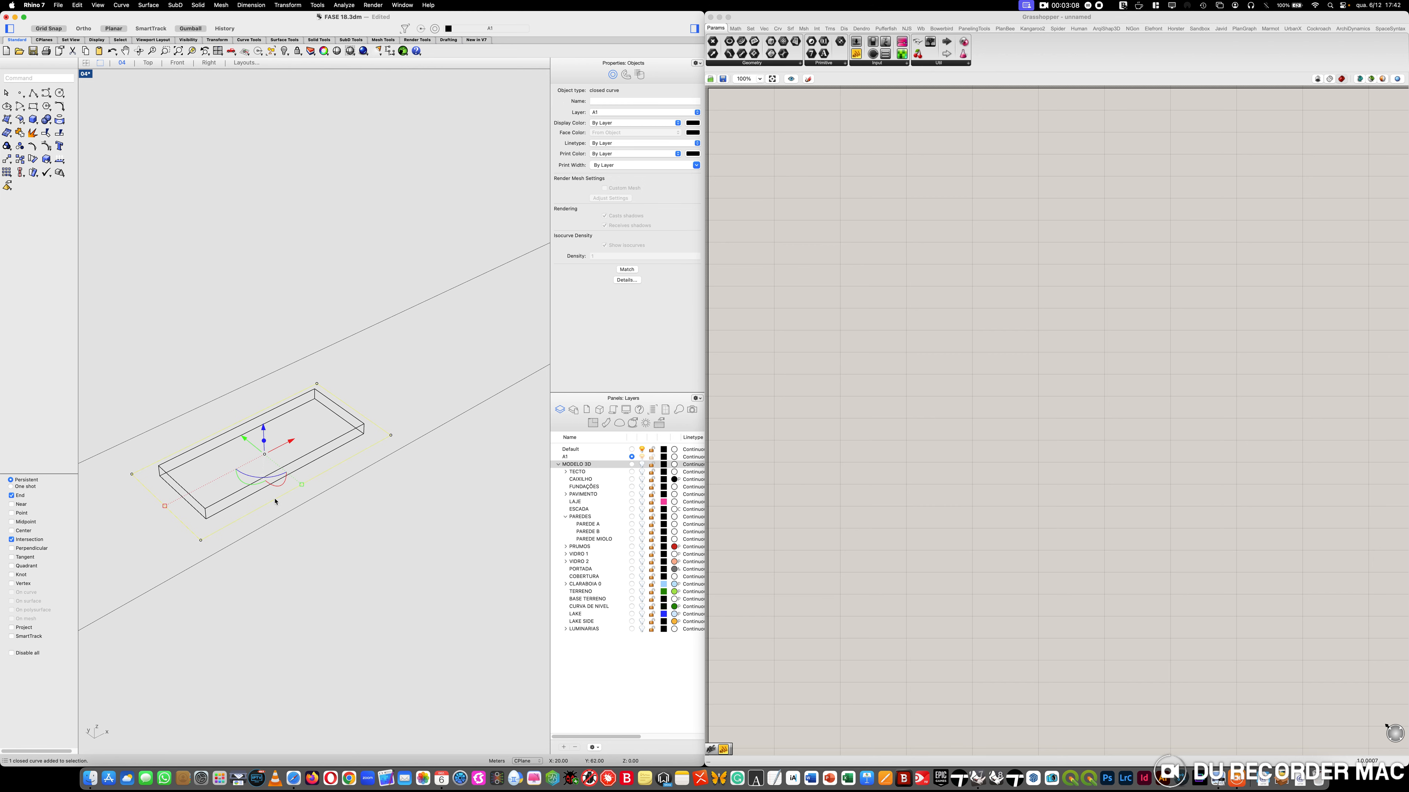
shift+click(279, 471)
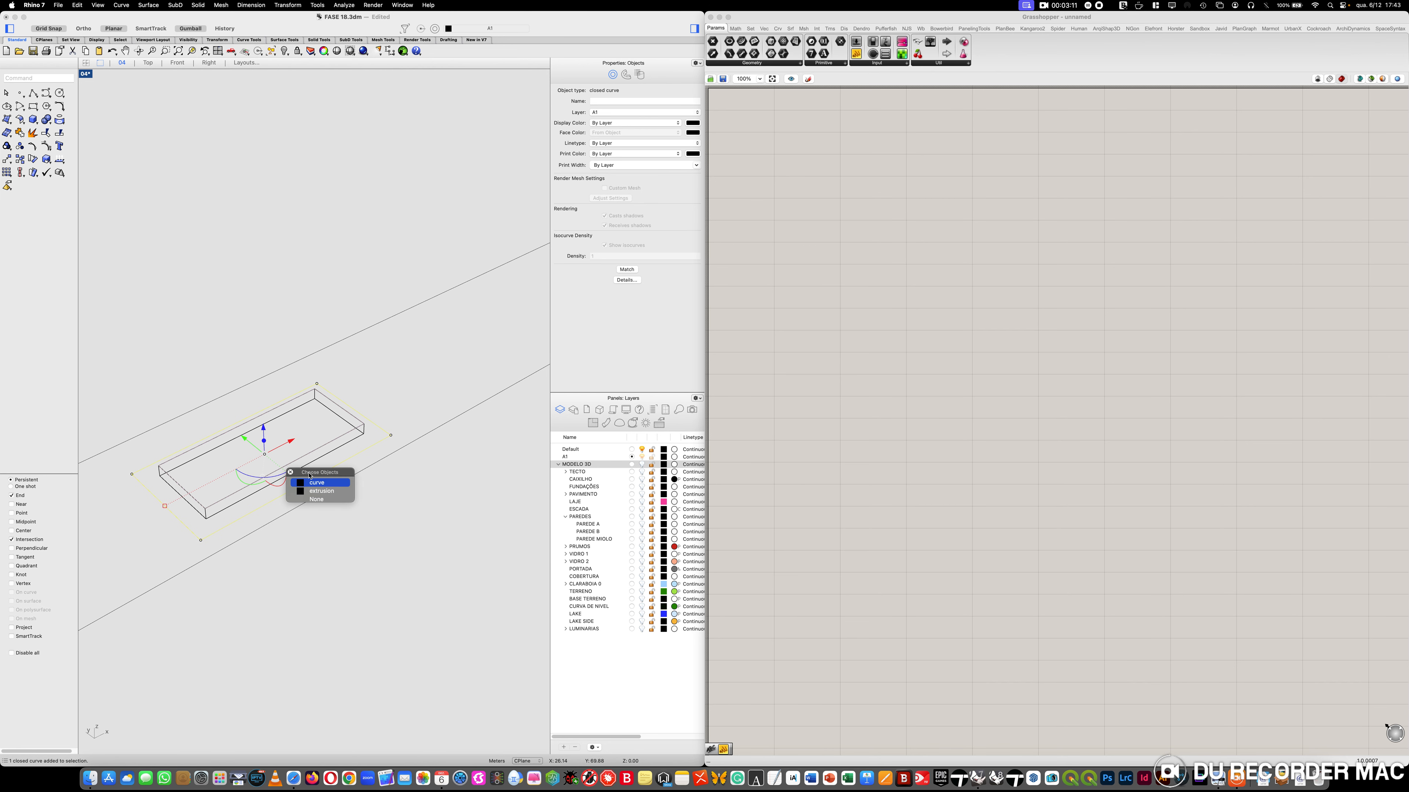
click(324, 492)
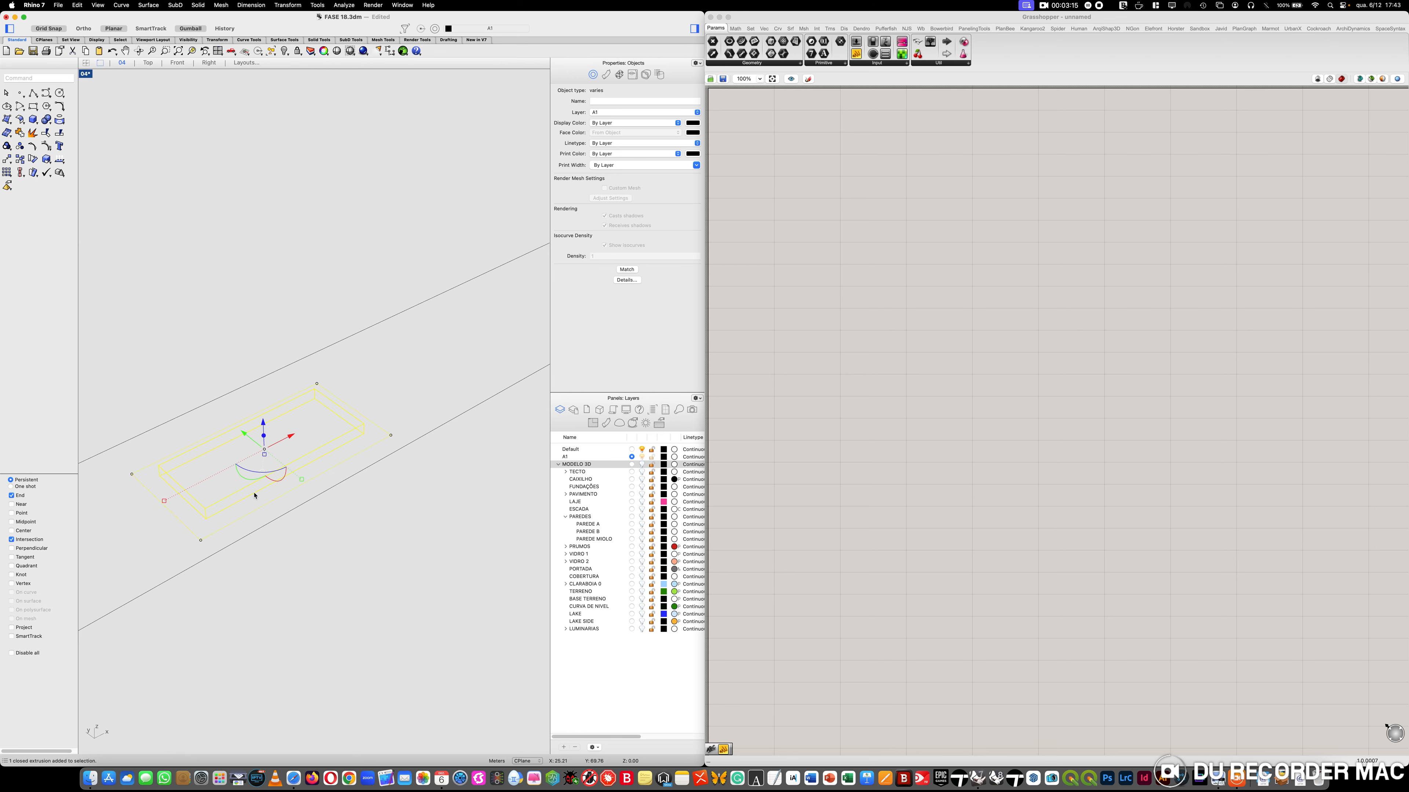
text(Z)
key(Return)
key(Delete)
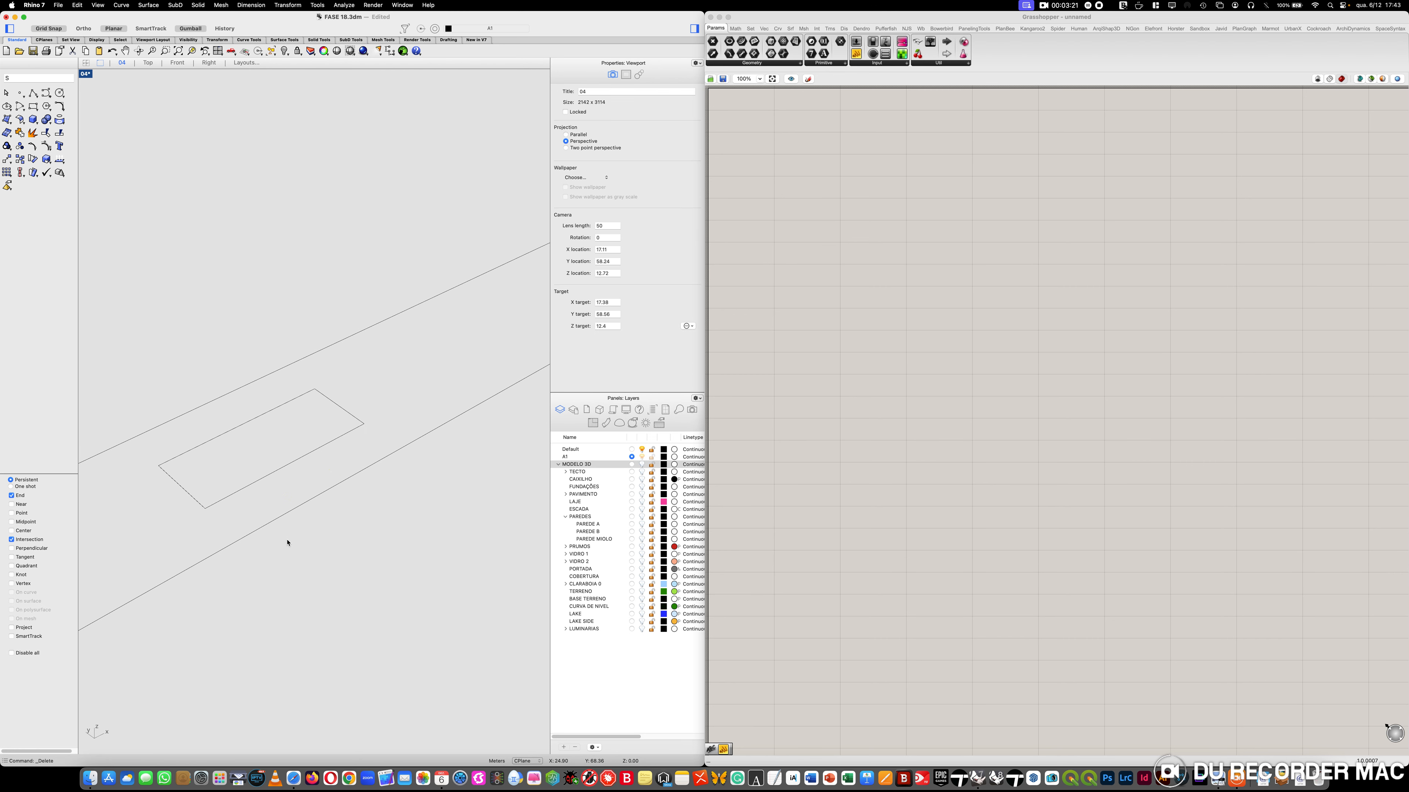
key(cmd+z)
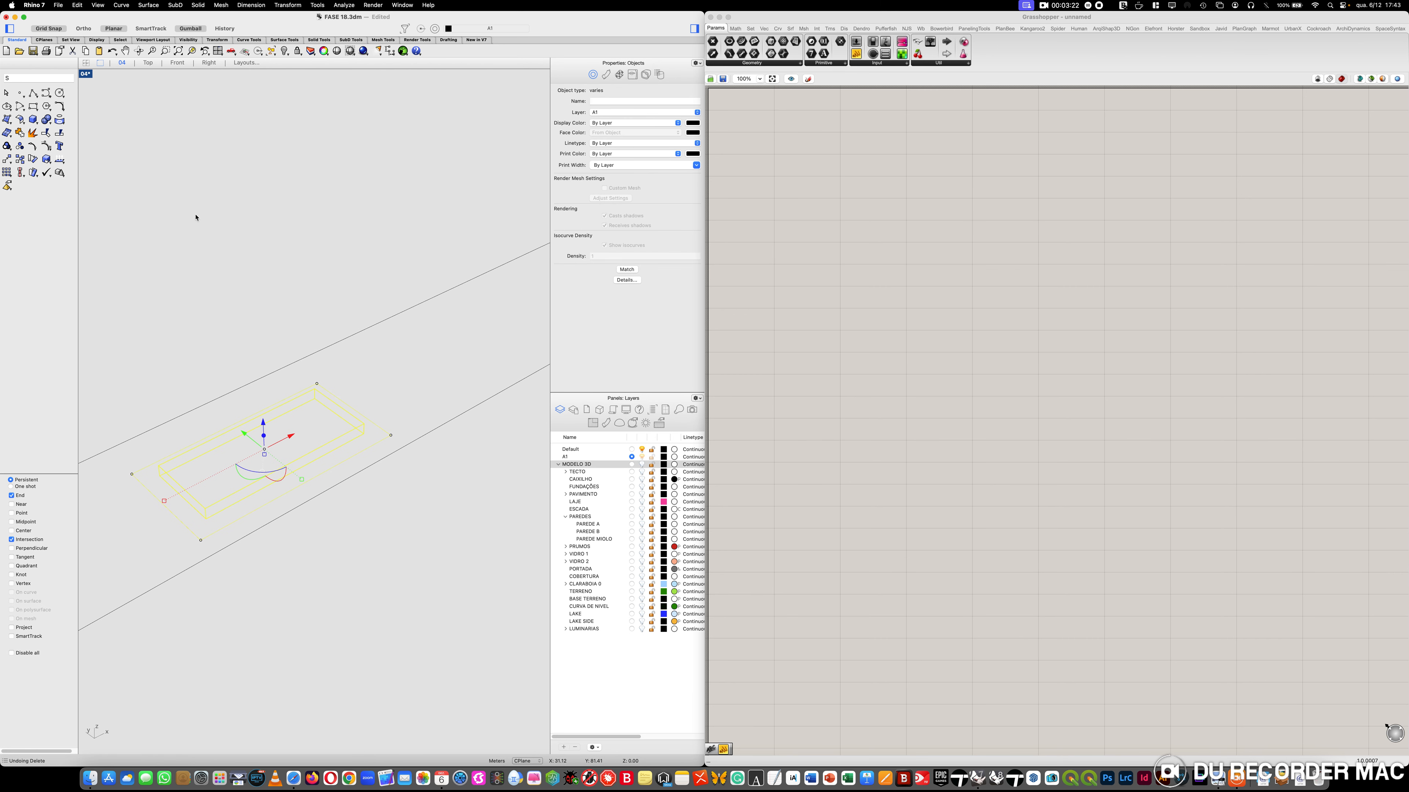
click(195, 217)
drag(395, 373, 317, 426)
click(31, 78)
key(BackSpace)
Zoom to the selected rectangle and solid, and inspect them in Rendered display mode
text(Z)
key(Return)
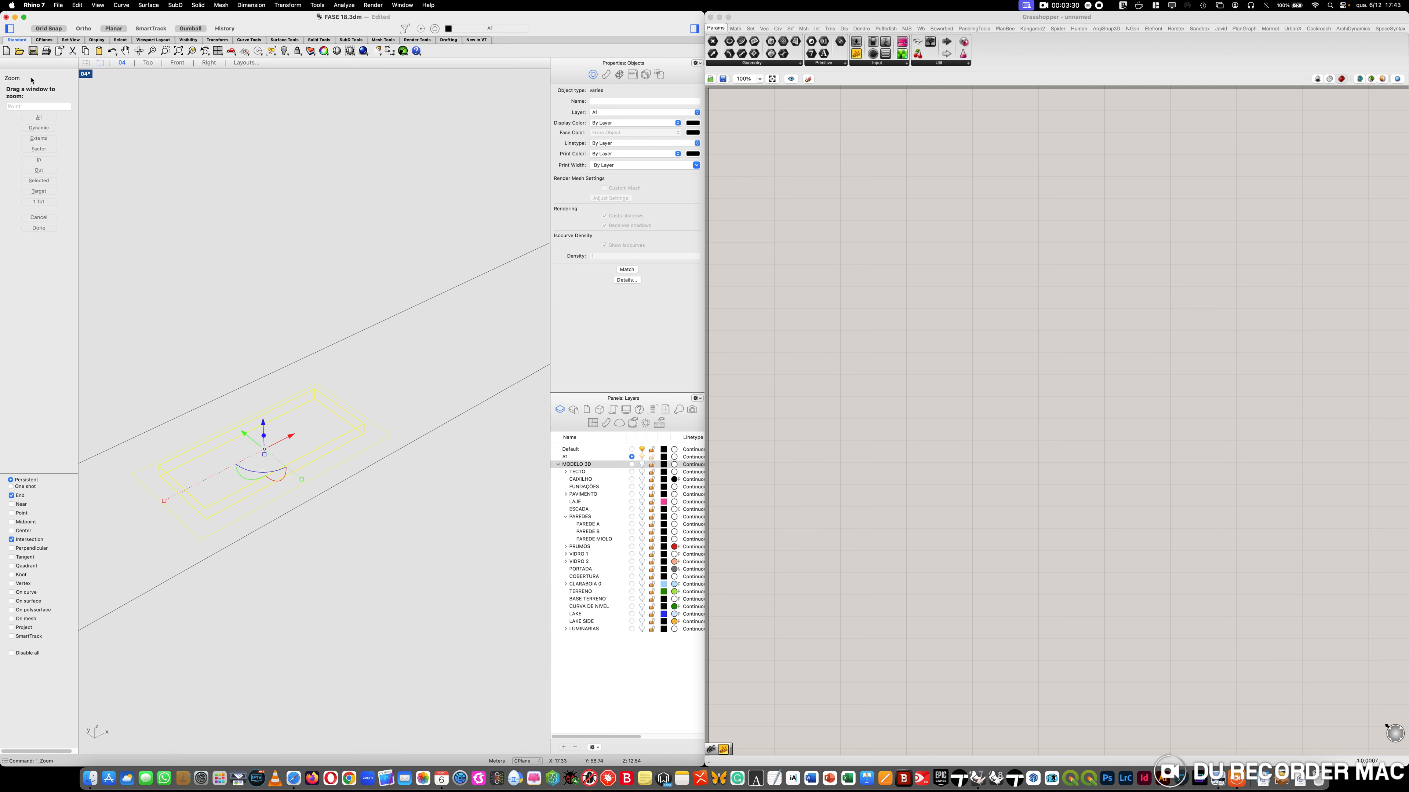
text(S)
key(Return)
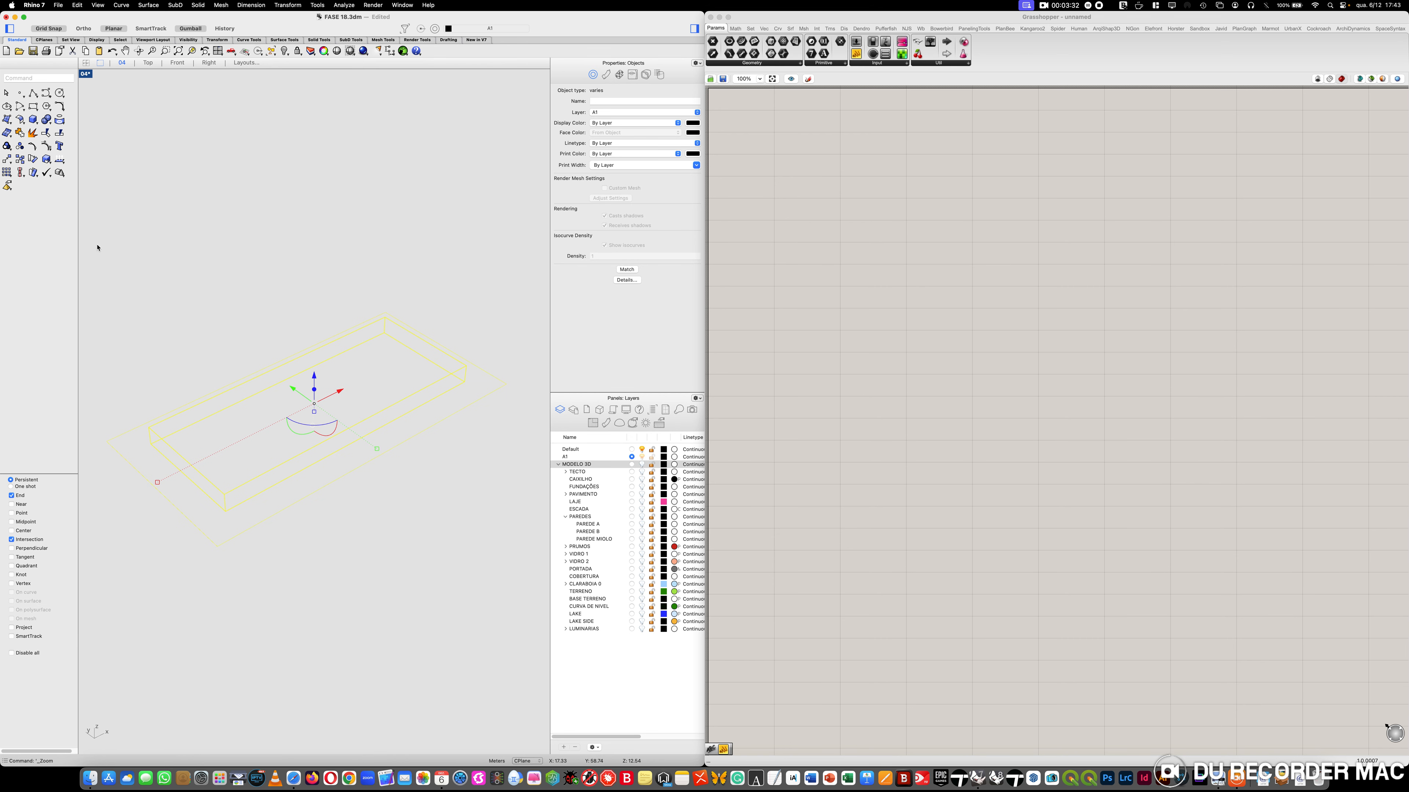
click(308, 572)
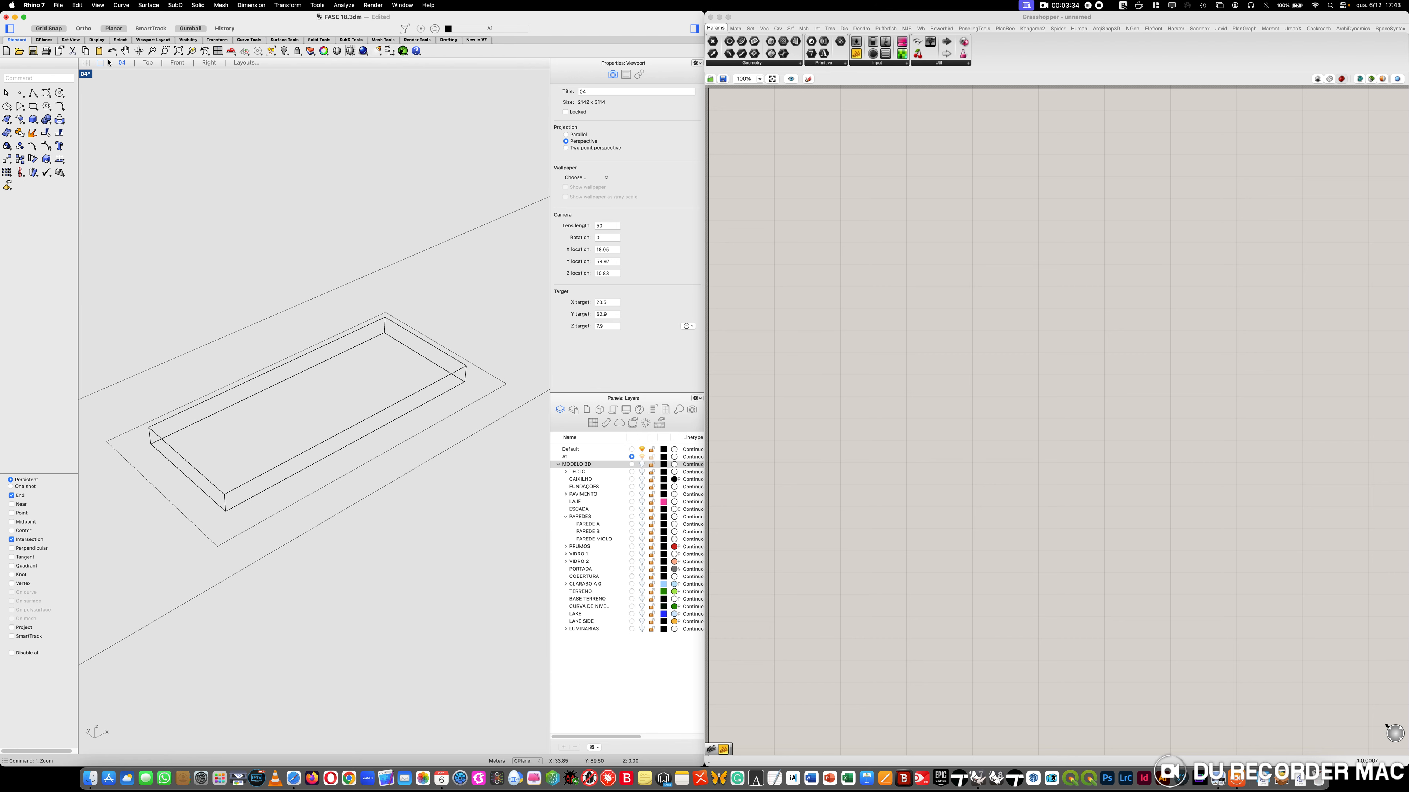
click(90, 74)
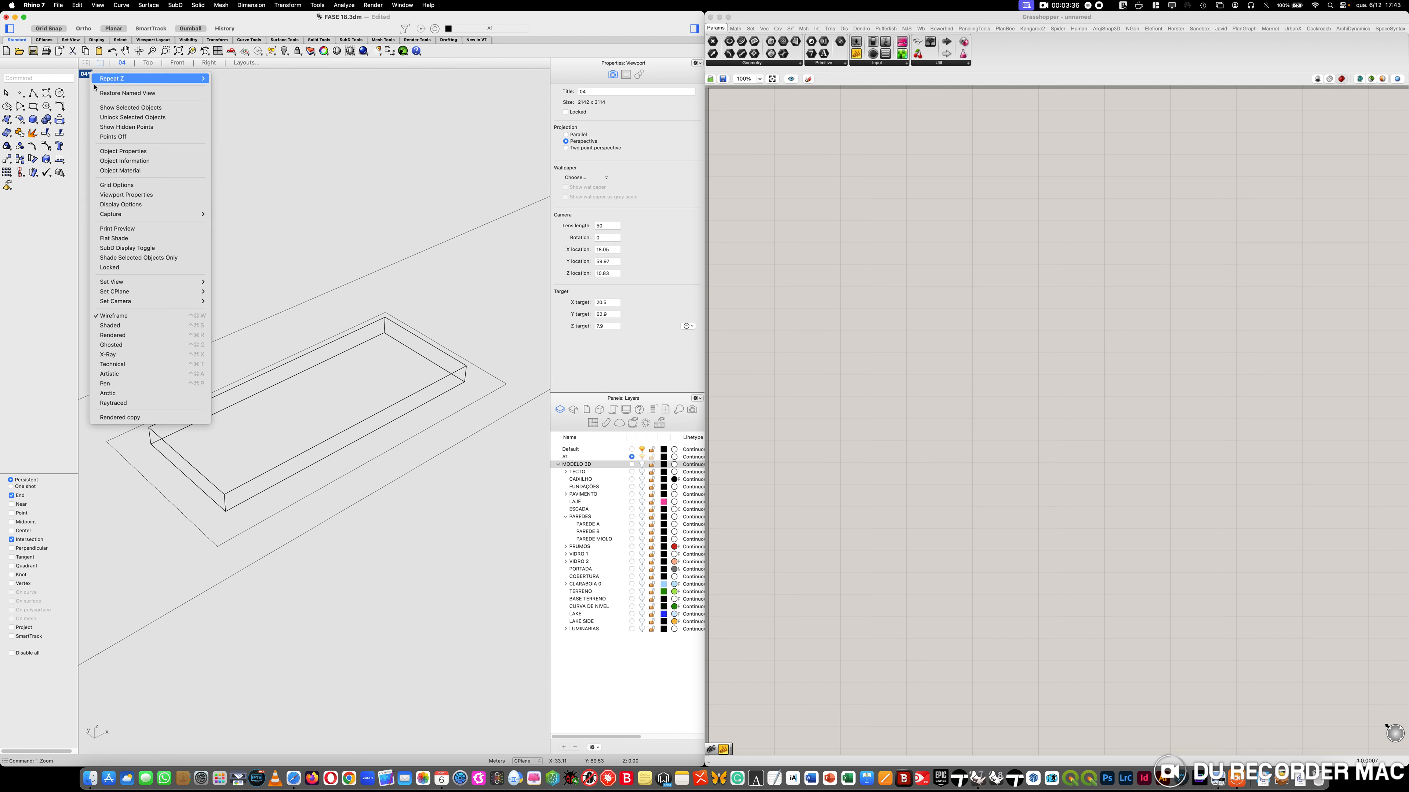
click(142, 337)
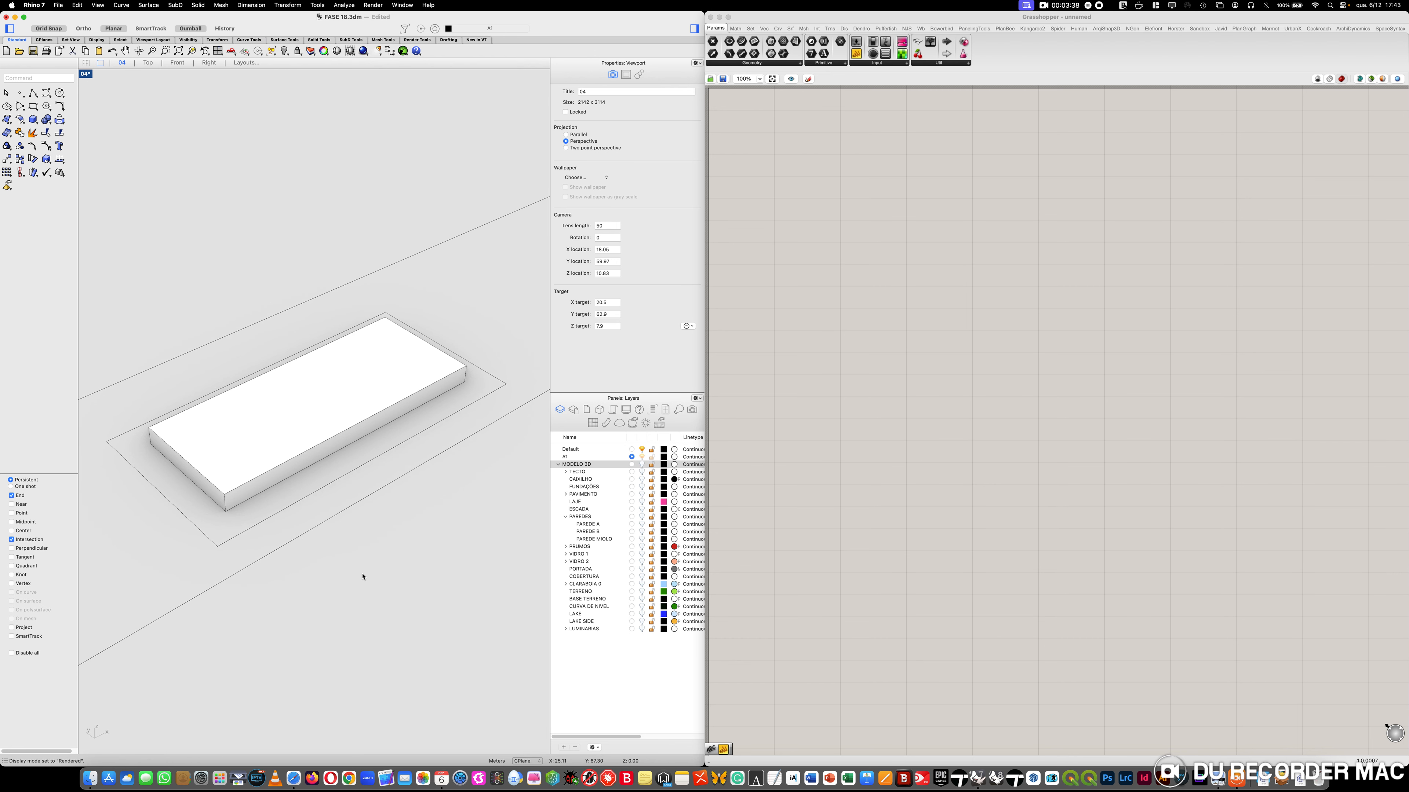
mouse_move(362, 577)
right_down()
mouse_move(320, 596)
mouse_move(283, 535)
mouse_move(356, 537)
mouse_move(365, 566)
right_up()
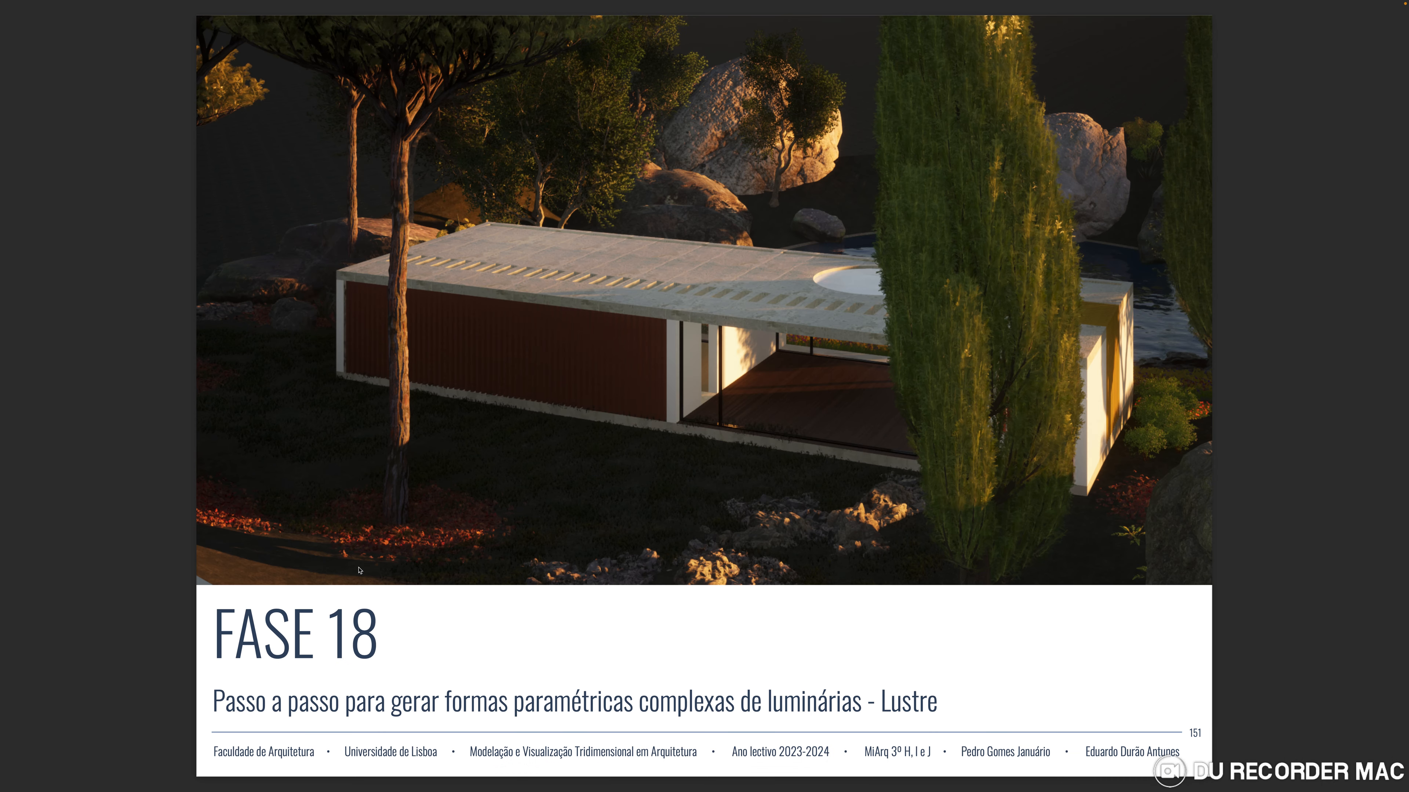
Review instructions 18.01 to 18.07 in the FASE 18 document and return to Rhino
key(Right)
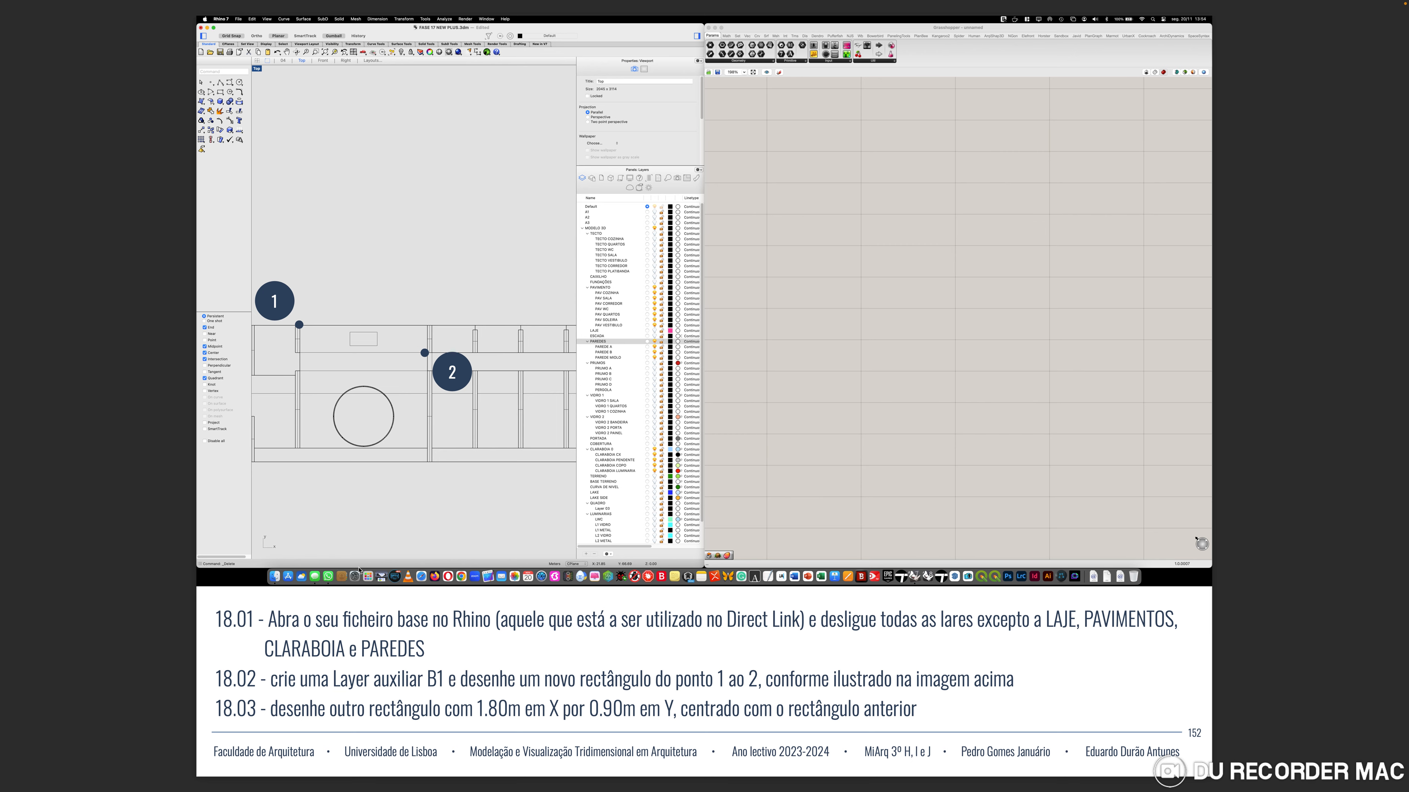
key(Right)
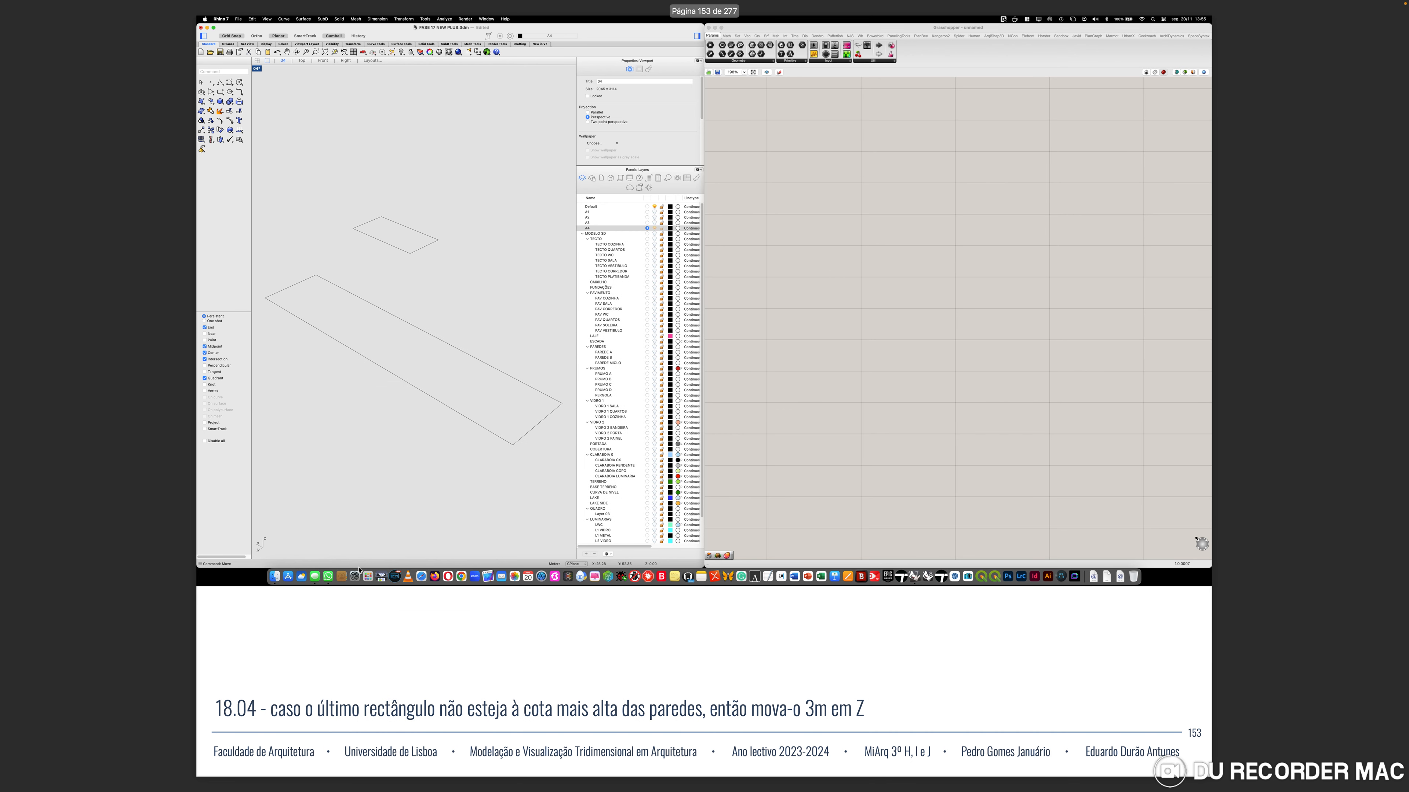
key(Right)
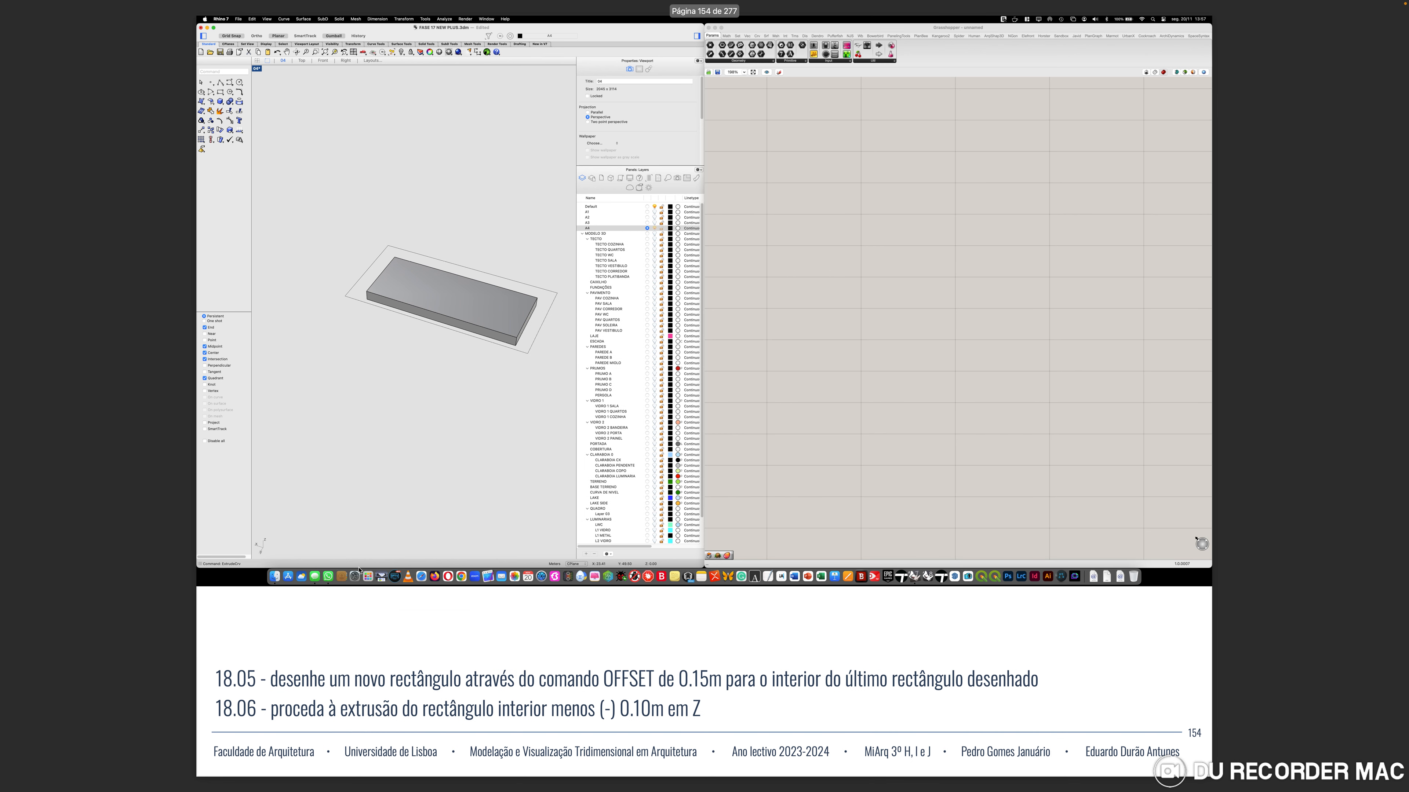
key(Right)
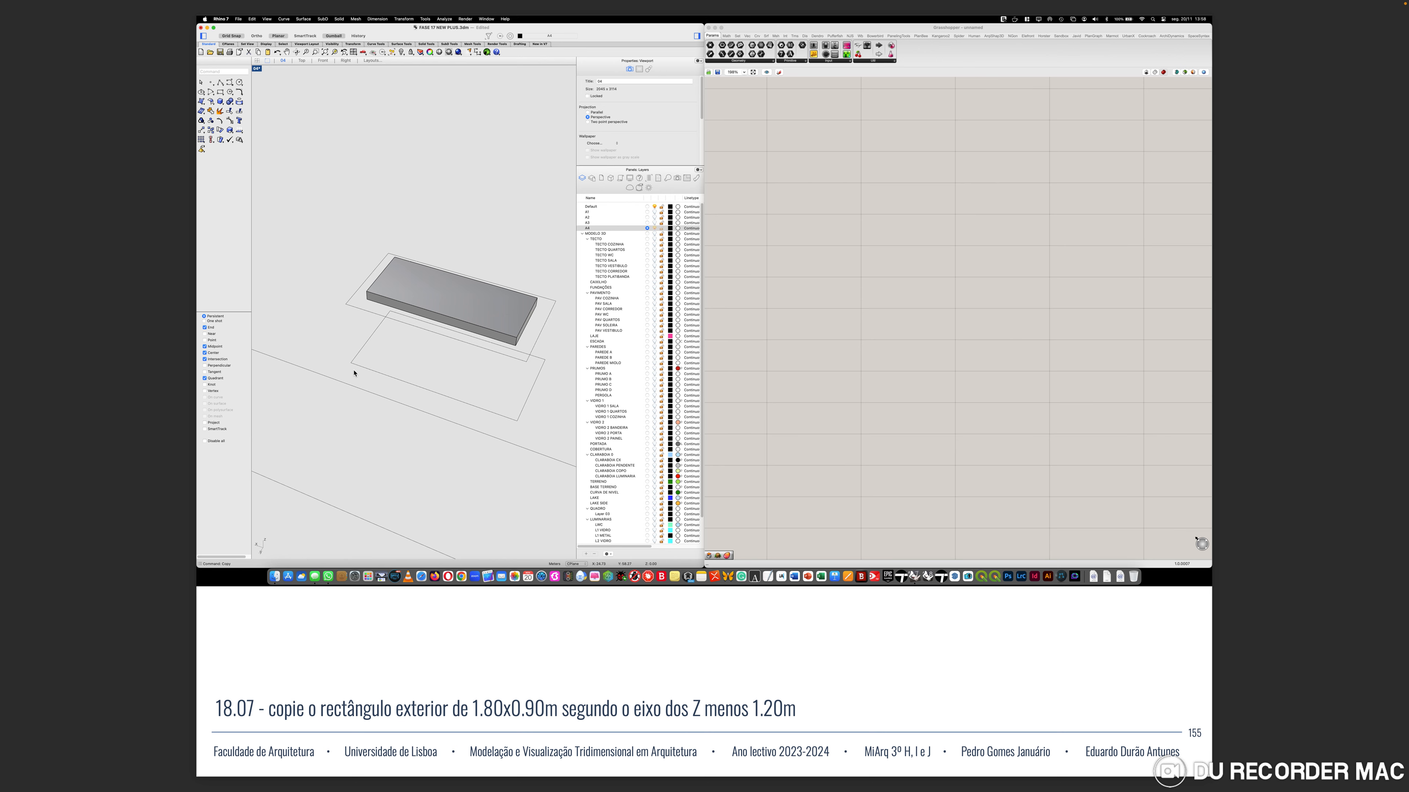
key(super+Tab)
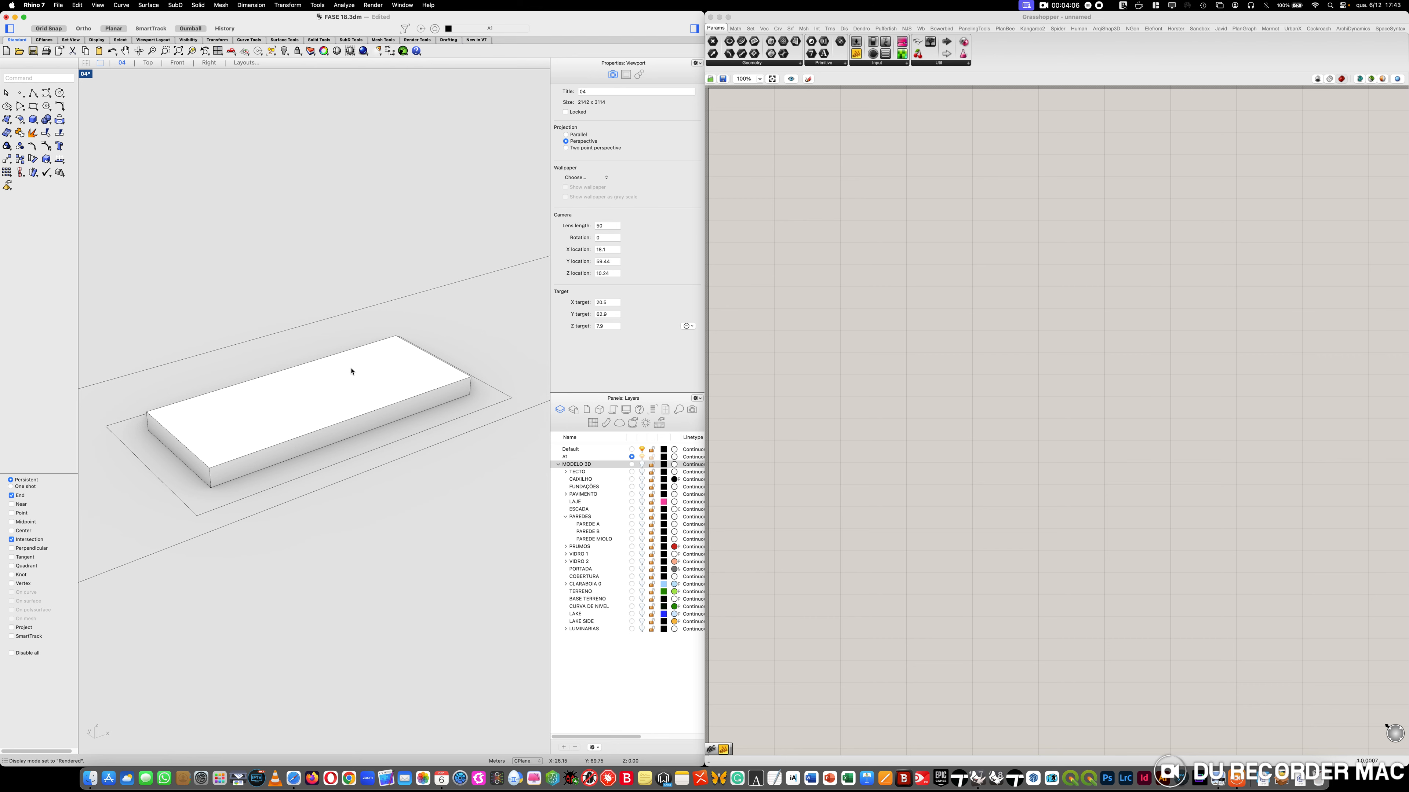
Copy the outer rectangle 1.2 m straight down along Z with the relative offset @0,0,-1.2
text(Copy)
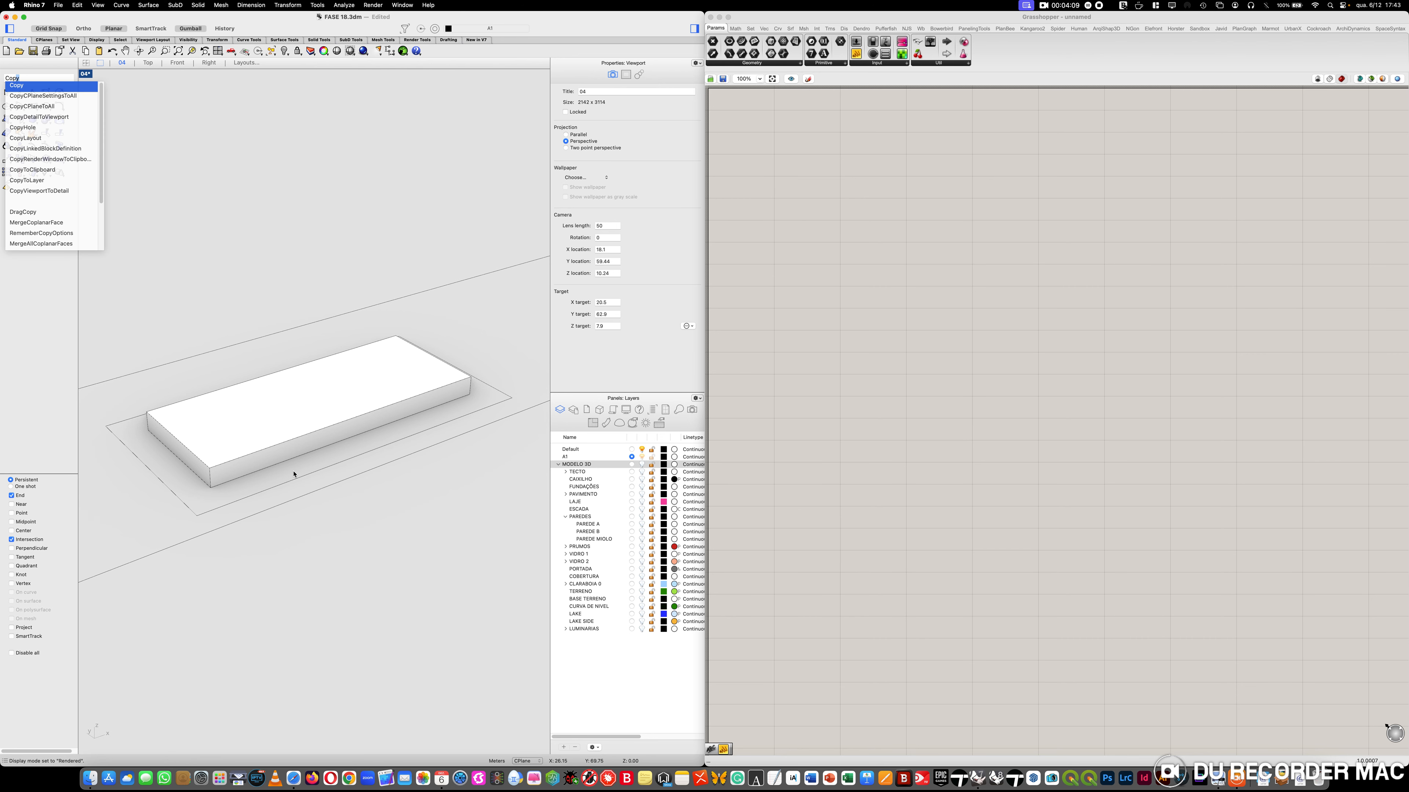
key(Return)
click(255, 498)
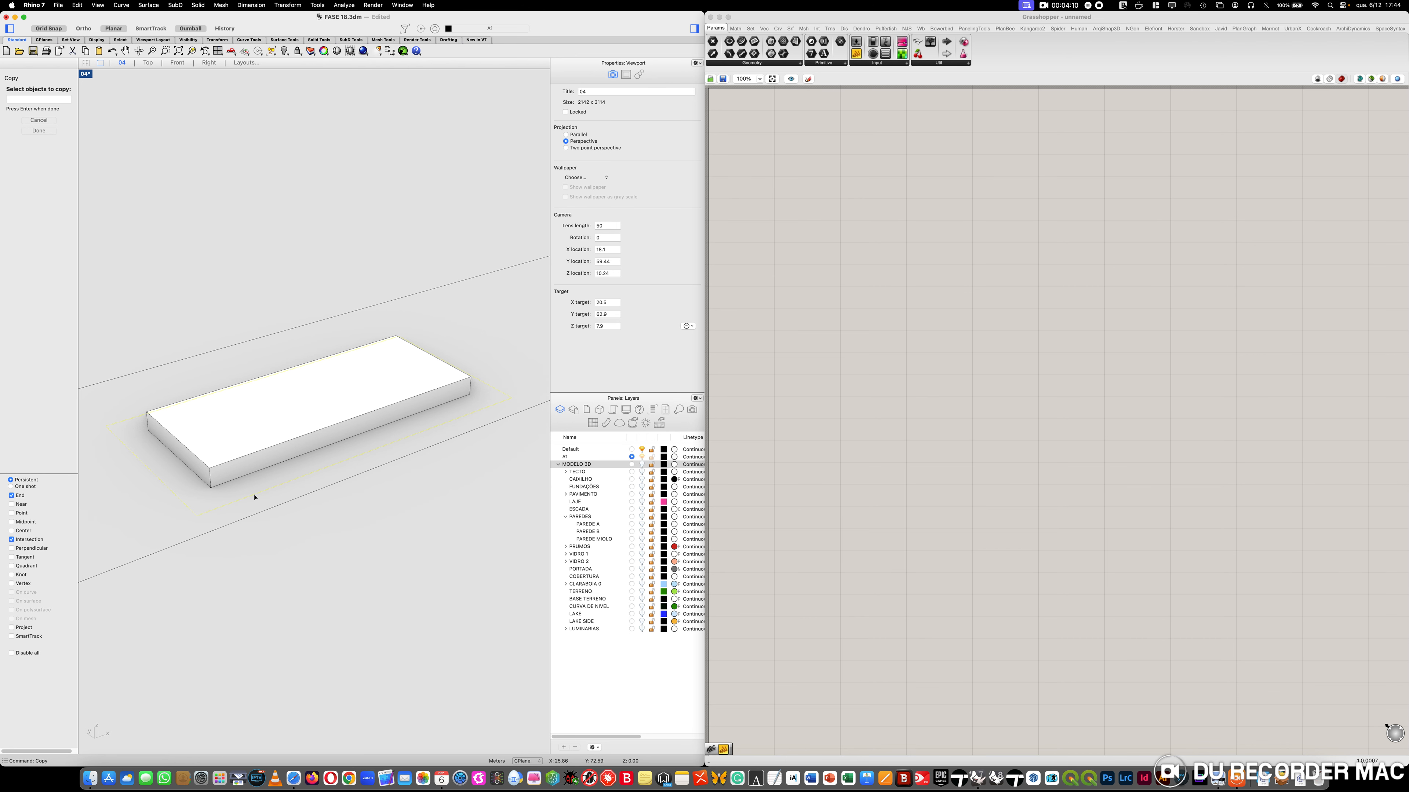
key(Return)
click(244, 145)
click(49, 100)
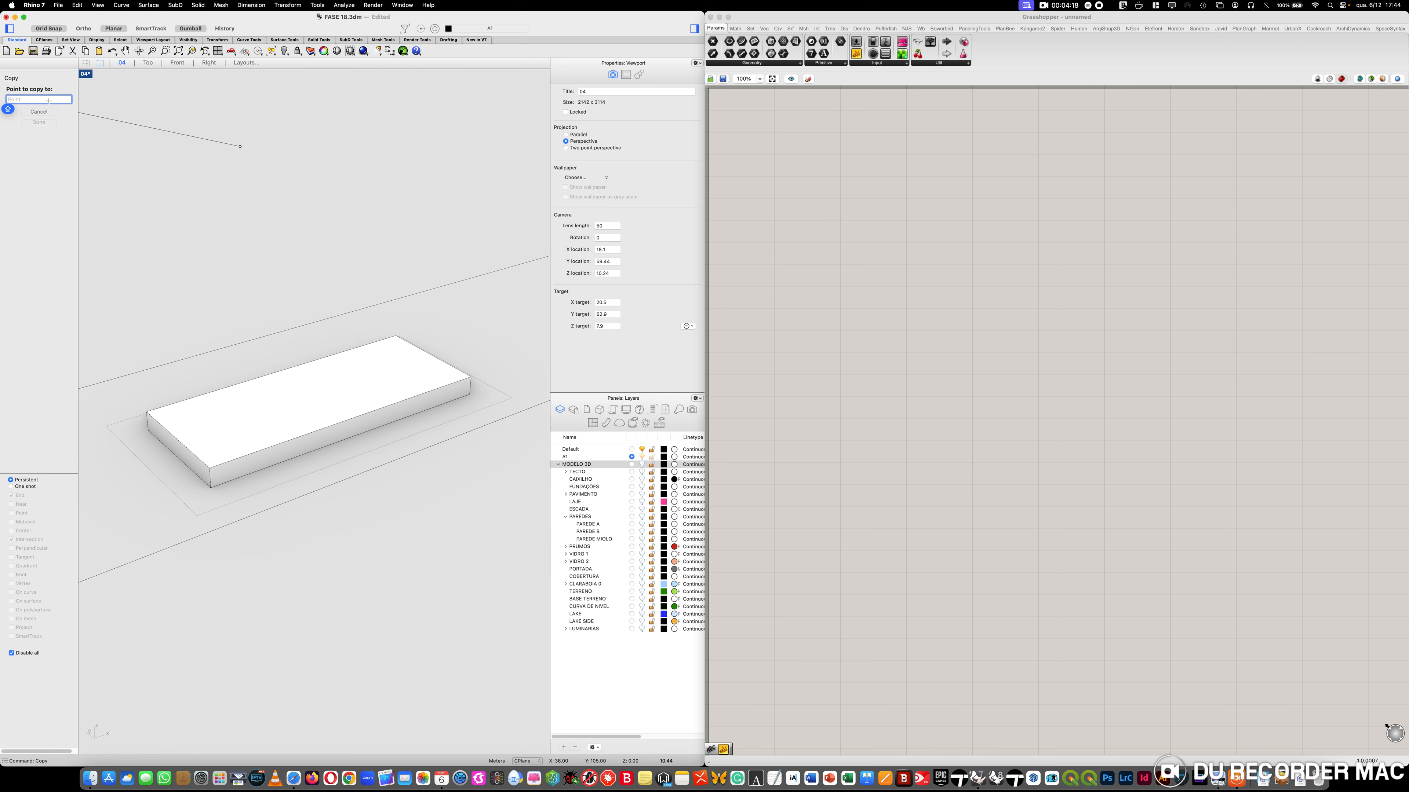
text(@)
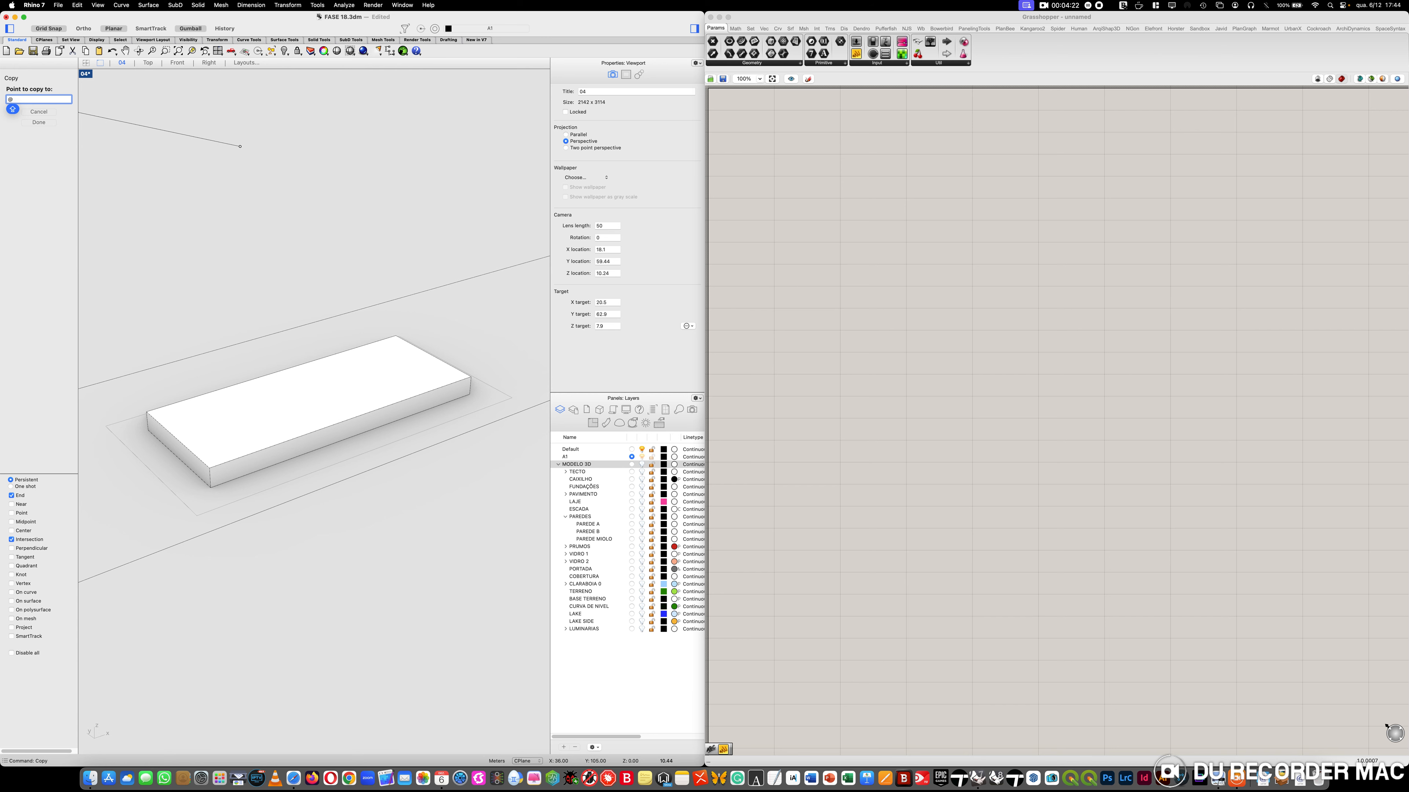
text(0,0,-1.2)
key(Return)
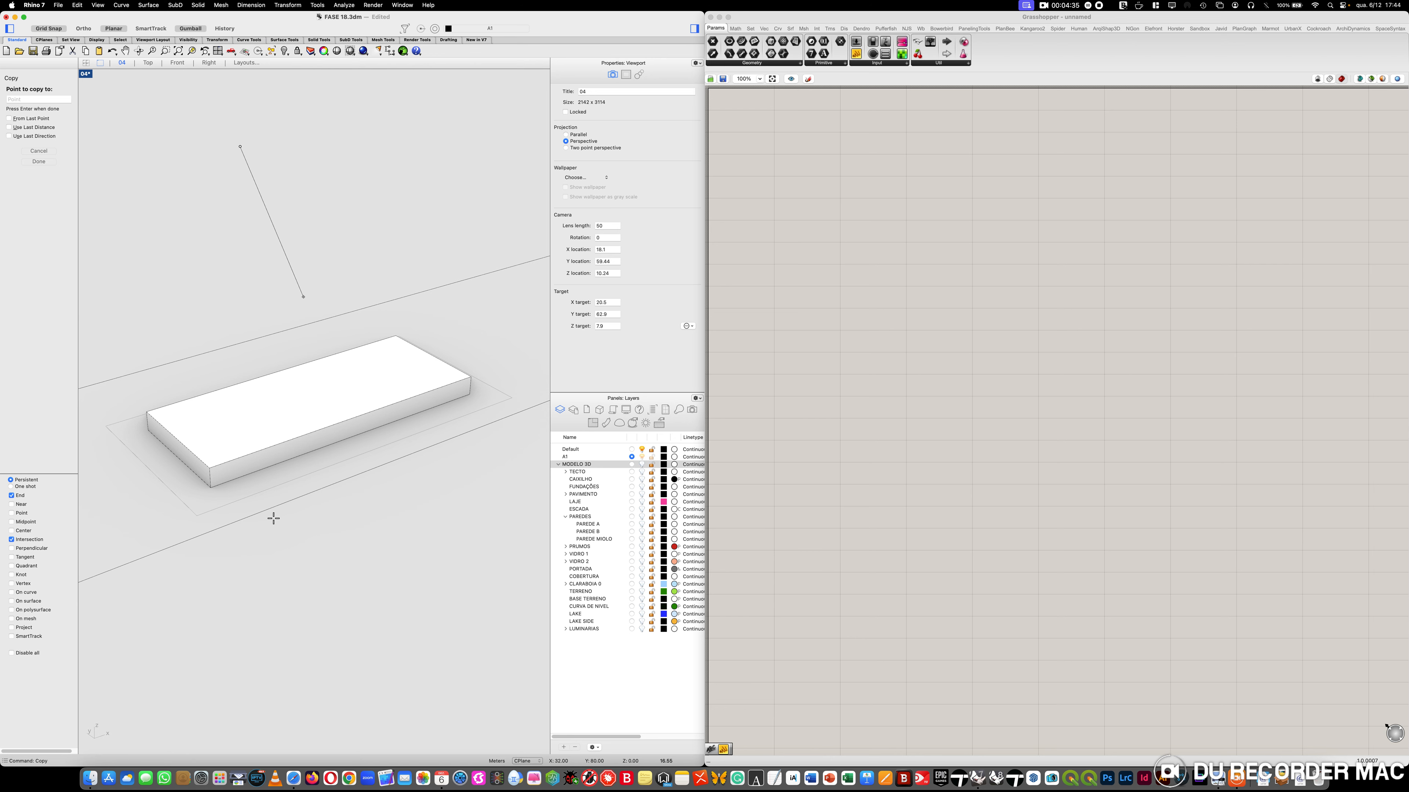
key(Return)
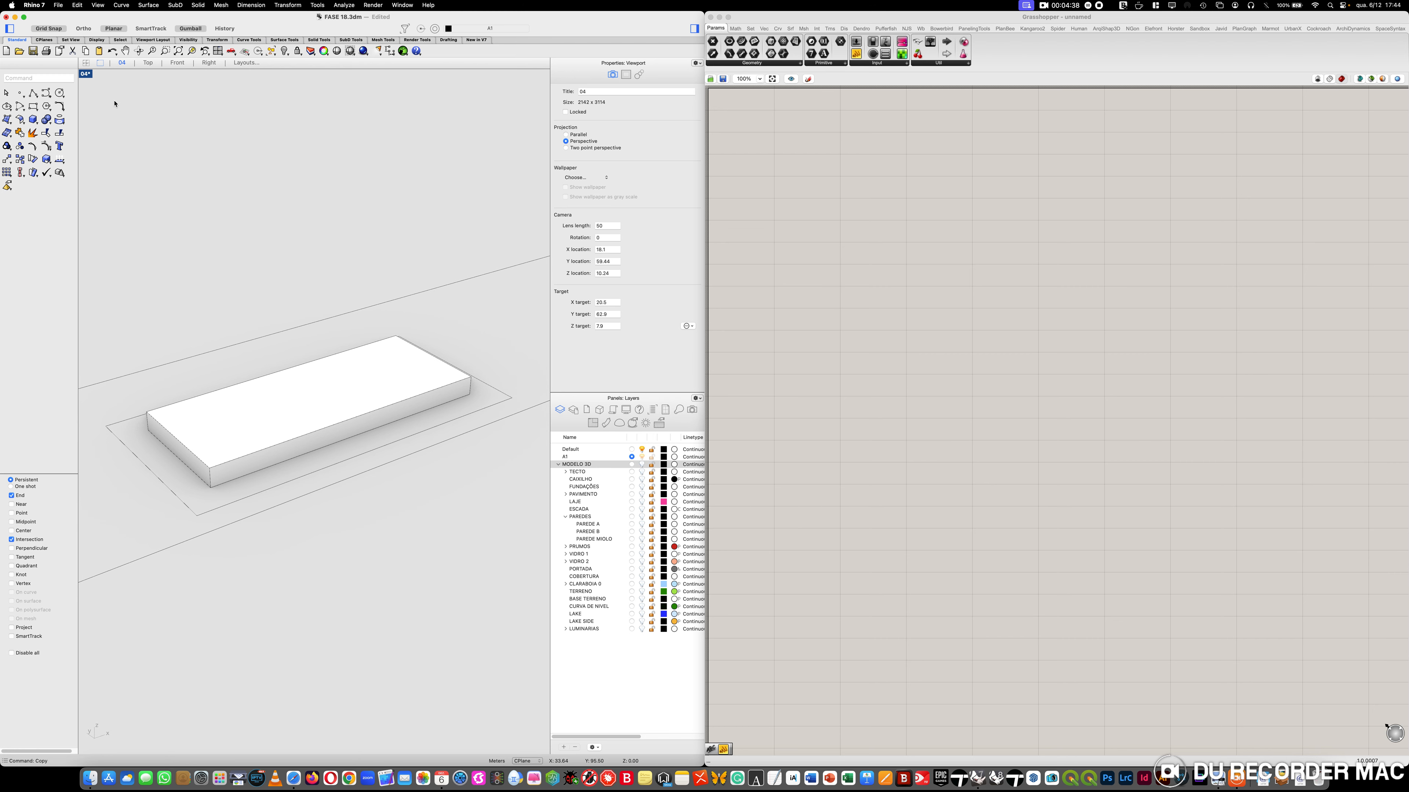
Switch the viewport to Wireframe display to show both the solid and the lower rectangle copy
right_click(88, 74)
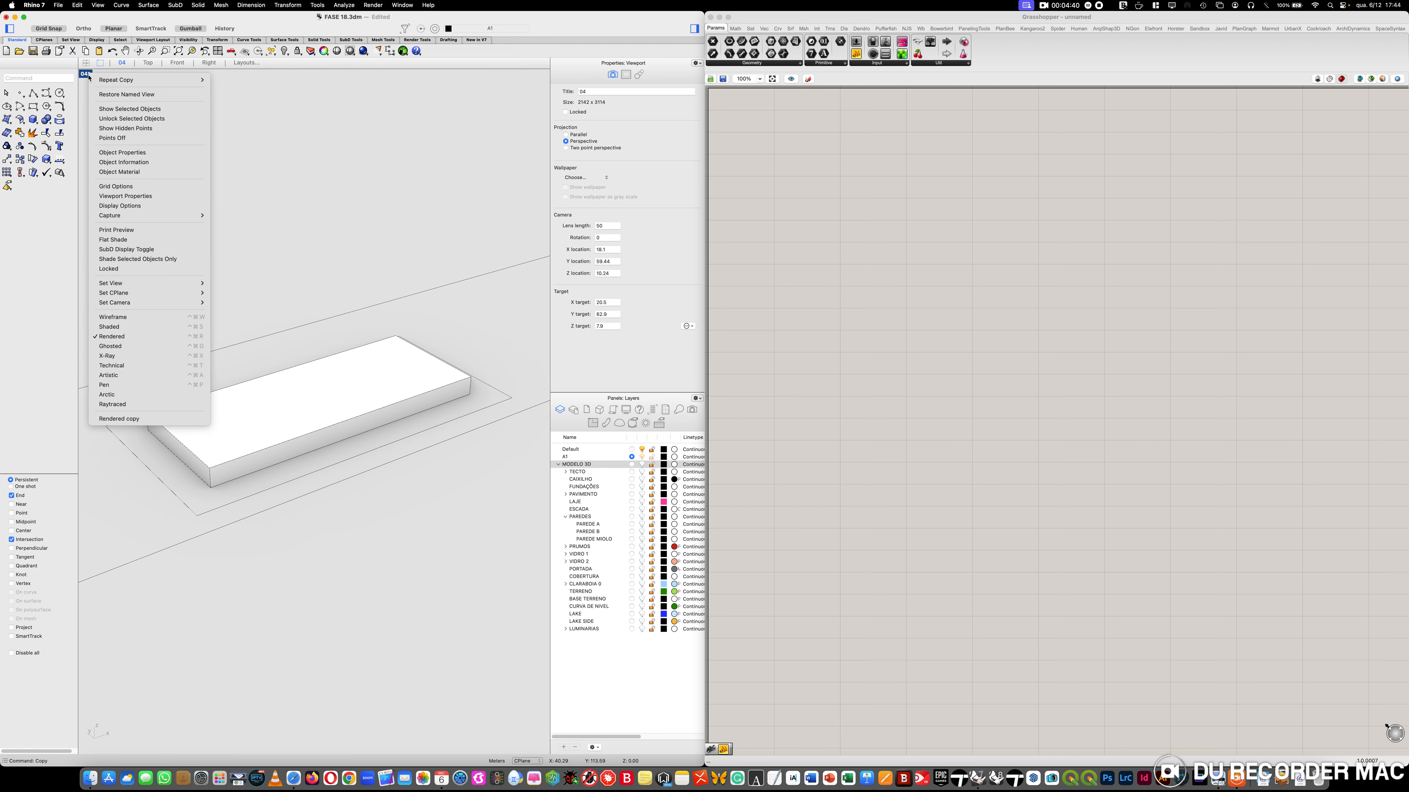
click(126, 317)
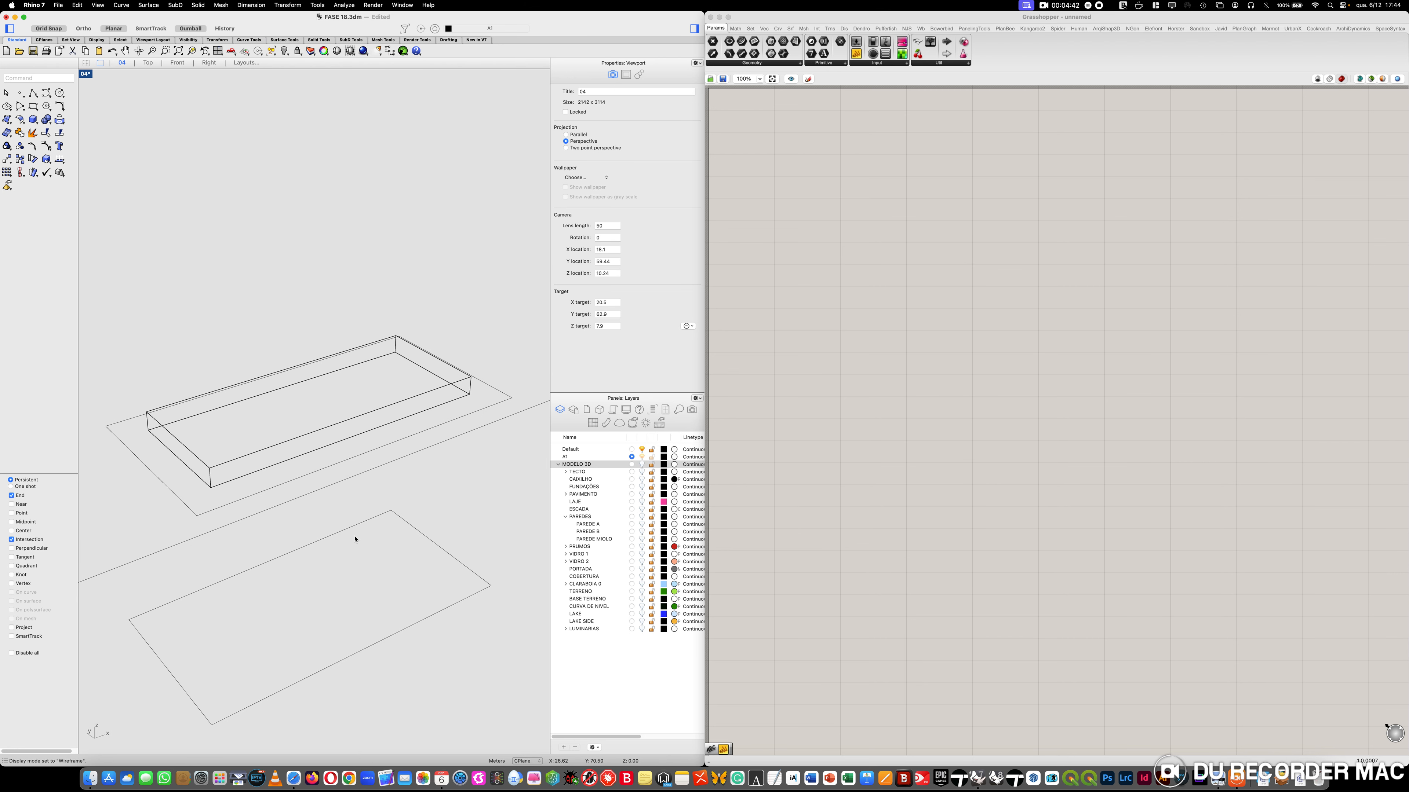
shift+right_drag(432, 498, 450, 385)
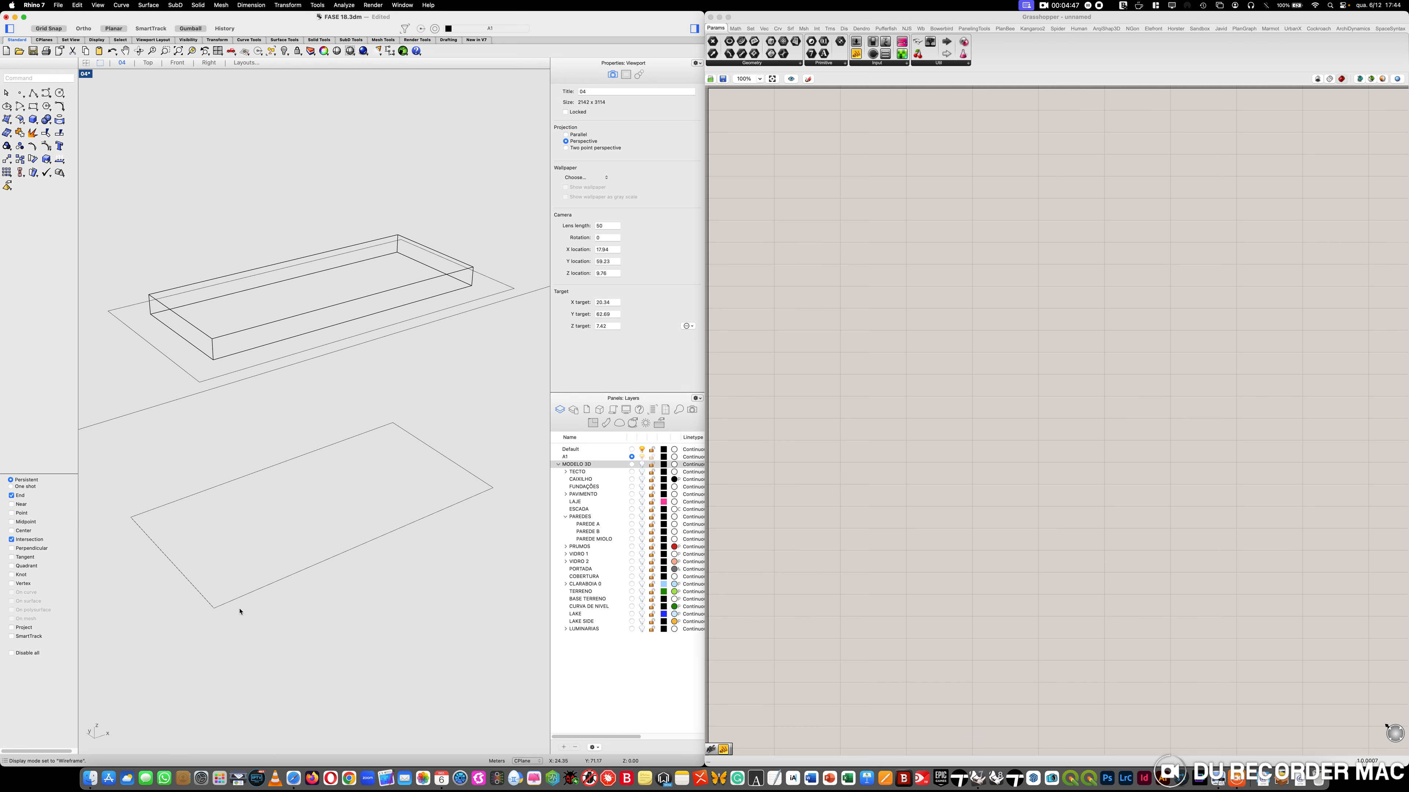
click(626, 410)
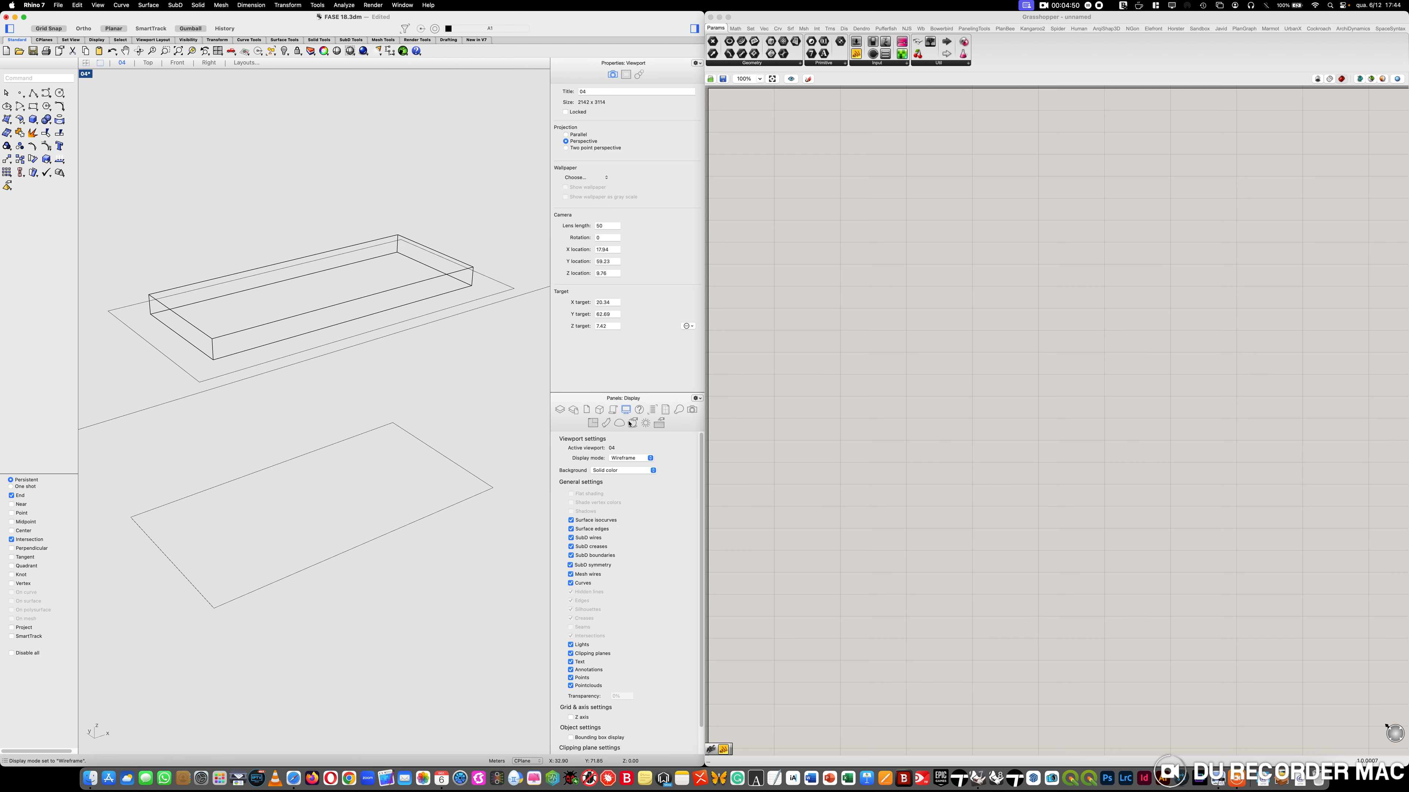
scroll(628, 664, down, 1)
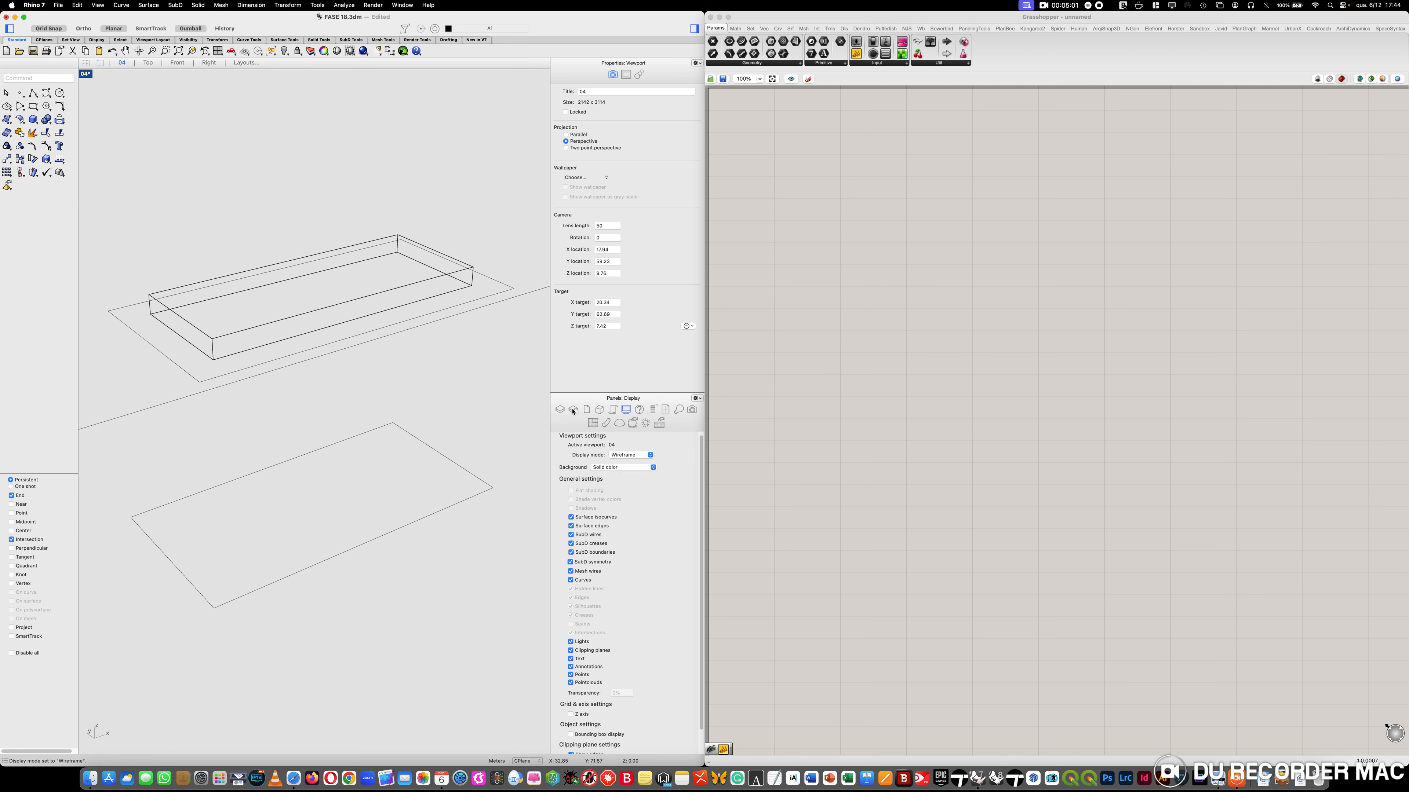
click(561, 411)
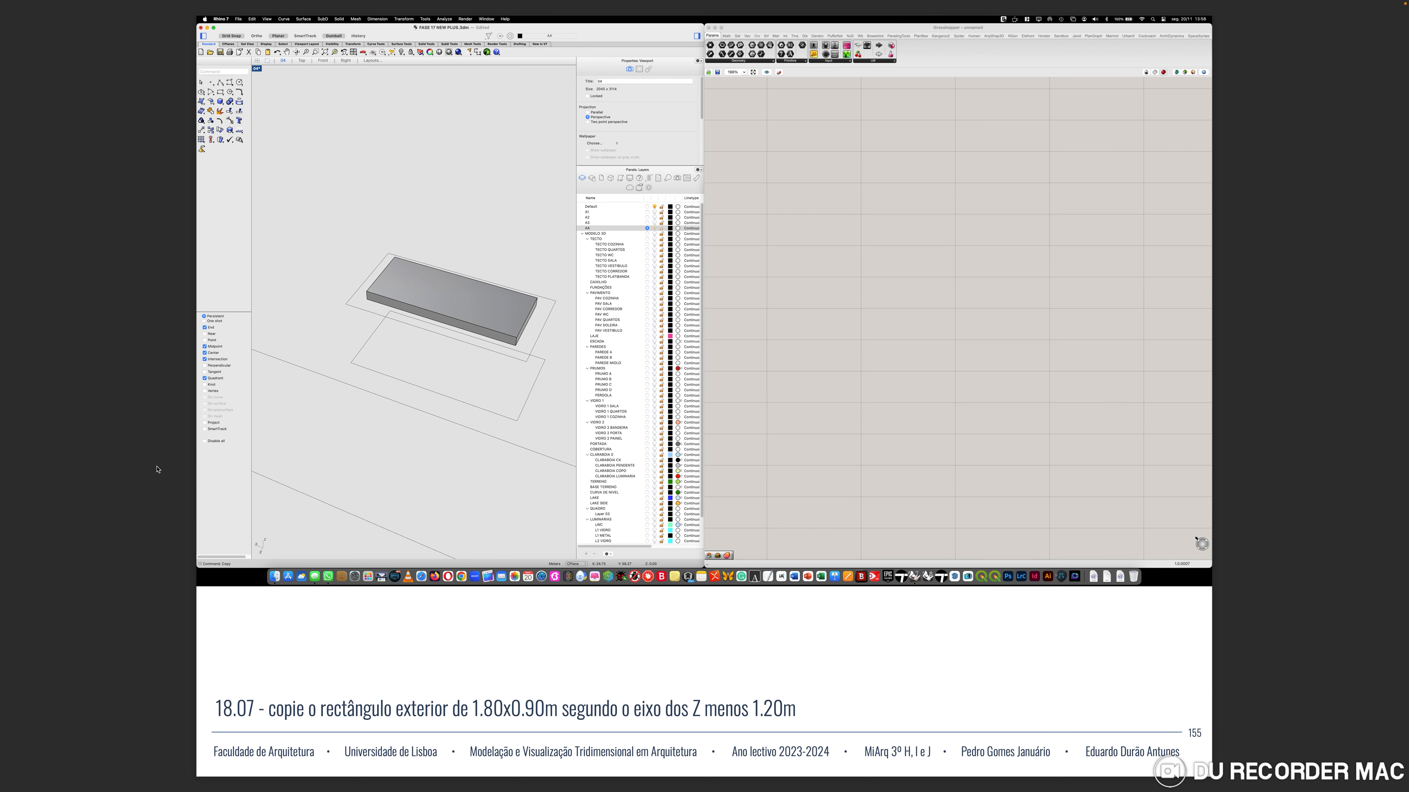
Switch to the FASE 18 document and read ahead through instructions 18.08 to 18.27, covering arcs, surfaces and the Grasshopper definition
key(Right)
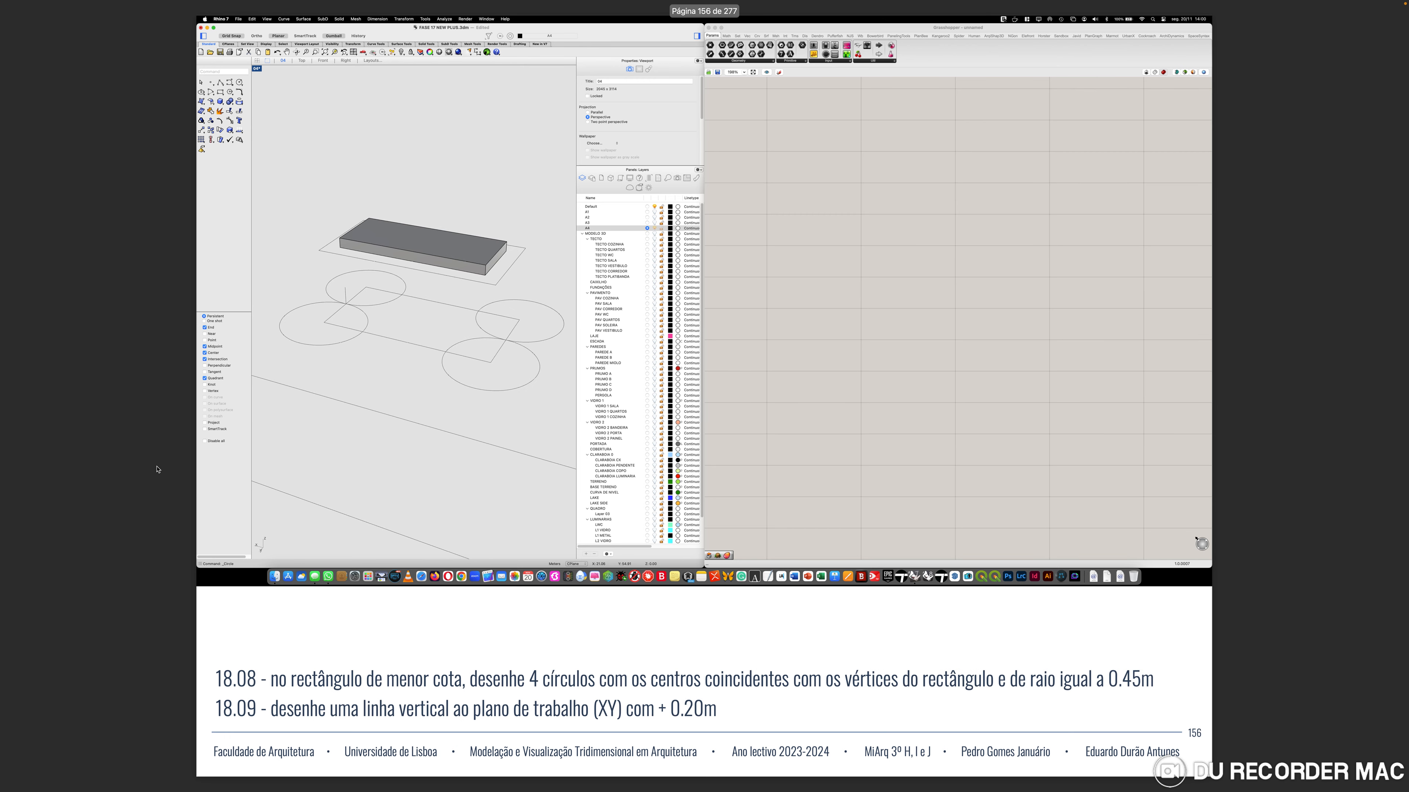
key(Right)
key(Right)
key(Right)
key(Right)
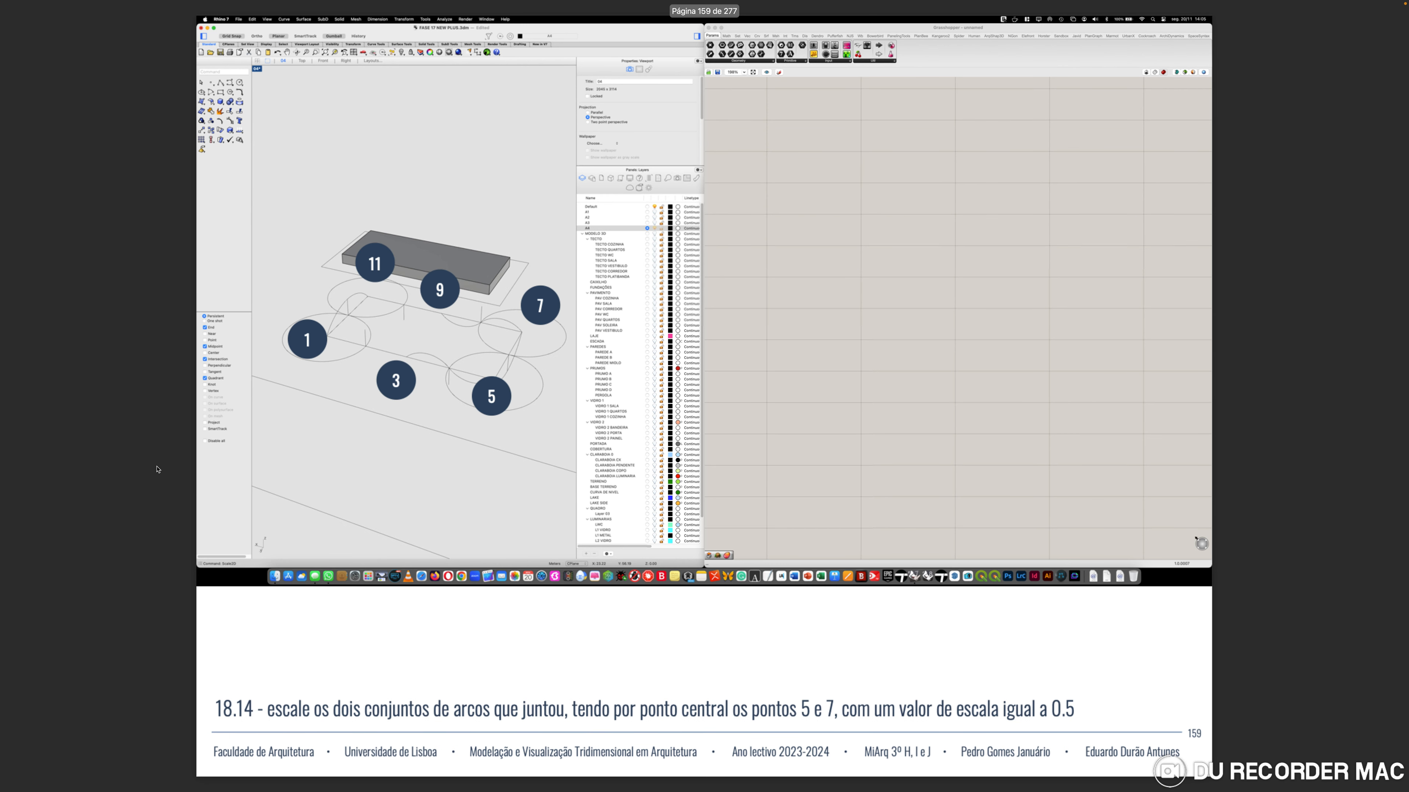
key(Right)
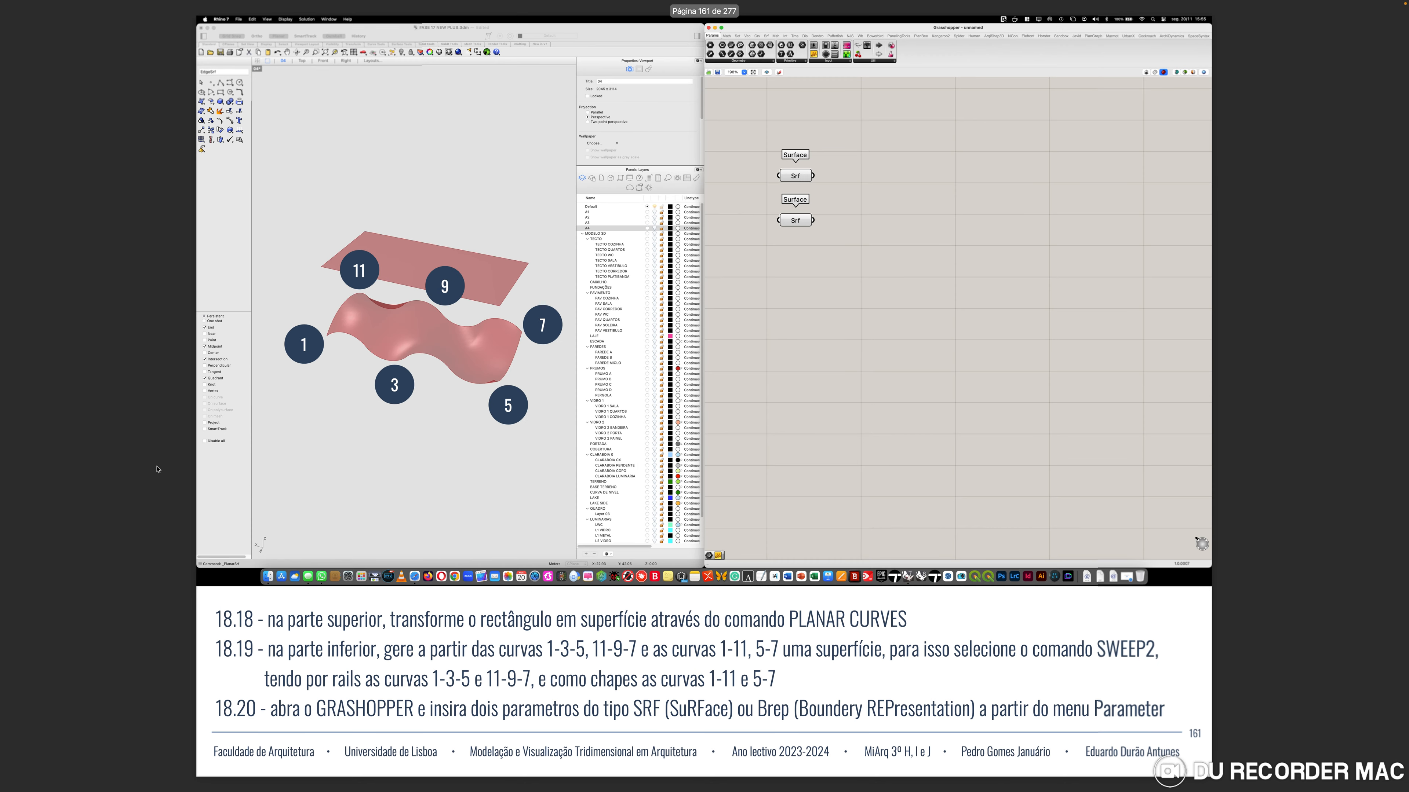
key(Right)
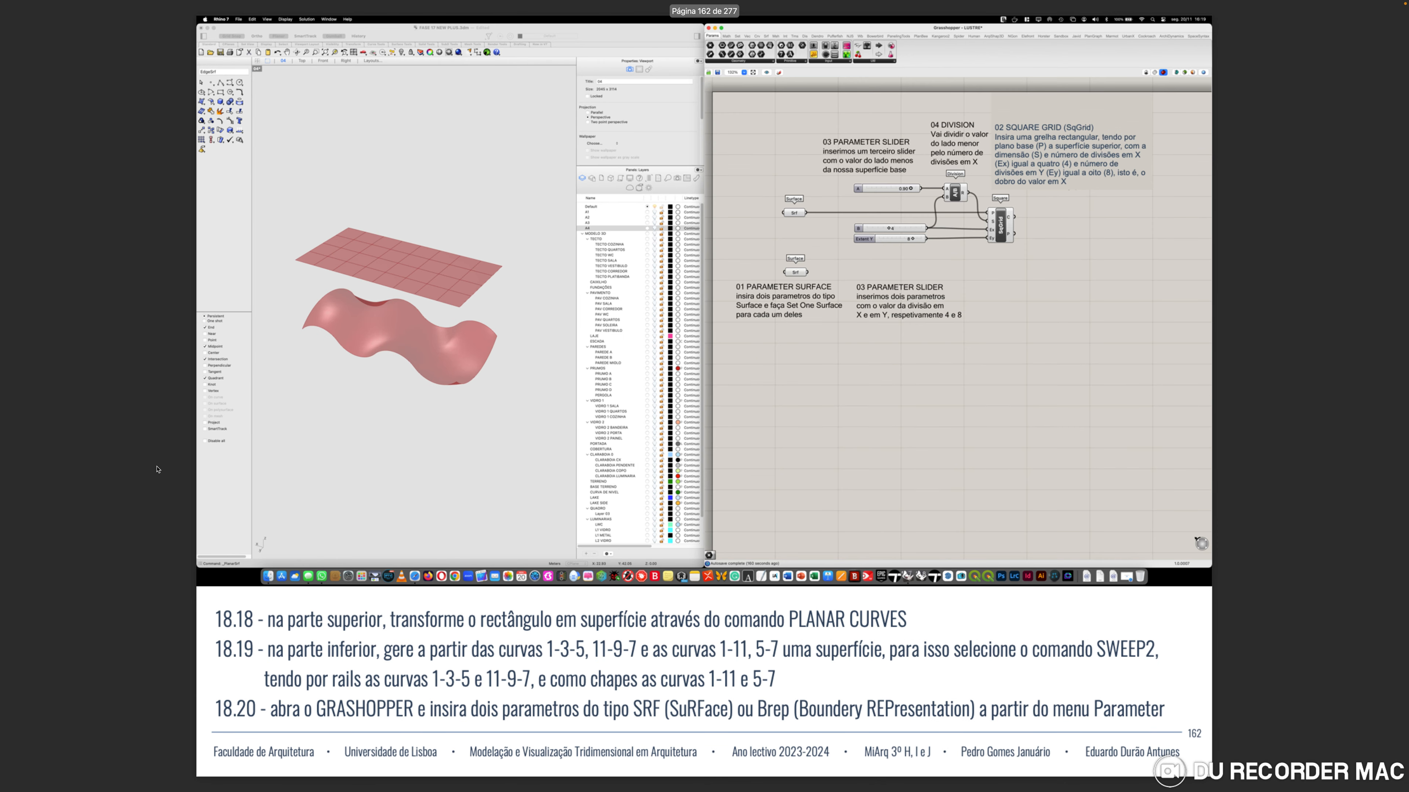
key(Right)
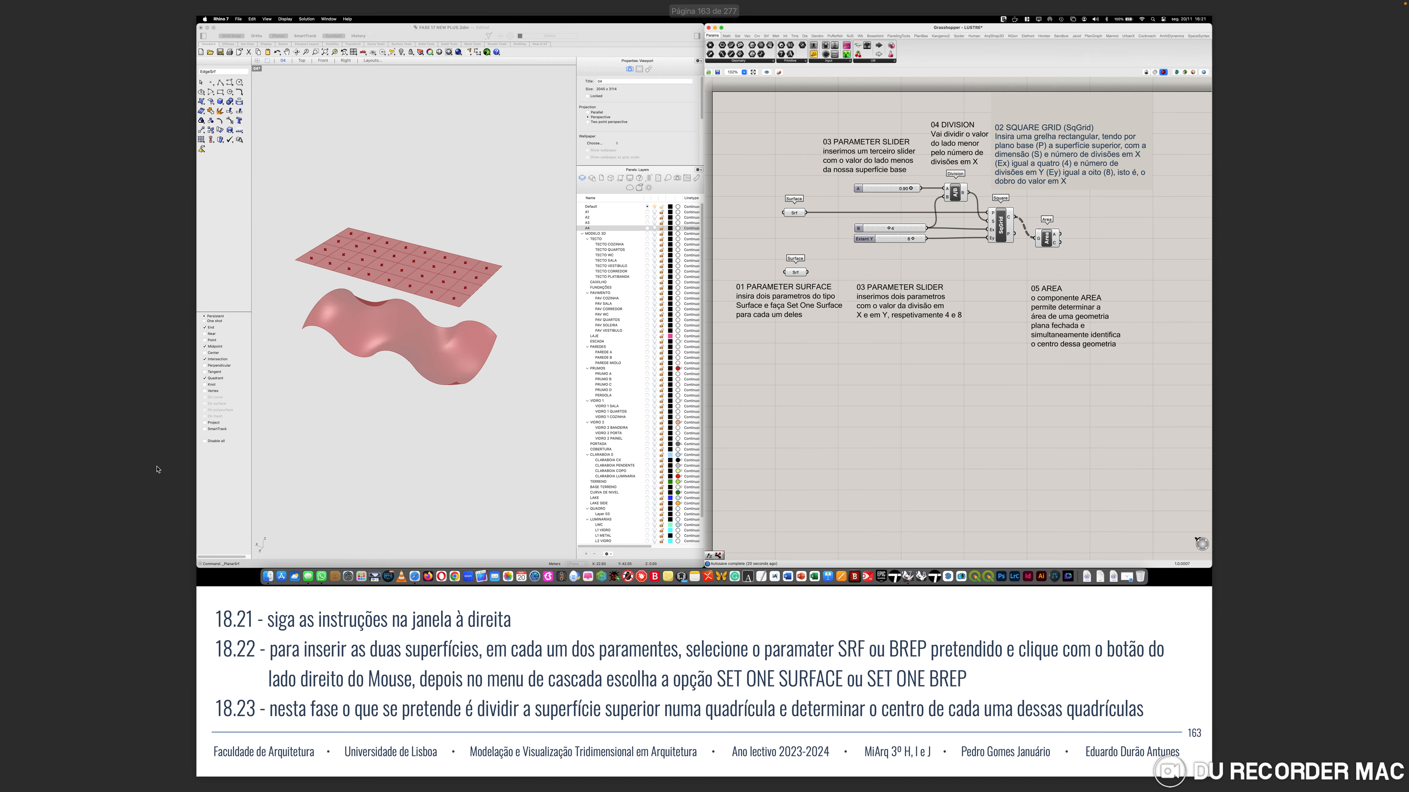
key(Right)
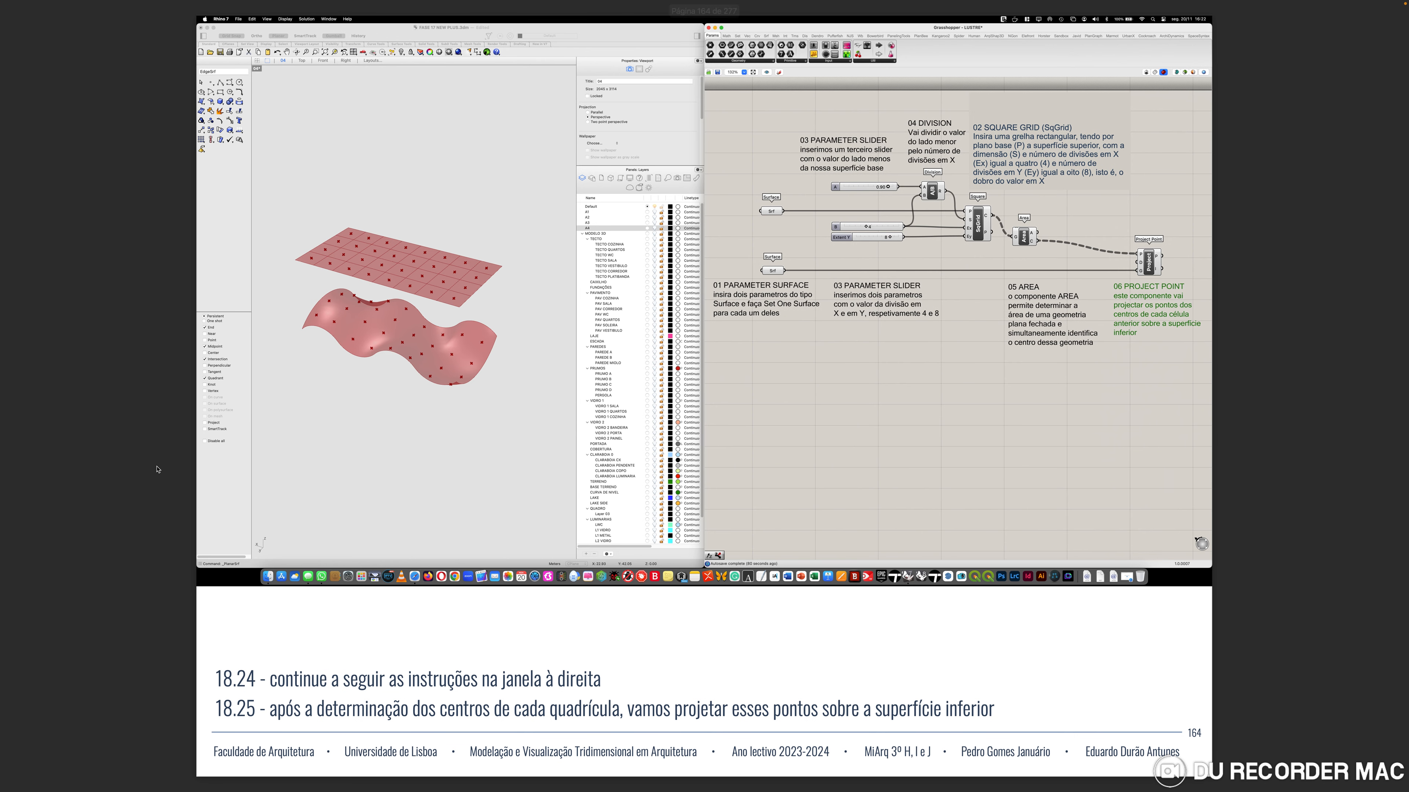
key(Right)
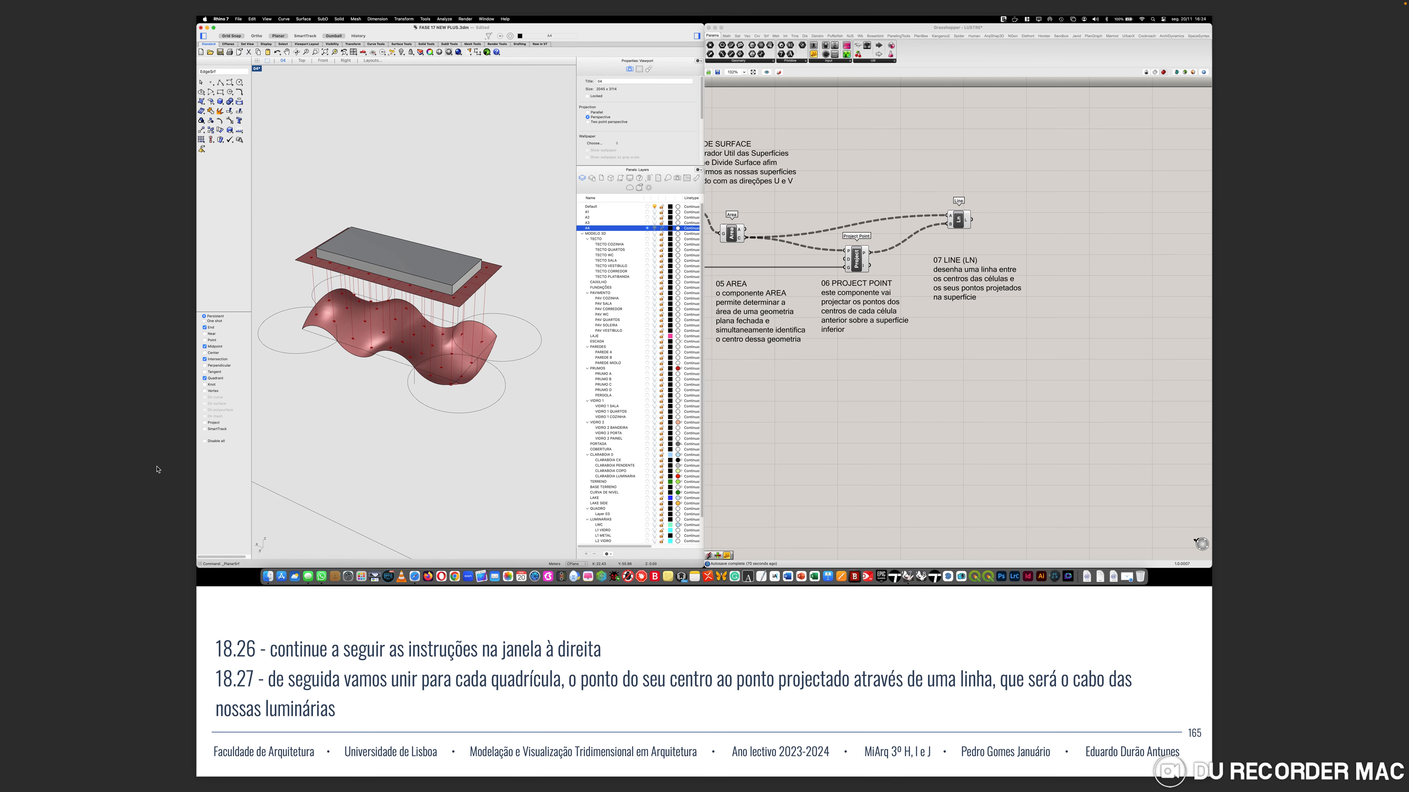
key(ctrl+Left)
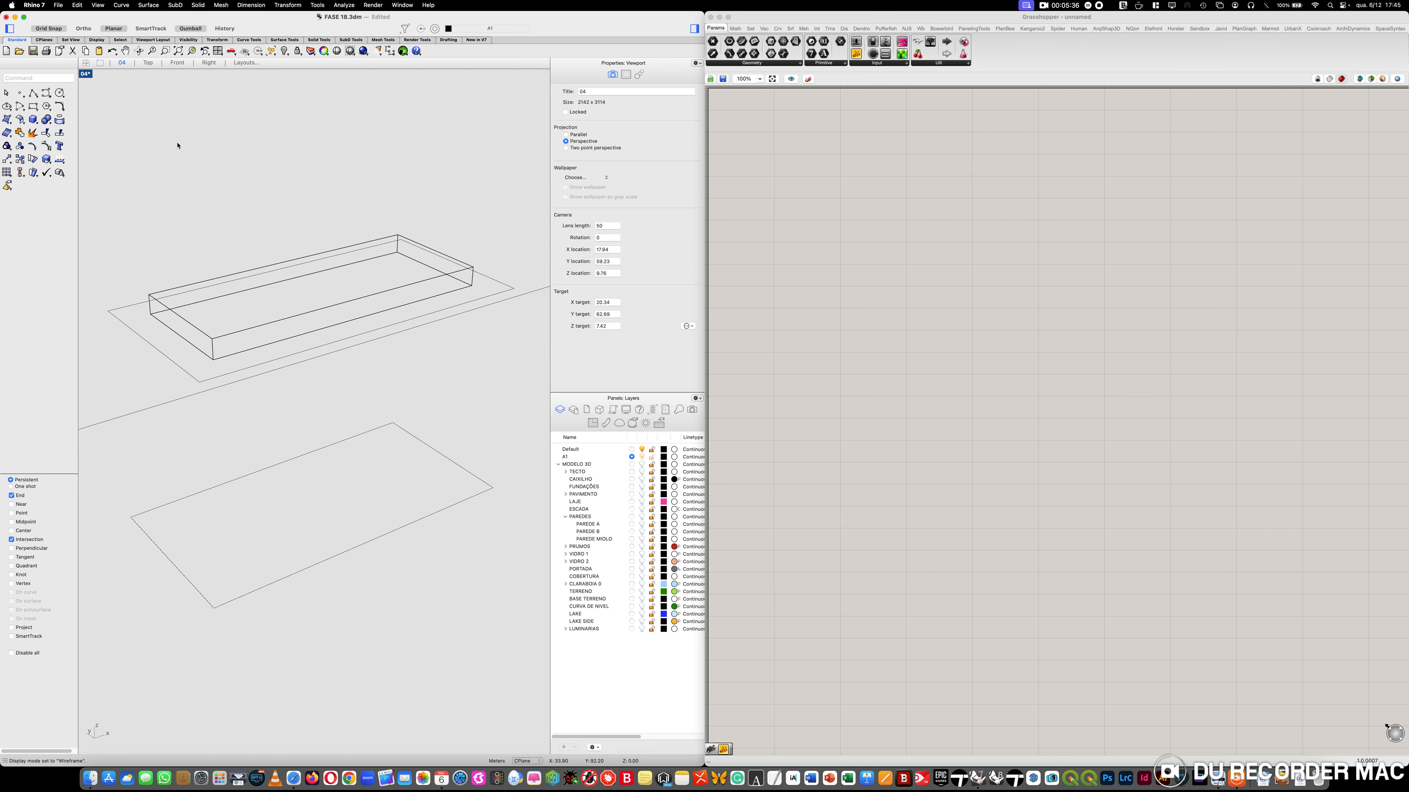
key(ctrl+Right)
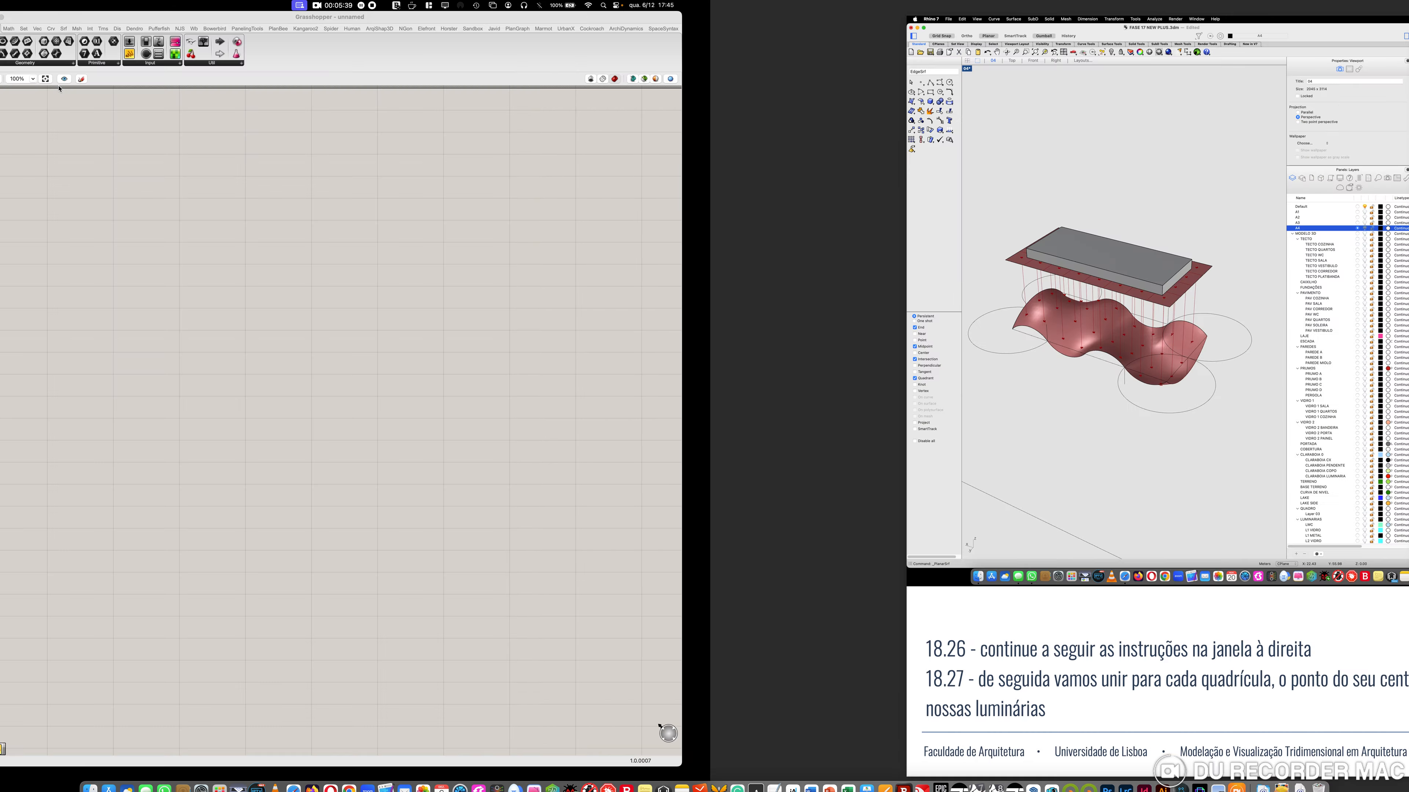
Go back through the document to instructions 18.08 and 18.09 on the circles and vertical line, and return to Rhino
key(Left)
key(Left)
key(Left)
key(Left)
key(Left)
key(Left)
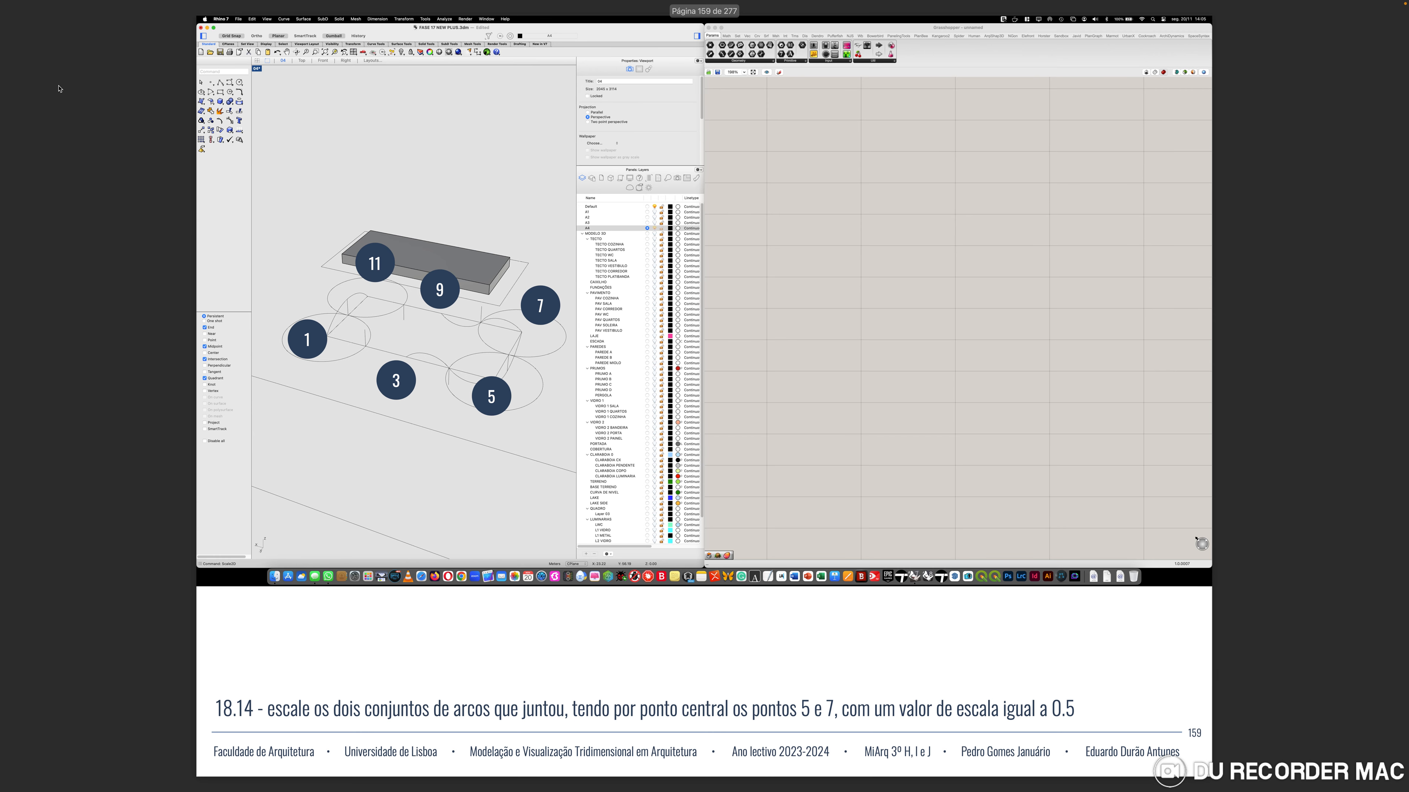
key(Left)
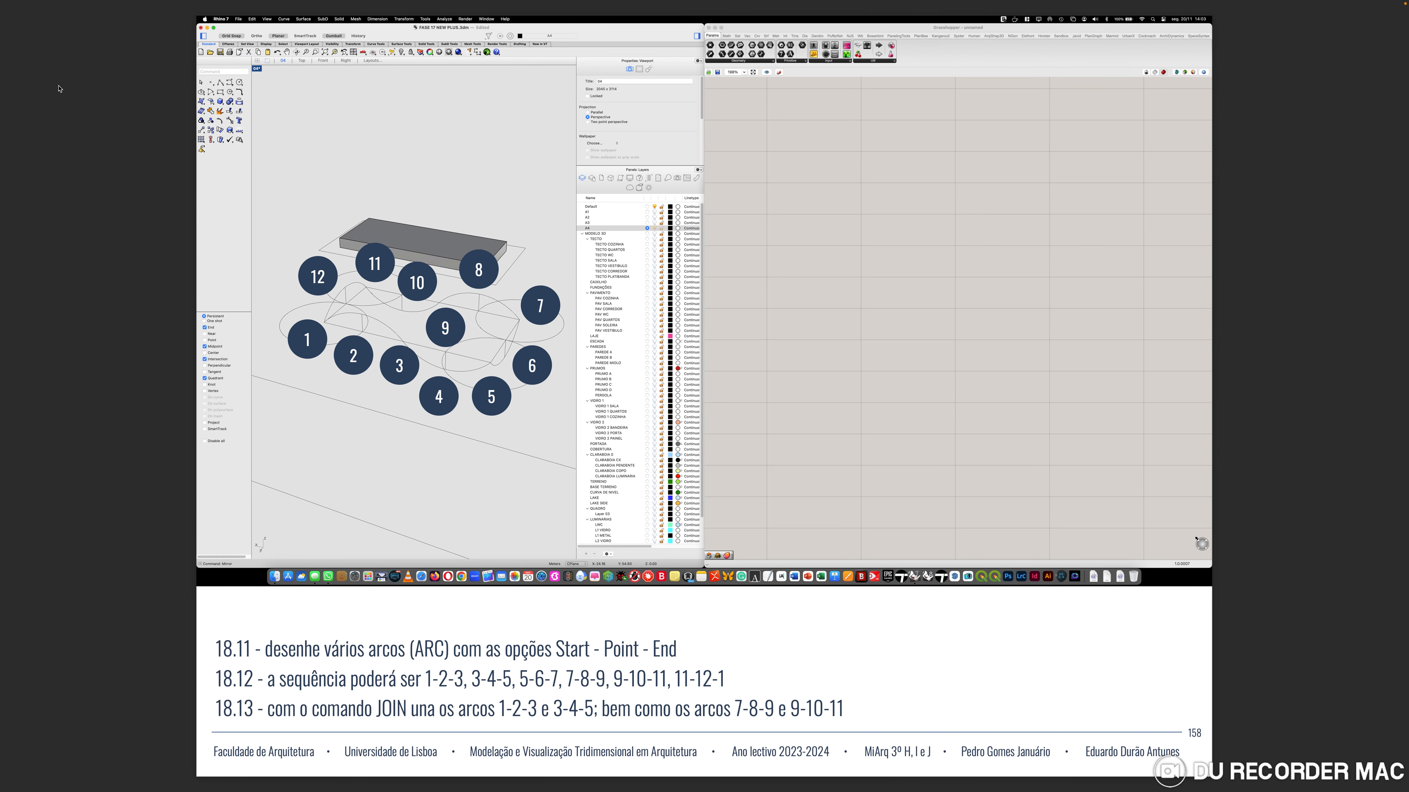
key(Left)
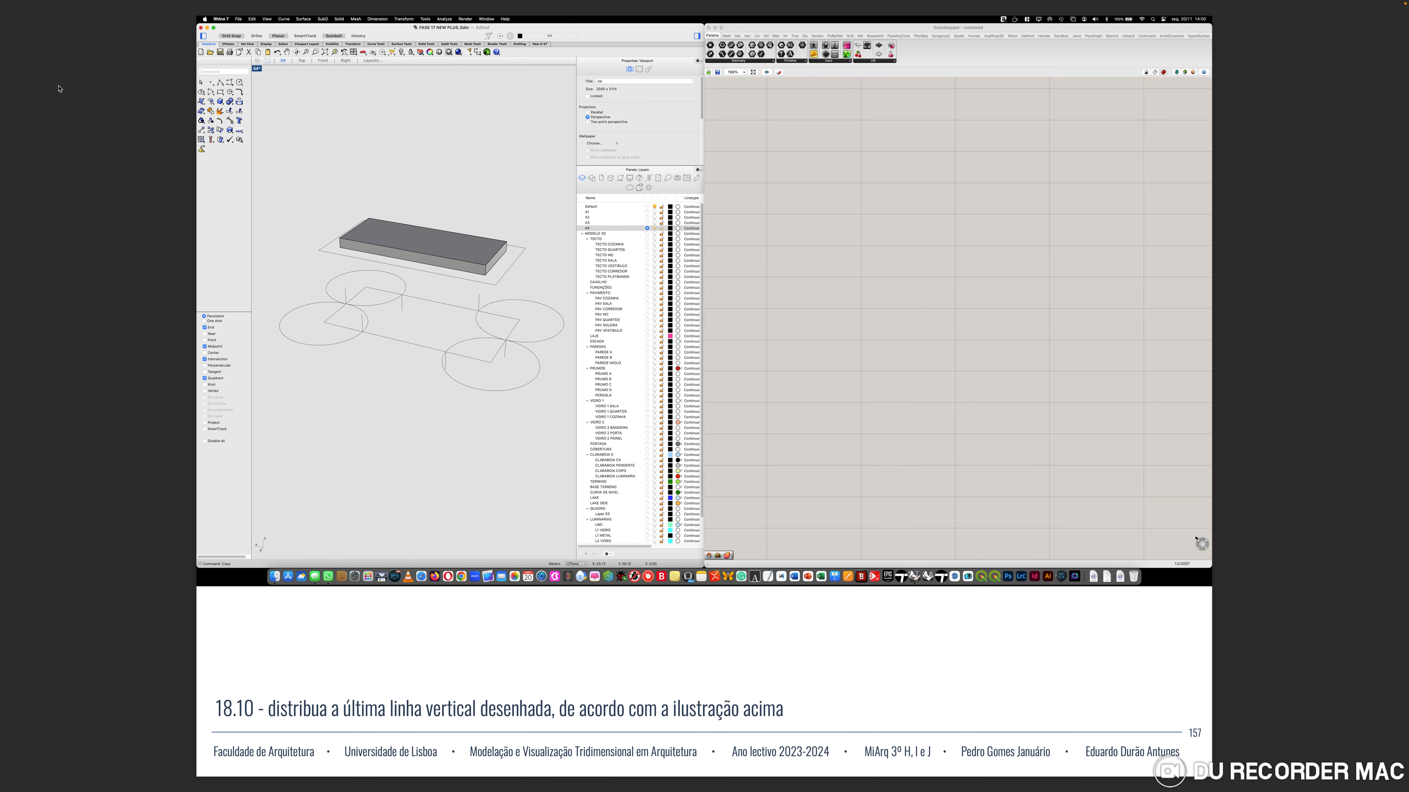
key(Left)
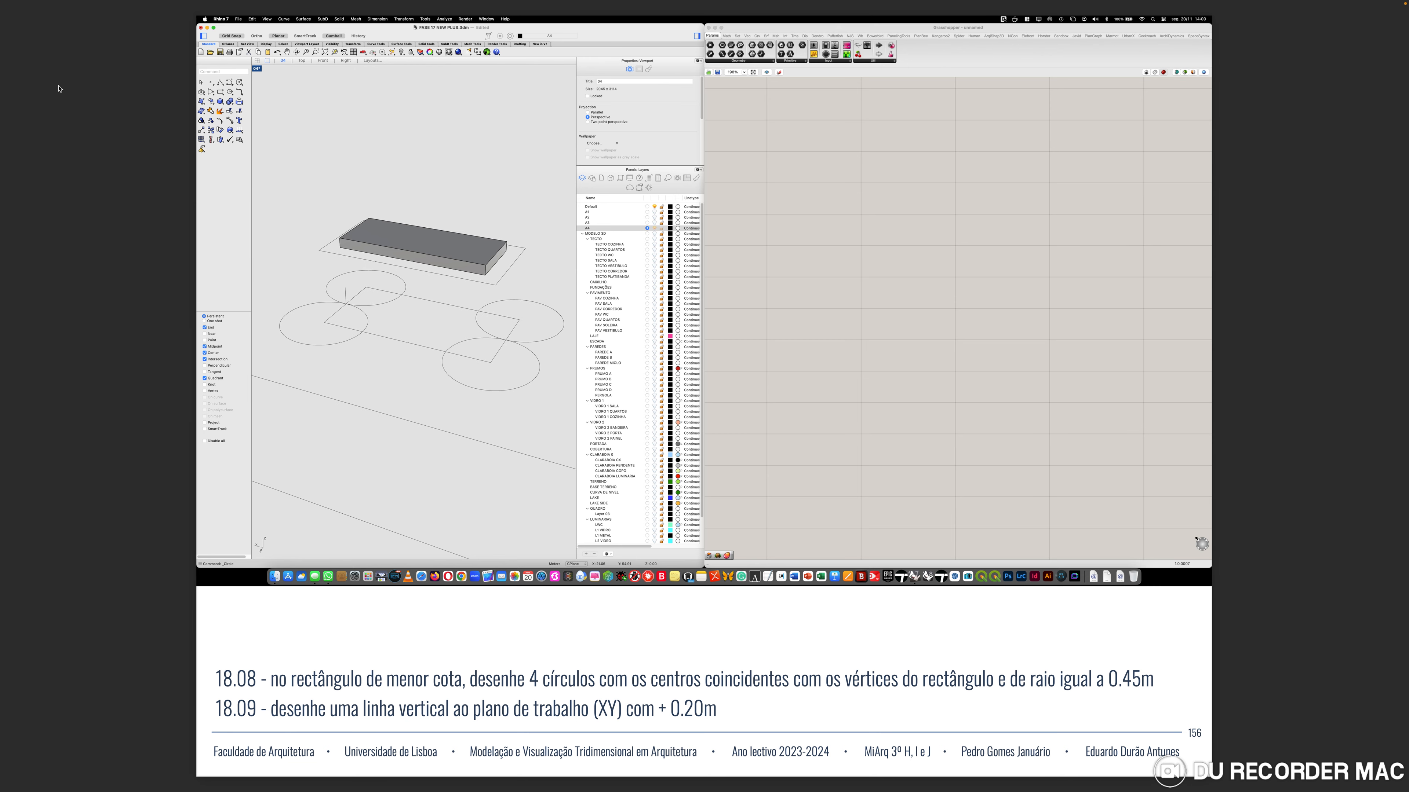
key(ctrl+Right)
key(ctrl+Left)
key(ctrl+Left)
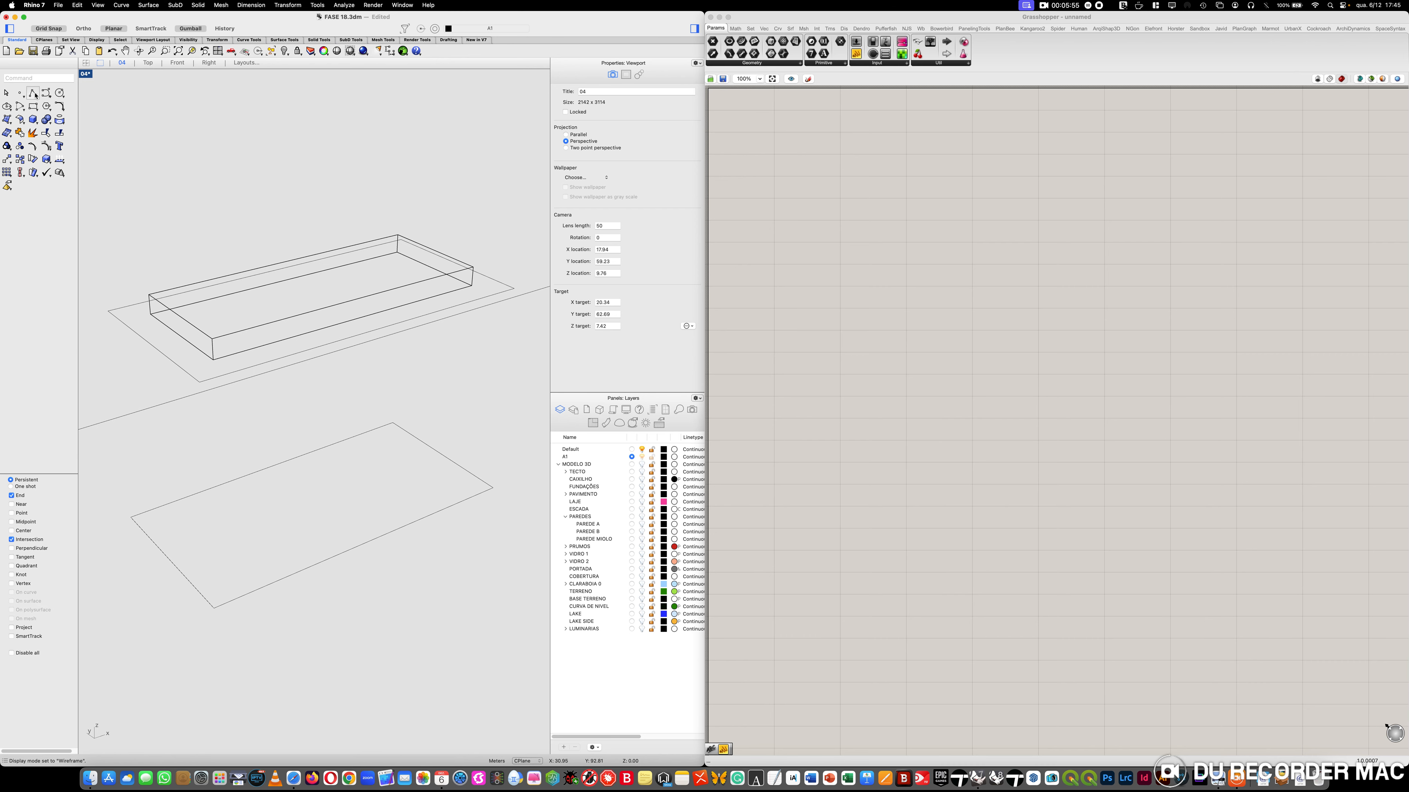
Enable the Midpoint snap and draw a 0.20 m line vertical to the construction plane, up from the midpoint of the lower rectangle's near short edge
click(34, 95)
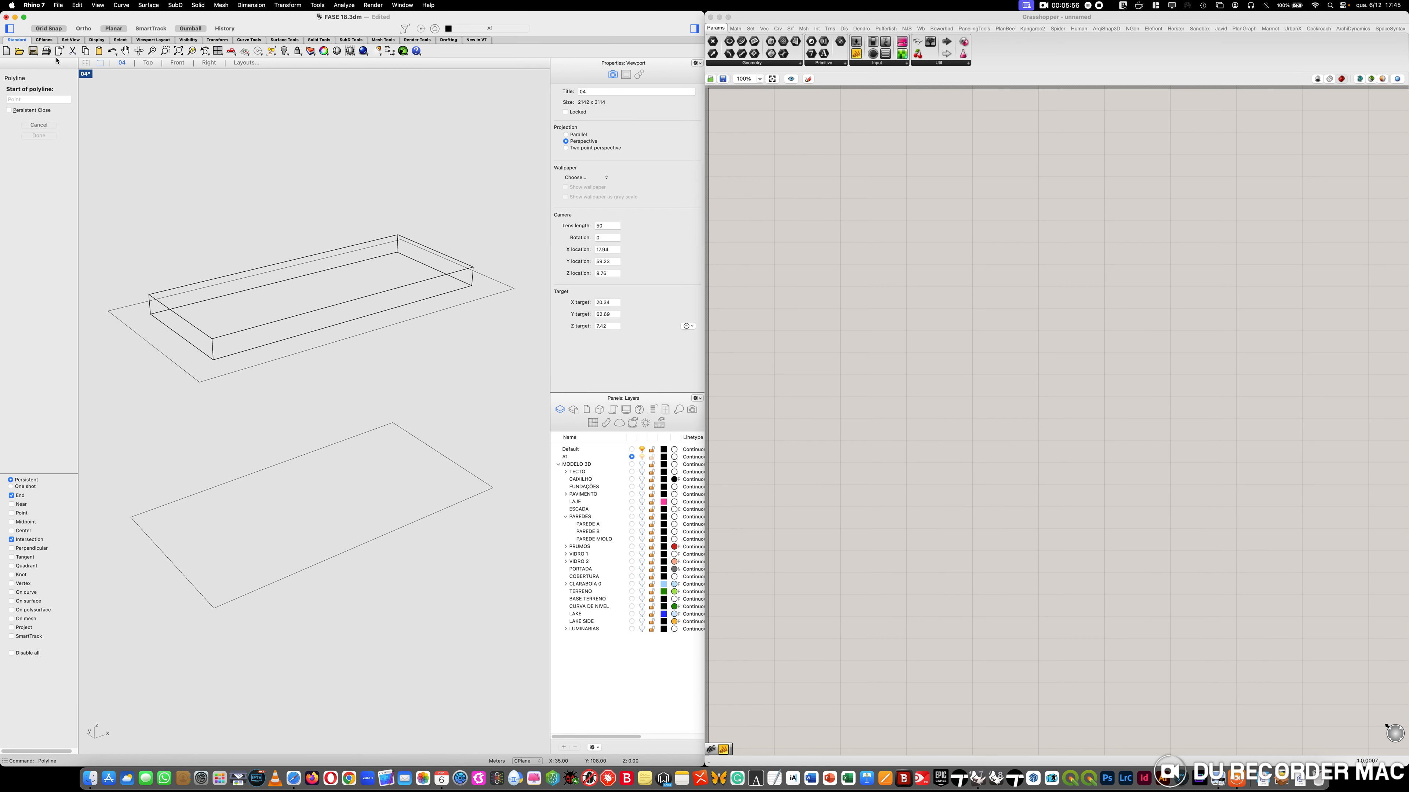
click(122, 5)
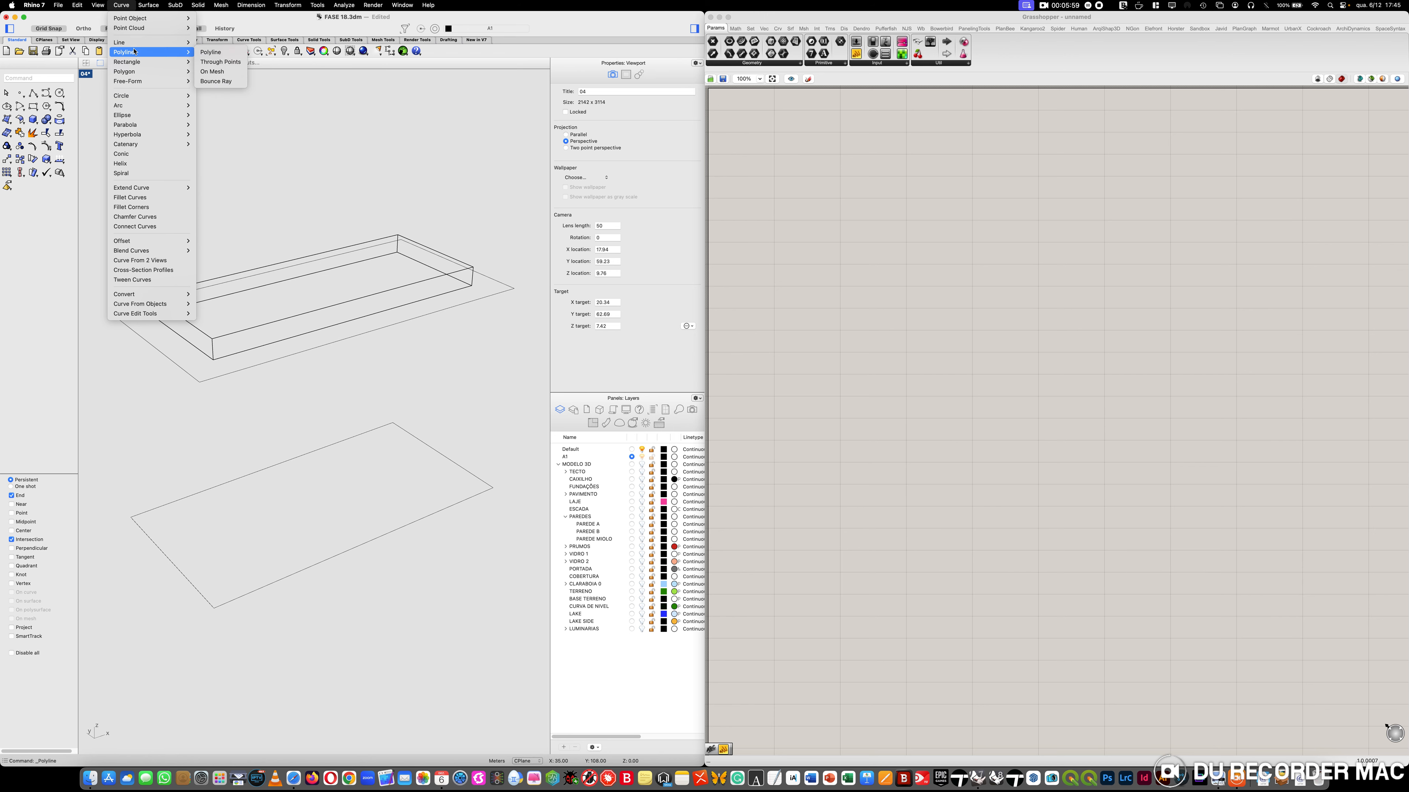
mouse_move(135, 43)
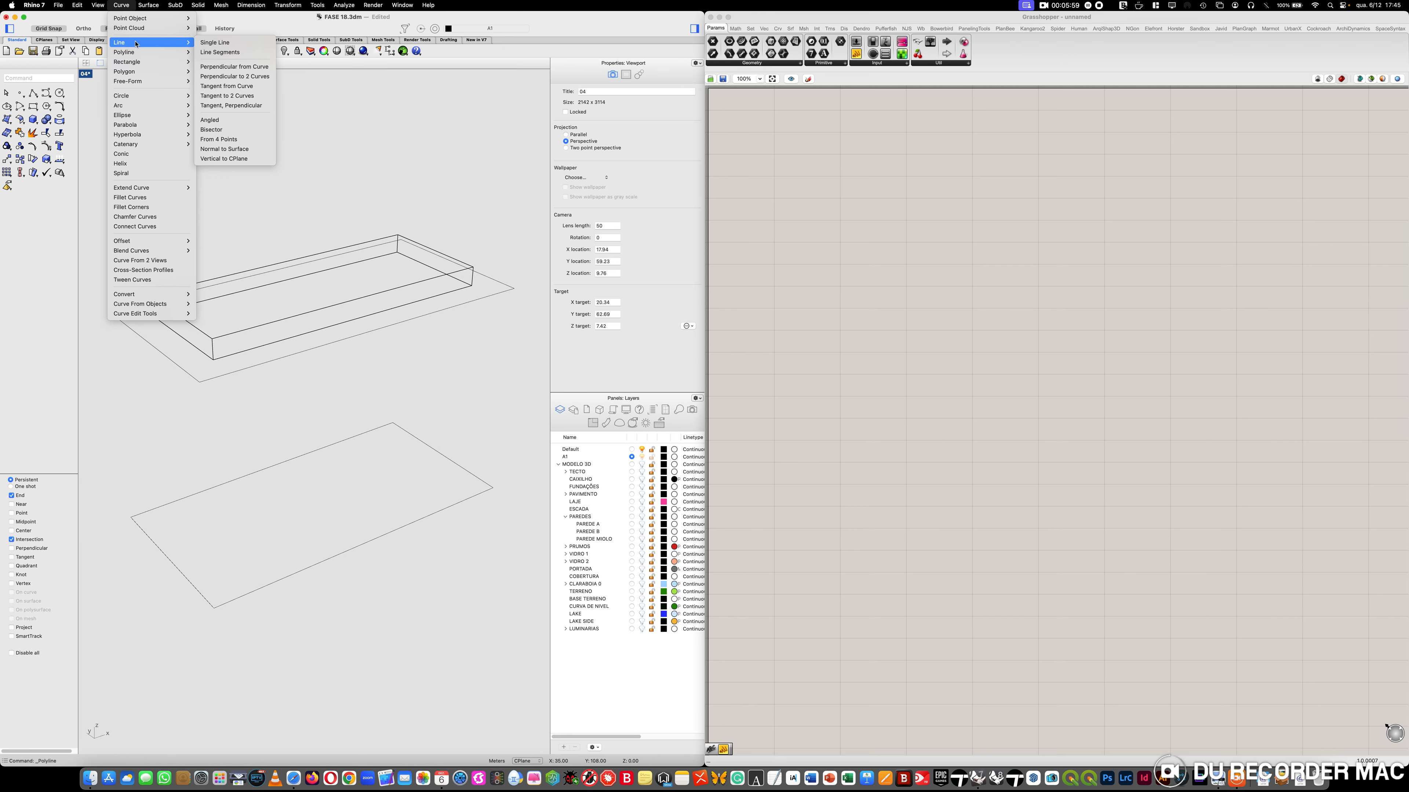
click(241, 159)
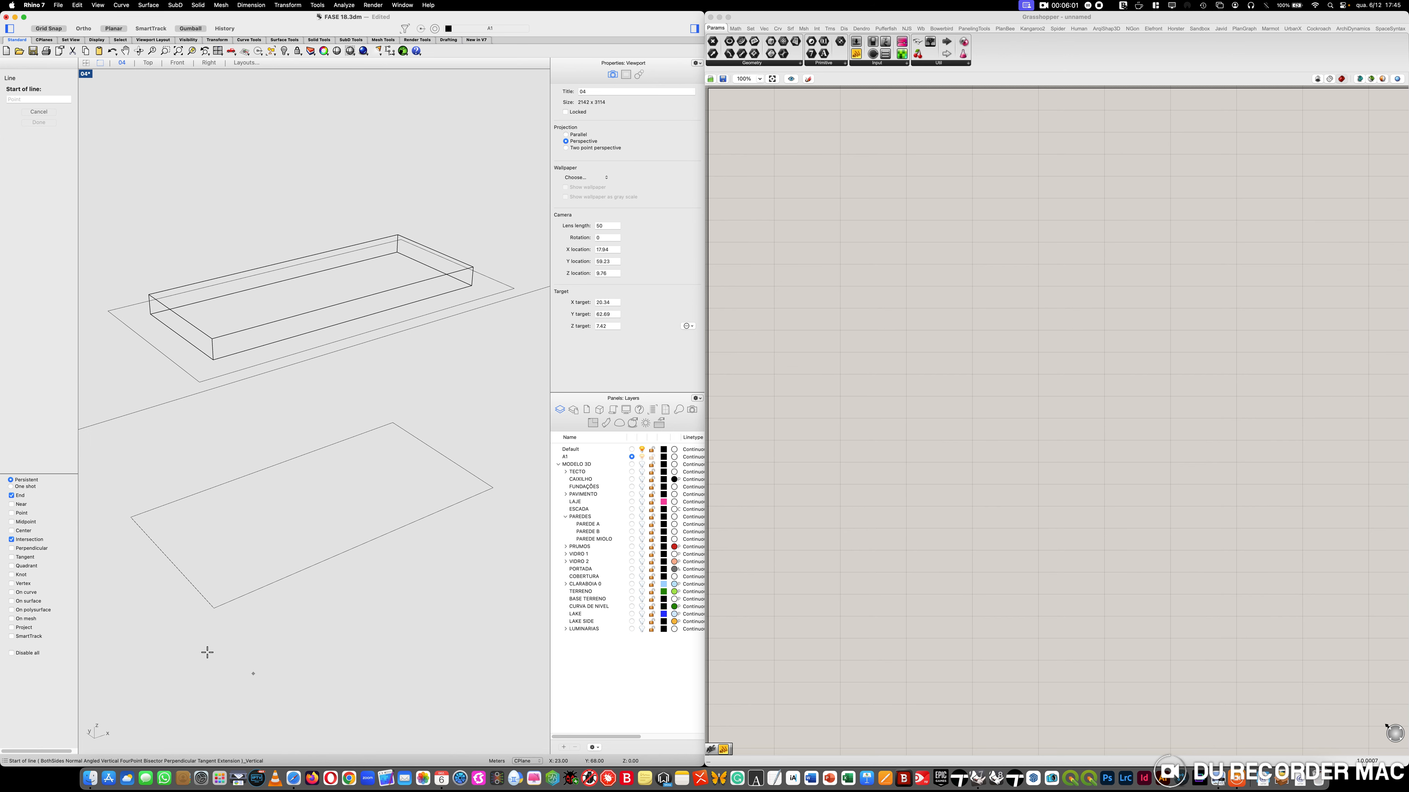
click(21, 523)
click(168, 559)
click(188, 438)
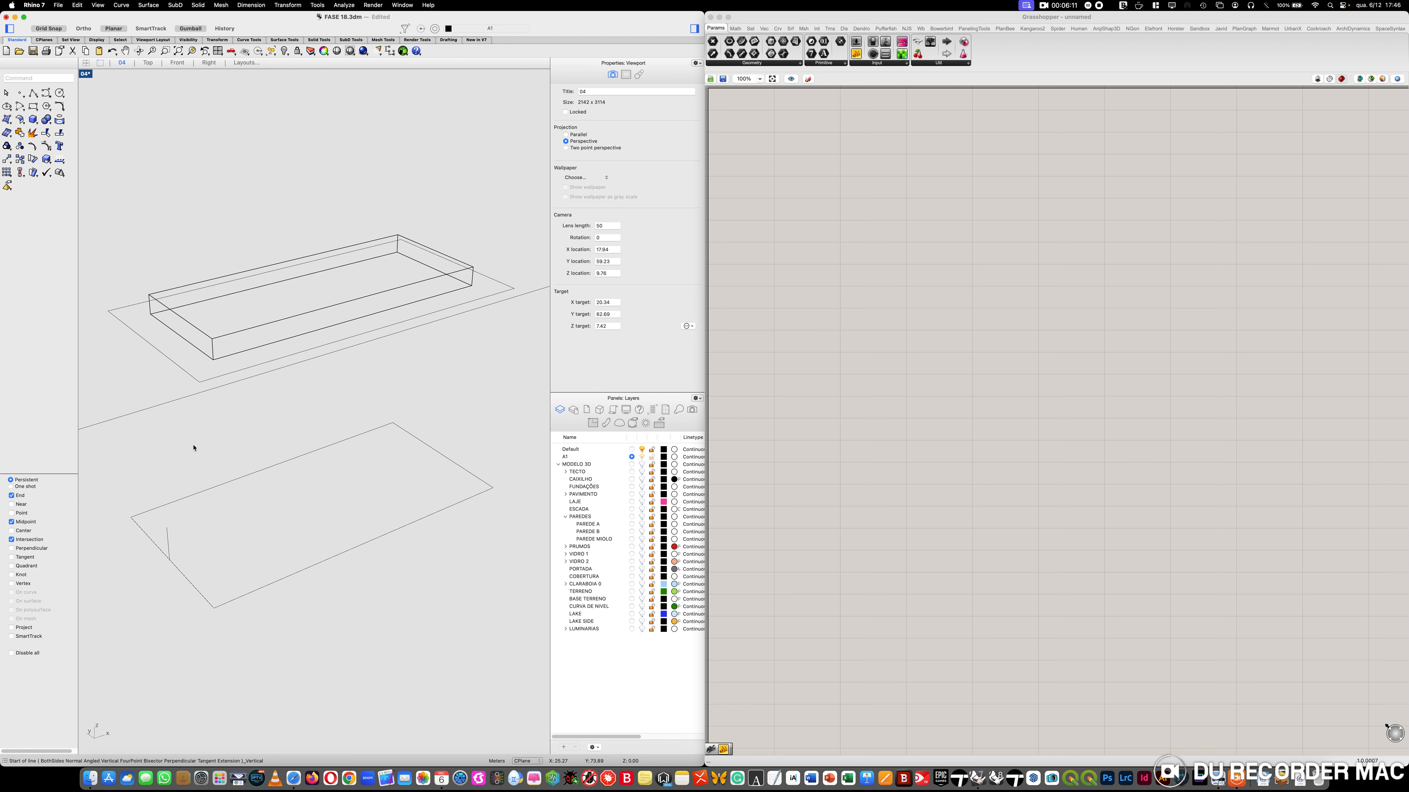
Copy the vertical line from its upper end to the midpoint of the lower rectangle's opposite short edge, so that it hangs downward
text(Copy)
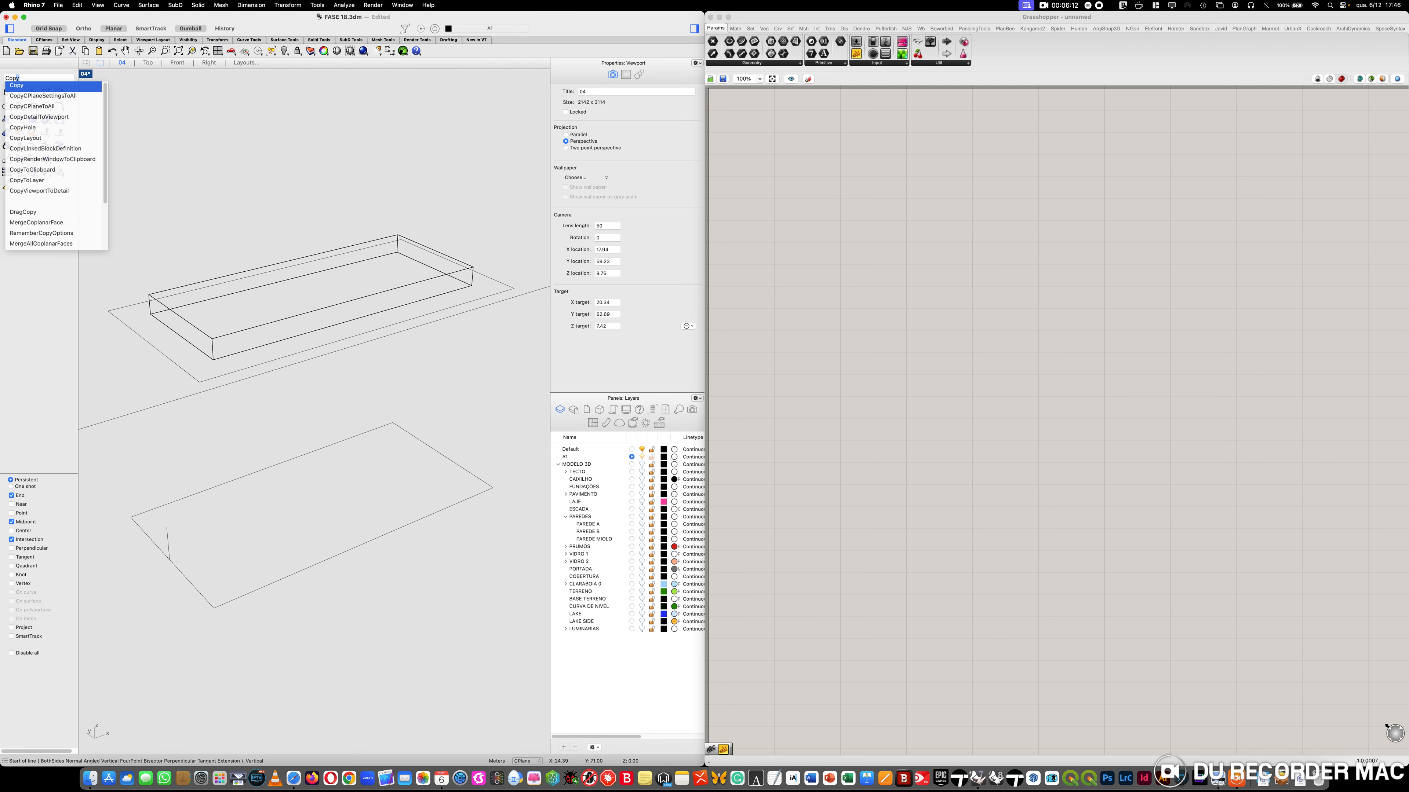
key(Return)
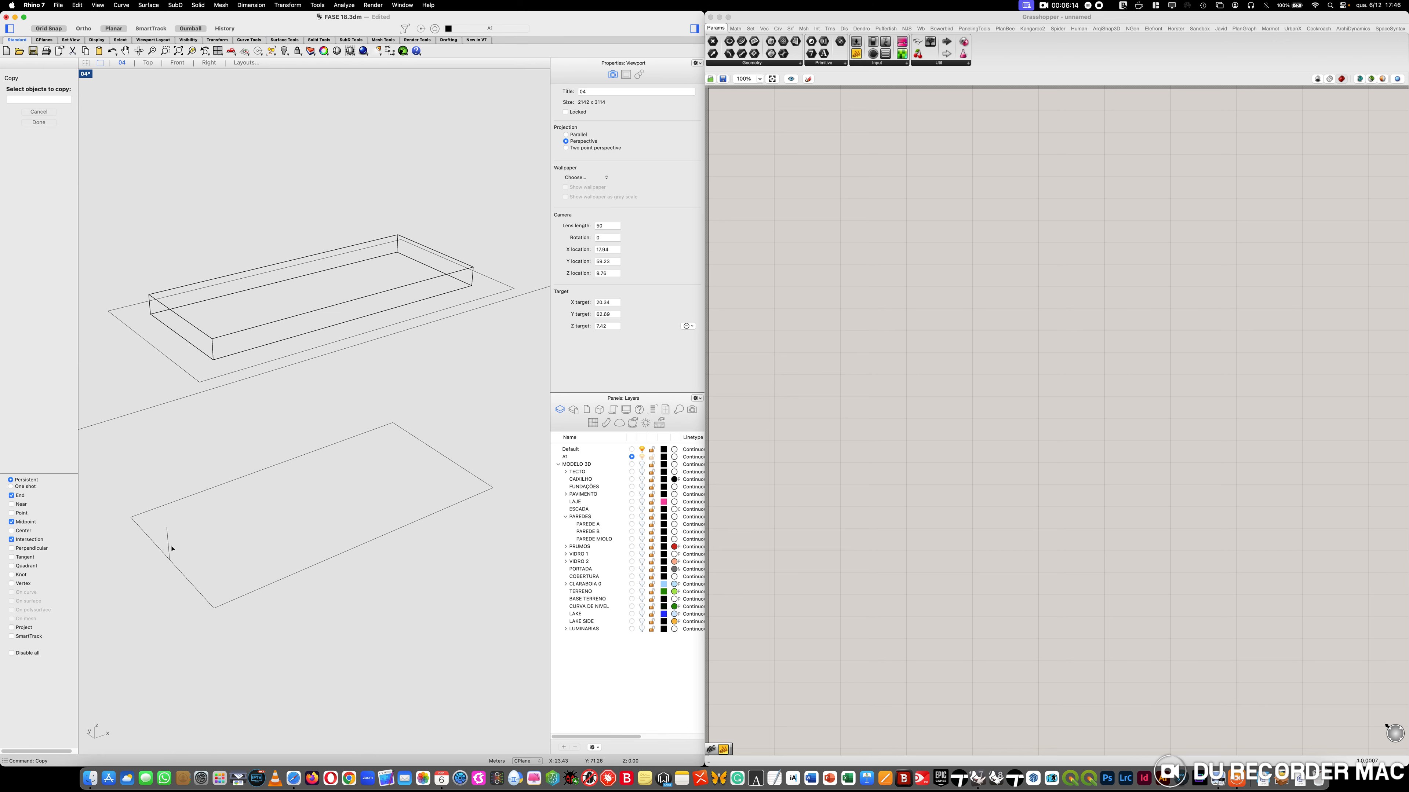
click(170, 549)
key(Return)
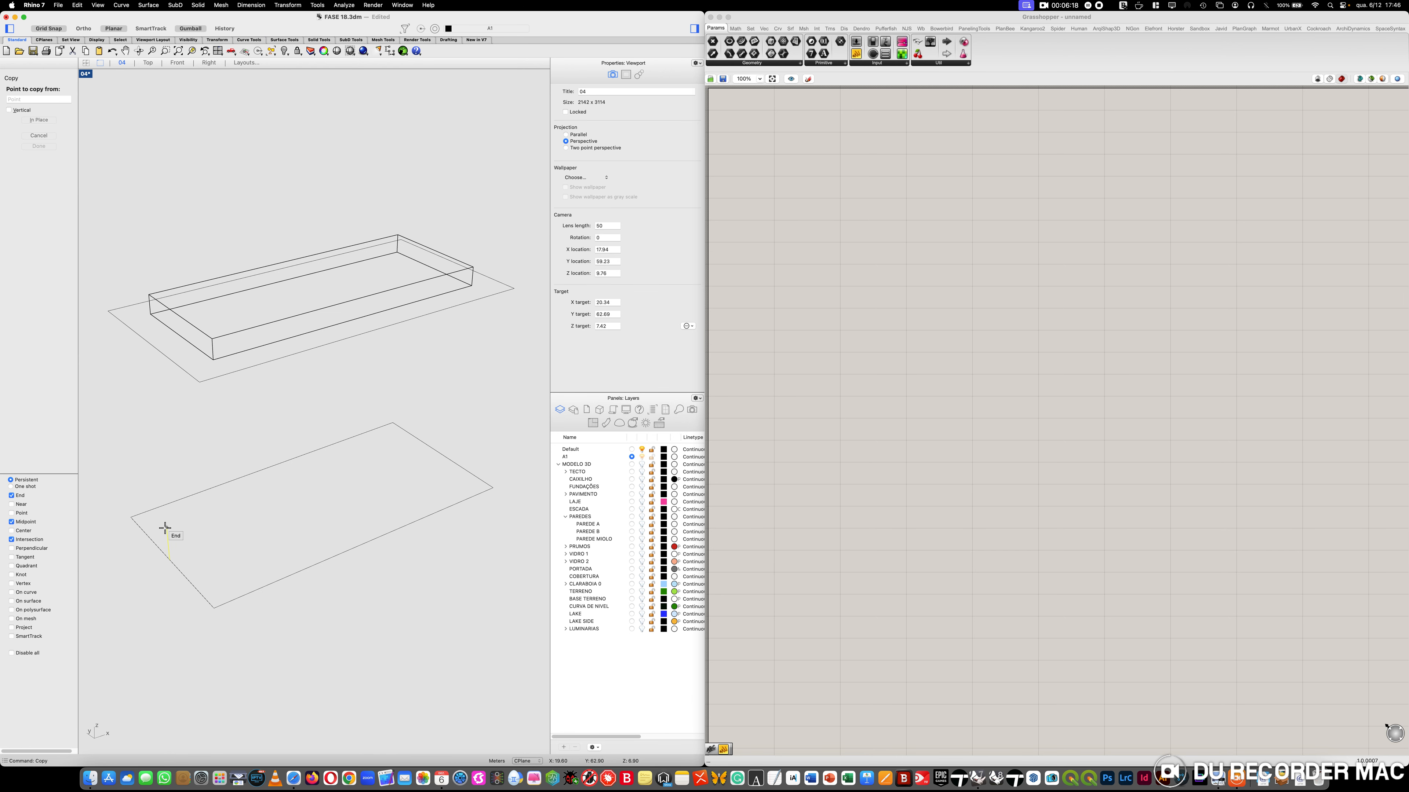
click(165, 527)
click(444, 458)
key(Return)
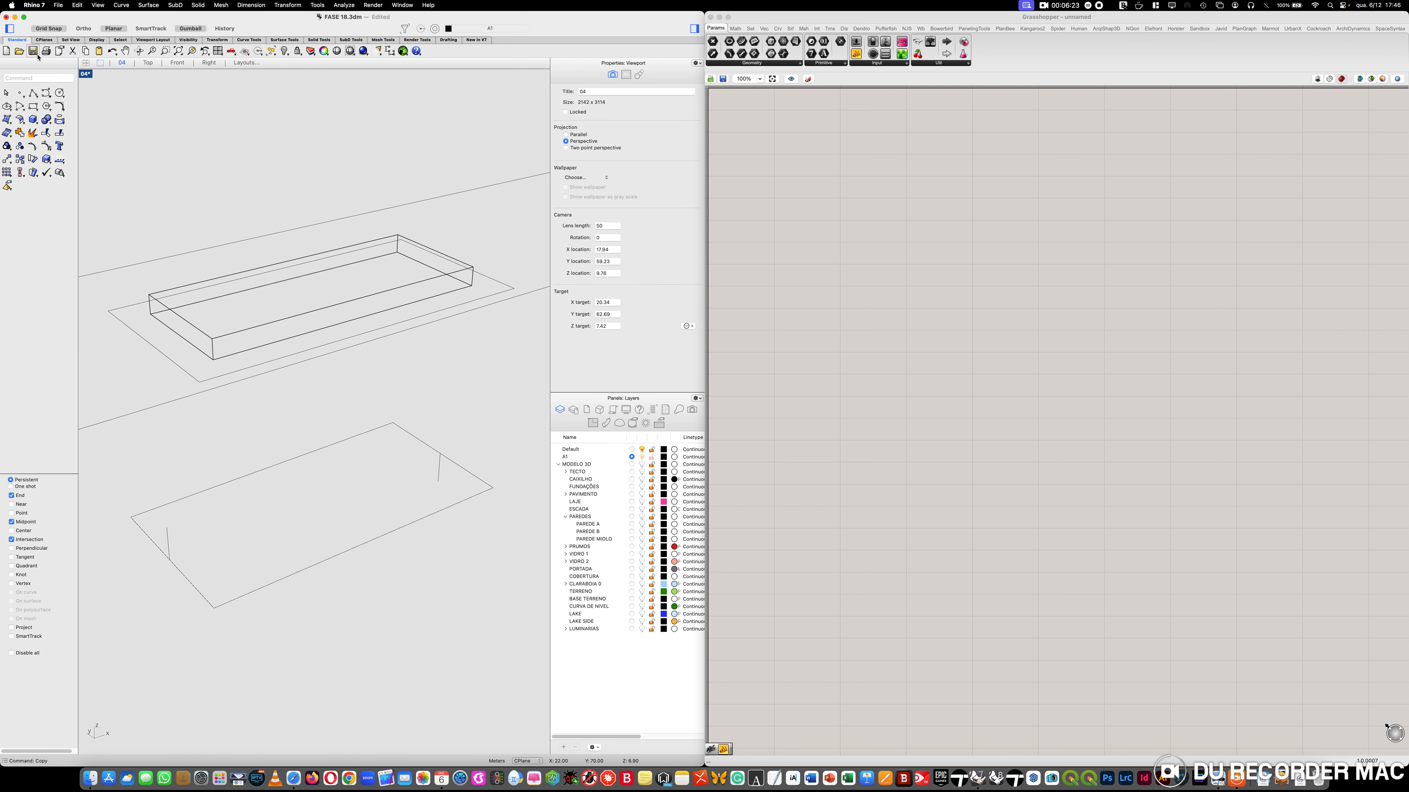
Draw two circles centred on the corners of the lower rectangle's near short edge, each with its radius reaching that edge's midpoint
click(46, 29)
click(56, 93)
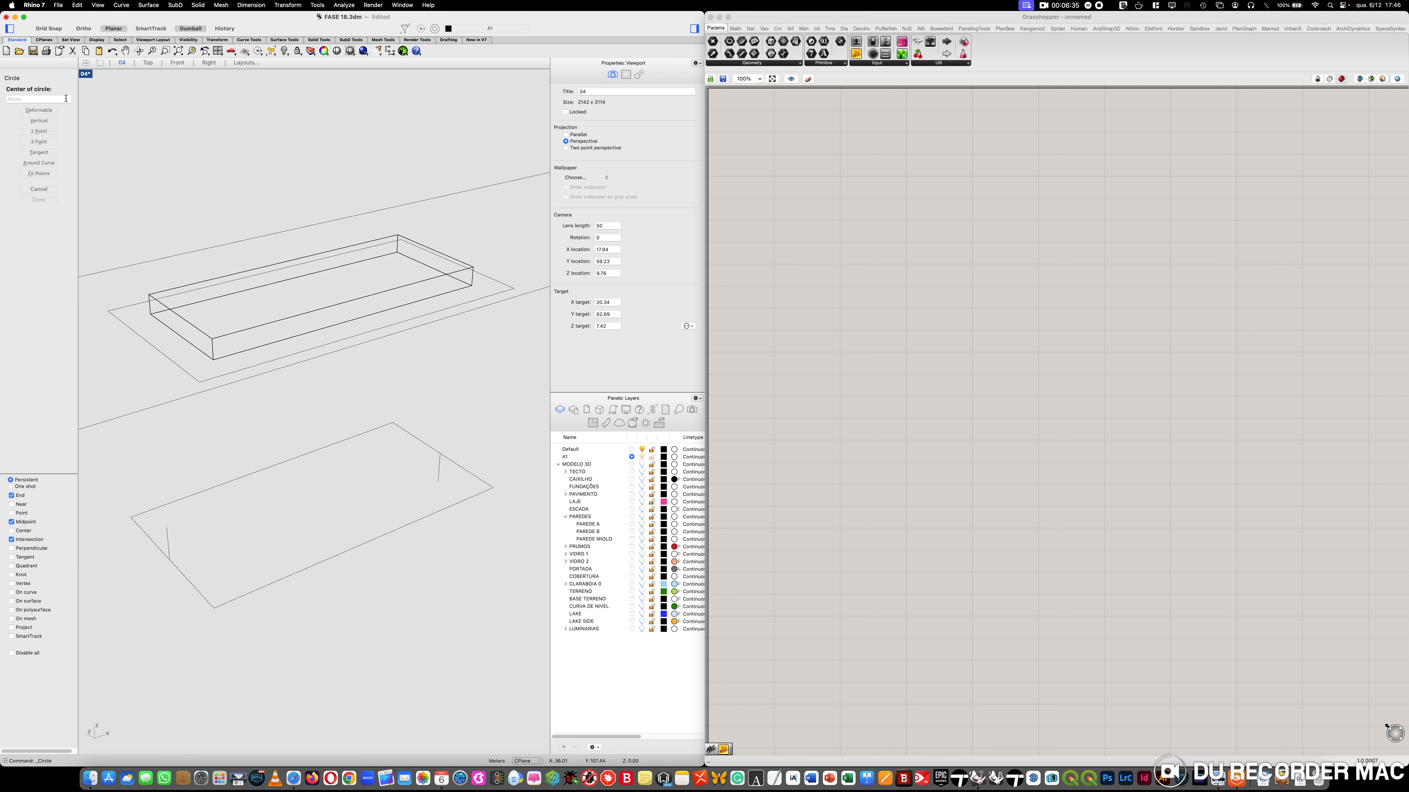
click(213, 608)
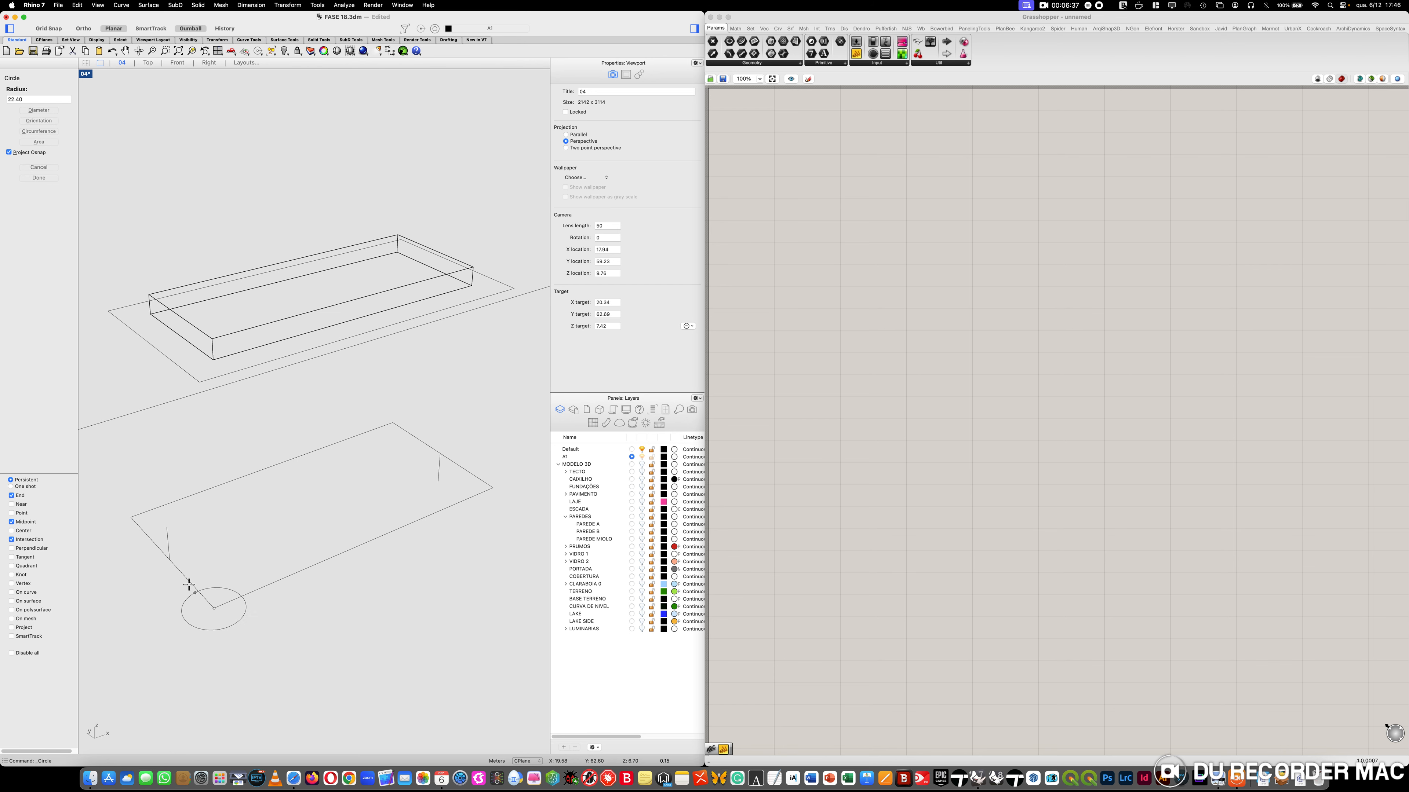
click(170, 559)
key(Return)
click(131, 518)
click(169, 559)
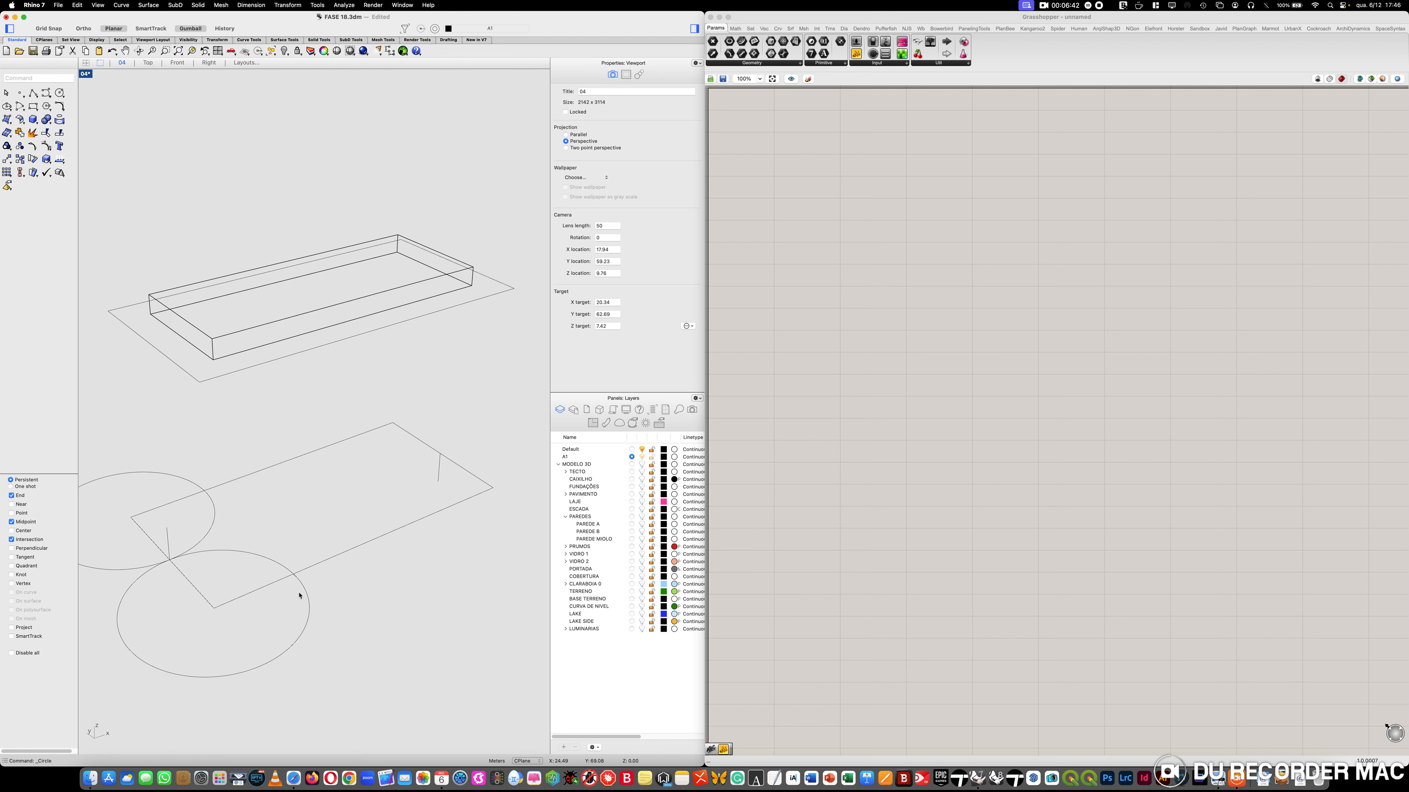
Draw a helper polyline from the lower rectangle's far corner to the midpoint of its opposite long edge
click(31, 91)
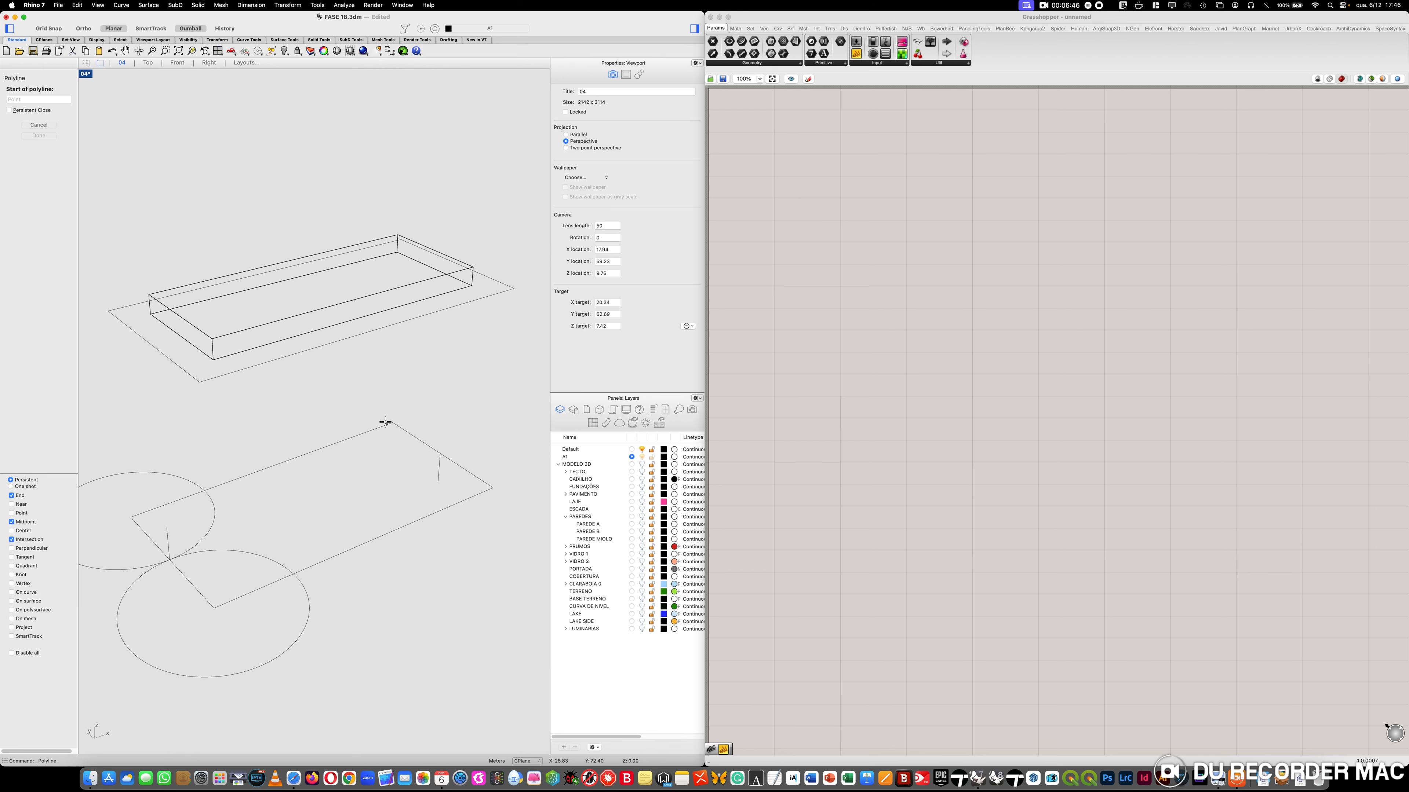
click(492, 488)
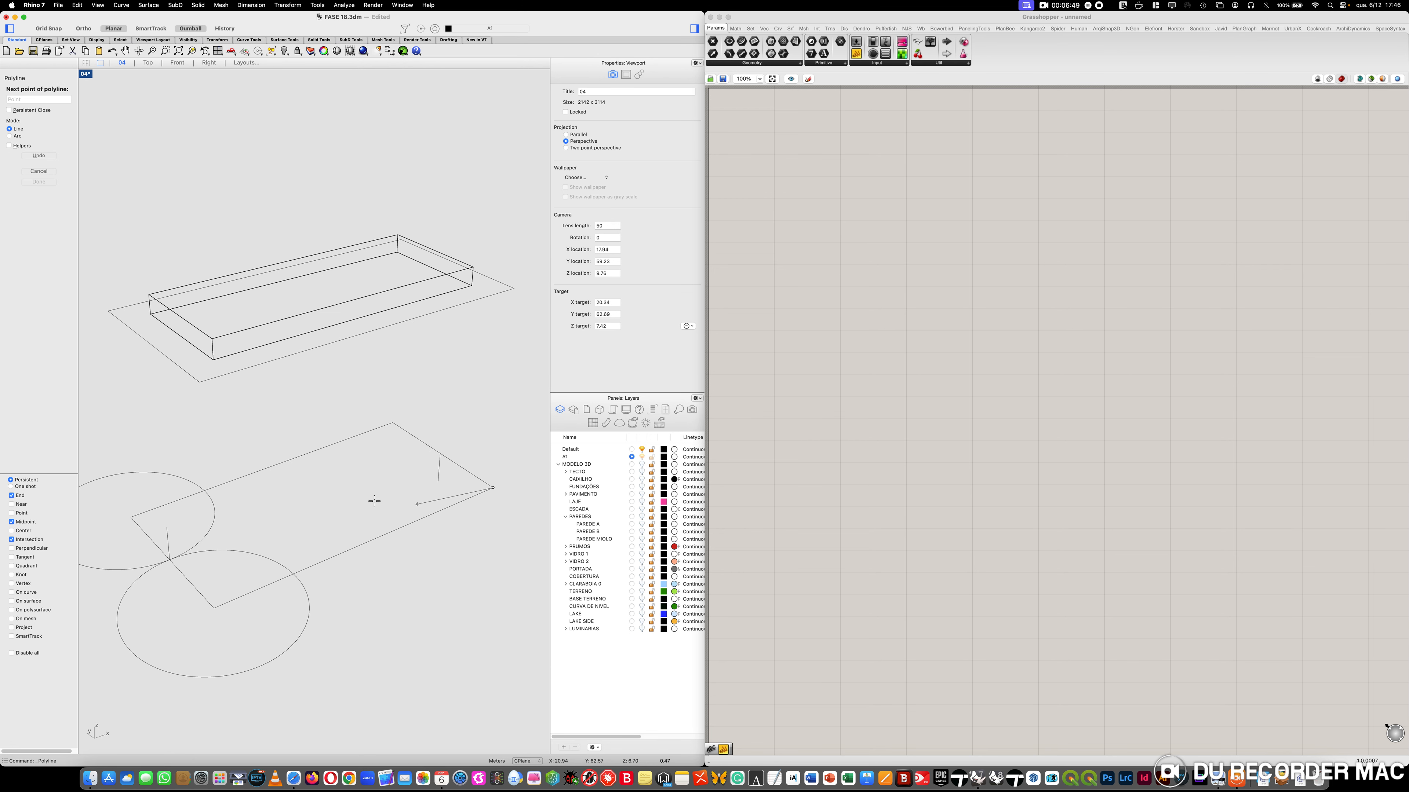
click(274, 466)
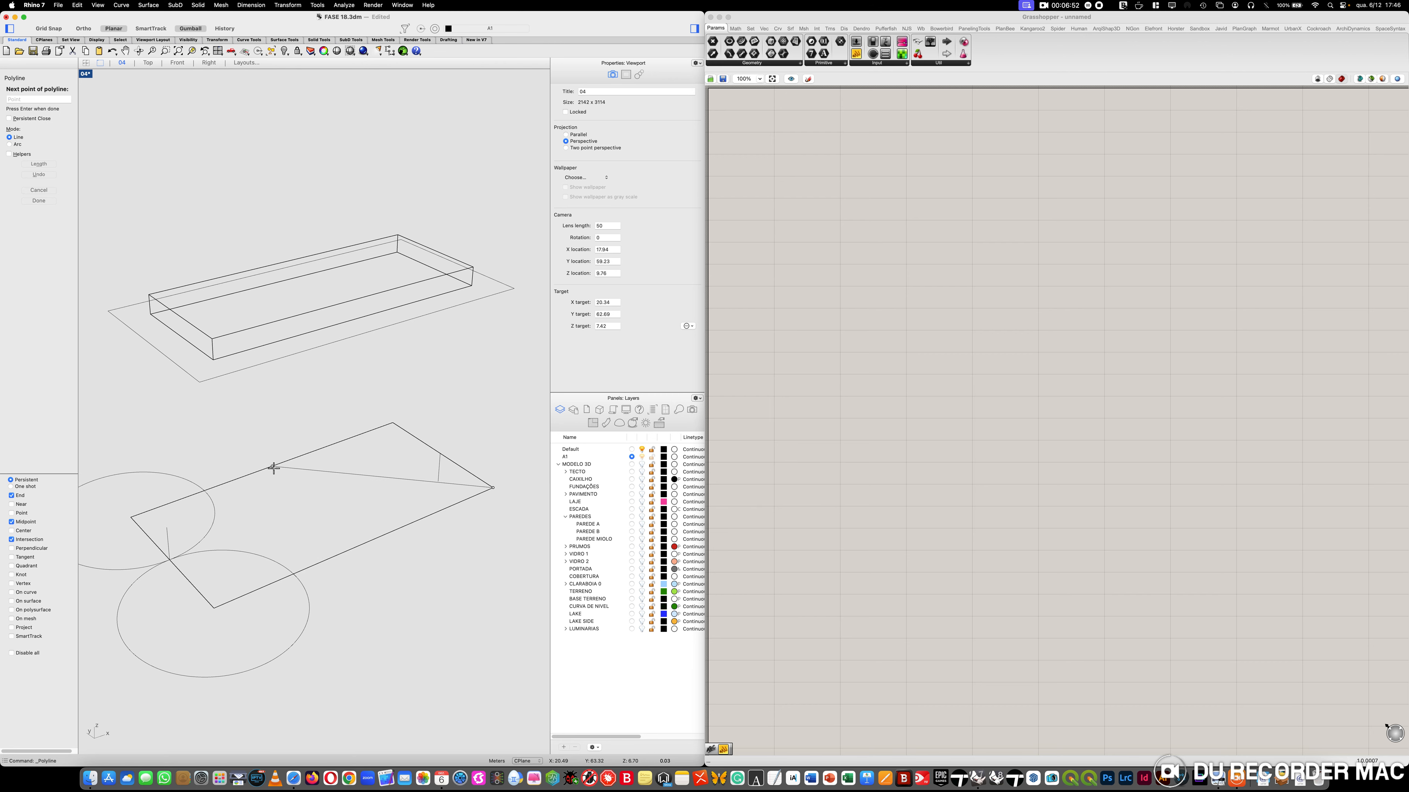
key(Return)
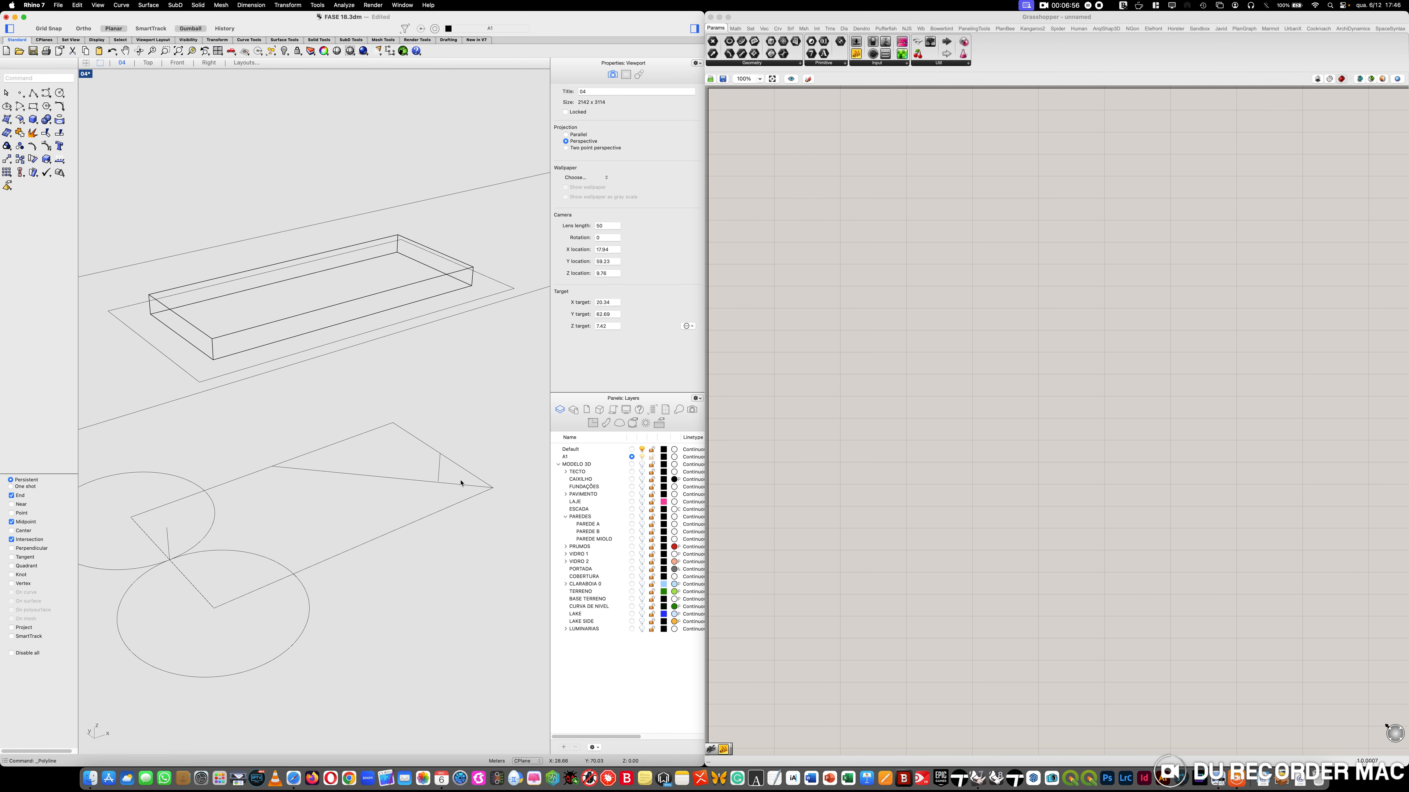
Mirror a copy of the hanging vertical line, using the two ends of the helper polyline as the mirror plane
text(mi)
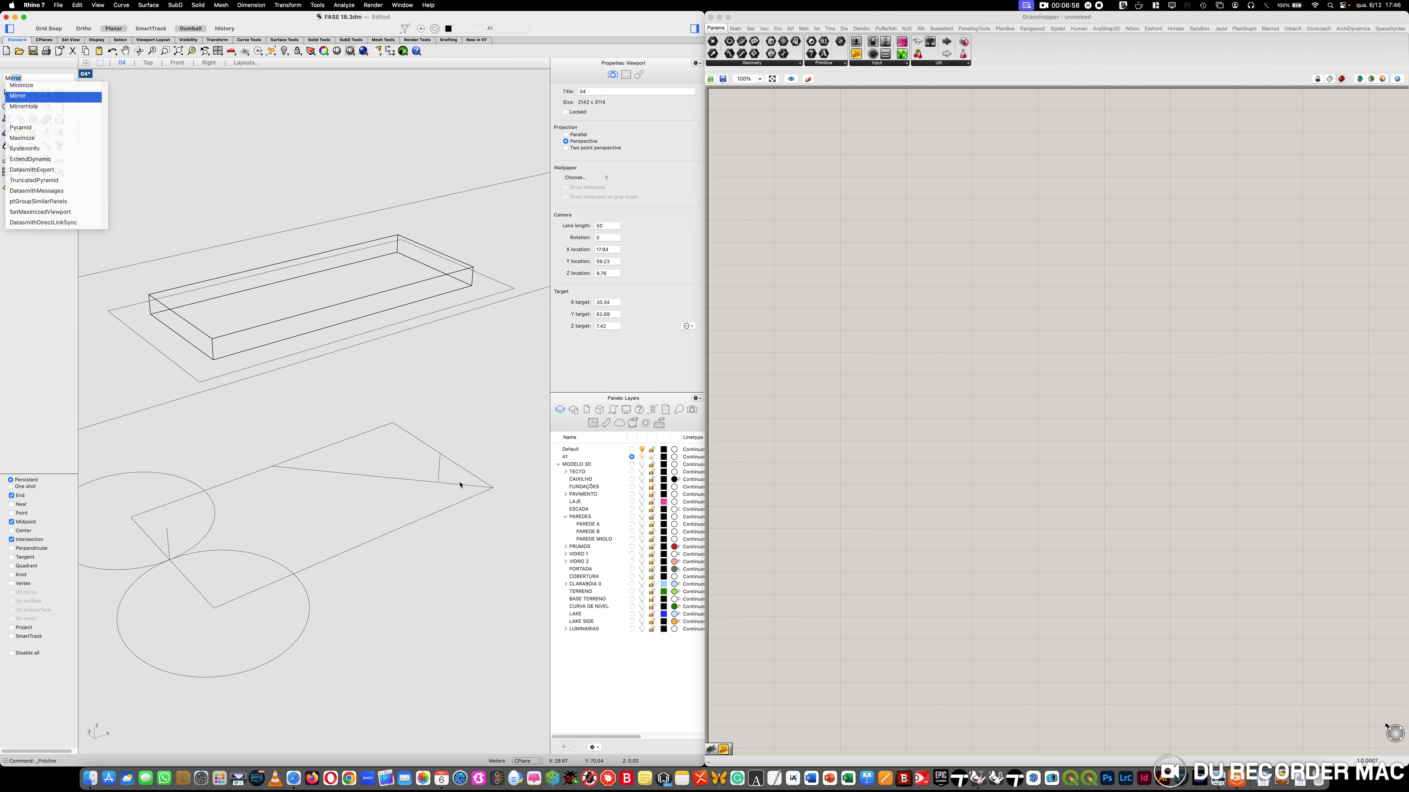
key(Return)
click(438, 468)
key(Return)
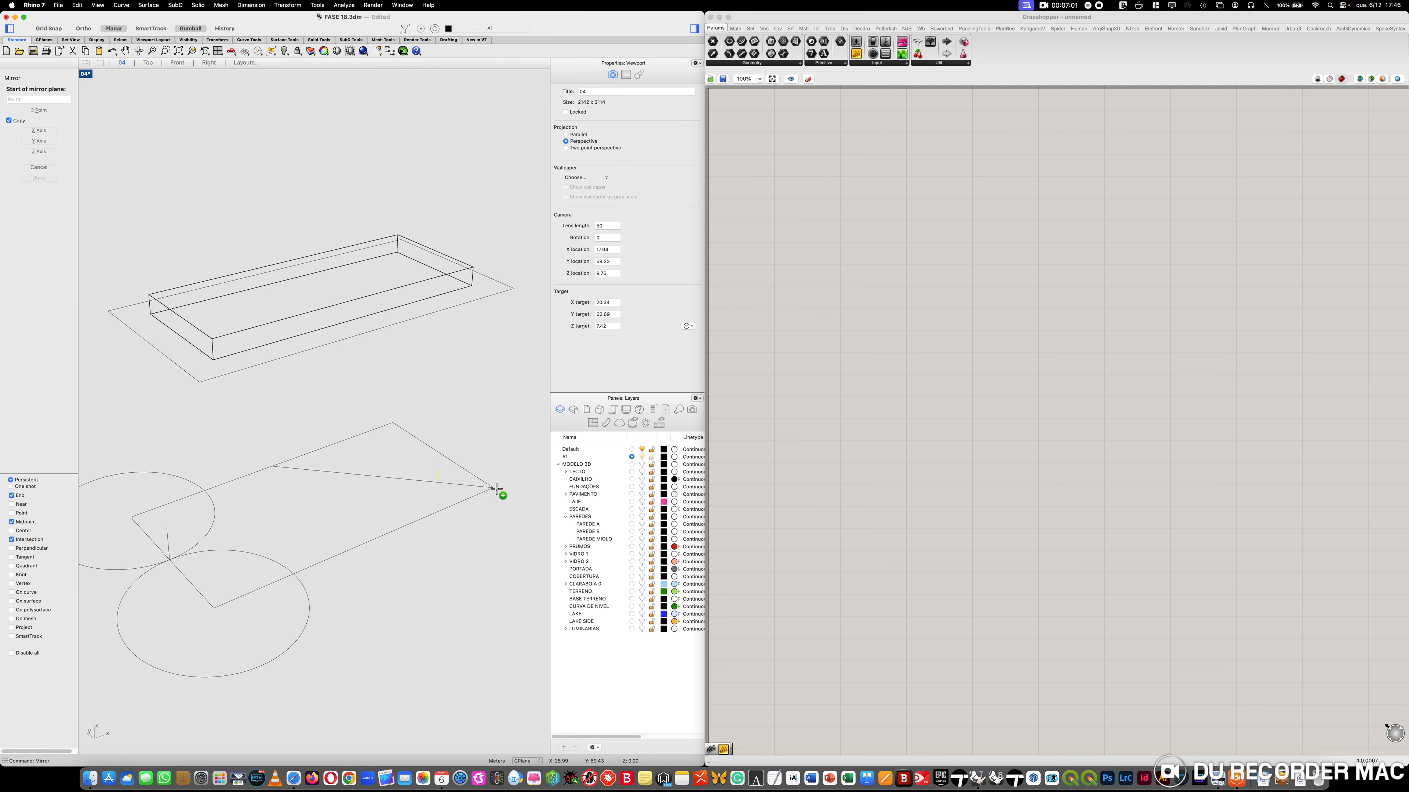
click(494, 488)
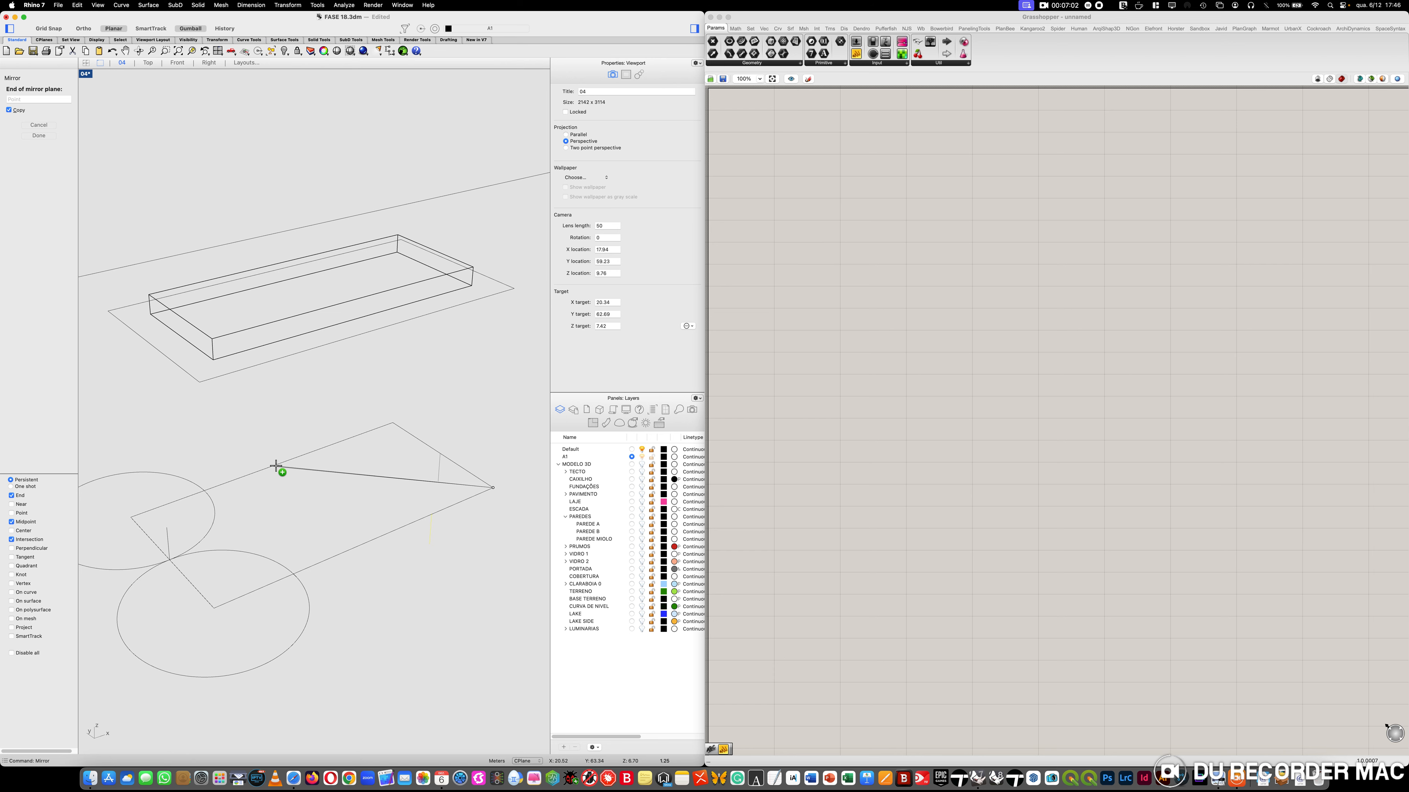
click(278, 466)
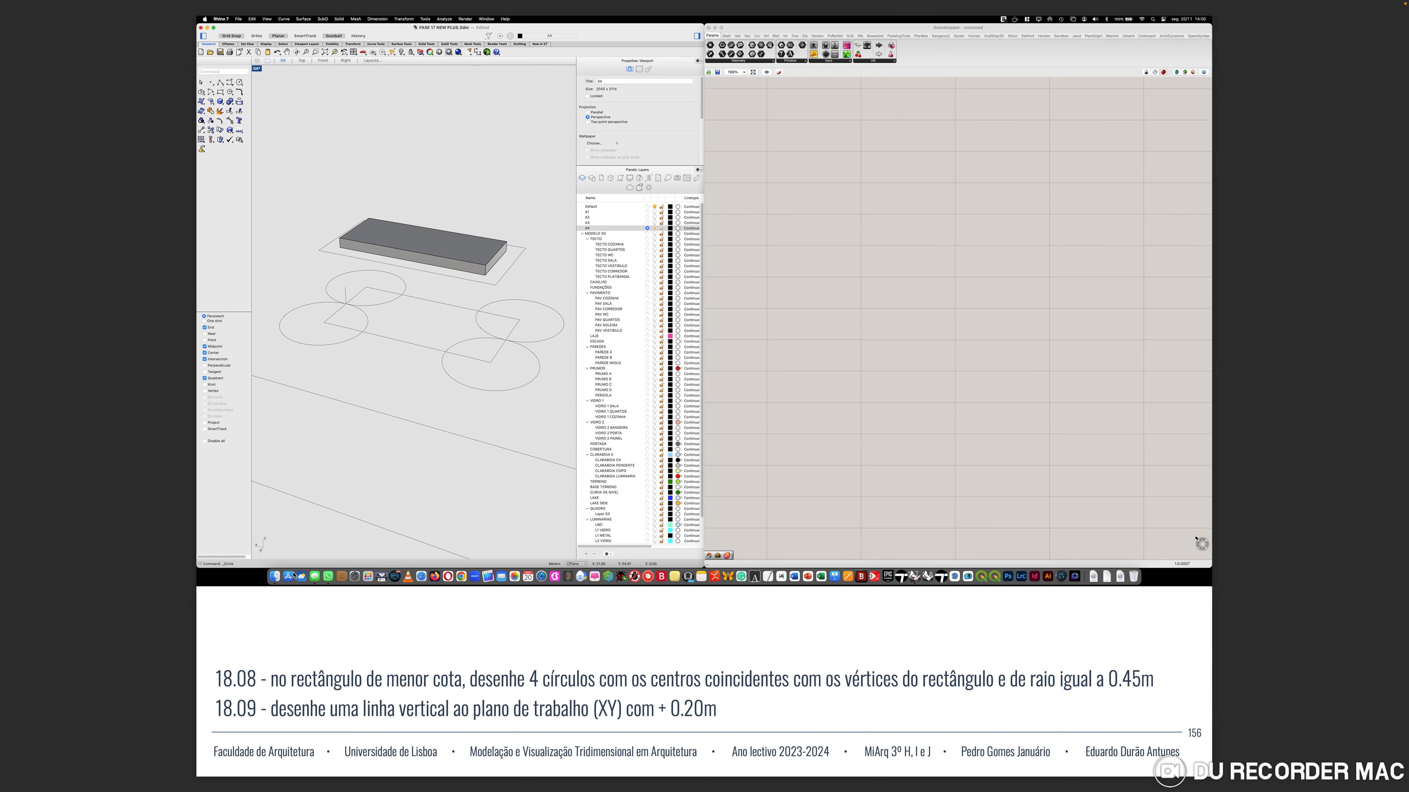
Consult instruction 18.10 in the FASE 18 document on distributing the vertical line
key(Right)
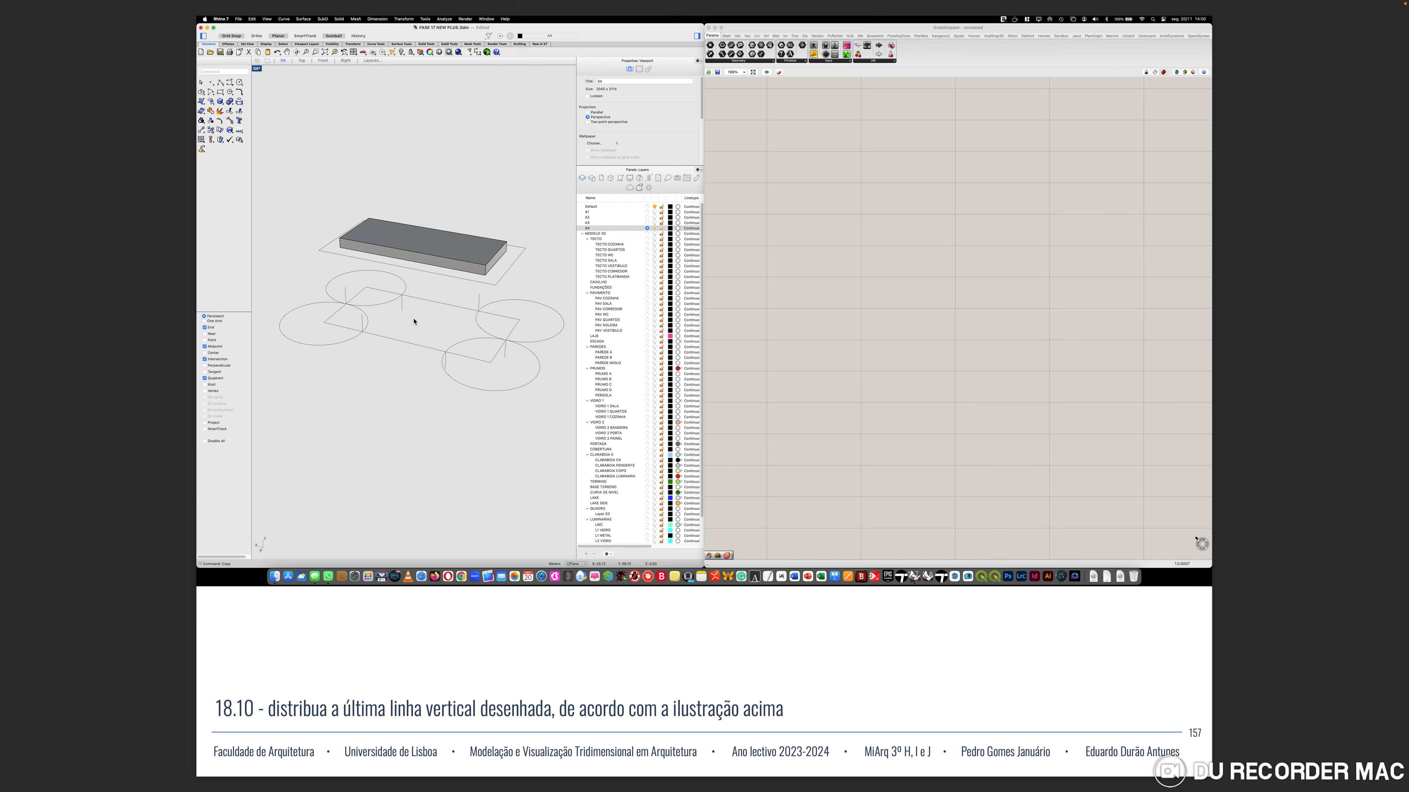
Copy the near short edge's upright vertical line from its base to the intersection of the corner circle with the adjacent long edge
key(ctrl+Left)
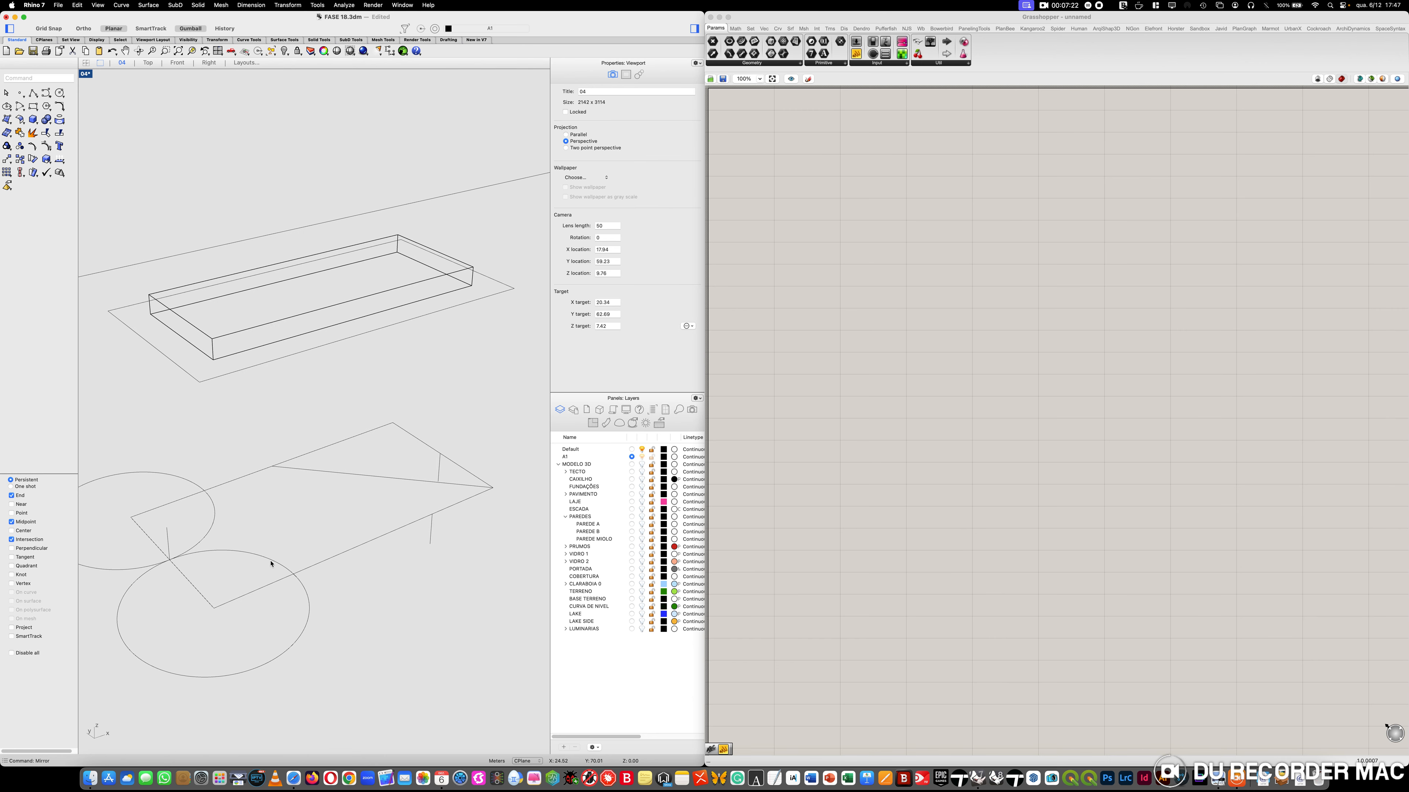
key(ctrl+Right)
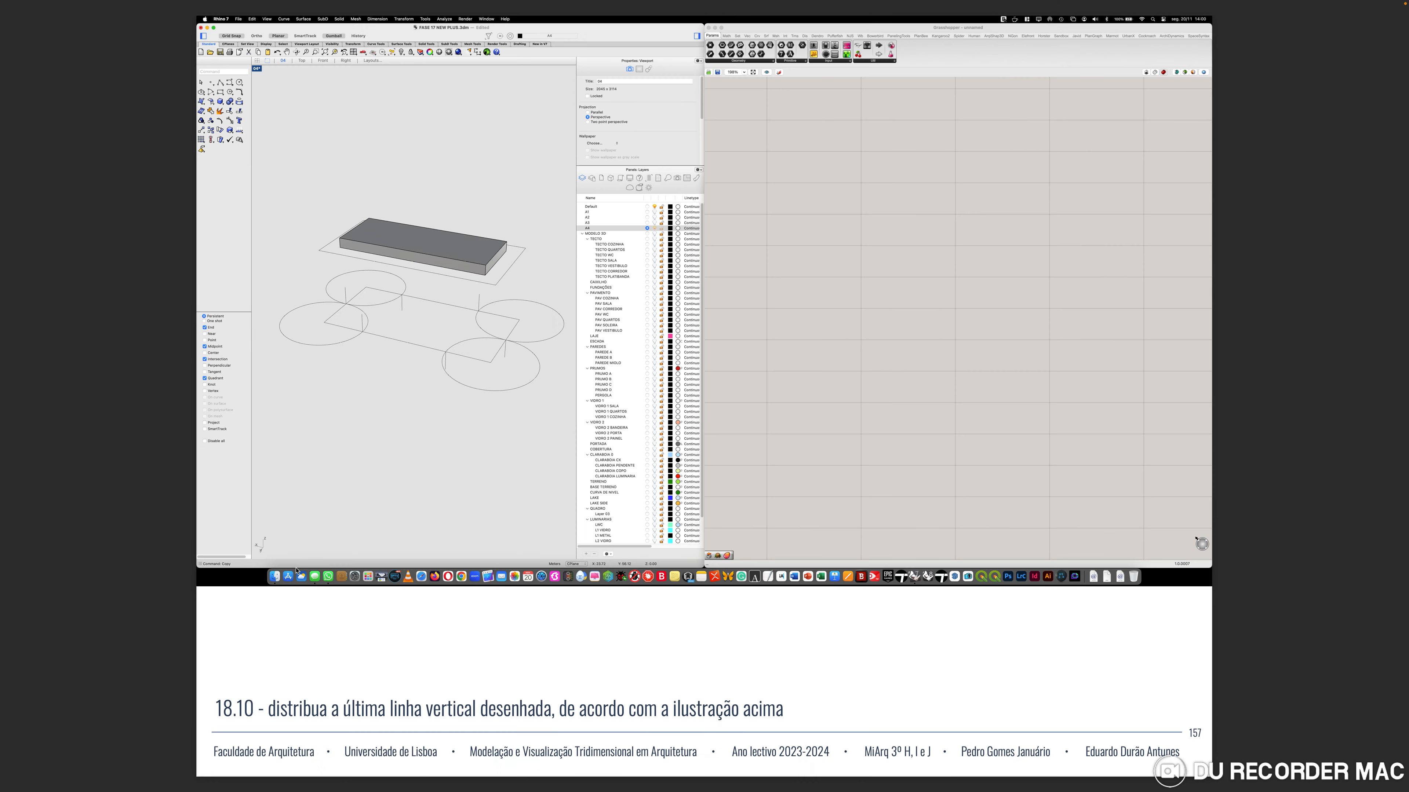
key(ctrl+Left)
text(Cop)
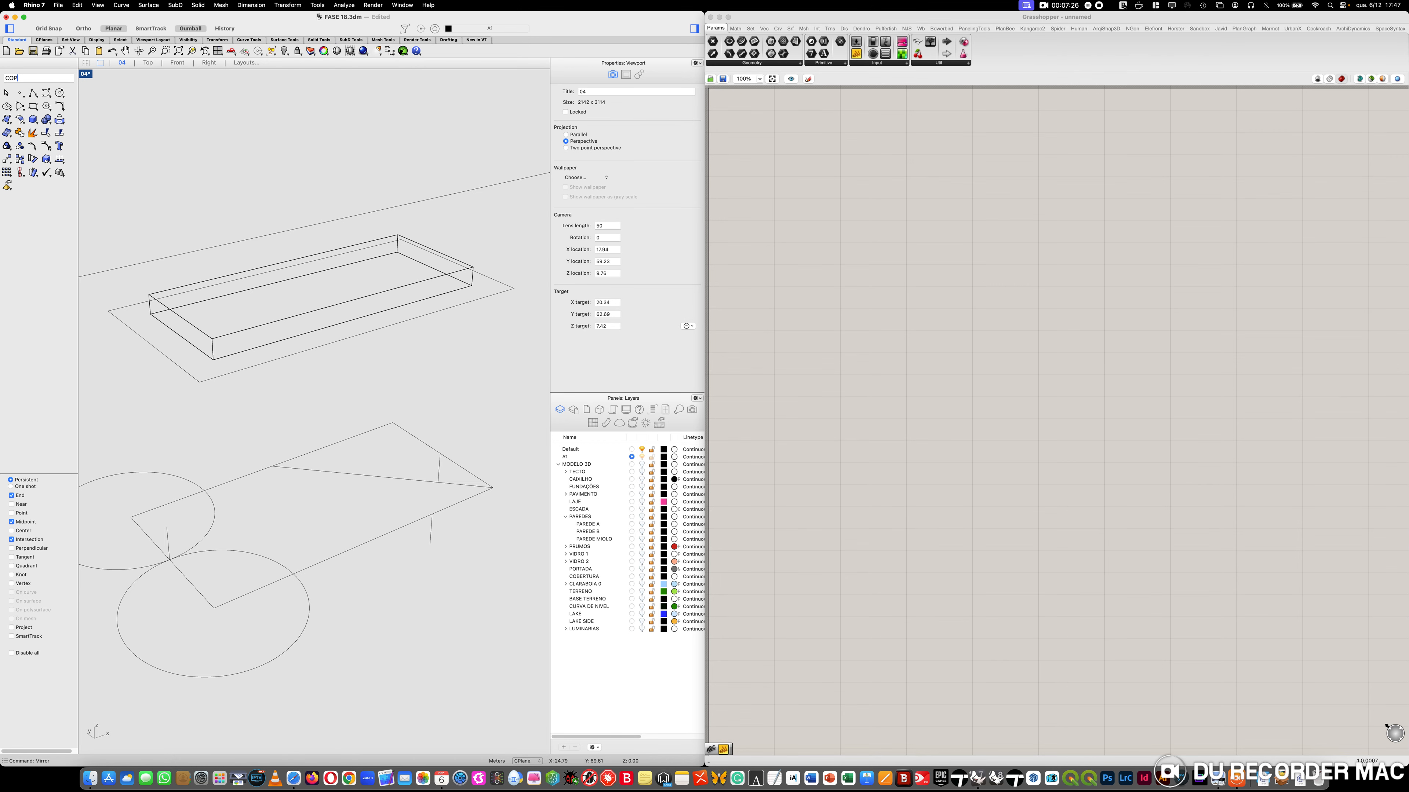
key(Return)
click(168, 547)
key(Return)
click(169, 559)
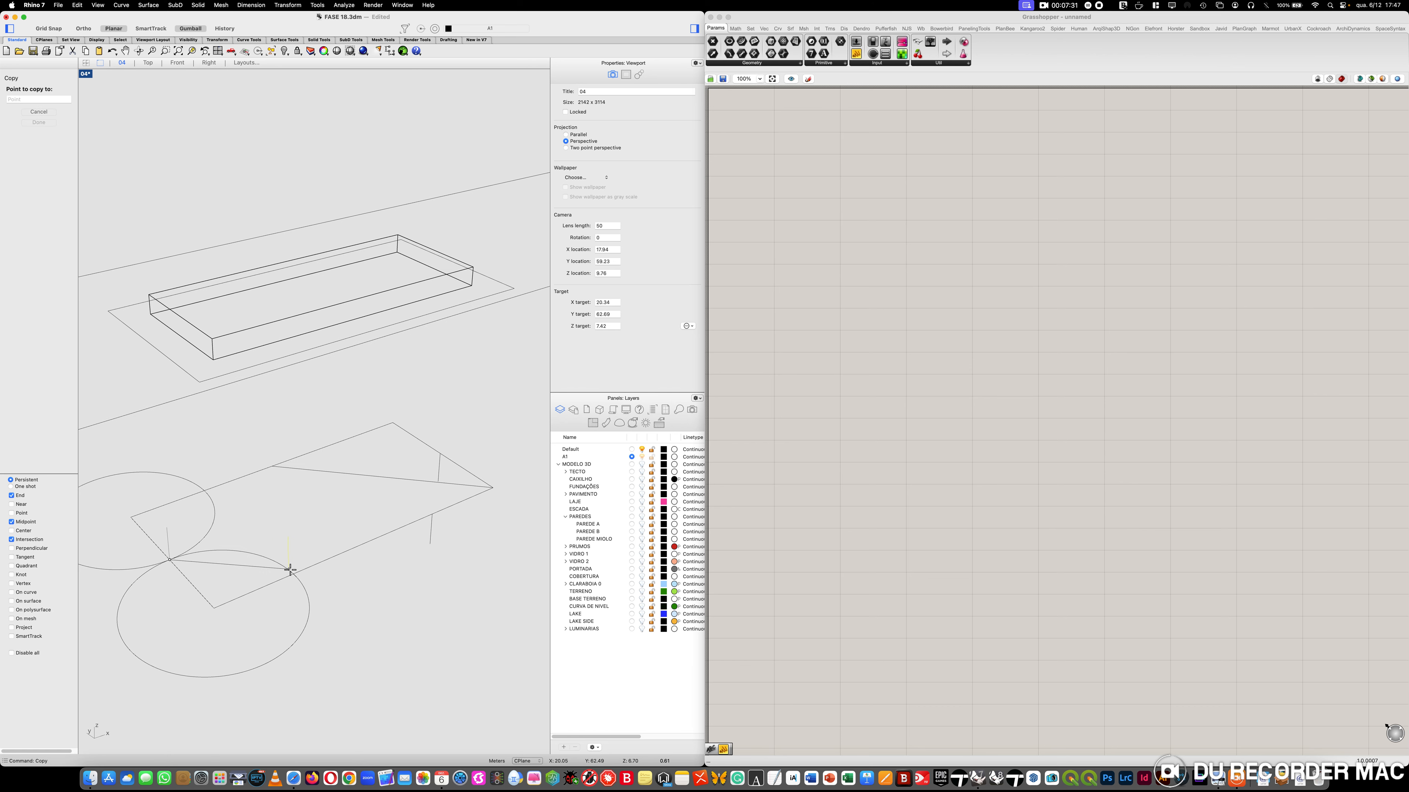
click(293, 574)
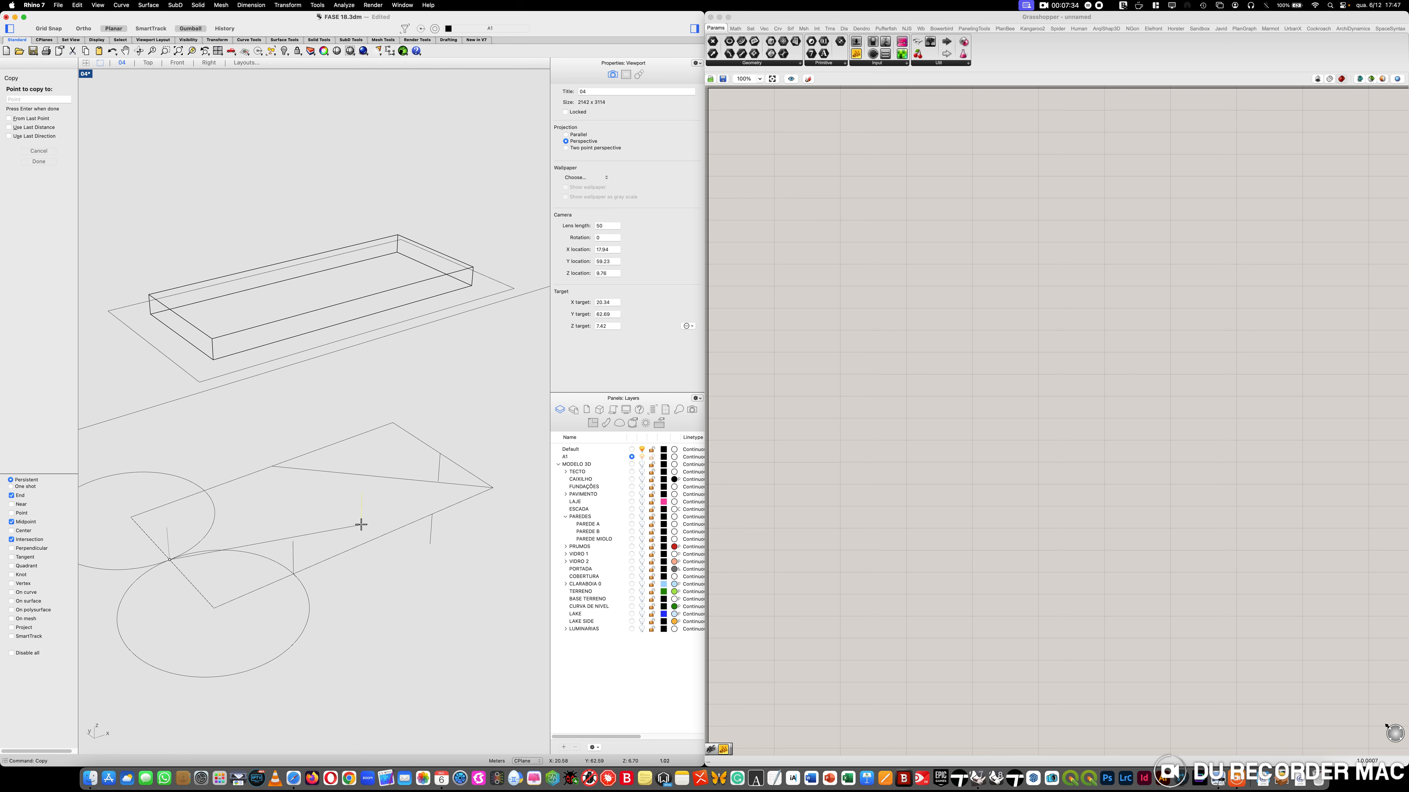
key(Return)
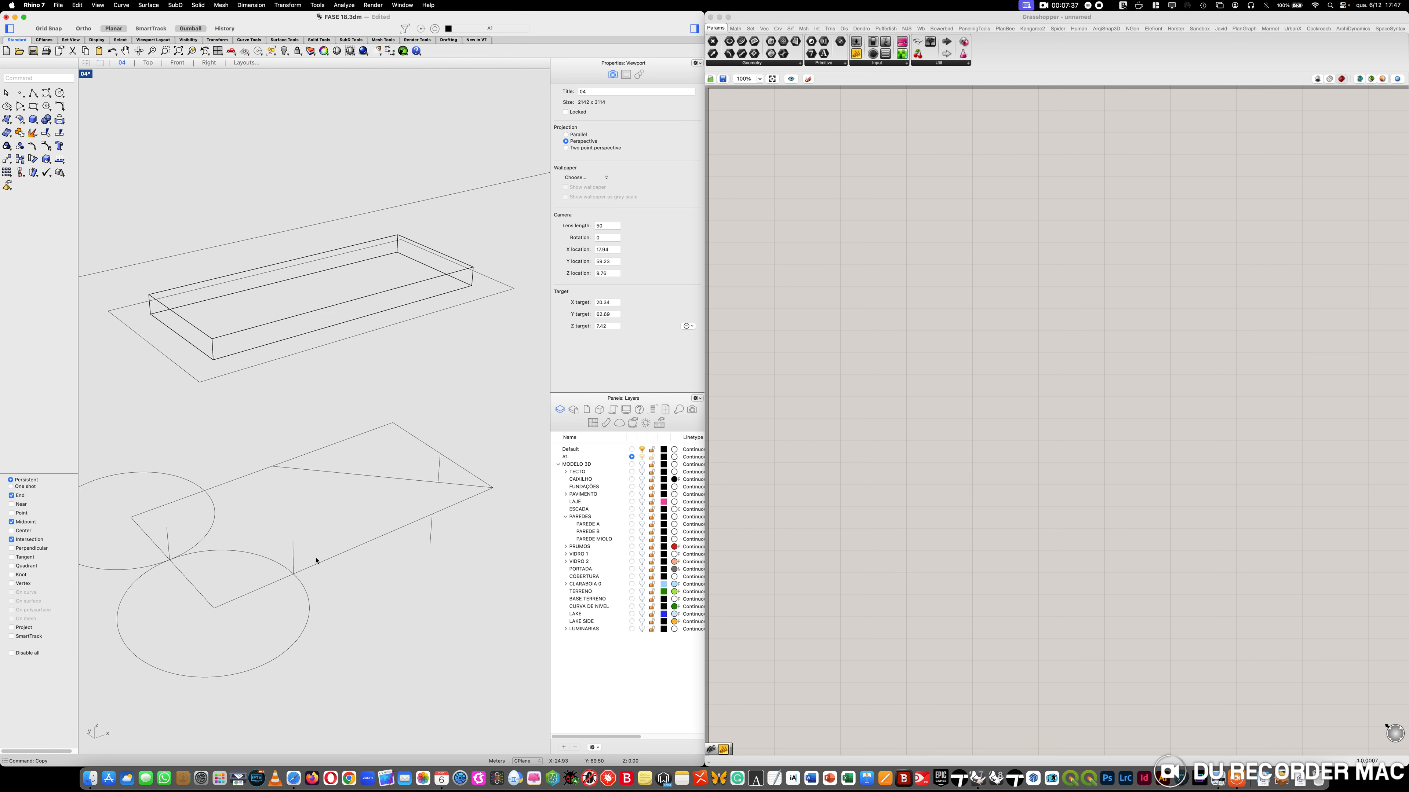
Draw a circle centred on the lower rectangle's far corner, with its radius reaching the far short edge's midpoint
click(60, 93)
click(393, 423)
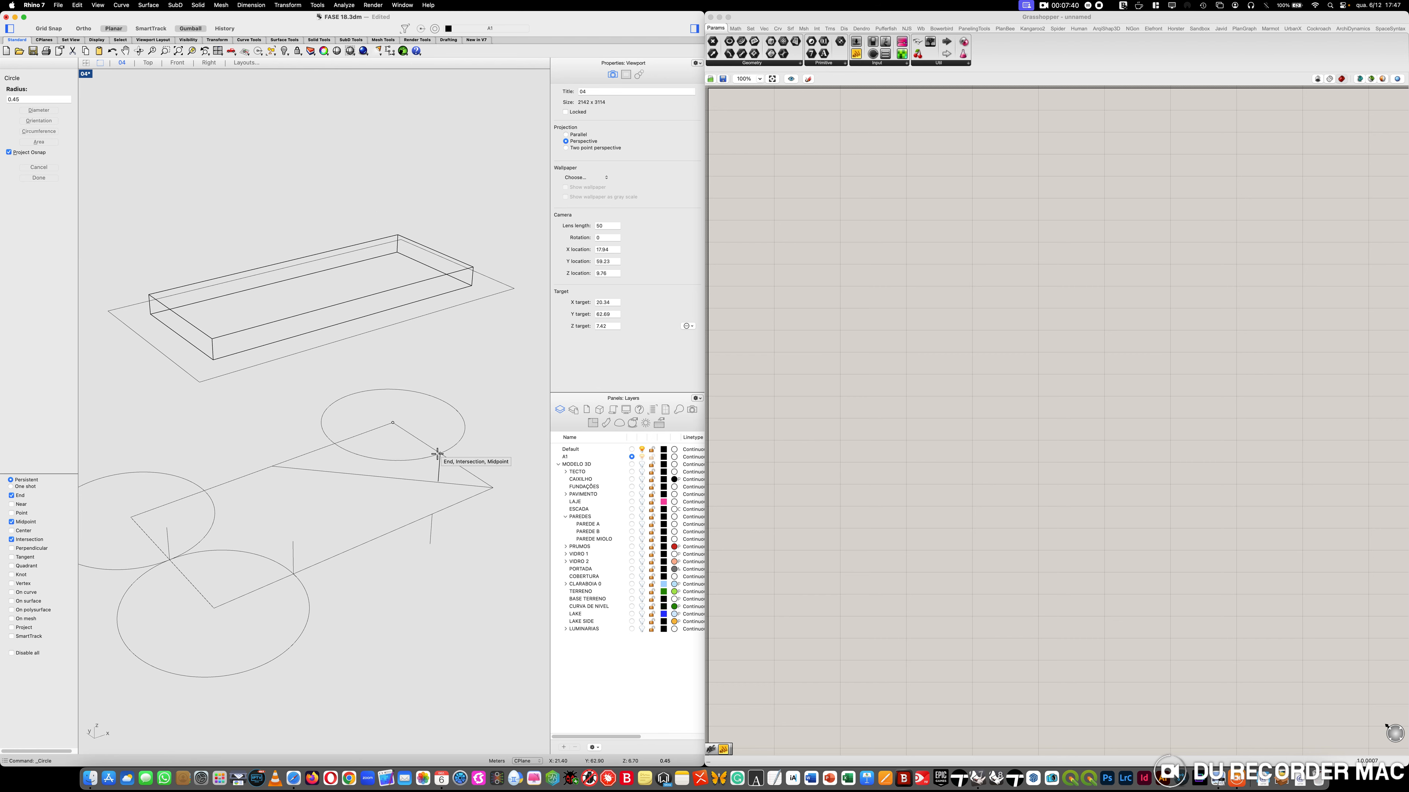
click(436, 454)
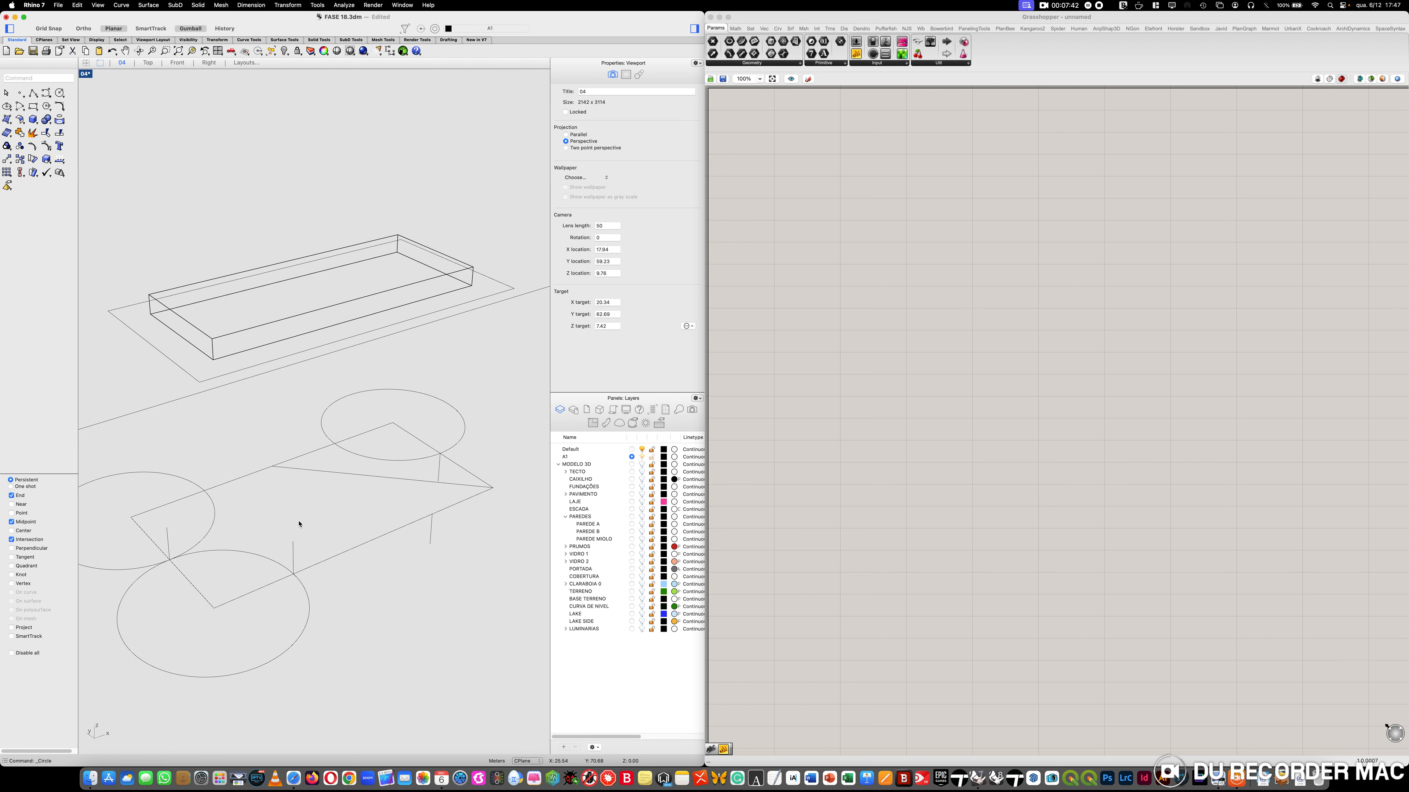
Copy the long edge's upright vertical line from its base to the intersection of the far corner circle with the opposite long edge
text(copy)
key(Return)
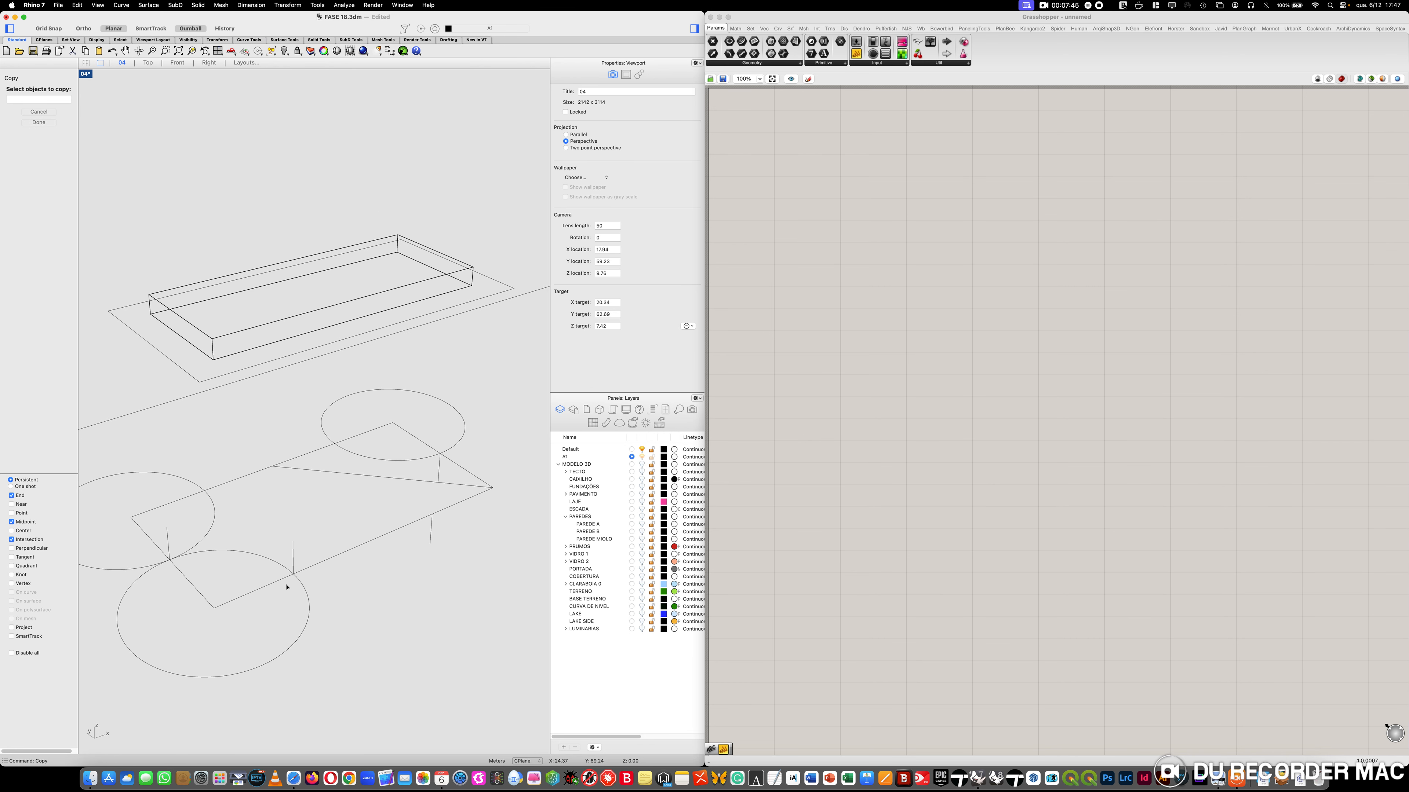
click(291, 560)
key(Return)
click(294, 573)
click(333, 442)
key(Return)
Copy the far short edge's hanging vertical line from its upper end to the intersection of the near corner circle with the long edge
key(Return)
click(439, 470)
key(Return)
click(440, 454)
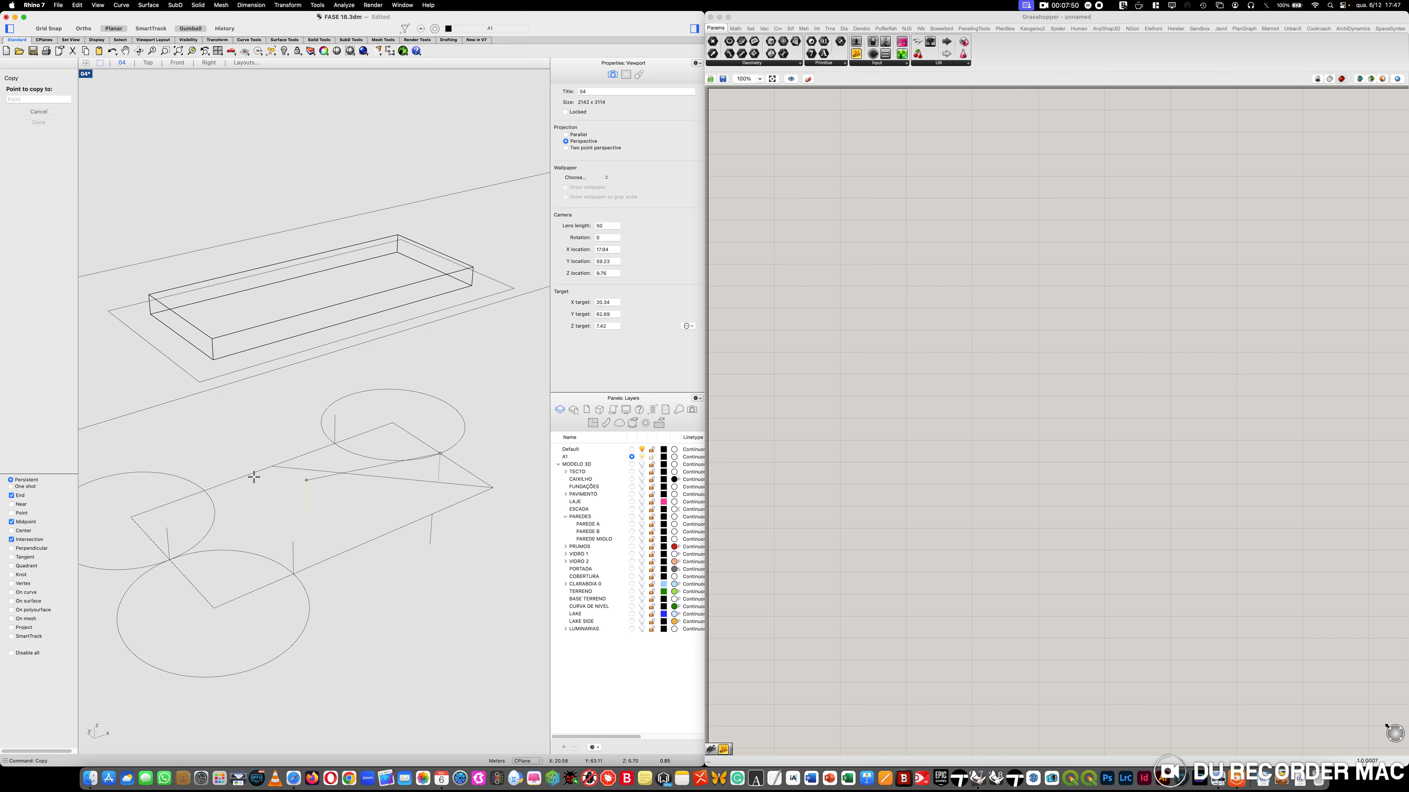
click(221, 492)
key(Return)
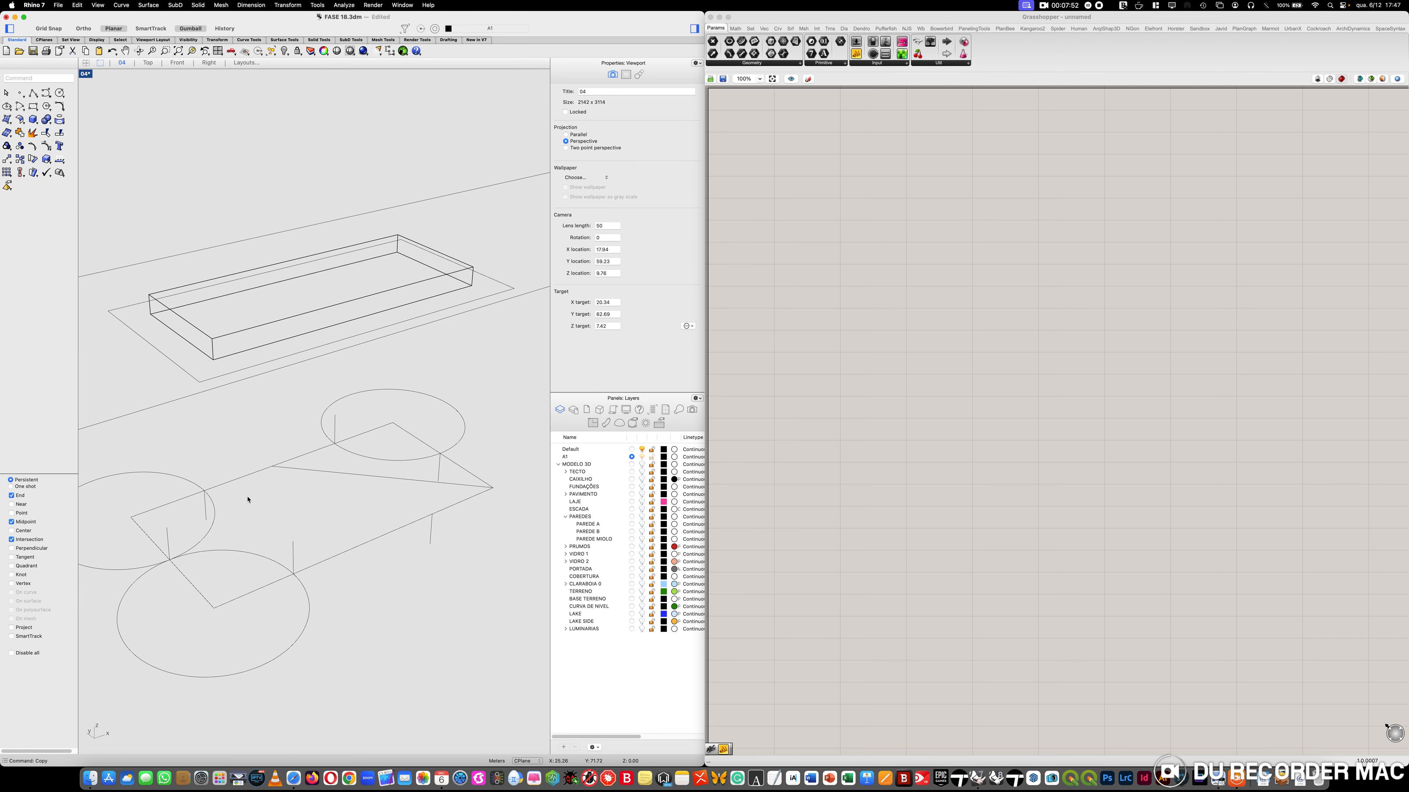
Draw a polyline across the lower rectangle connecting the midpoints of its two long edges
click(36, 94)
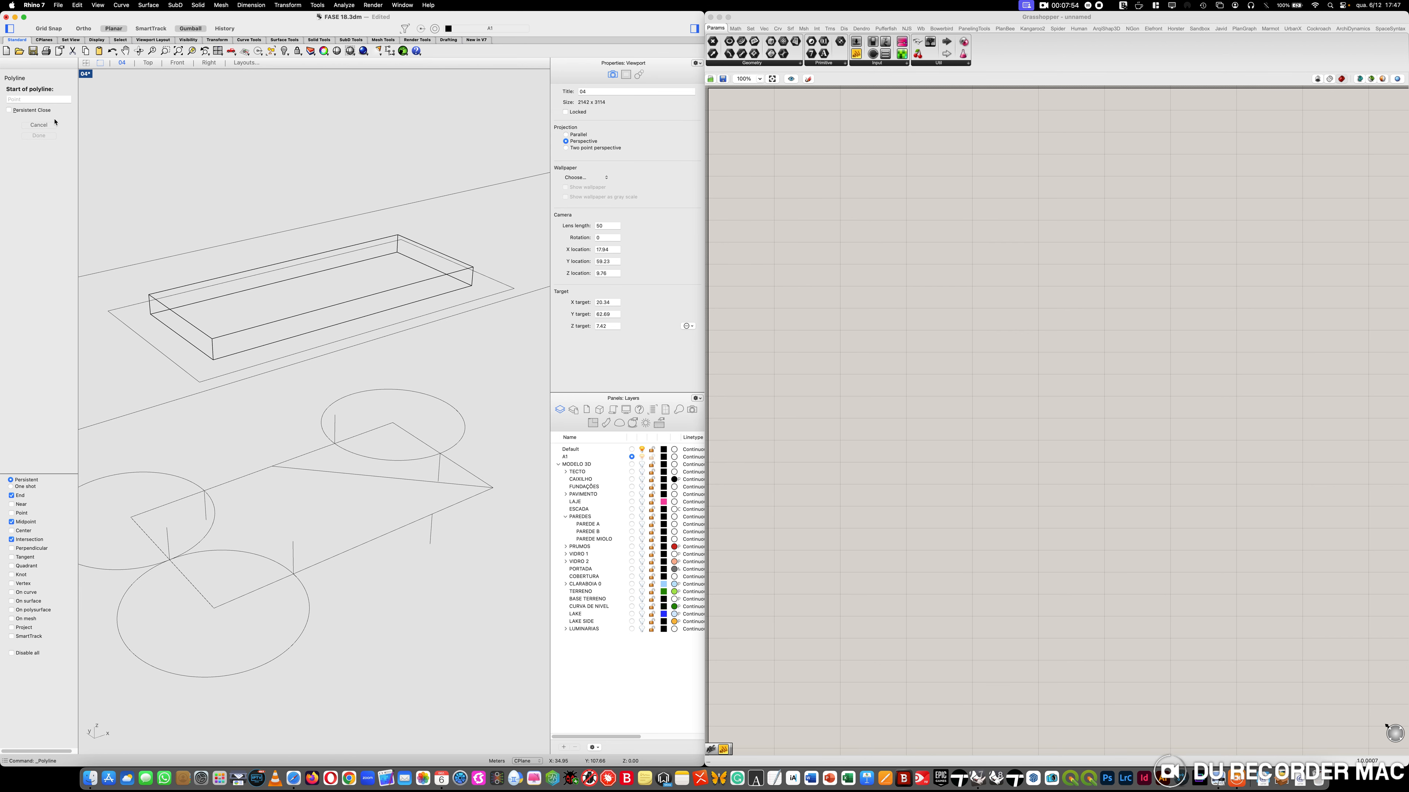
click(274, 466)
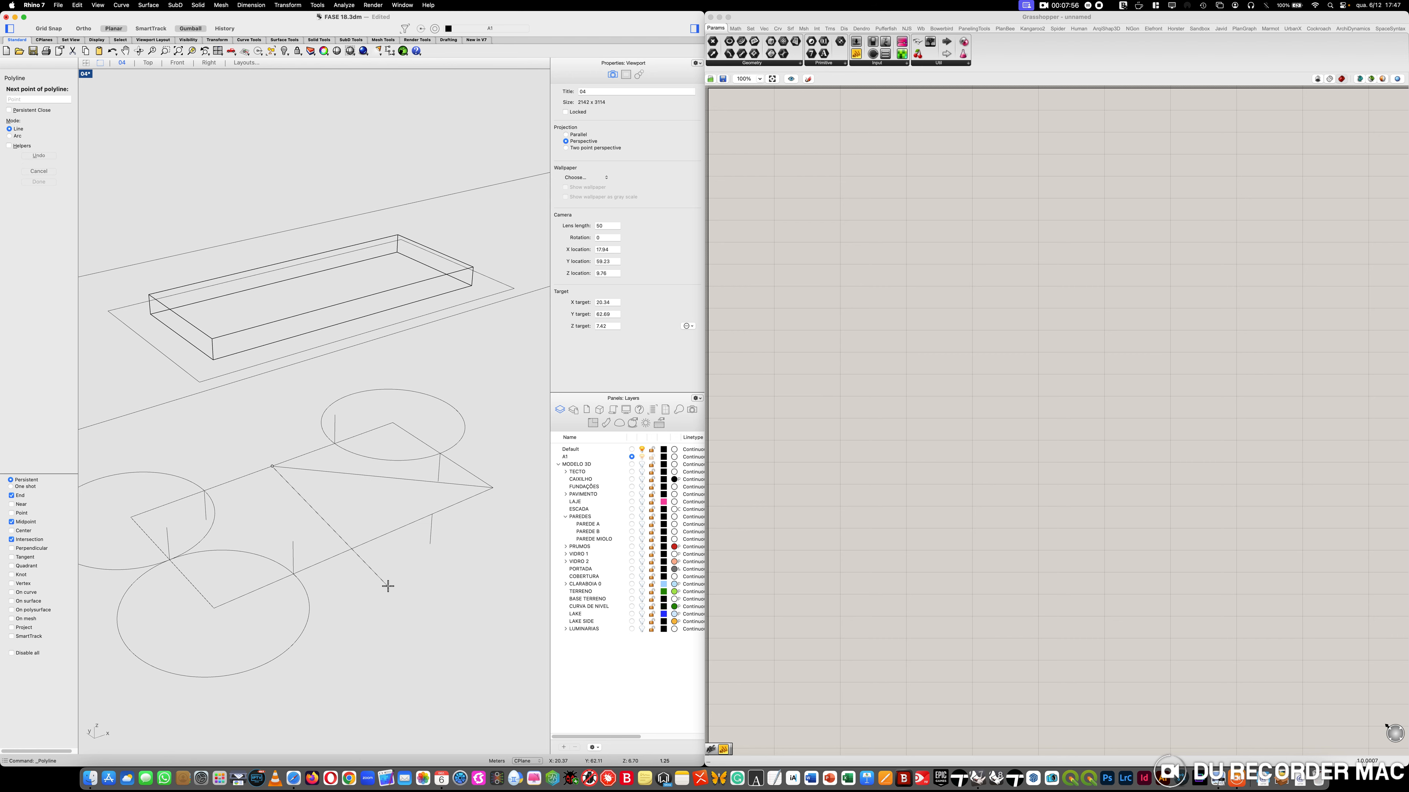
click(368, 541)
key(Return)
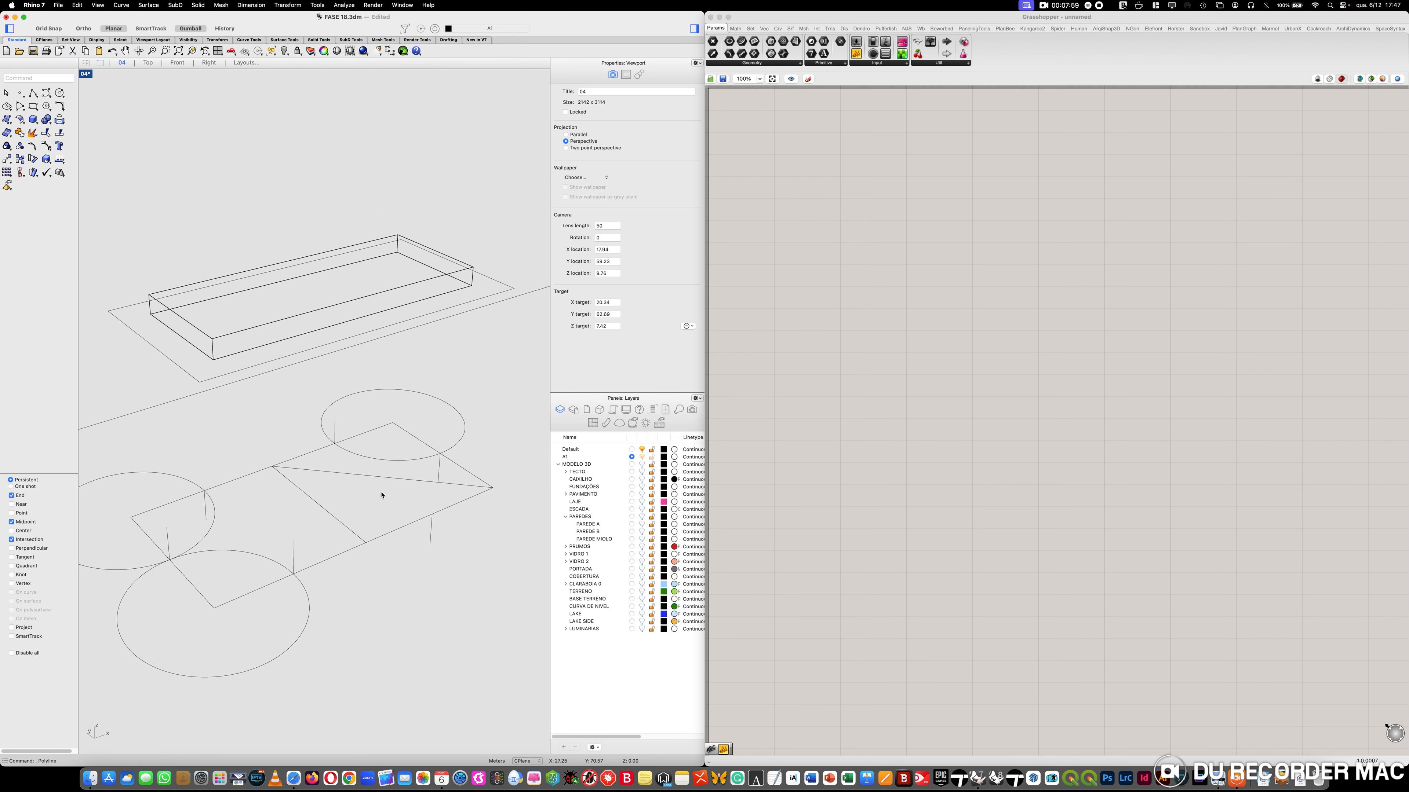
Delete the diagonal helper polyline and the three corner circles from the lower rectangle
click(371, 465)
key(Delete)
click(197, 542)
key(Delete)
click(221, 553)
key(Delete)
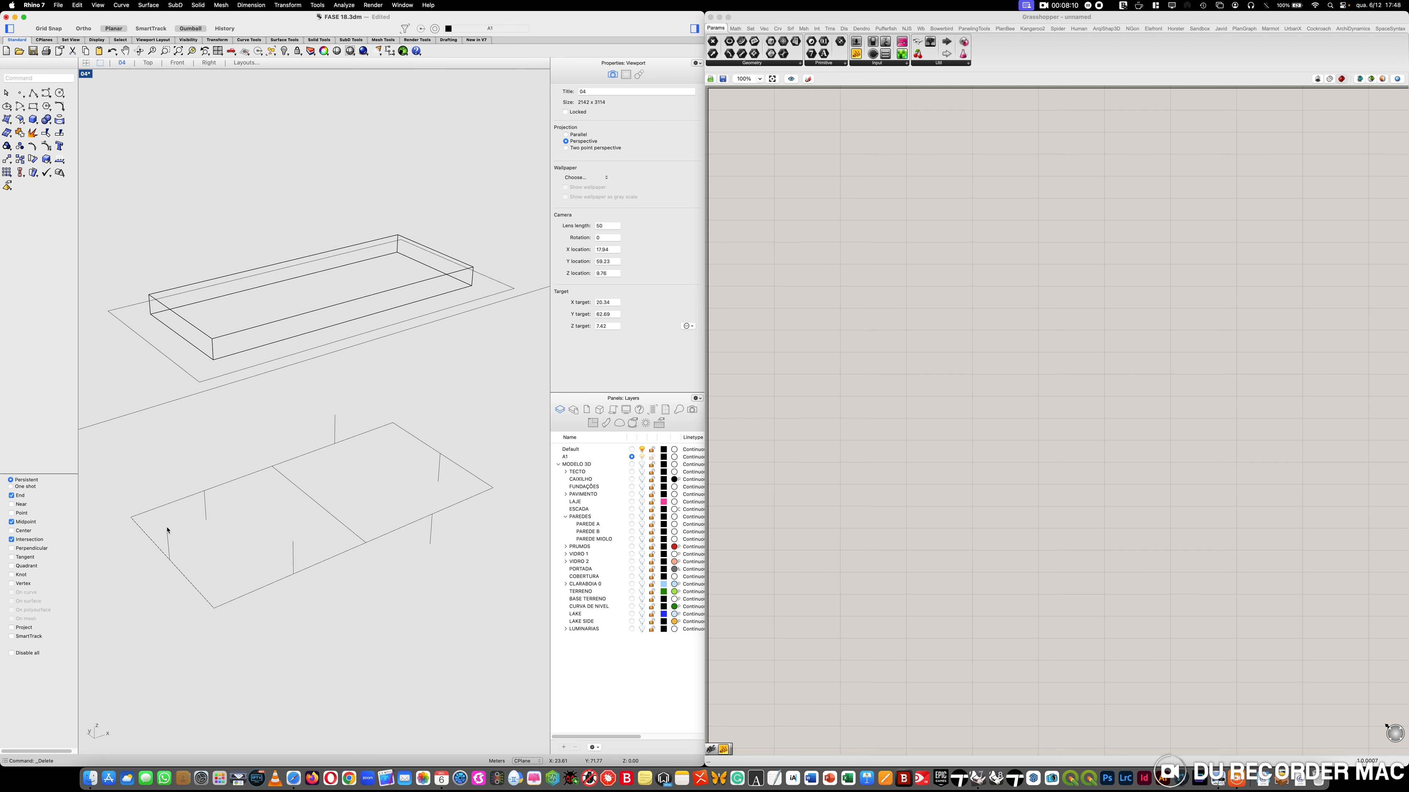
Draw a Start, Point, End arc between the near short edge's corners, passing through the top of its upright vertical line
click(121, 5)
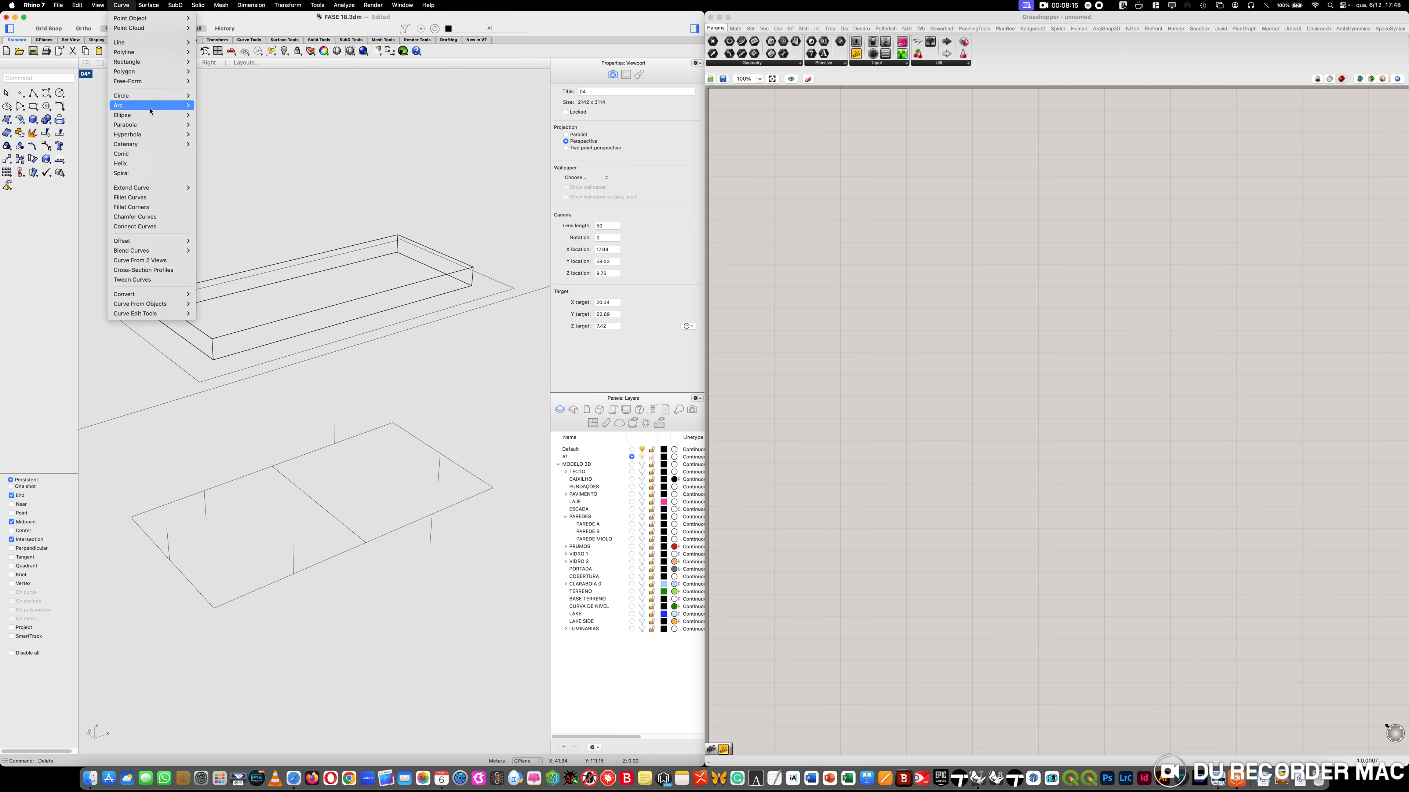
mouse_move(146, 105)
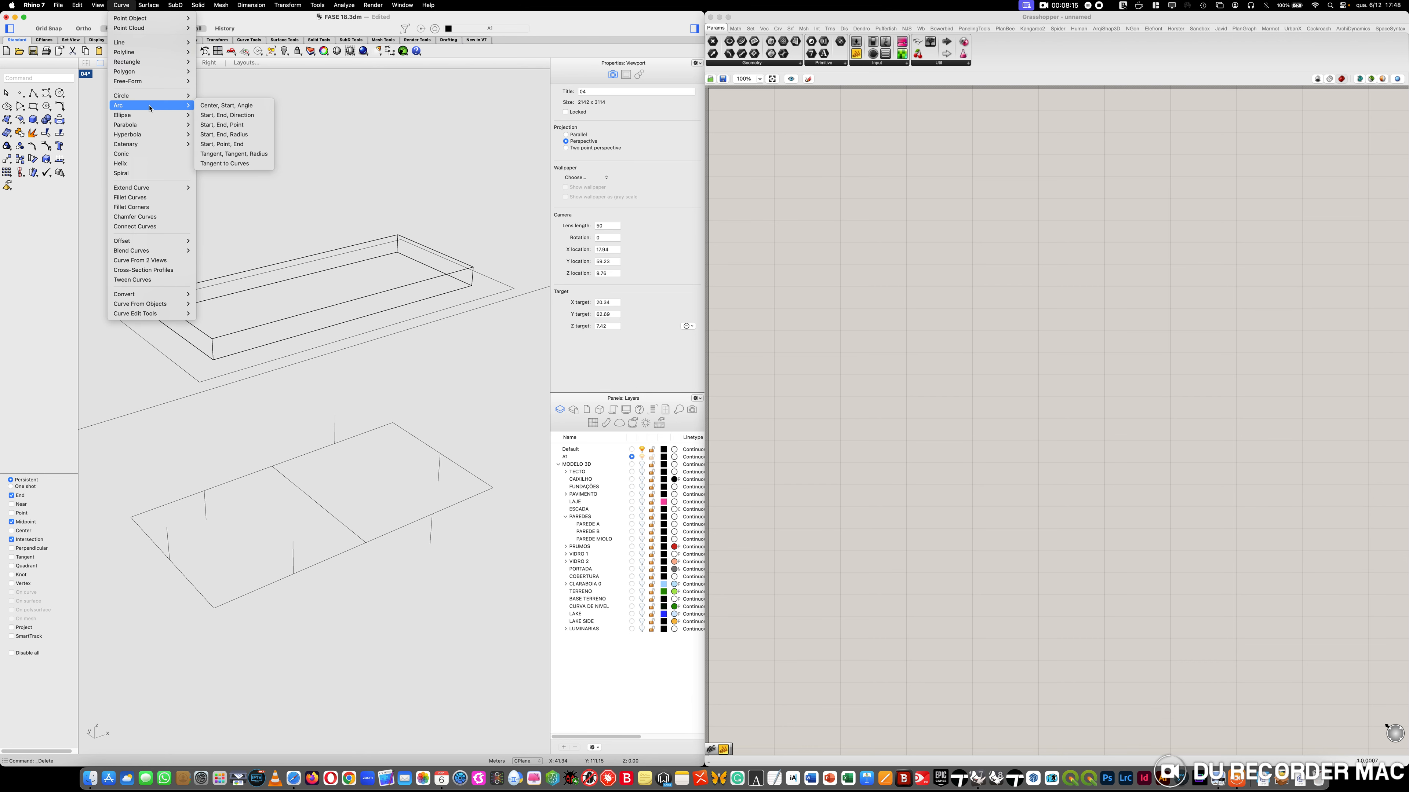
click(252, 145)
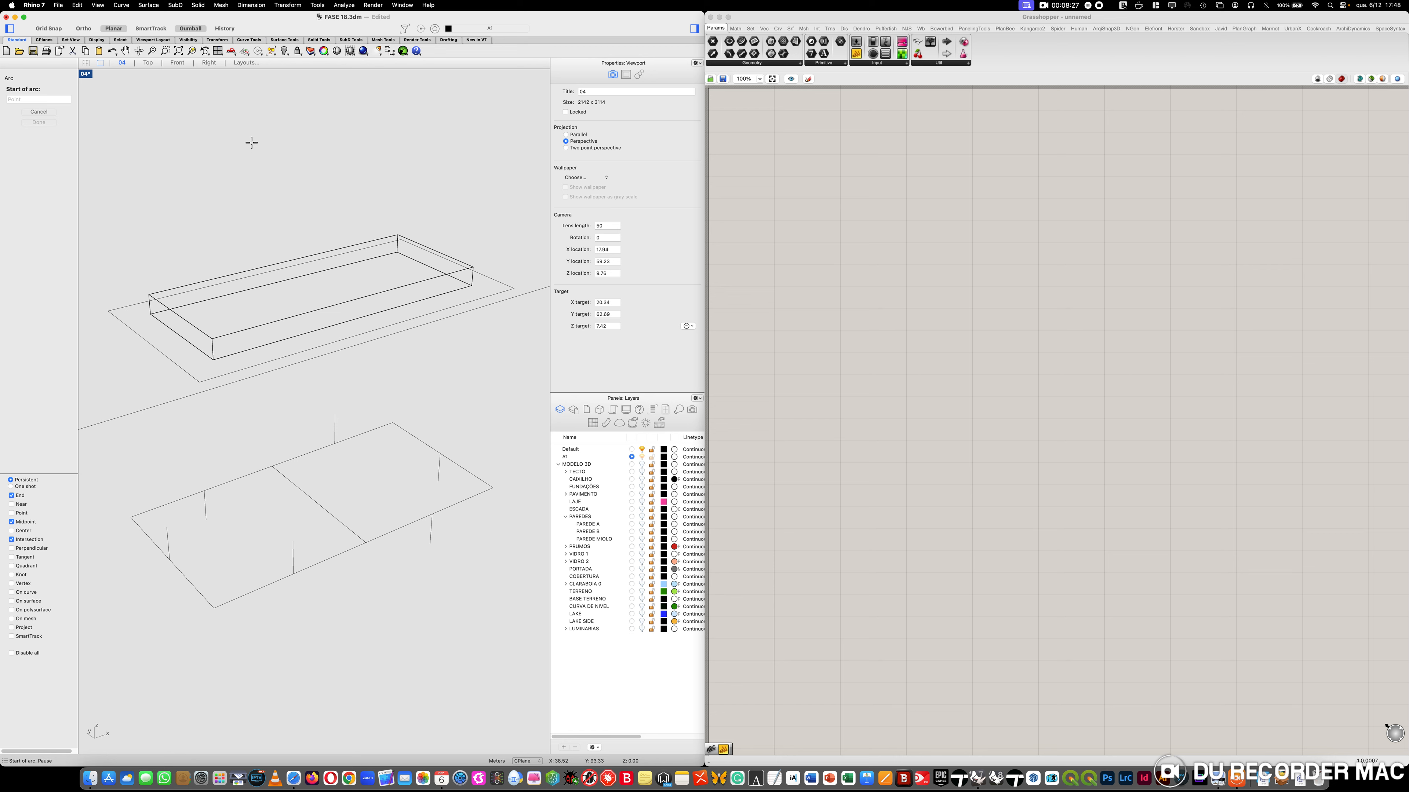
click(130, 517)
click(167, 527)
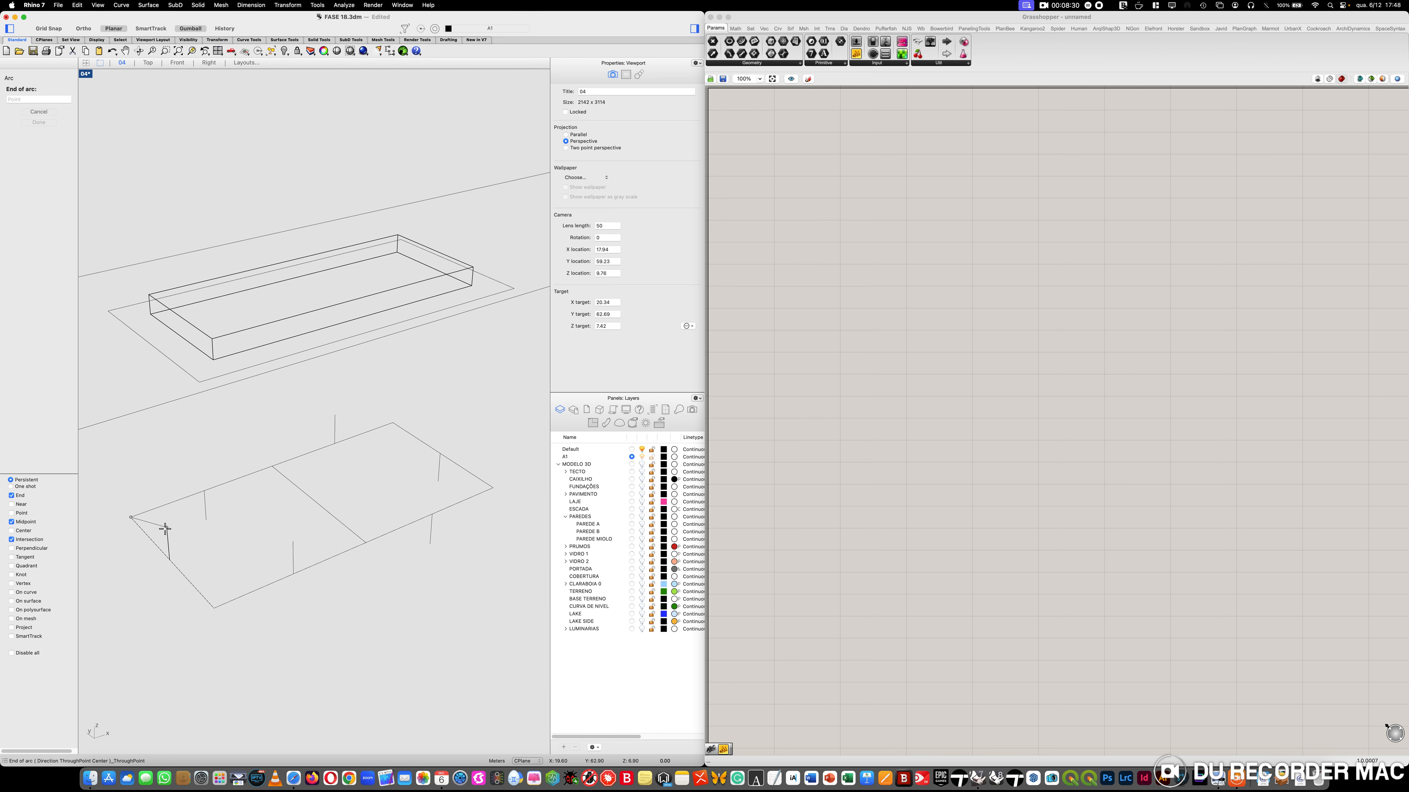
click(214, 609)
key(Return)
Draw two arcs along the front long edge, corner to midpoint over the upright line and midpoint to far corner under the hanging line
click(214, 608)
click(290, 540)
click(368, 544)
key(Return)
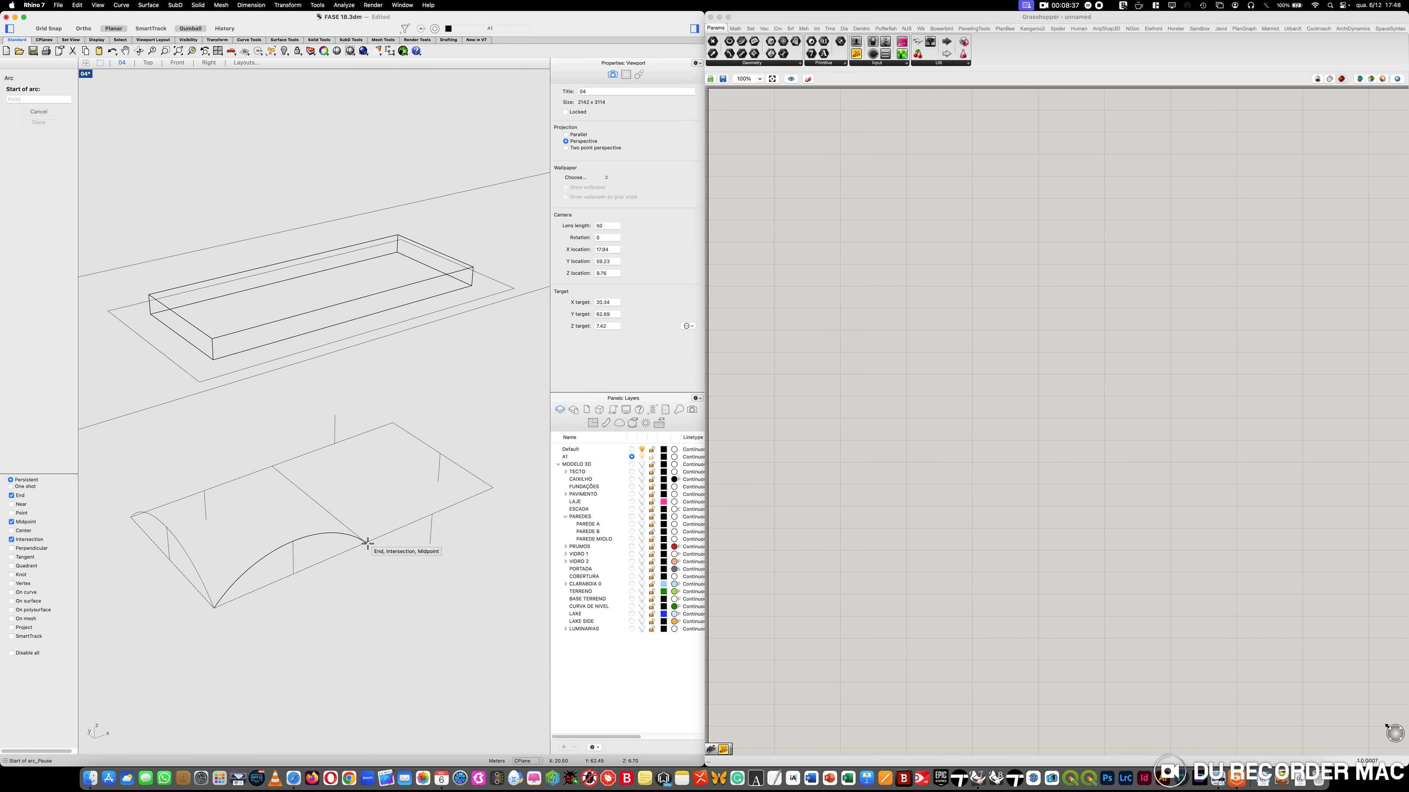
click(367, 544)
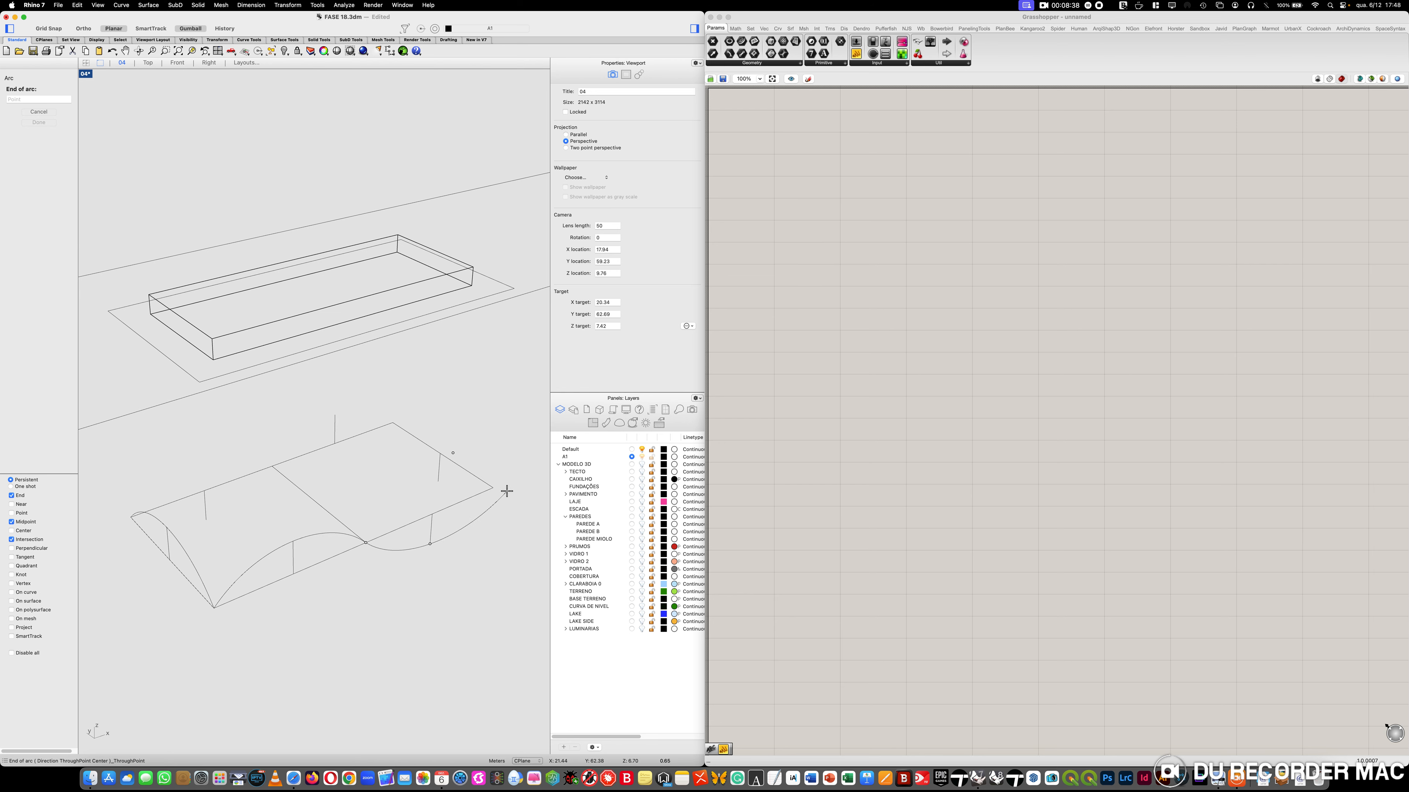
click(493, 488)
key(Return)
Draw an arc between the far short edge's corners, passing through the lower end of its hanging vertical line
click(493, 488)
click(391, 424)
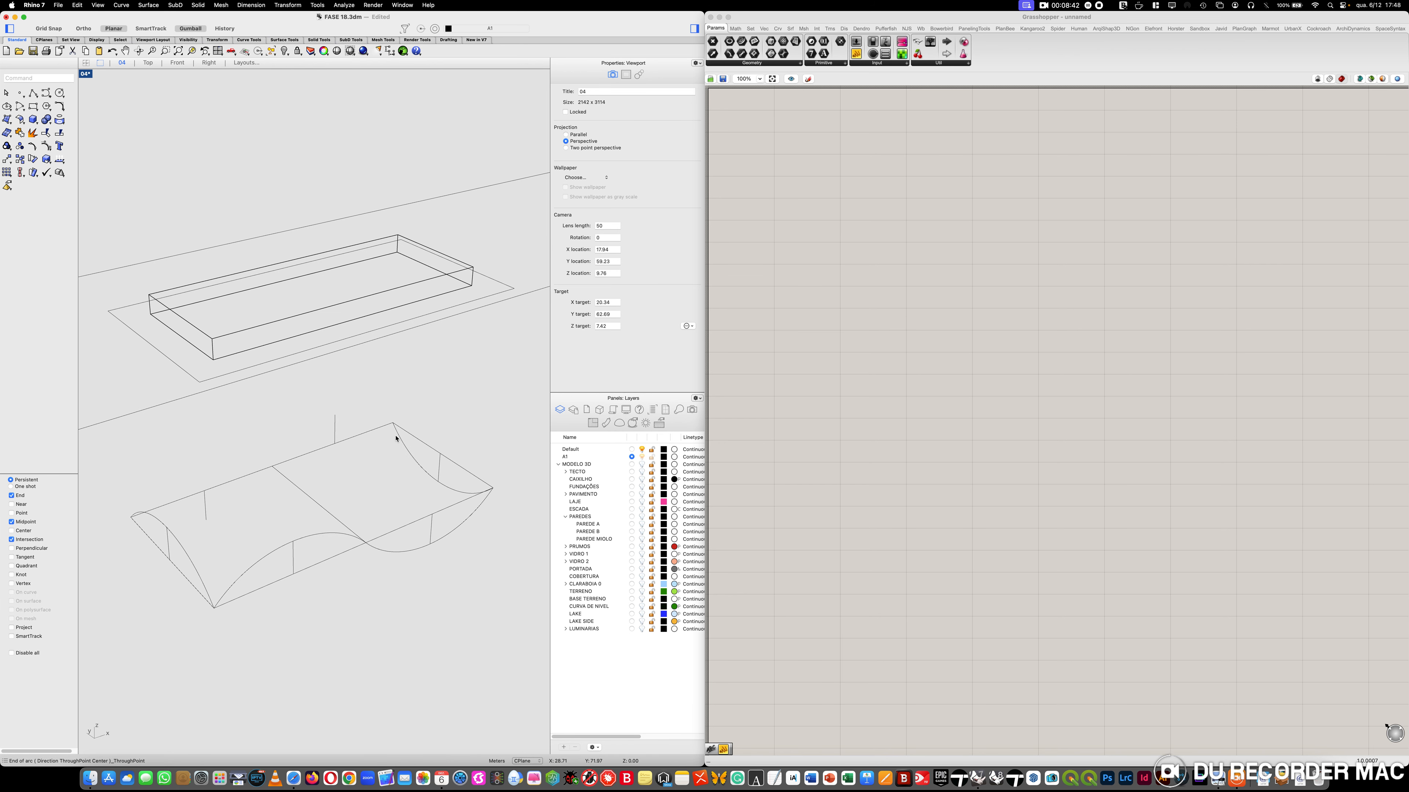
key(Return)
Draw two arcs along the back long edge, meeting at its midpoint and passing through the free ends of its two vertical lines
click(391, 424)
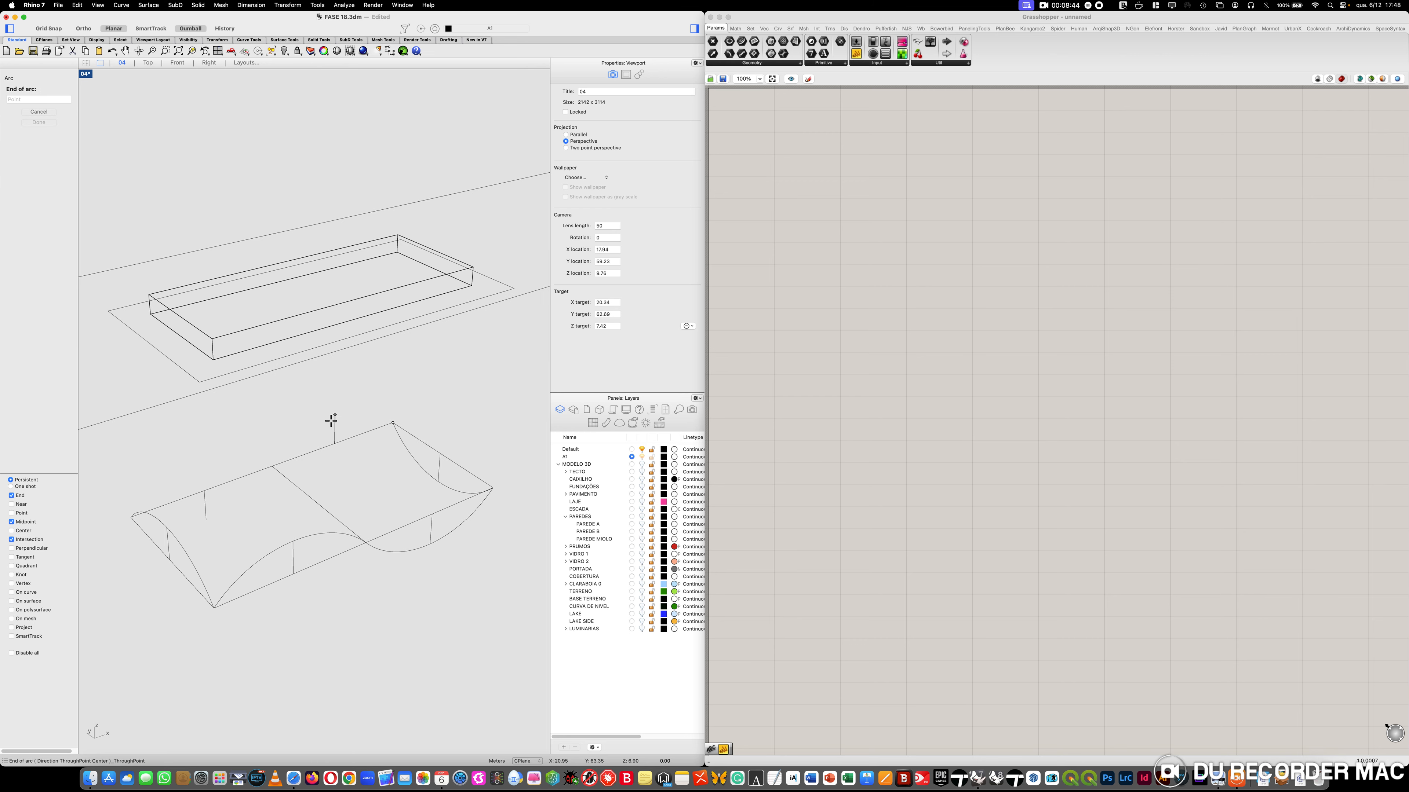
key(Return)
key(Escape)
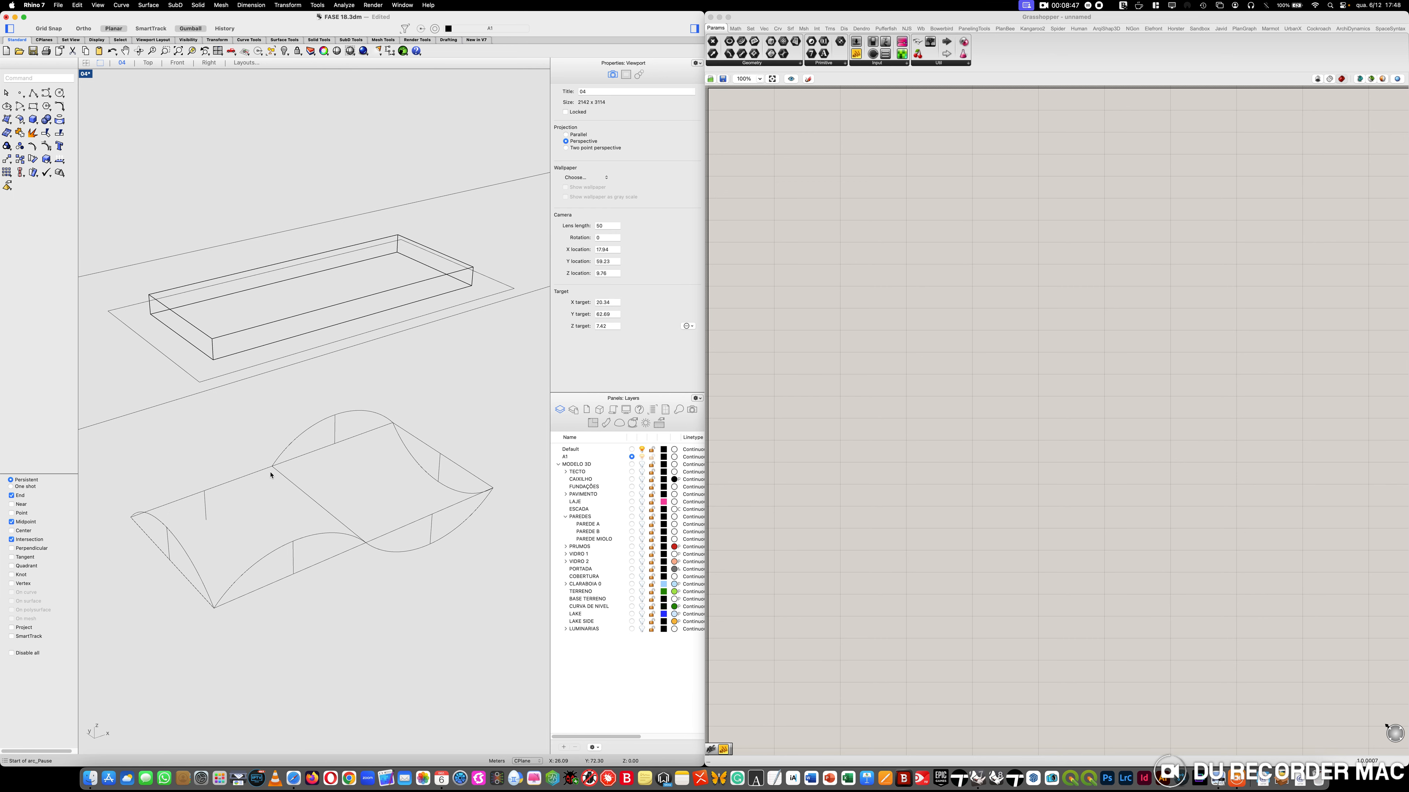
click(274, 469)
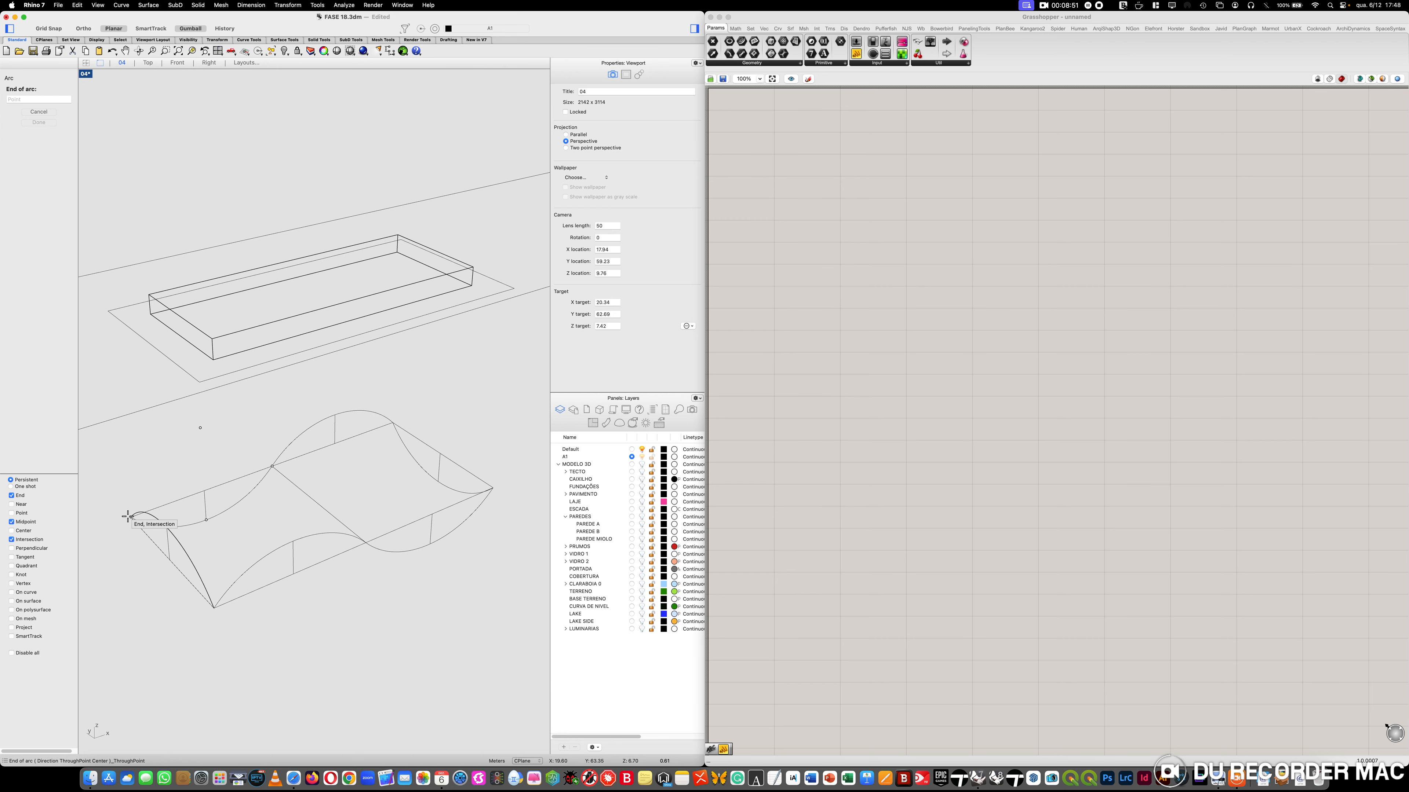
key(Escape)
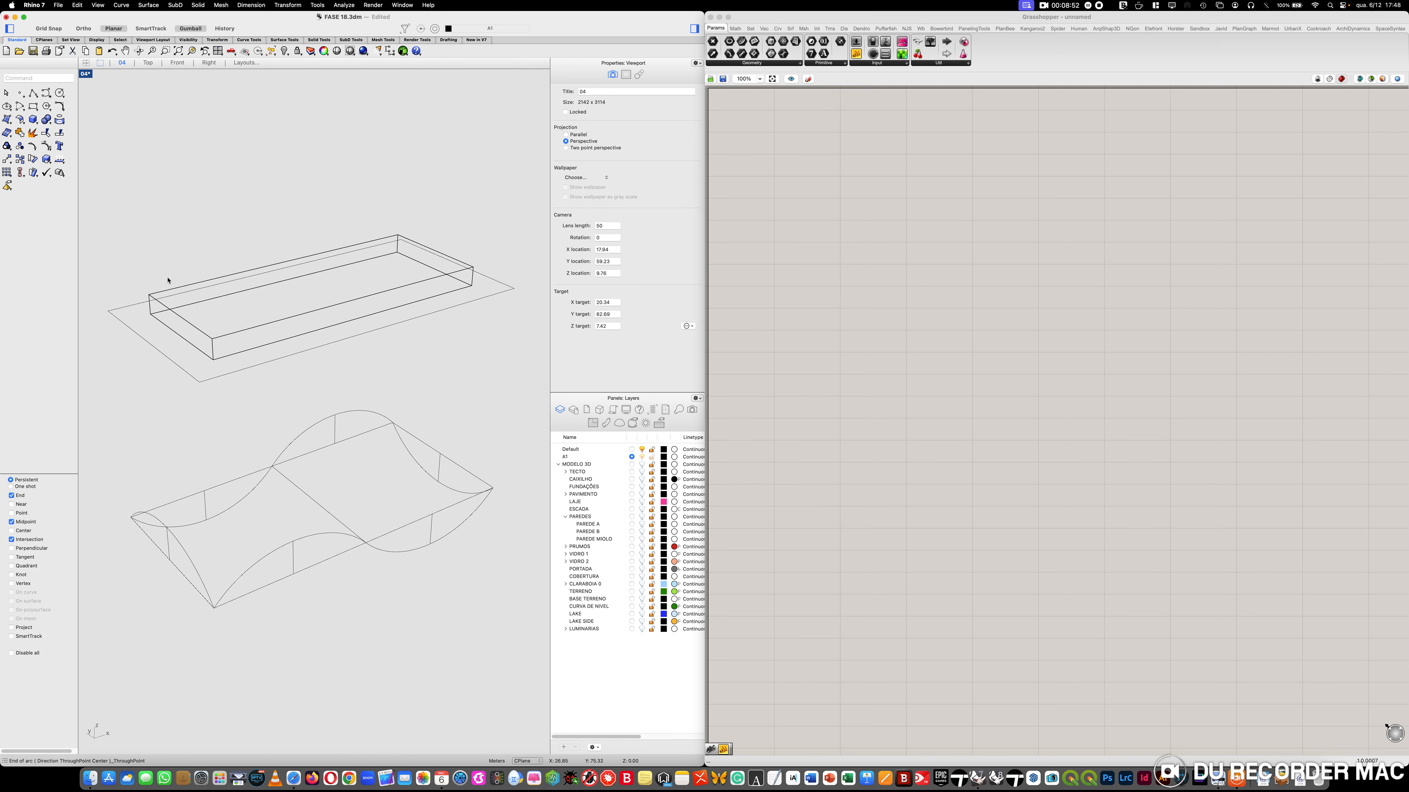
Join the two arcs along each long edge into one continuous curve per side
click(19, 133)
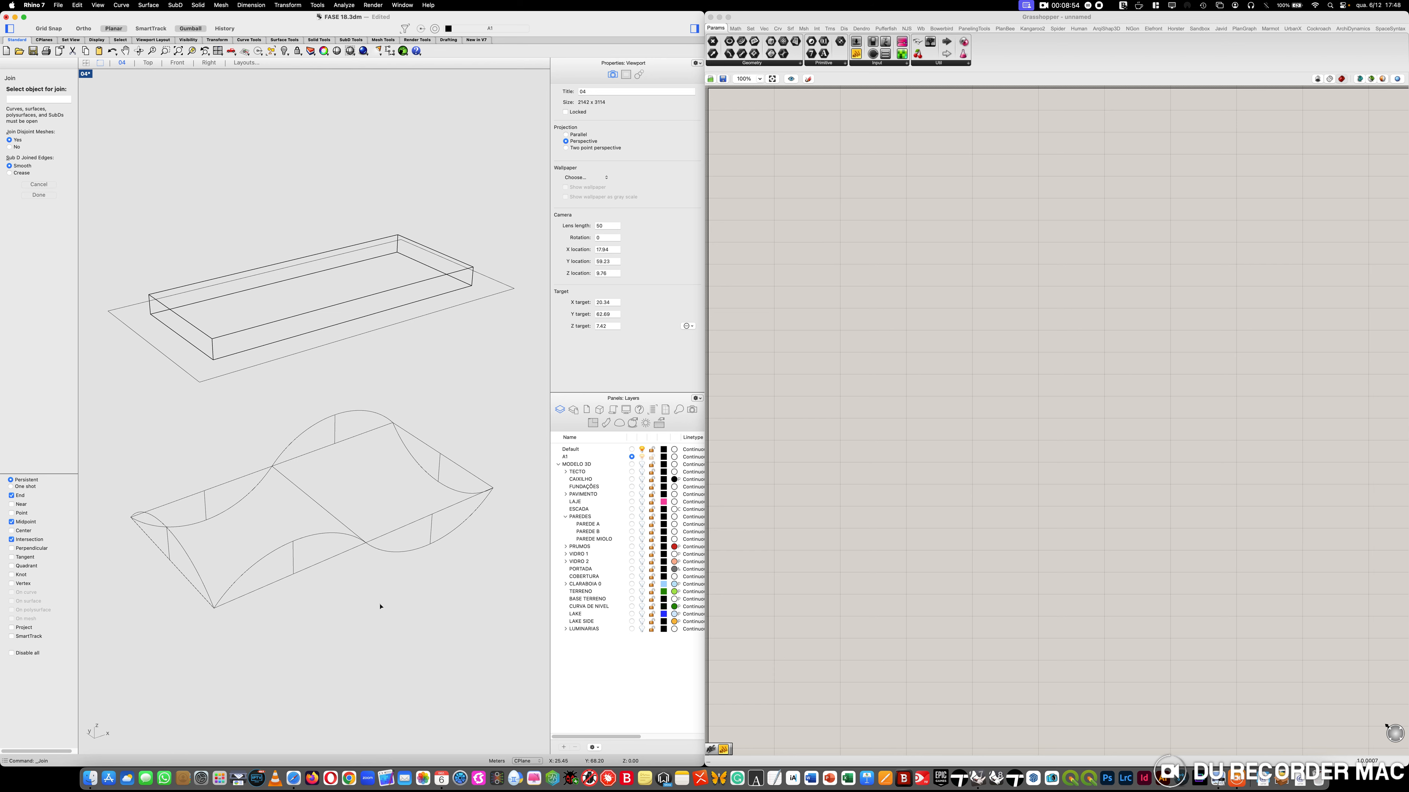
click(344, 537)
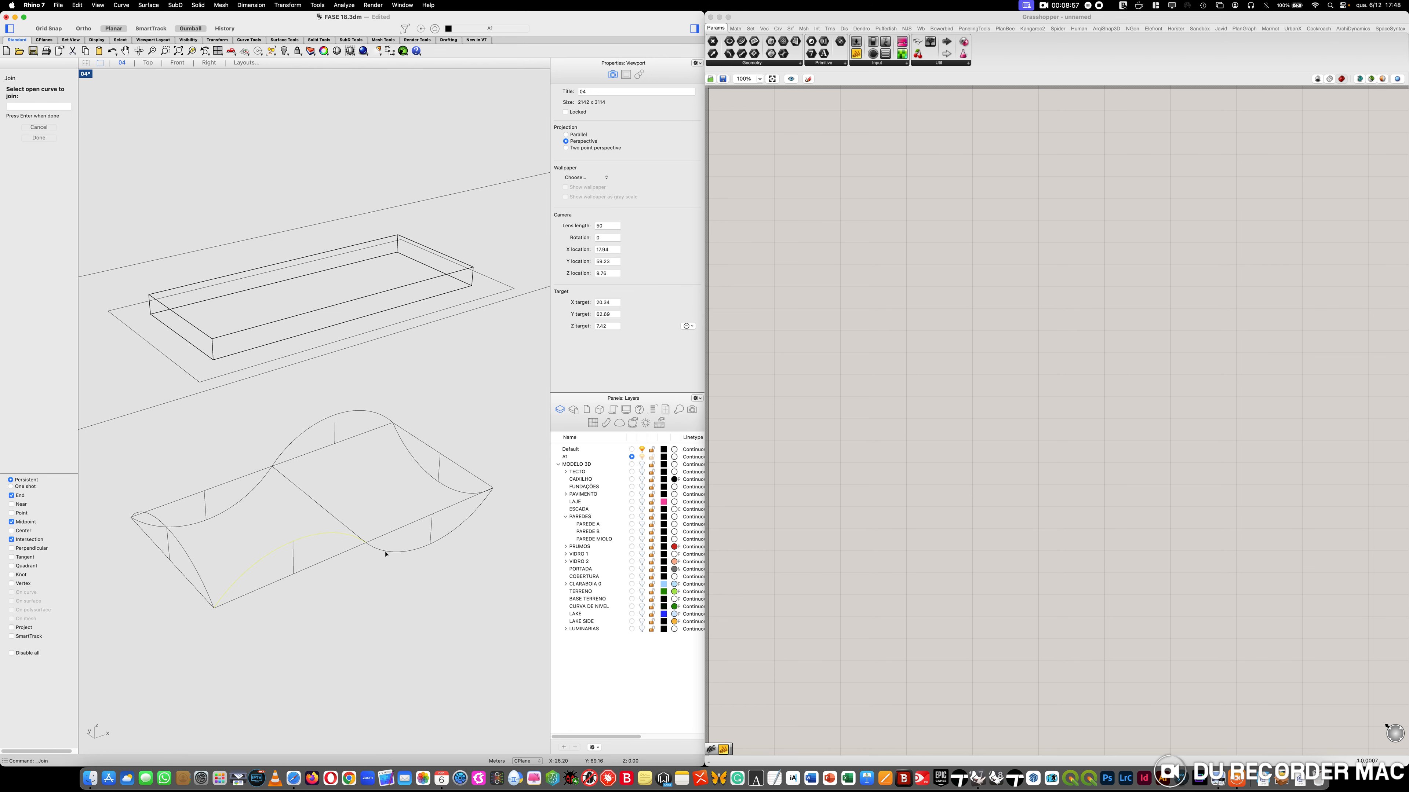
key(Return)
key(Return)
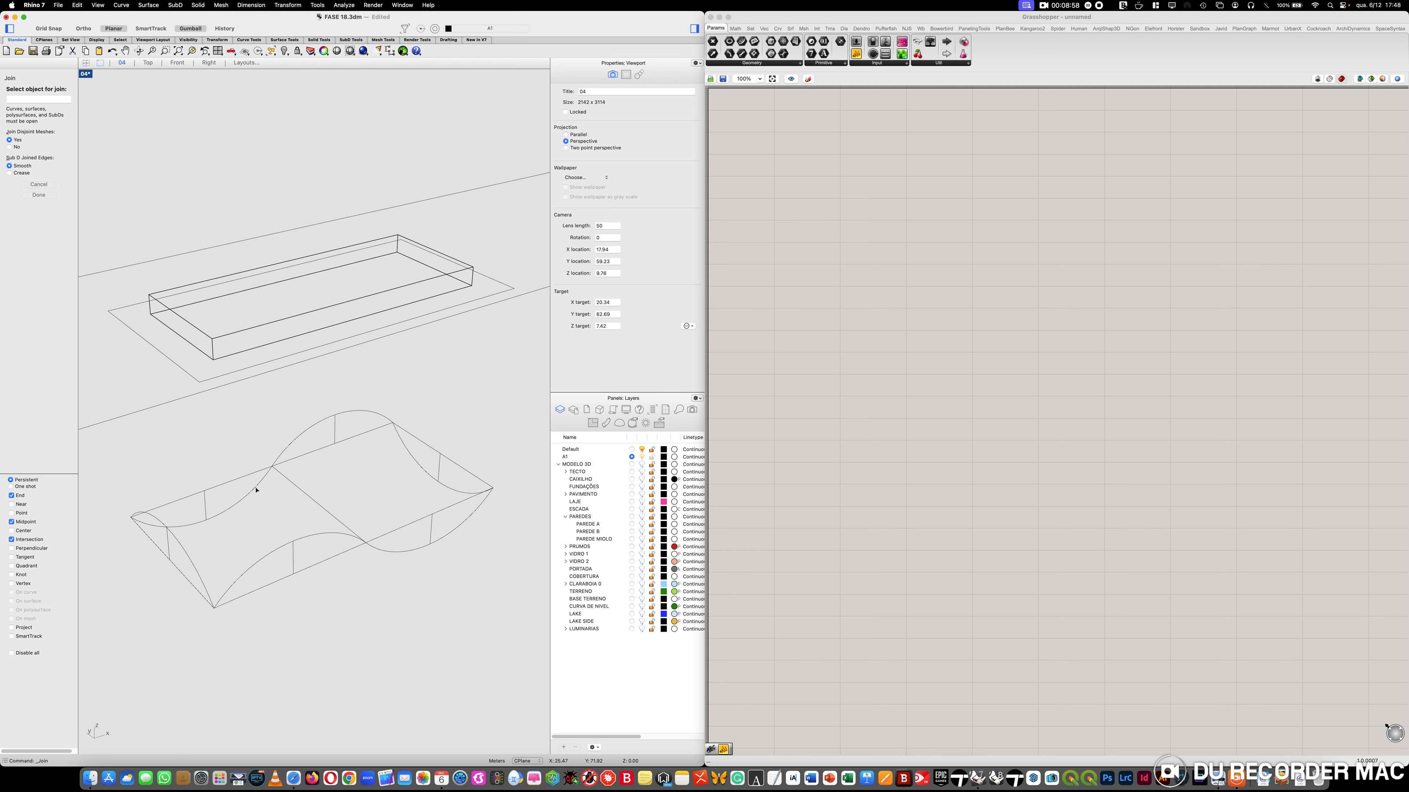
click(260, 488)
click(285, 446)
key(Return)
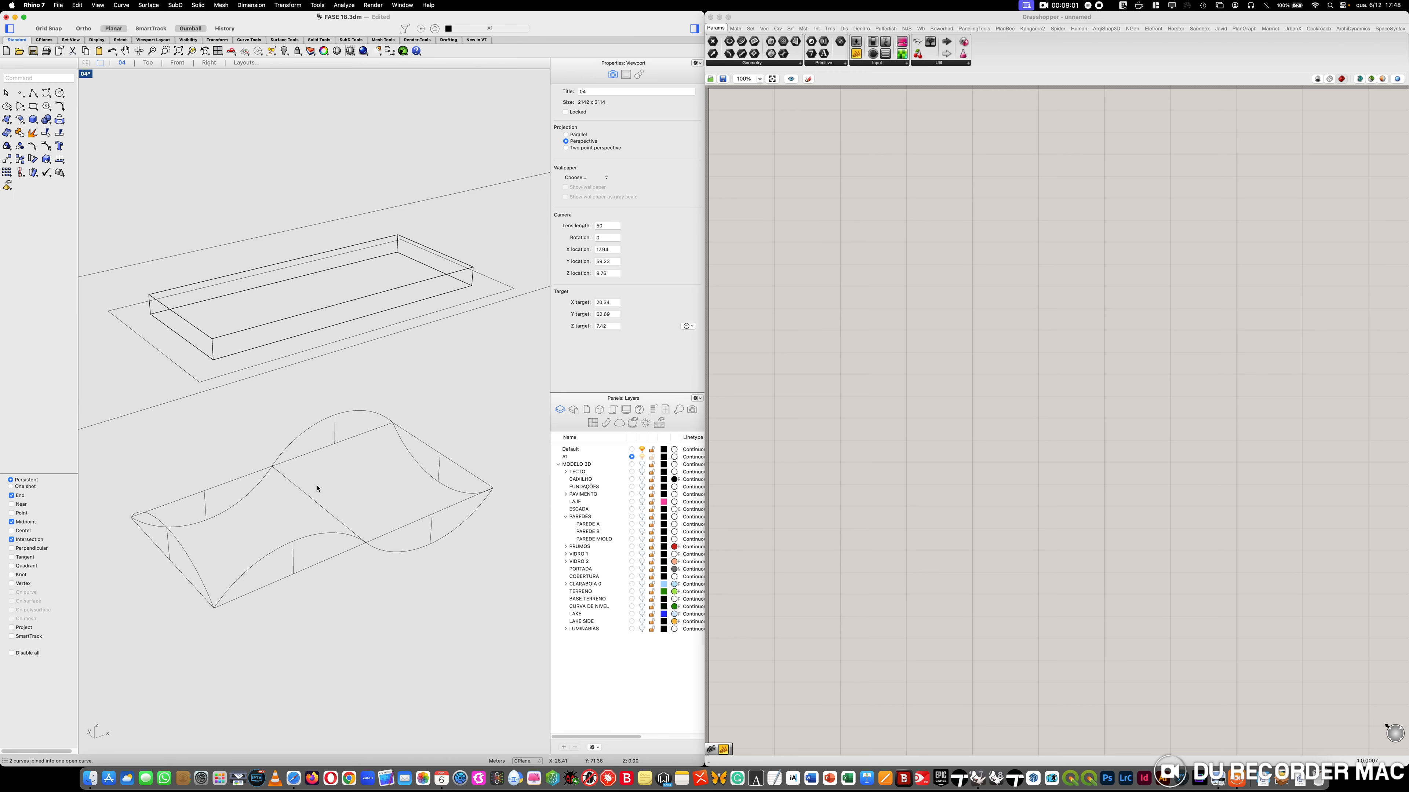
Following instruction 18.14, scale the front long edge's joined curve and the far short edge's arc by 0.5 about their shared corner
key(ctrl+Right)
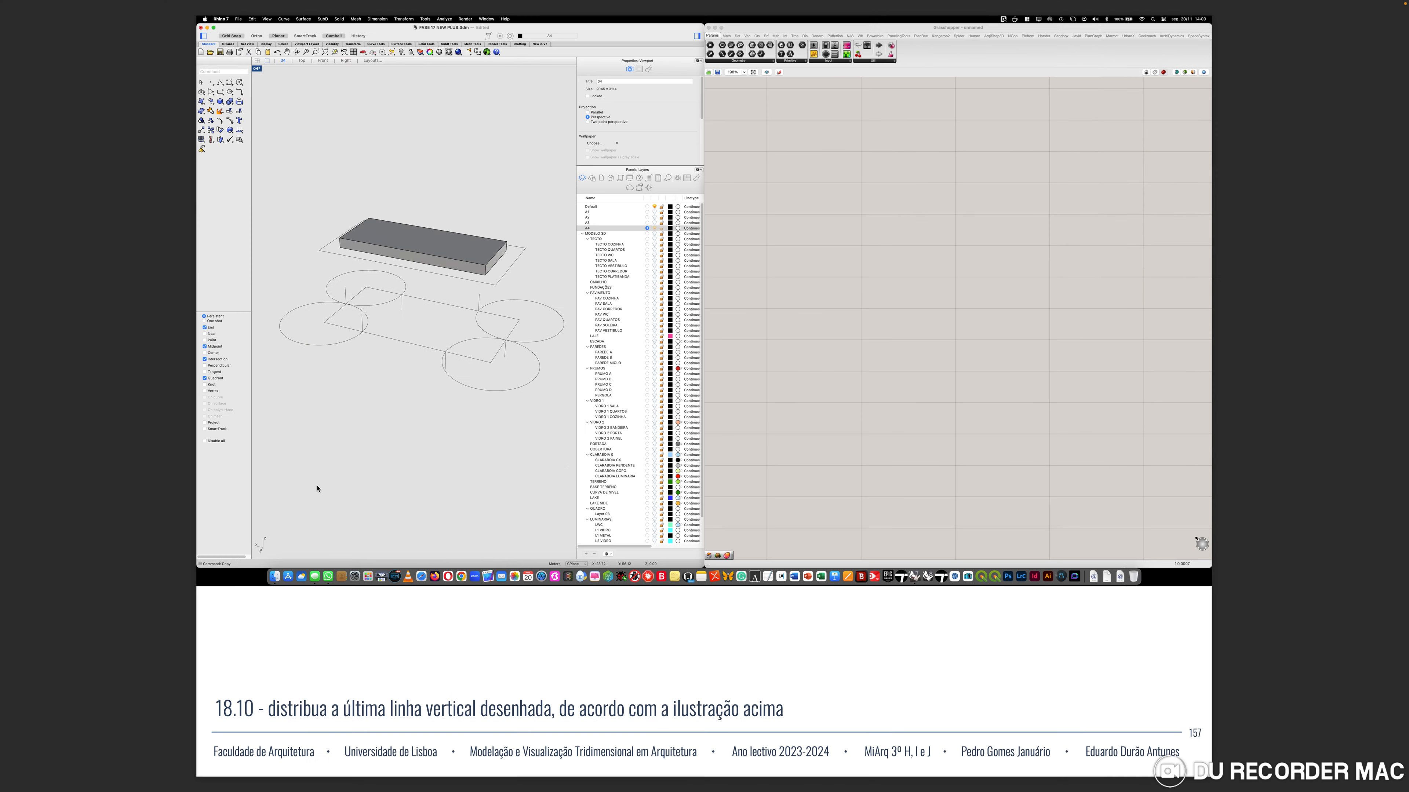
key(Right)
key(Right)
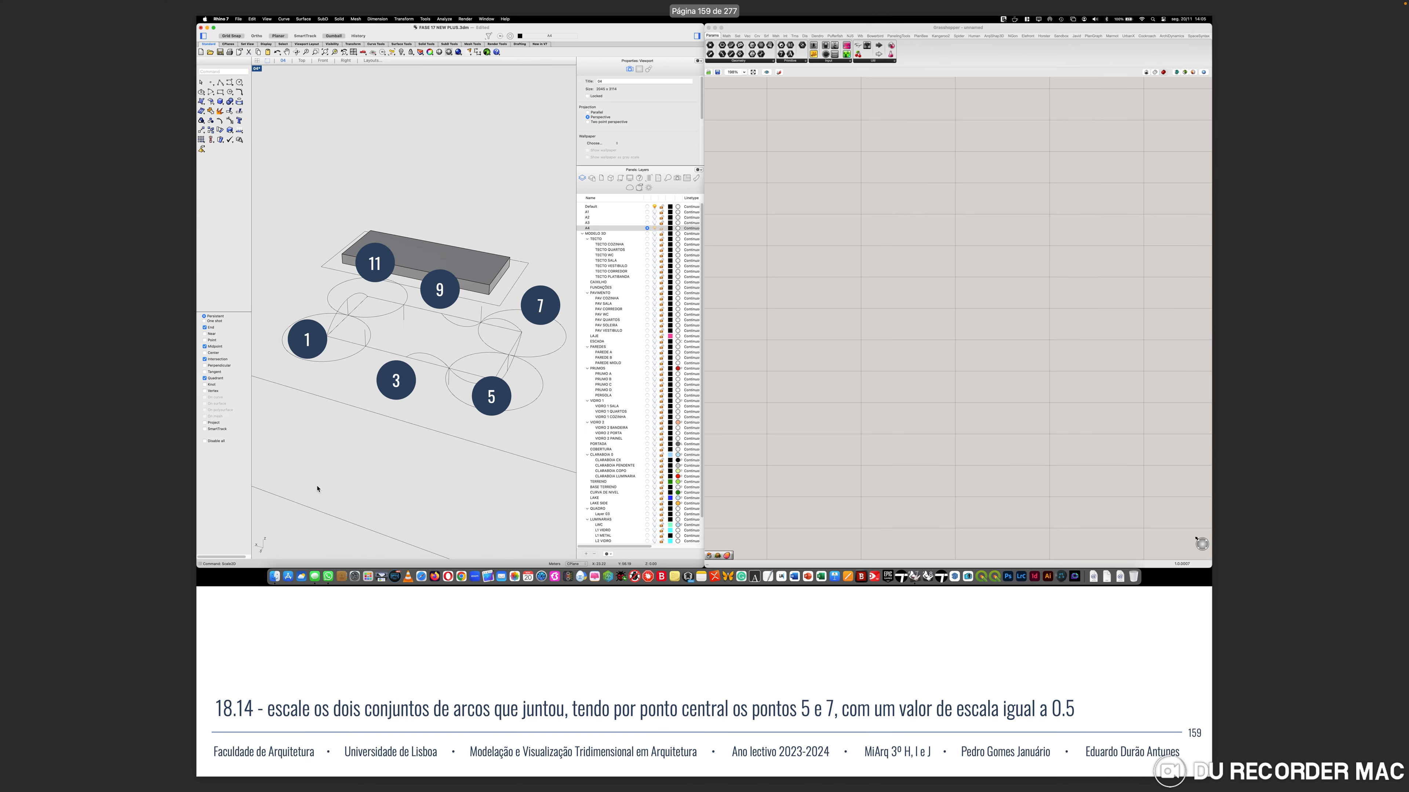
key(Left)
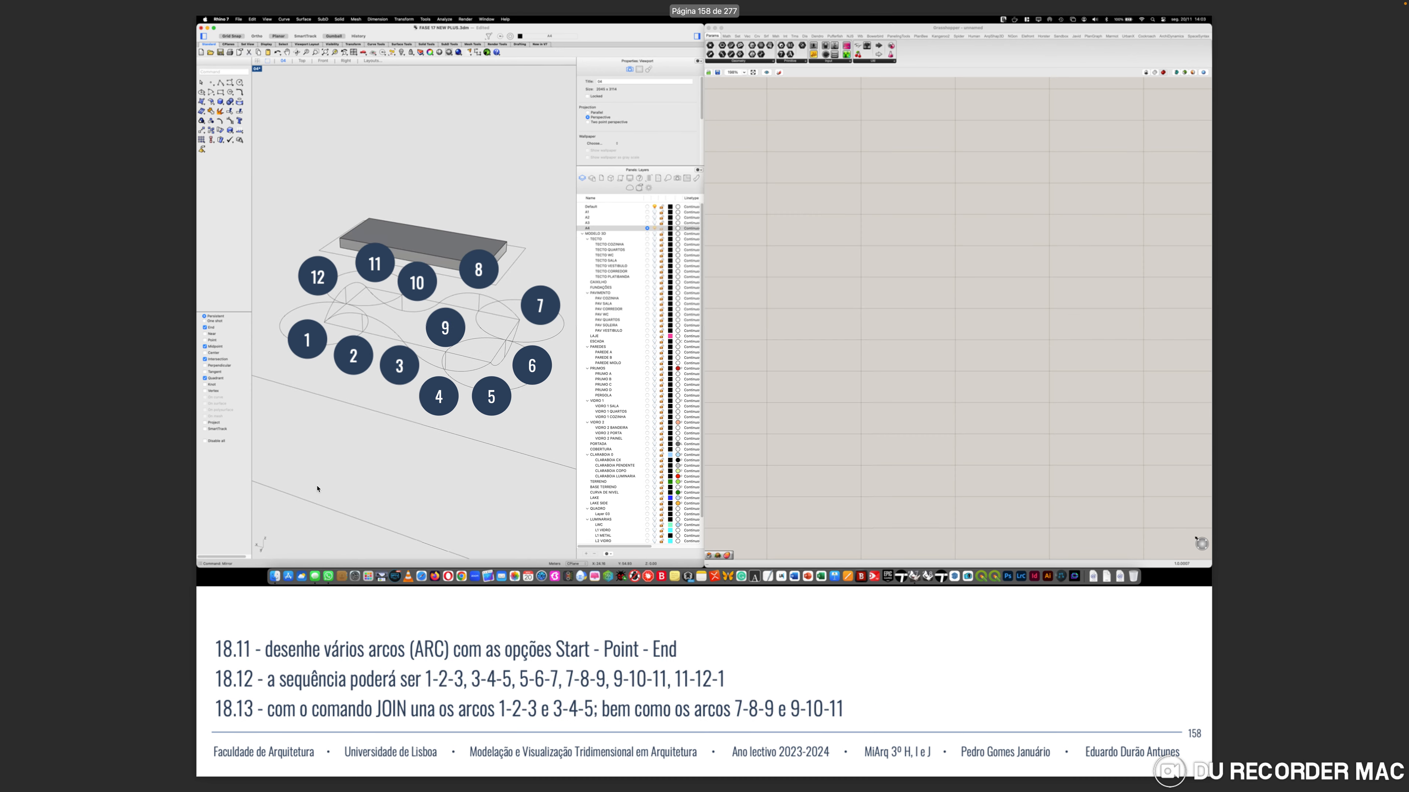
key(Right)
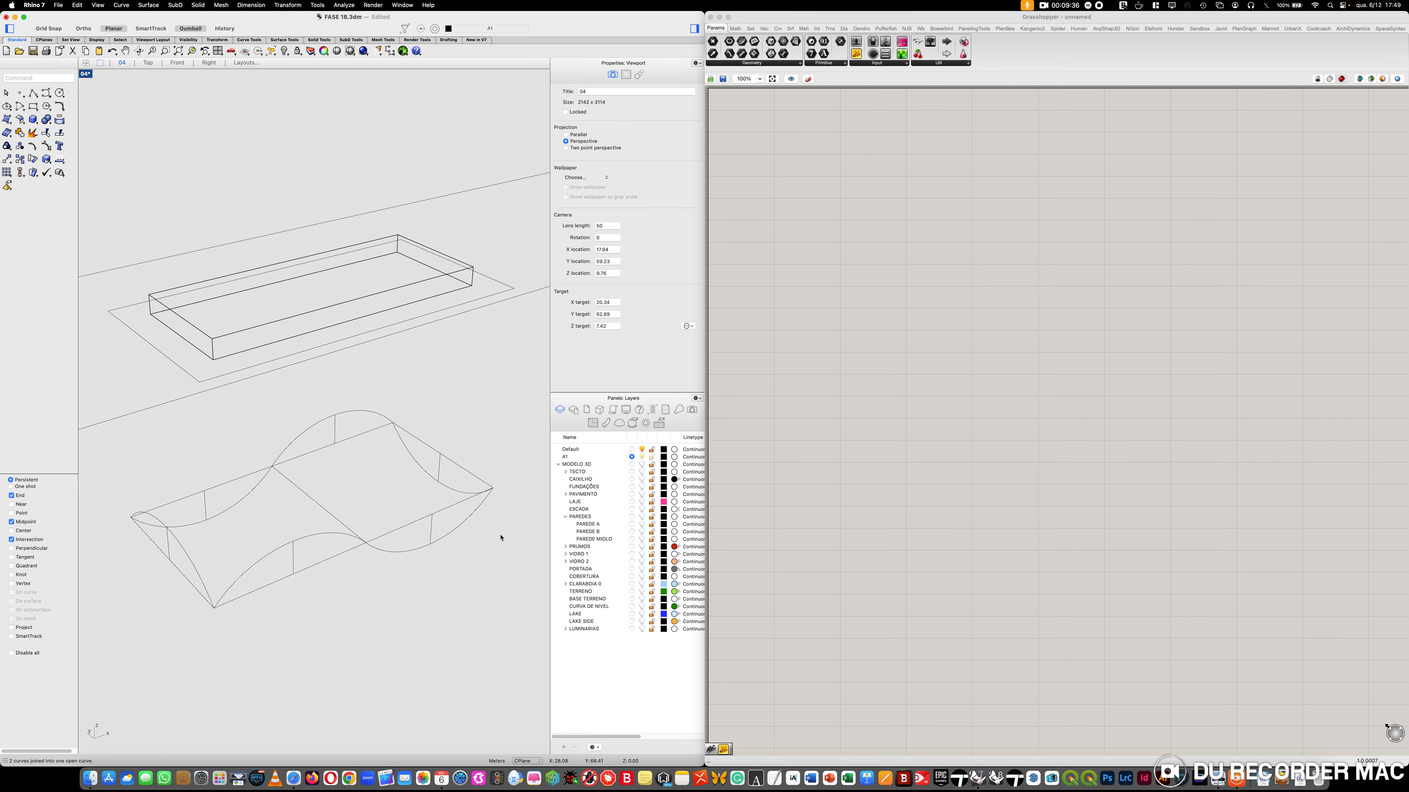
text(Scale)
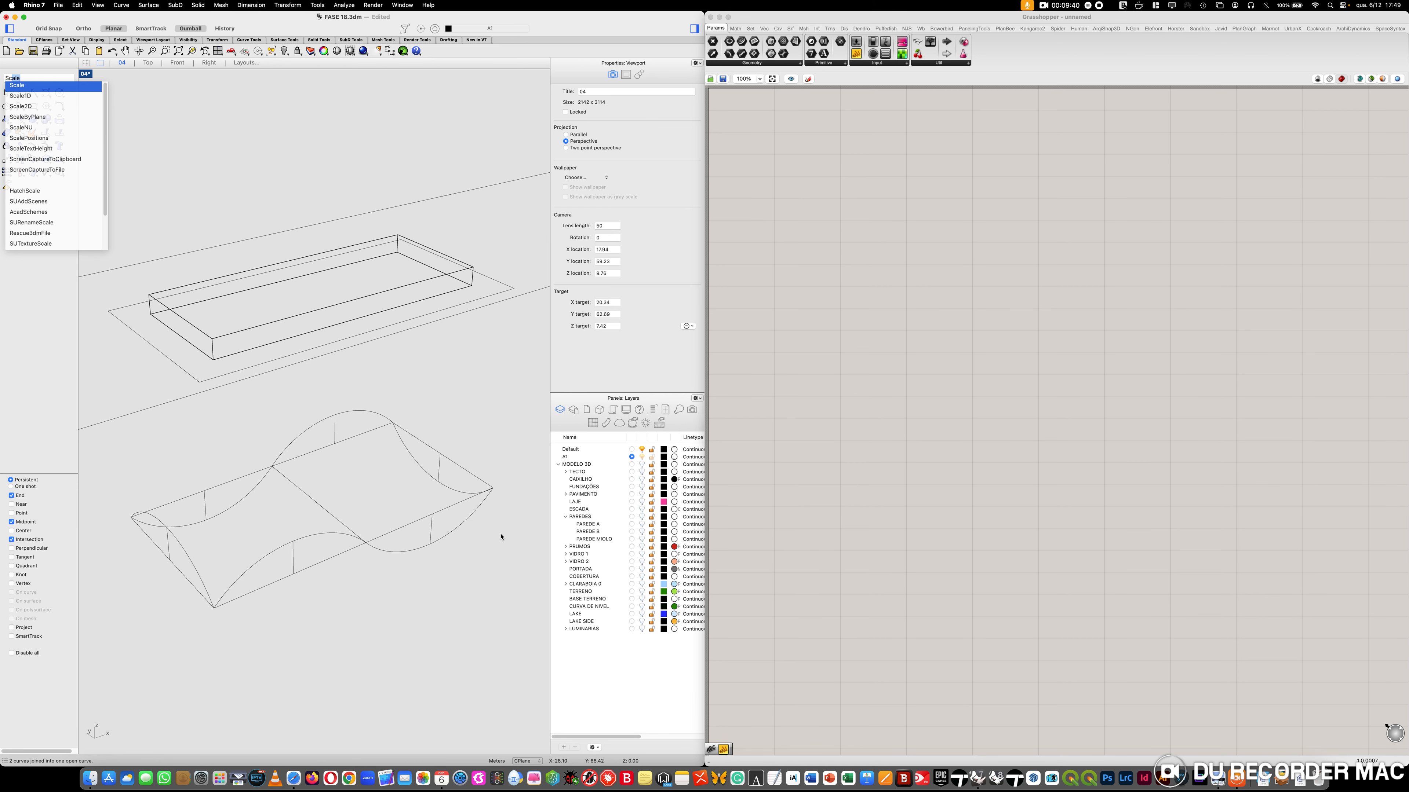
key(Return)
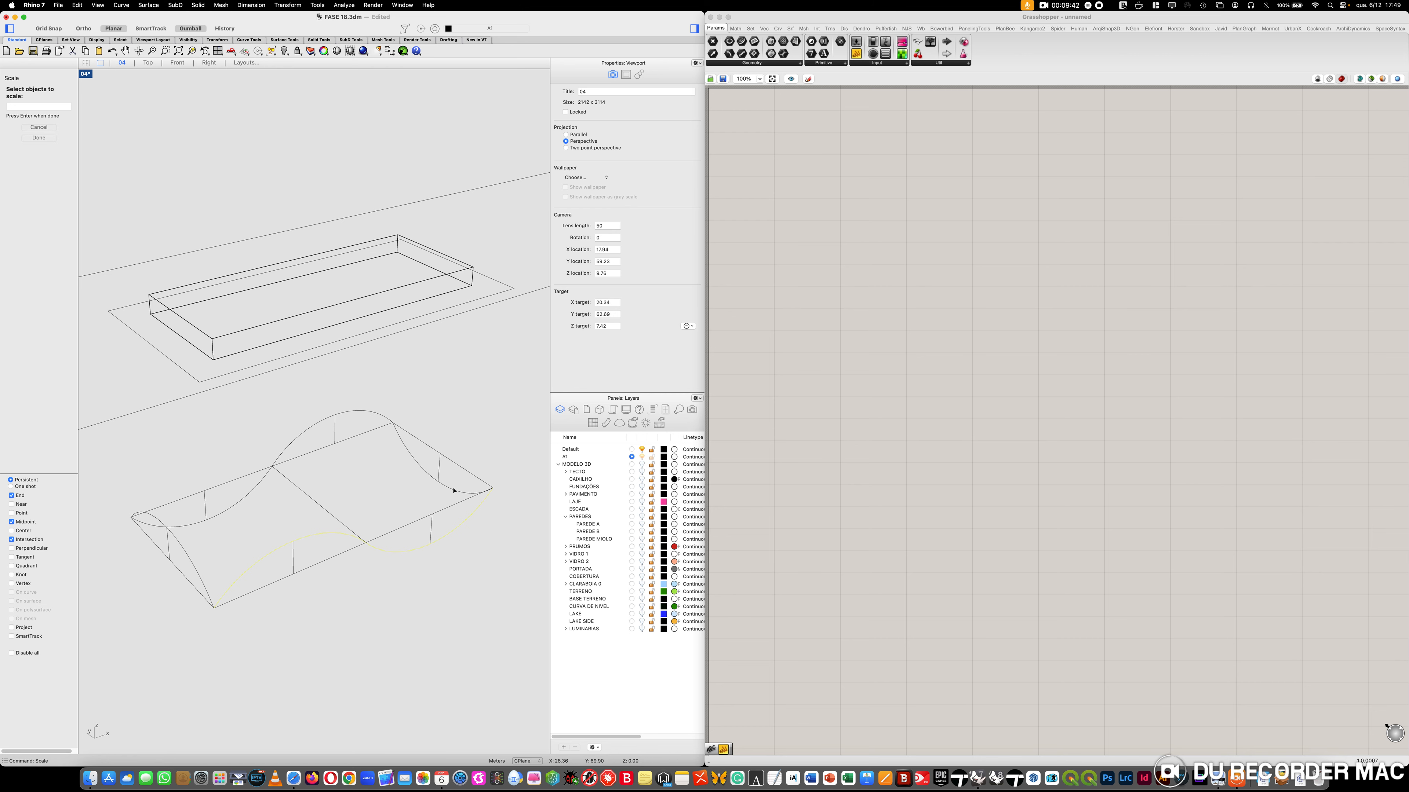
click(454, 490)
key(Return)
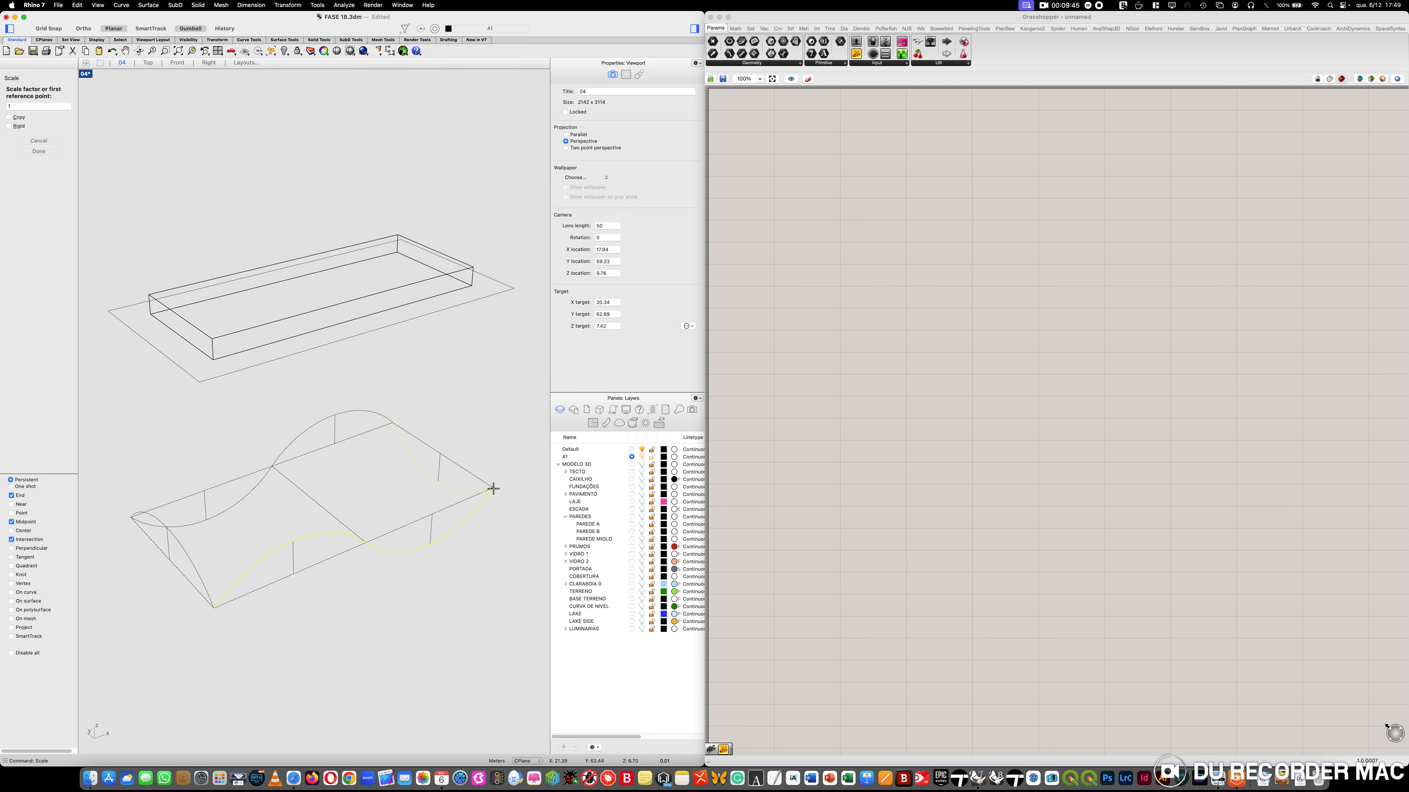
text(0.5)
key(Return)
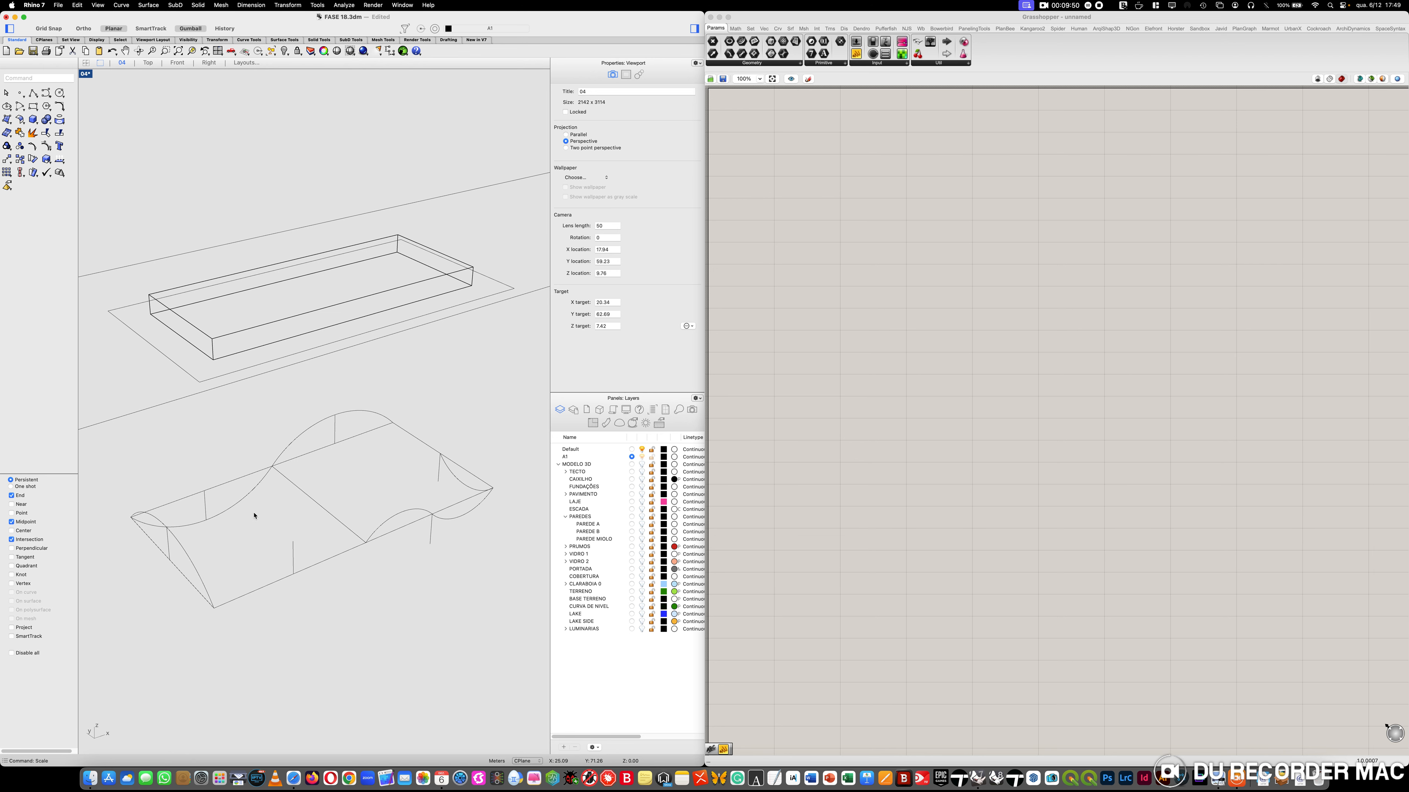
Scale the back long edge's joined curve by 0.5 about its end at the near short edge's corner
key(Return)
click(225, 507)
key(Return)
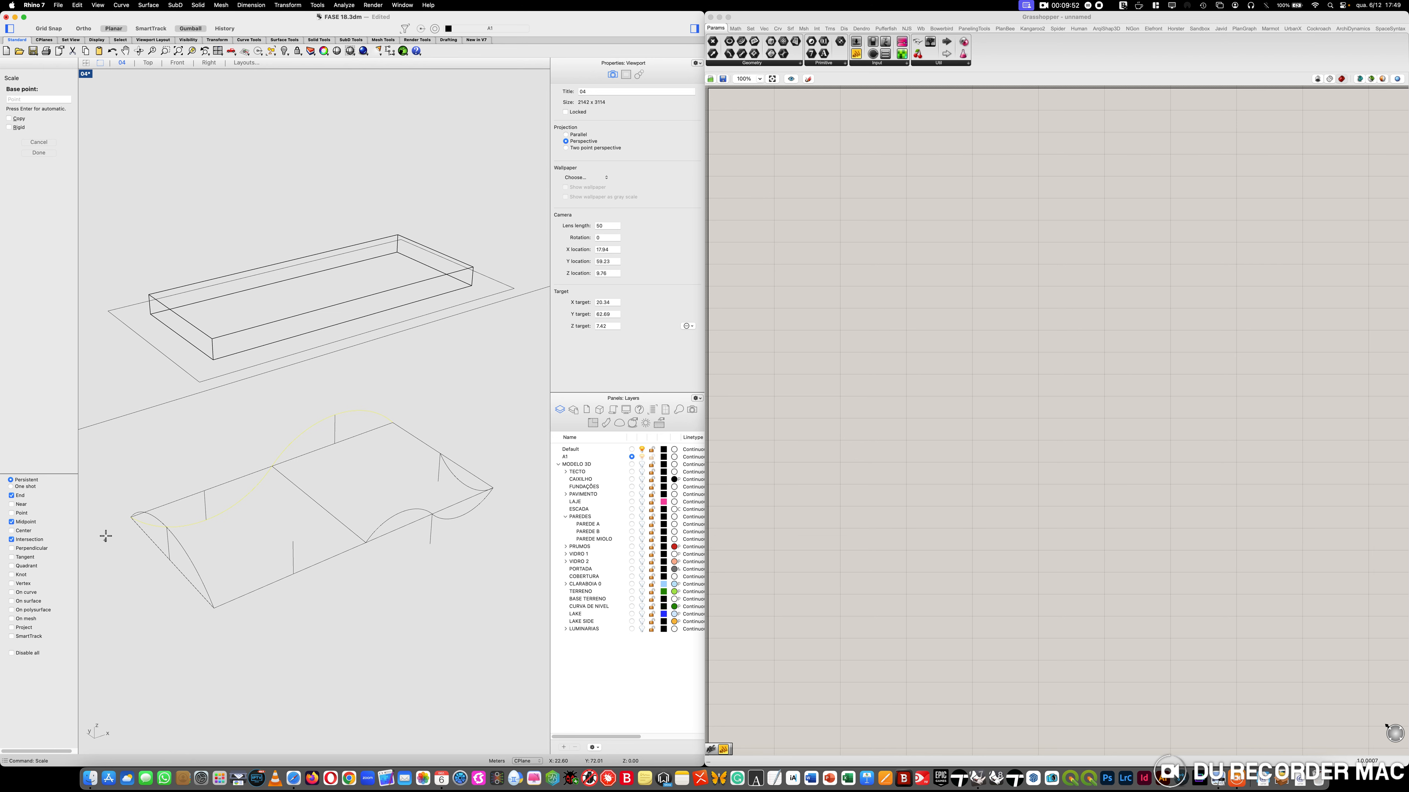
text(.)
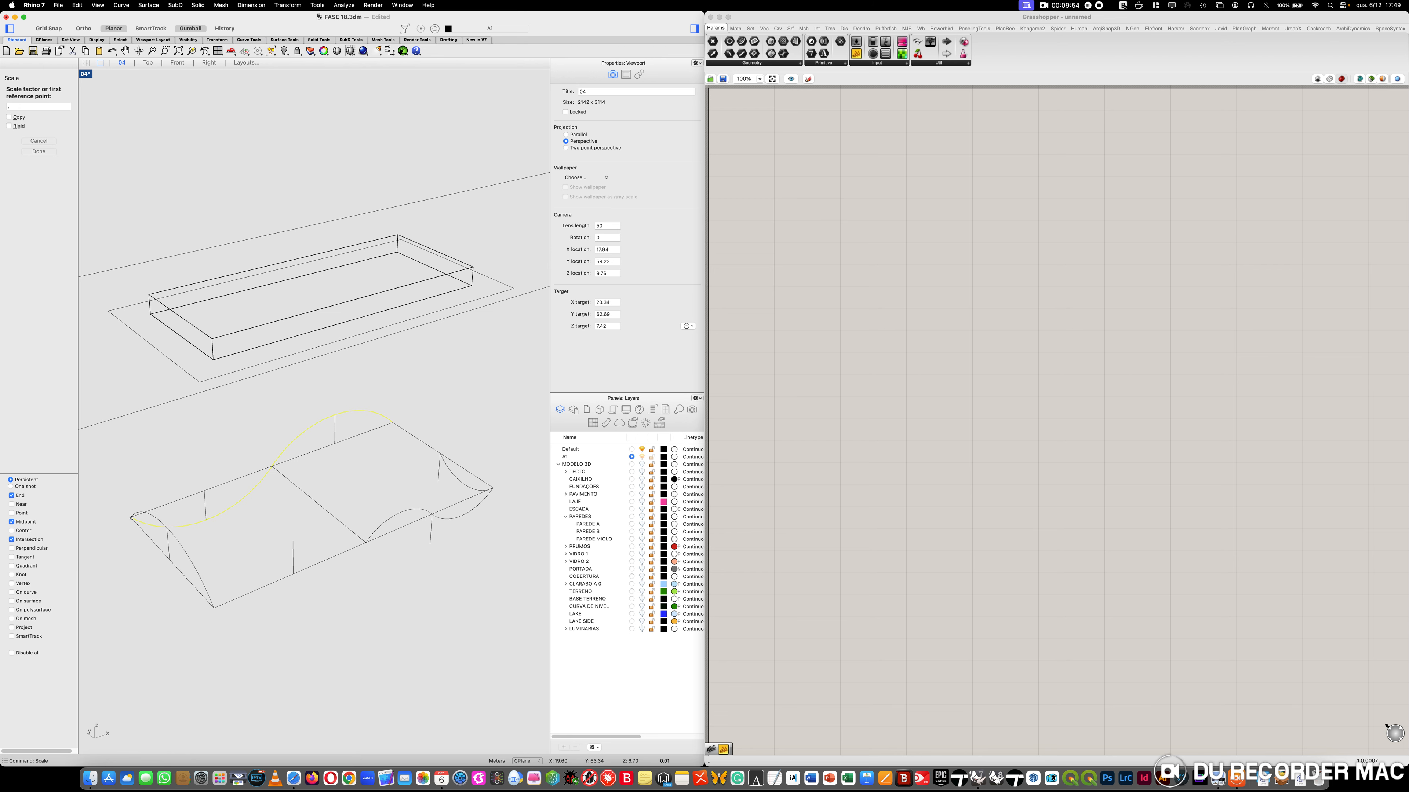
text(5)
key(Return)
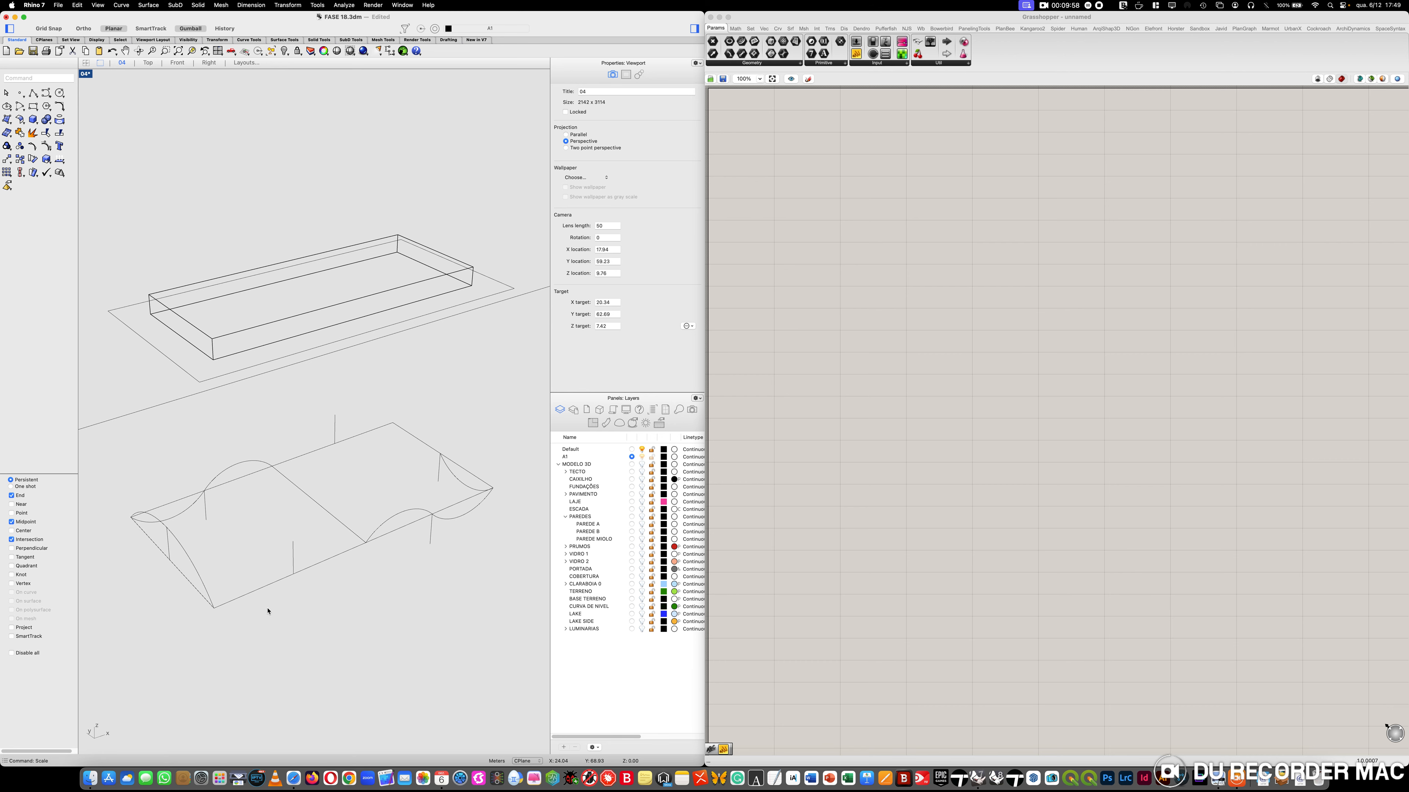
Copy the near short edge's arc from its front corner to the midpoint of the far short edge
text(Copy)
key(Return)
click(207, 591)
key(Return)
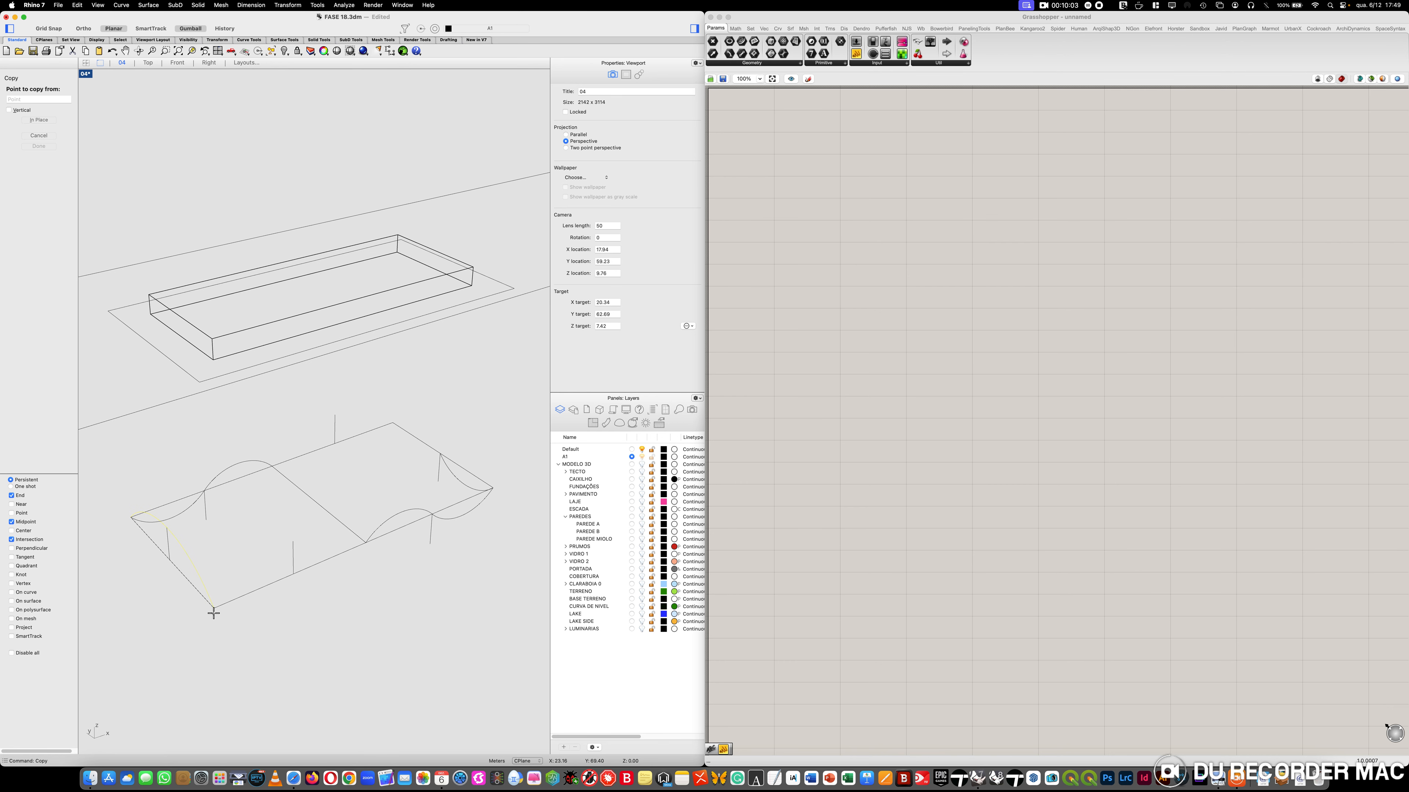
click(214, 607)
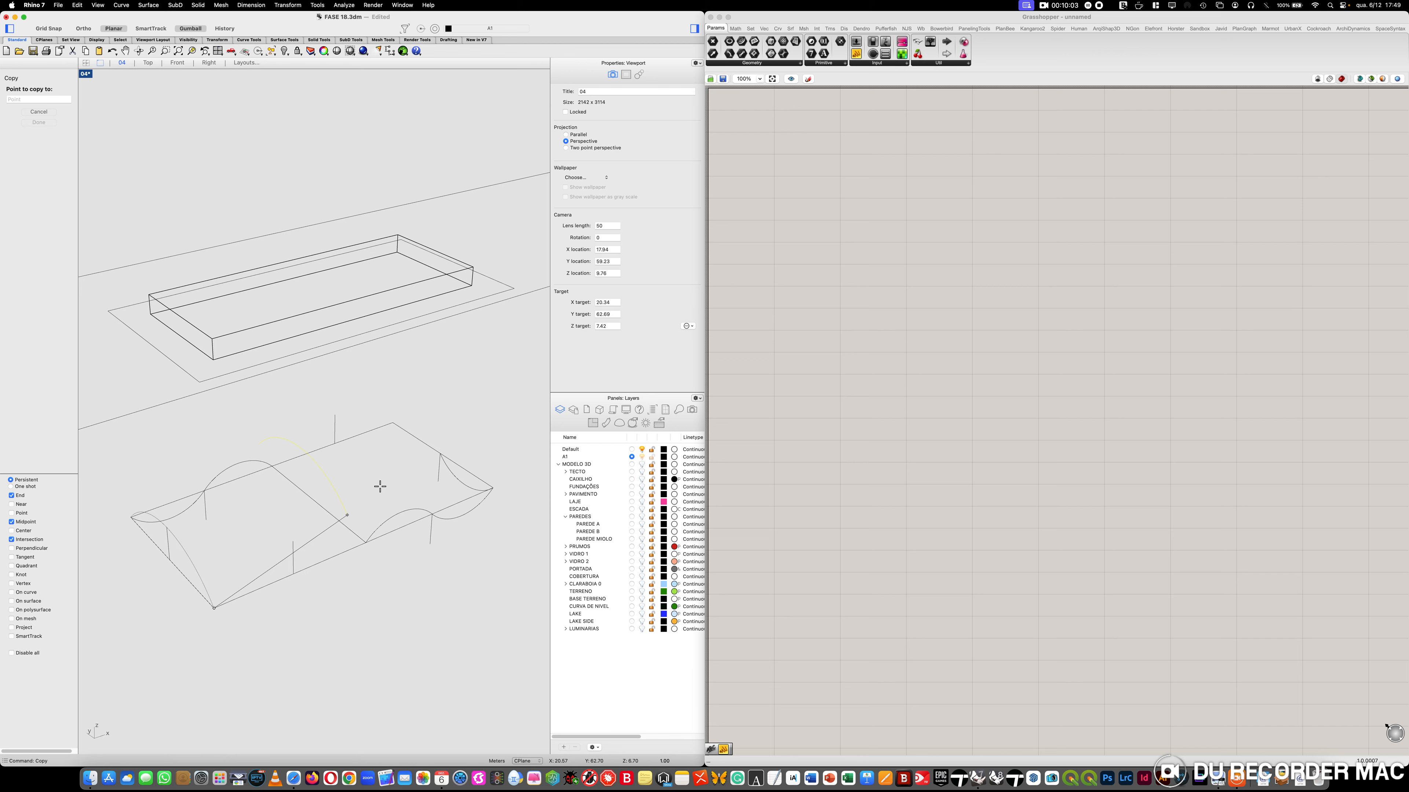
click(440, 455)
key(Return)
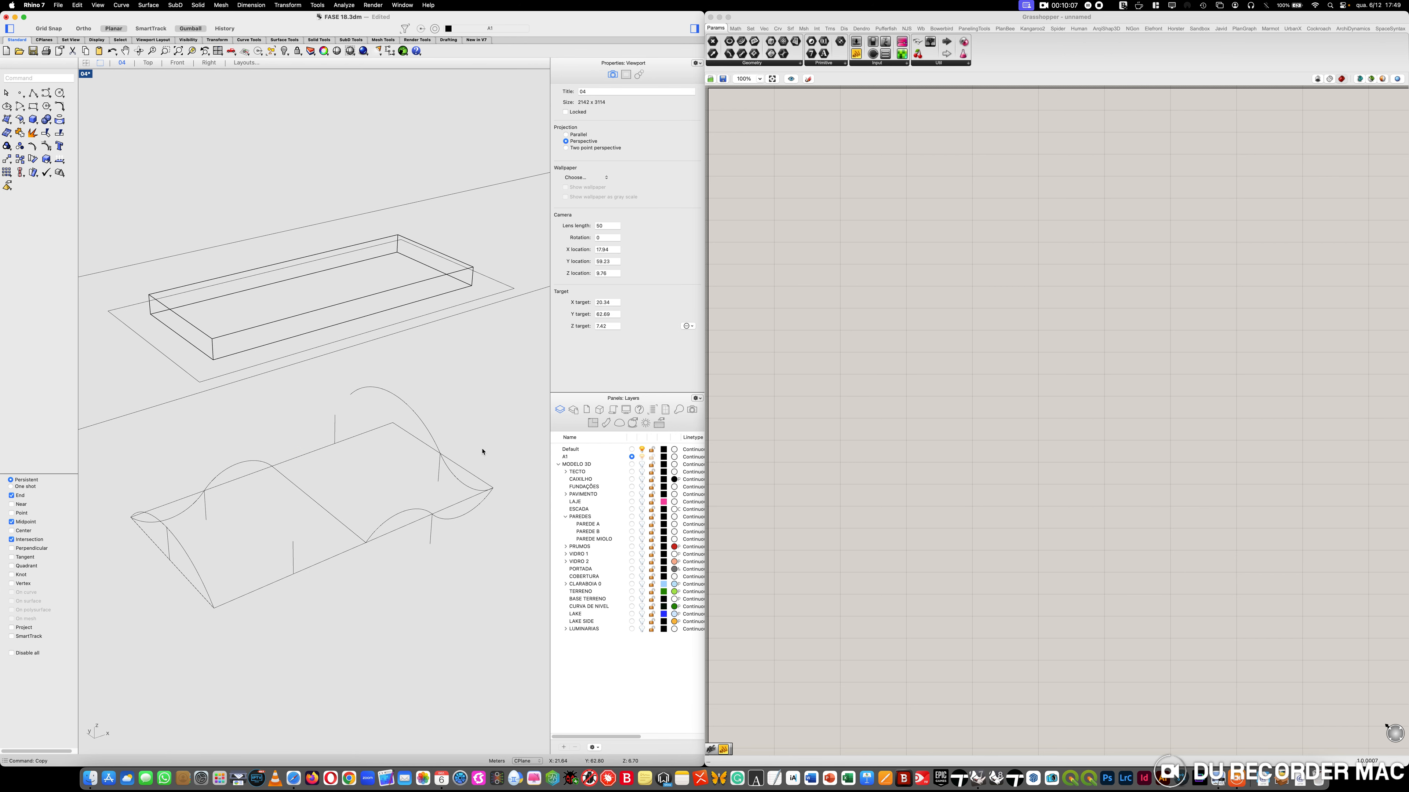
Scale the copied arc to half size about the far short edge's midpoint and join it to the hanging arc there
text(scale)
key(Return)
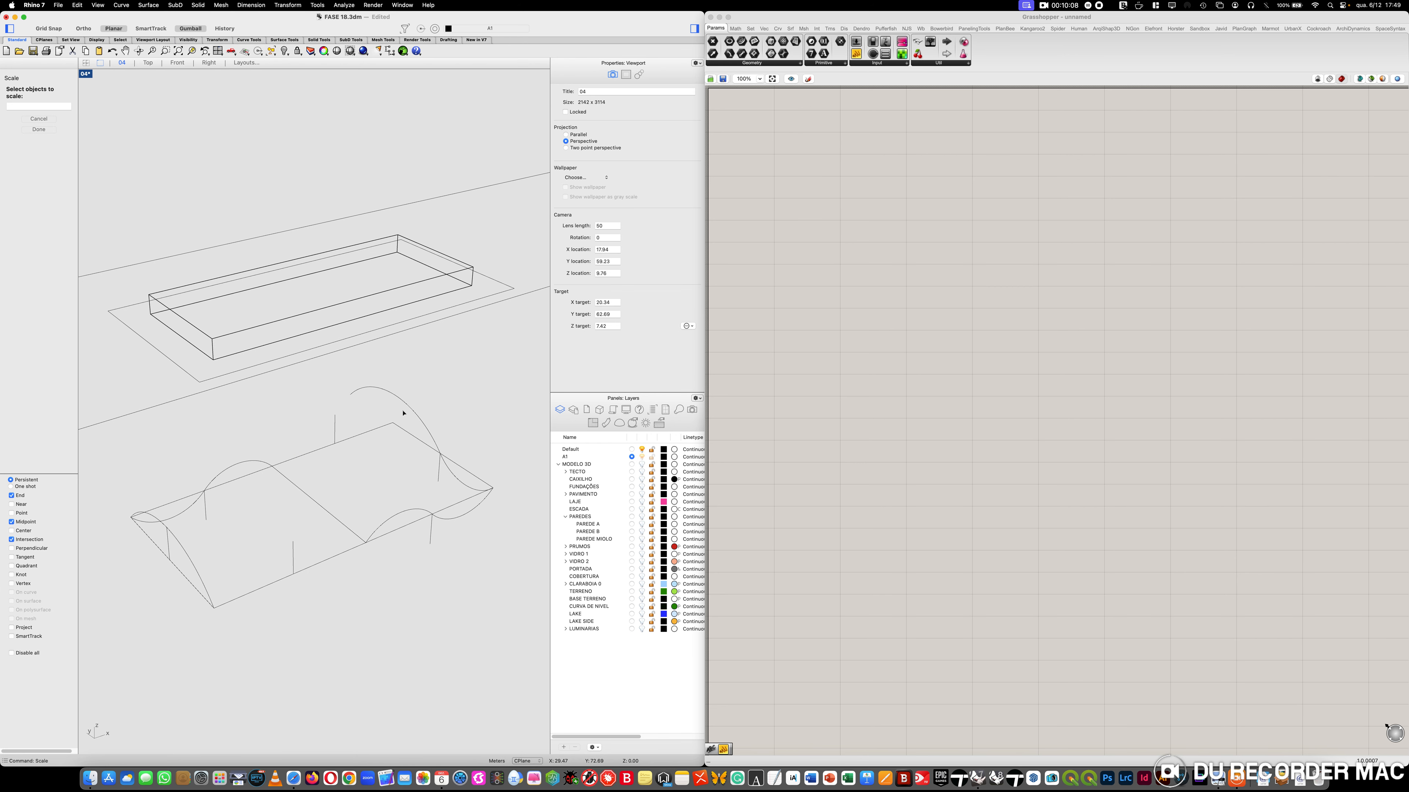
click(439, 456)
key(Return)
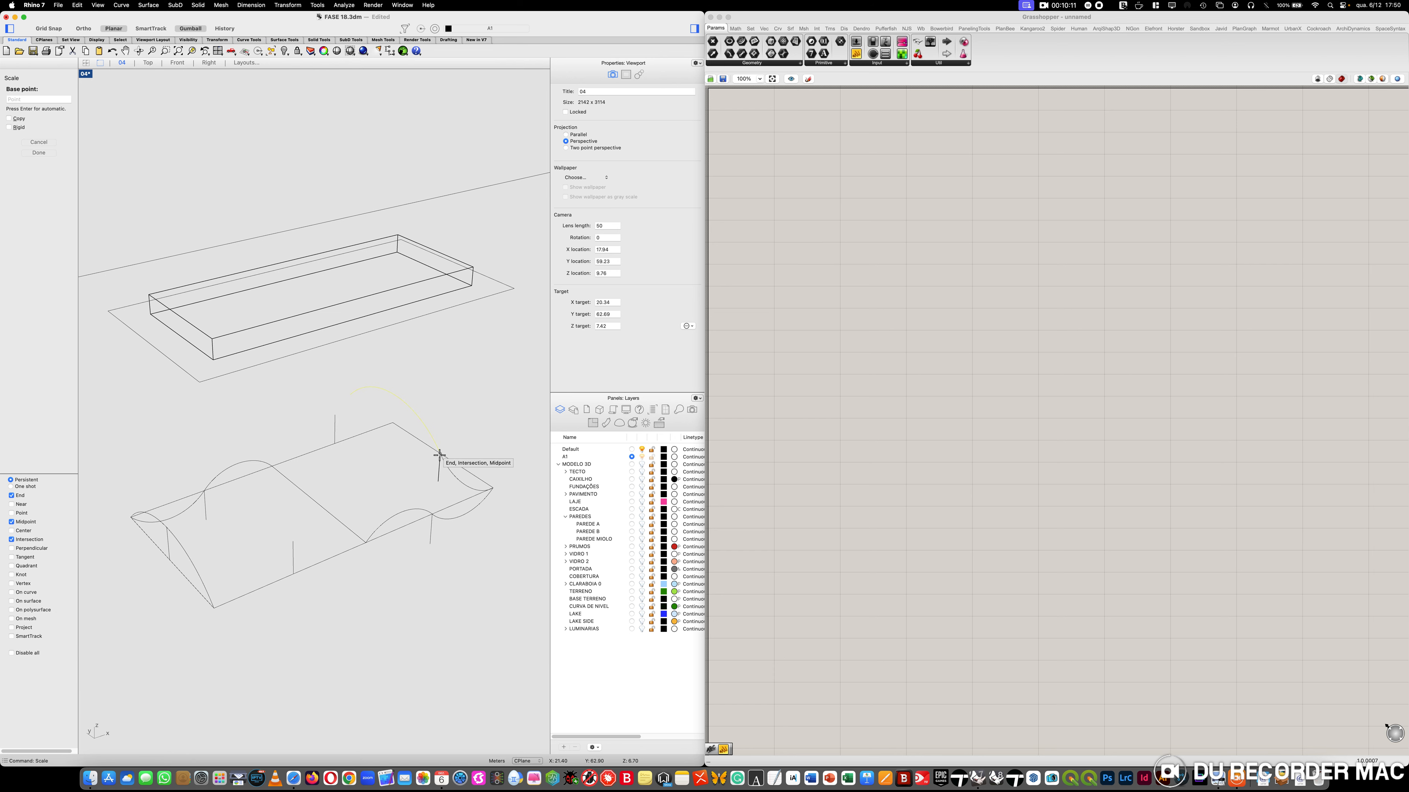
click(439, 455)
key(Return)
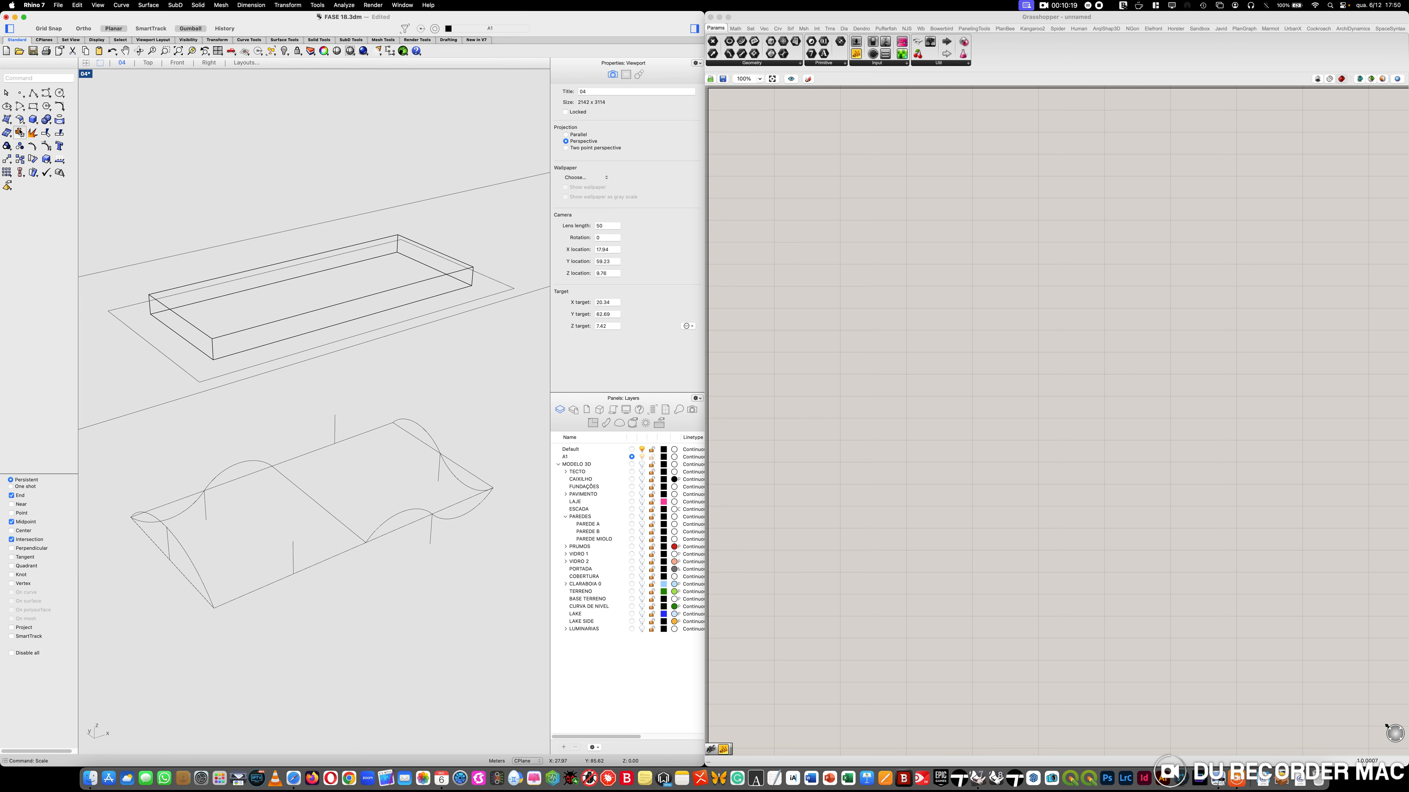
key(super+j)
click(443, 464)
Copy the front long edge's half-size curve from the edge's midpoint to its near corner
text(Copy)
key(Return)
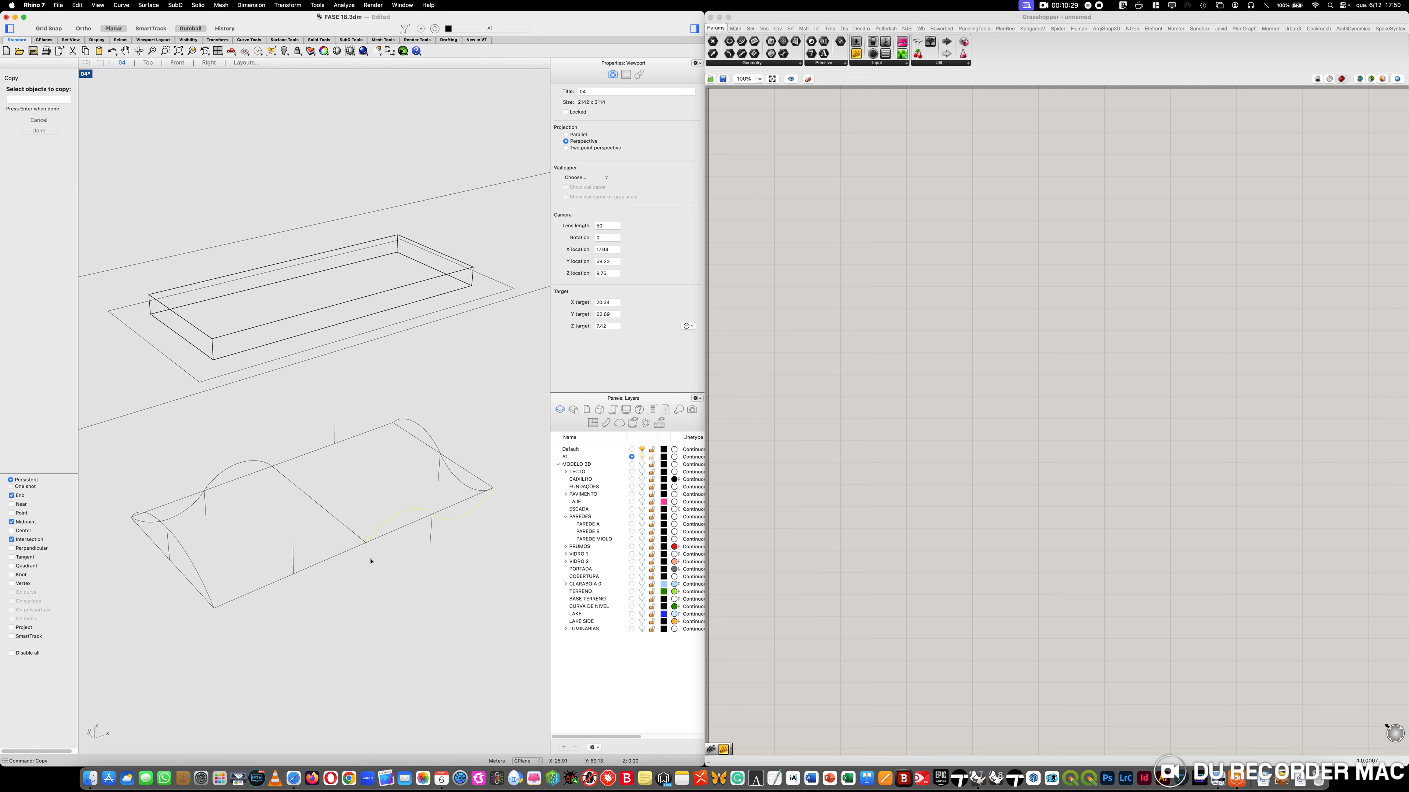
key(Return)
click(365, 542)
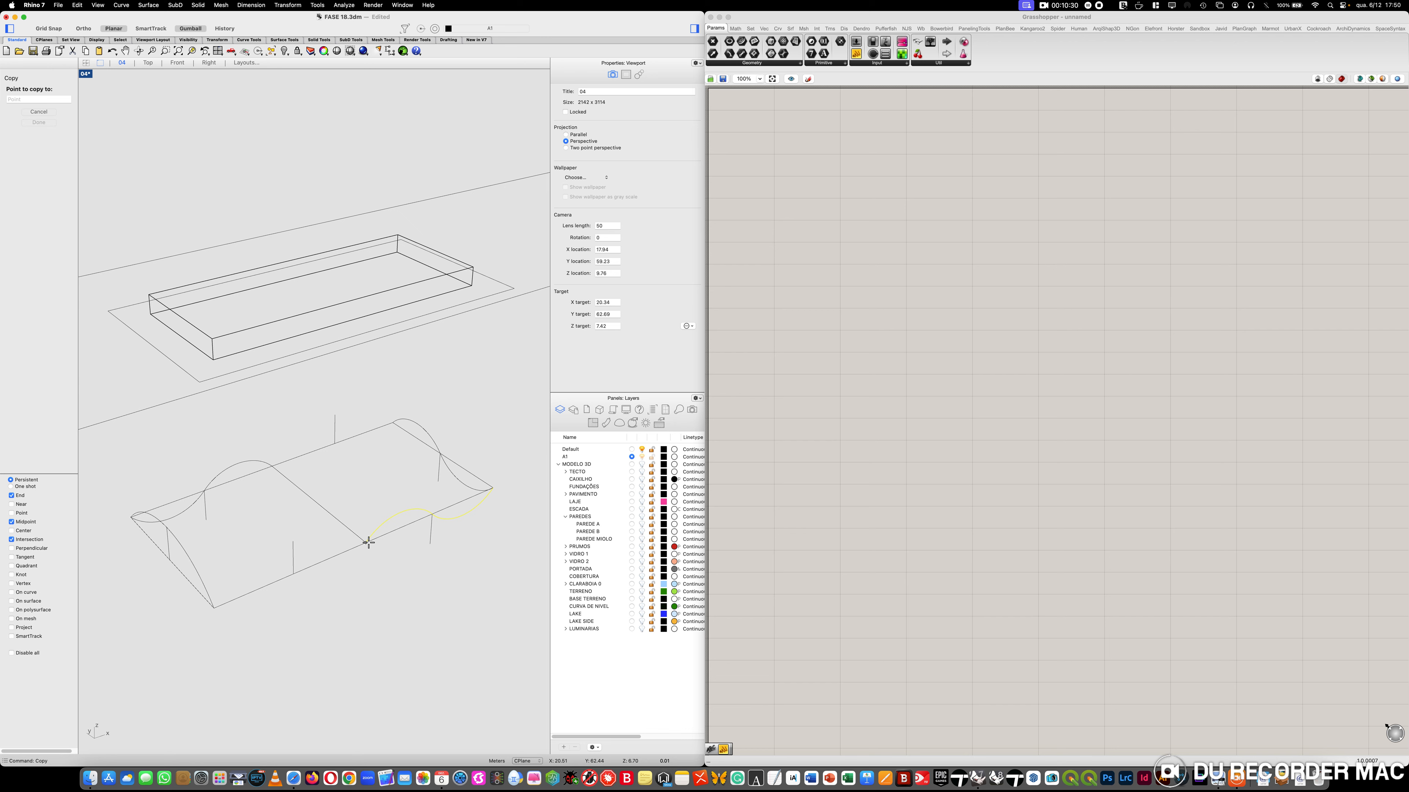
click(216, 608)
key(Return)
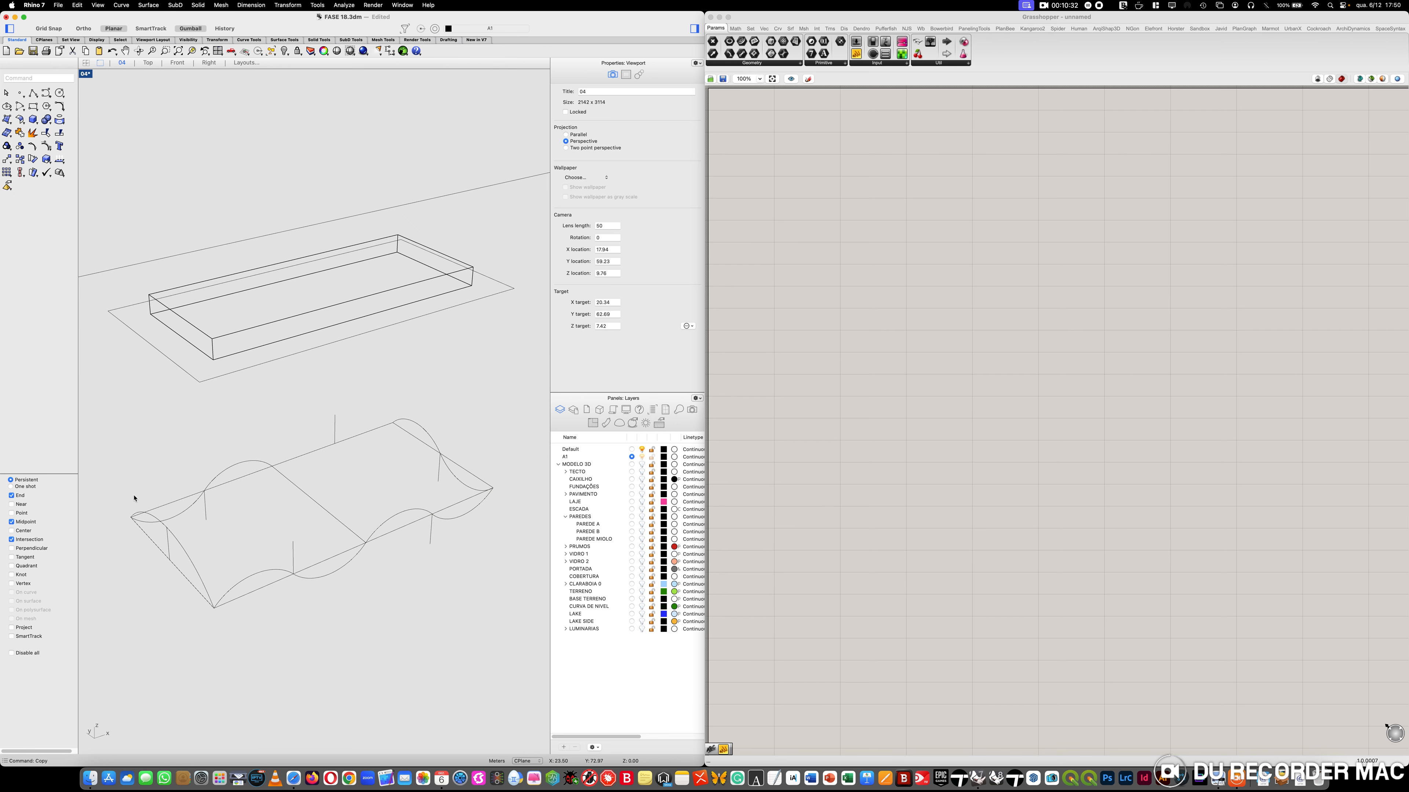
Copy the back long edge's half-size curve from its near corner to the edge's midpoint
key(Return)
click(177, 513)
key(Return)
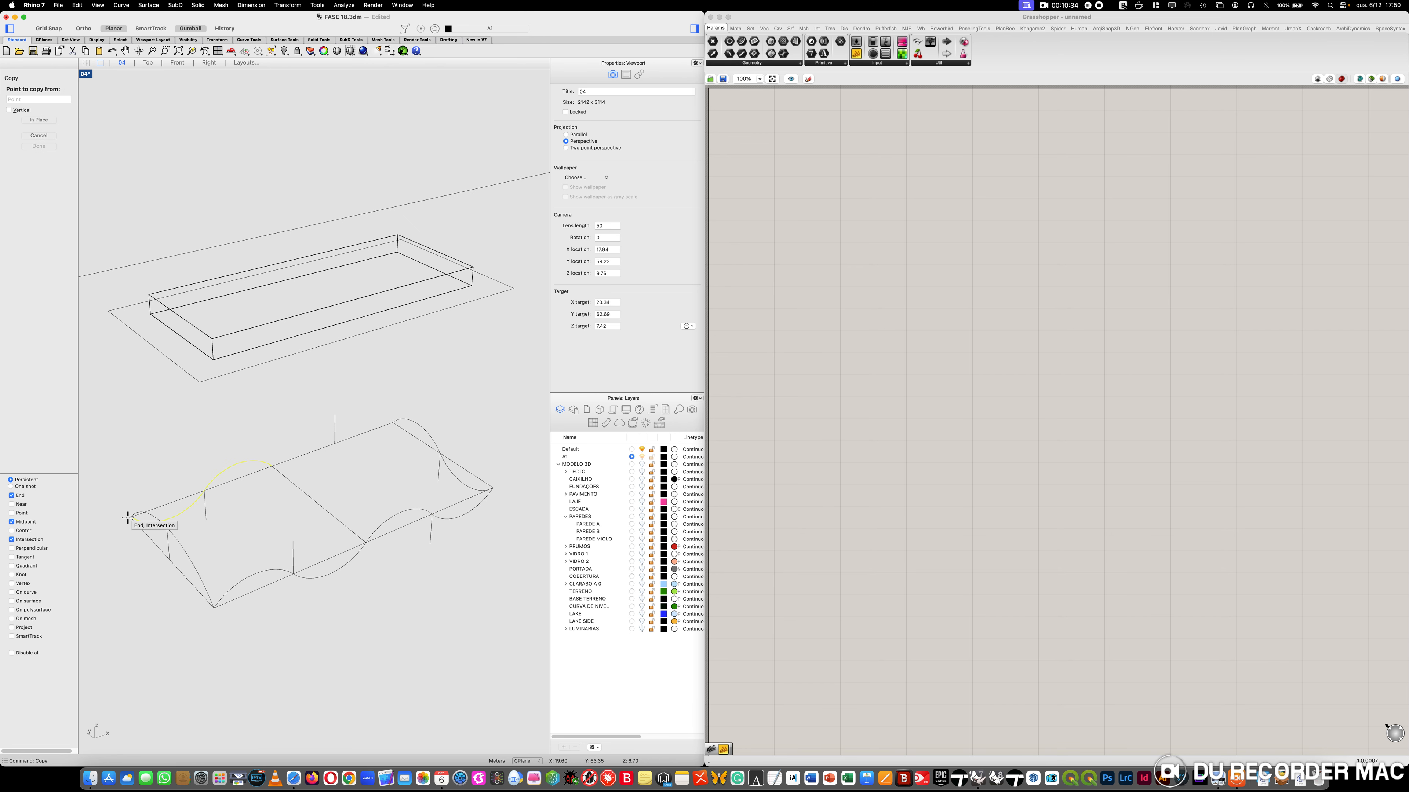
click(128, 517)
click(275, 469)
key(Return)
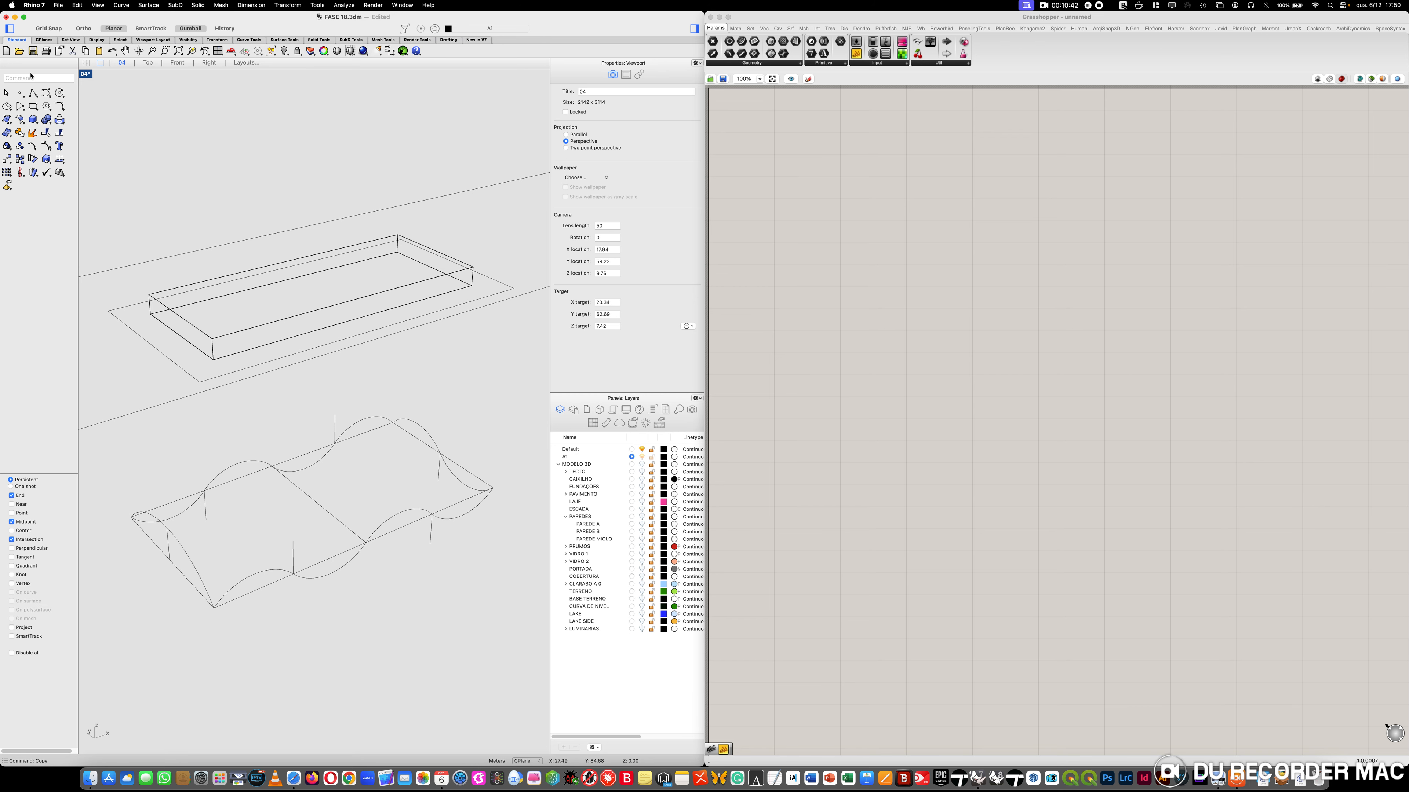
Join the two half-size curves along each long edge into one continuous wavy curve per side
click(22, 134)
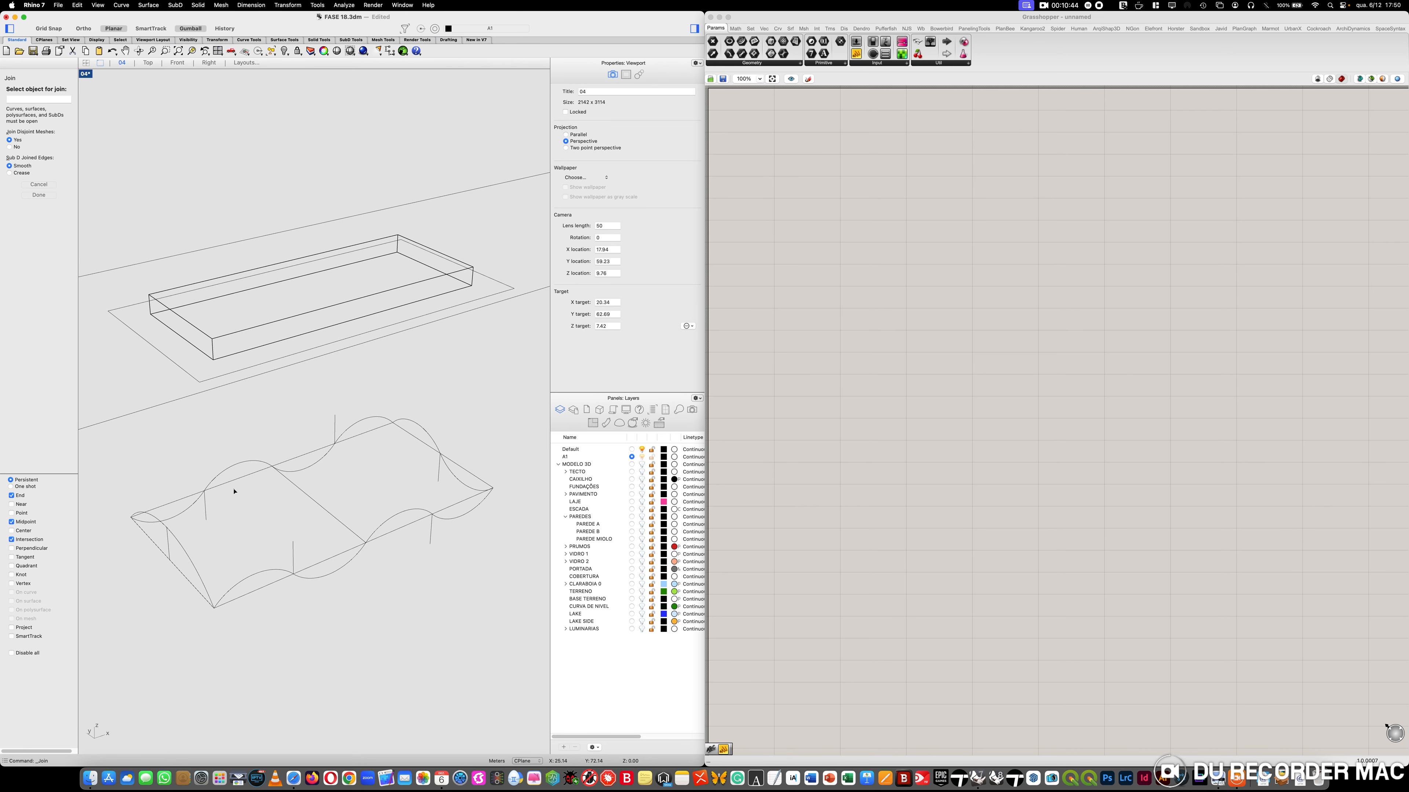
click(232, 468)
click(293, 472)
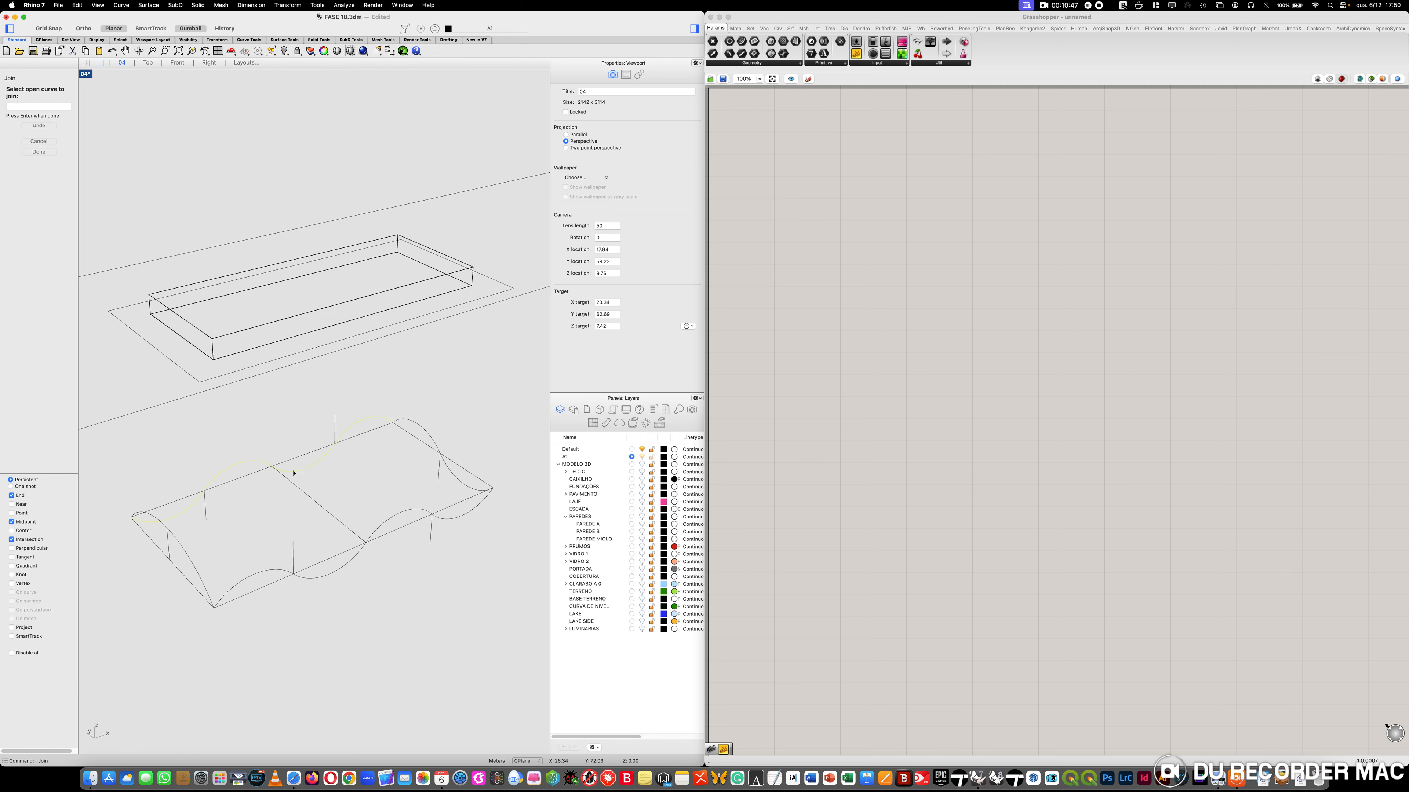
key(Return)
key(Return)
click(442, 465)
key(Escape)
key(Return)
click(470, 512)
click(351, 560)
key(Return)
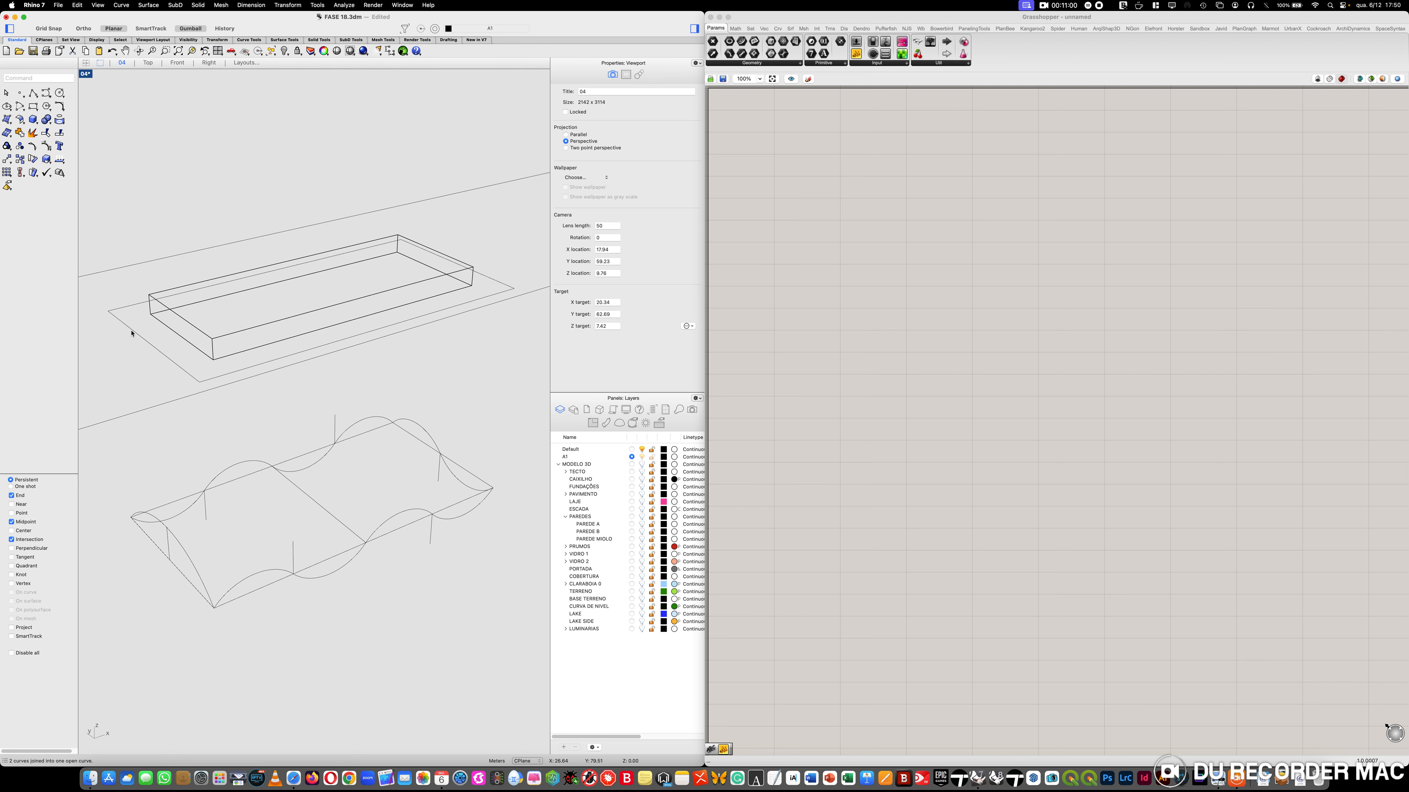
Create a planar surface from the large rectangle around the base of the upper box
click(149, 5)
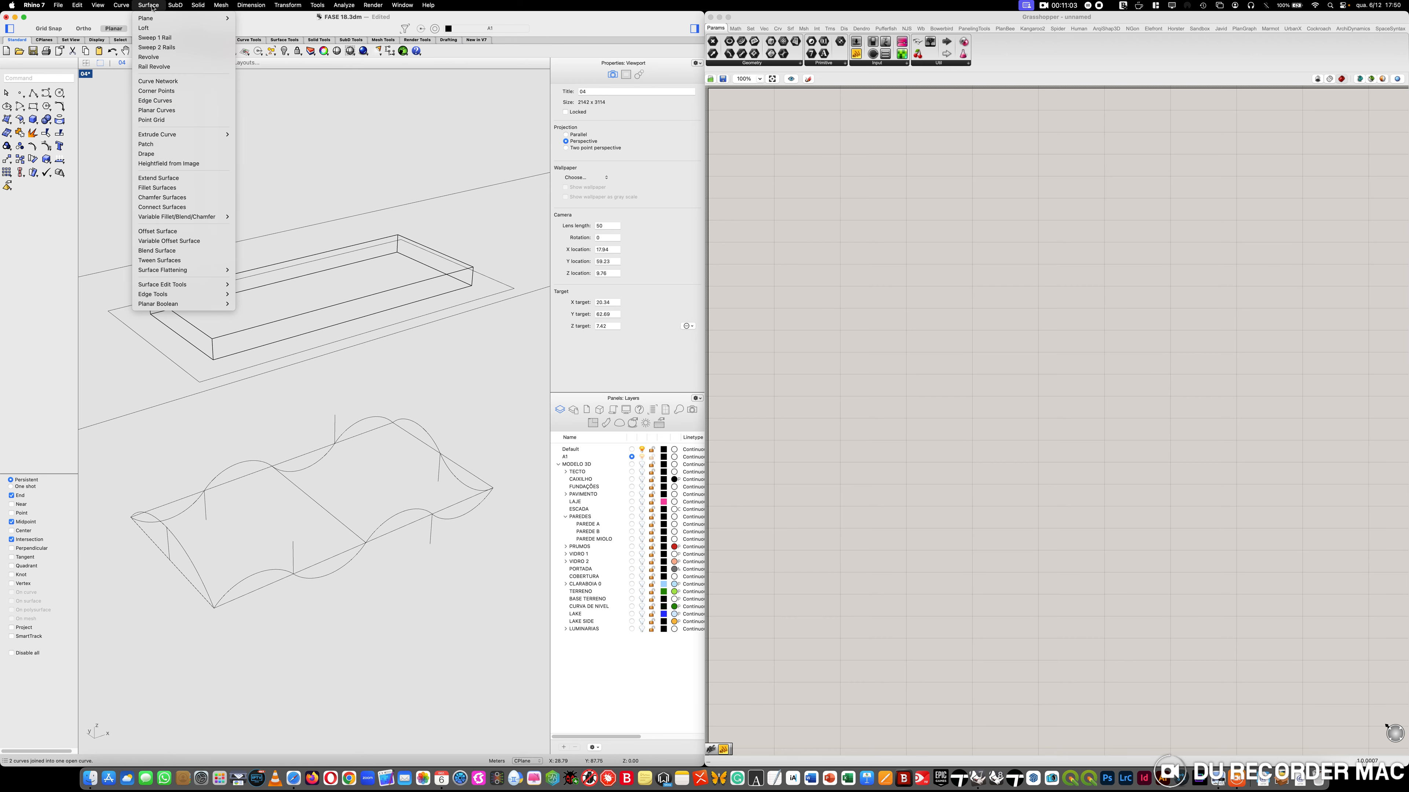
click(193, 113)
click(183, 371)
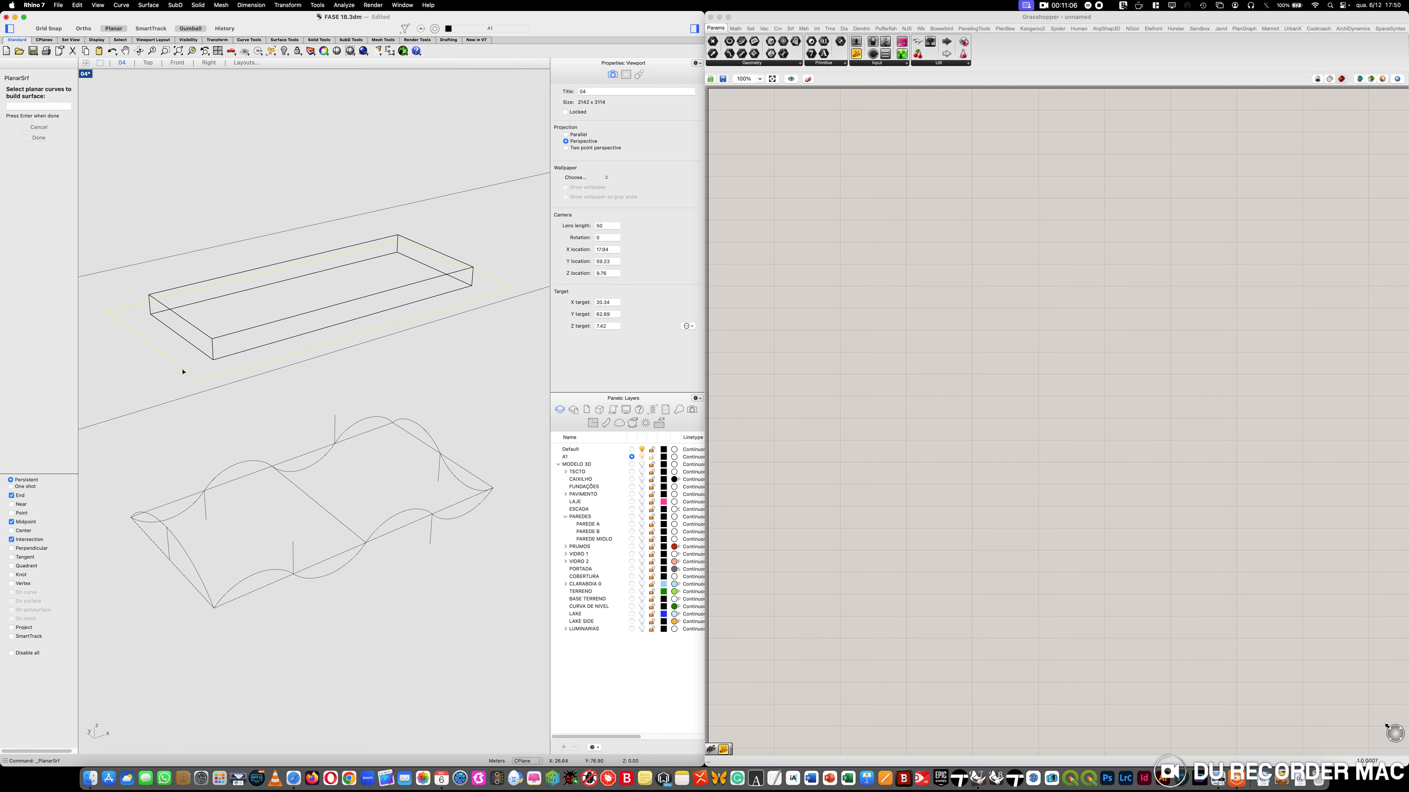
key(Return)
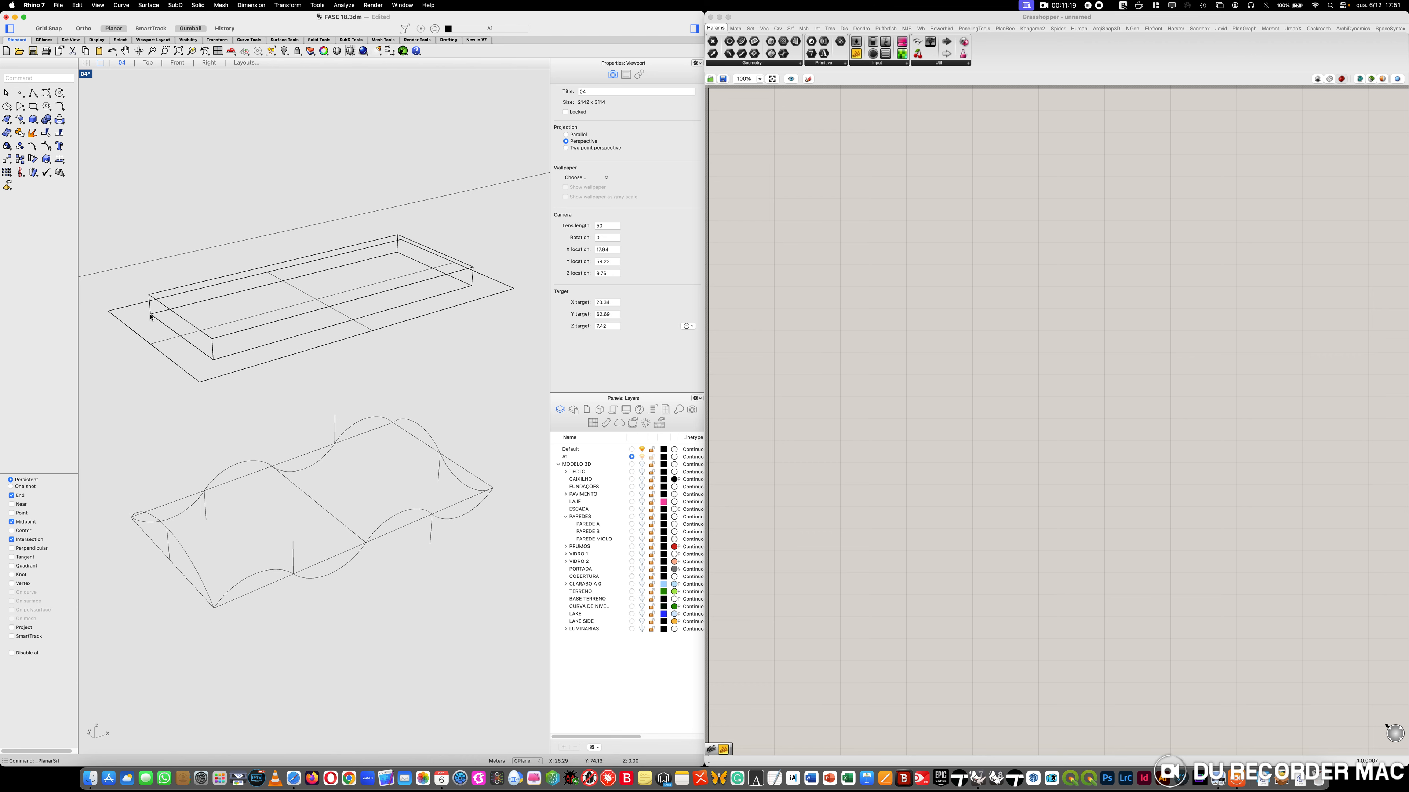
Try a two-rail sweep along the long-edge curves with both short-edge curves as sections, and delete the resulting surface
click(148, 5)
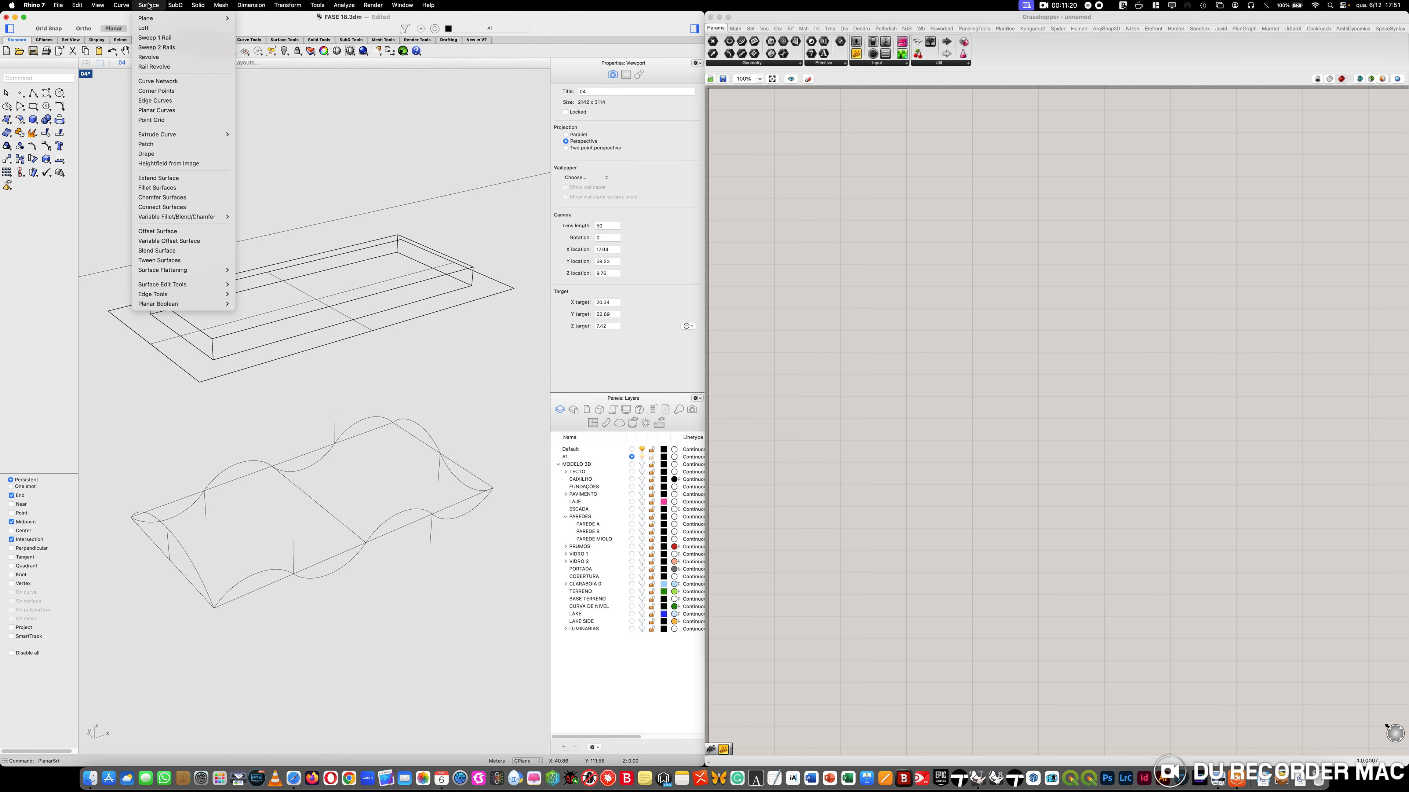
click(182, 49)
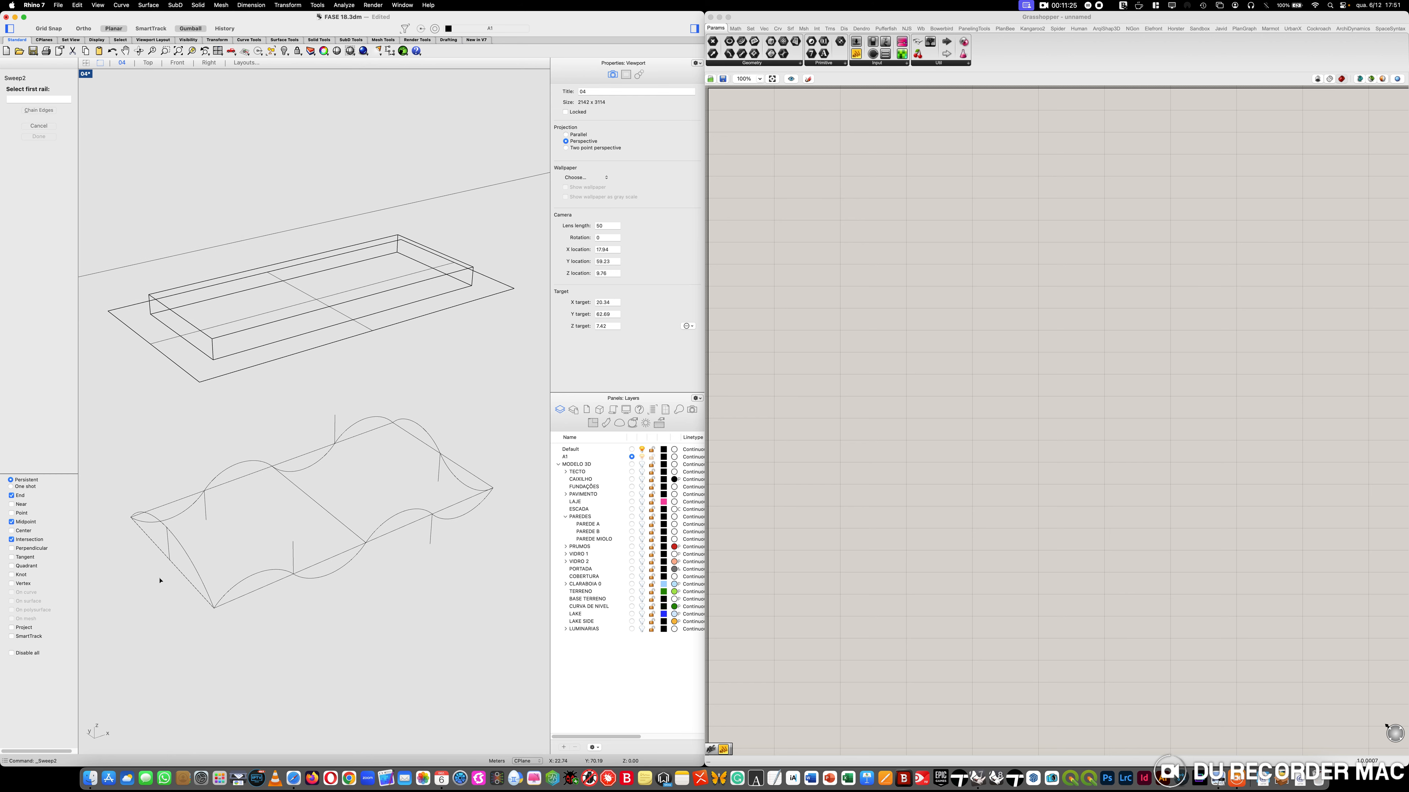
click(174, 519)
click(231, 592)
click(204, 587)
click(458, 502)
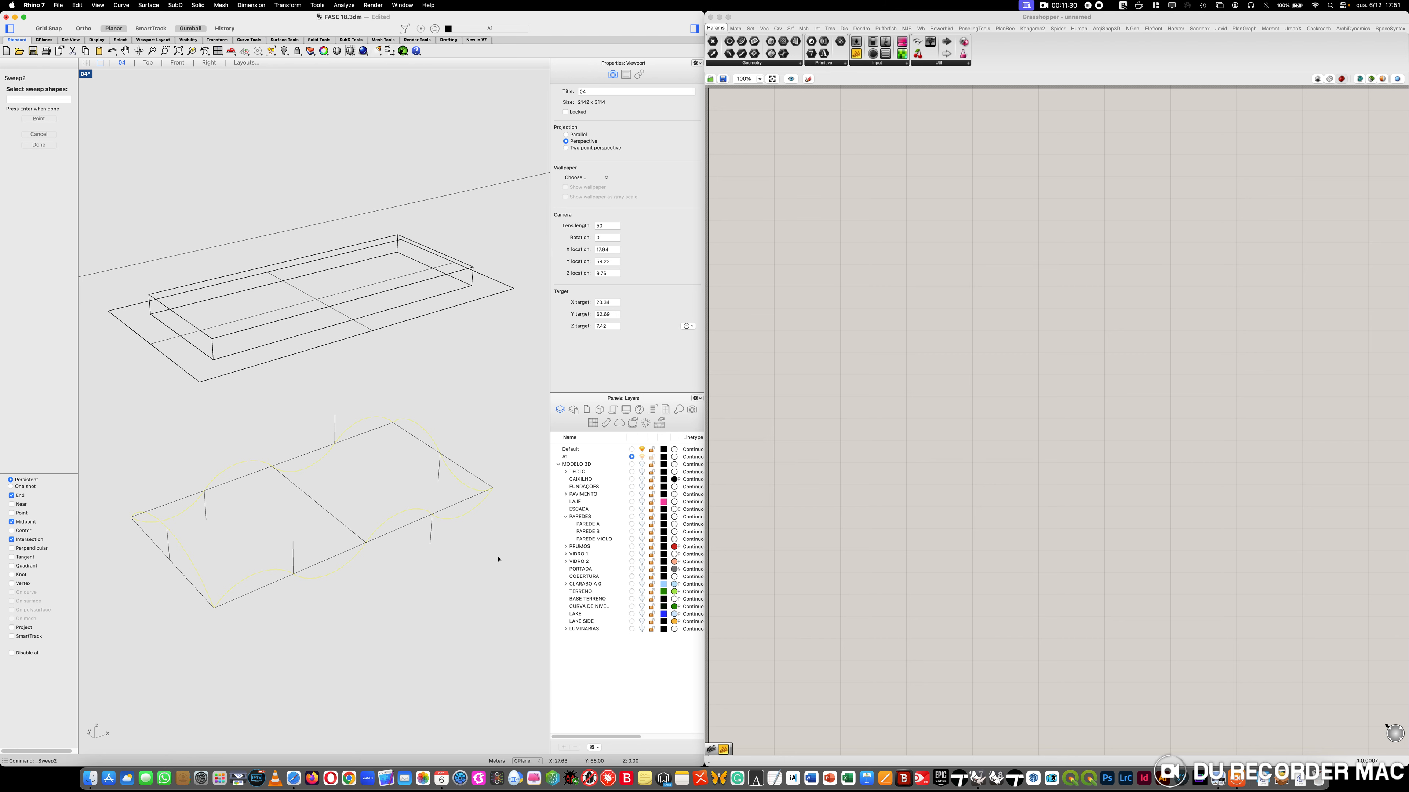
key(Return)
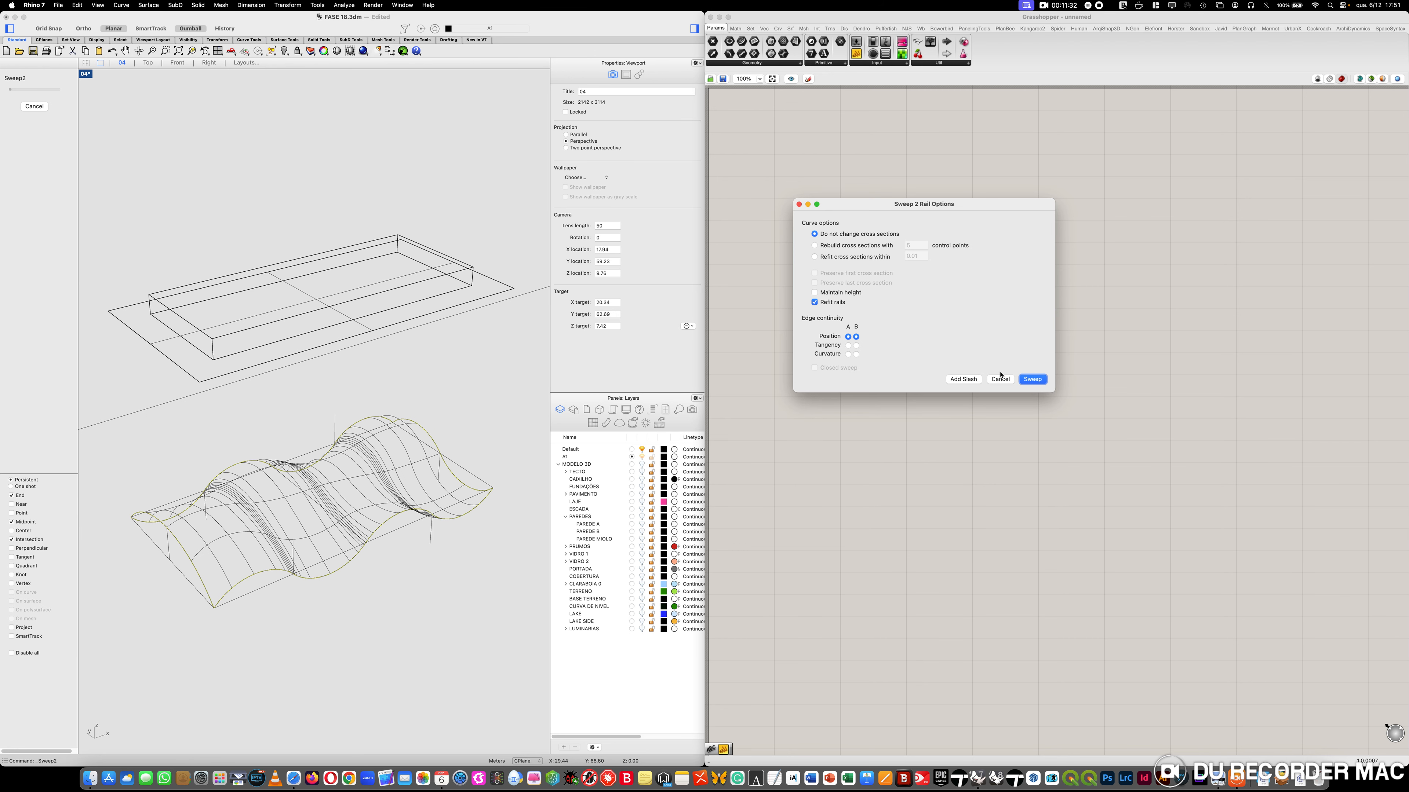
click(1033, 379)
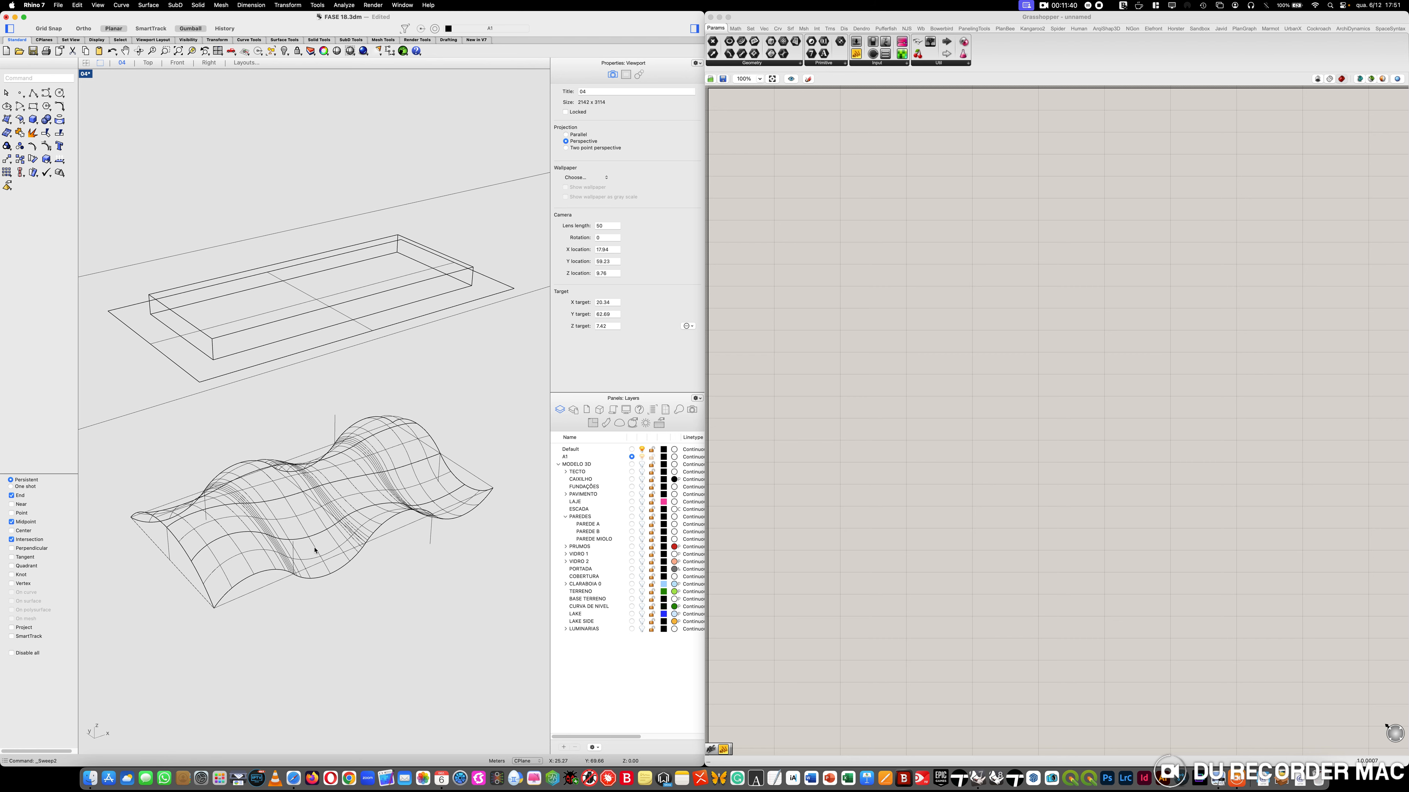
click(305, 513)
key(Delete)
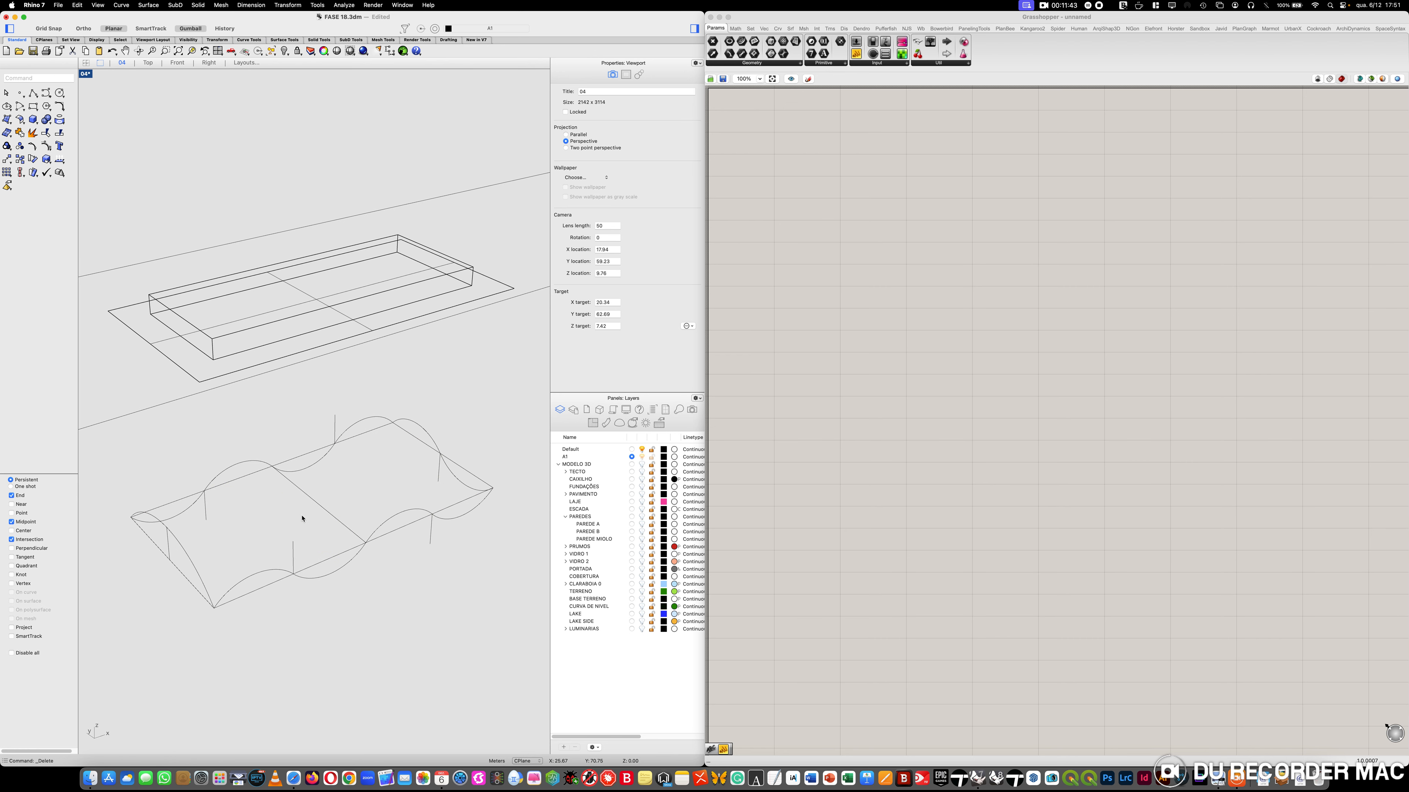
Replace the near short edge's curve with a copy of the opposite short edge's curve, placed from midpoint to midpoint
click(196, 569)
key(Delete)
text(copy)
key(Return)
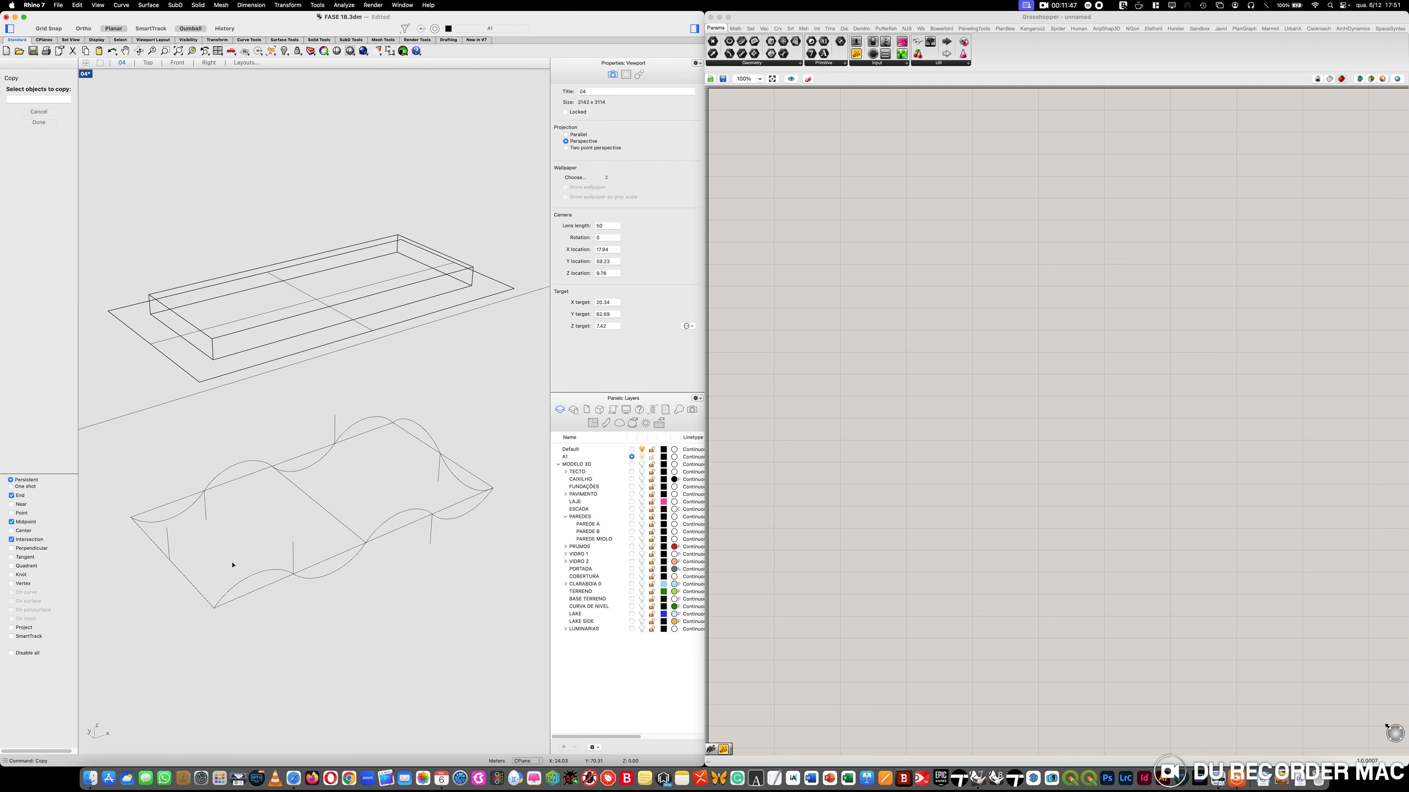
click(454, 480)
key(Return)
click(440, 454)
click(172, 561)
key(Return)
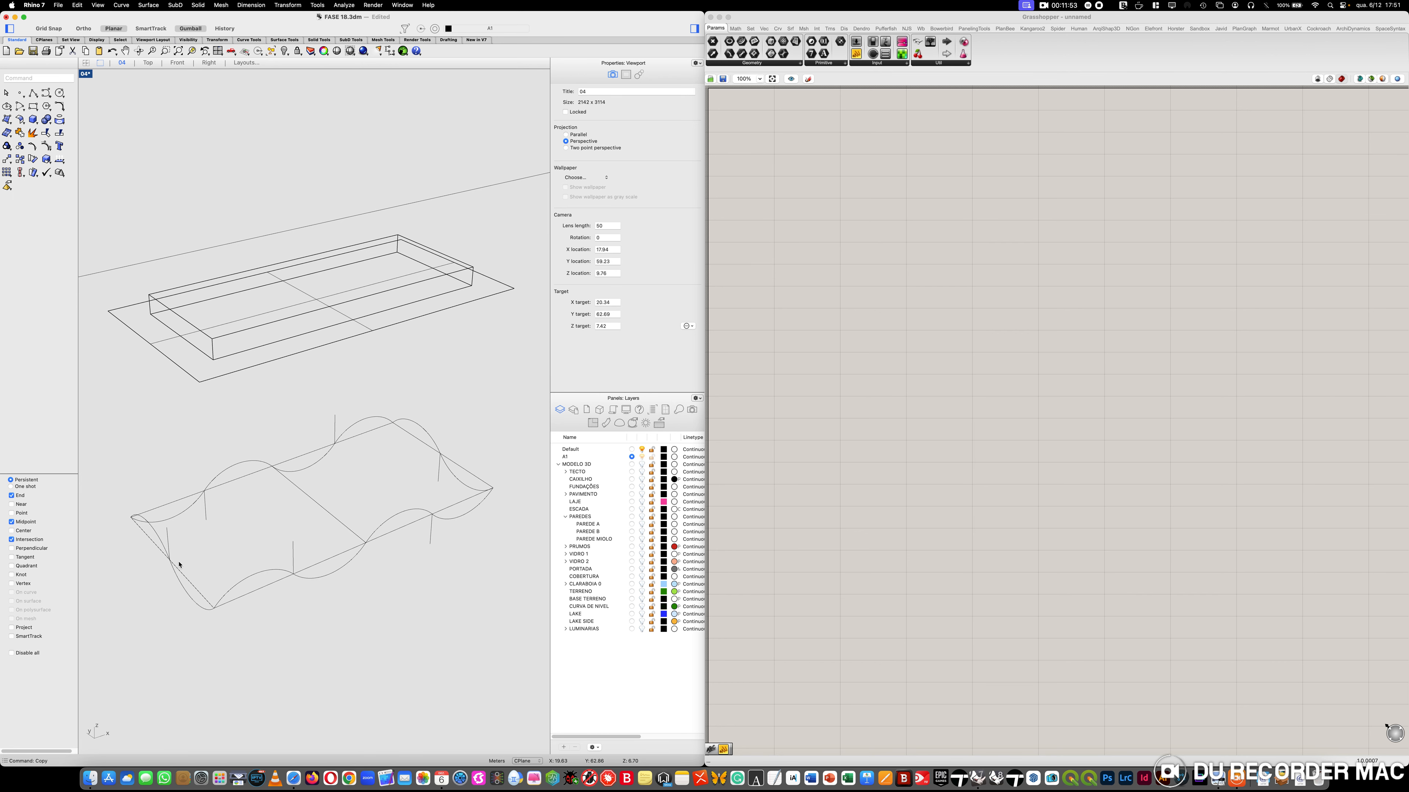
Rotate the copied short-edge curve in plan about the edge's midpoint to reverse its wave direction
text(Rotate3D)
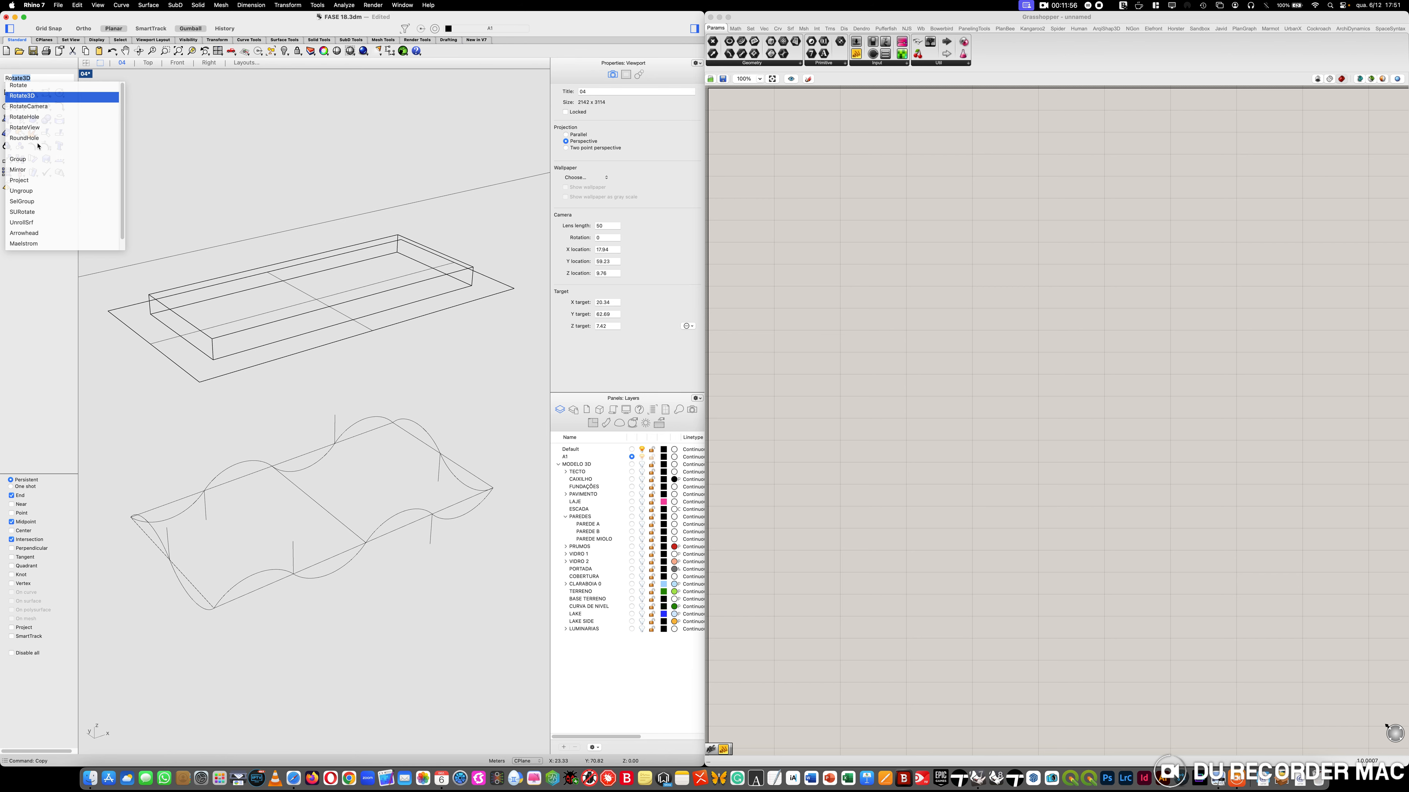
click(15, 85)
click(175, 579)
key(Return)
key(Escape)
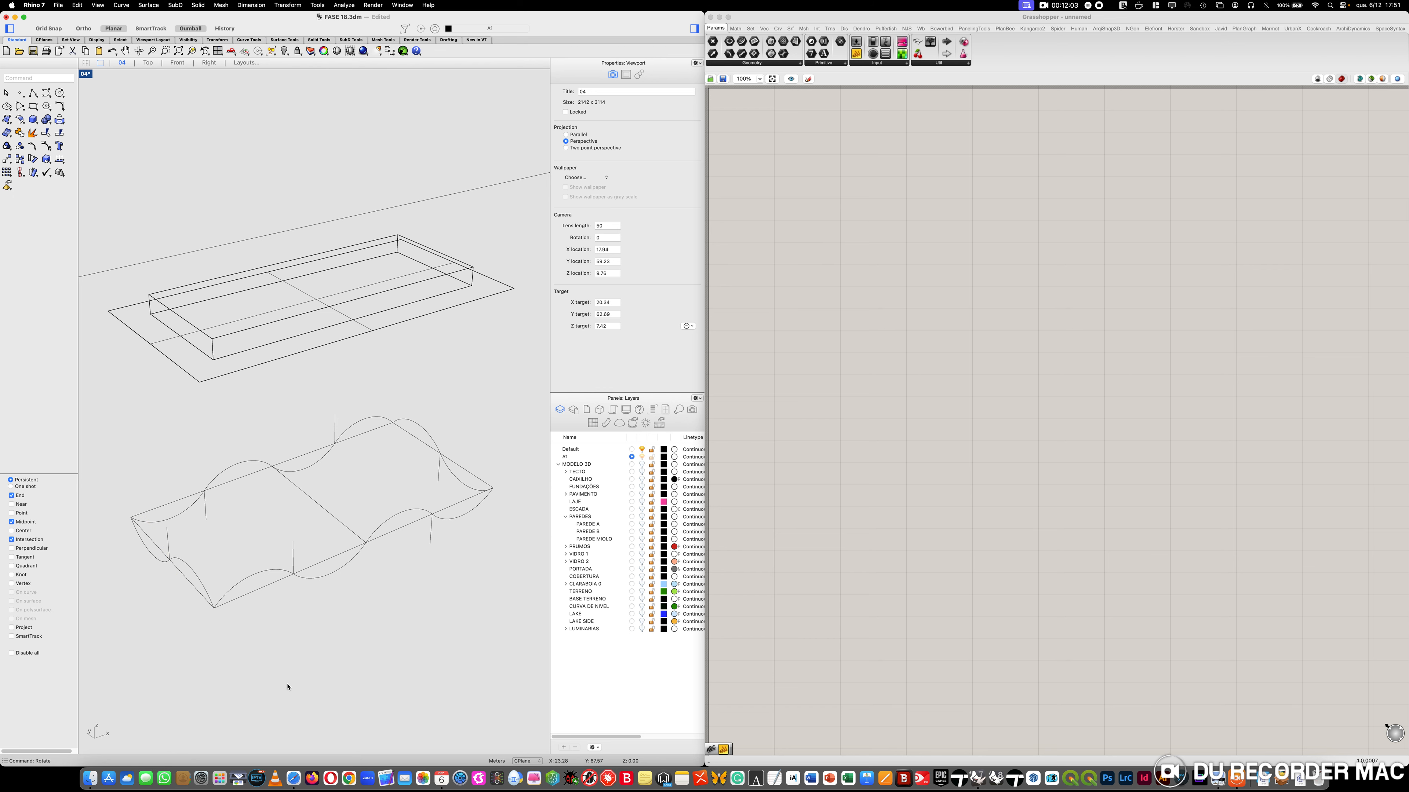
Create a two-rail sweep with the two wavy long-edge curves as rails and both short-edge curves as sections
text(Sweep1)
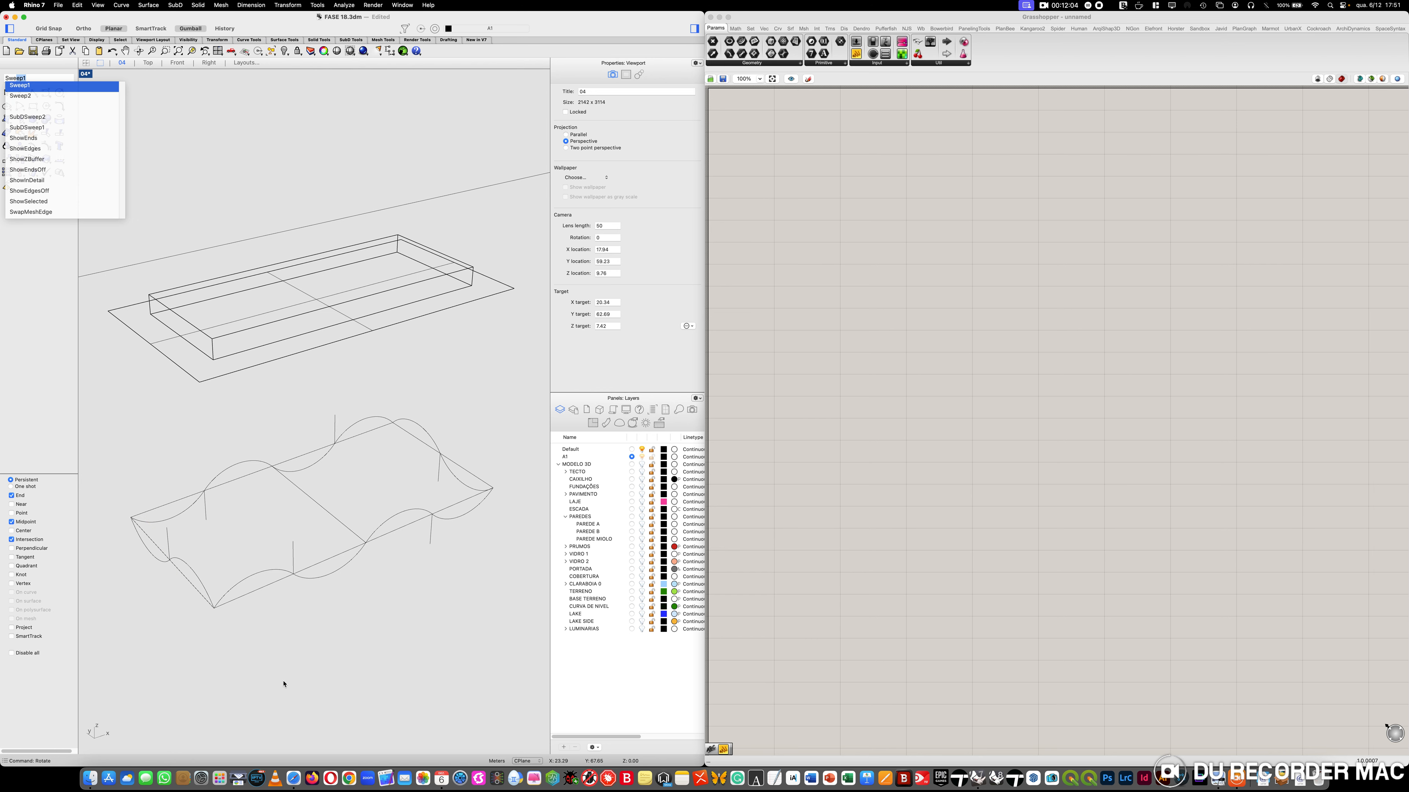
click(14, 97)
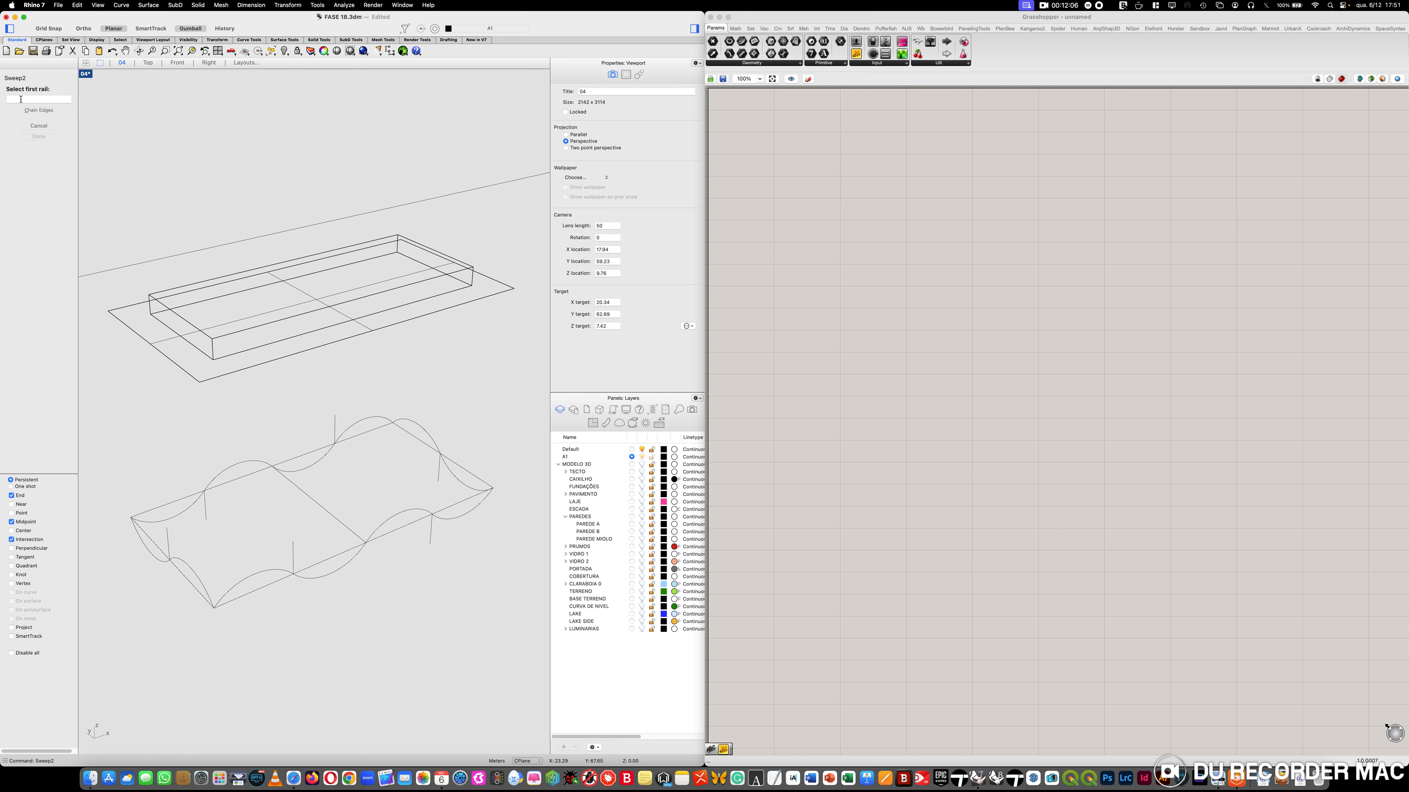
click(172, 519)
click(225, 593)
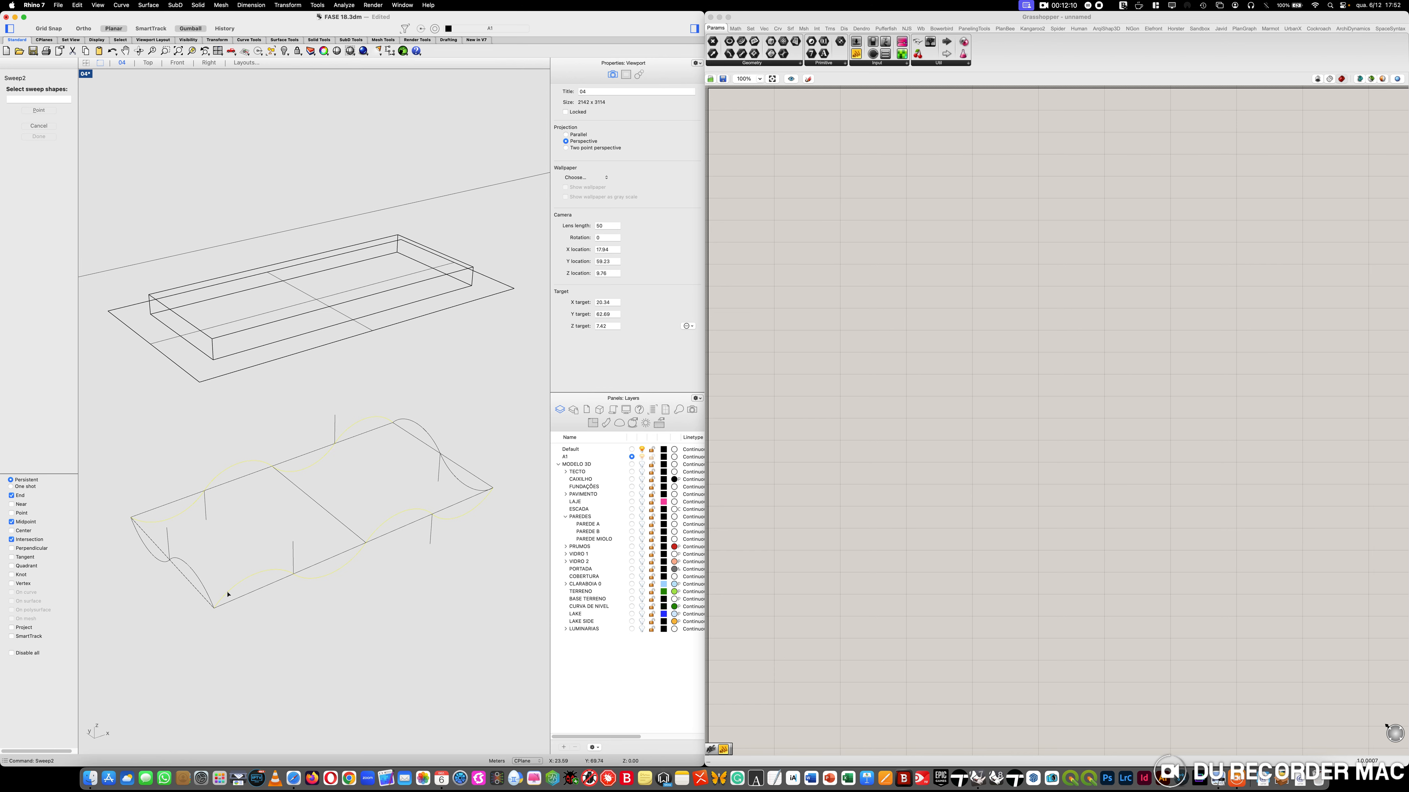
click(198, 578)
click(466, 490)
key(Return)
key(Return)
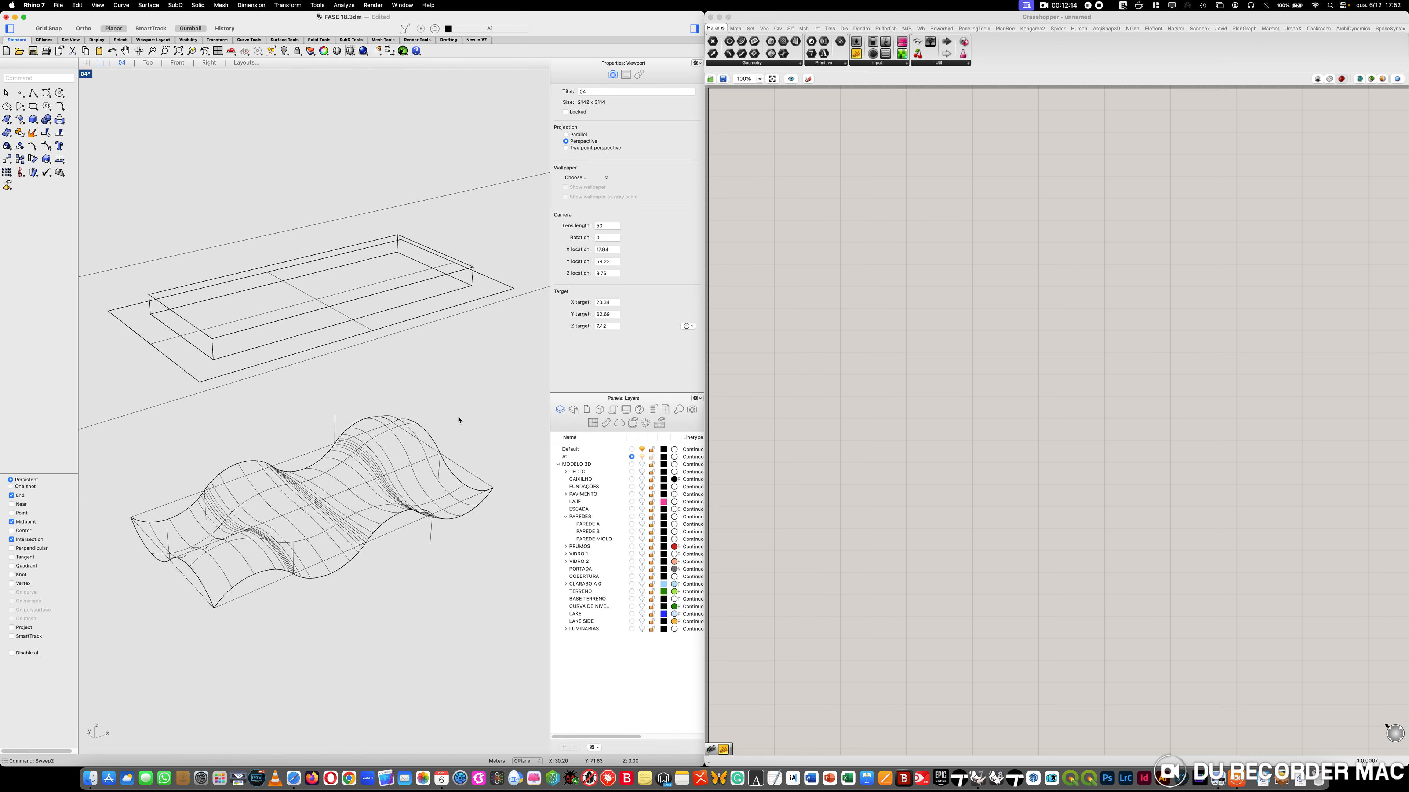
Set the perspective viewport to Rendered display and save the FASE 18 file
click(85, 74)
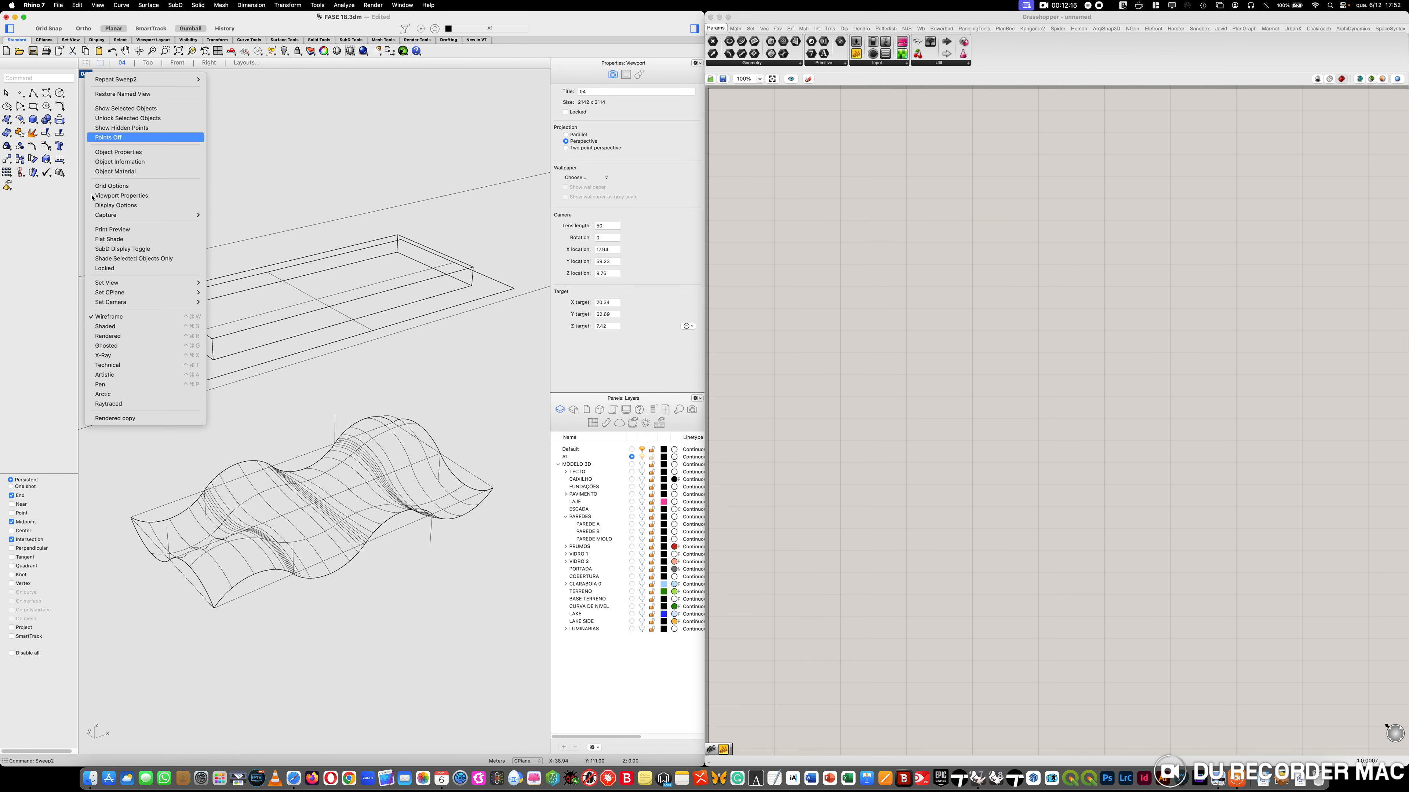
click(121, 337)
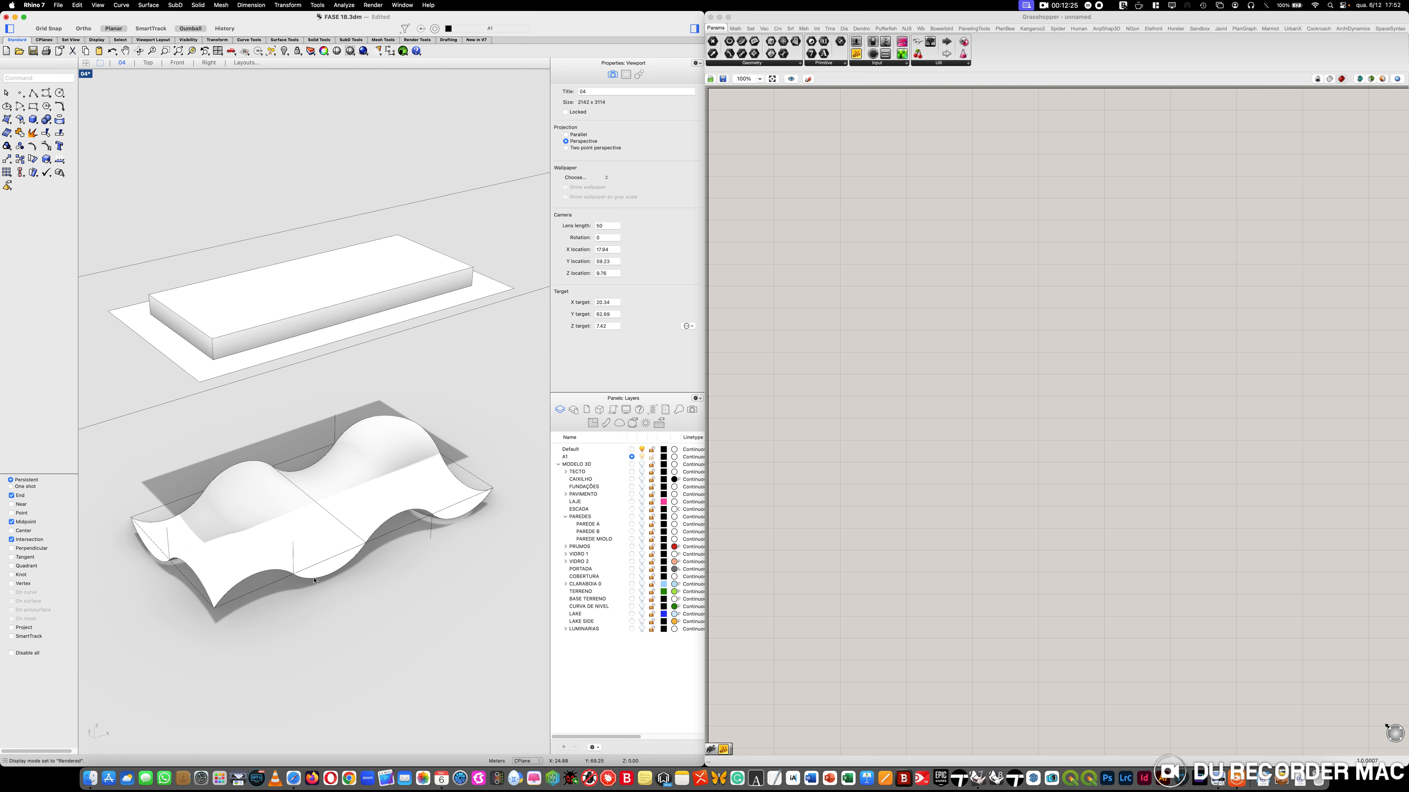
key(super+s)
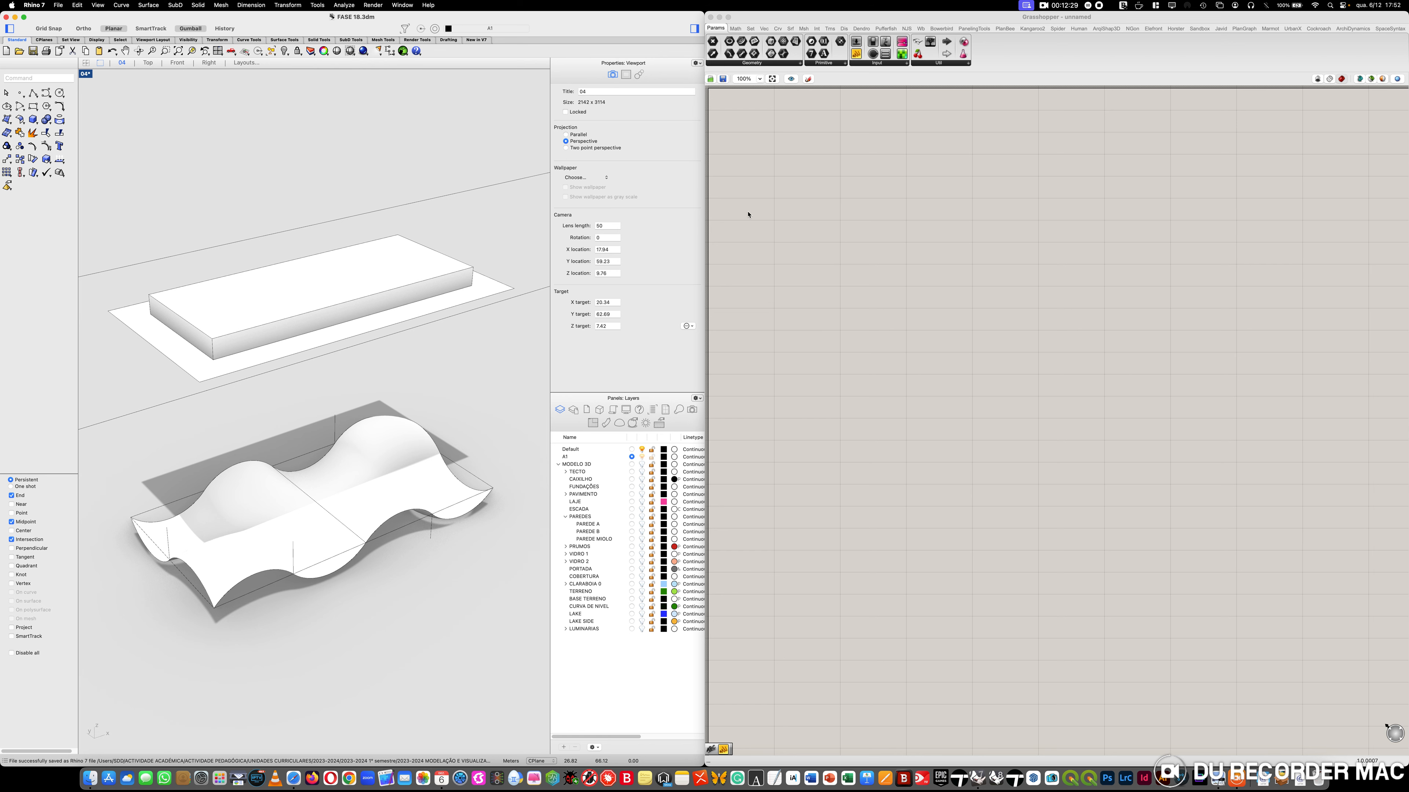
Switch to the instruction slides and page forward from step 18.14 to read the following instructions
click(746, 193)
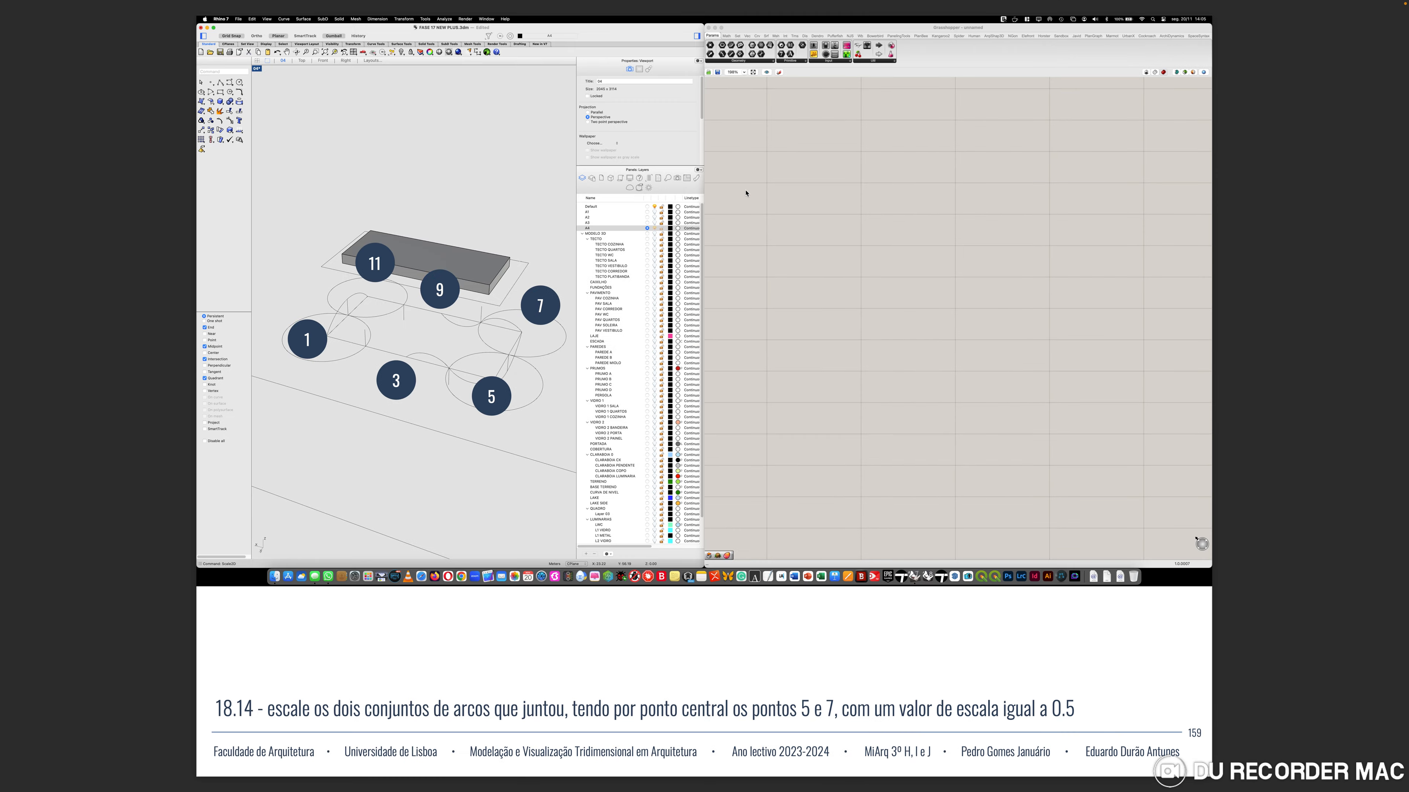
key(Right)
key(Right)
key(Right)
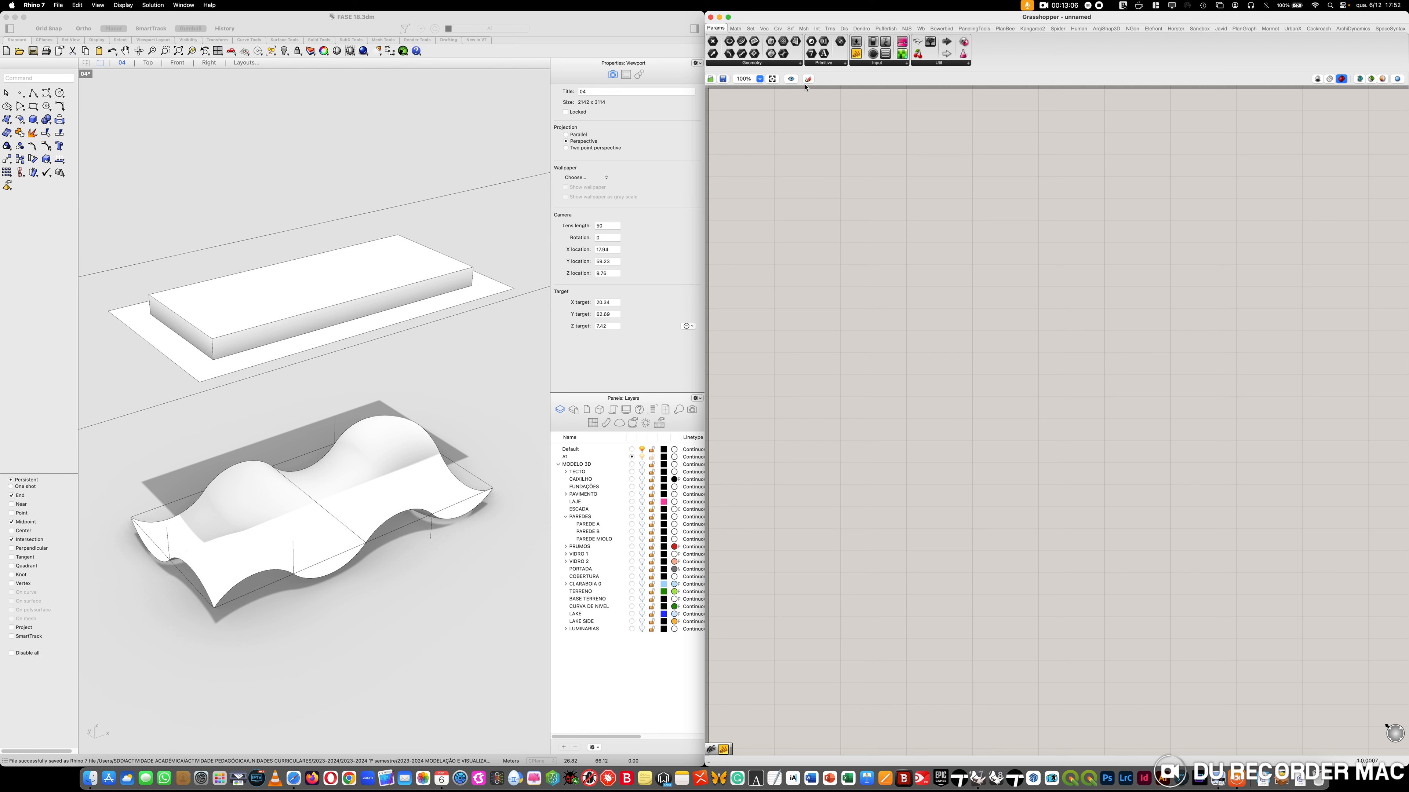
Switch to Grasshopper and place two Surface parameters on the canvas, one above the other
click(764, 64)
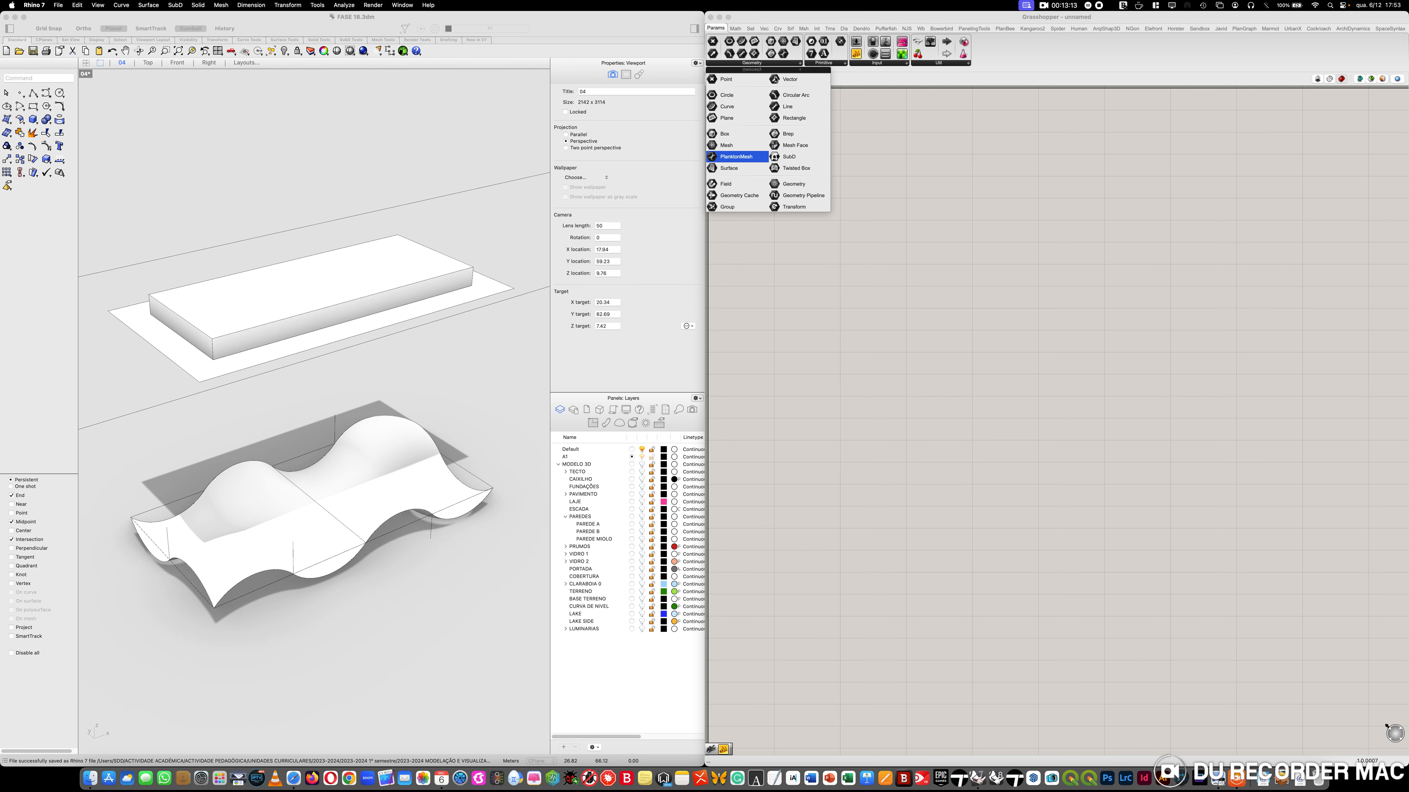
click(779, 18)
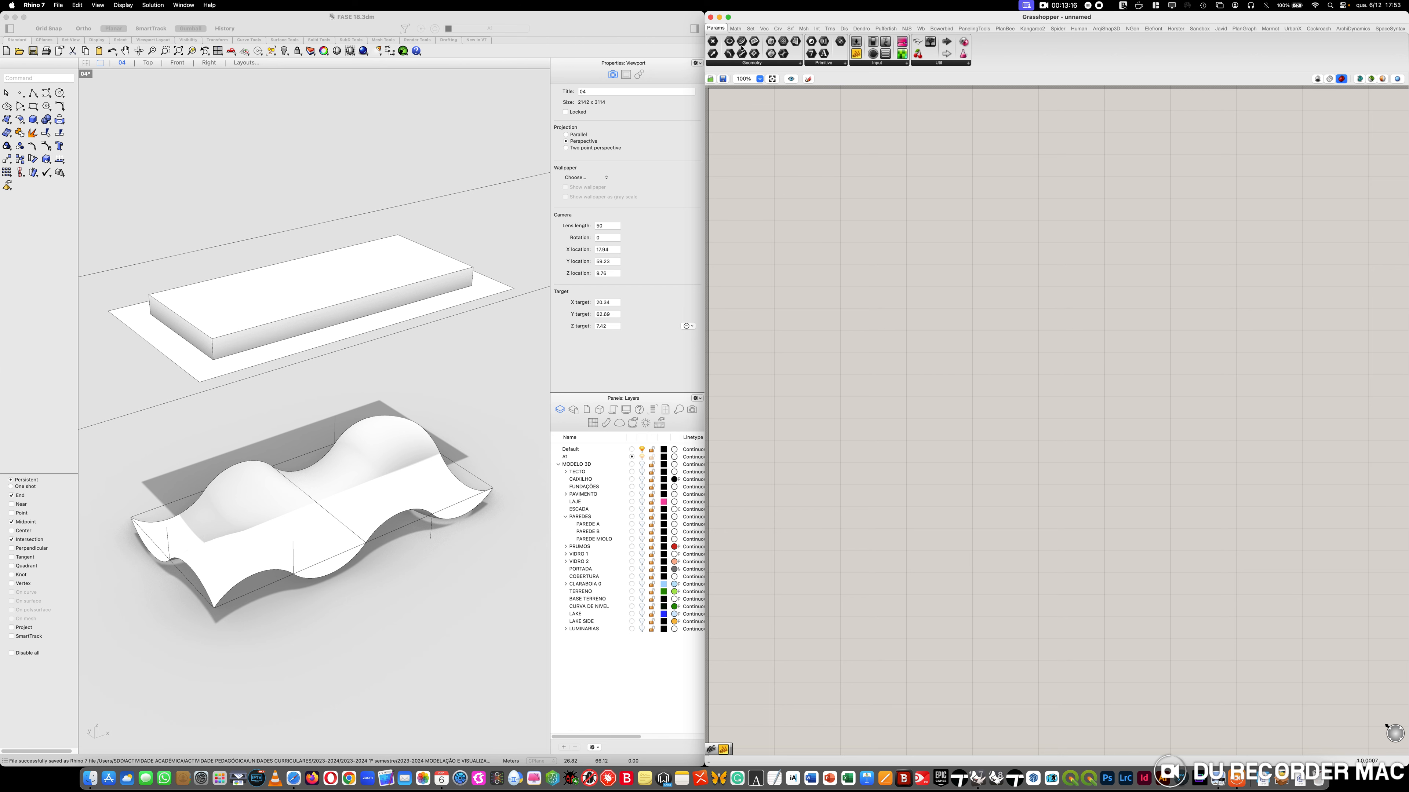
mouse_move(713, 31)
click(730, 65)
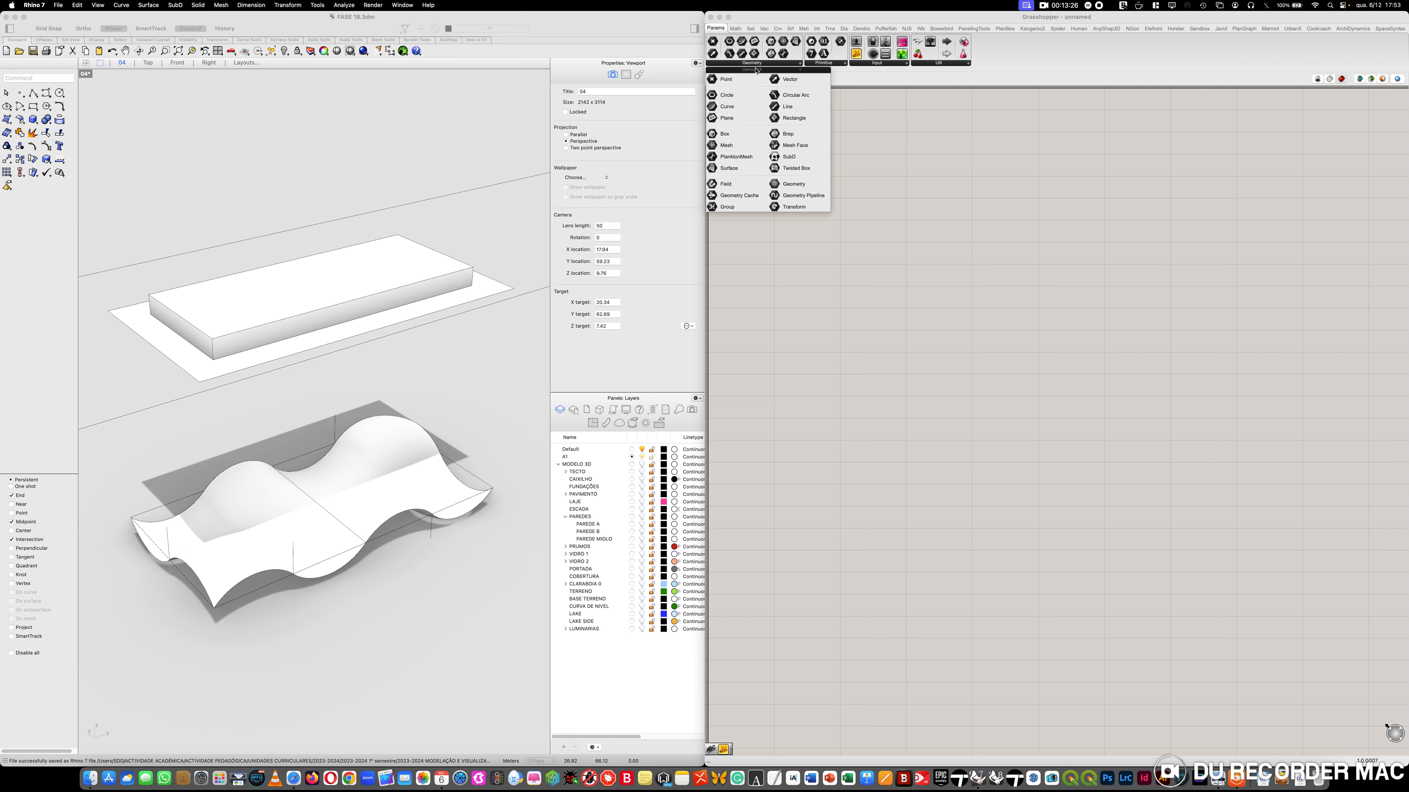
click(727, 168)
click(807, 196)
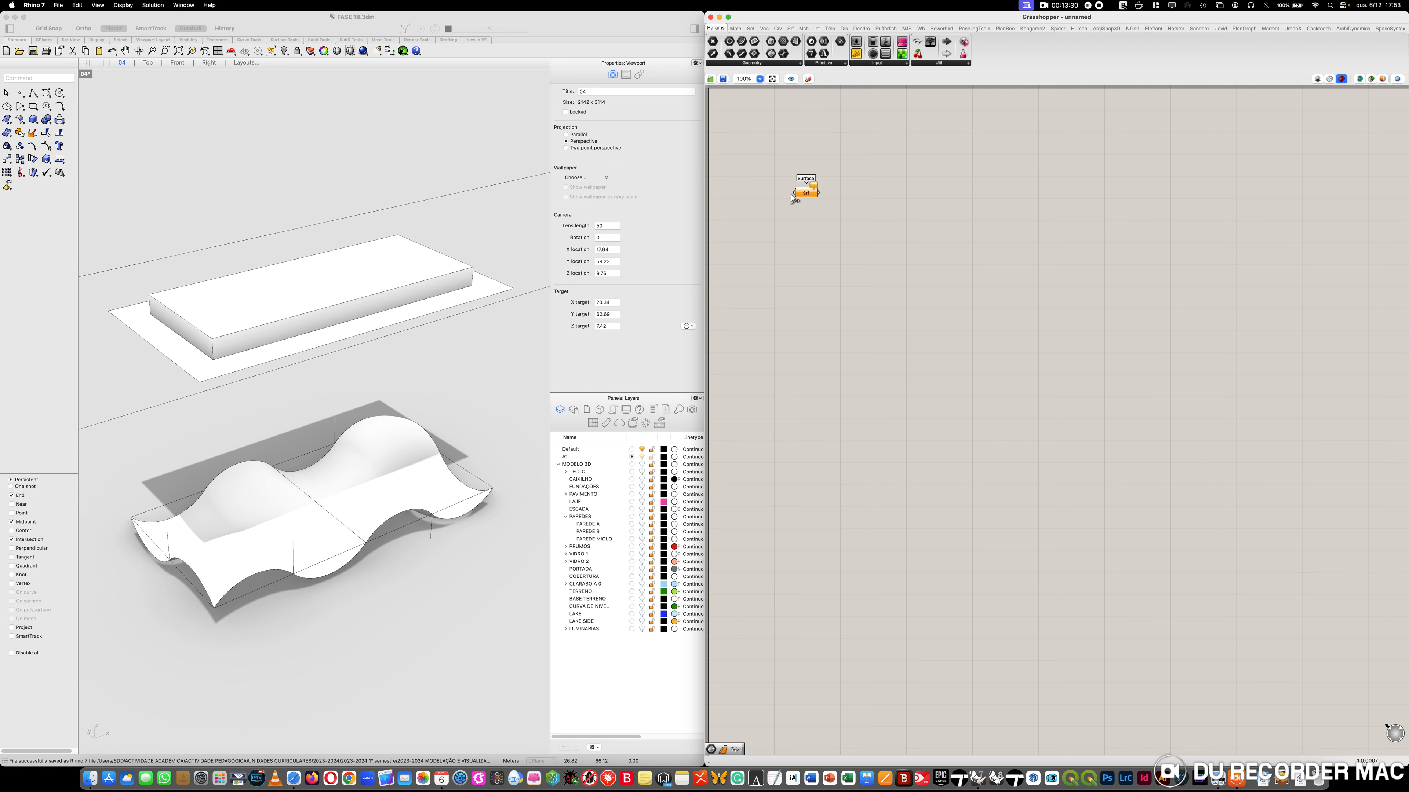
scroll(794, 199, up, 3)
click(821, 195)
key(ctrl+g)
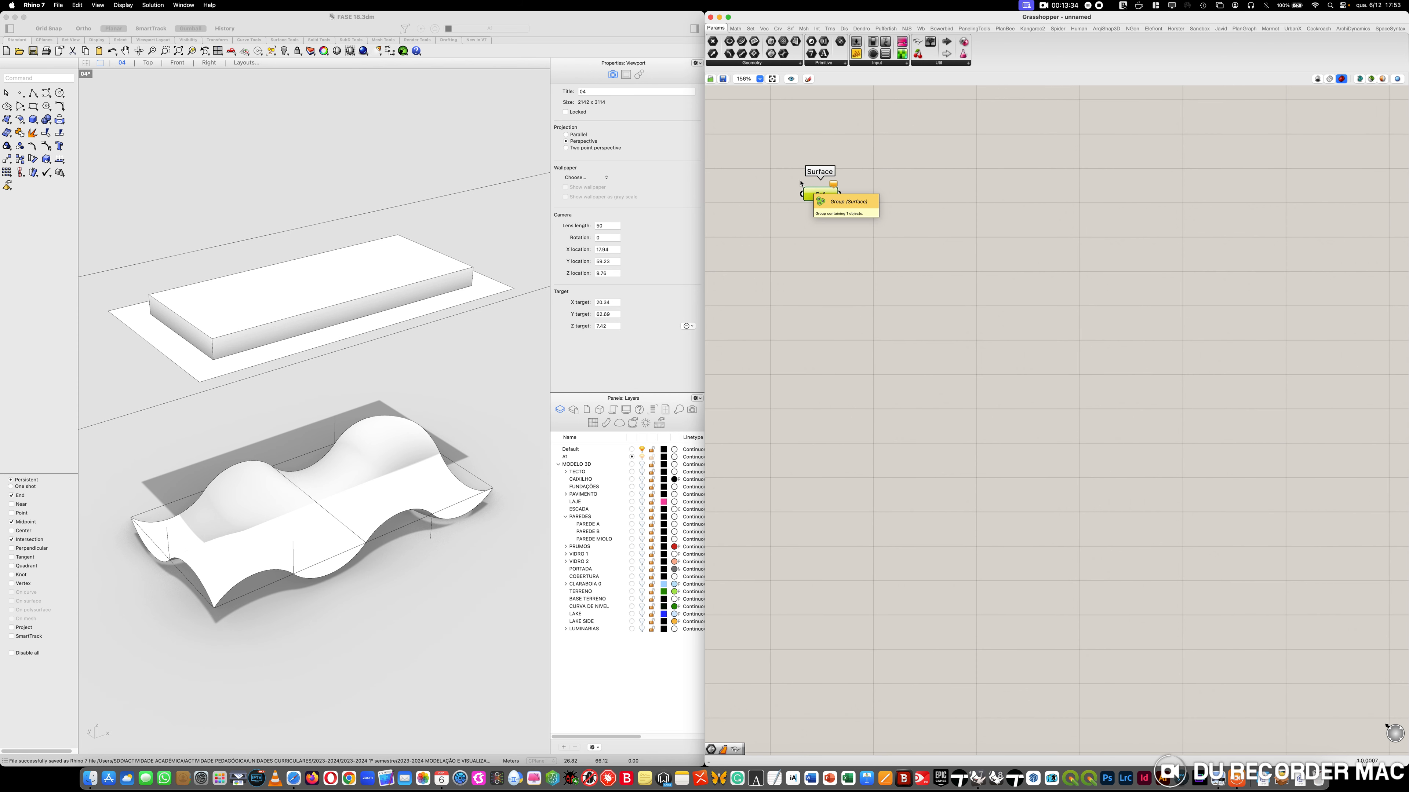
alt+drag(814, 195, 811, 336)
click(861, 309)
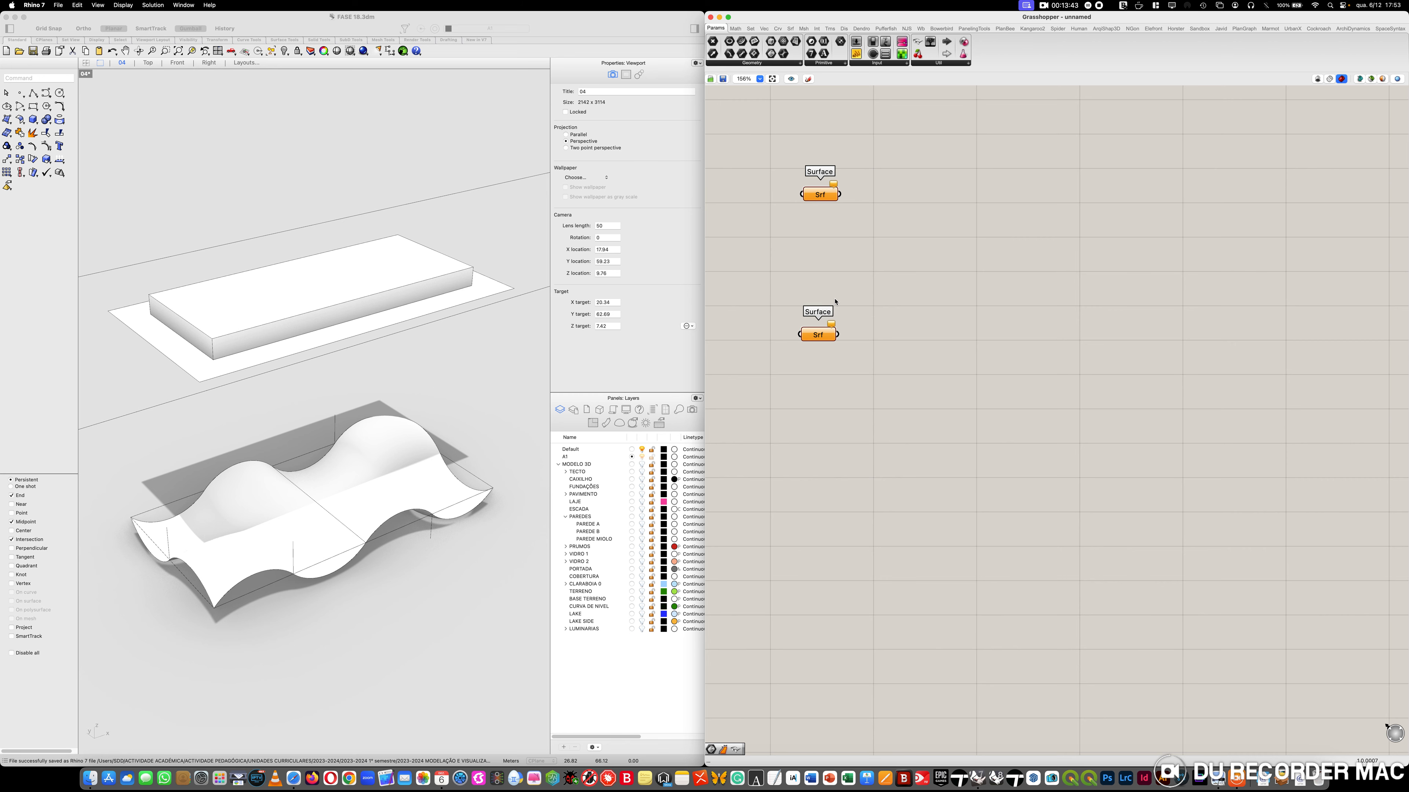
Assign the planar rectangle surface around the upper box's base to the upper Surface parameter
right_drag(780, 252, 949, 314)
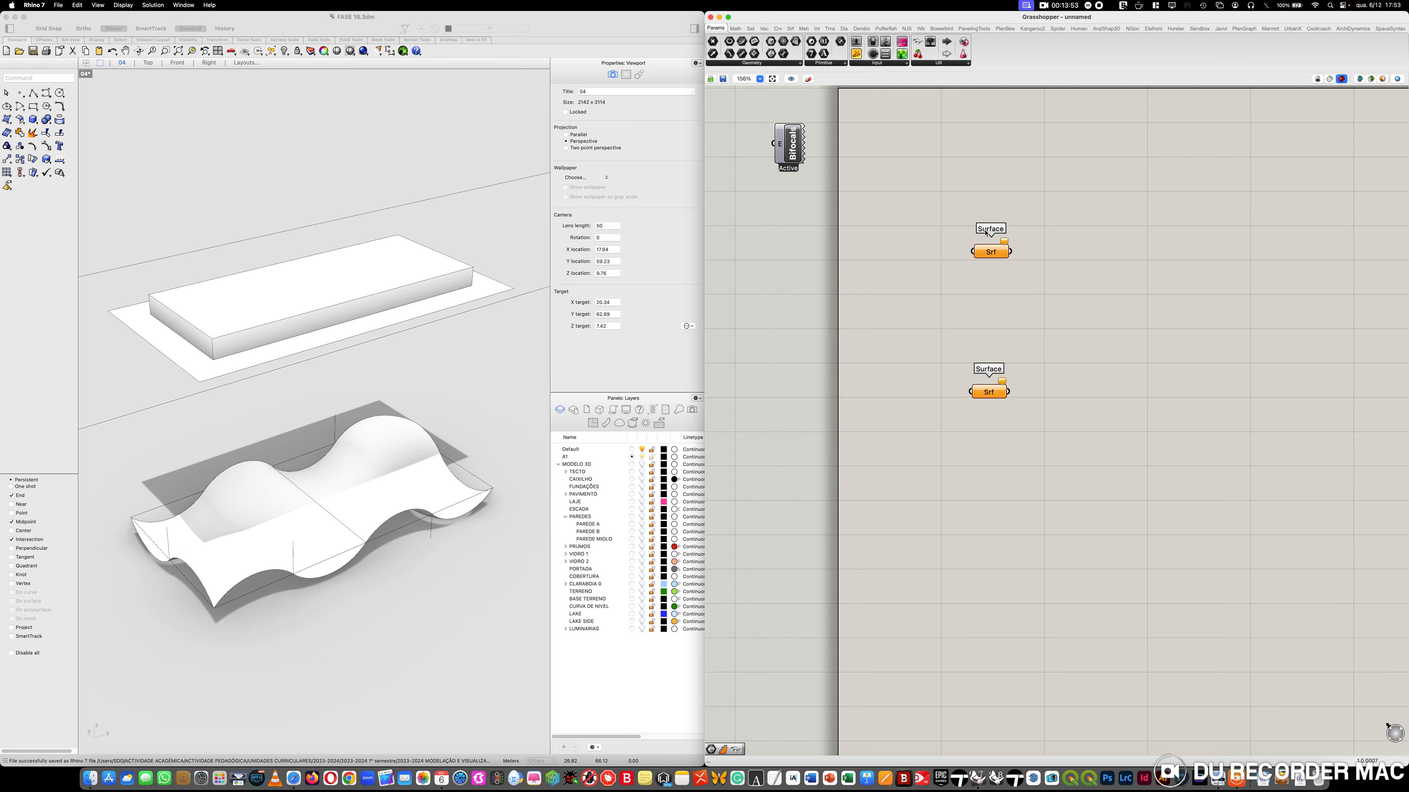
right_drag(1055, 291, 939, 287)
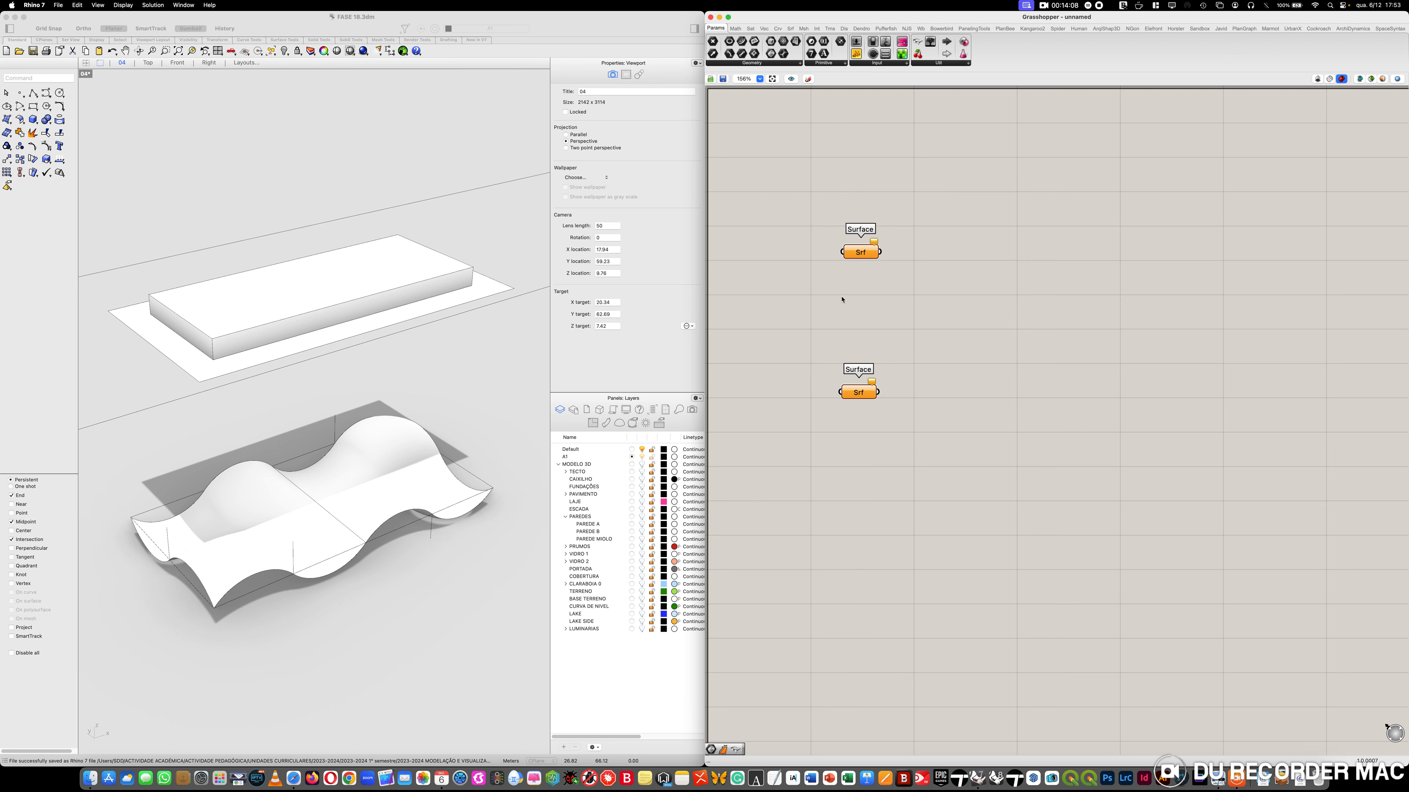
right_click(871, 253)
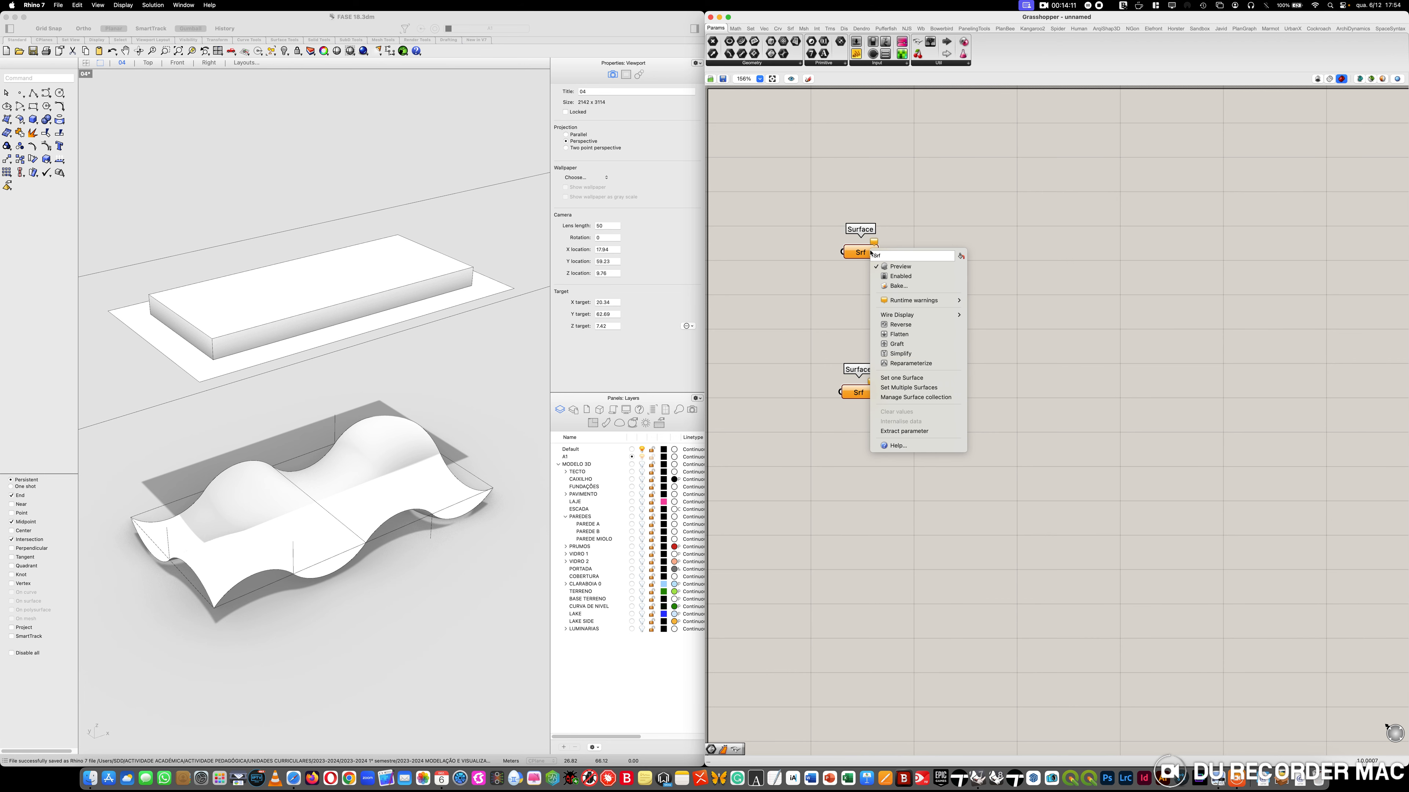
click(930, 382)
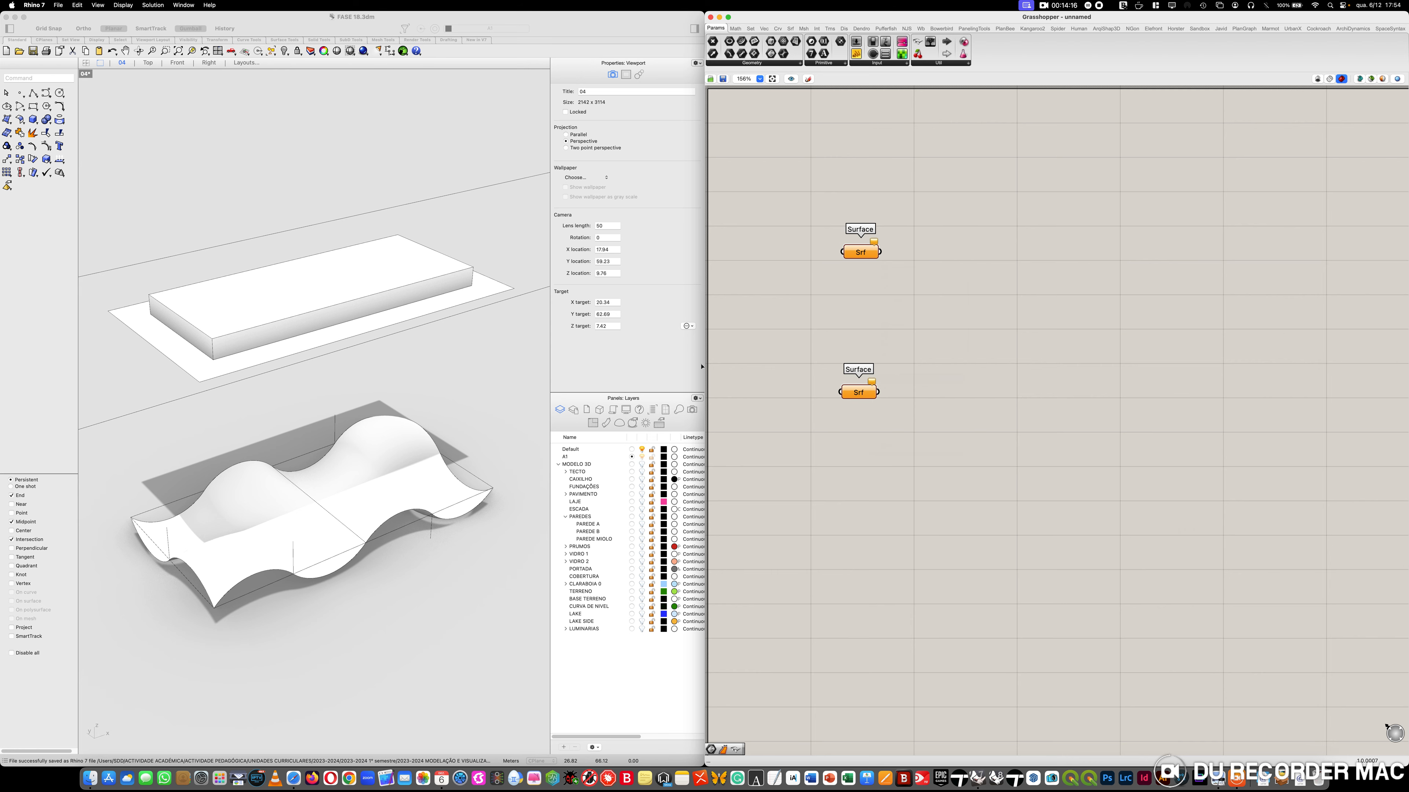
click(208, 370)
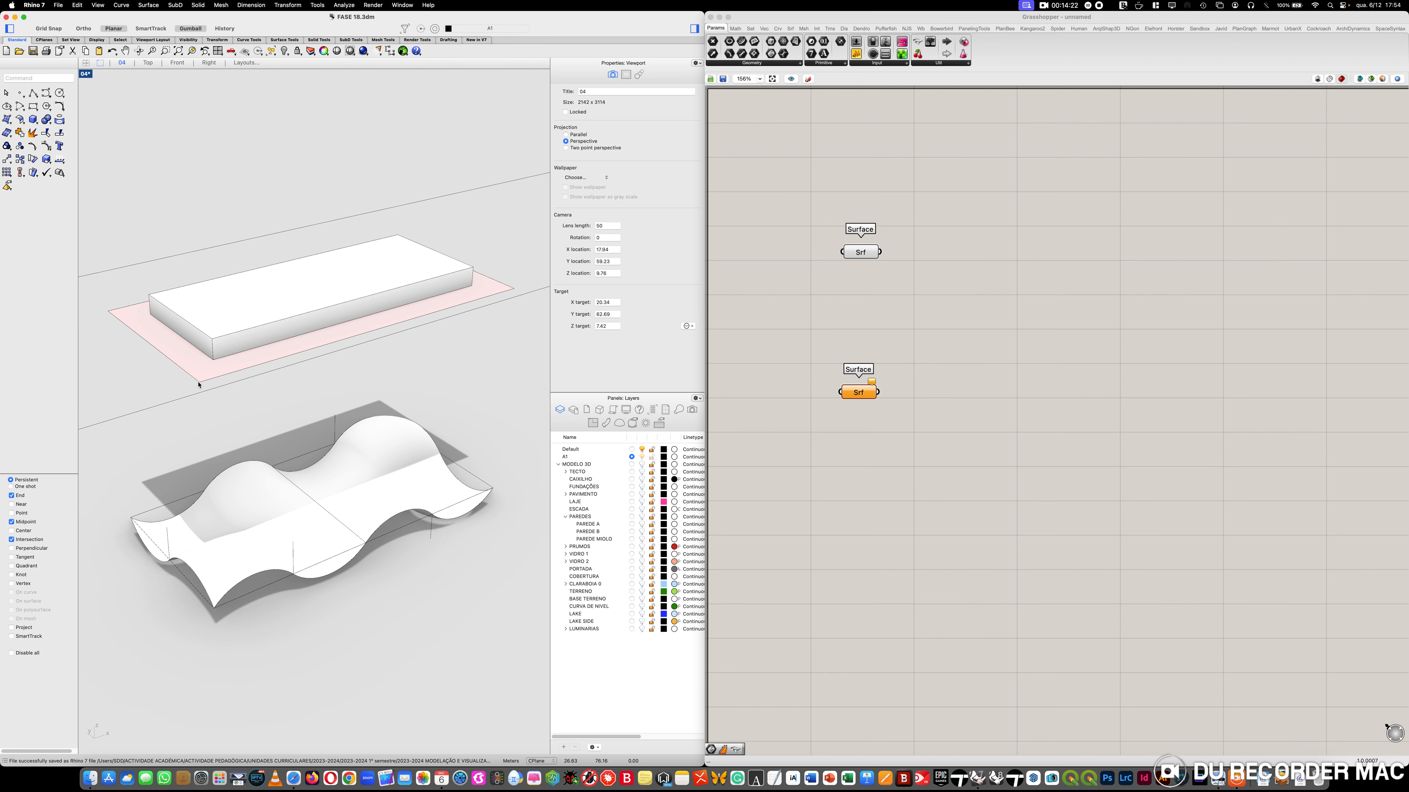
Assign the wavy swept surface to the lower Surface parameter and check which geometry the upper parameter references
click(859, 396)
right_click(859, 396)
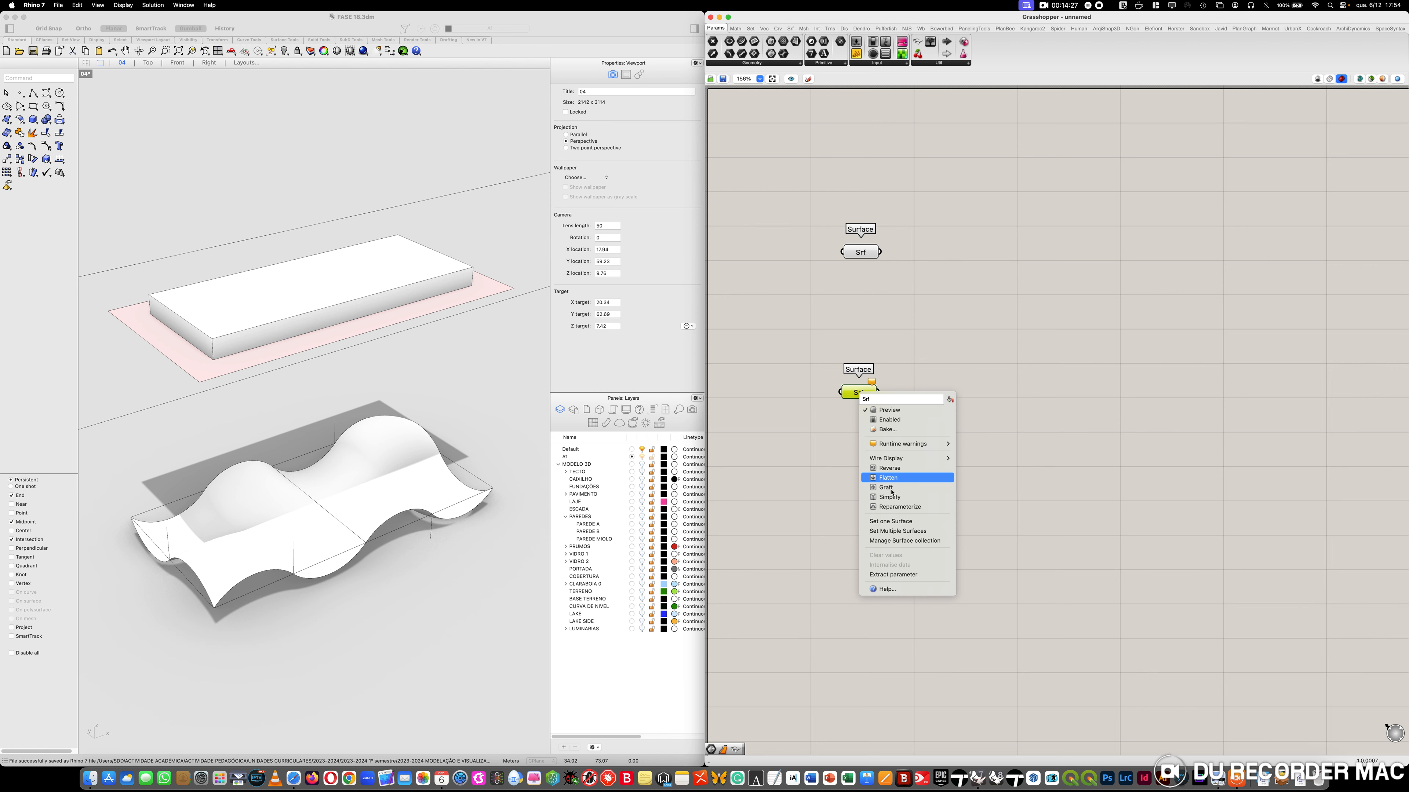
click(911, 524)
click(219, 573)
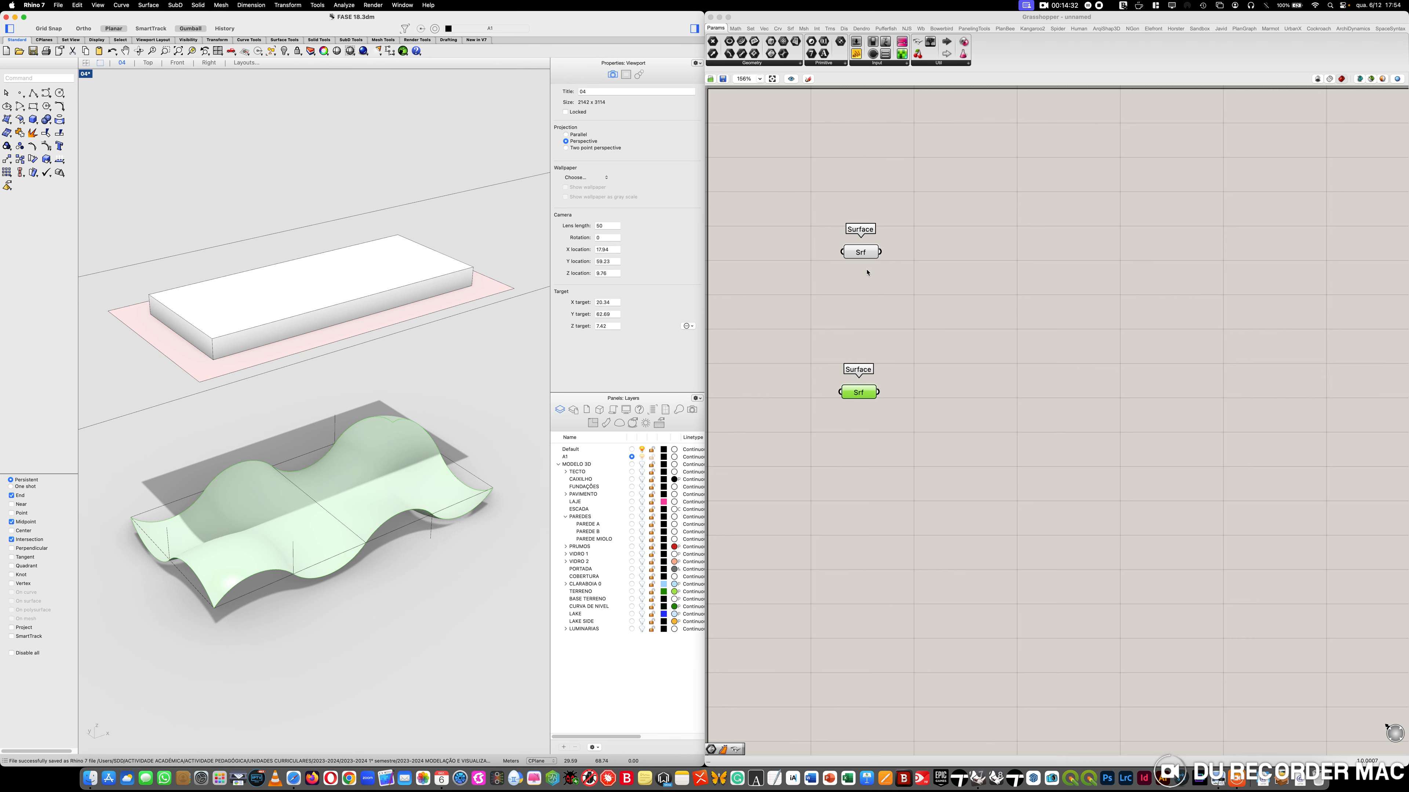
click(865, 256)
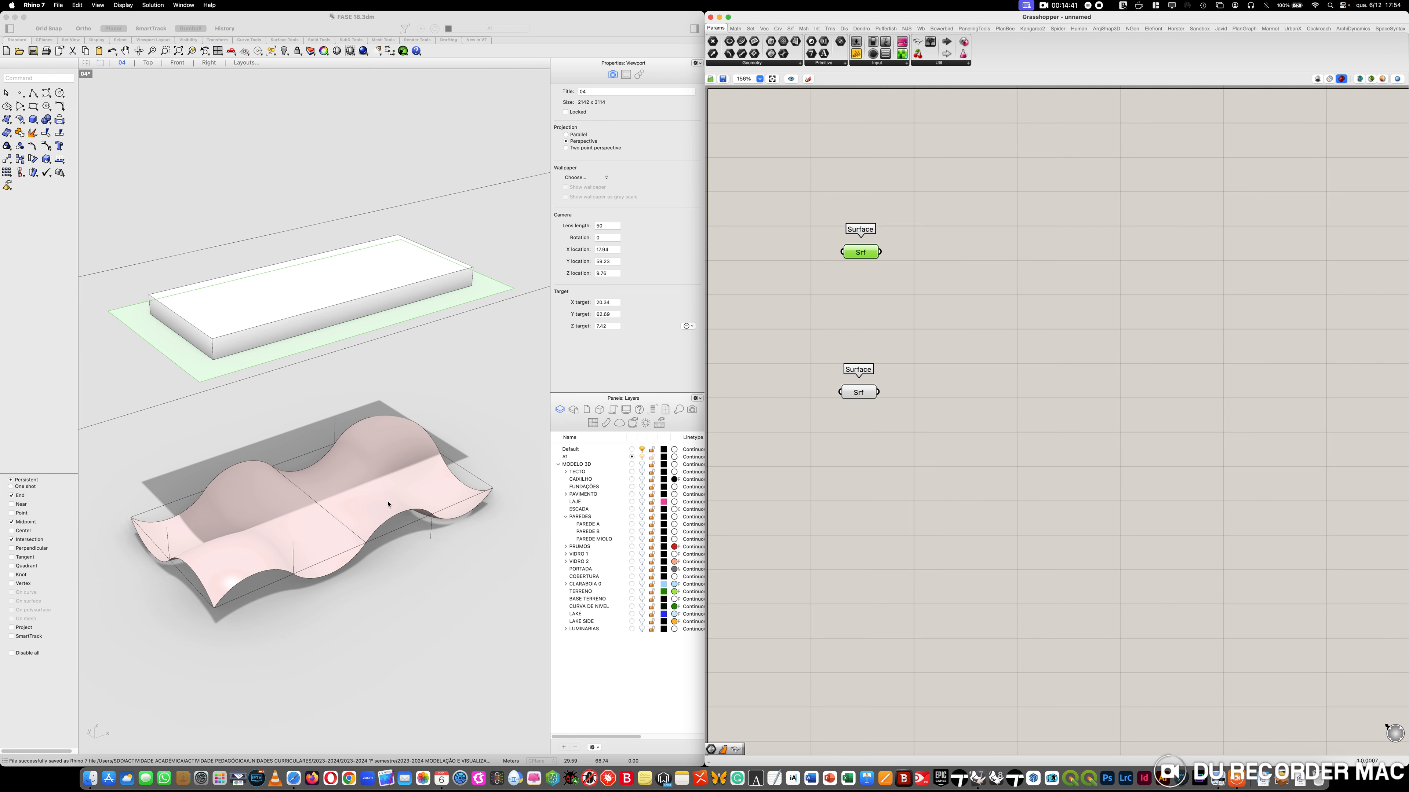
click(805, 103)
click(713, 42)
click(915, 326)
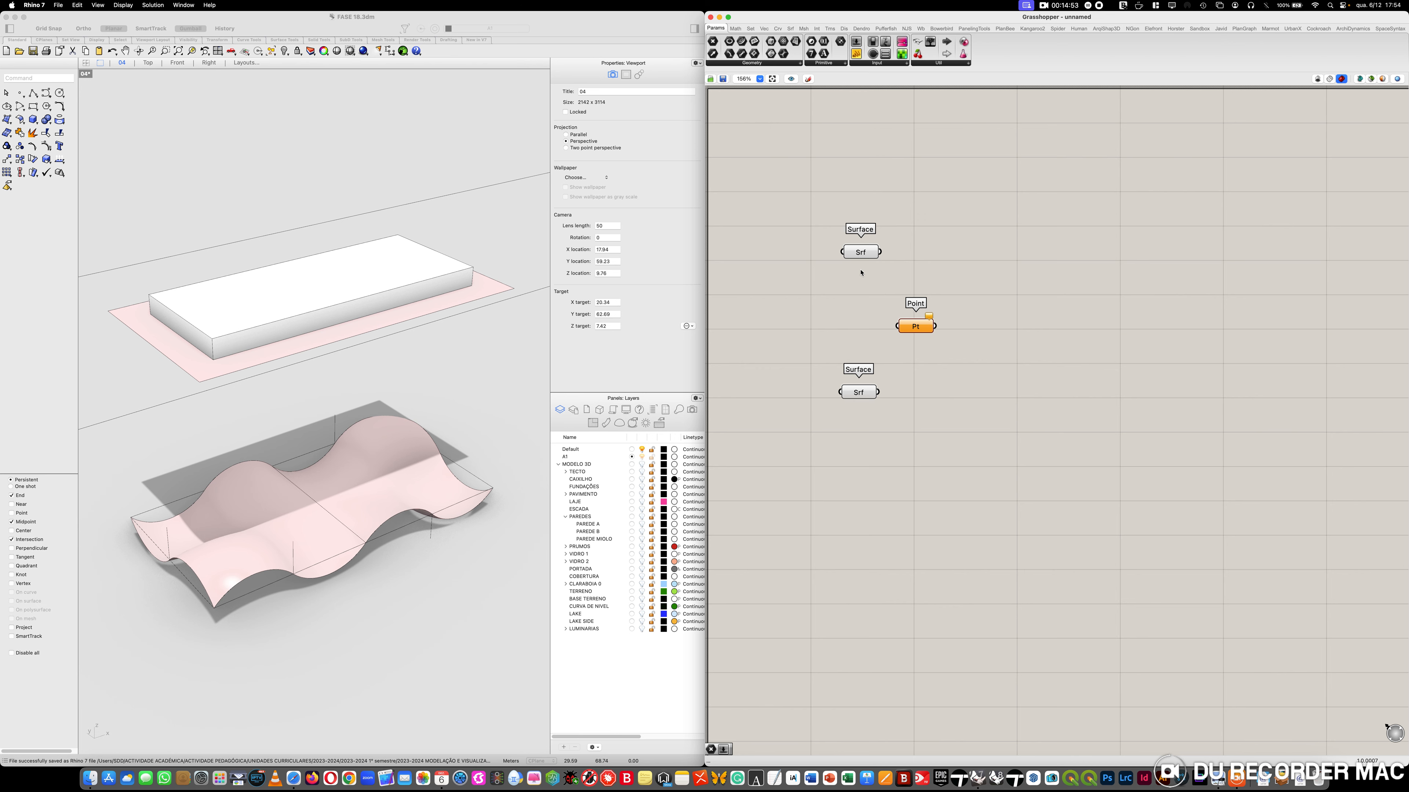
click(919, 328)
key(Delete)
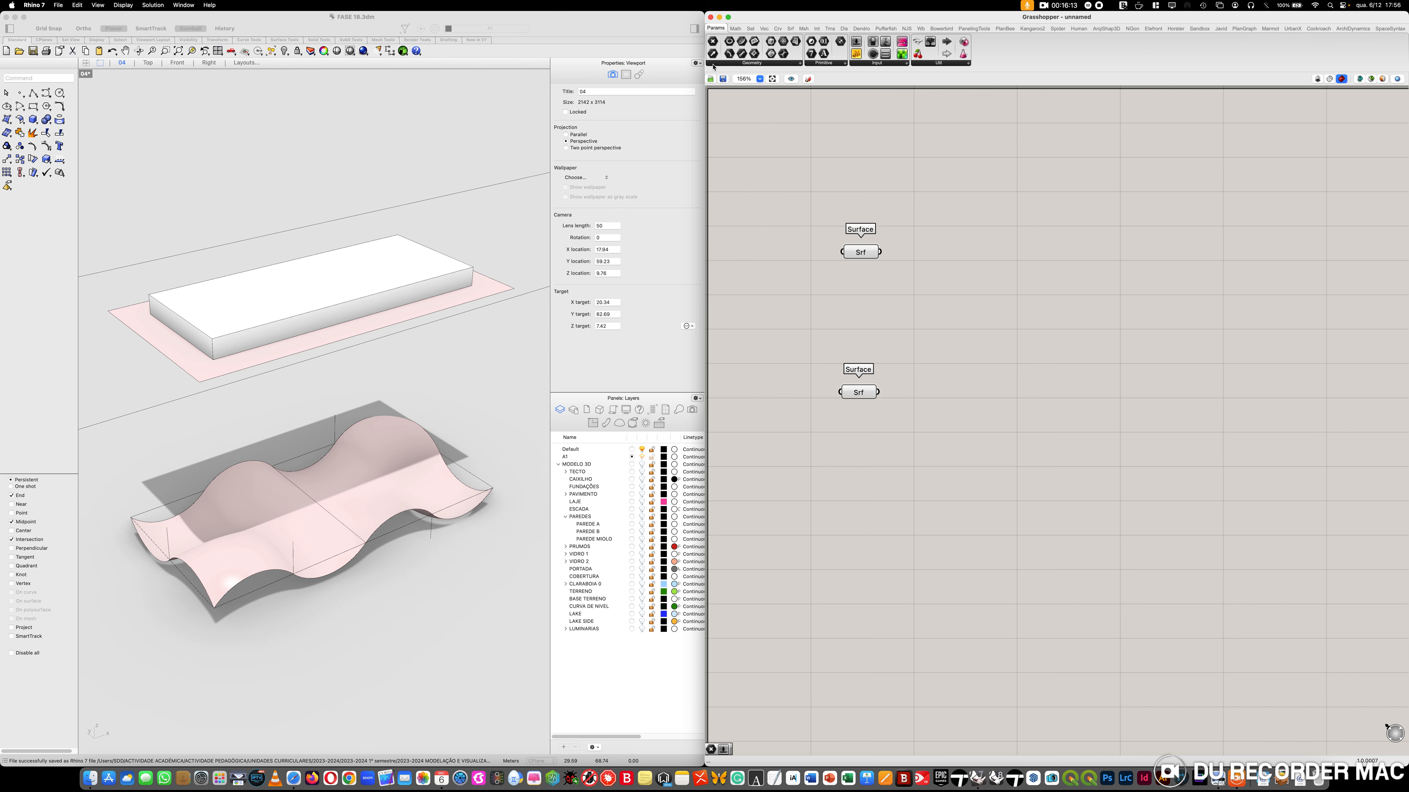
Add a Square grid component beside the upper Surface parameter and connect that surface to its P (plane) input
click(735, 28)
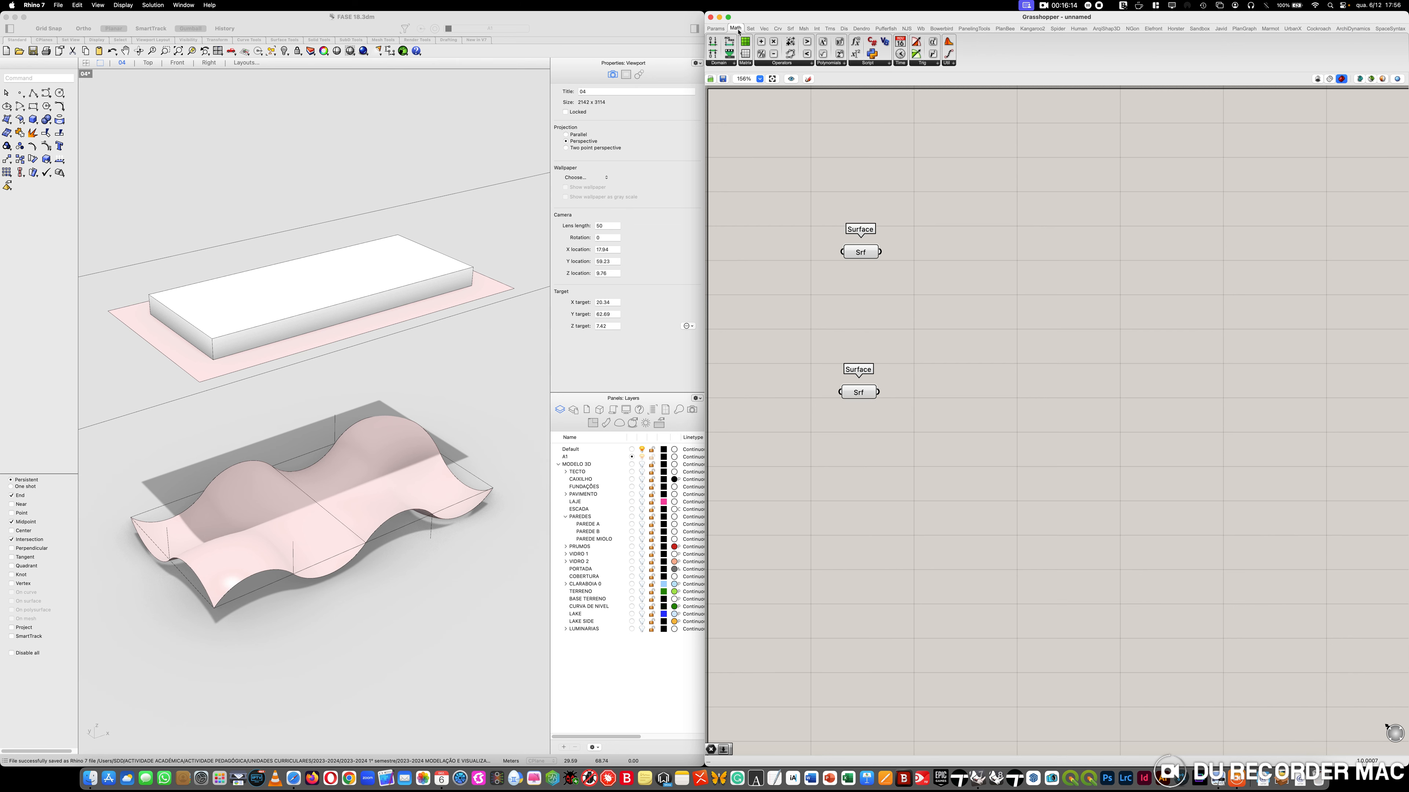
click(750, 29)
click(764, 28)
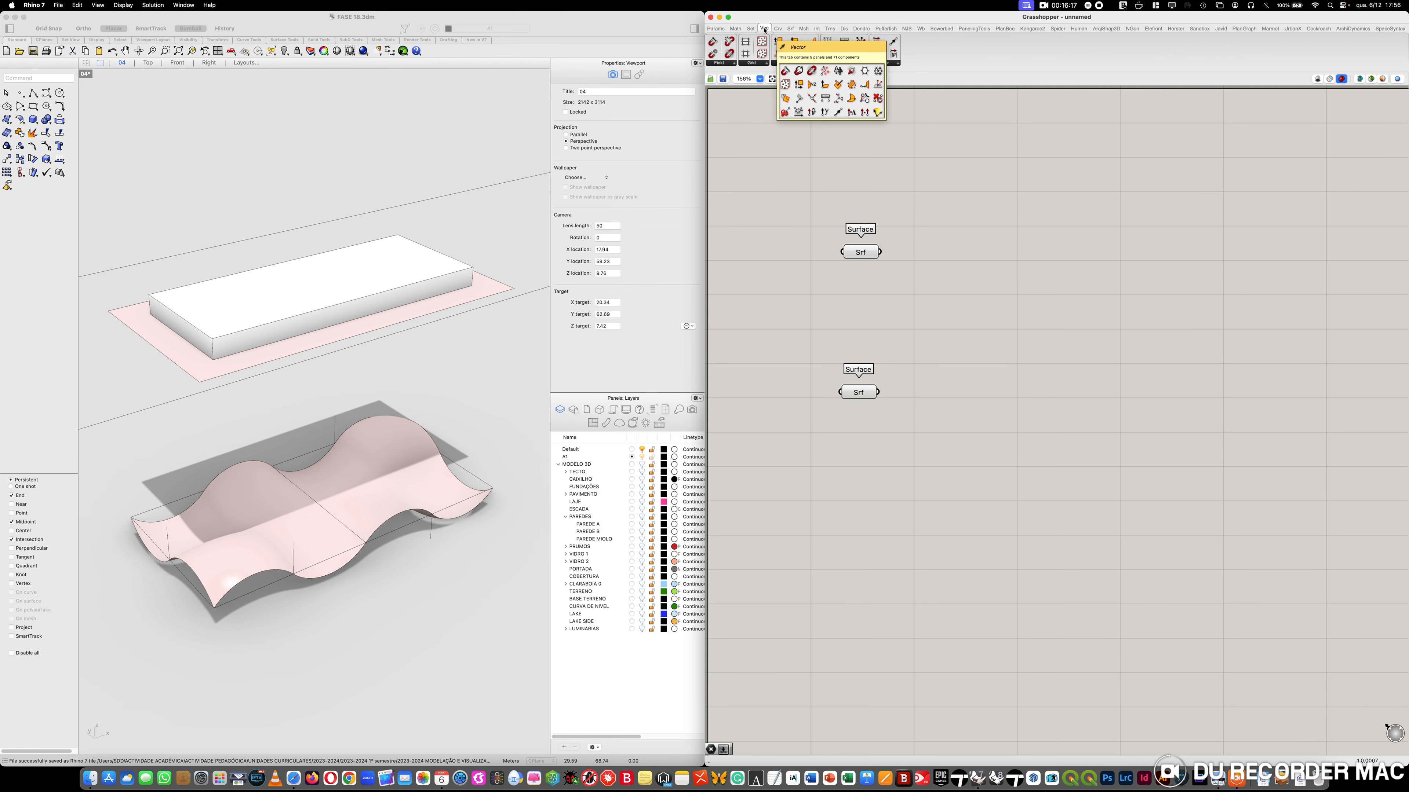
click(766, 64)
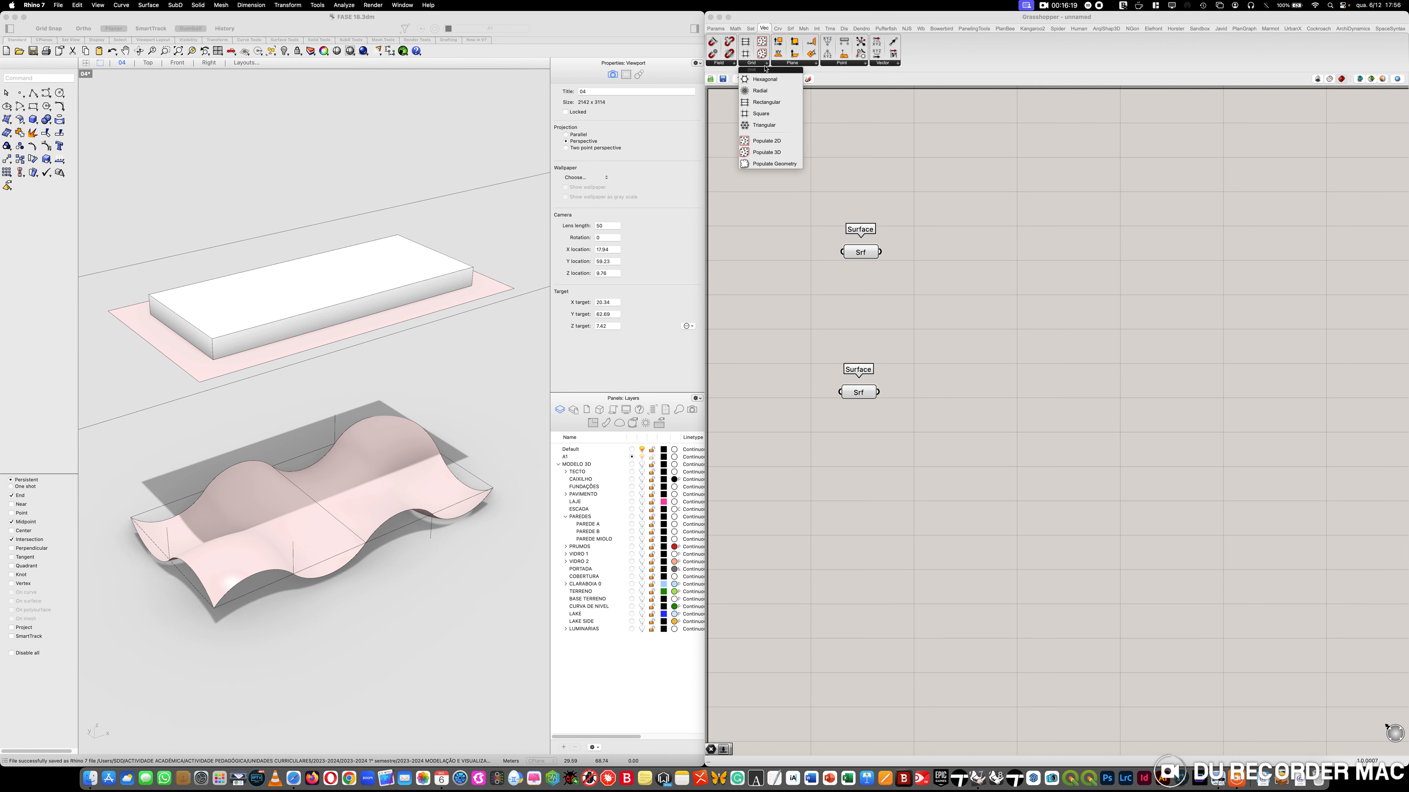
click(772, 114)
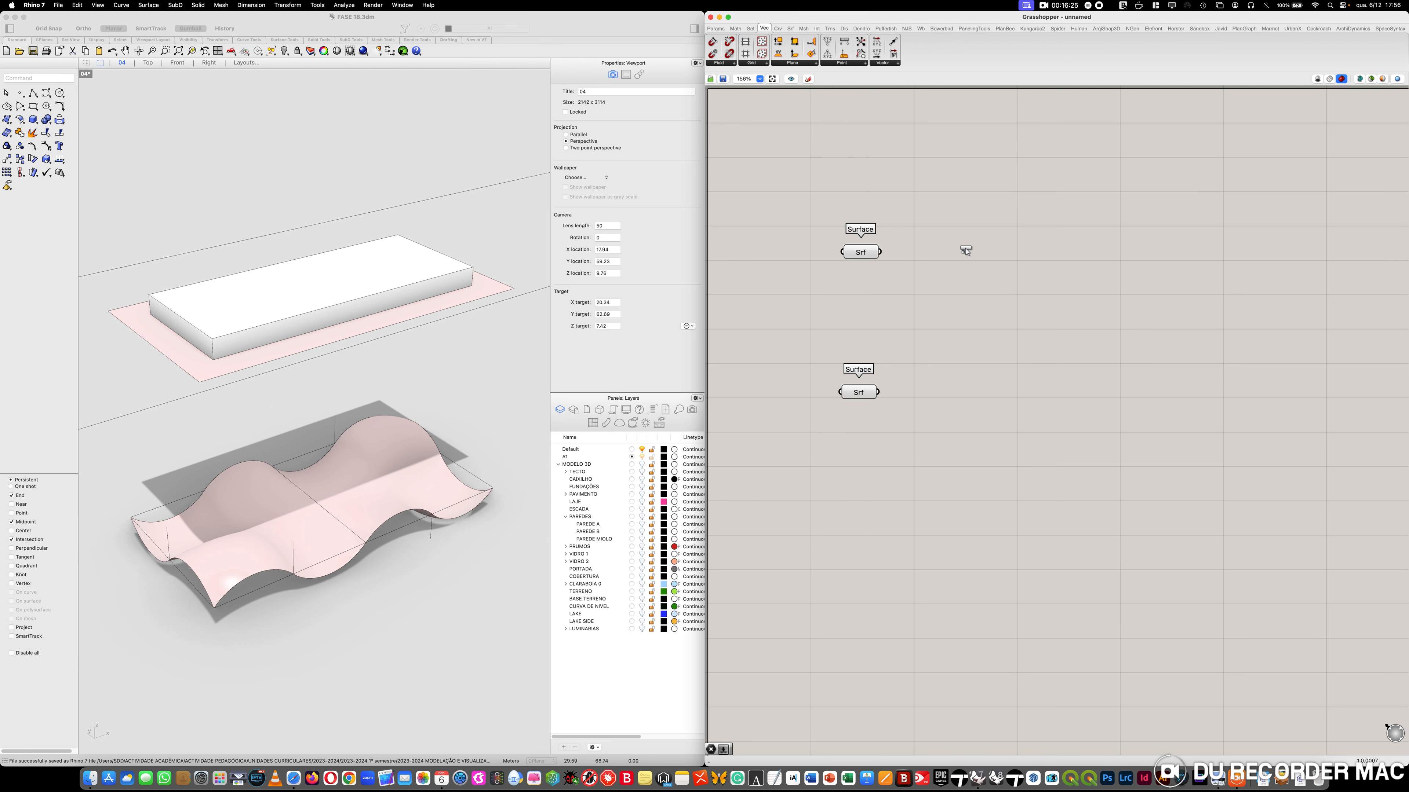
click(1154, 316)
drag(1154, 316, 1116, 275)
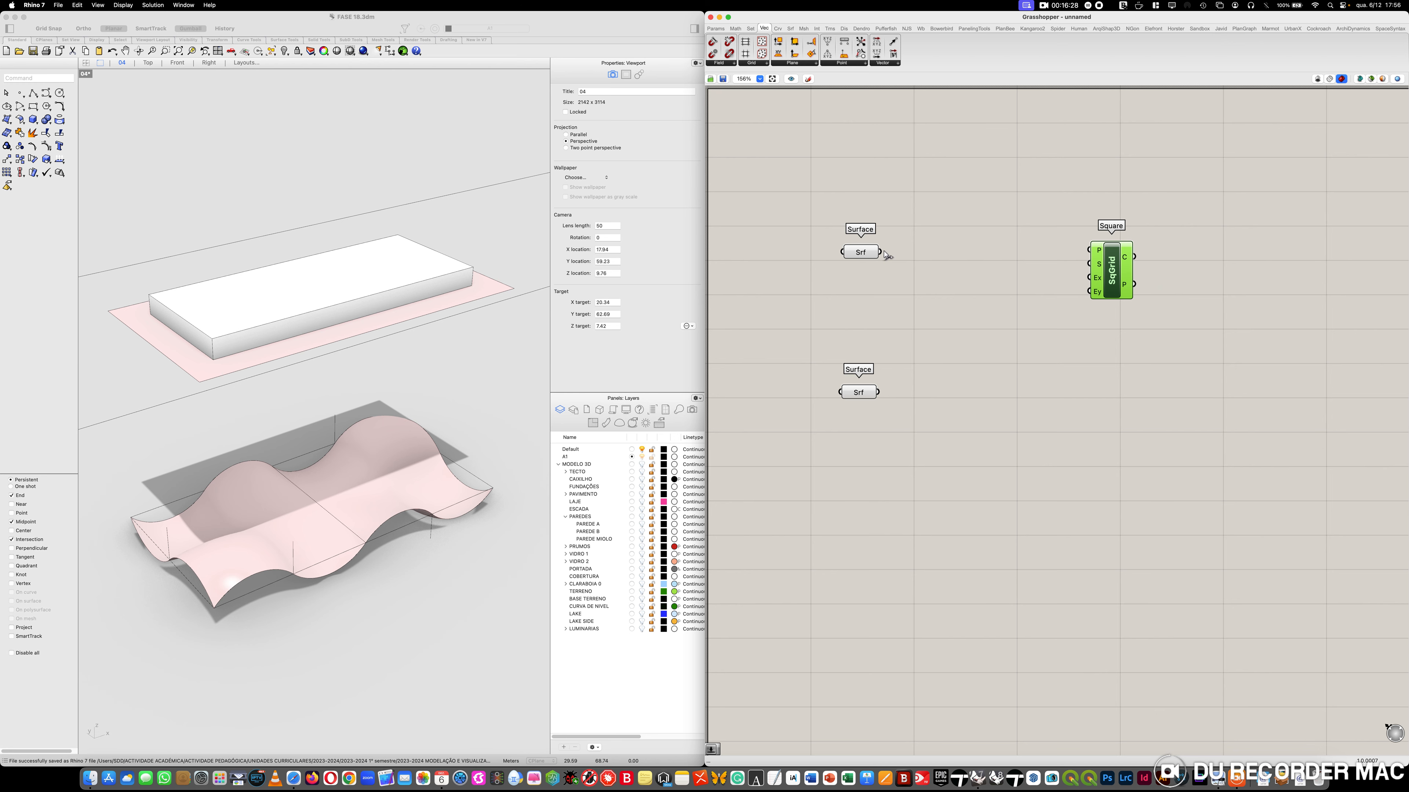
drag(880, 252, 1086, 258)
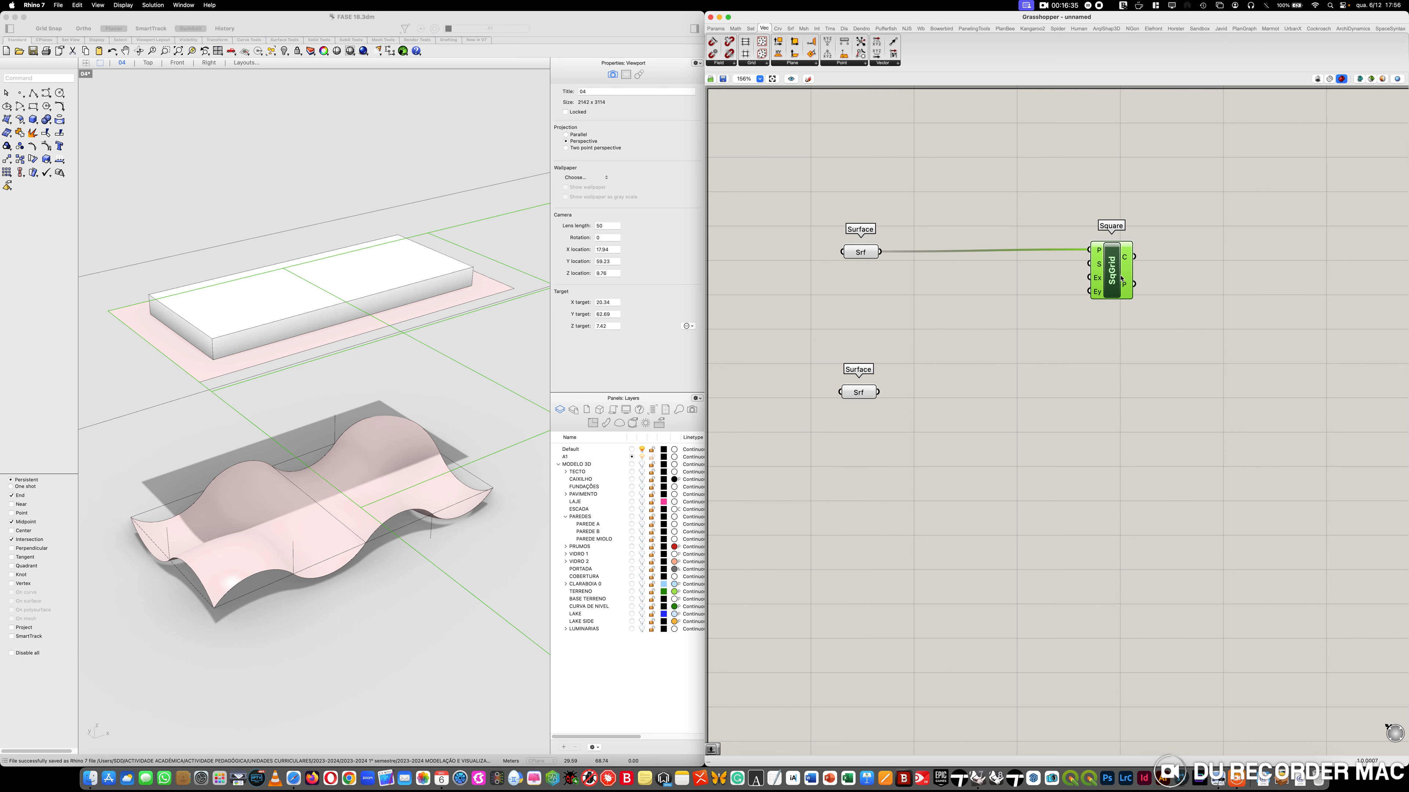
Move the Square grid component farther from the upper Surface parameter and add a 0.90 number slider just below that parameter
drag(1121, 279, 1167, 281)
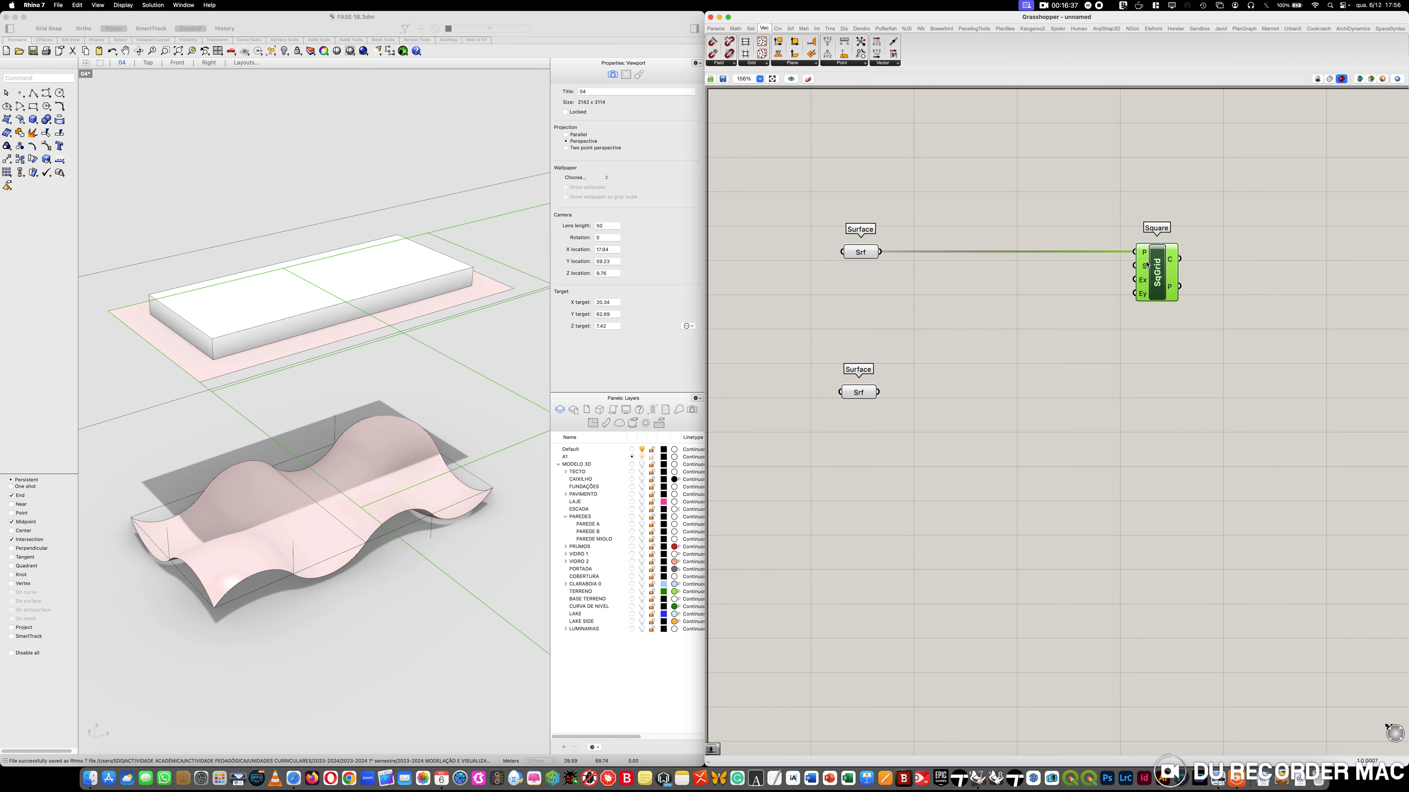
mouse_move(1145, 268)
double_click(933, 285)
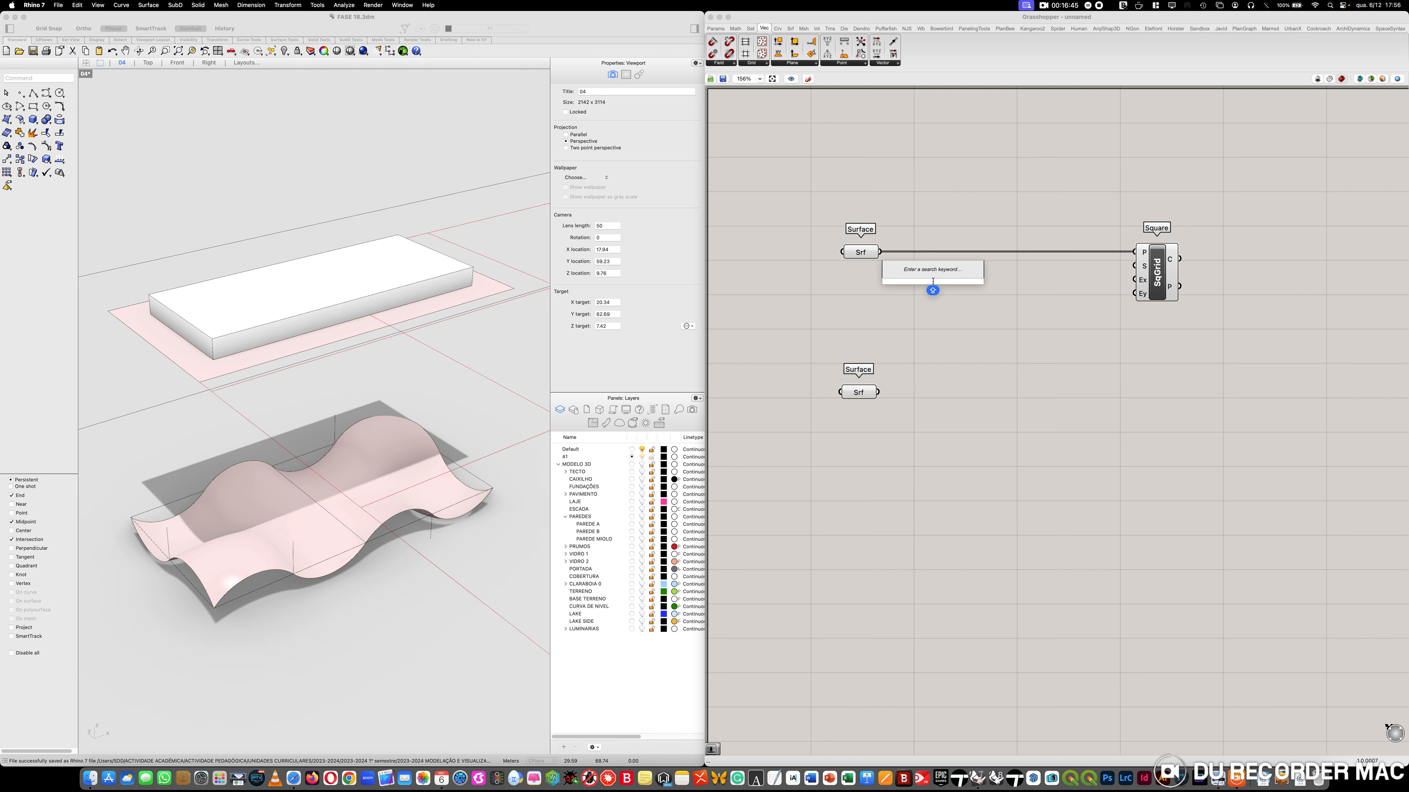
text(0.90)
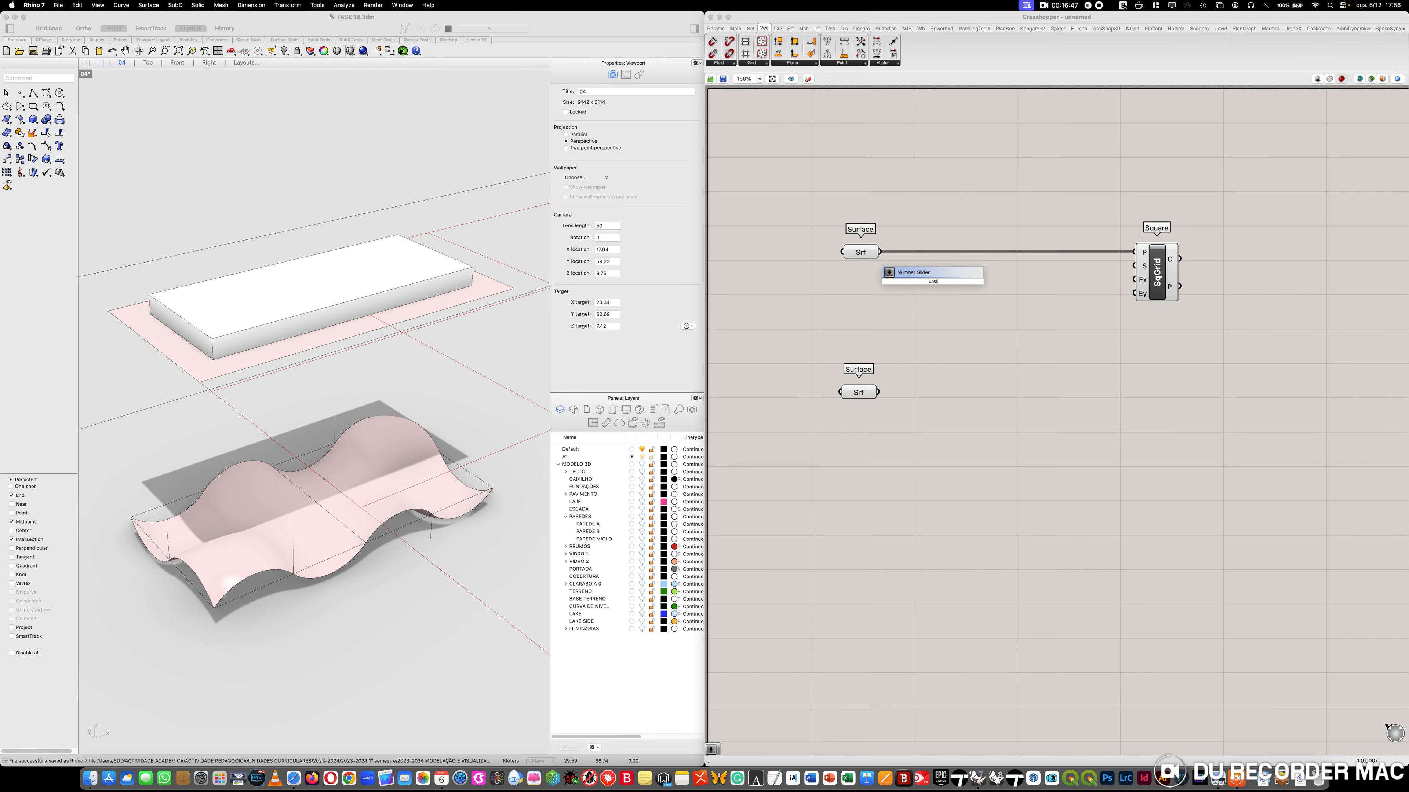
key(Return)
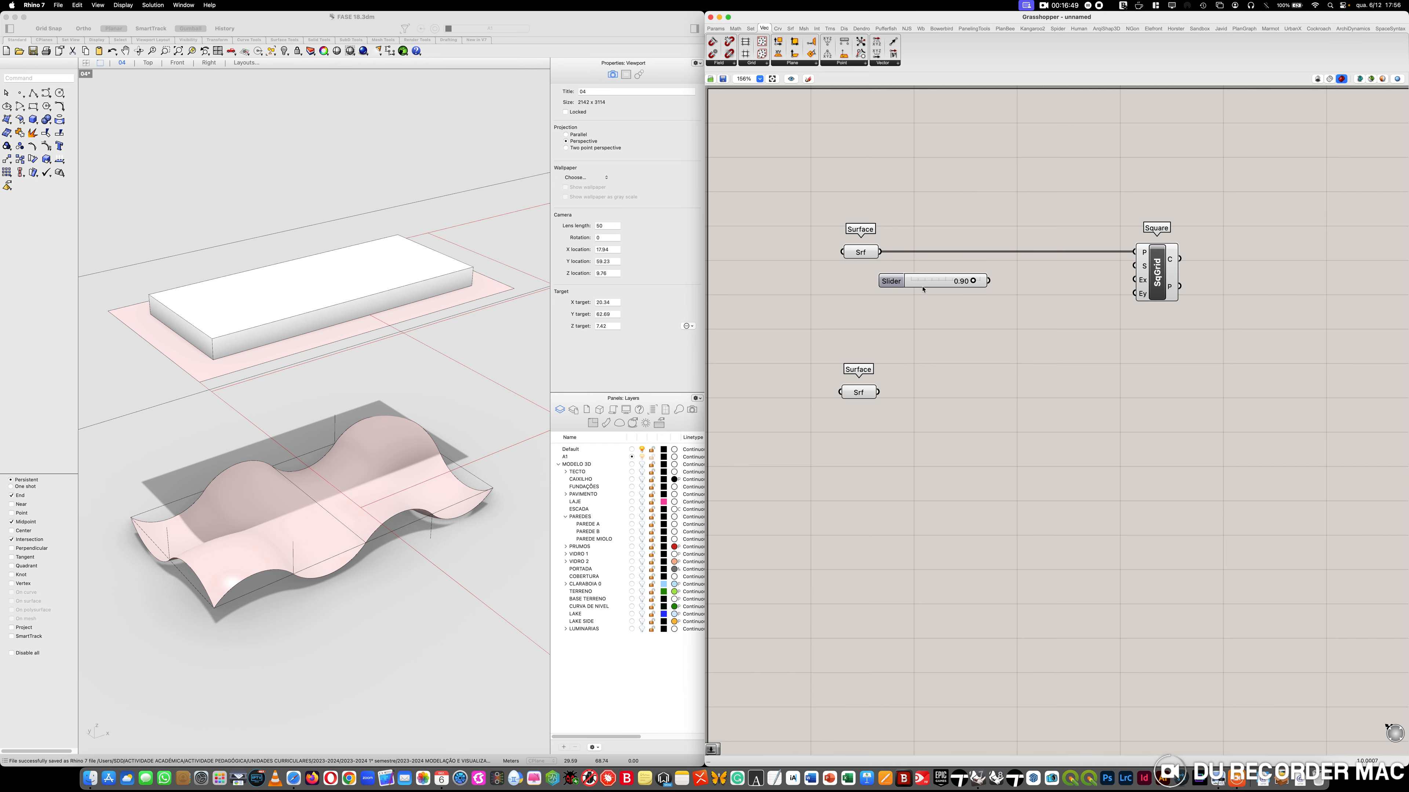
drag(892, 286, 863, 286)
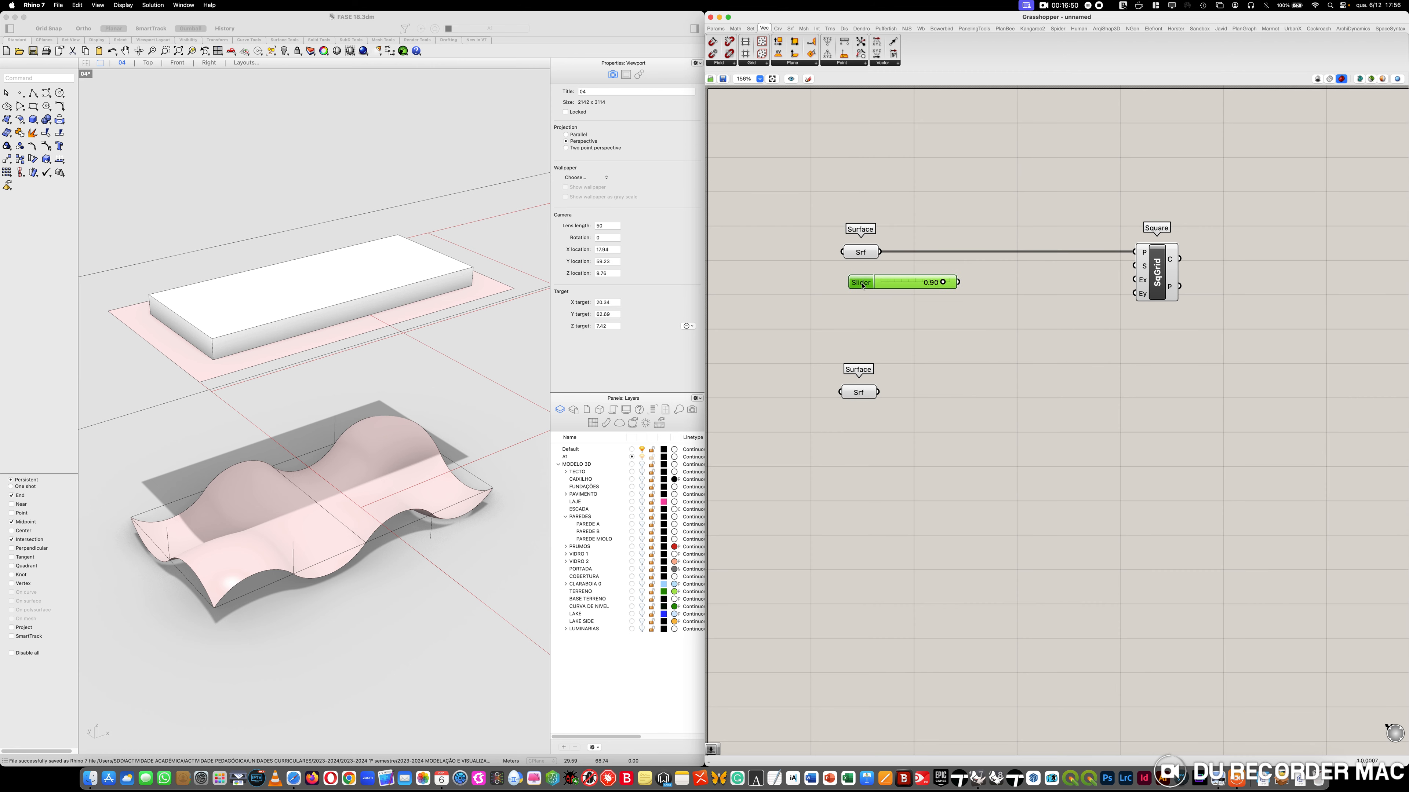
Add a Division component beside the 0.90 slider and connect the slider to its A input
double_click(1010, 300)
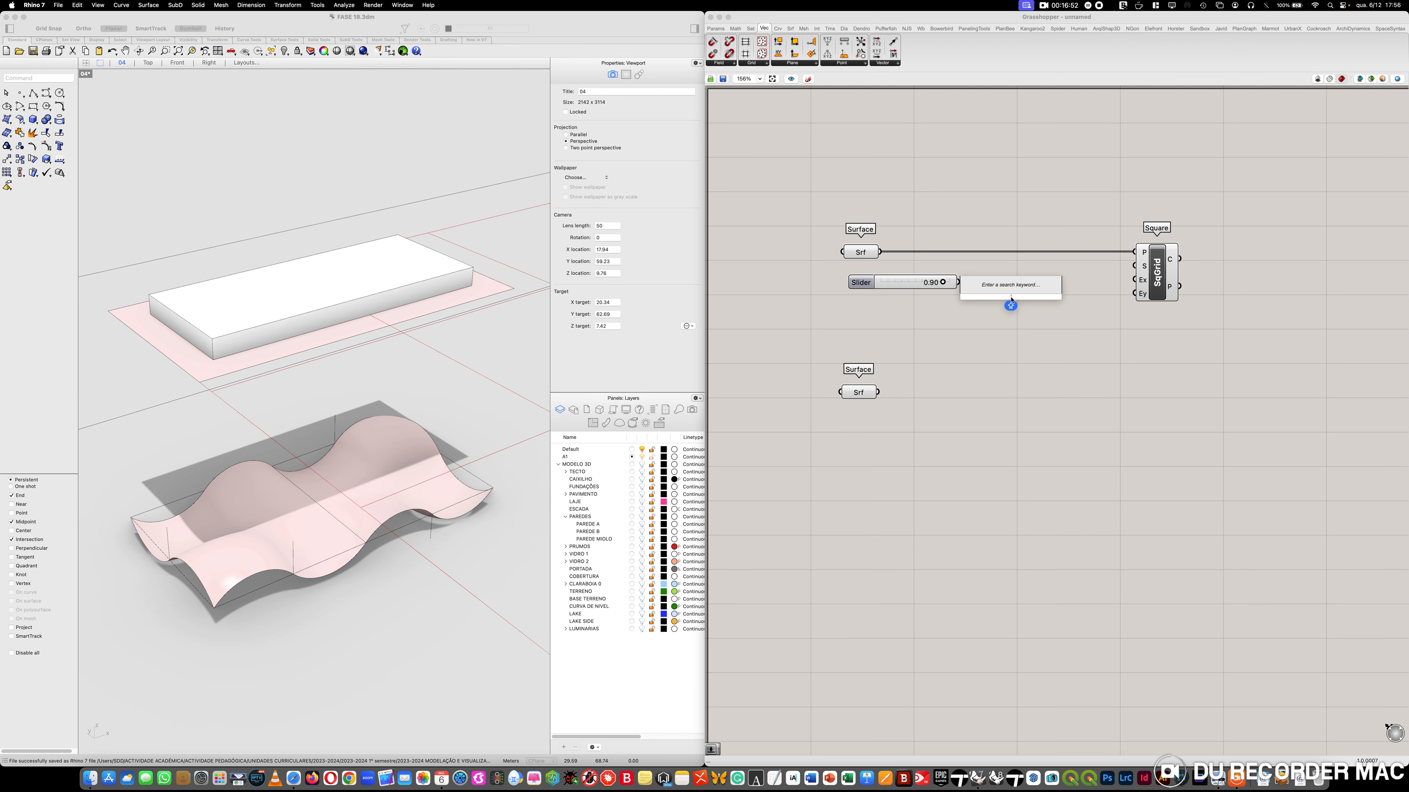
text(/)
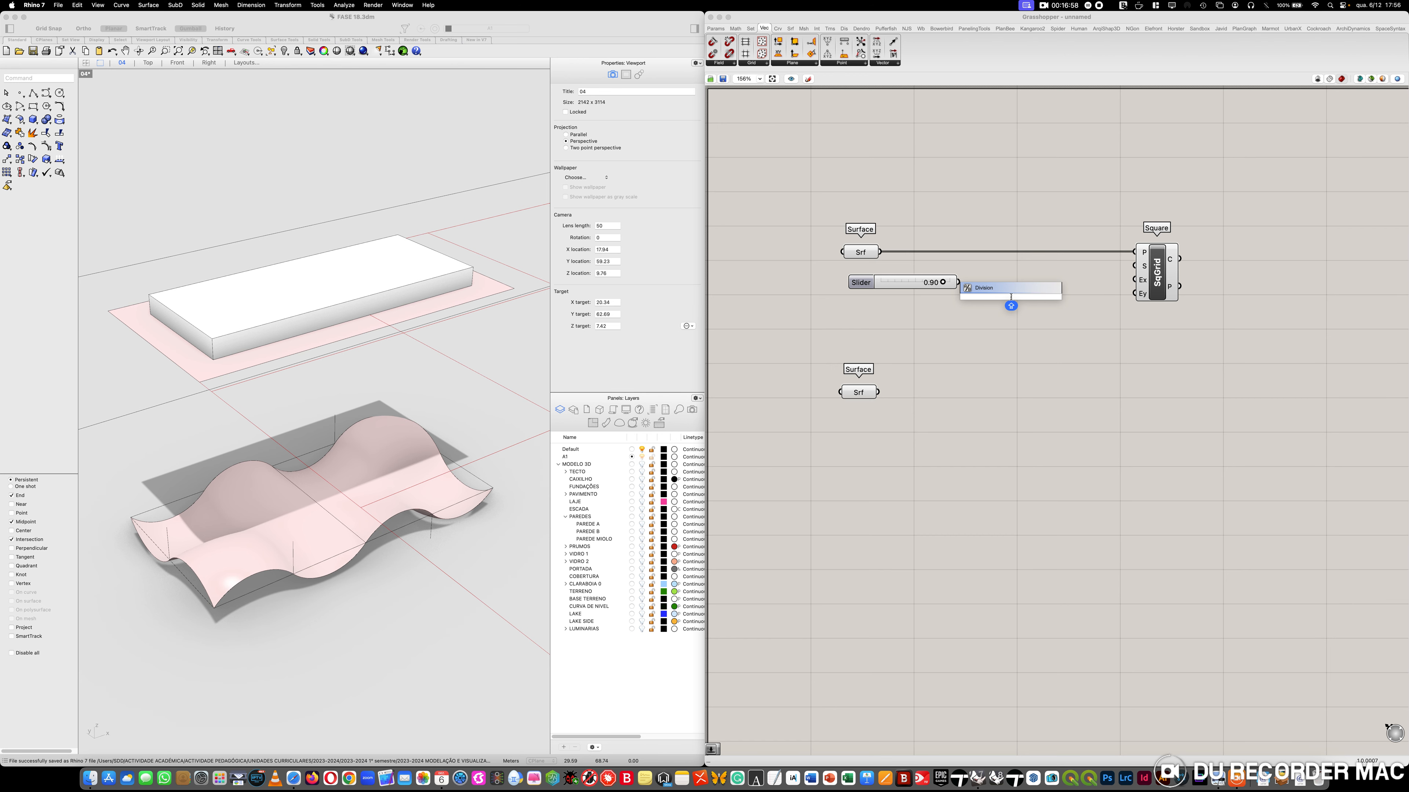
key(Return)
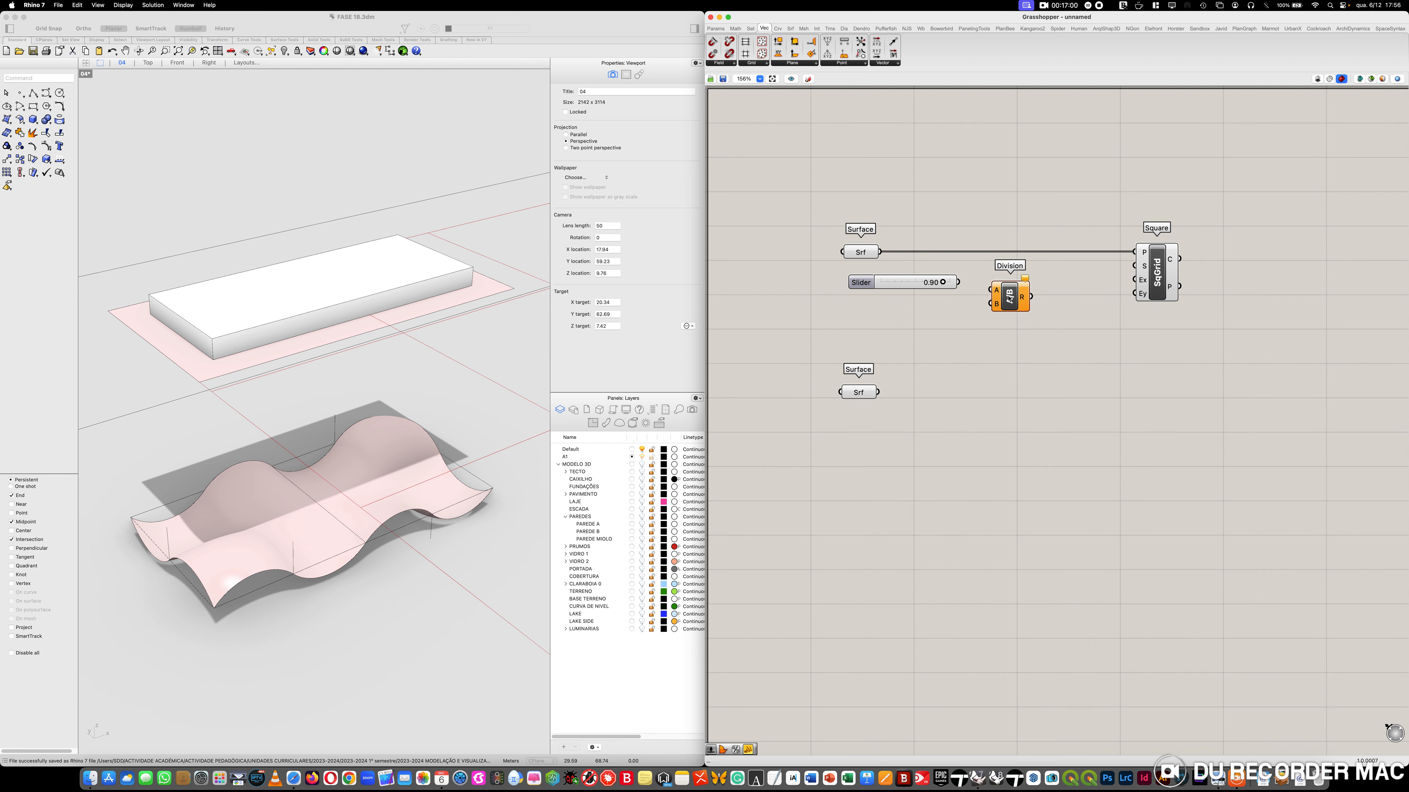
drag(1008, 300, 1014, 296)
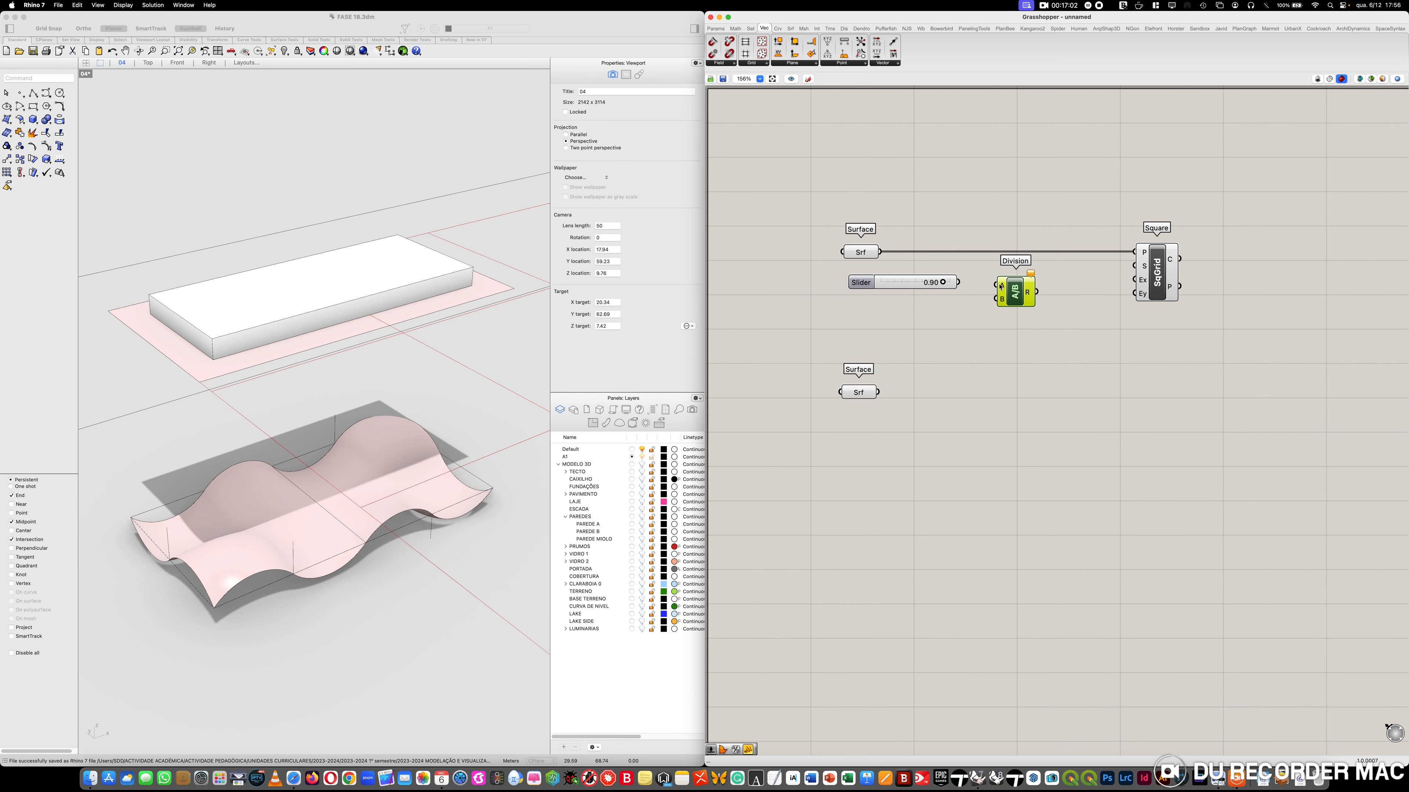
drag(958, 282, 1013, 293)
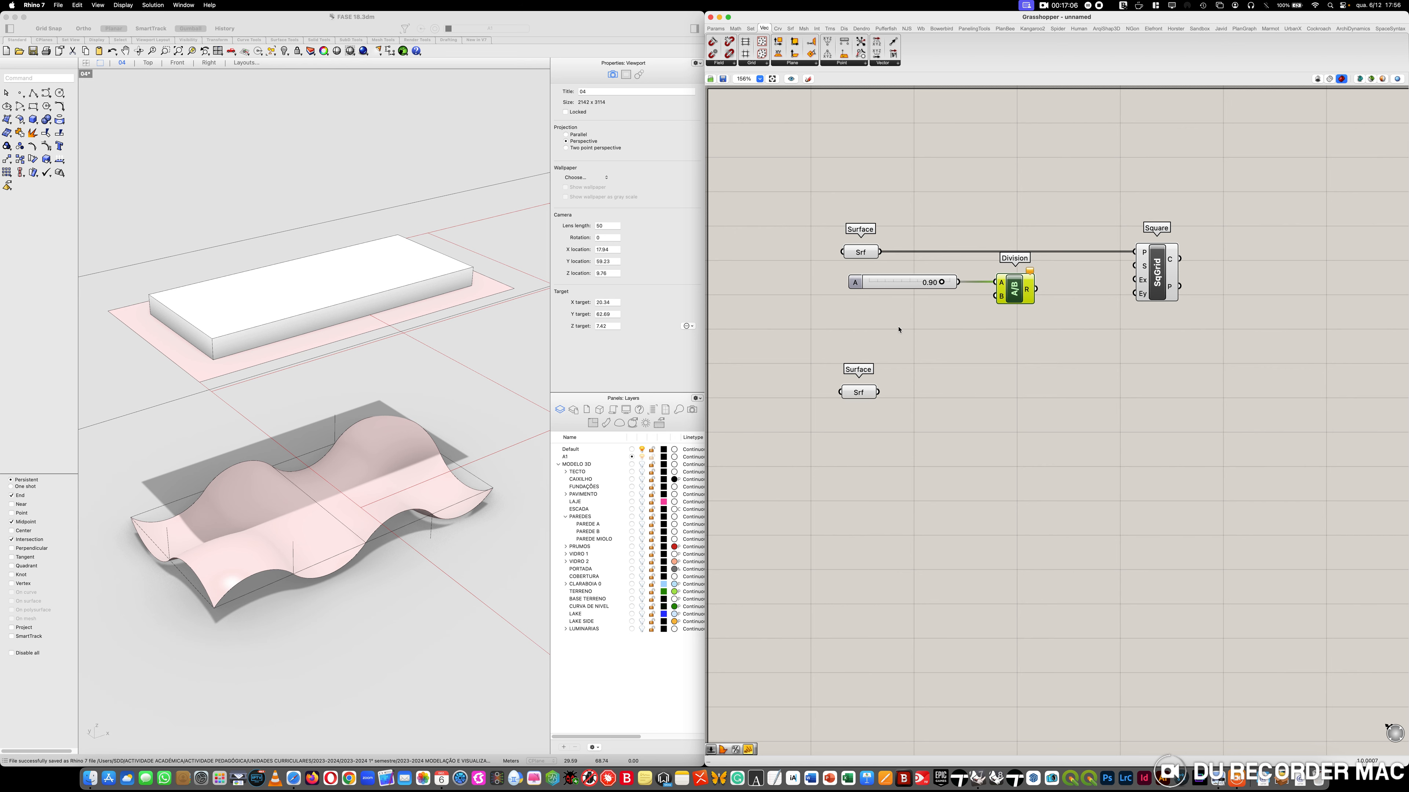
Add a number slider of 4, wire it to Division's B and the Square grid's Ex, and feed the Division result into the grid's S
double_click(883, 325)
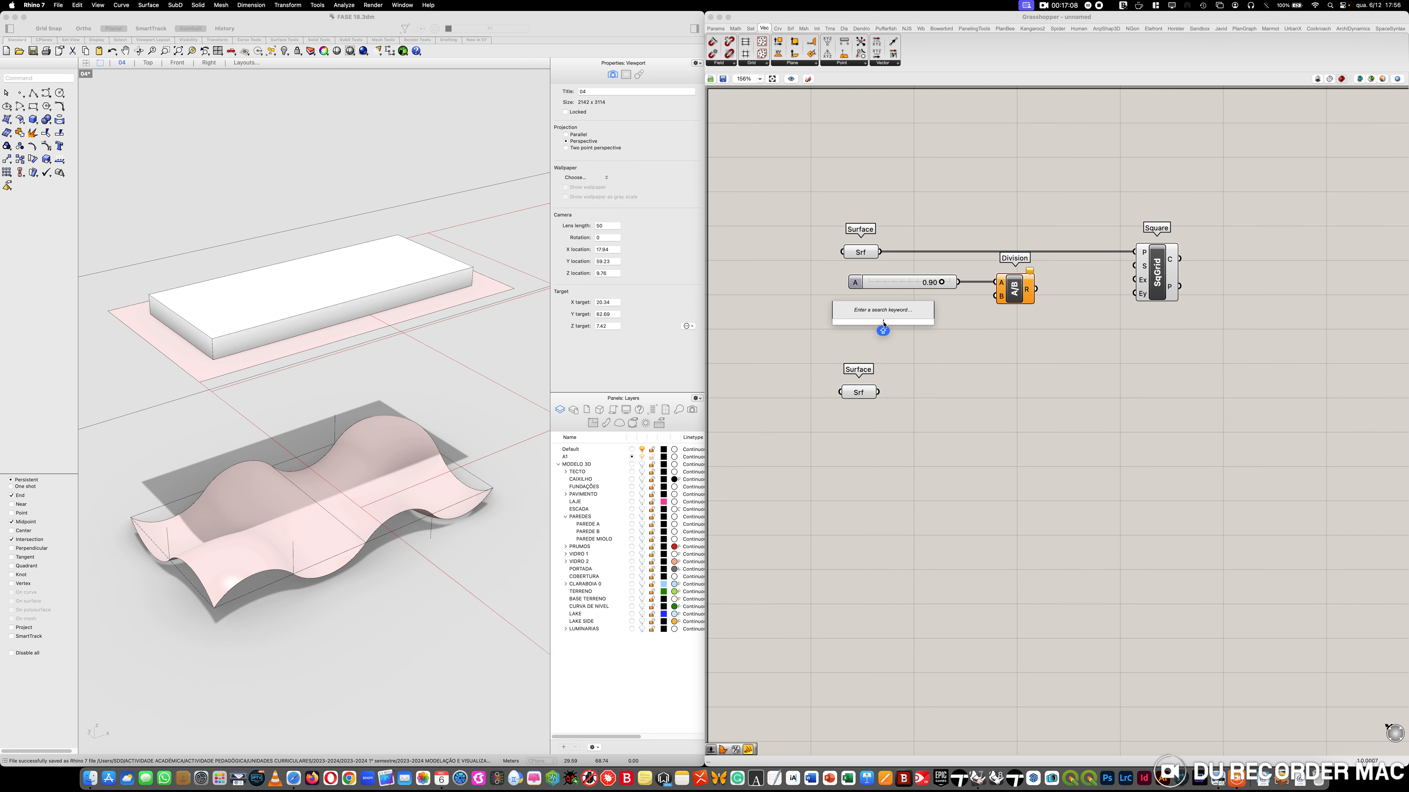
text(4)
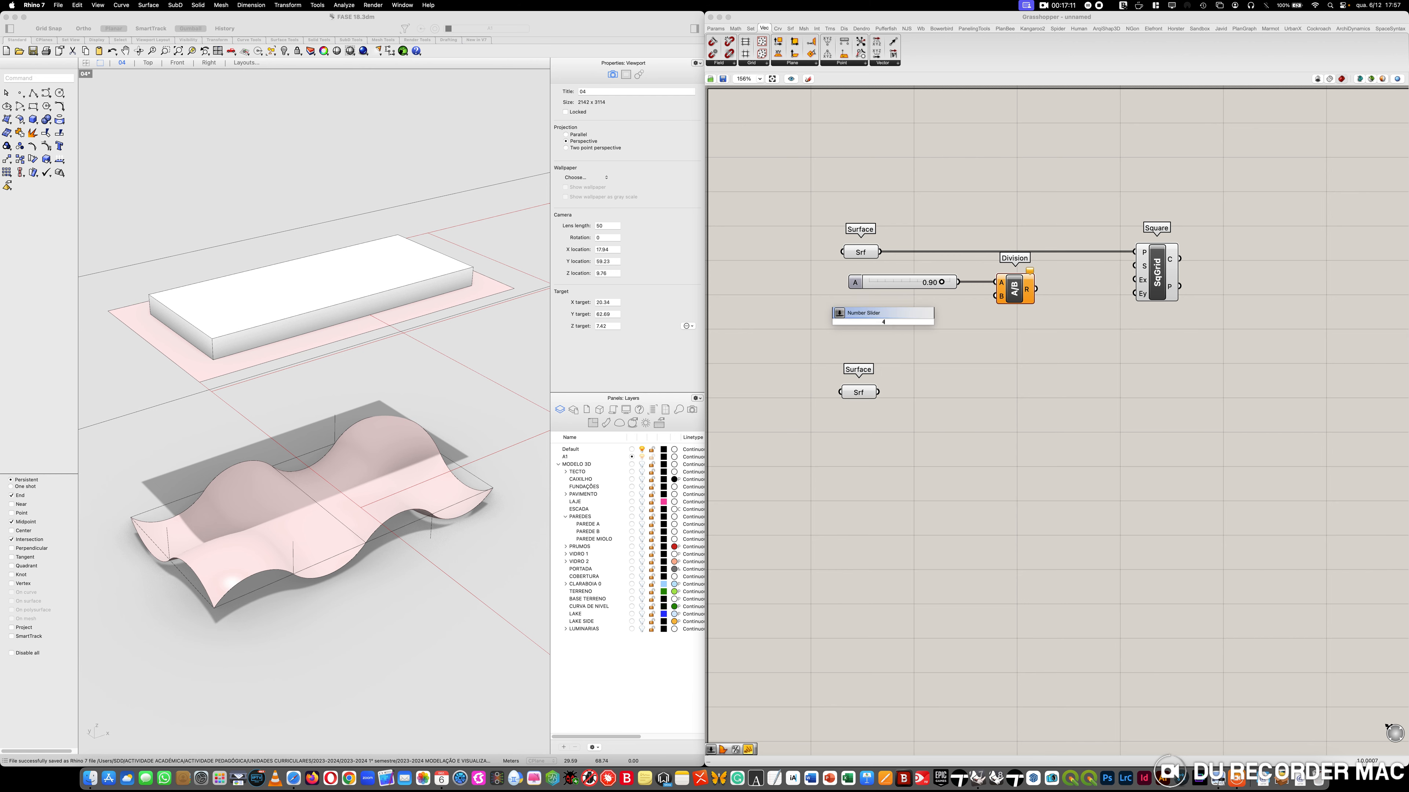
key(Return)
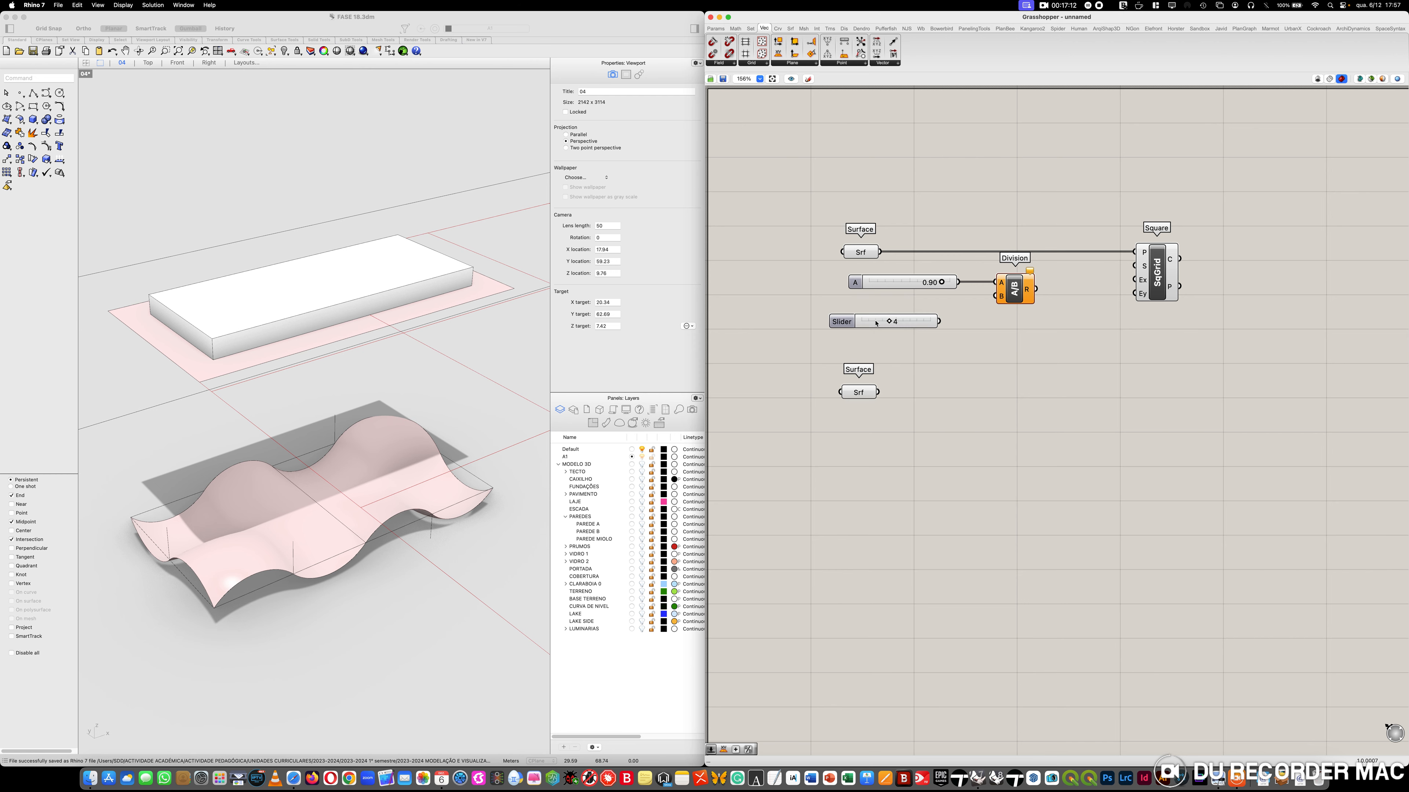
drag(843, 325, 859, 324)
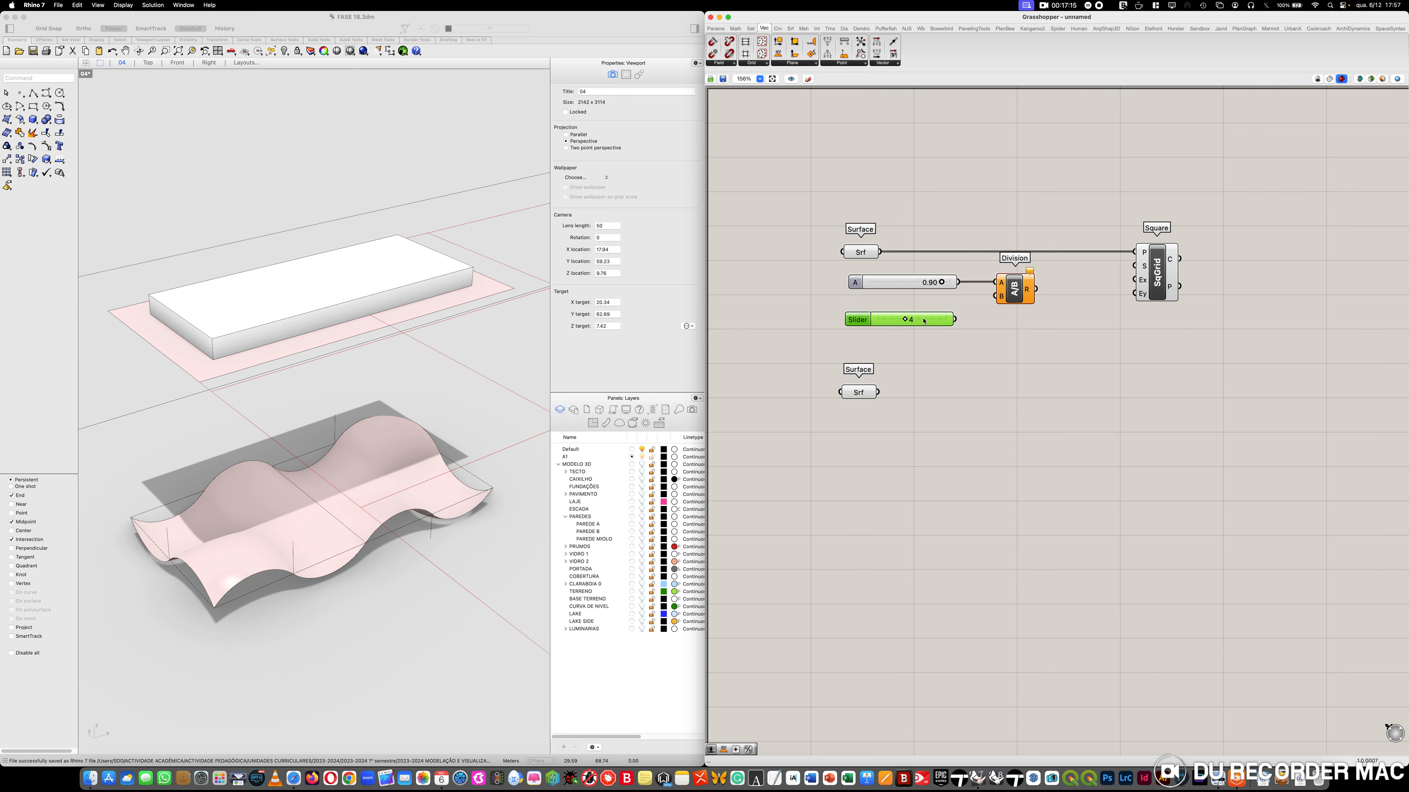
drag(953, 319, 1136, 267)
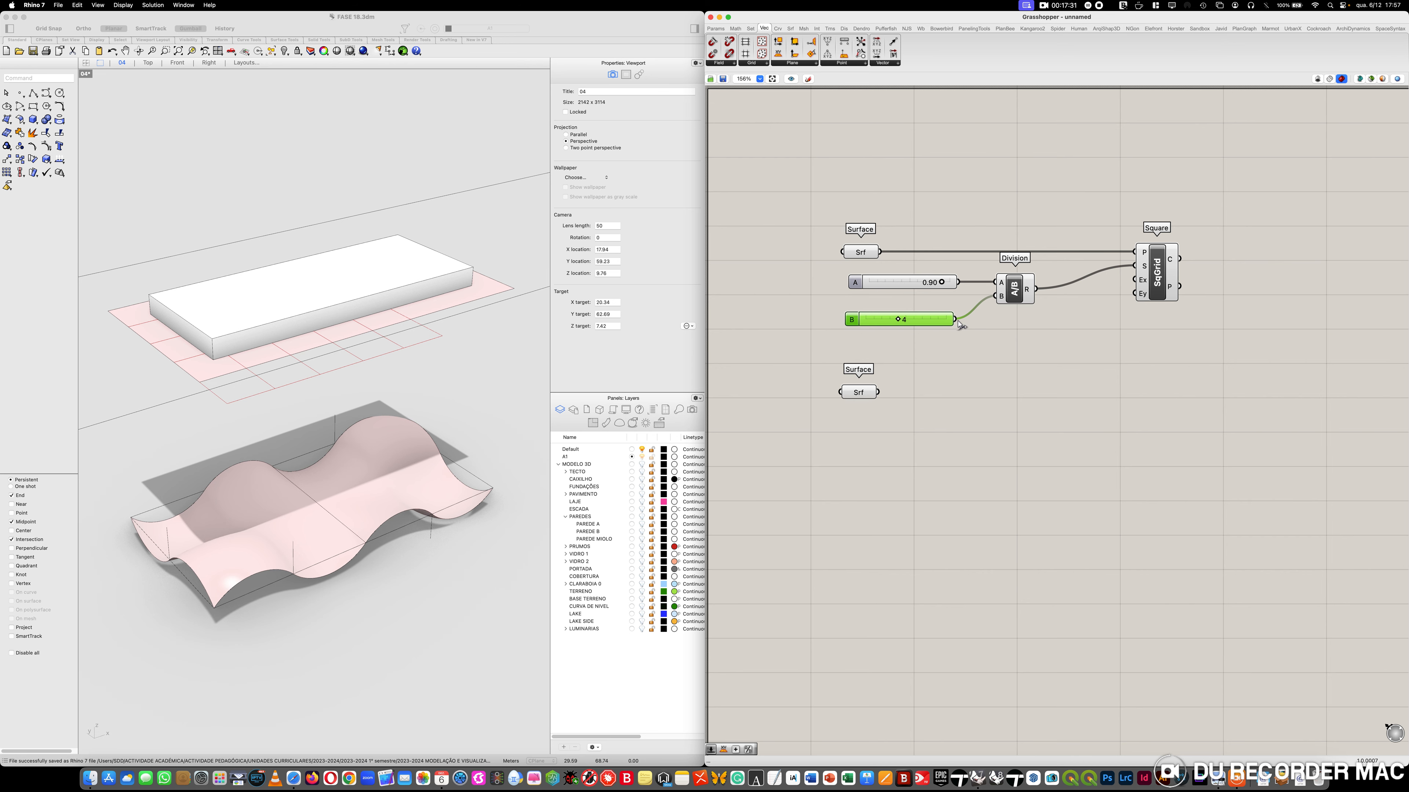
drag(955, 320, 1178, 288)
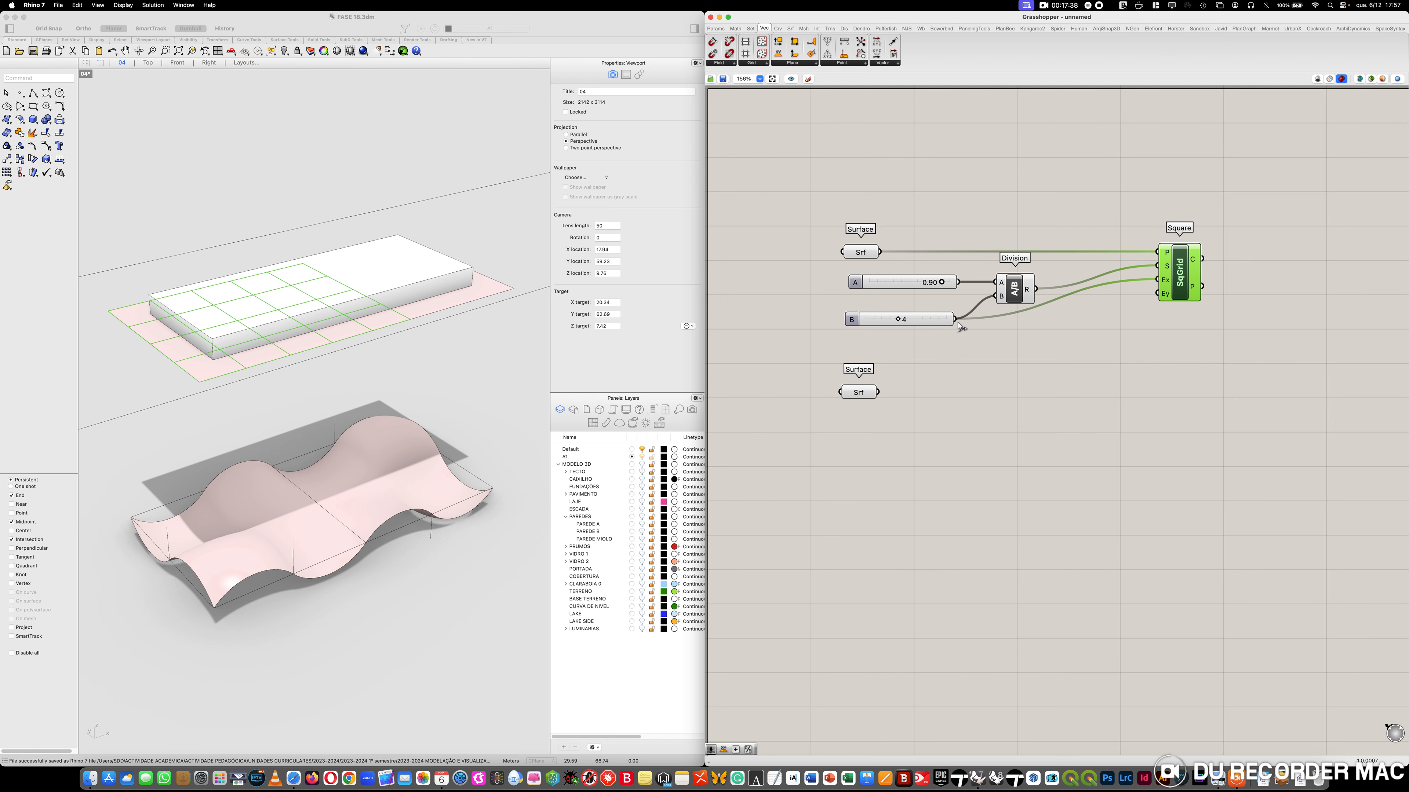
Try wiring the 4 slider to the Square grid's Ey input, remove that wire, and review the disconnect option on Ex
drag(955, 321, 1160, 299)
ctrl+drag(1159, 294, 1001, 342)
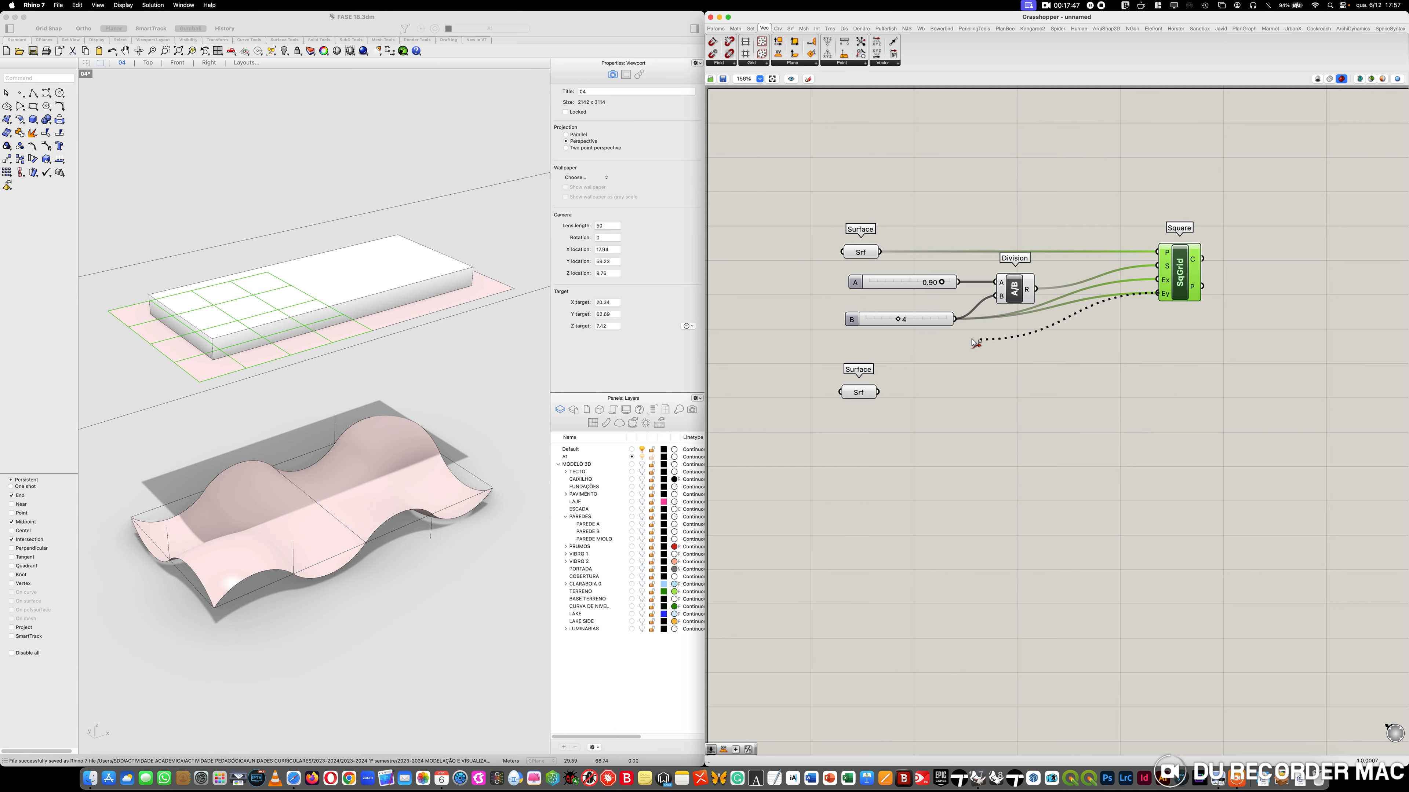
ctrl+drag(1158, 295, 956, 320)
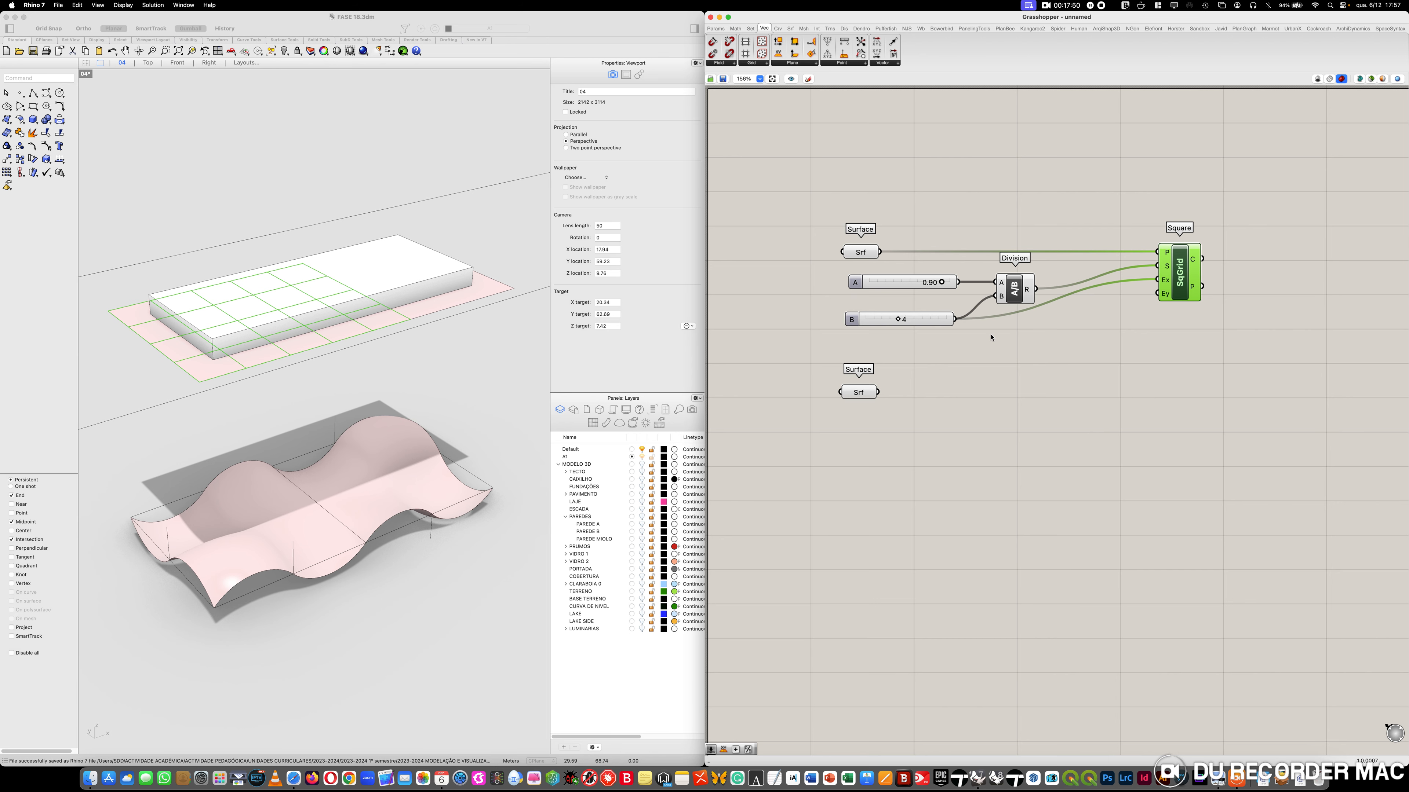
right_click(1166, 283)
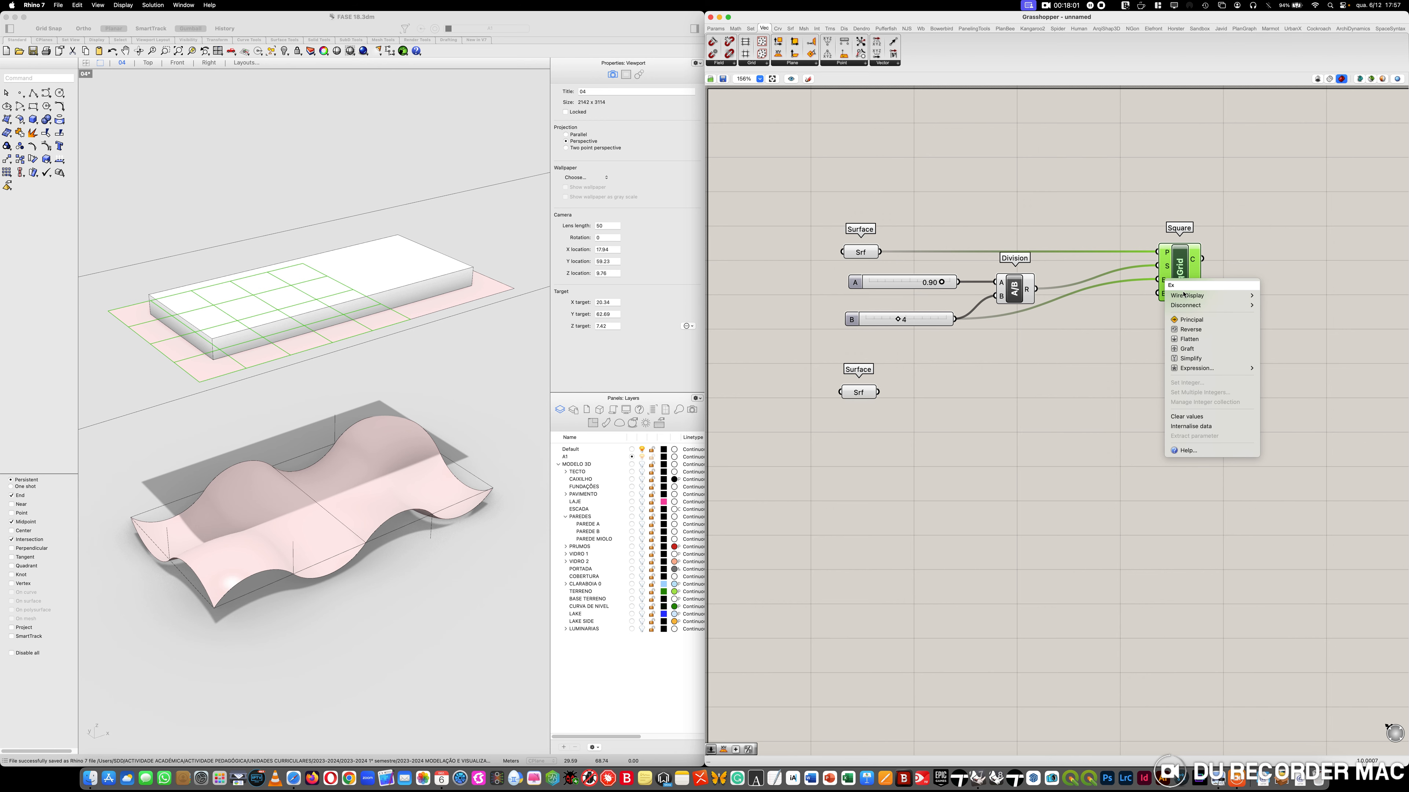
mouse_move(1220, 305)
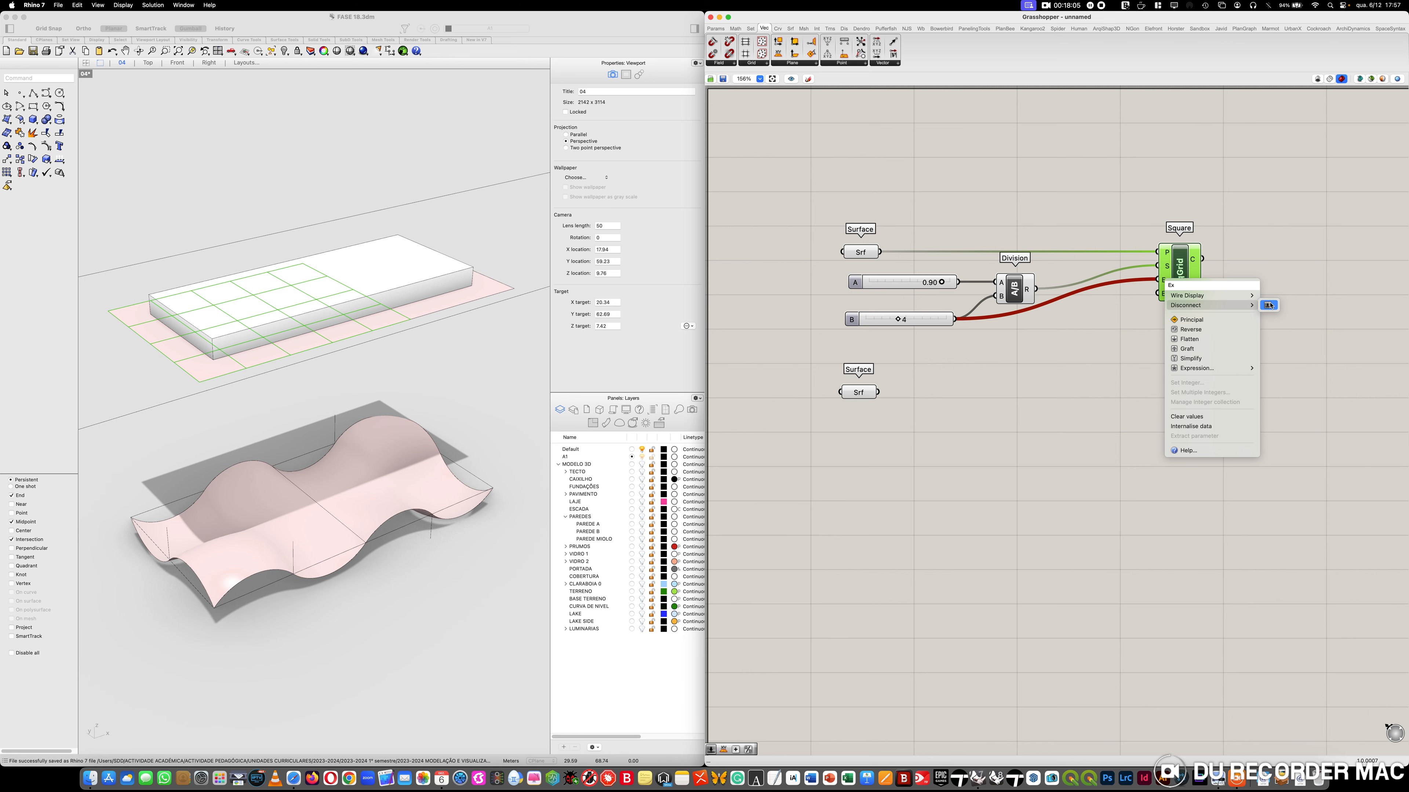
click(1302, 374)
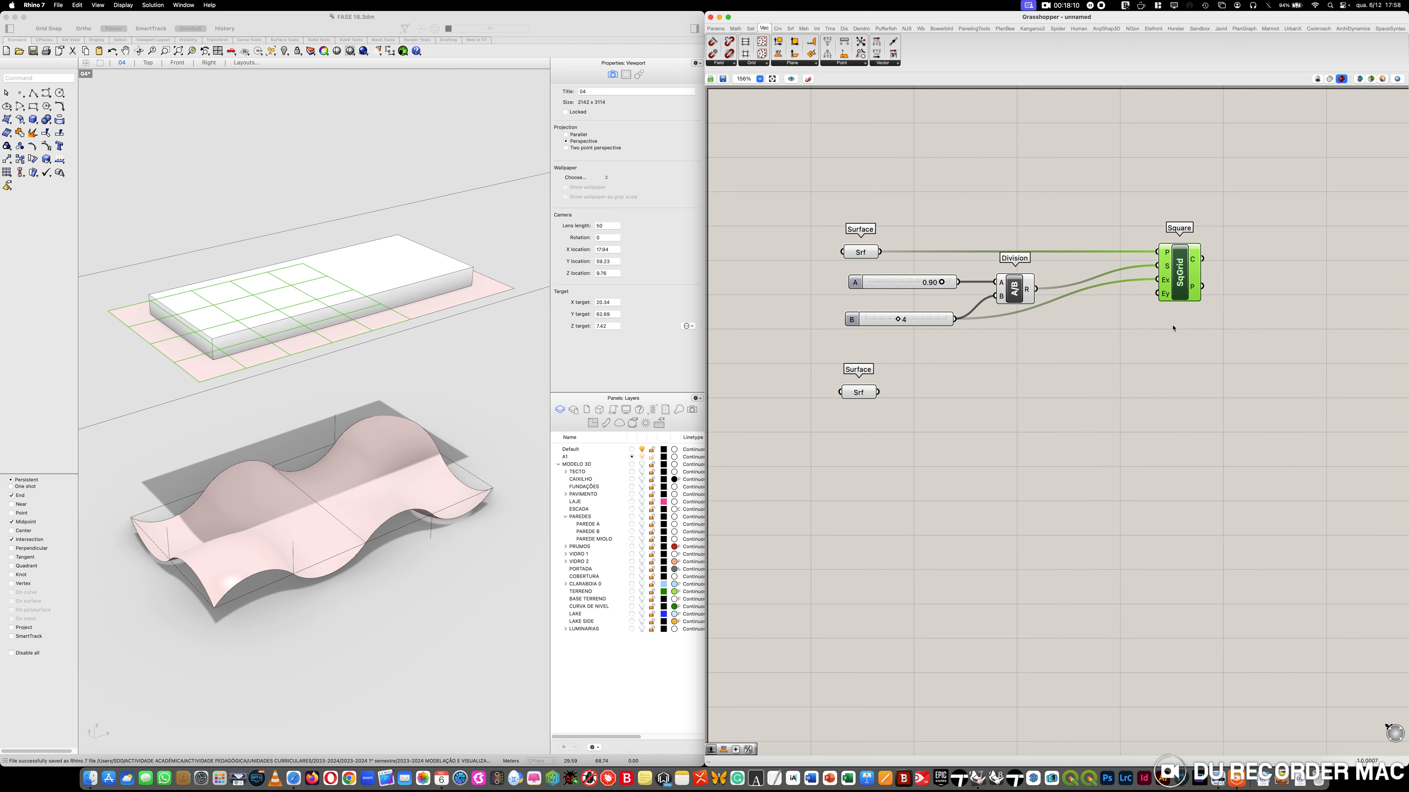
mouse_move(1165, 297)
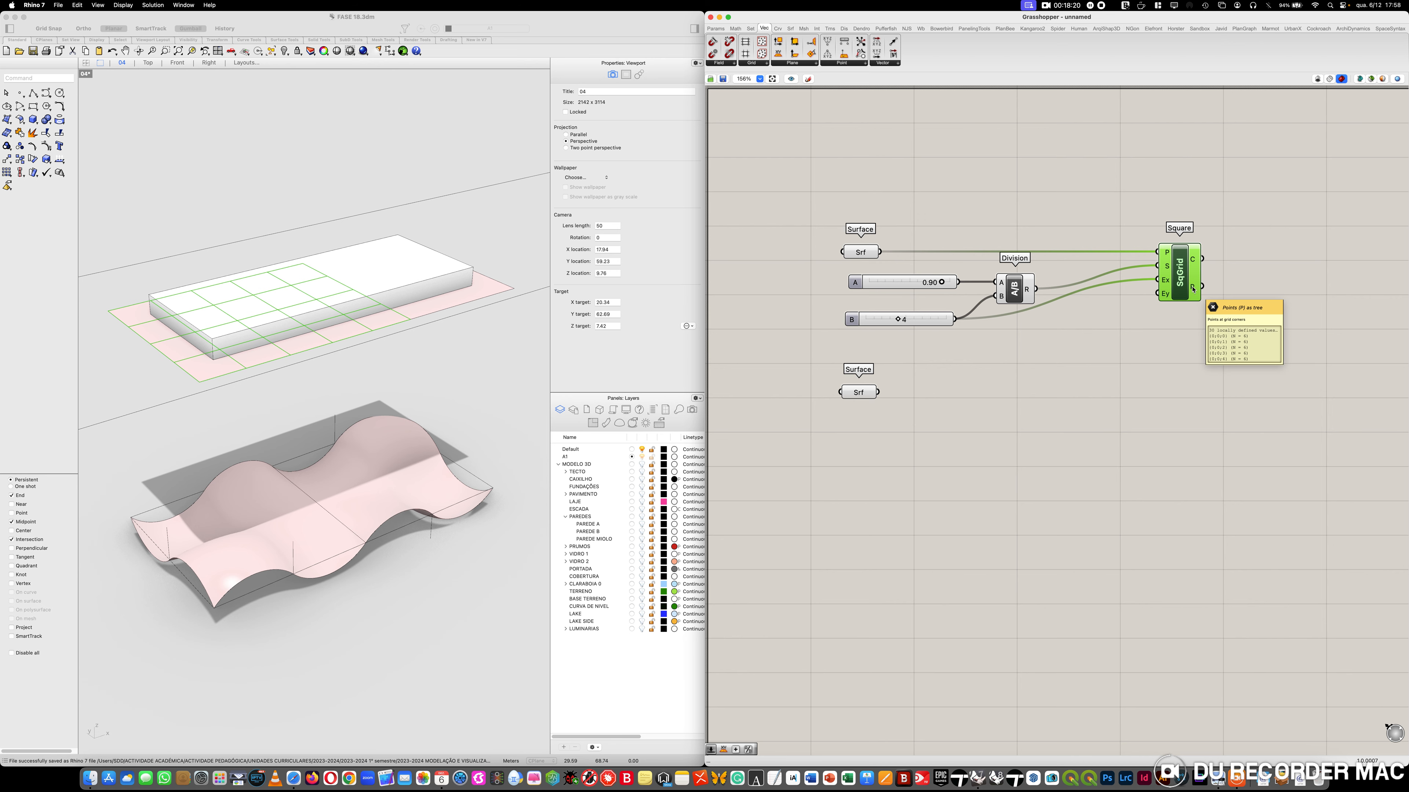
mouse_move(1193, 263)
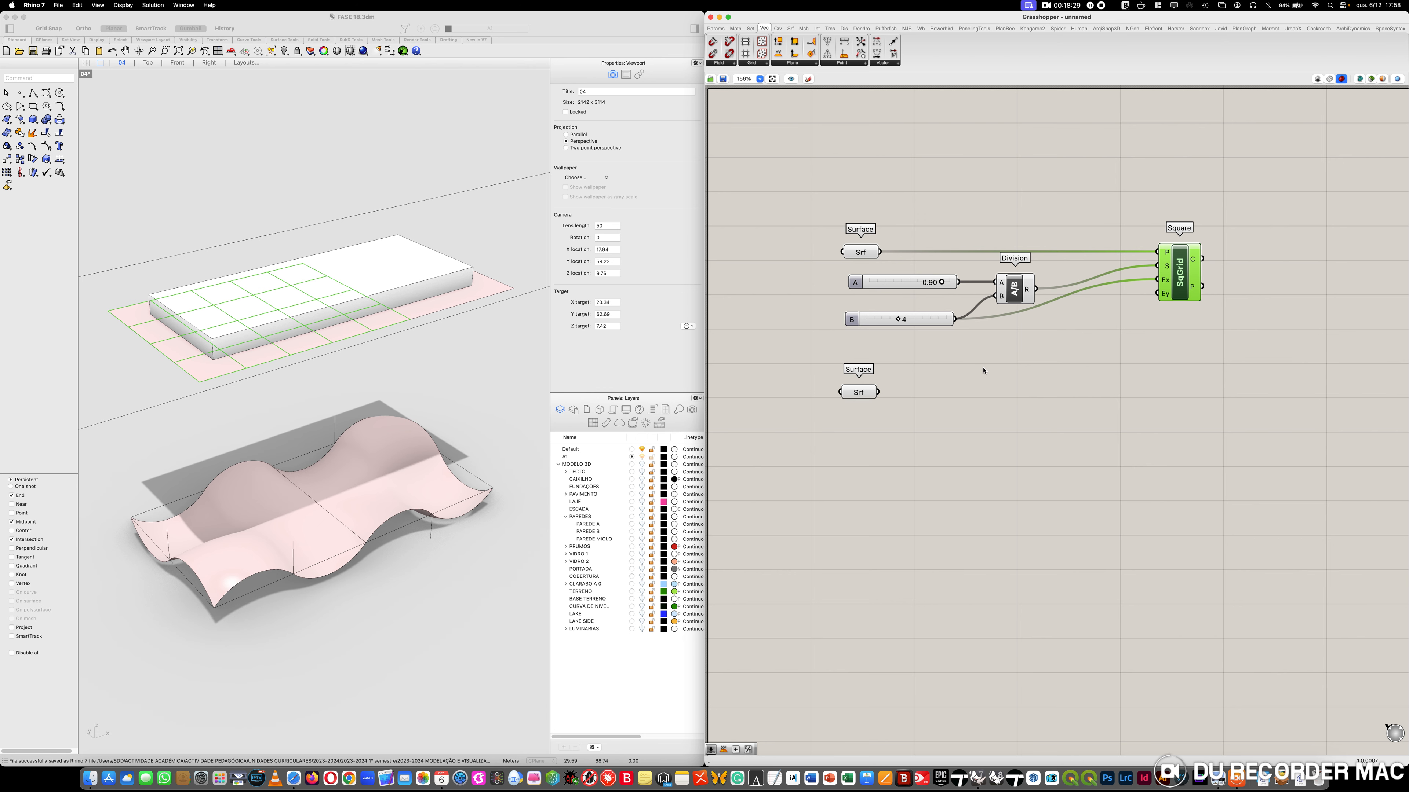
Add another number slider below the 4 slider and set it to 2
double_click(903, 344)
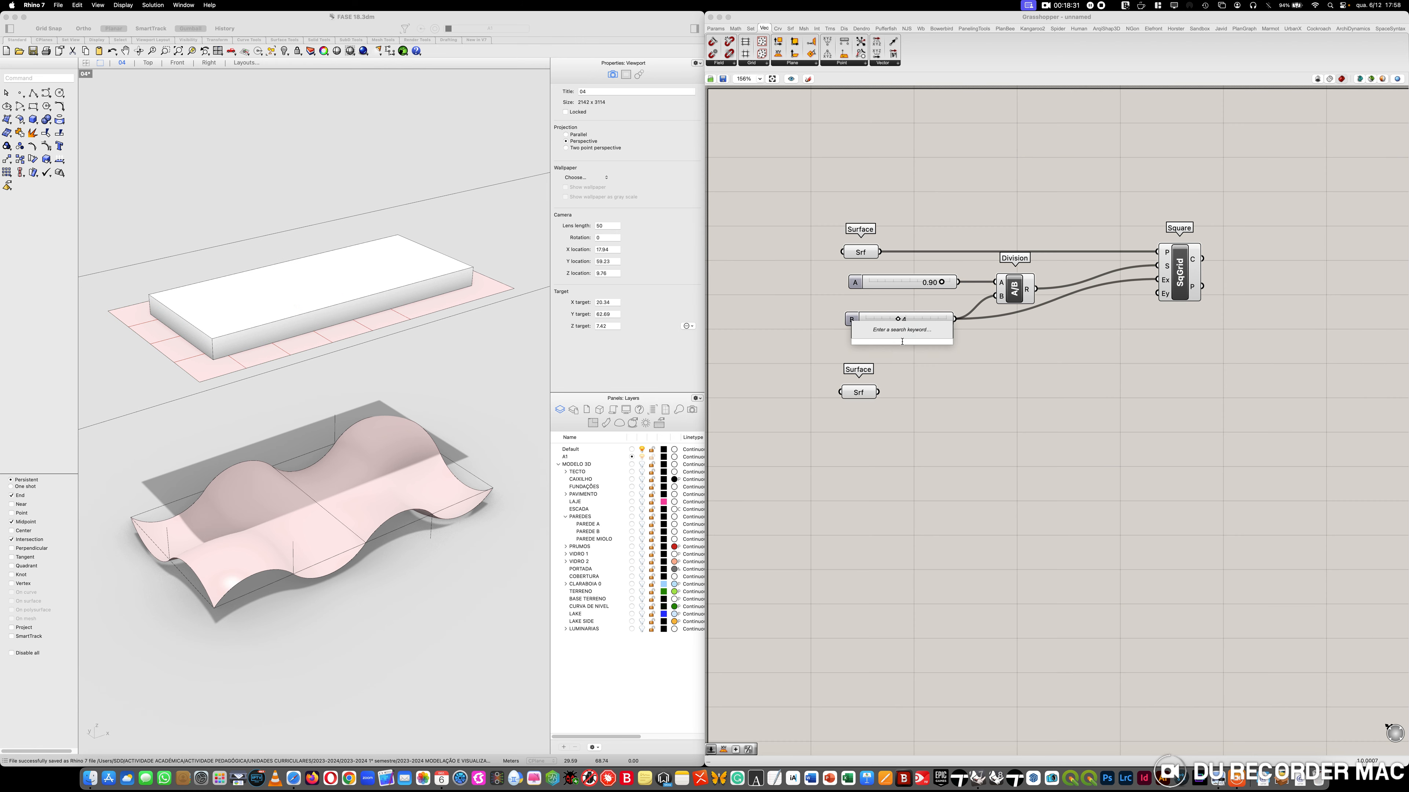
text(8)
key(Return)
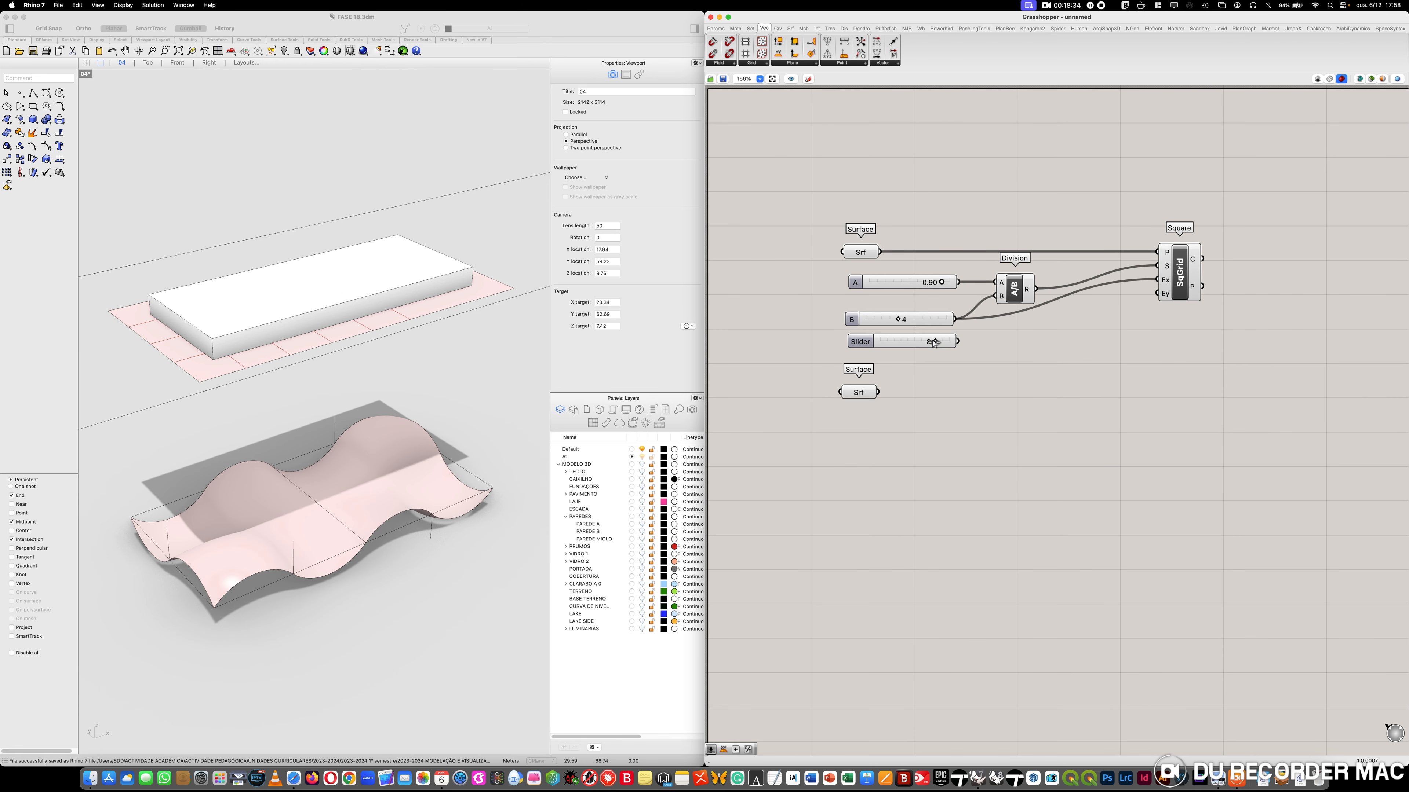
drag(934, 342, 894, 352)
Add a Multiplication component, connect the 4 and 2 sliders to A and B, and feed its result into the Square grid's Ey
double_click(1038, 343)
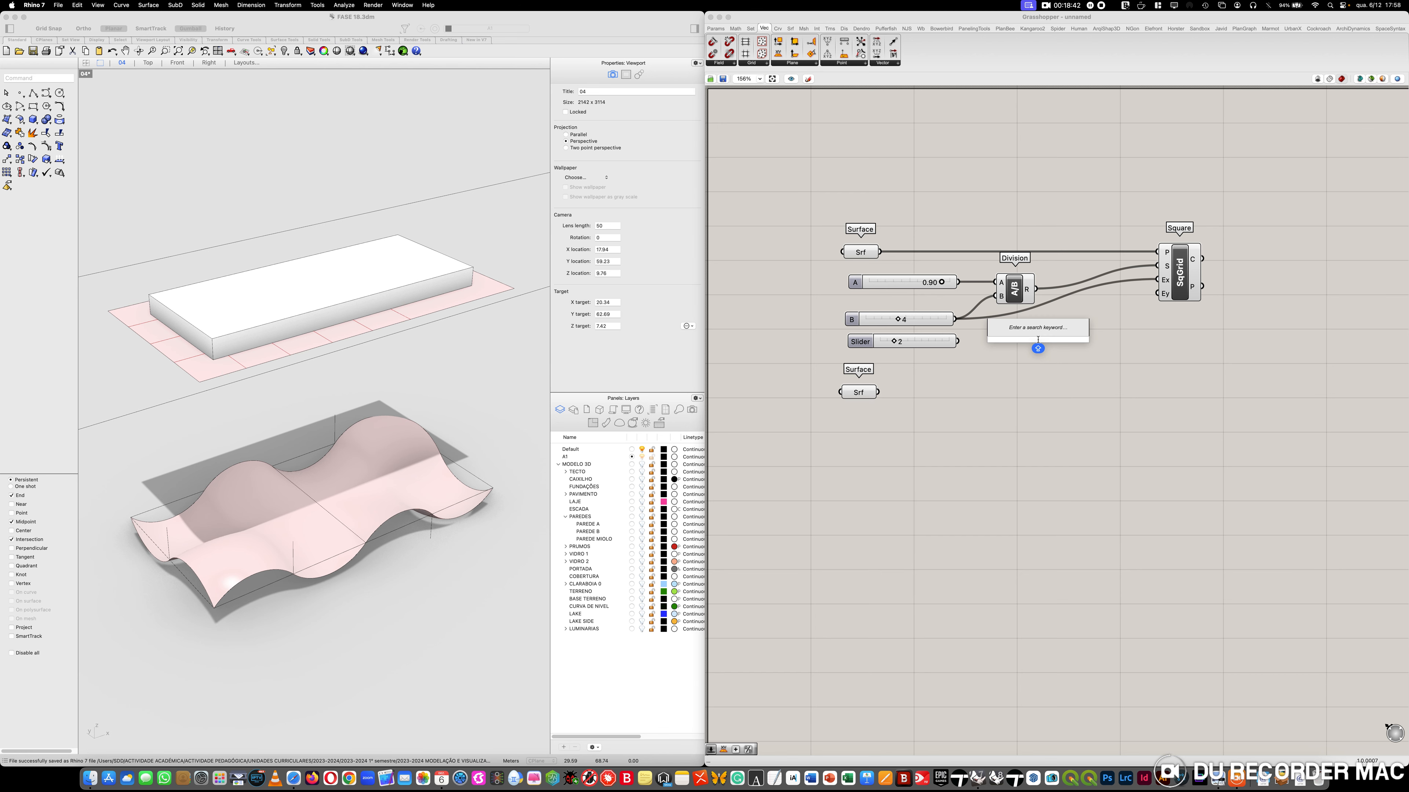
text(*)
key(Return)
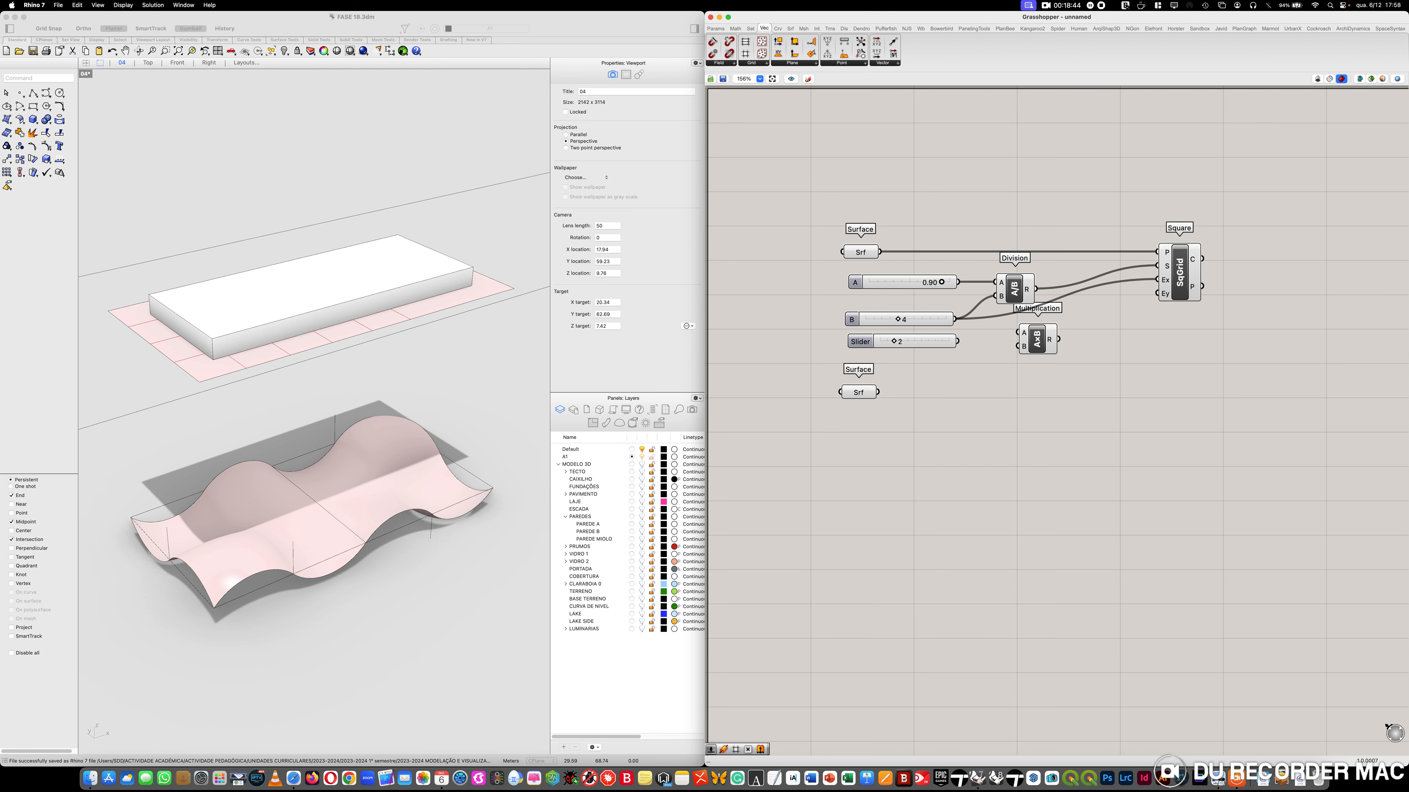
drag(982, 329, 1159, 294)
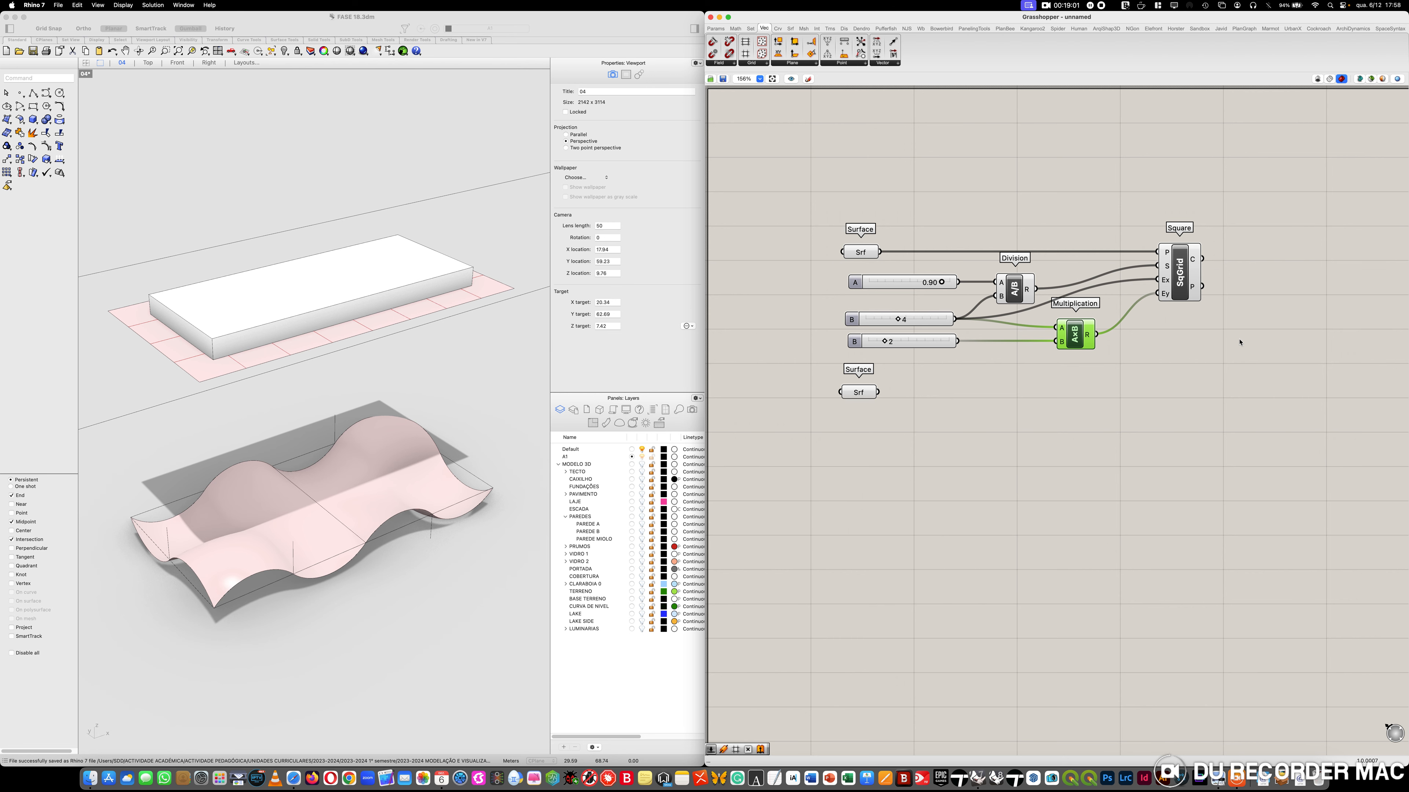
Add an Area component beside the Square grid and connect the grid's C (cells) output to its G input
right_drag(1240, 342, 1164, 337)
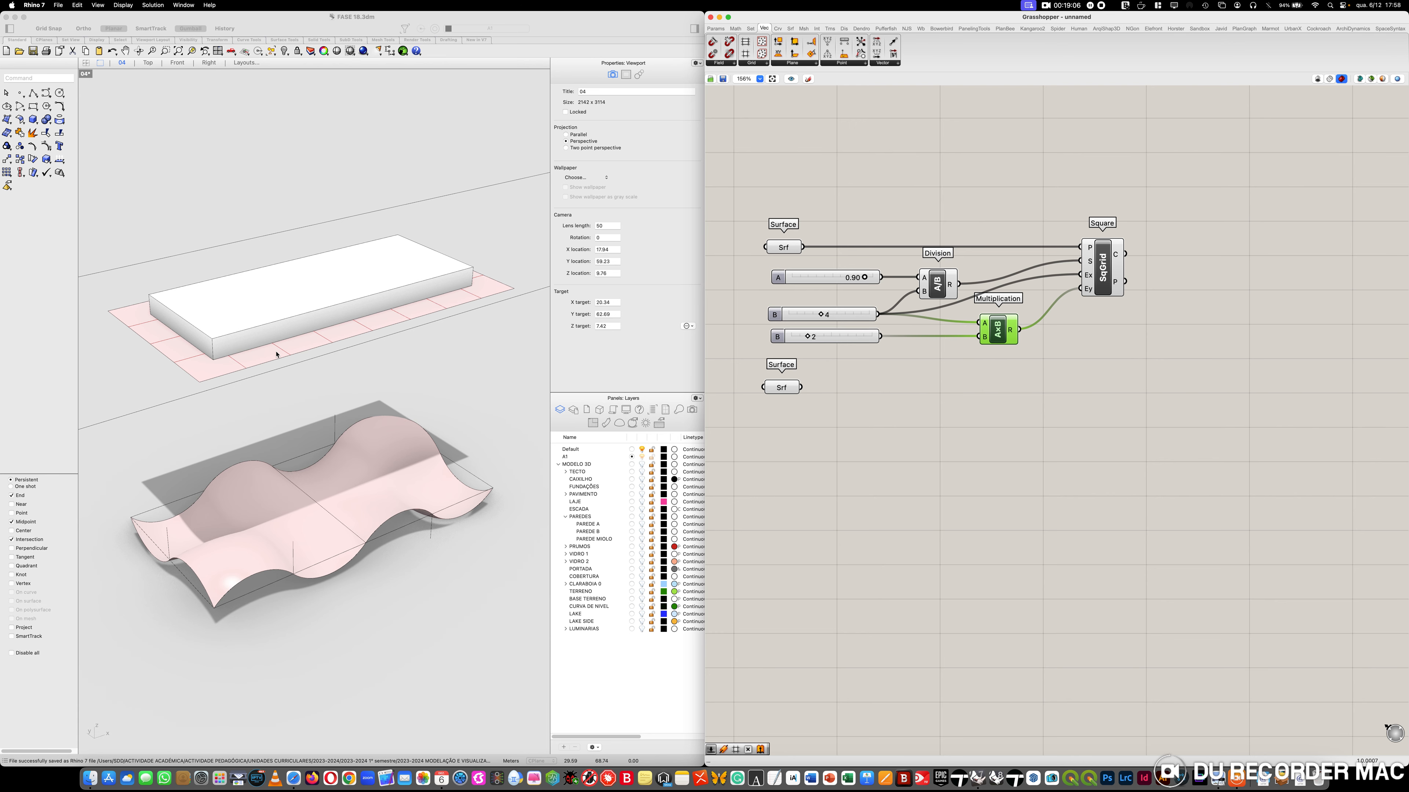
double_click(1223, 276)
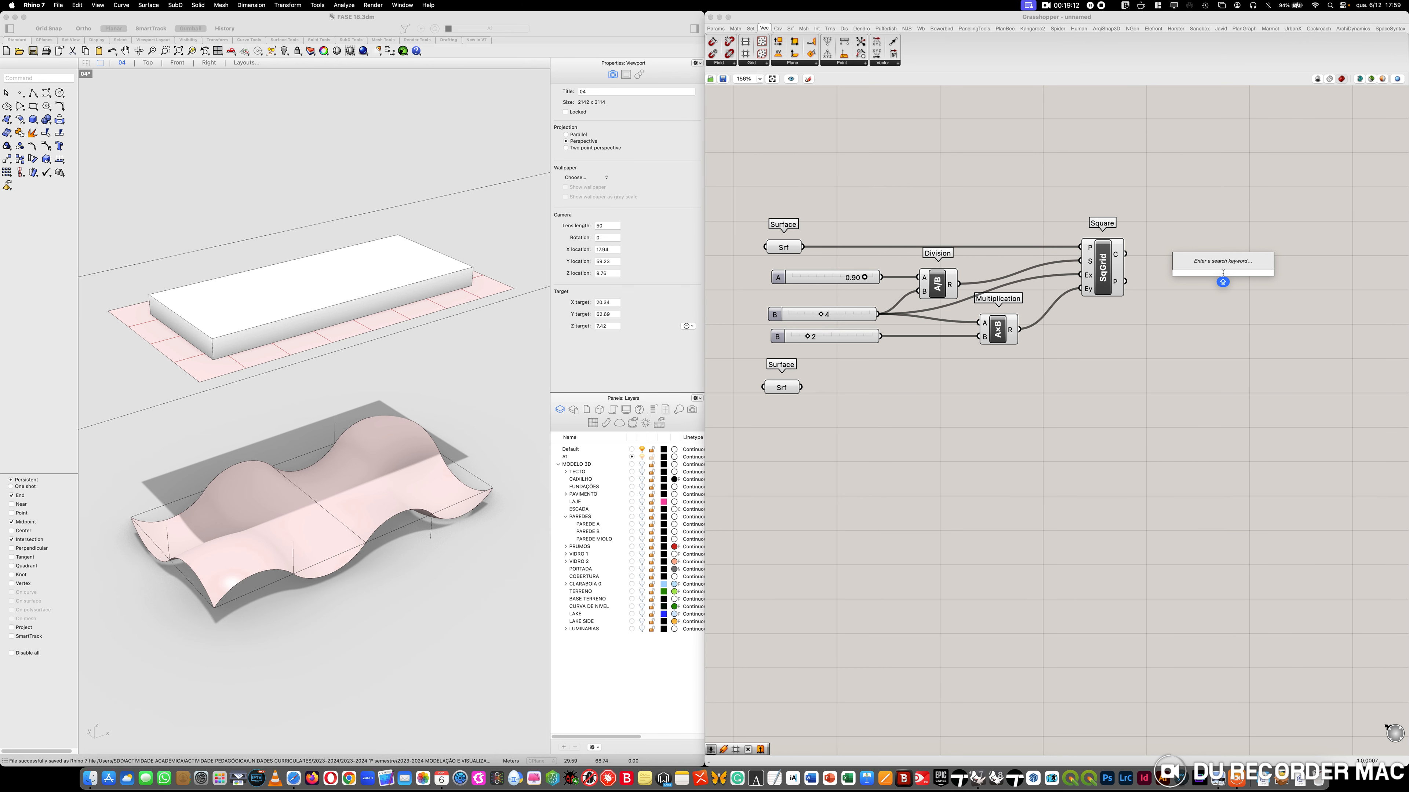
text(AREA)
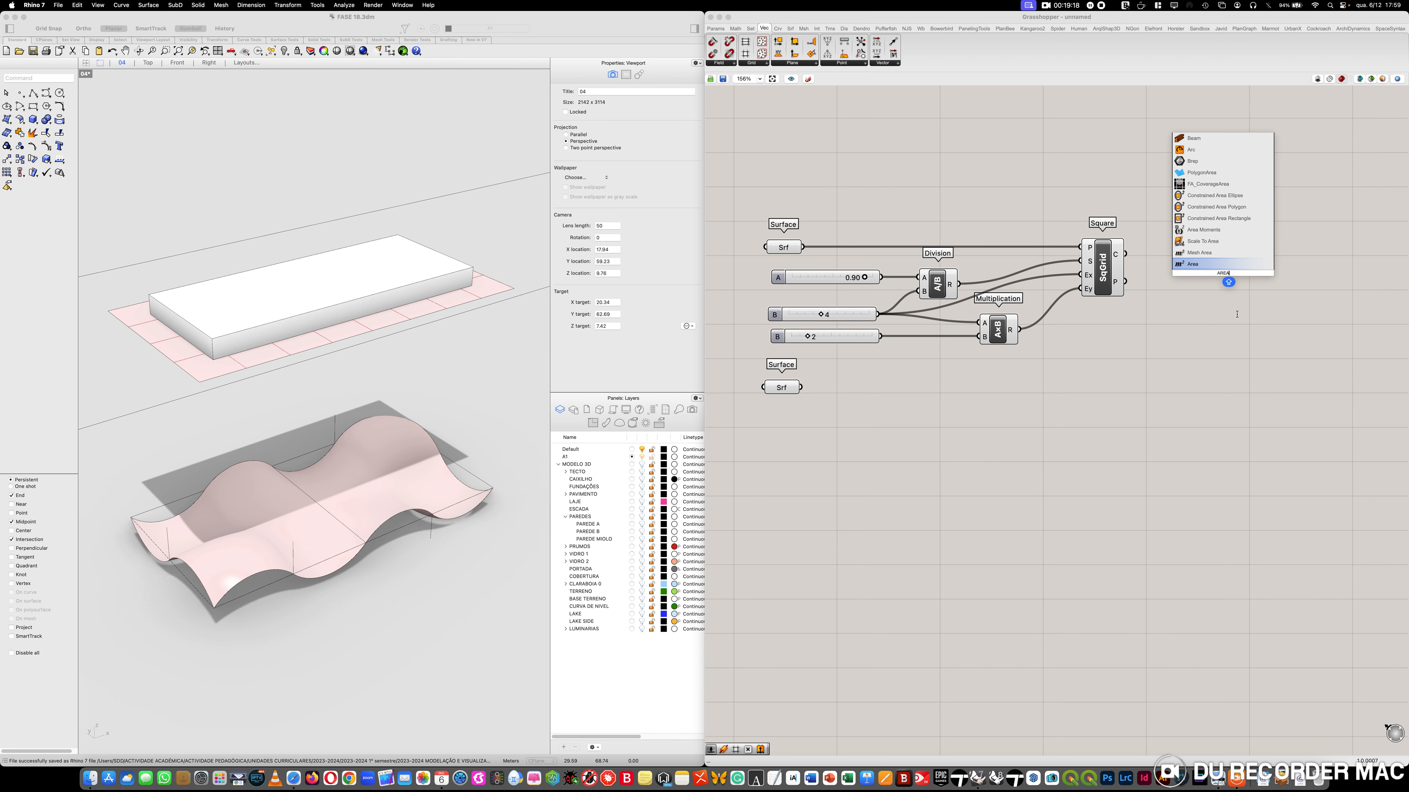
click(1200, 294)
double_click(1200, 294)
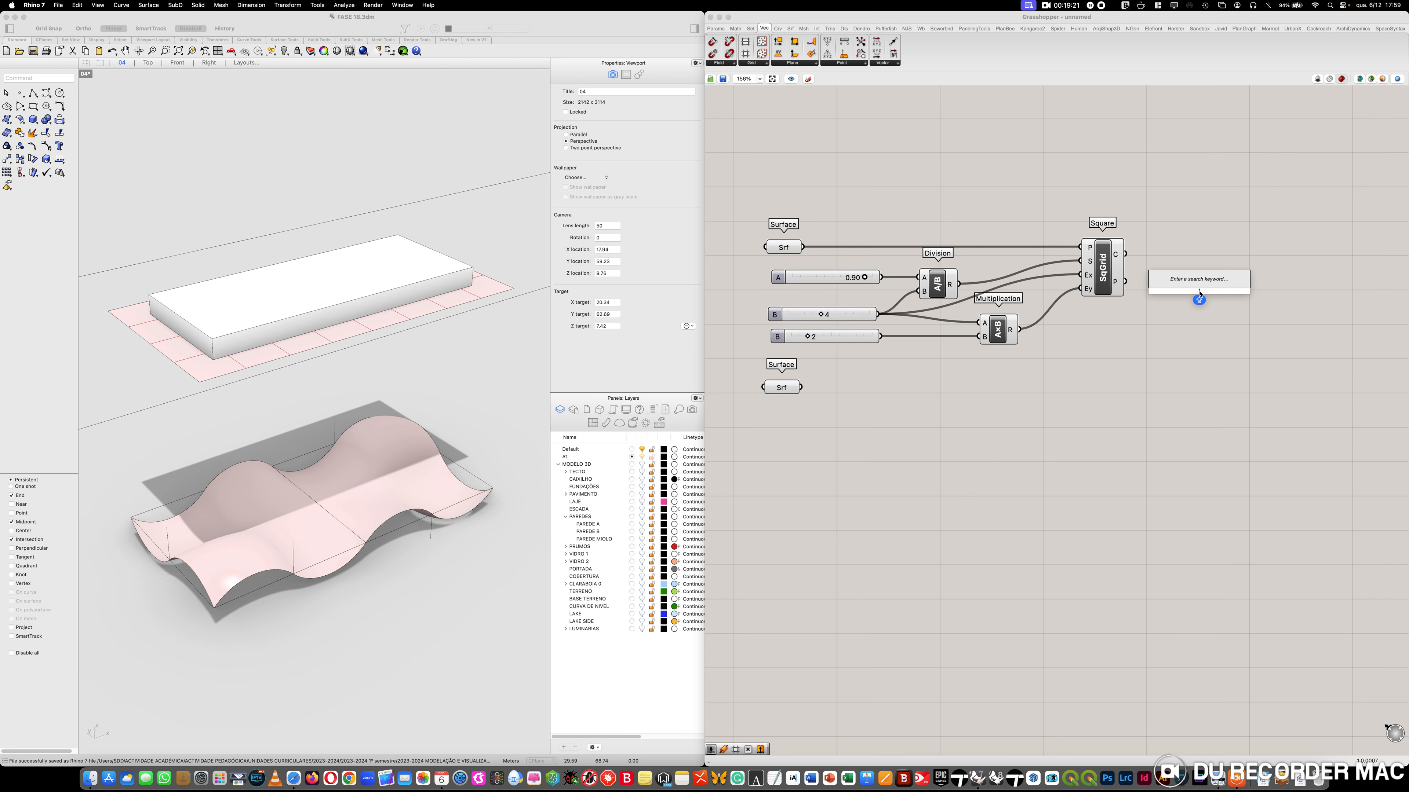
text(AREA)
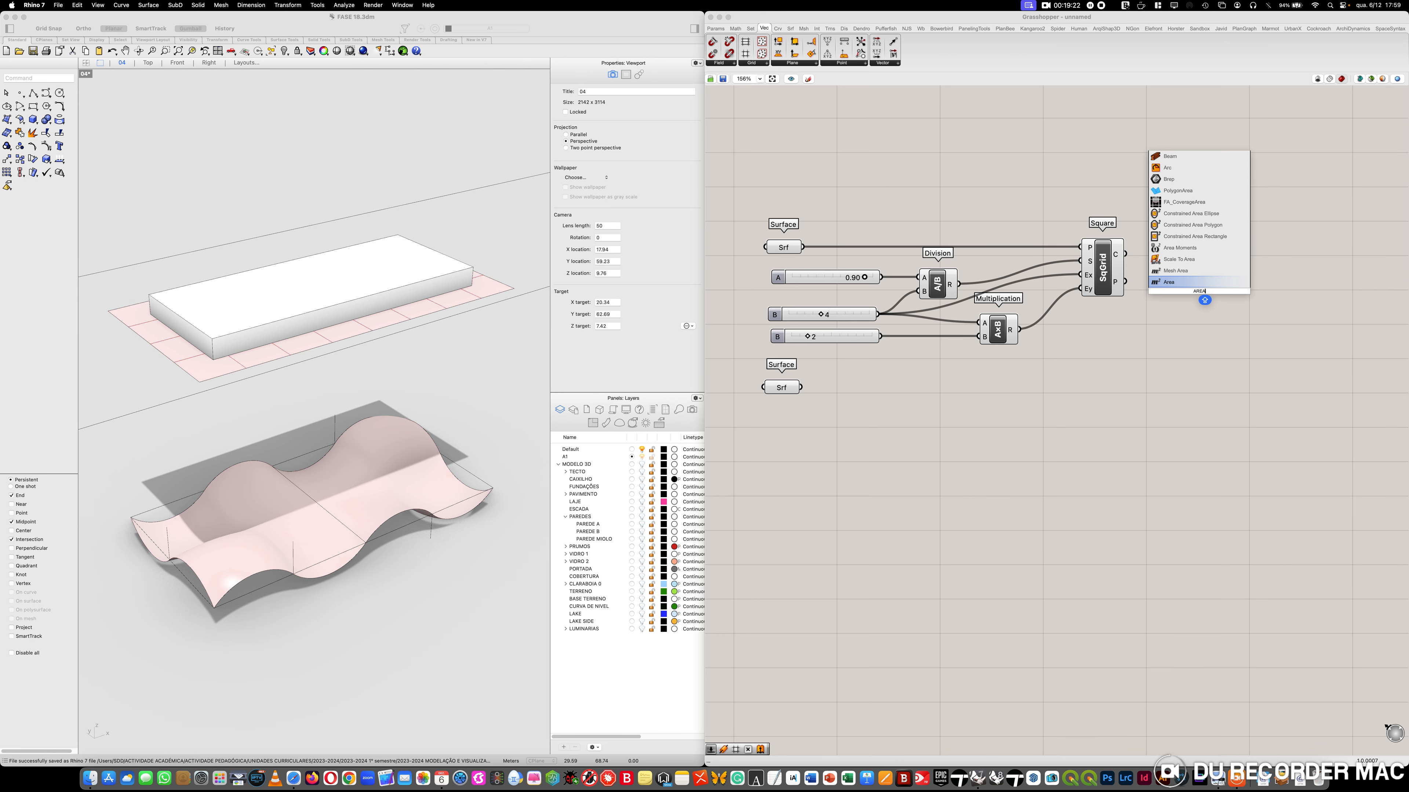
click(1174, 284)
drag(1202, 301, 1176, 254)
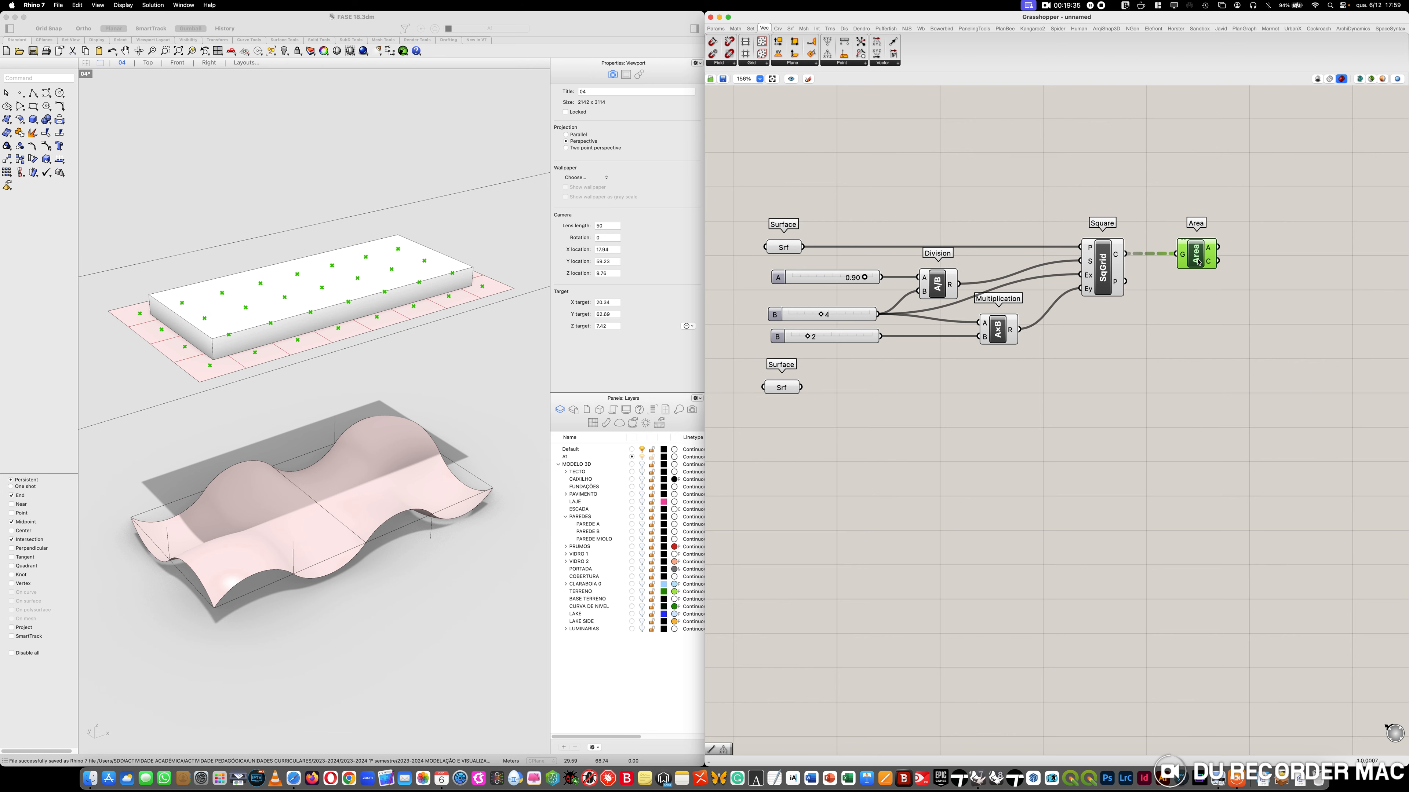
drag(1198, 262, 1193, 325)
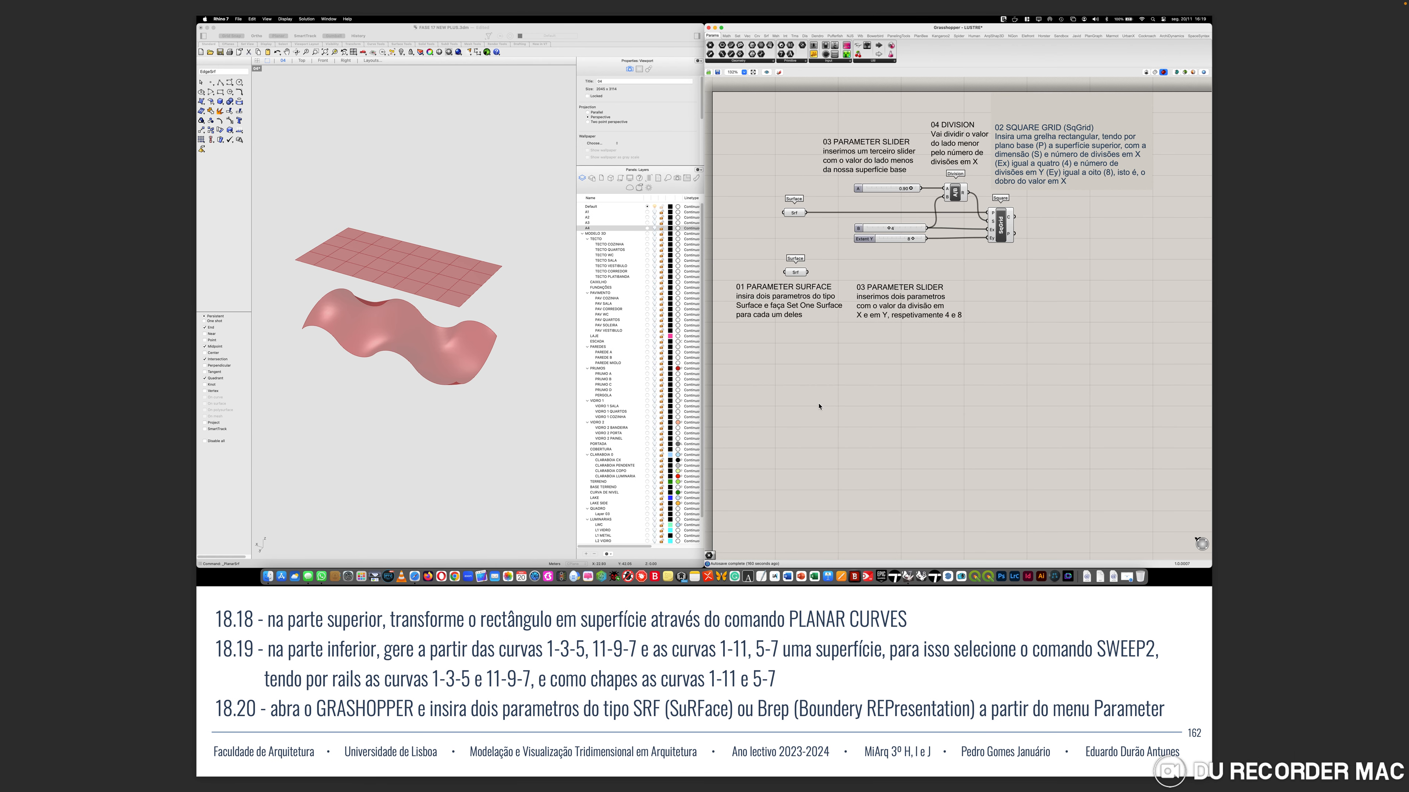
Check the next pages of the course instructions, and add a Project Point component below the Area component in Grasshopper
key(Right)
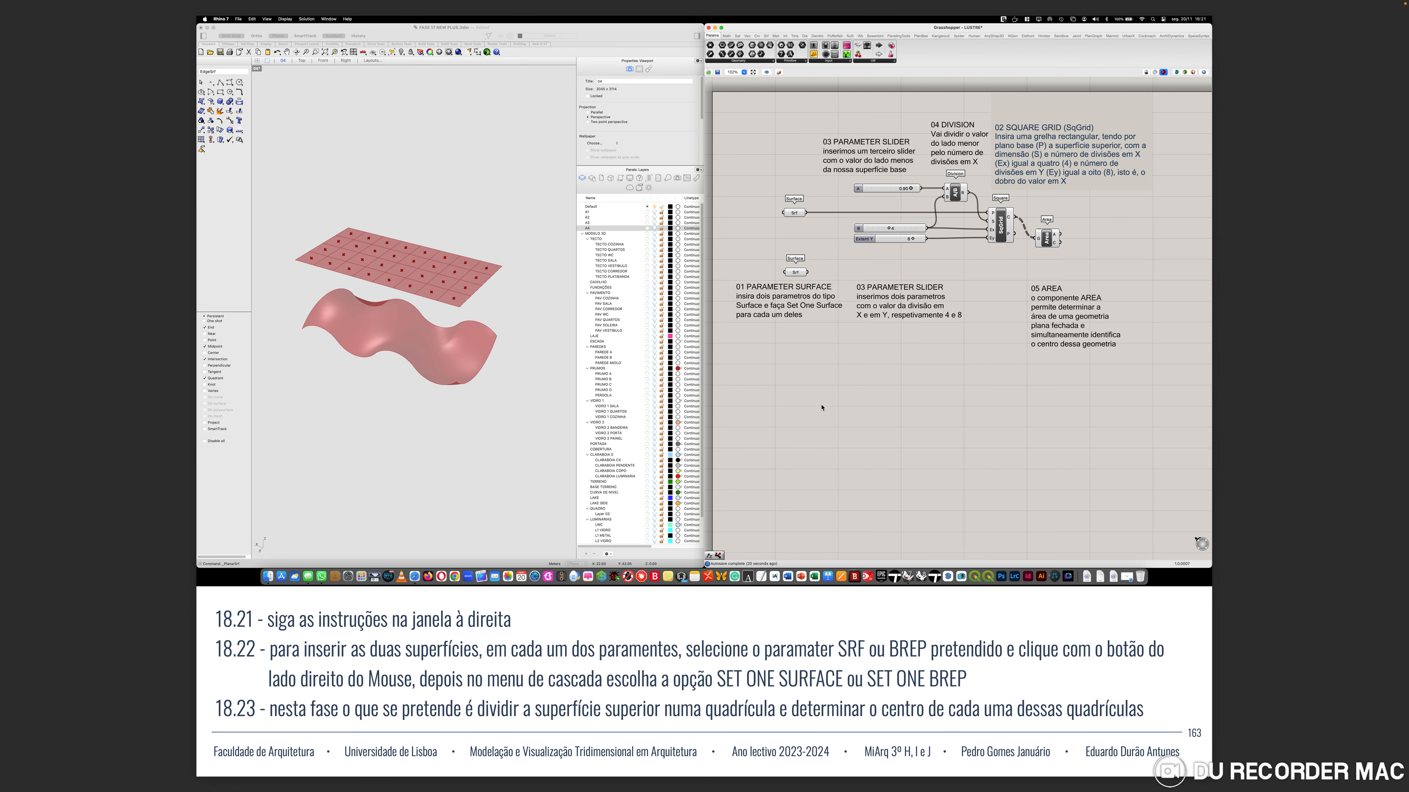
key(Right)
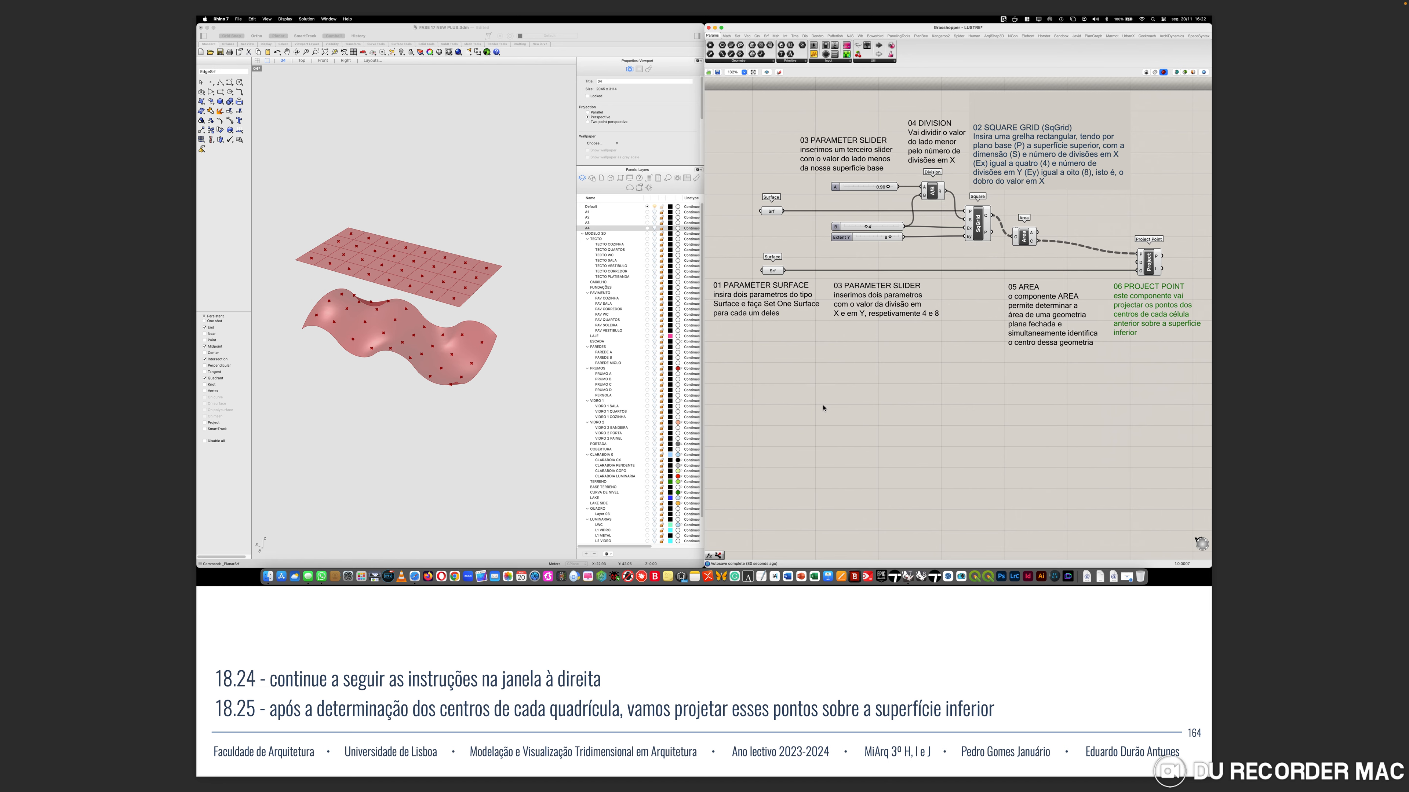
key(ctrl+Left)
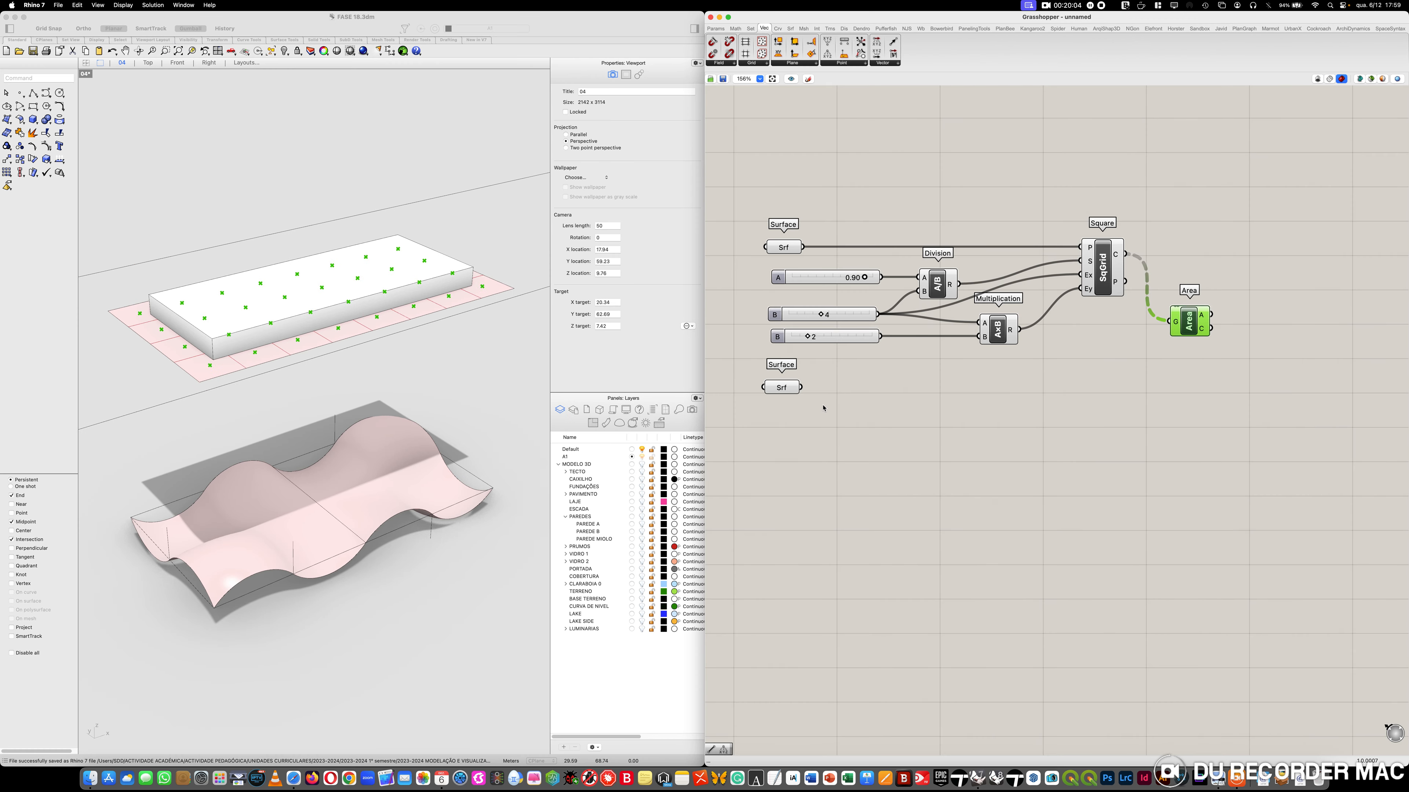
click(1101, 454)
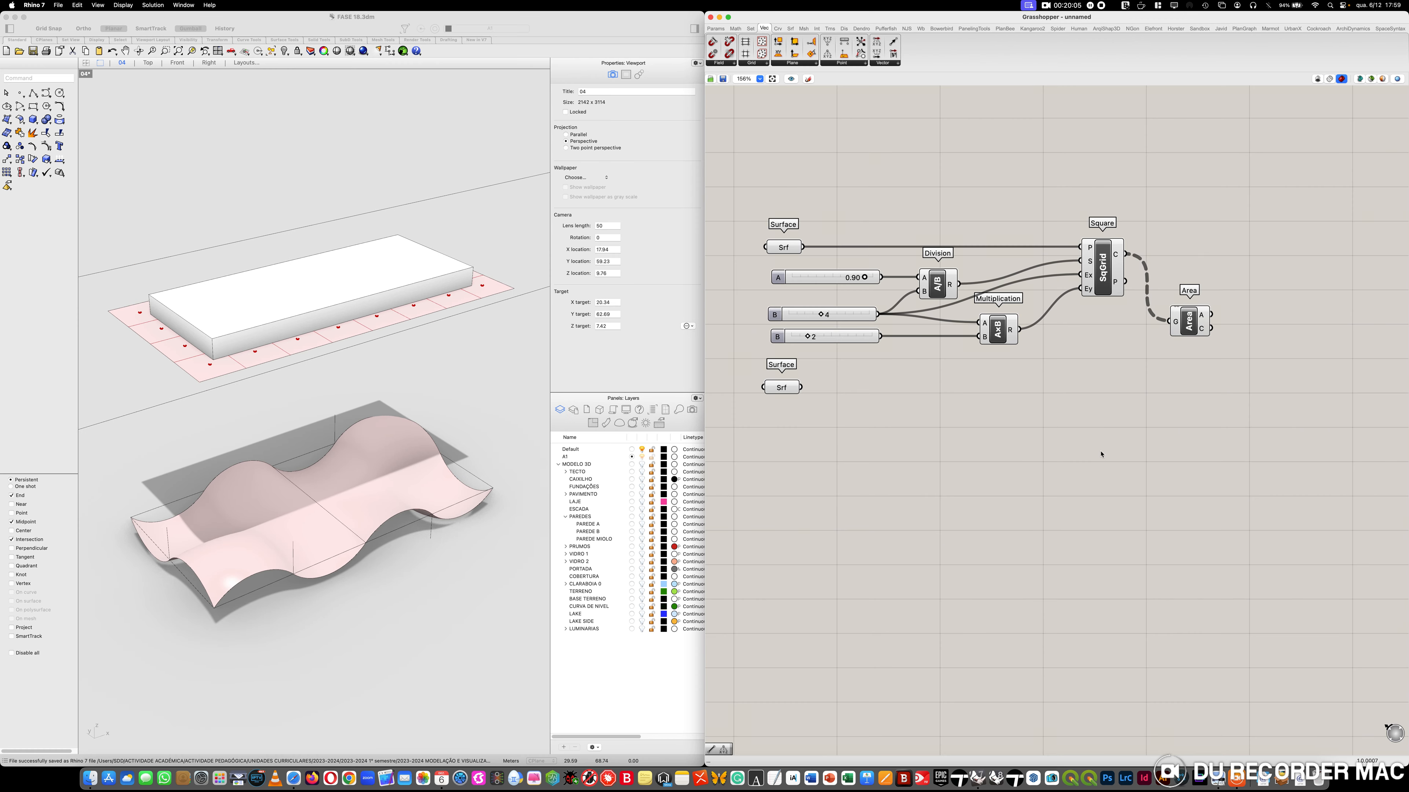
double_click(1126, 425)
text(PRO)
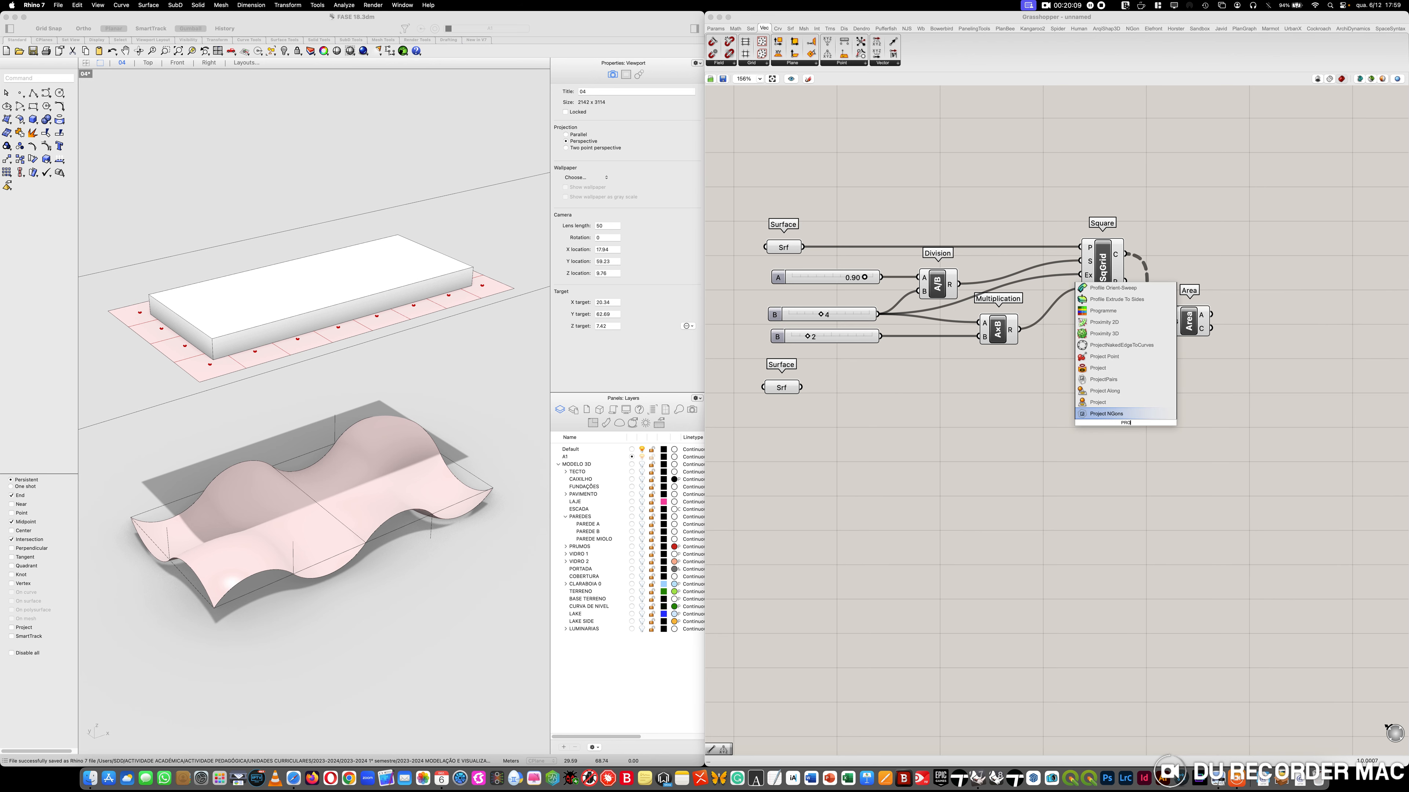
key(Caps_Lock)
click(1117, 361)
drag(1124, 413, 1258, 394)
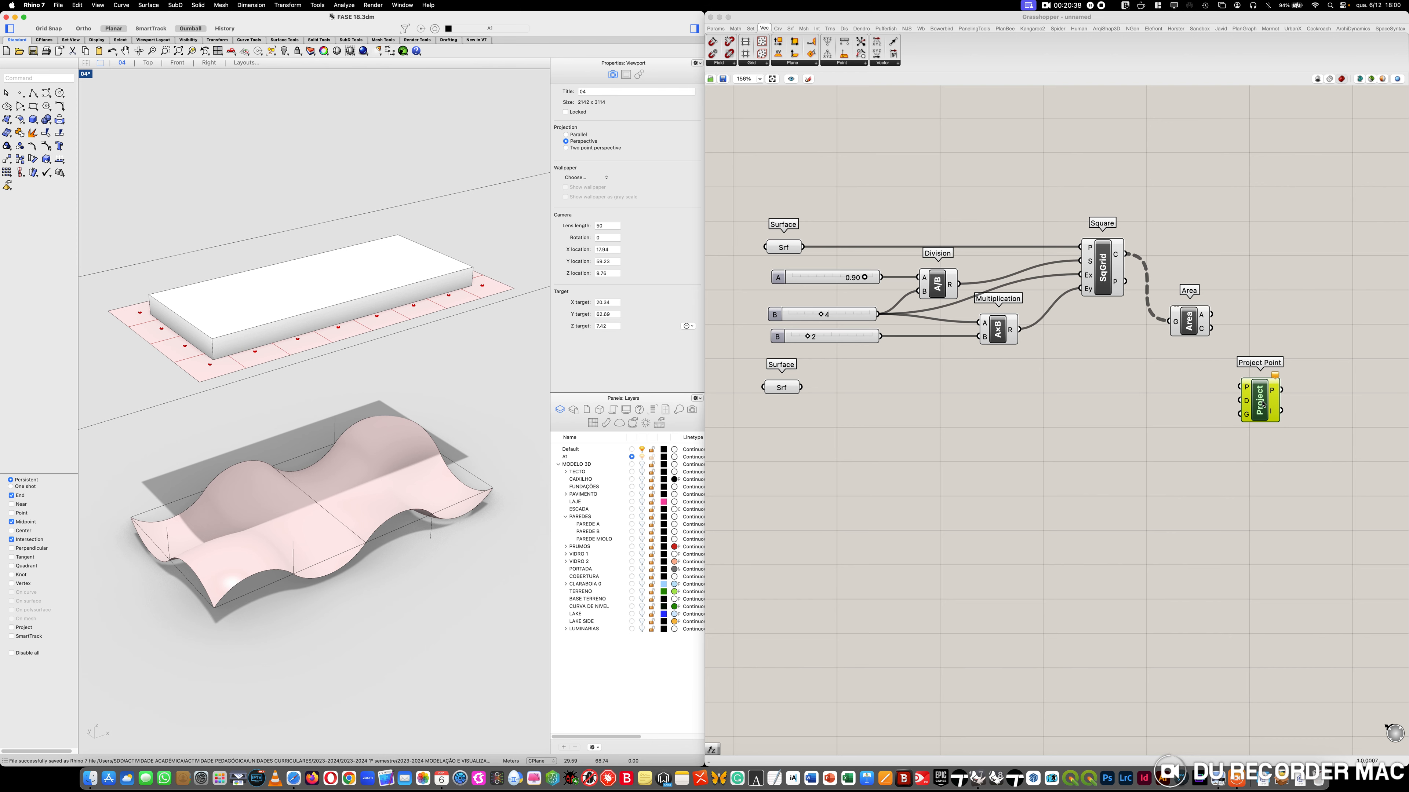
click(1263, 405)
drag(1262, 405, 1281, 407)
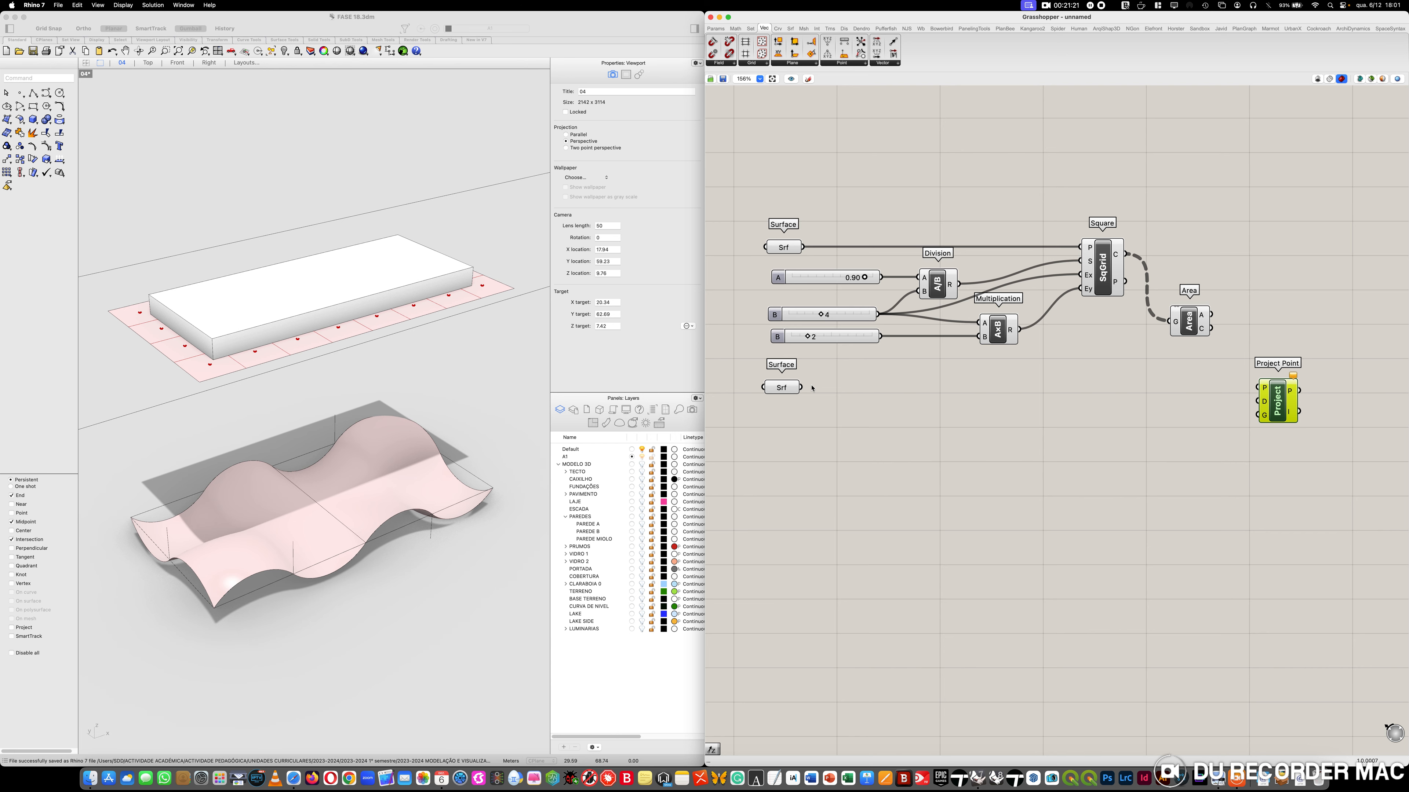
Connect the lower Surface parameter to Project Point's G input and Area's C (centroid) output to its P input
drag(801, 387, 1257, 414)
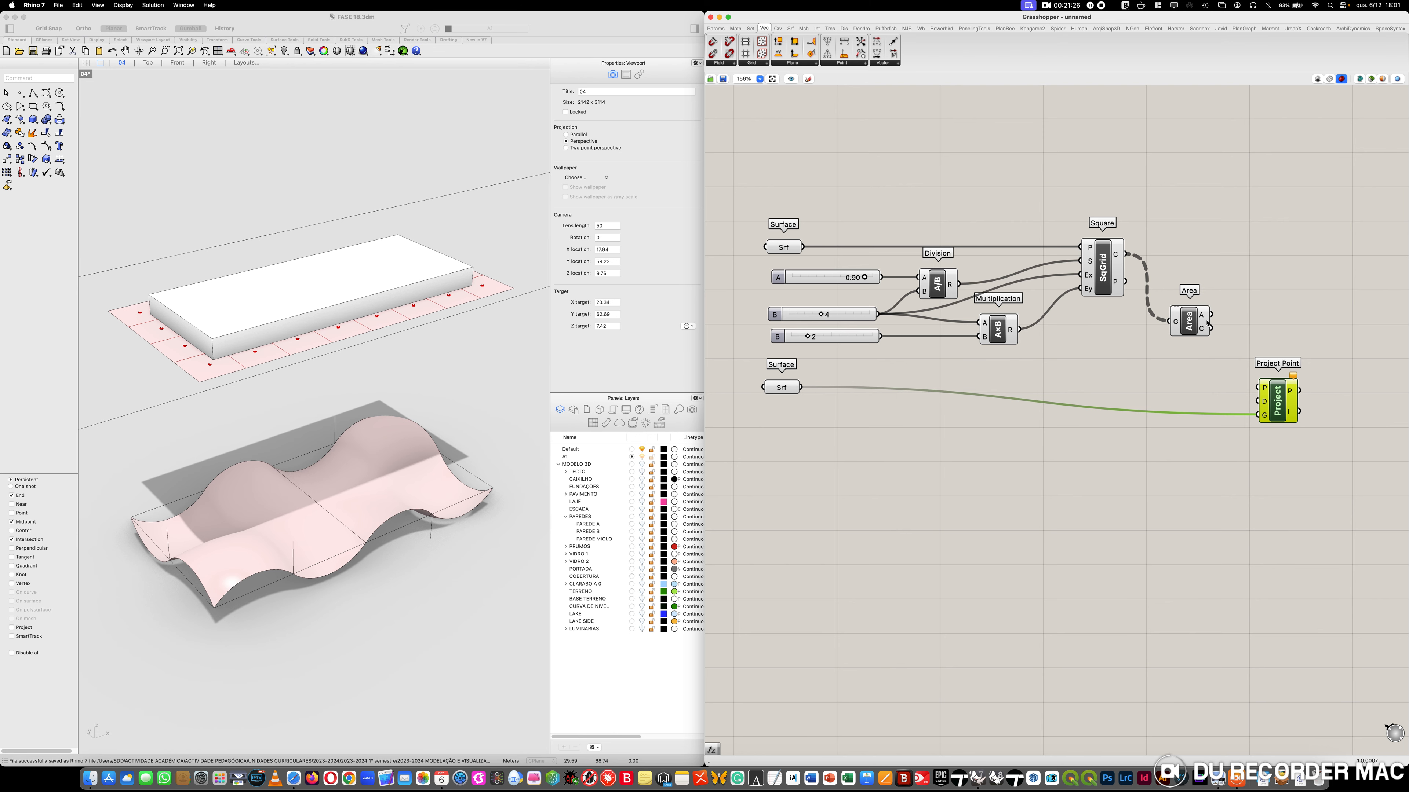
mouse_move(1207, 321)
drag(1205, 332, 1258, 393)
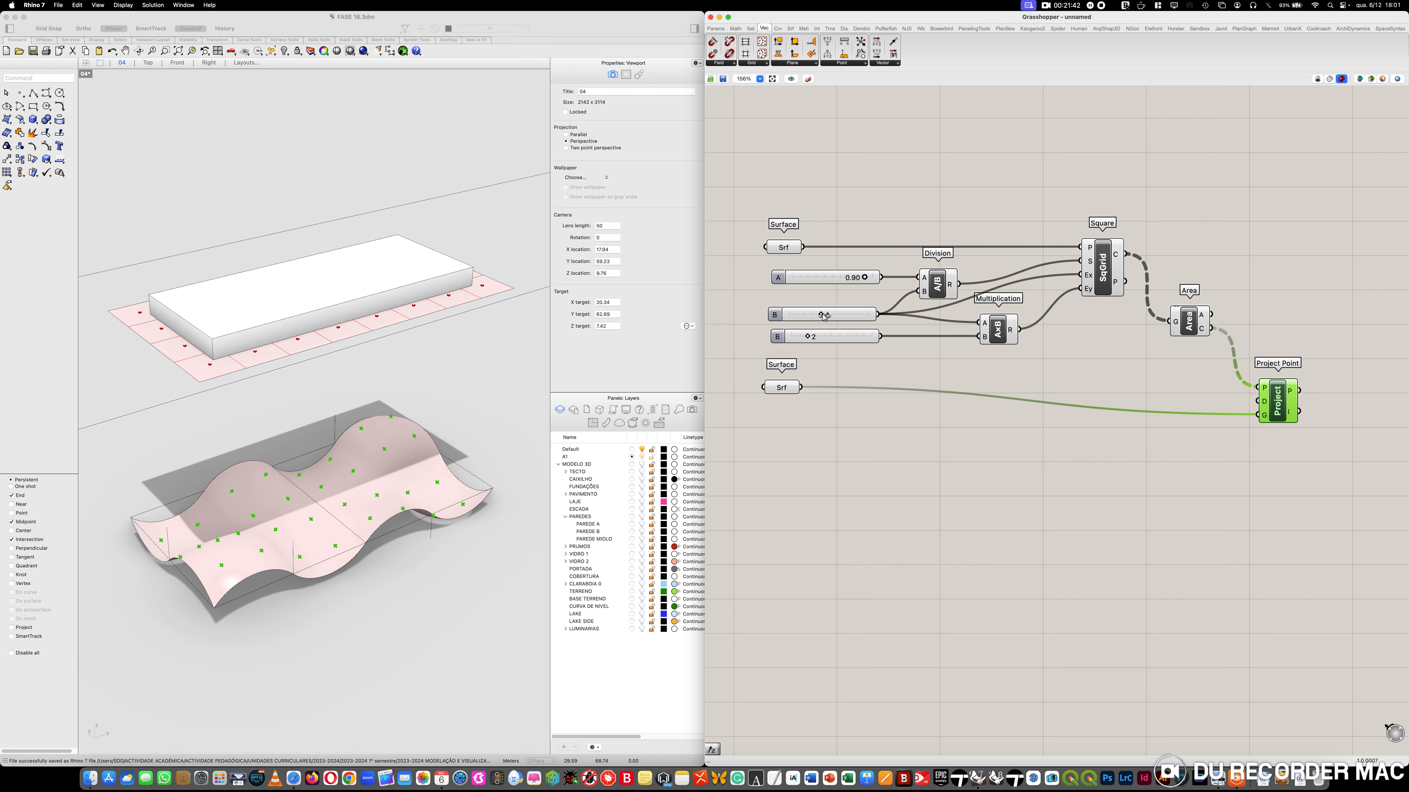
mouse_move(825, 318)
mouse_down()
mouse_move(853, 318)
mouse_move(823, 319)
mouse_up()
Move Project Point and Area slightly up to tidy the layout, and highlight each one to compare the cell centres with their projections
drag(1280, 399, 1262, 377)
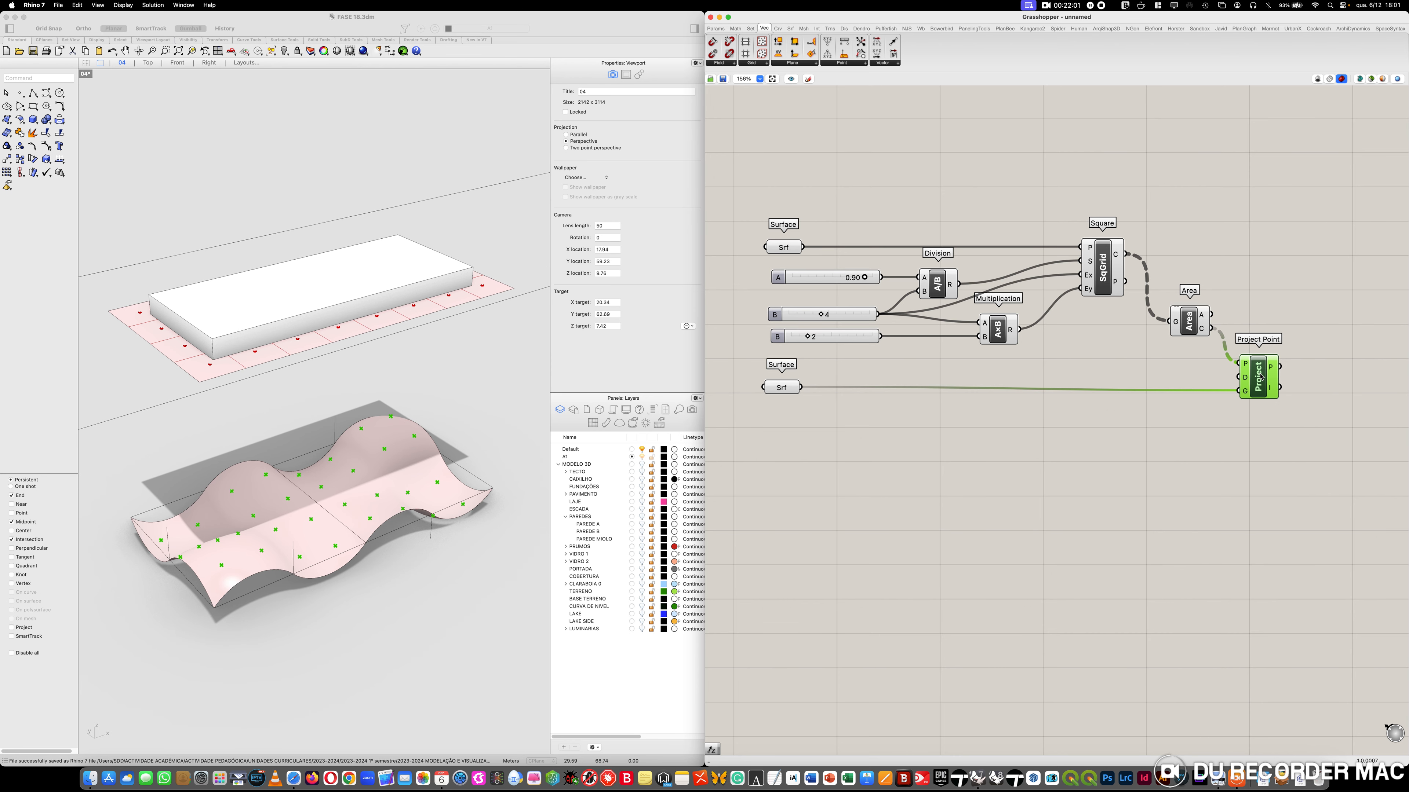
scroll(1262, 490, right, 10)
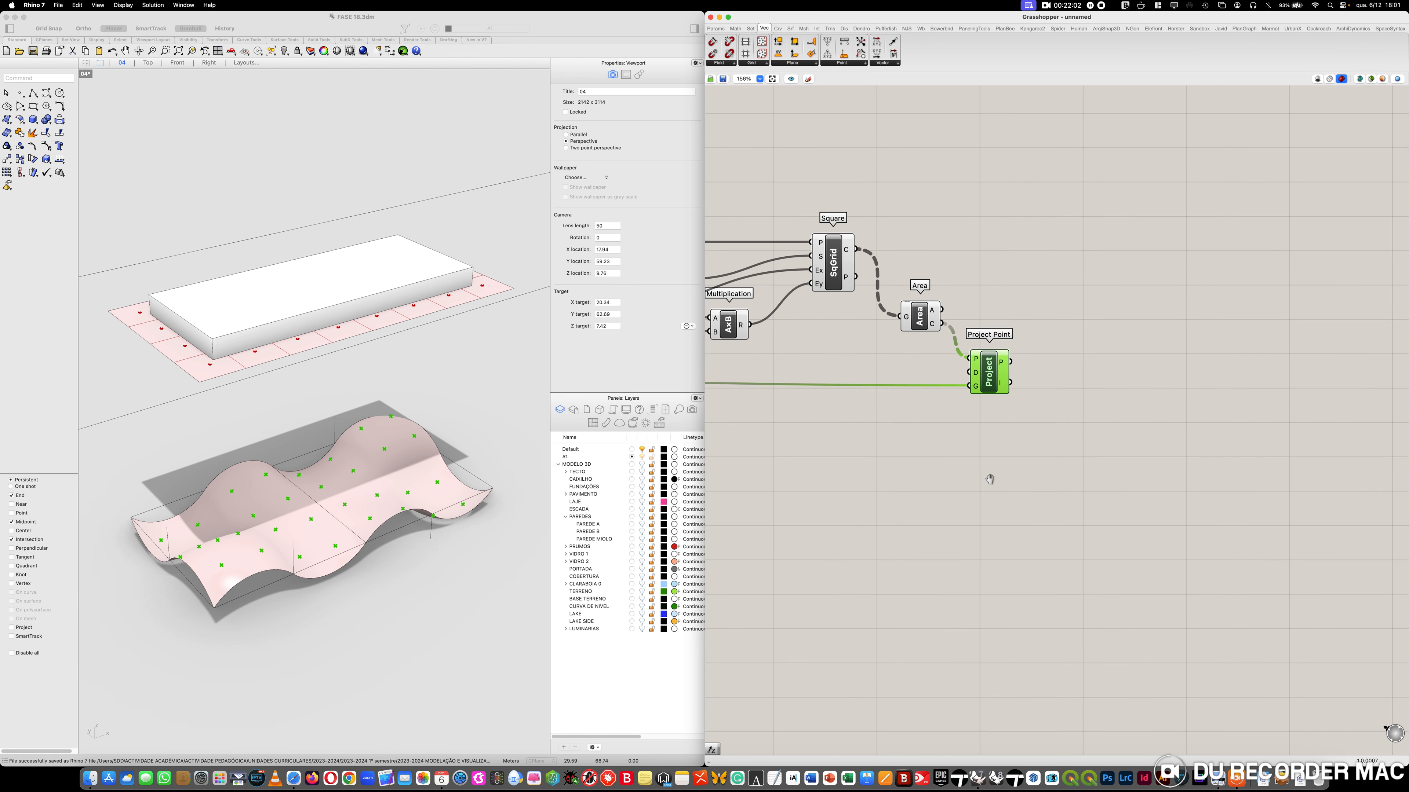
drag(902, 331, 897, 319)
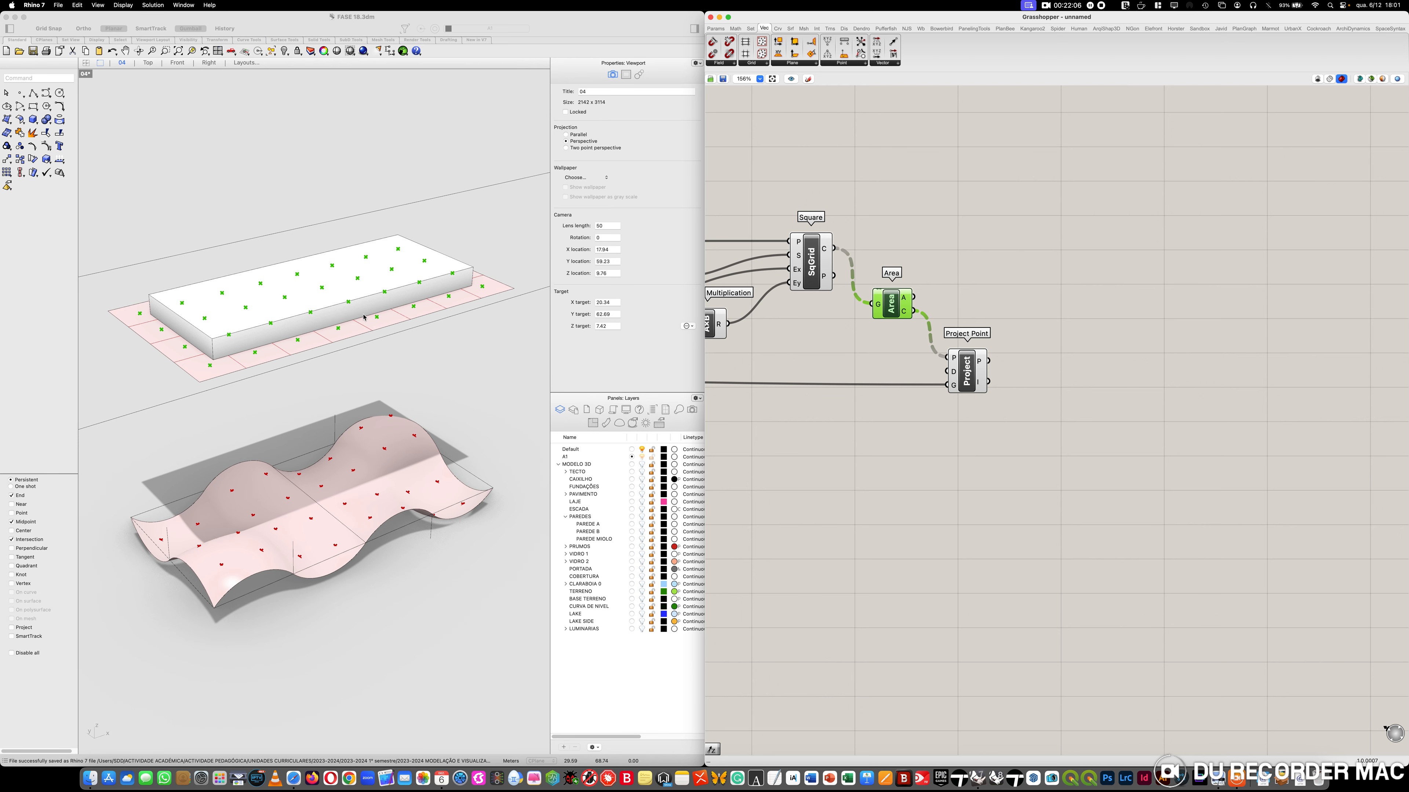
click(966, 379)
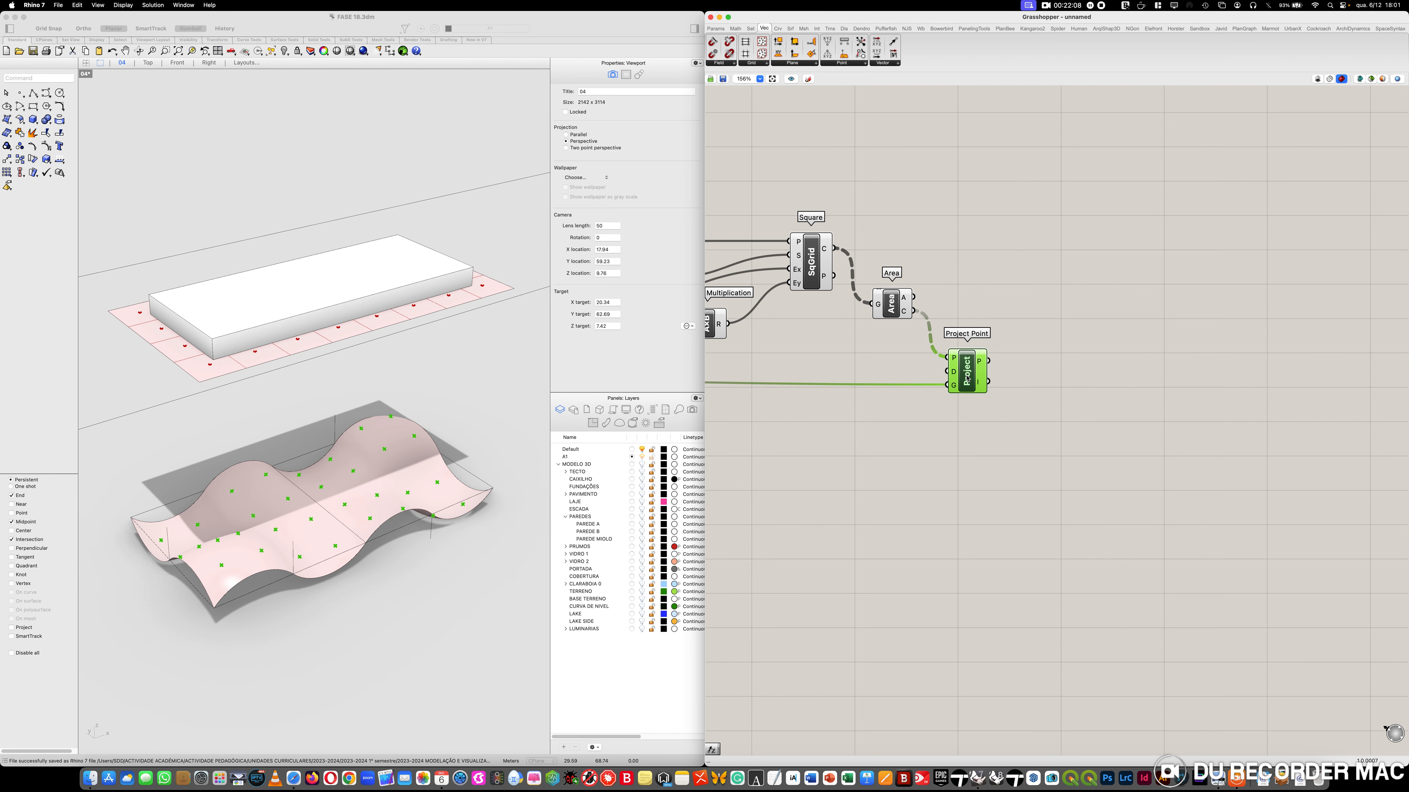
click(1092, 354)
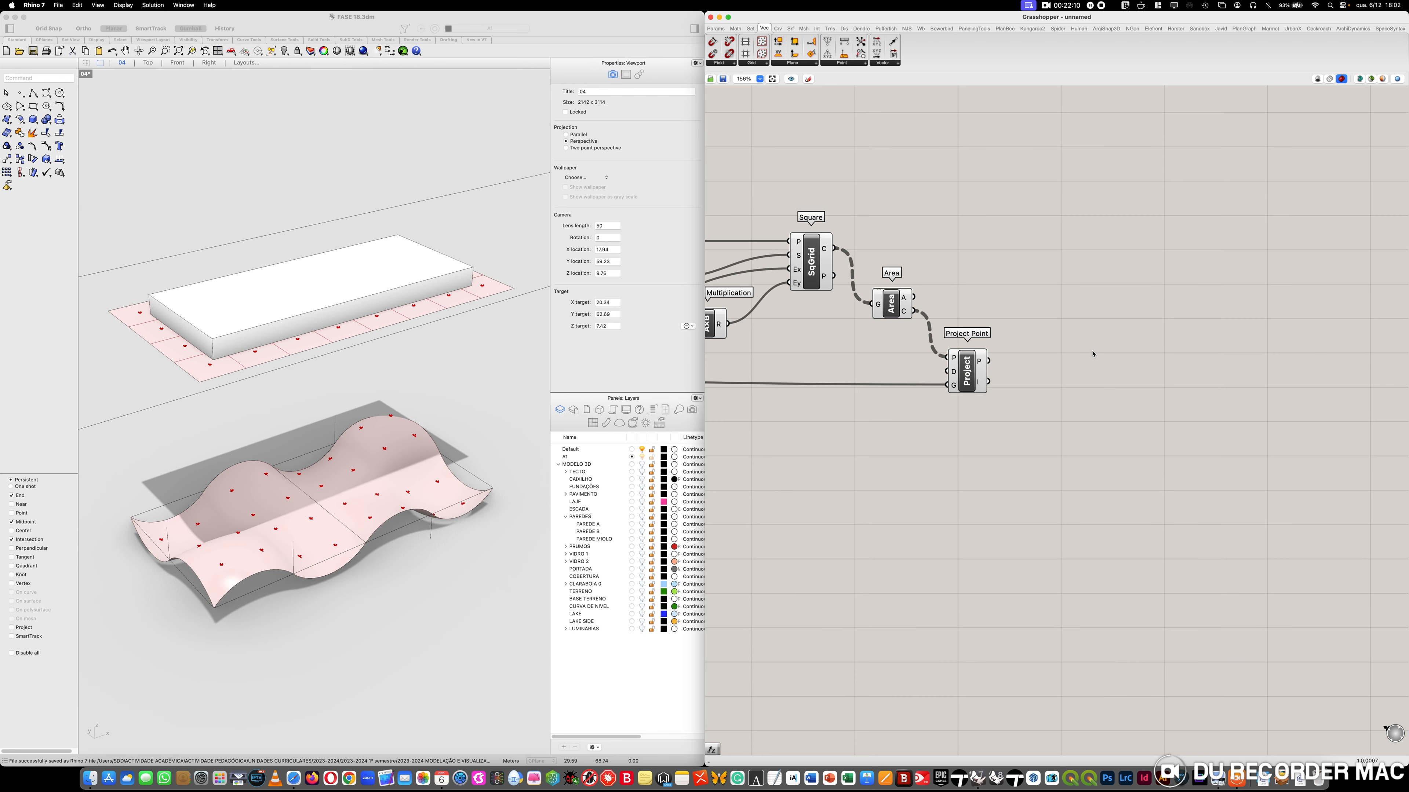
Add a Line component from the curve primitives, to the right of Project Point and level with Area
double_click(1086, 321)
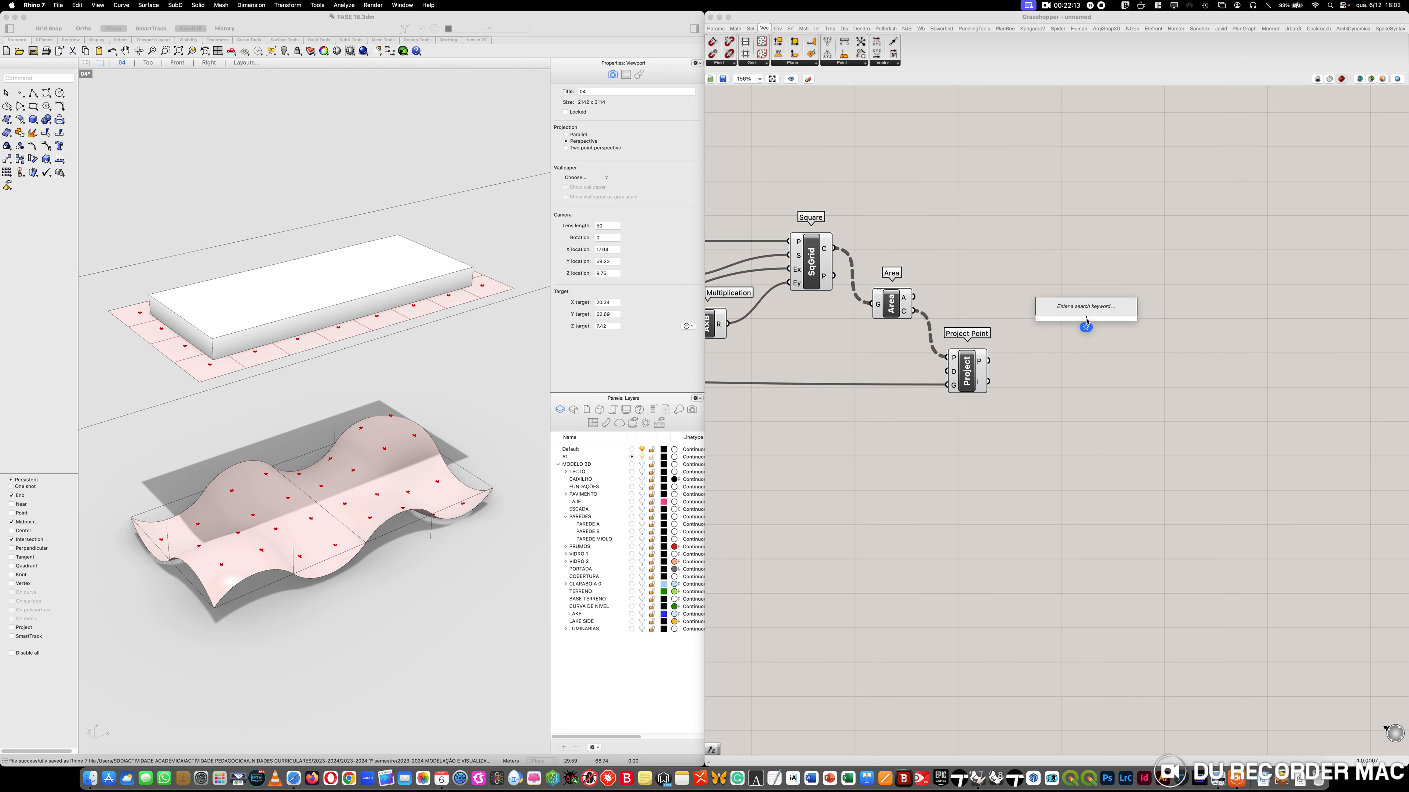
click(735, 26)
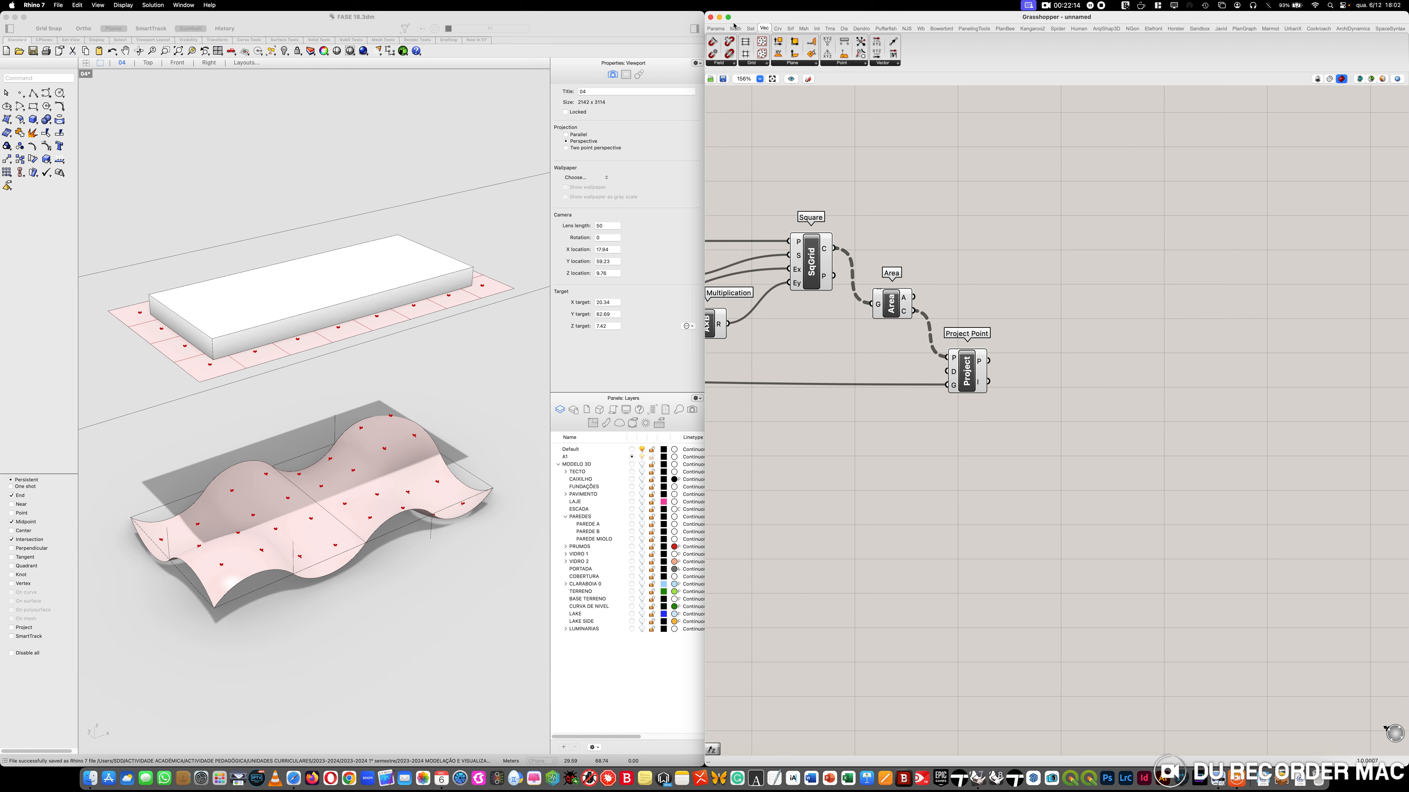
click(777, 29)
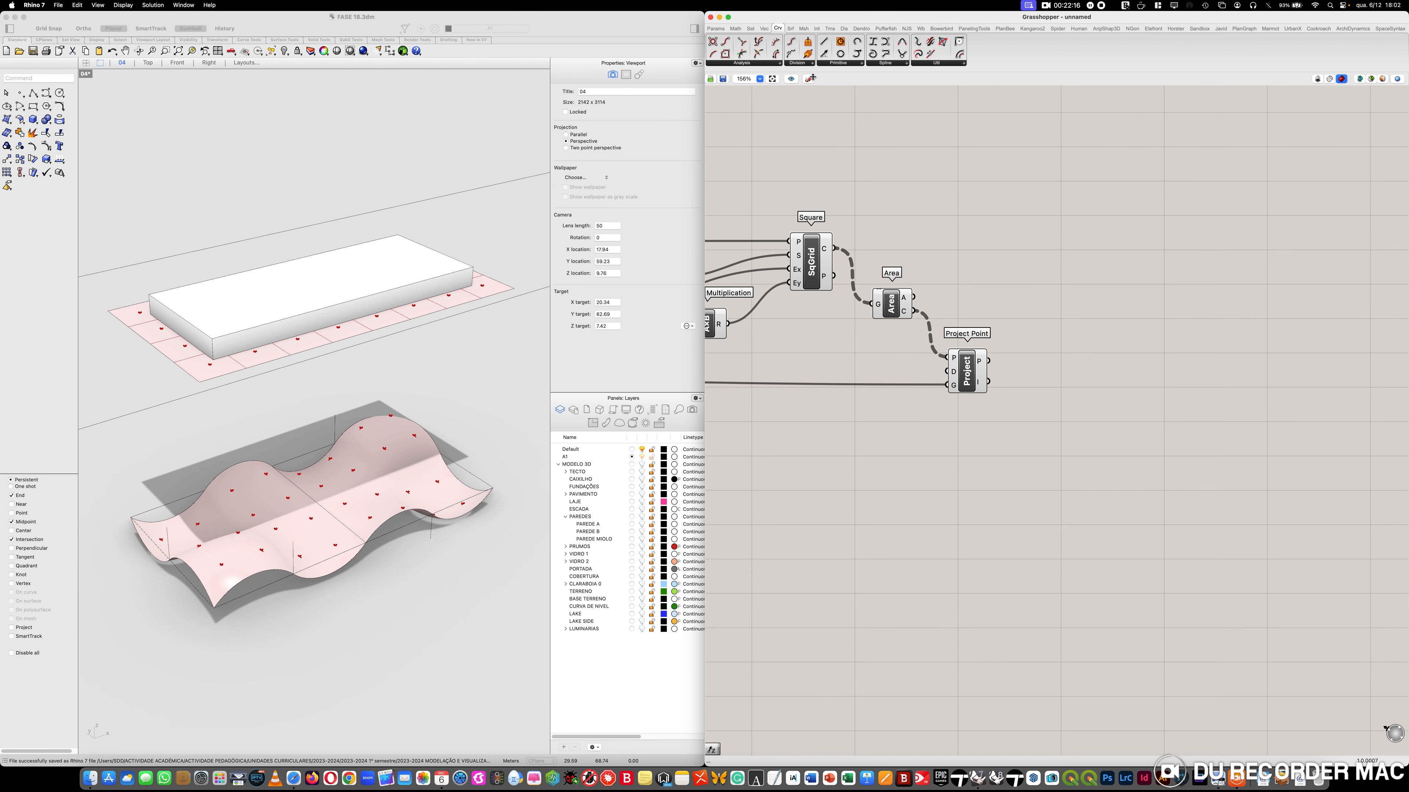
click(839, 64)
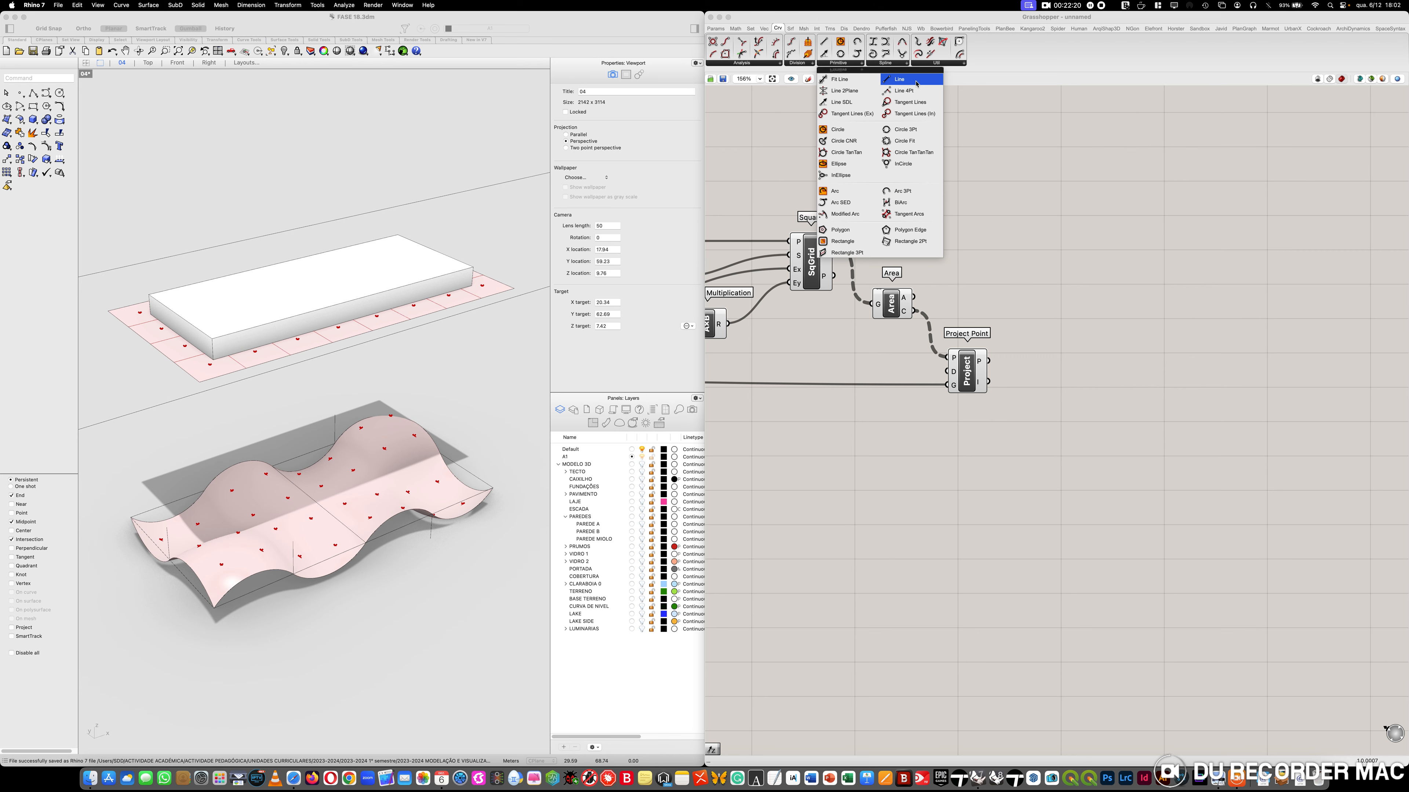
click(900, 79)
click(1064, 304)
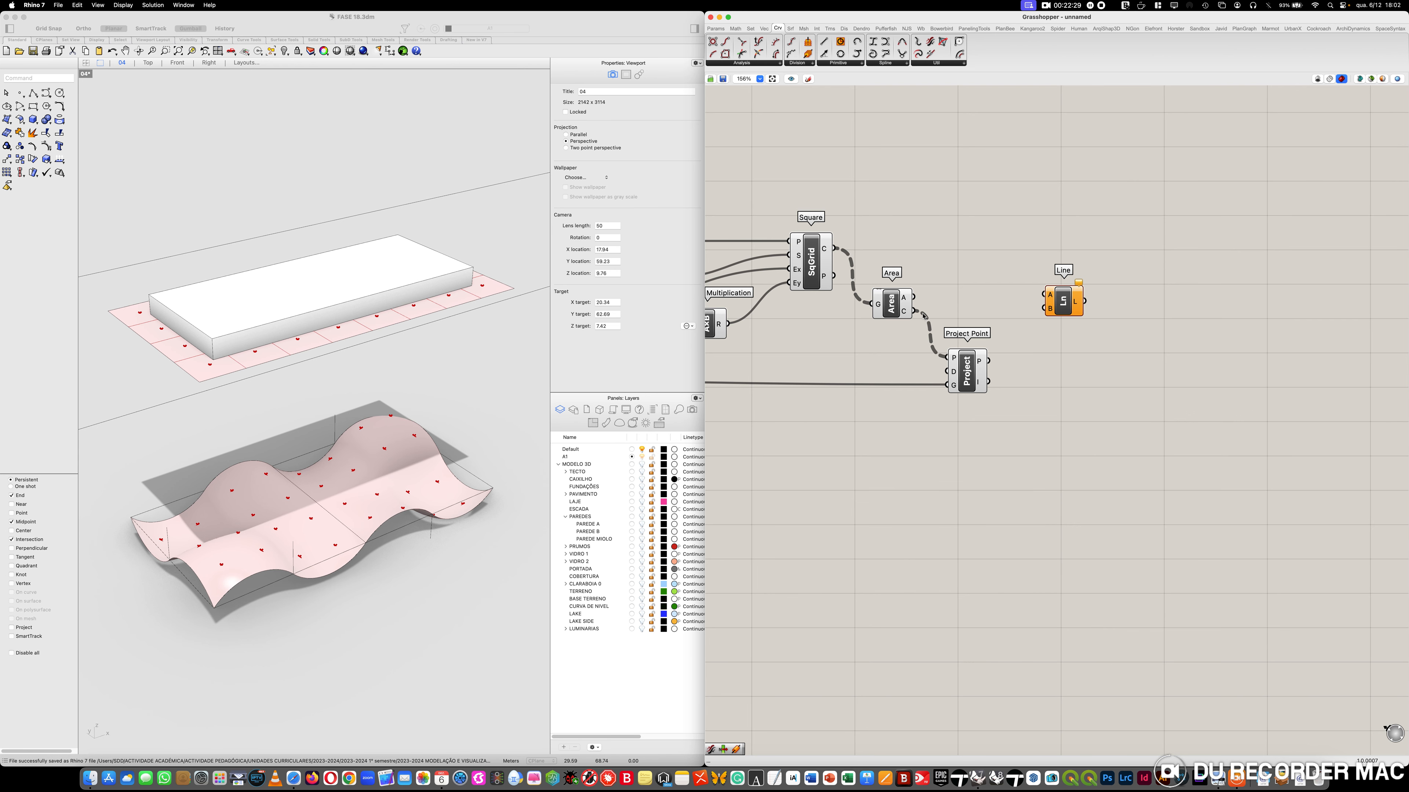
Connect Area's C output to Line's A input and Project Point's P output to its B input, and check against the instructions
drag(915, 311, 1116, 328)
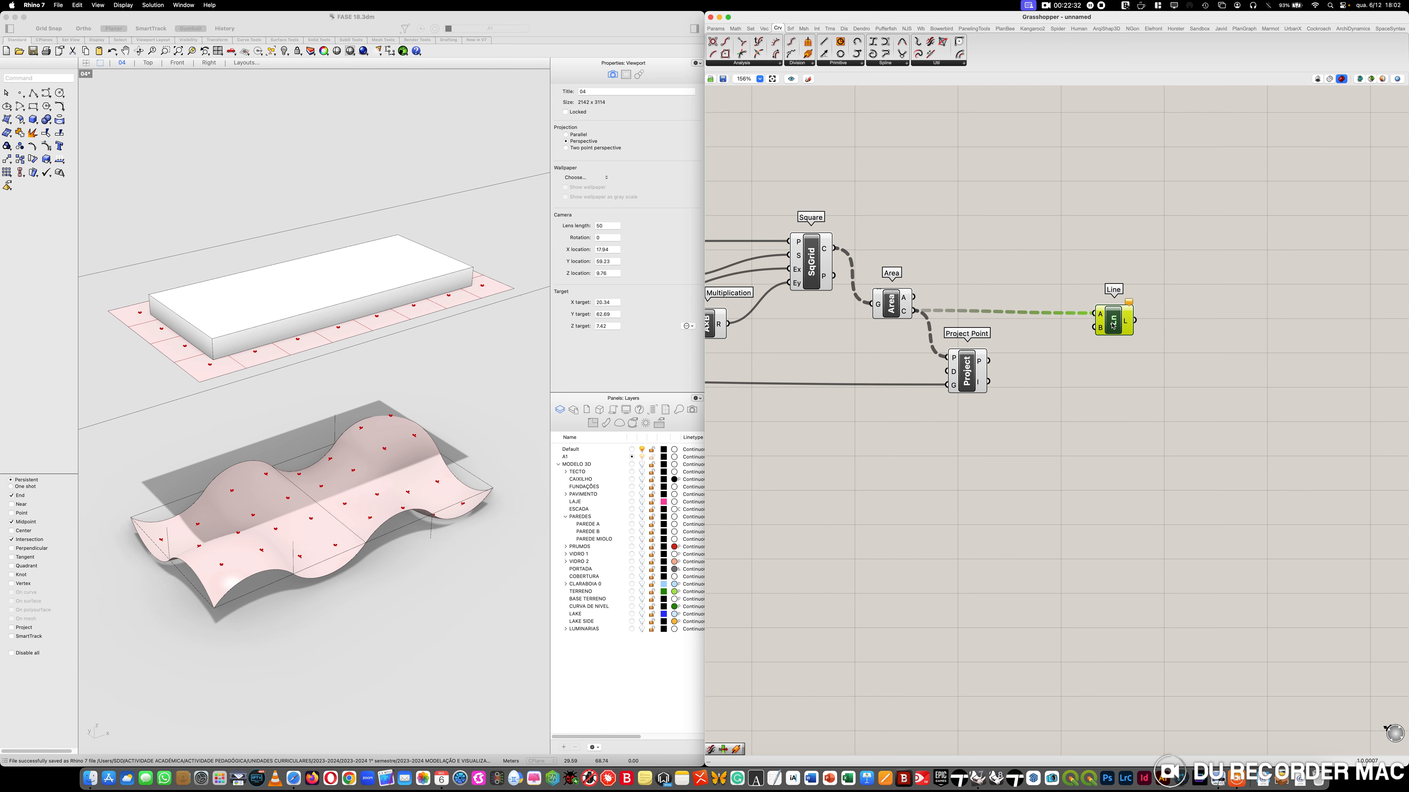
drag(989, 361, 1117, 323)
click(1099, 414)
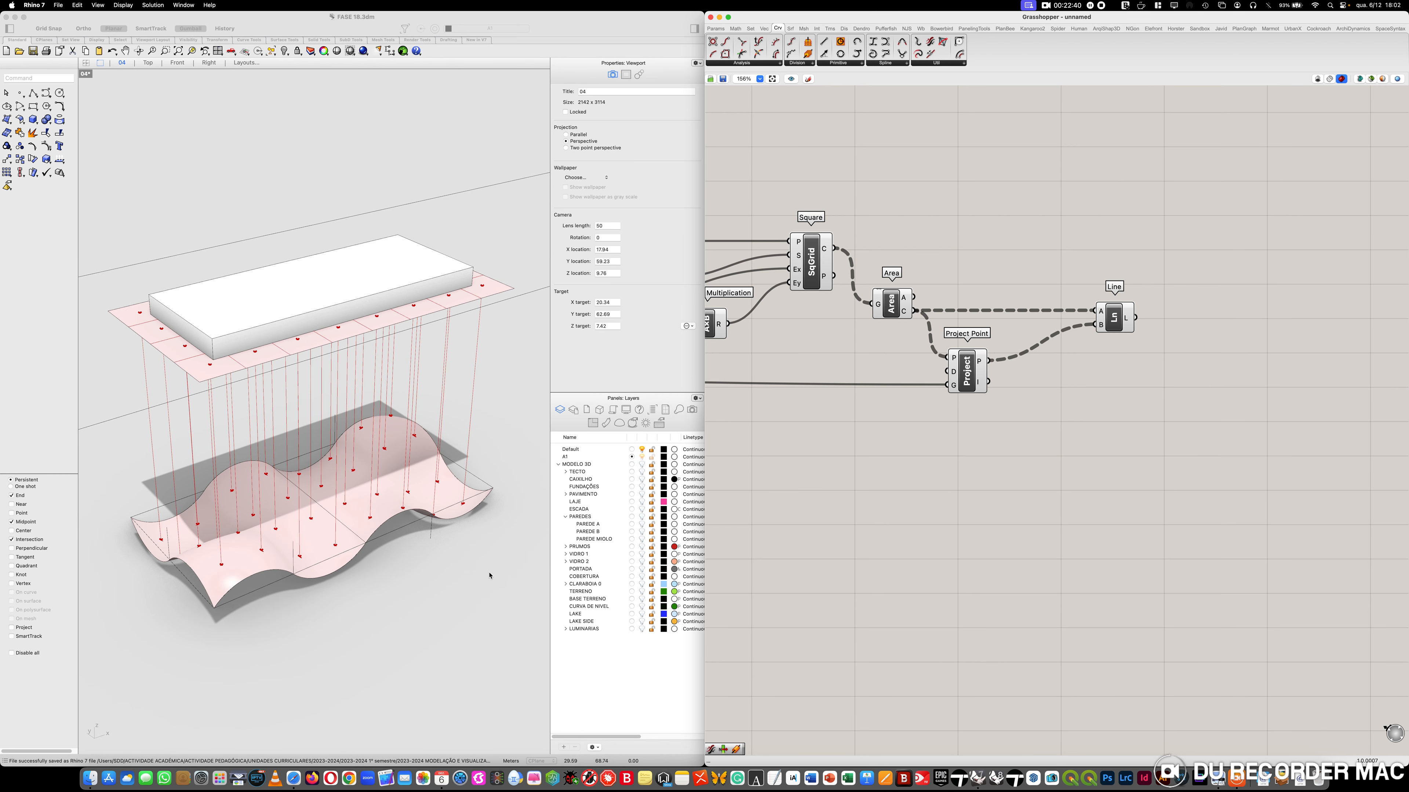
mouse_move(481, 601)
right_down()
mouse_move(486, 580)
mouse_move(482, 595)
right_up()
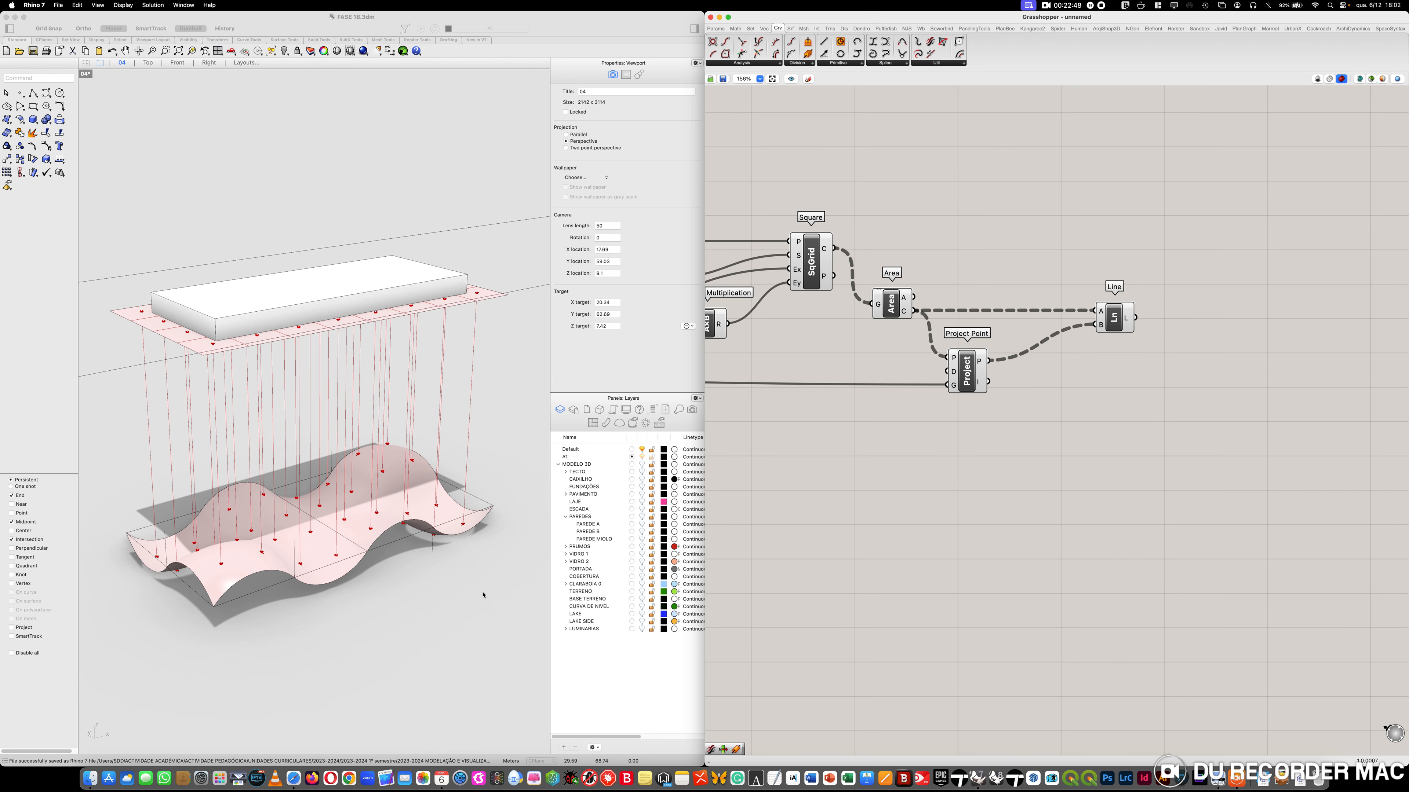
key(ctrl+Right)
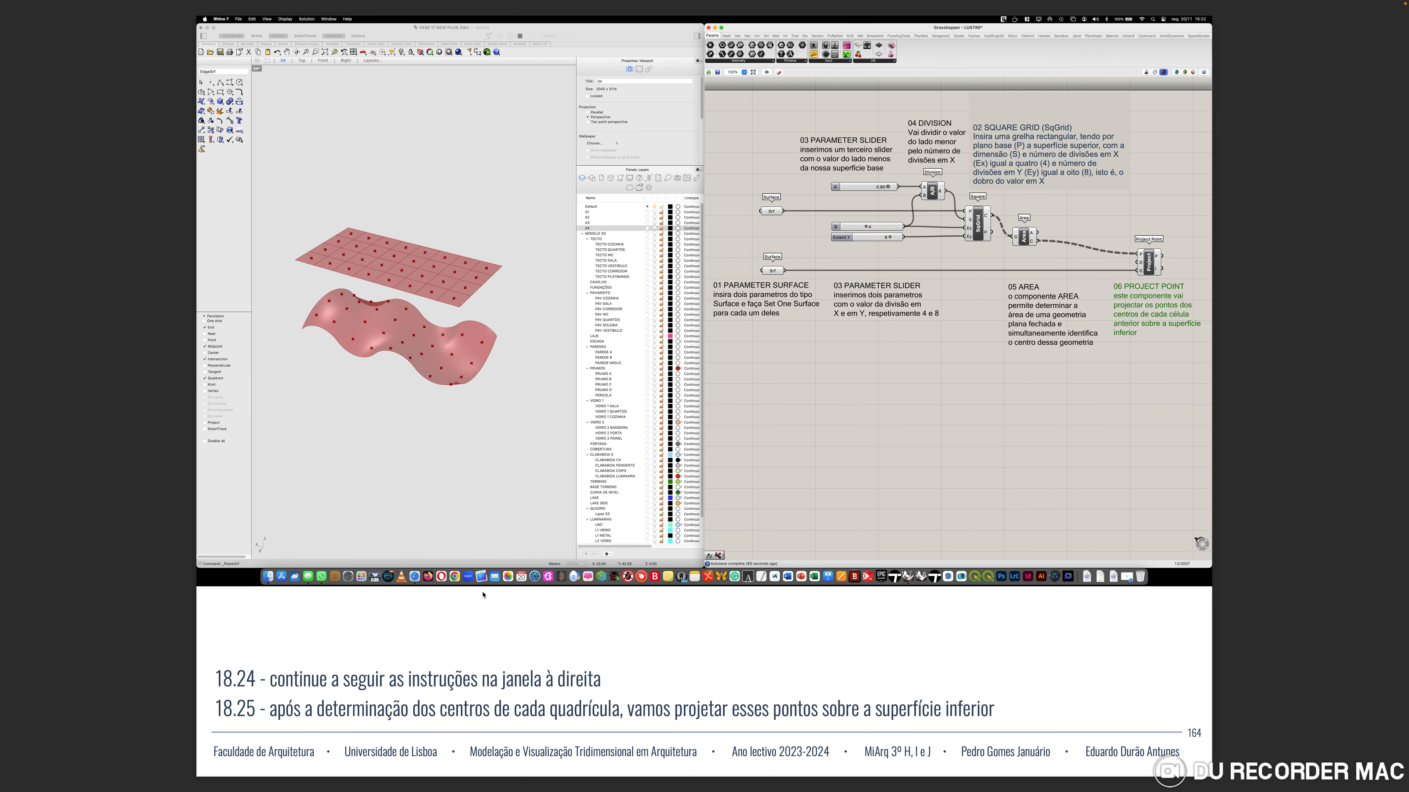
key(Right)
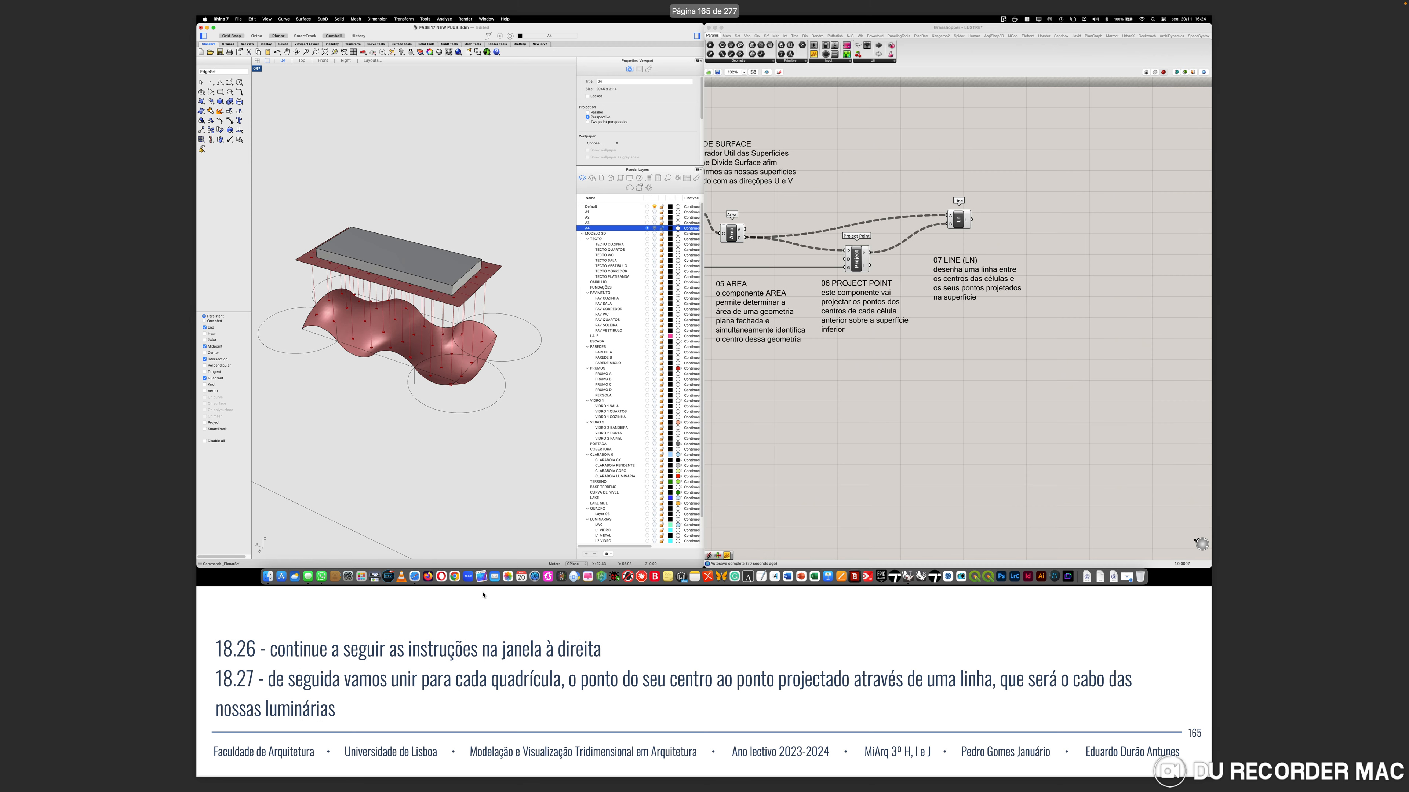
key(Right)
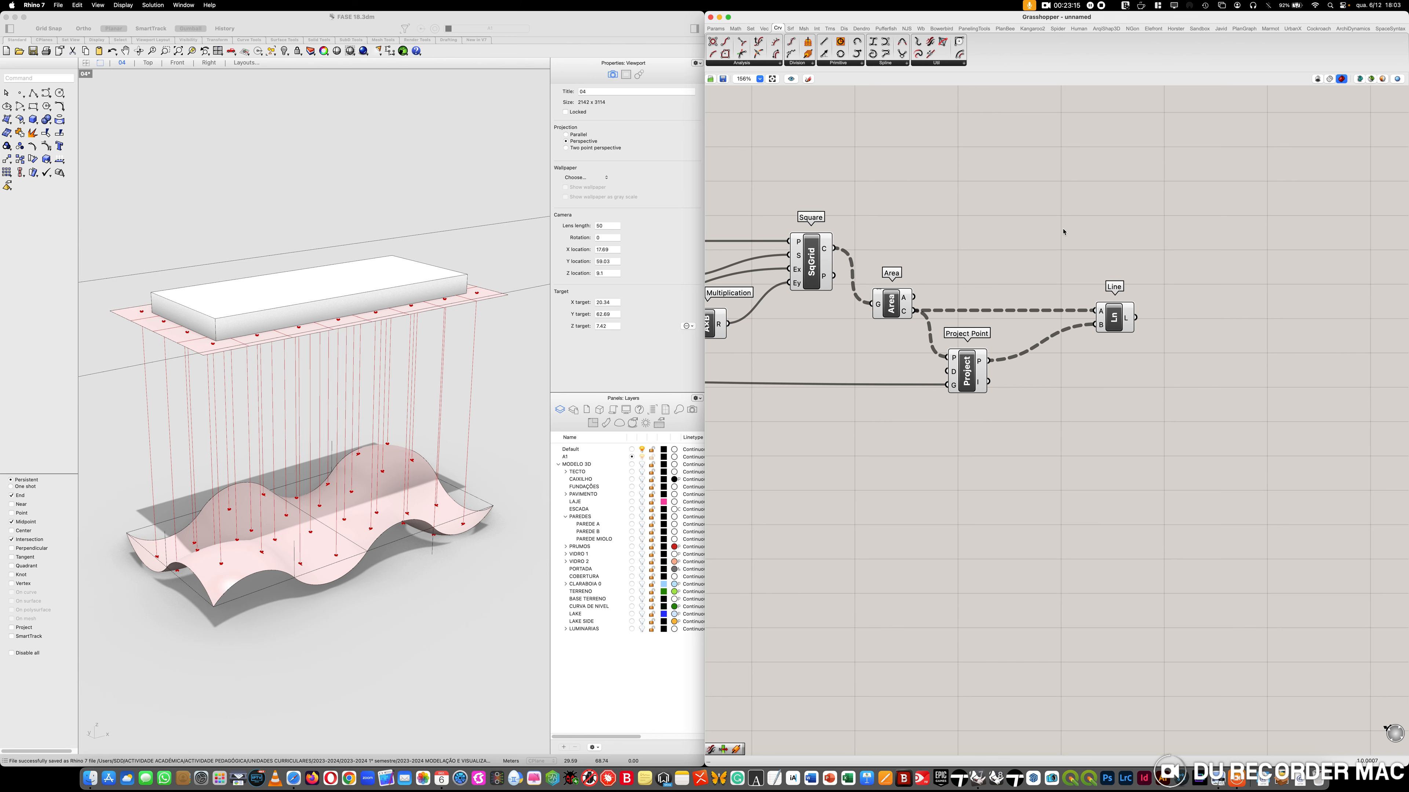
Save the Grasshopper definition as VIDEO CANDELABRO in the SEBENTA TWINMOTION folder
click(723, 81)
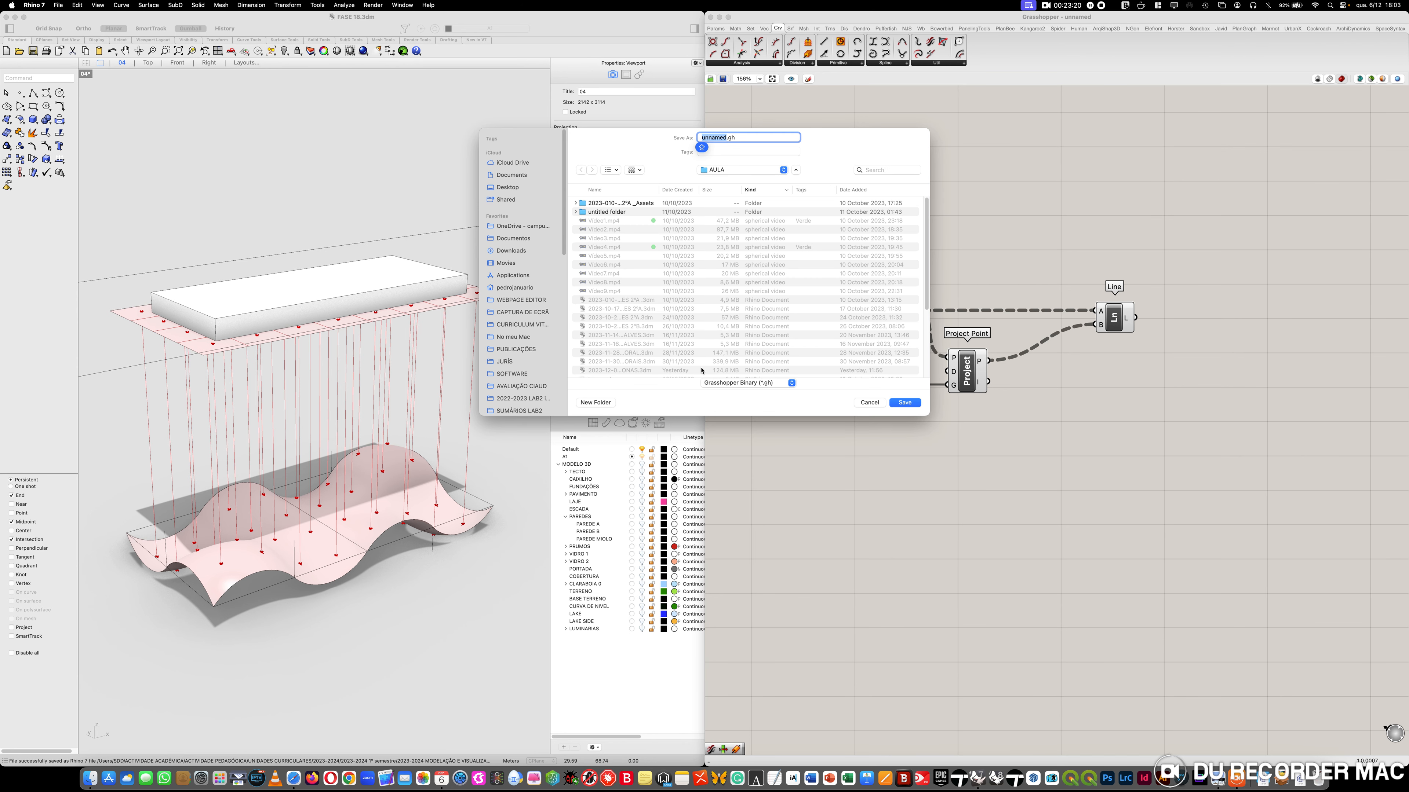
scroll(525, 354, down, 3)
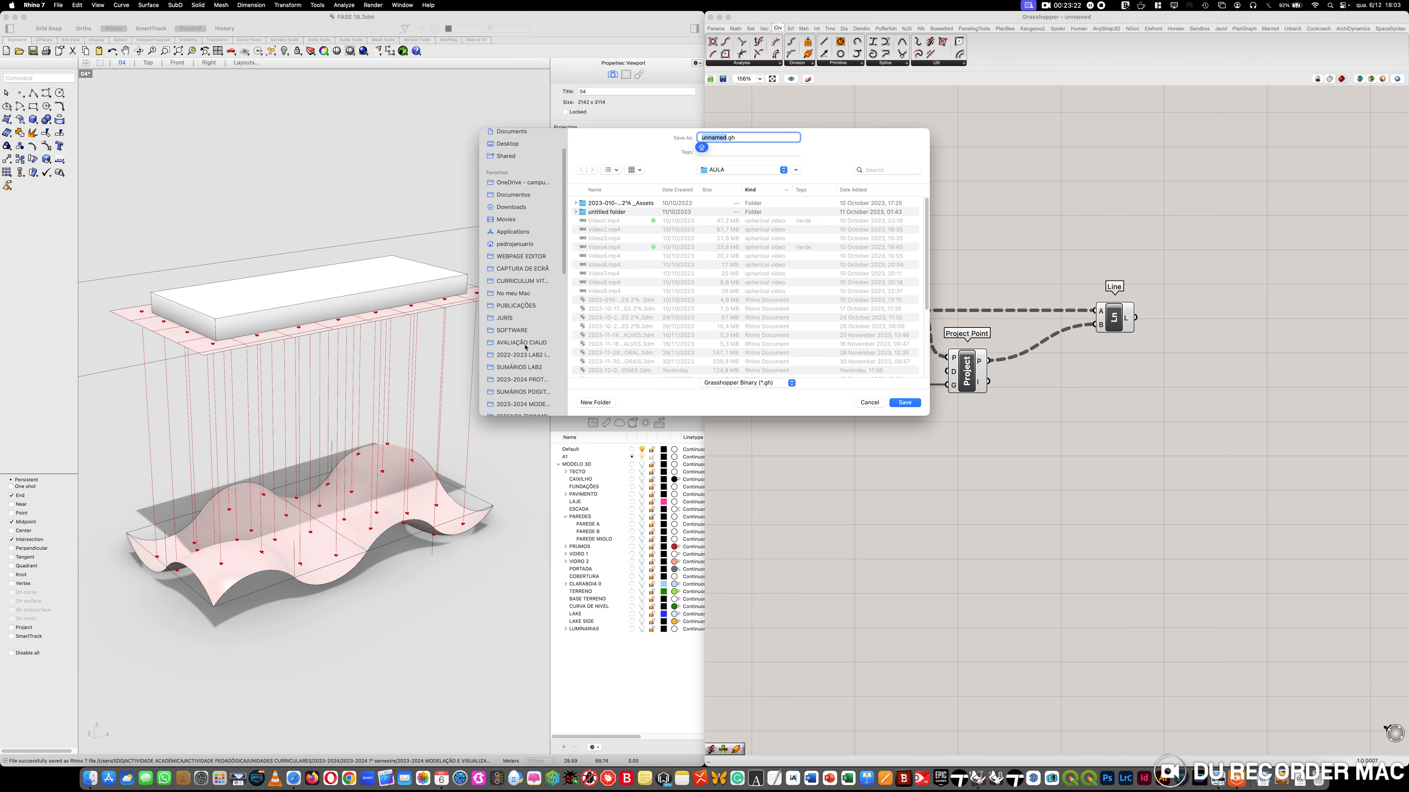
scroll(521, 289, up, 5)
scroll(515, 319, down, 3)
scroll(527, 364, down, 5)
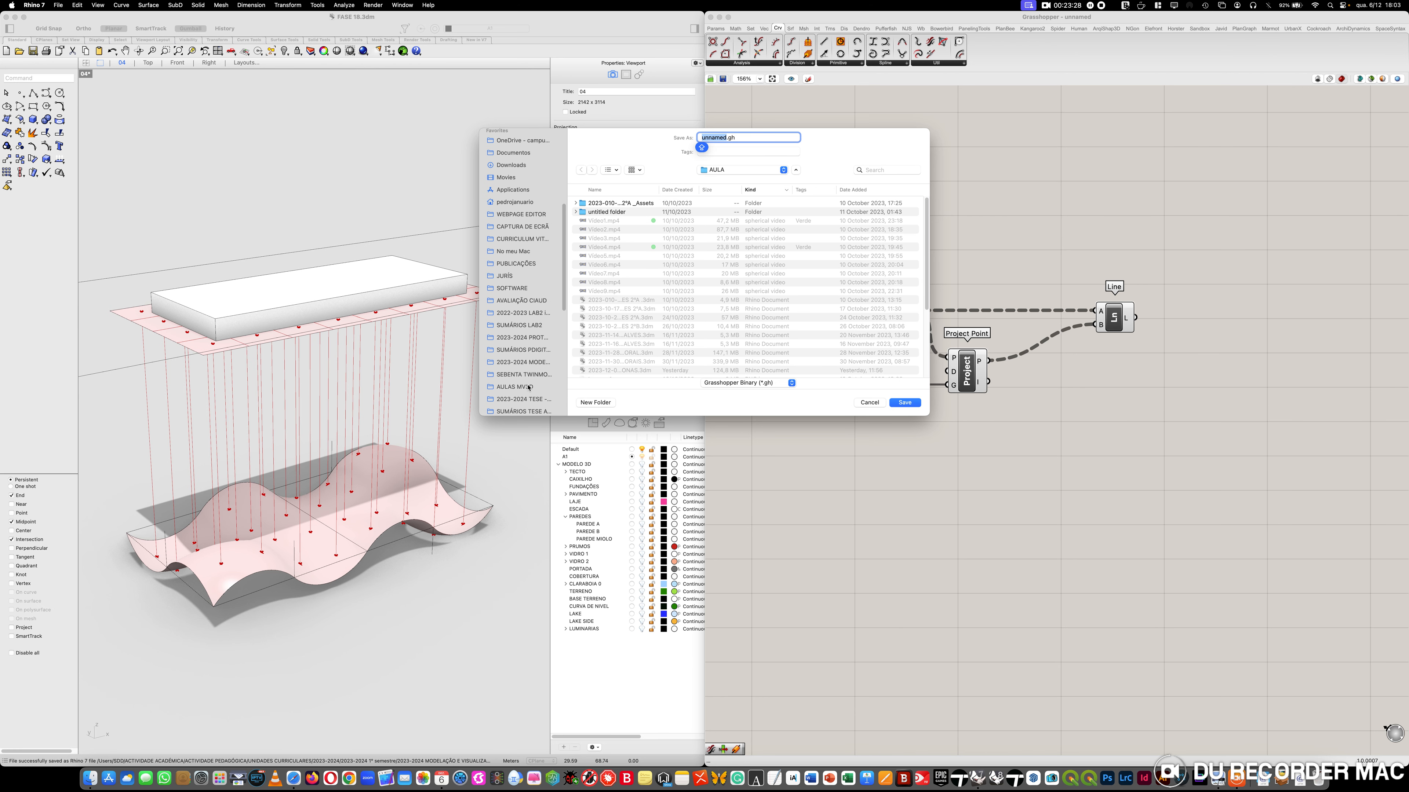
click(519, 374)
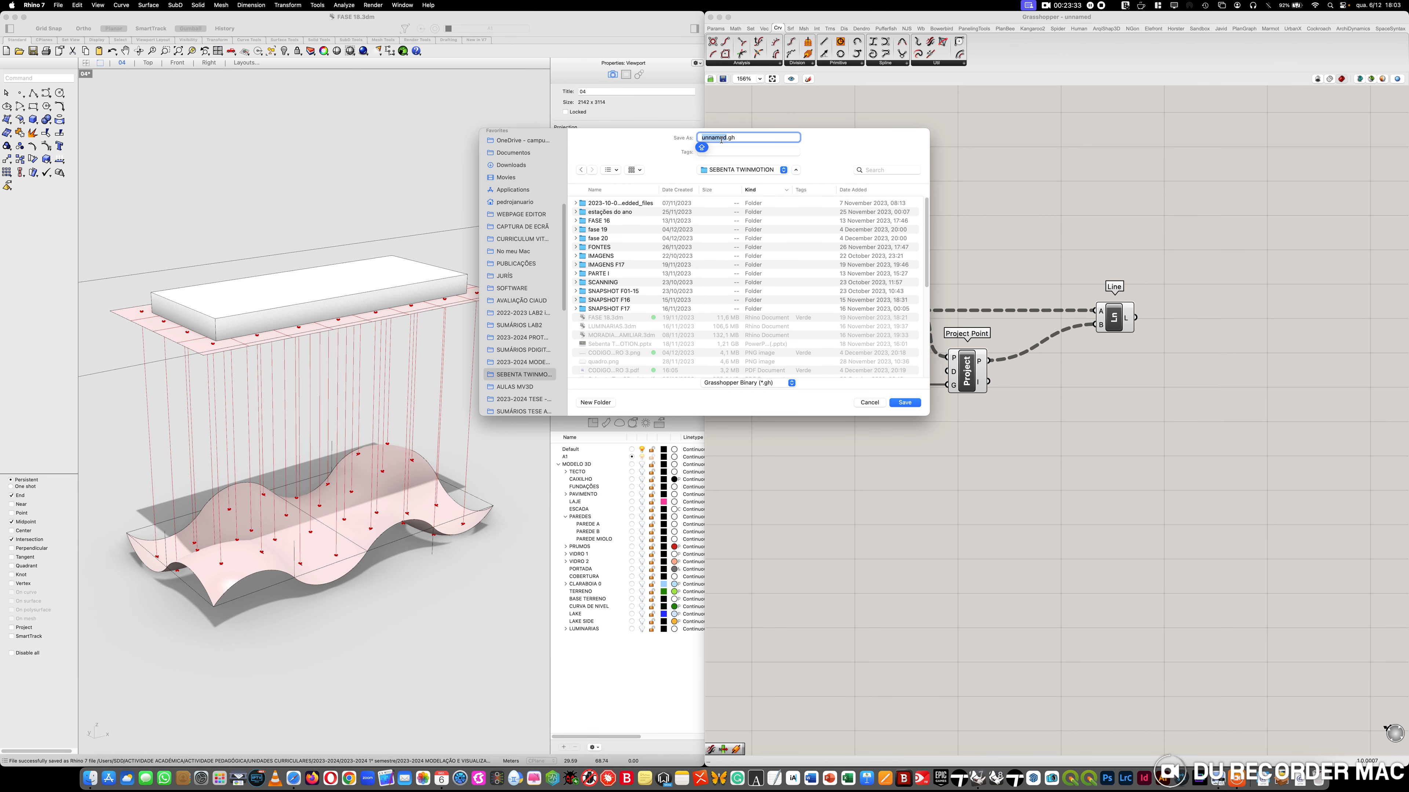
text(VIDEO CANDELABRO)
click(908, 404)
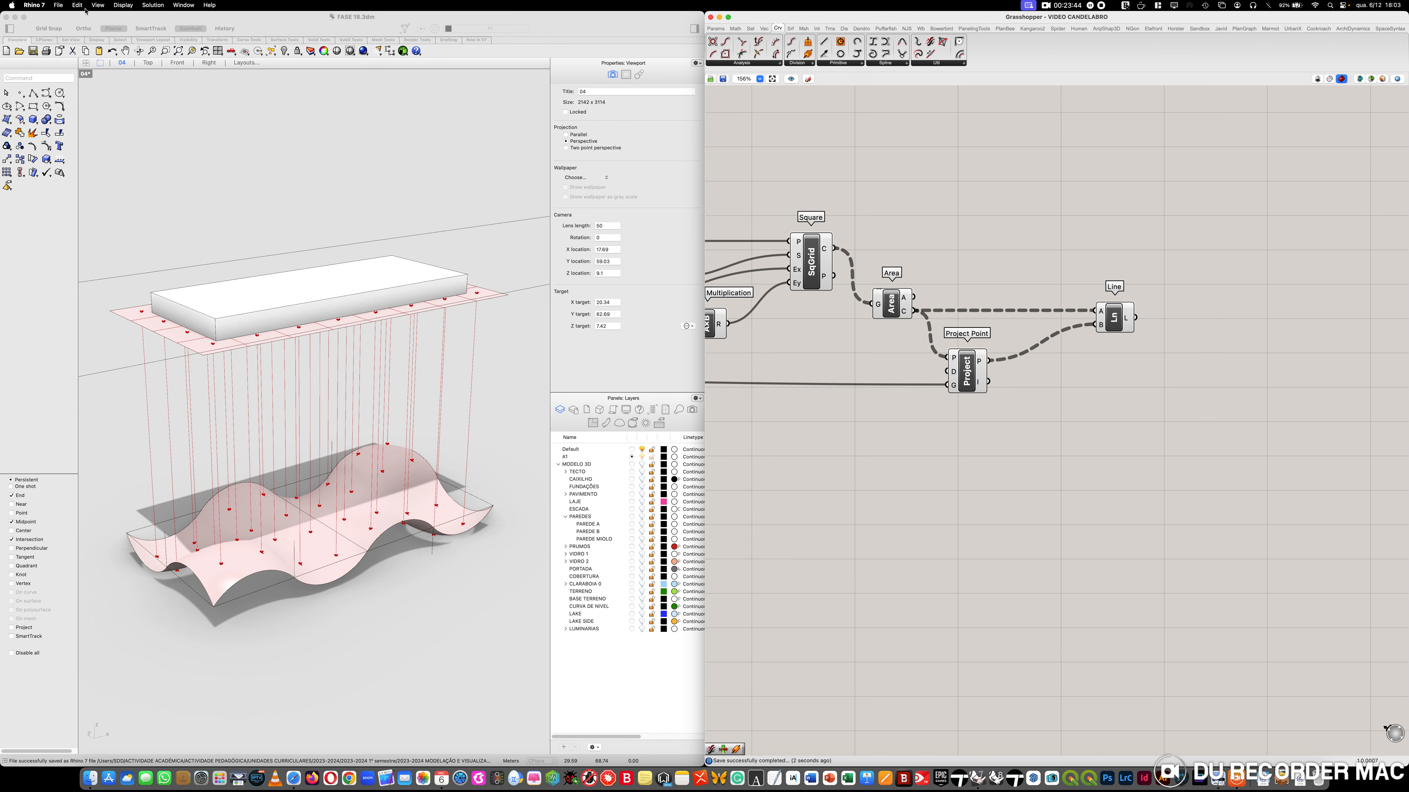
click(58, 5)
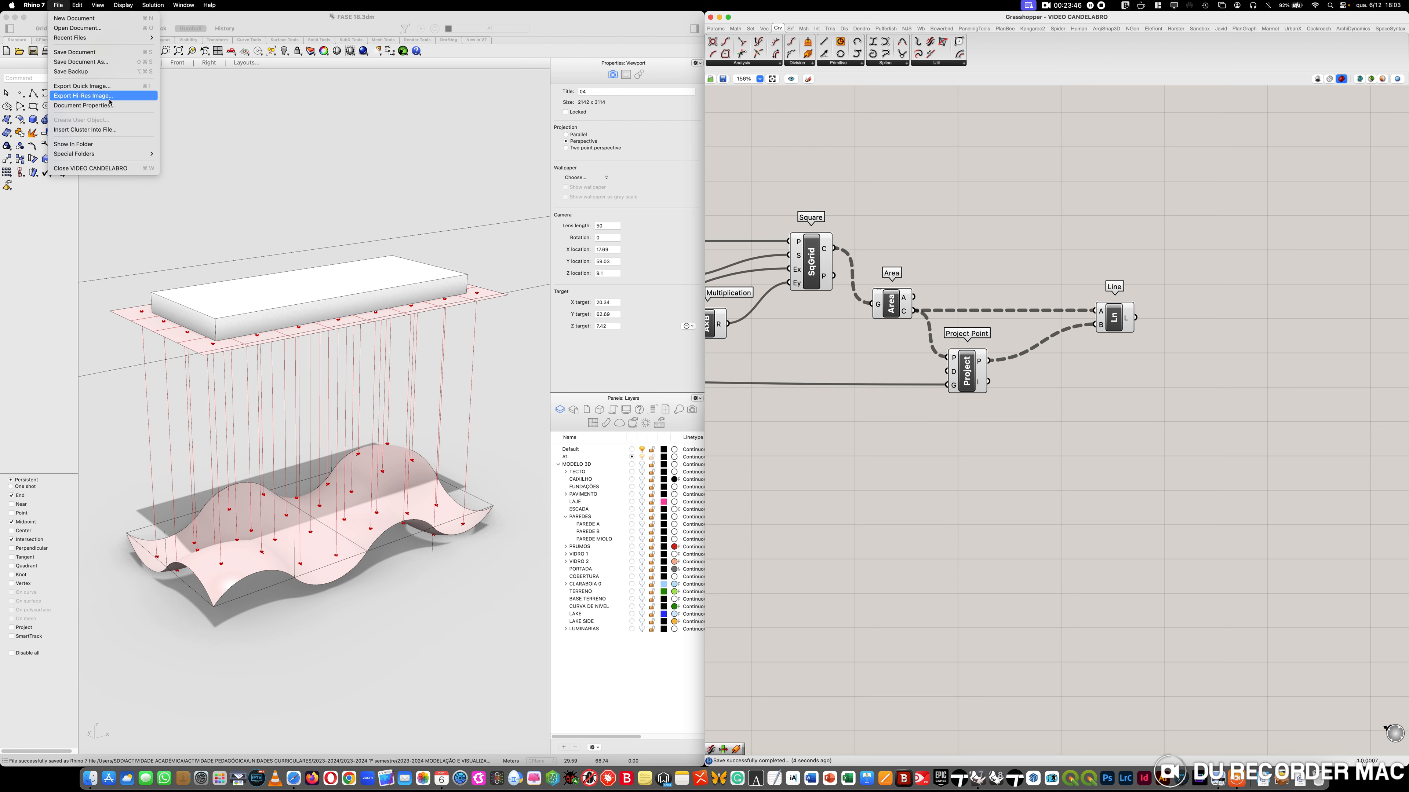
click(990, 575)
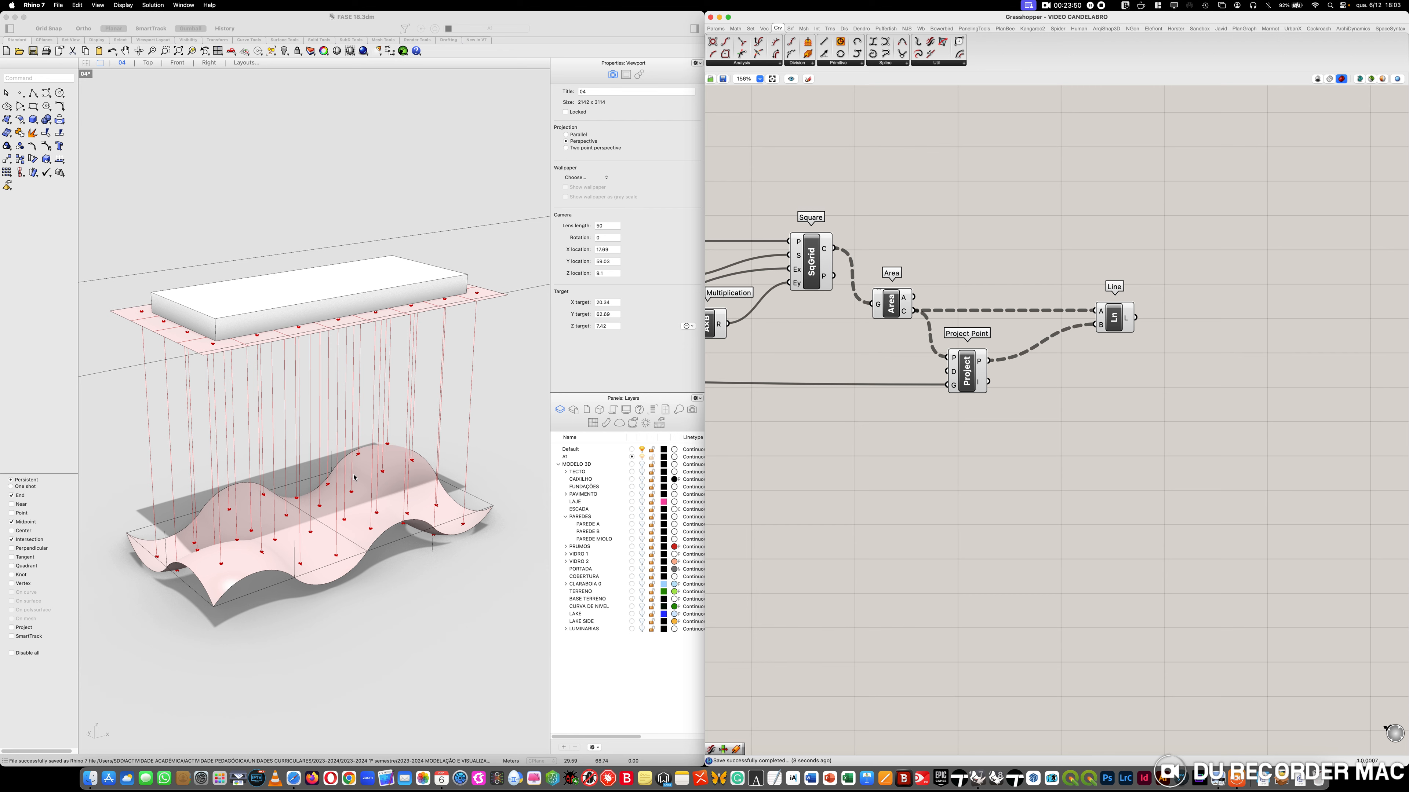
In Rhino, draw a circle of radius 0.075 in the empty area in front of the wavy surface
click(375, 644)
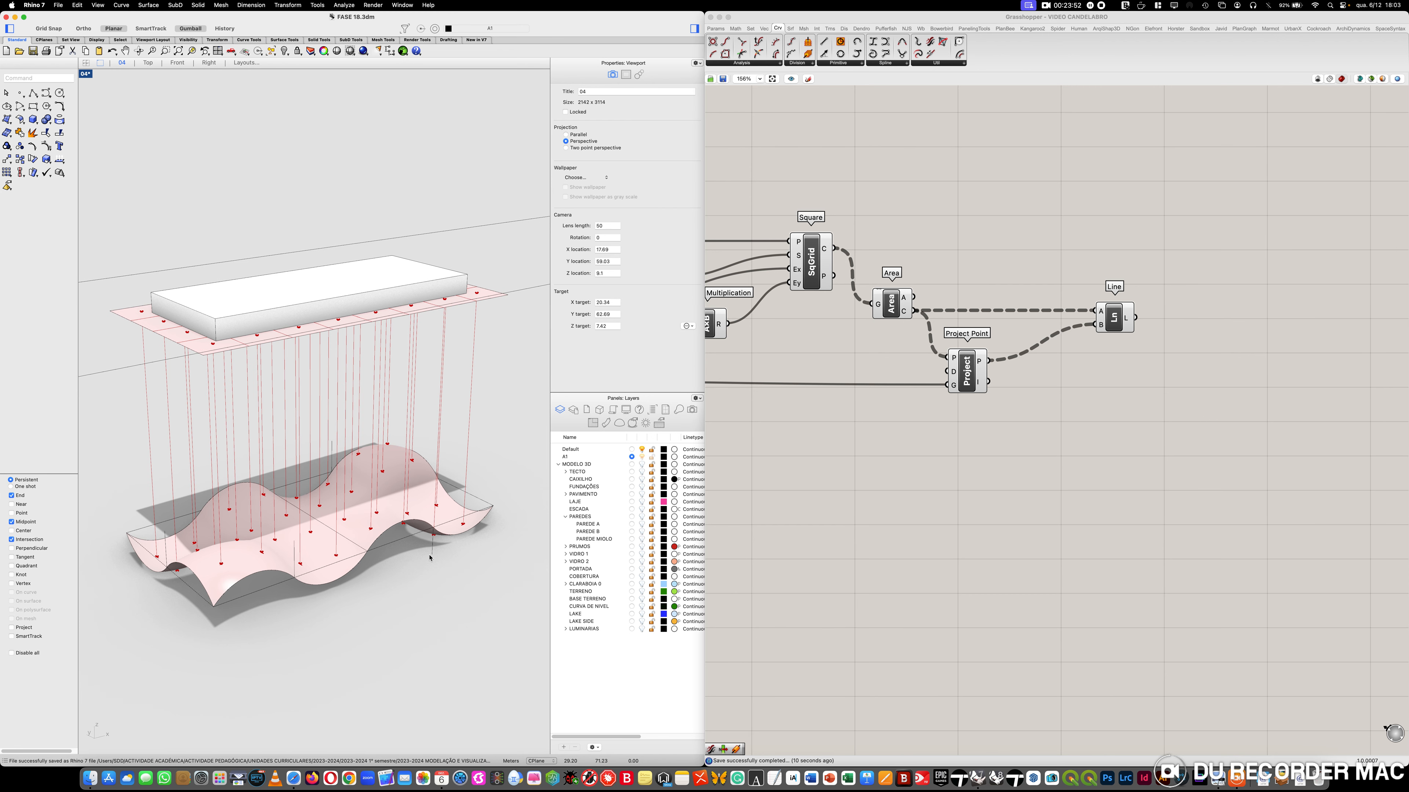
shift+right_drag(462, 599, 306, 319)
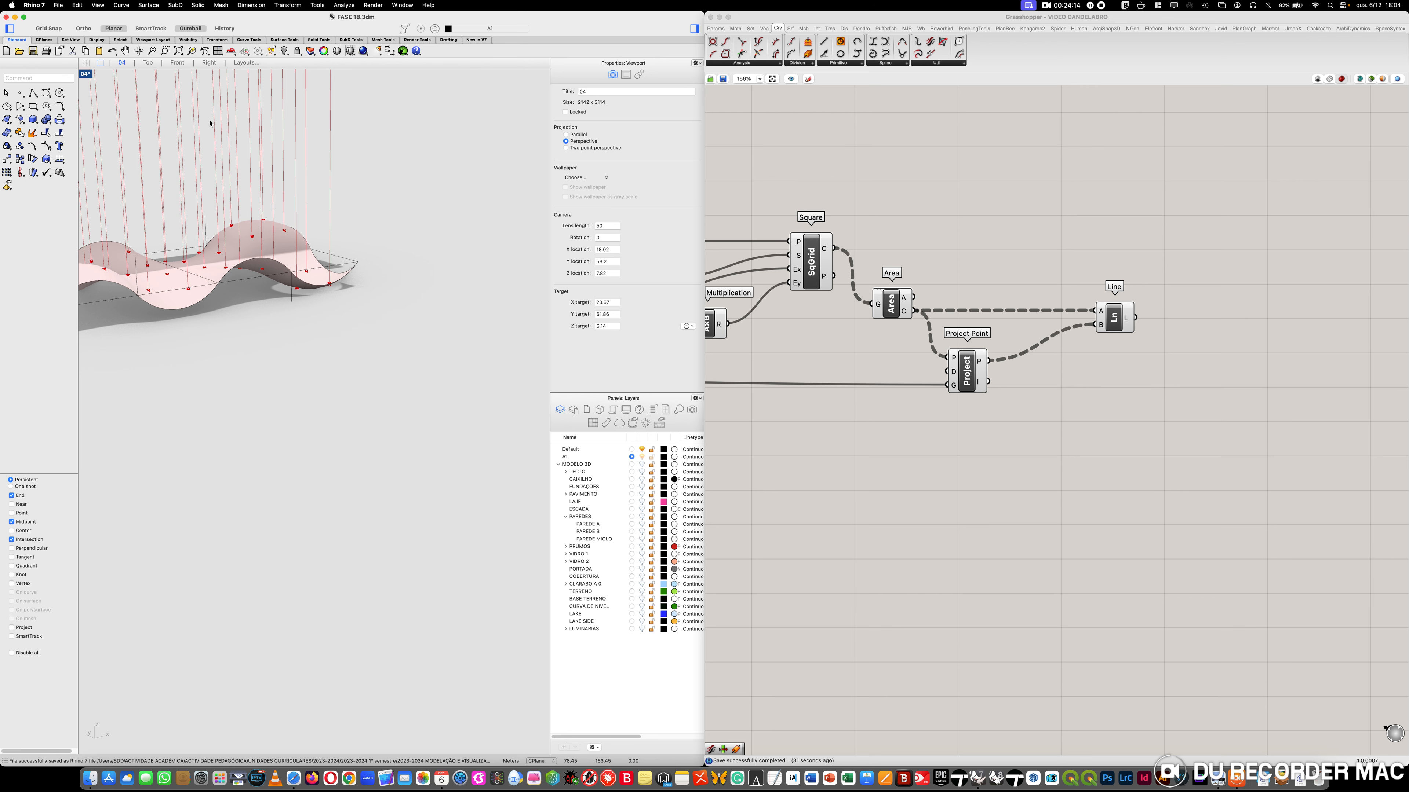
click(46, 94)
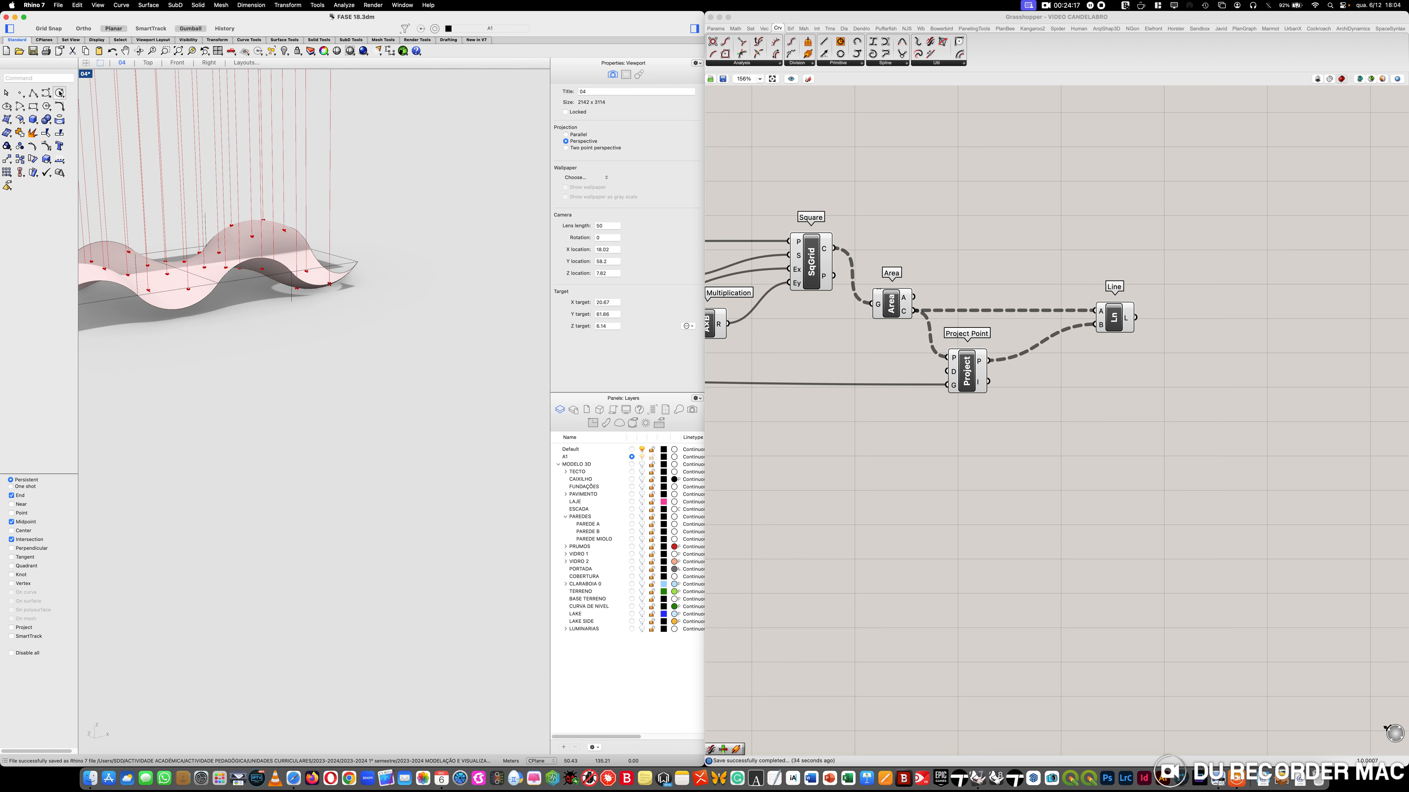
click(371, 562)
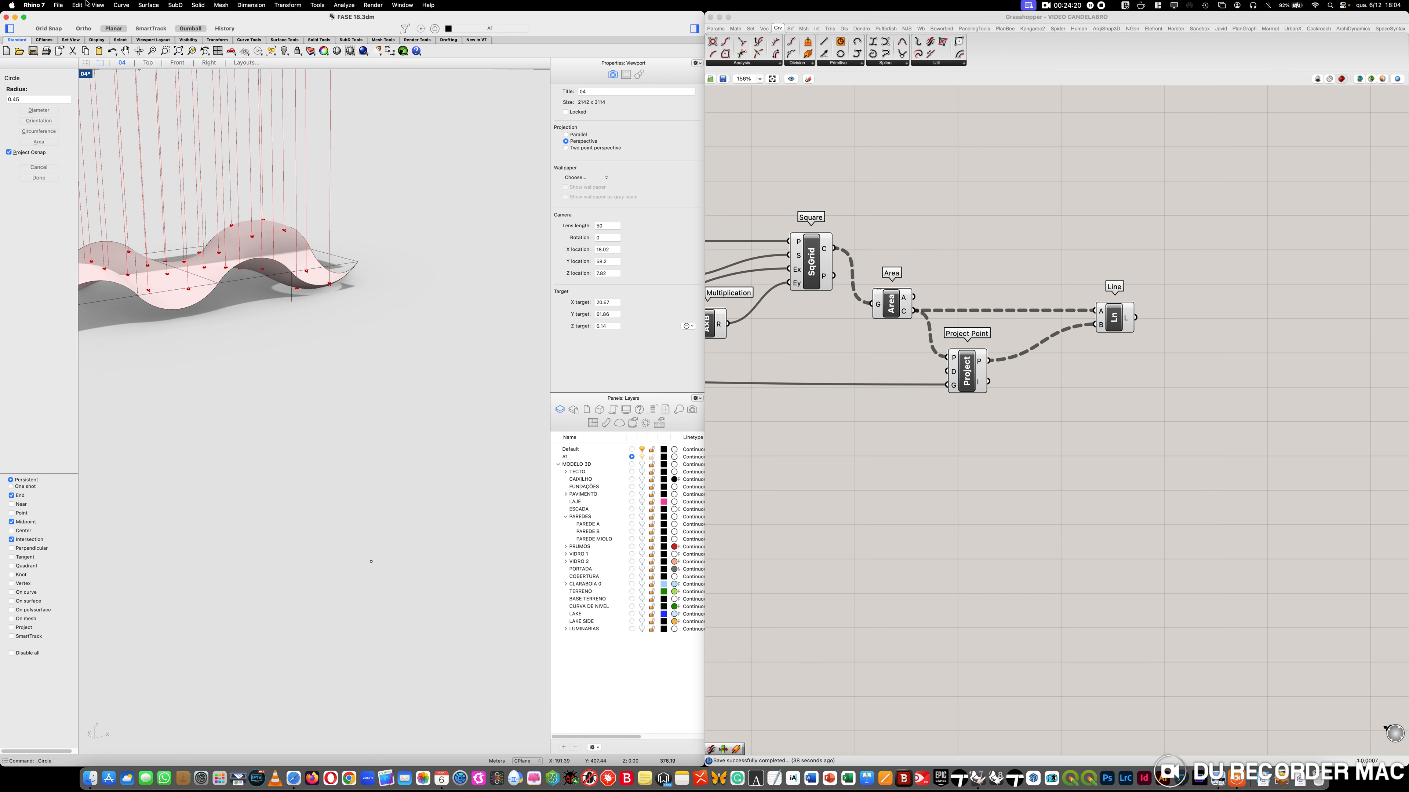
click(45, 110)
click(30, 99)
text(0.075)
key(Return)
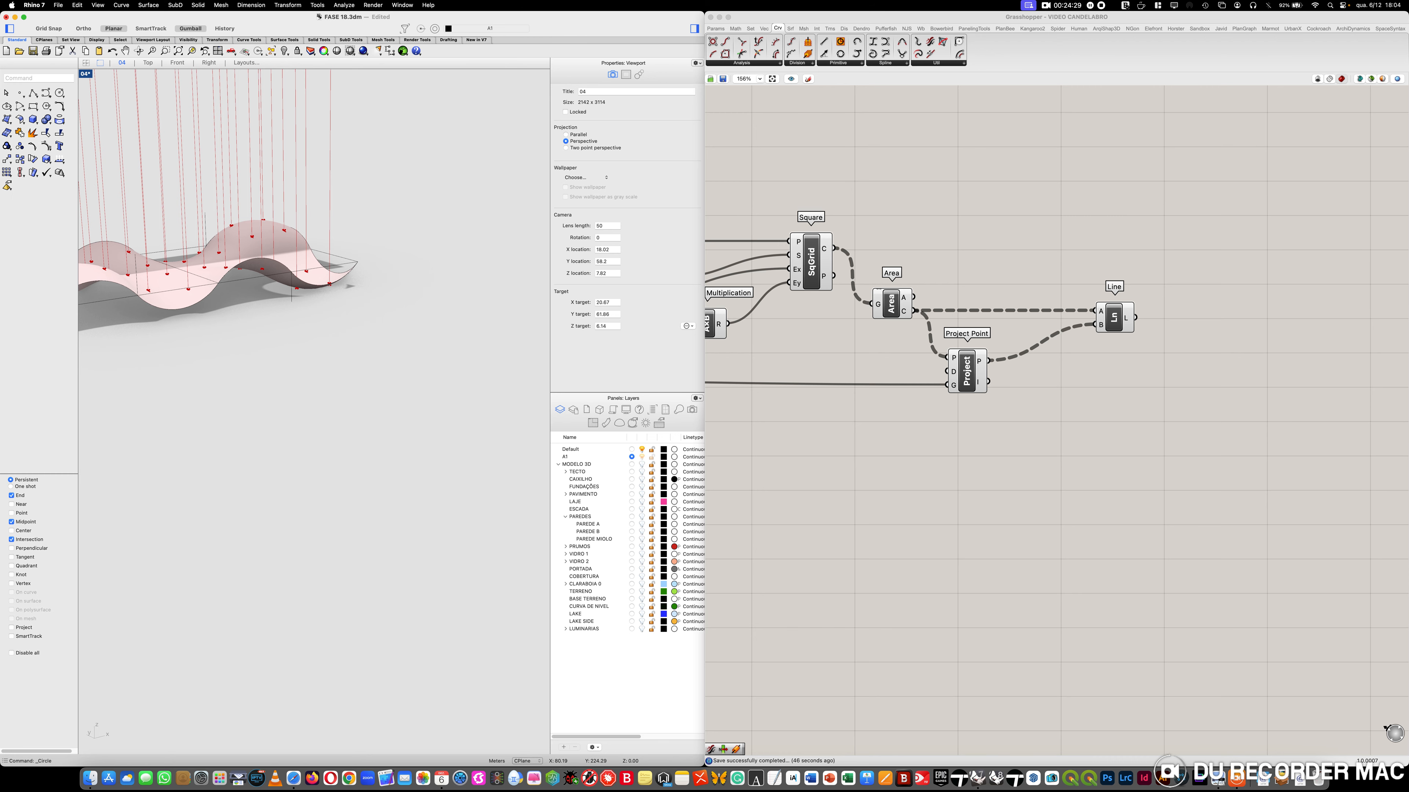
Display the viewport as Wireframe and zoom in on the small circle below the wavy surface
click(88, 72)
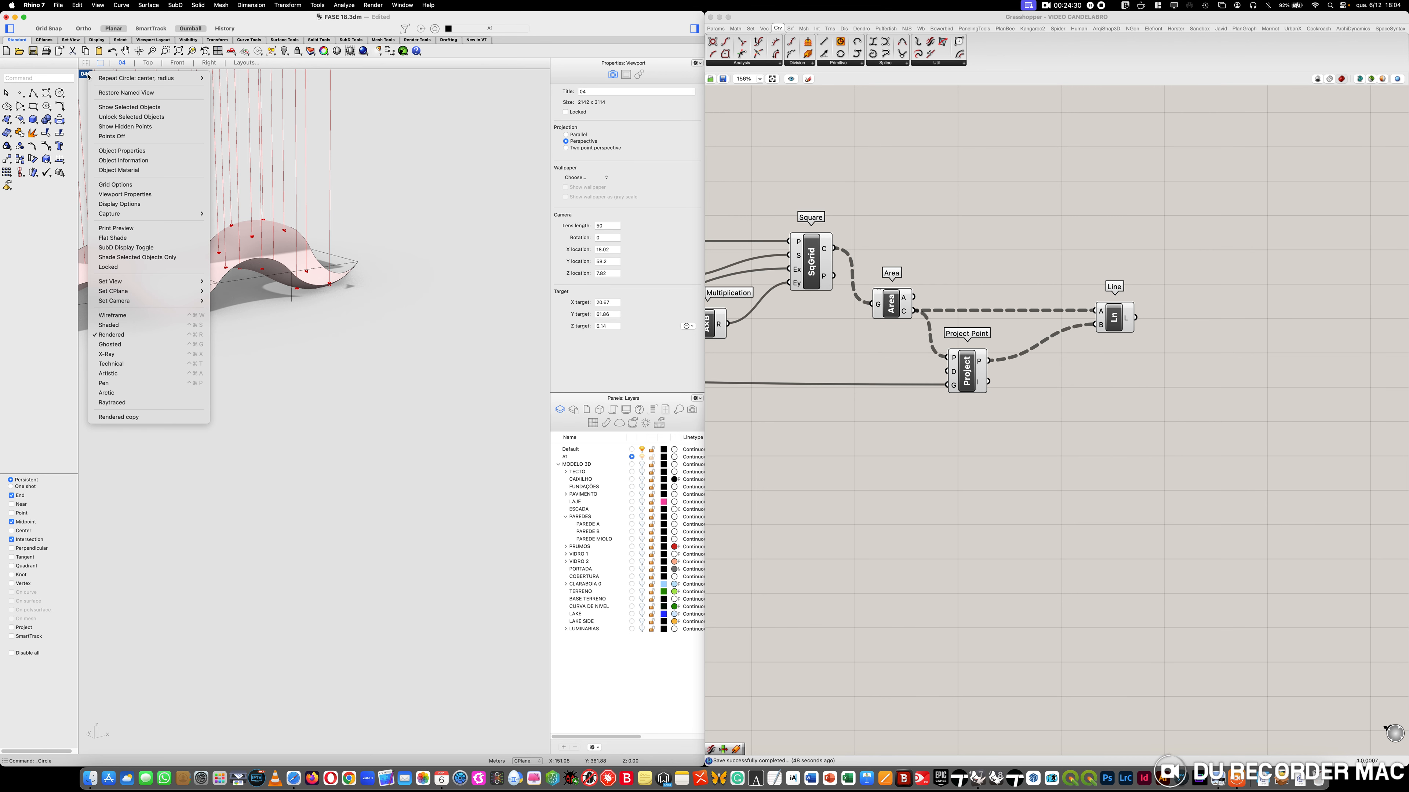
click(137, 317)
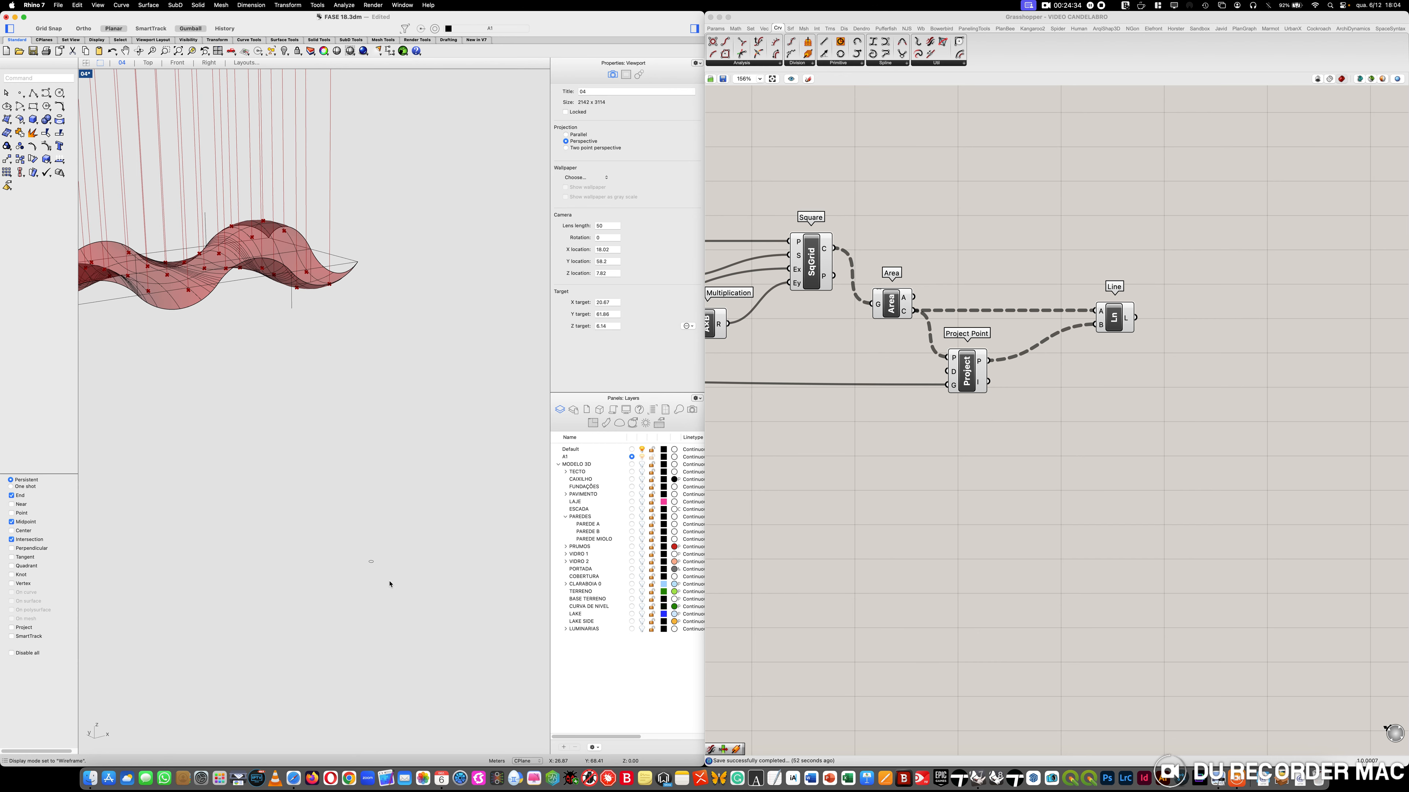
drag(355, 551, 398, 589)
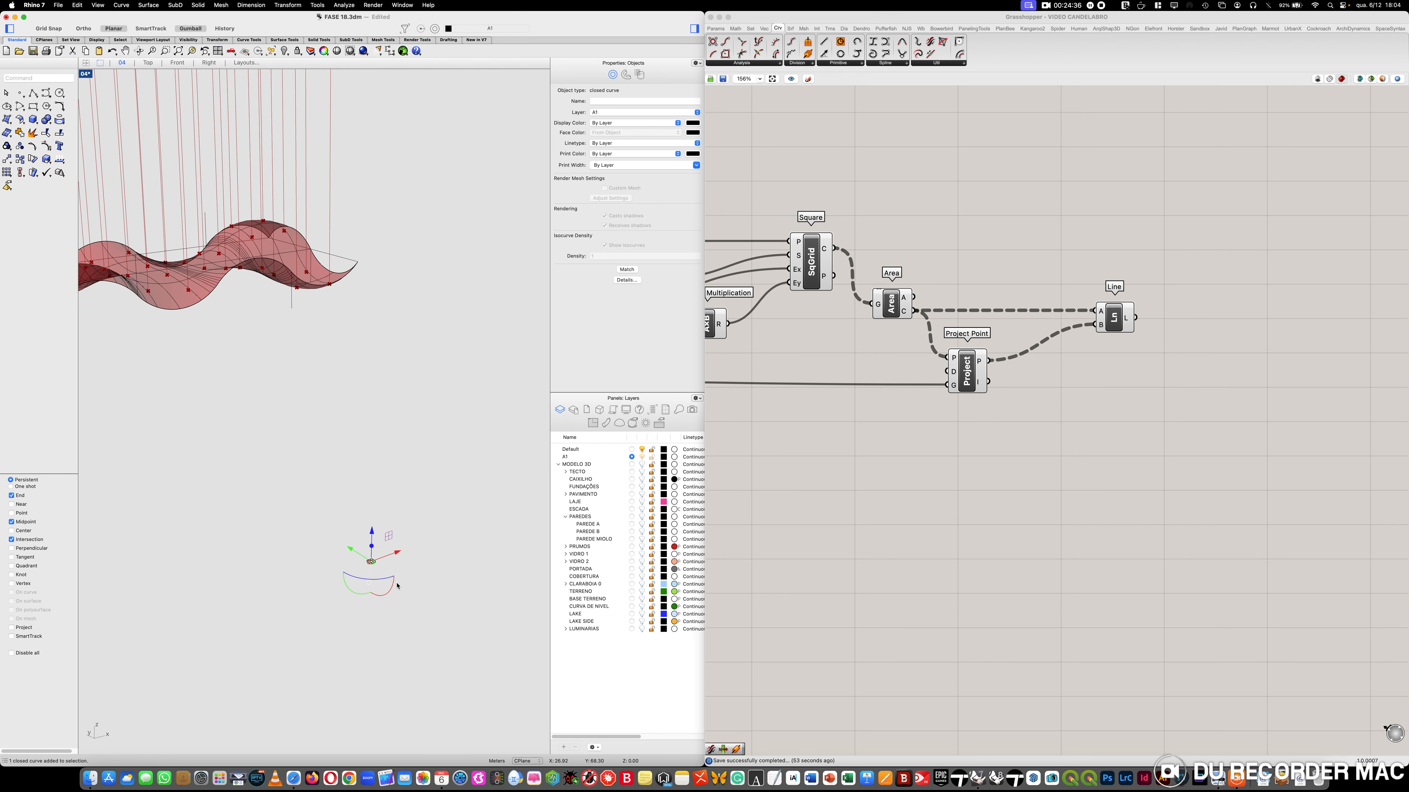
text(Z)
text(S)
key(Return)
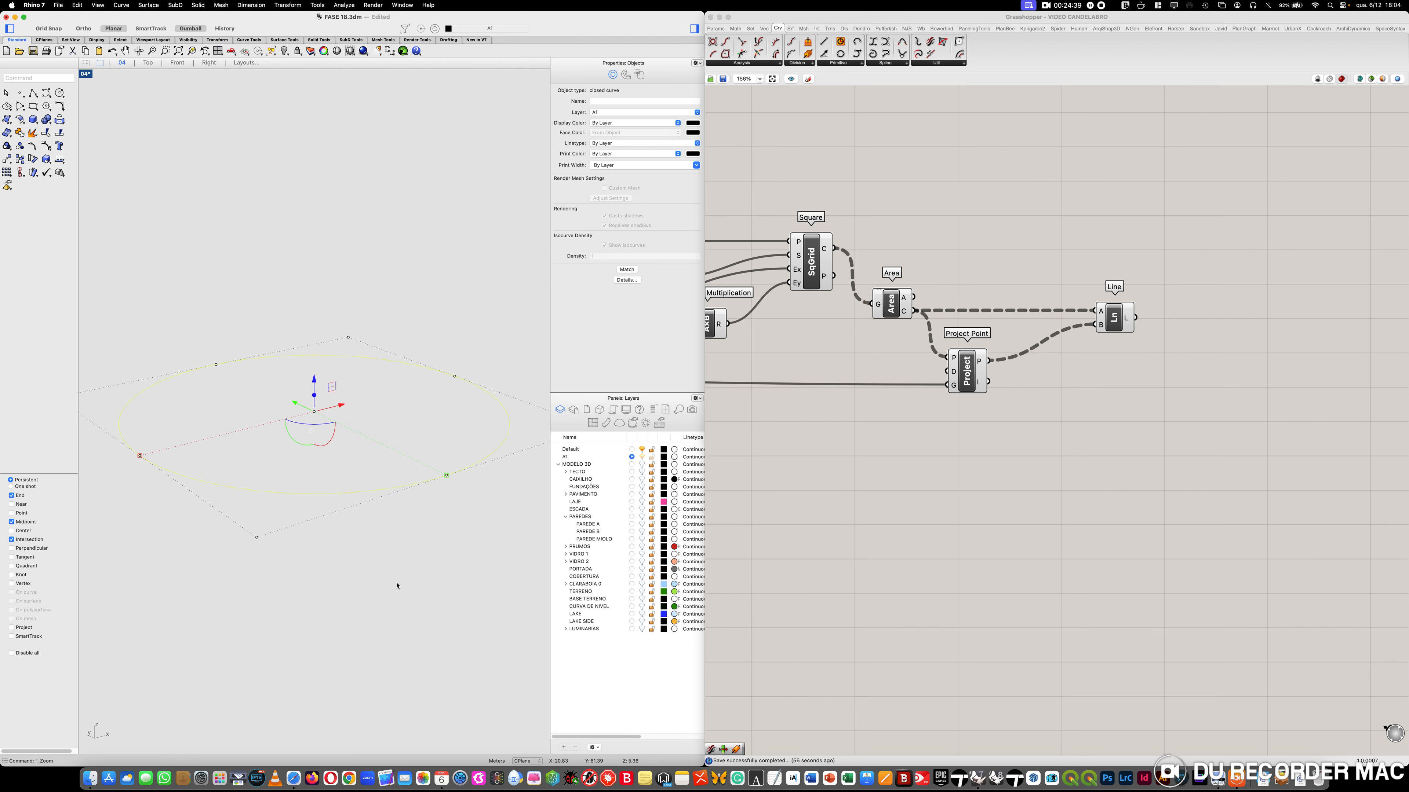
click(381, 565)
right_drag(380, 563, 362, 567)
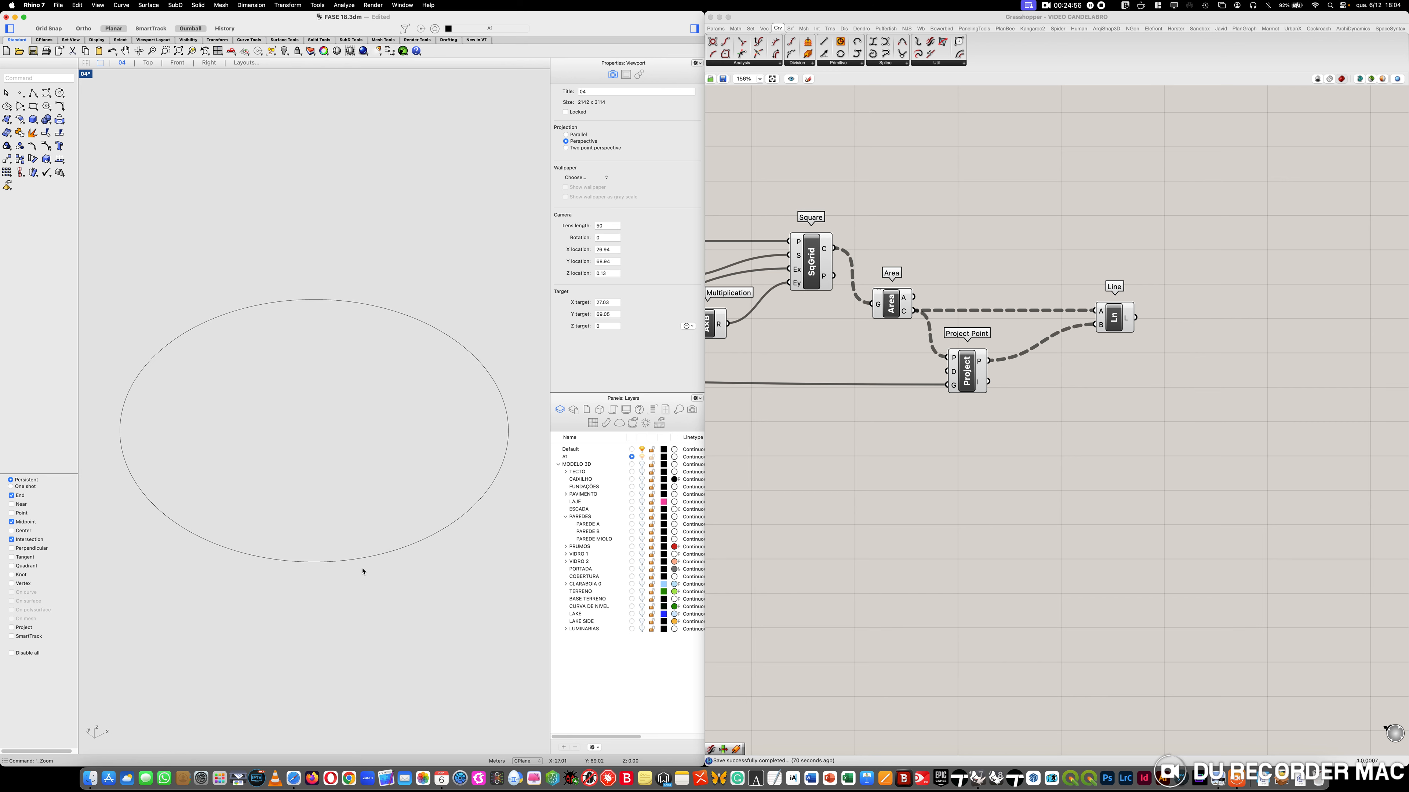
Offset the circle inward by 0.0025 m
text(offset)
key(Return)
text(0.00)
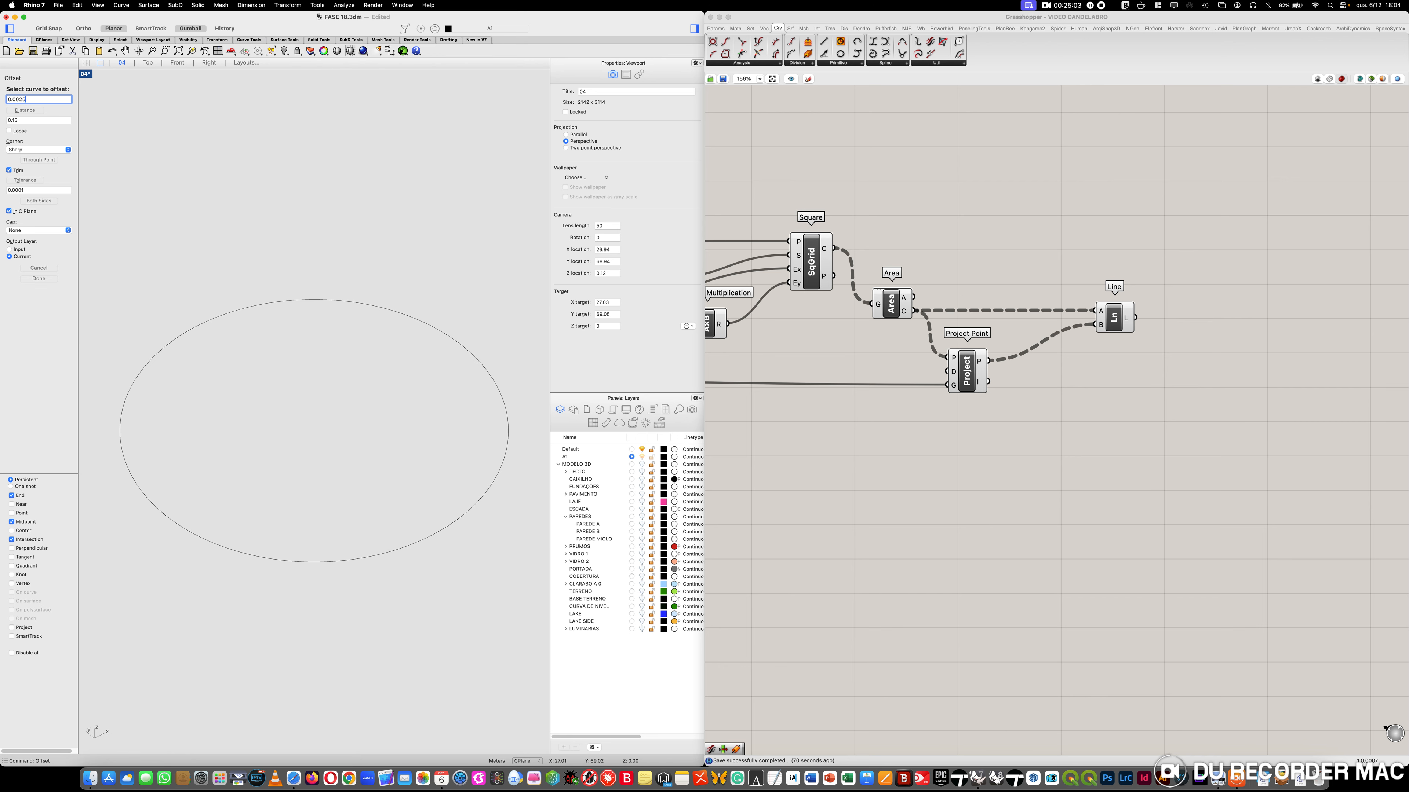
text(25)
key(Return)
click(366, 559)
click(341, 480)
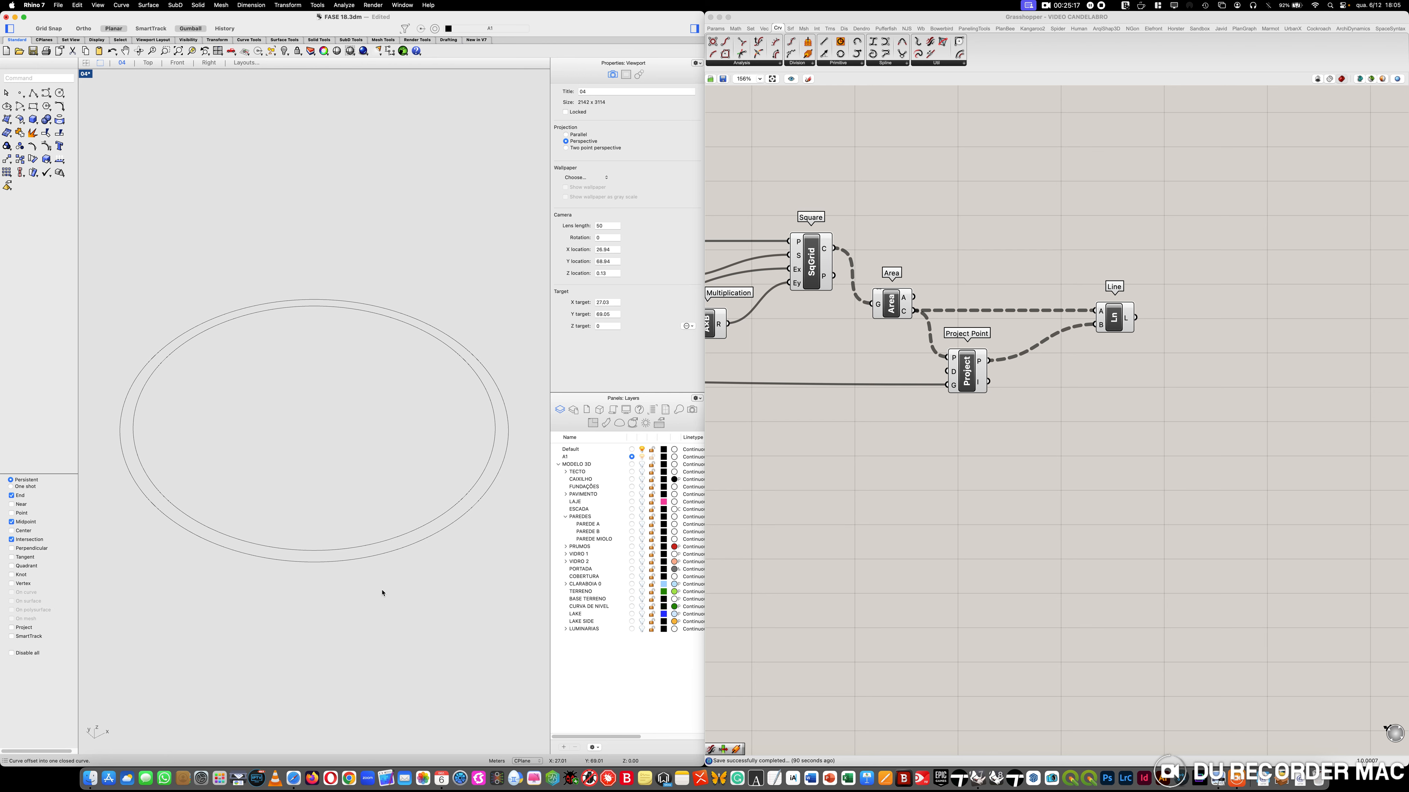
Check the model units and absolute tolerance in the document's unit settings
text(UNITS)
key(Return)
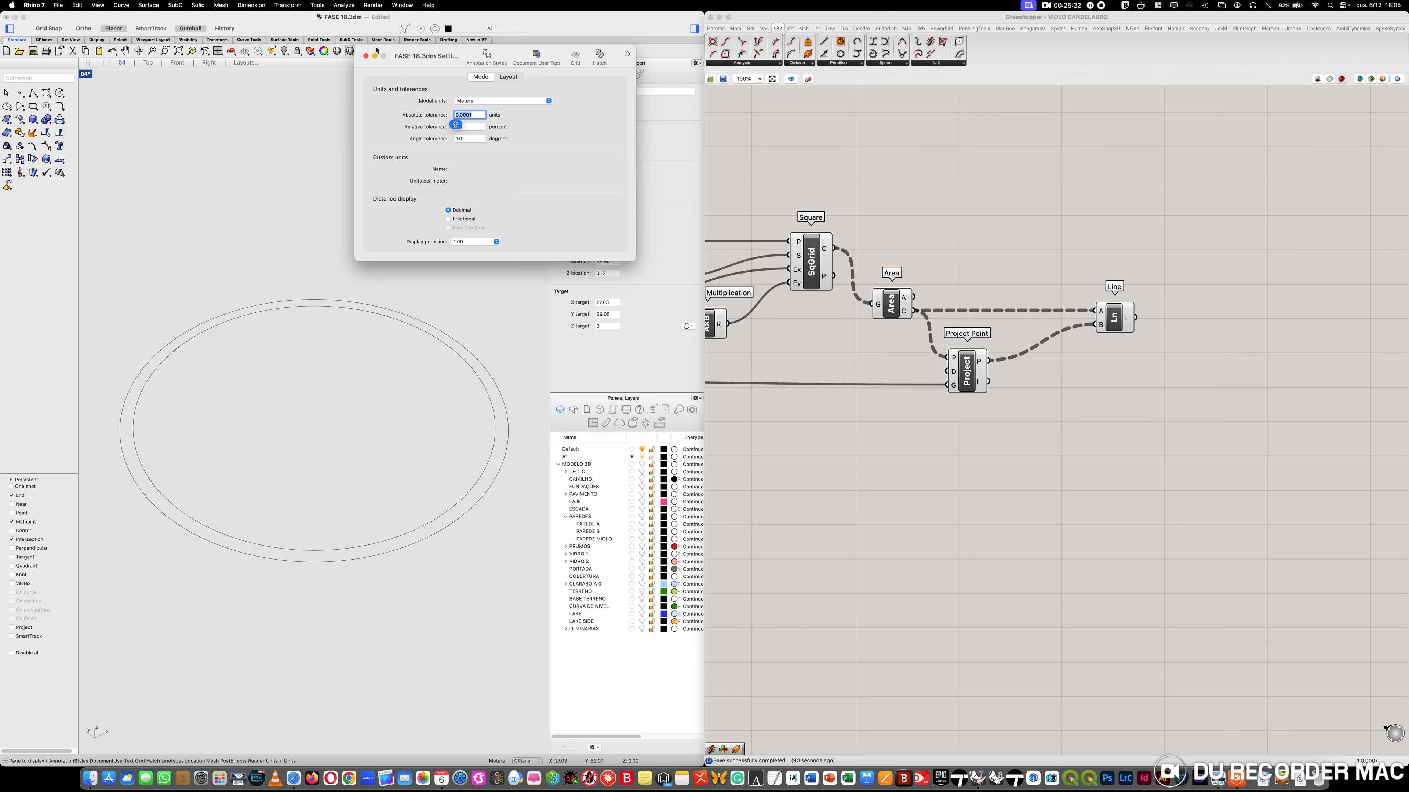
drag(377, 51, 208, 232)
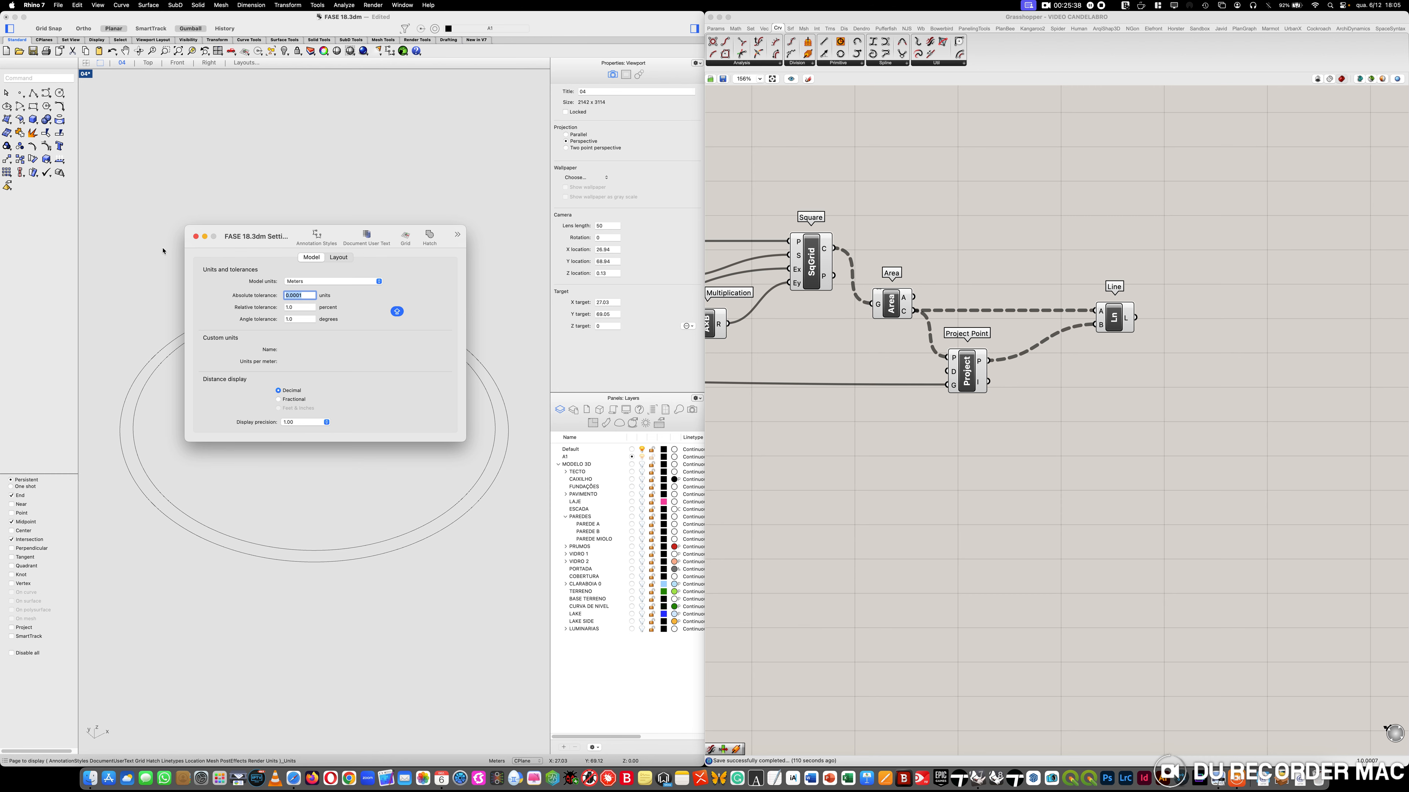
click(196, 237)
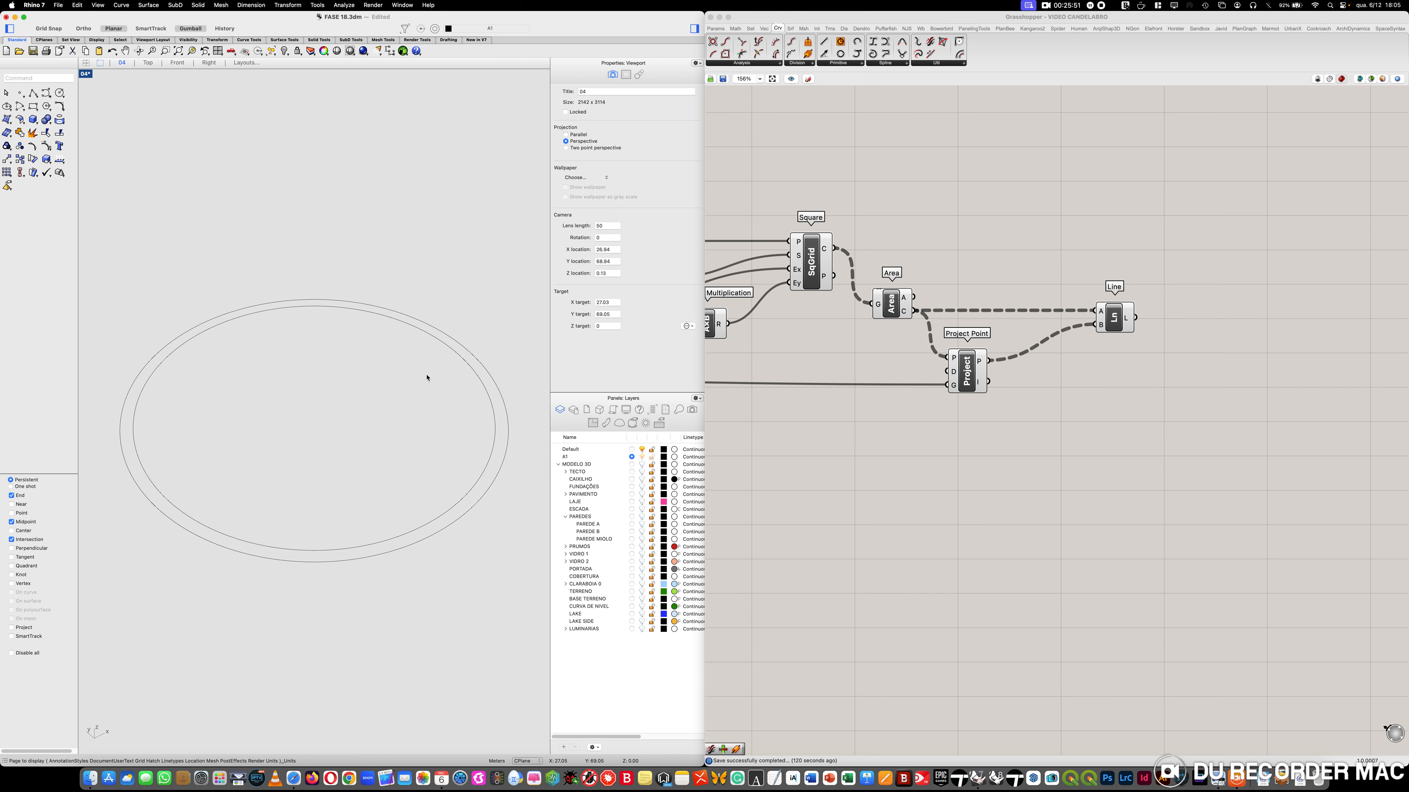
Extrude the outer circle upward 0.15 m as a solid with ExtrudeCrv
text(ExtrudeCrv)
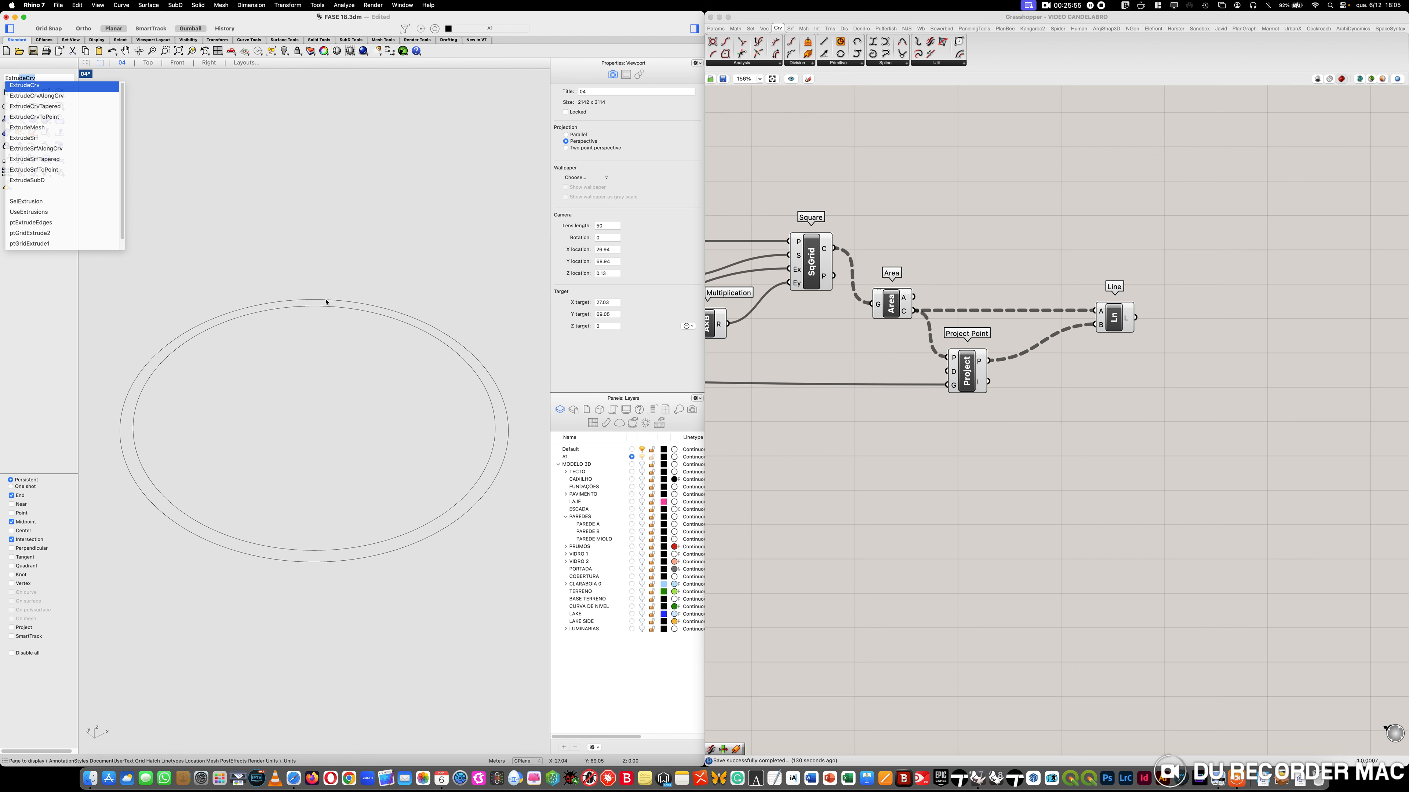
key(Return)
click(358, 306)
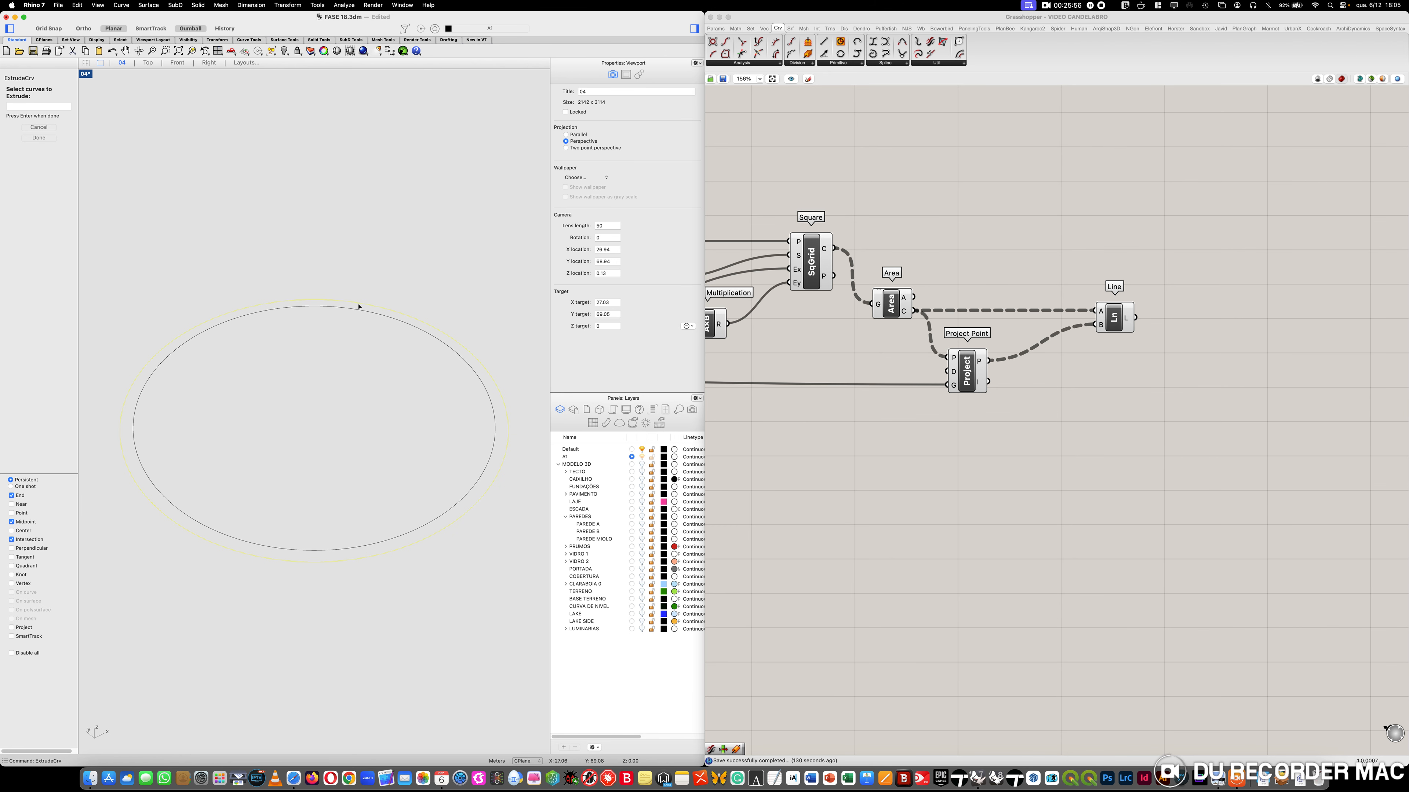
key(Return)
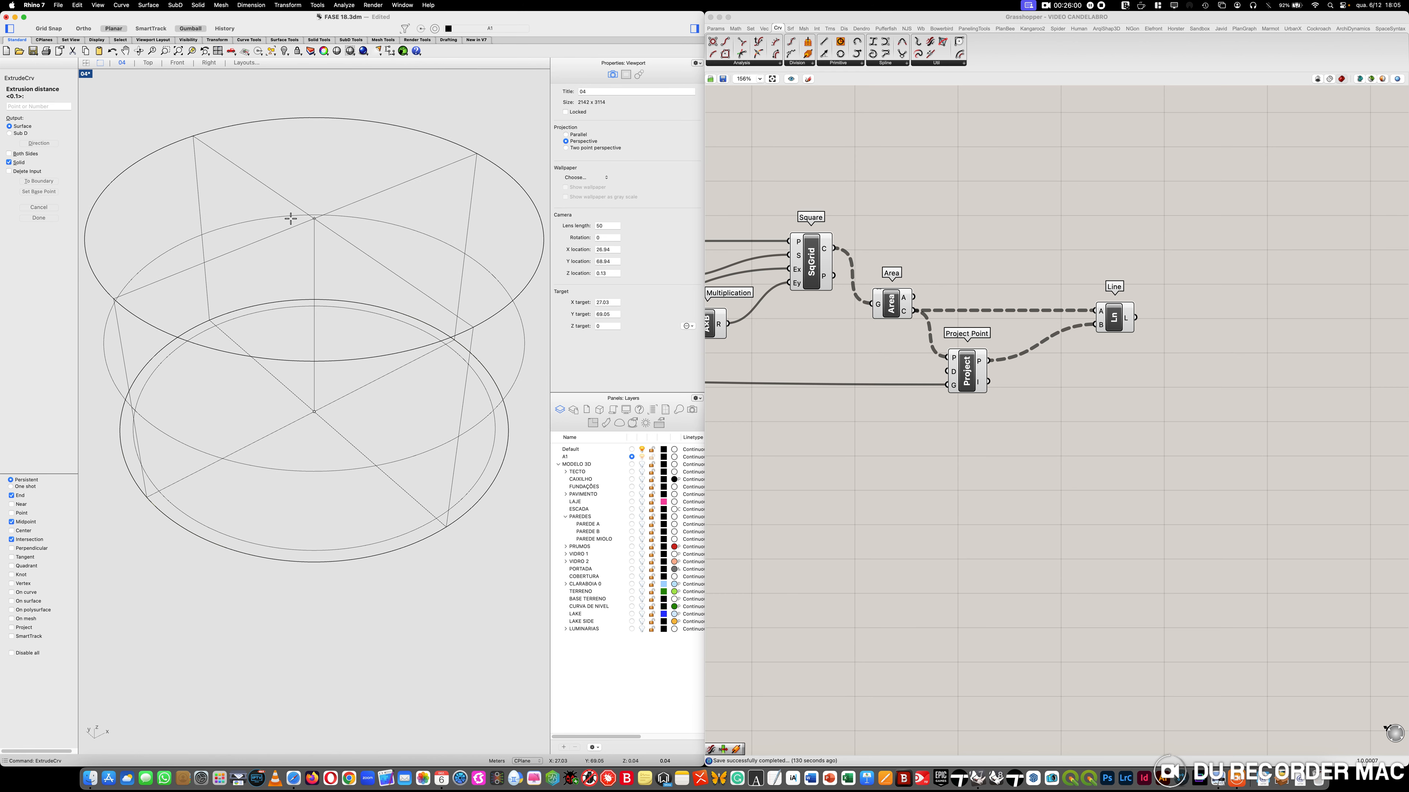
text(0.15)
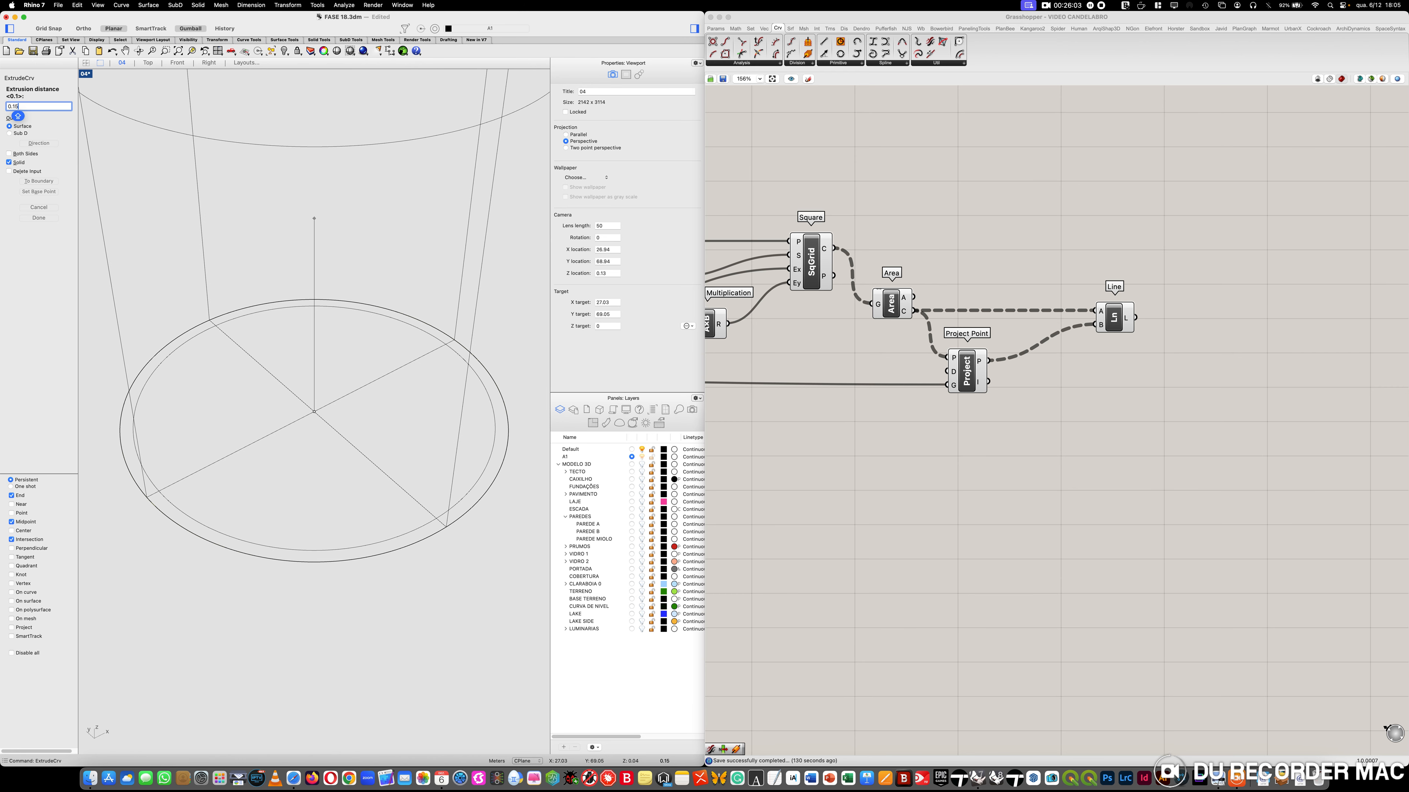
key(Return)
Extrude the inner circle 0.14 m to both sides as a solid with ExtrudeCrv
scroll(278, 518, down, 8)
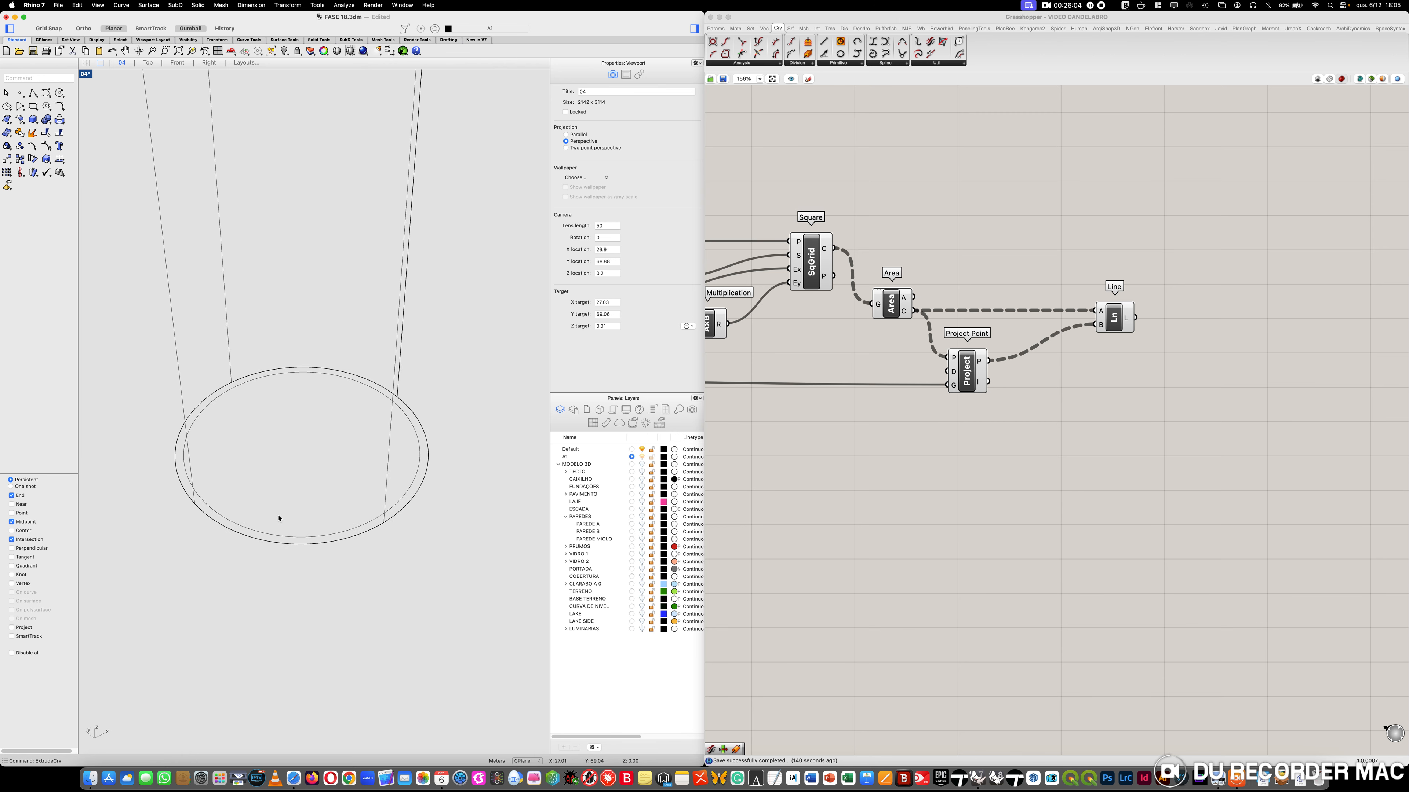
right_drag(278, 515, 304, 554)
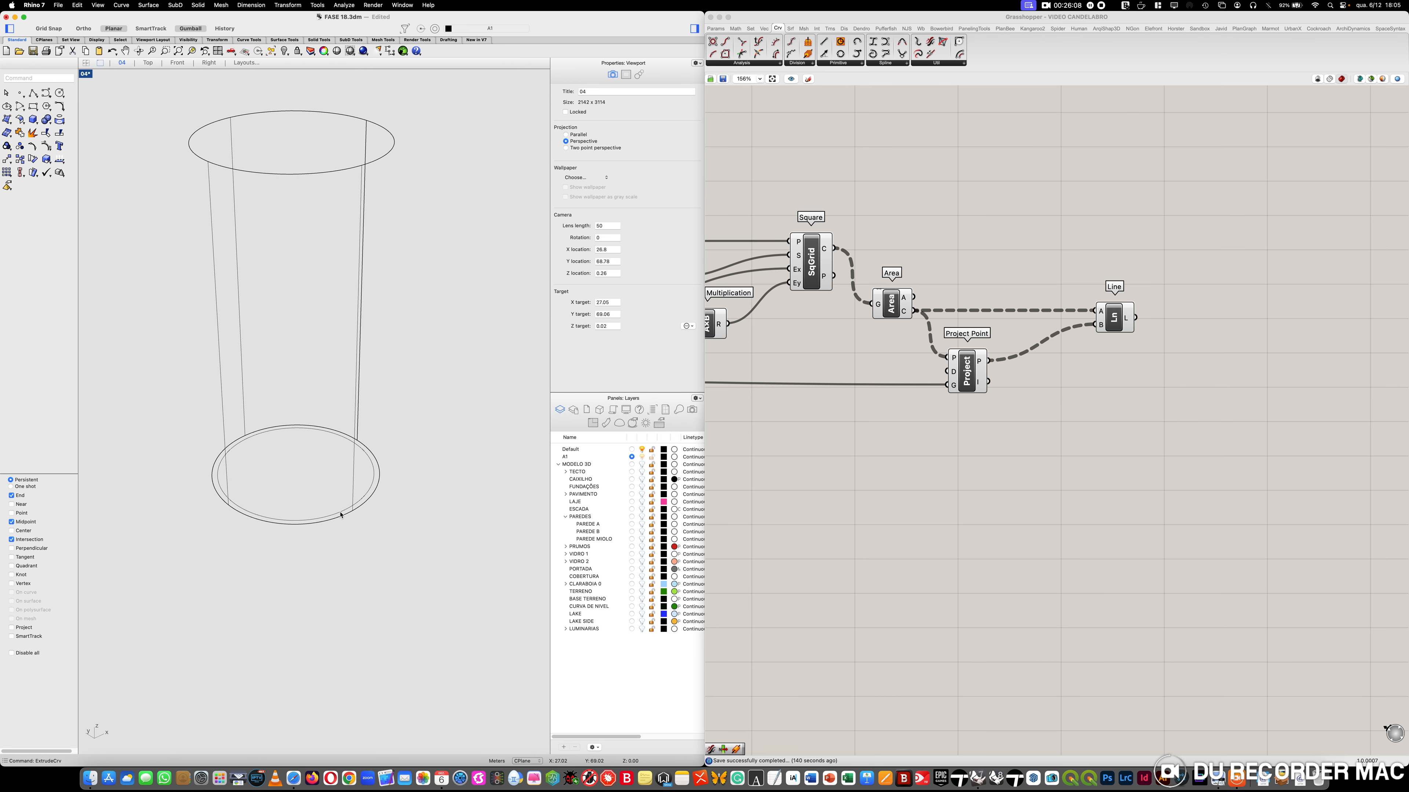
text(Offset)
key(Return)
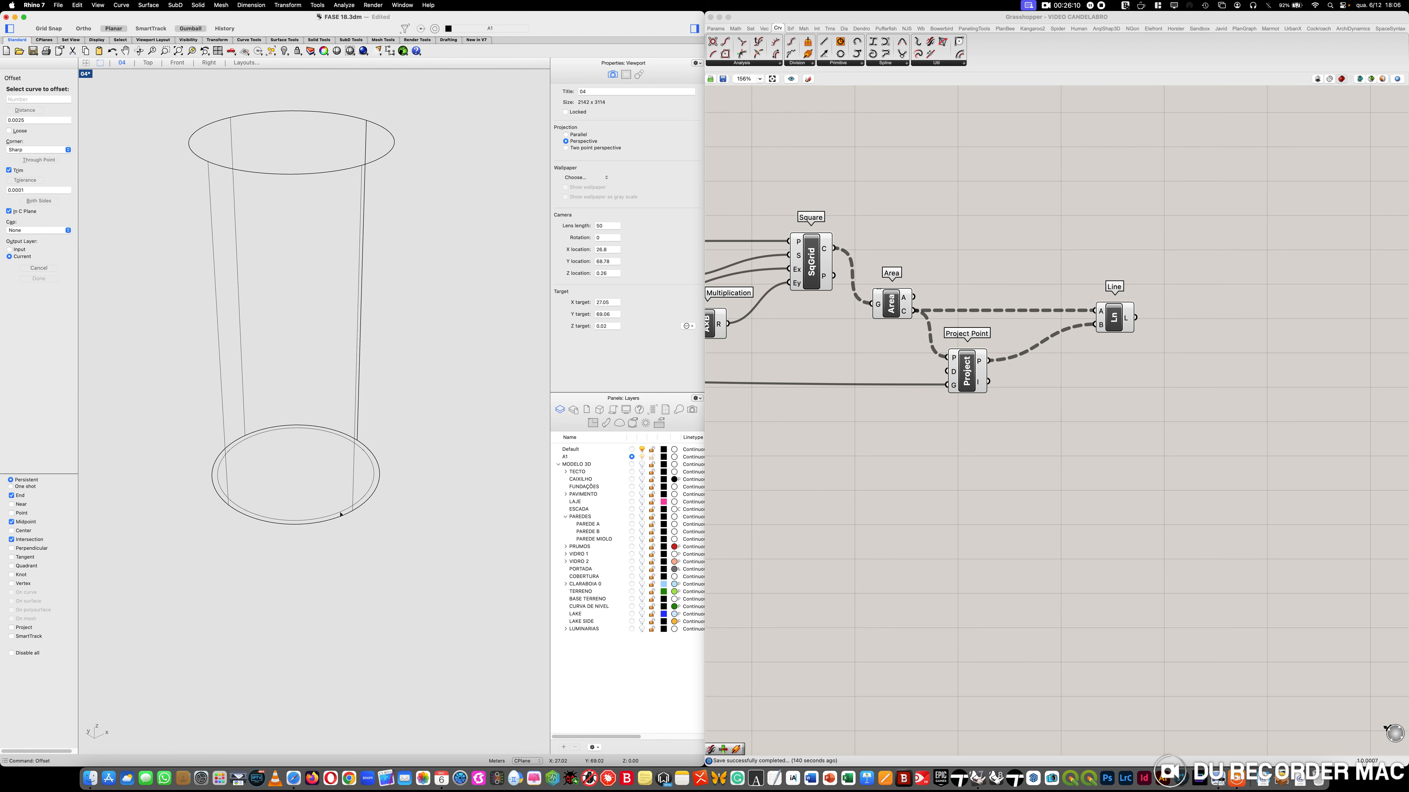
text(ExtrudeCrv)
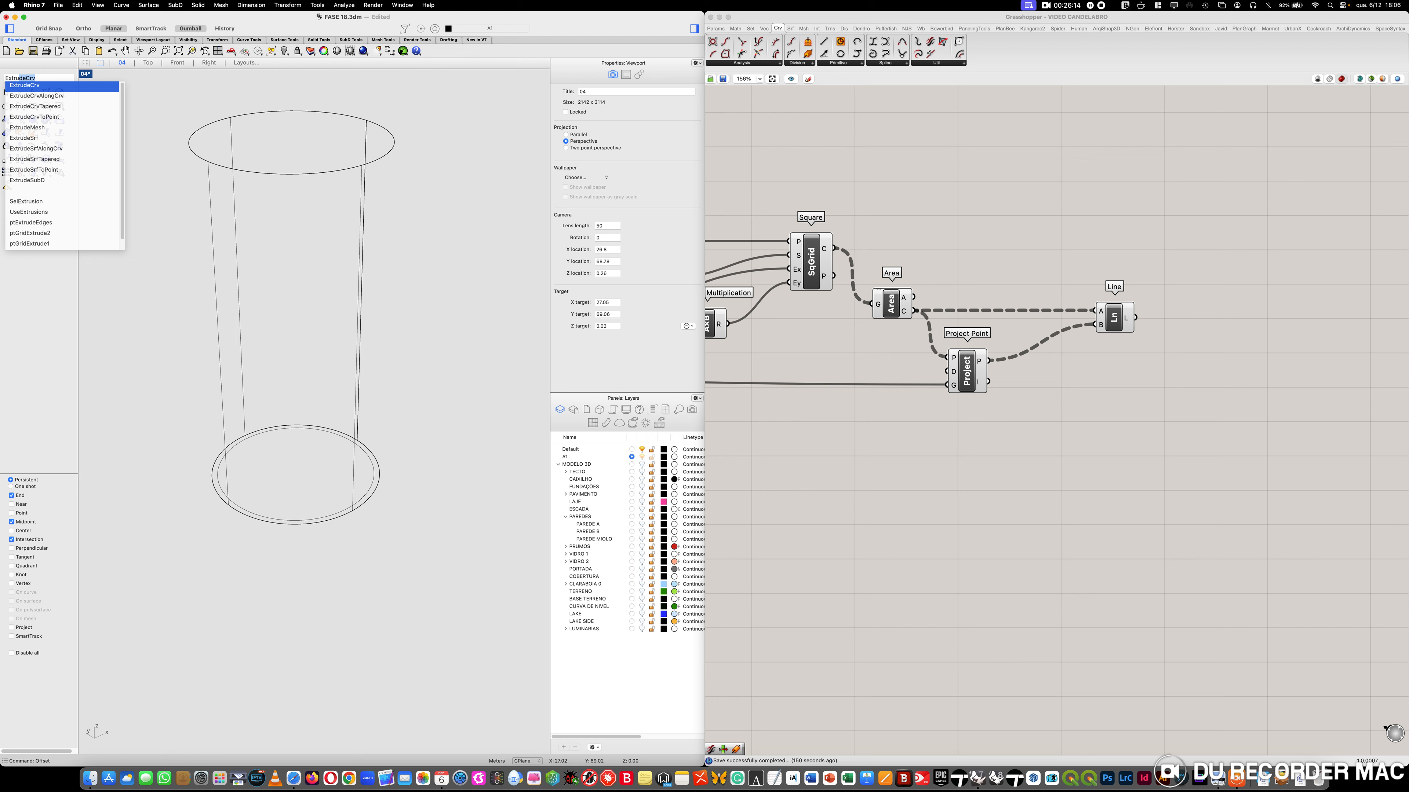
key(Return)
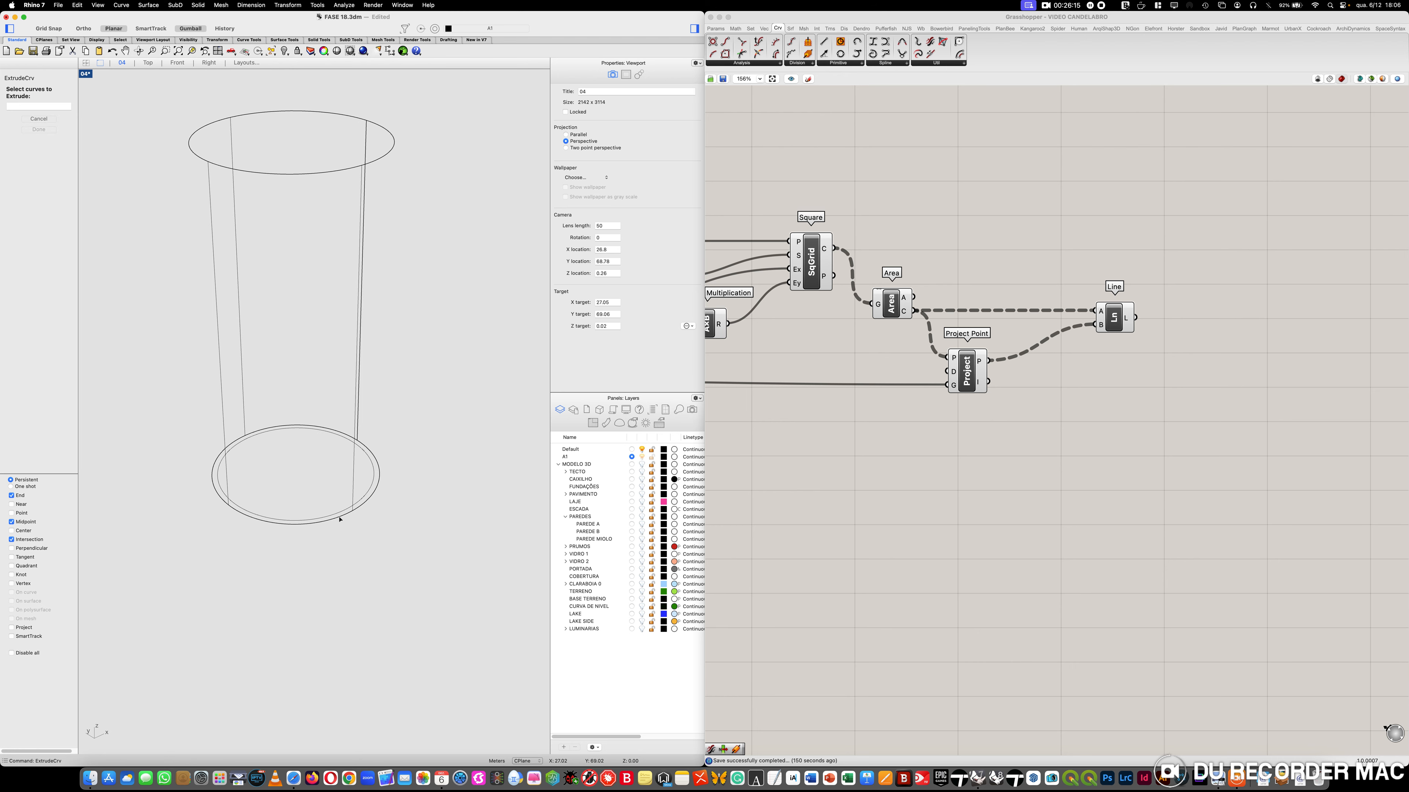
click(341, 516)
key(Return)
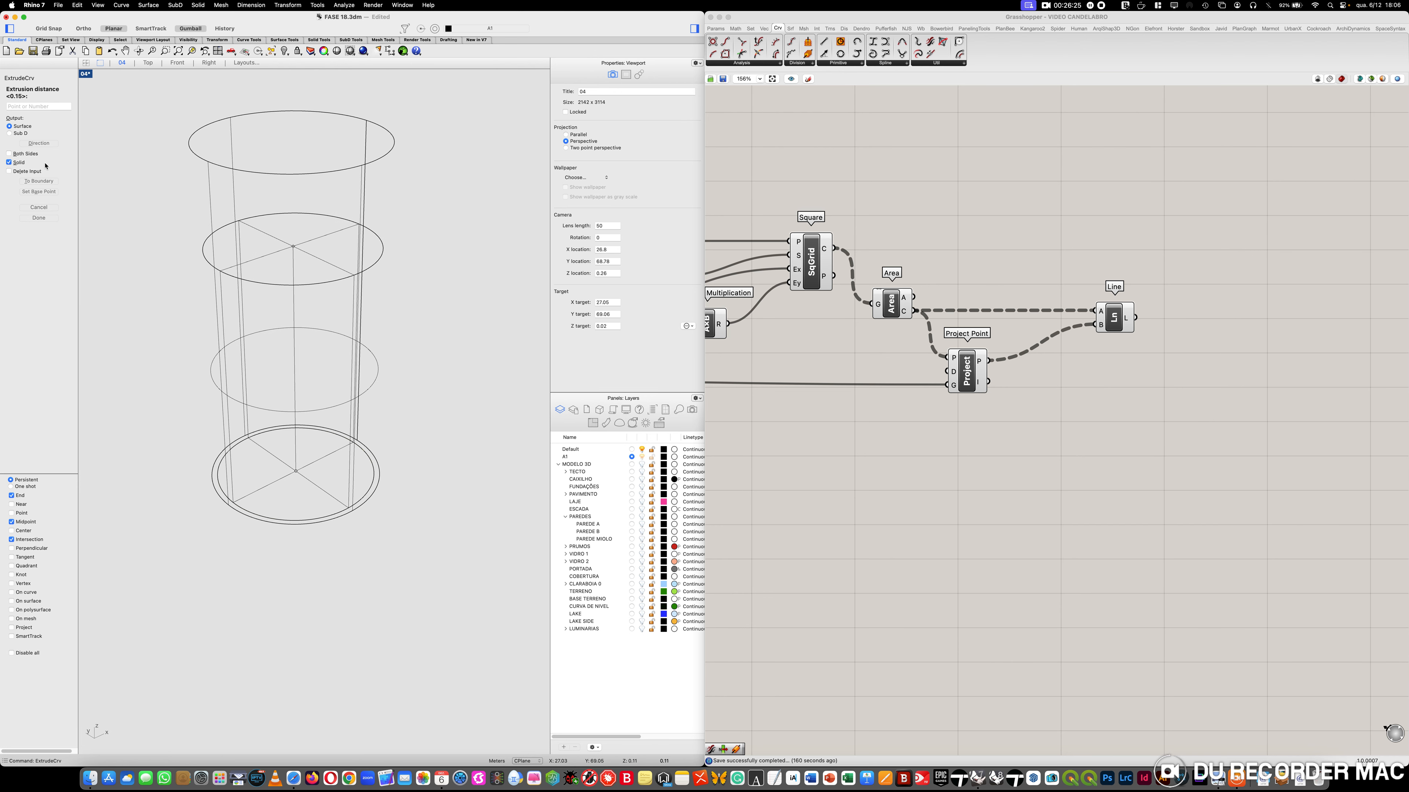
click(29, 158)
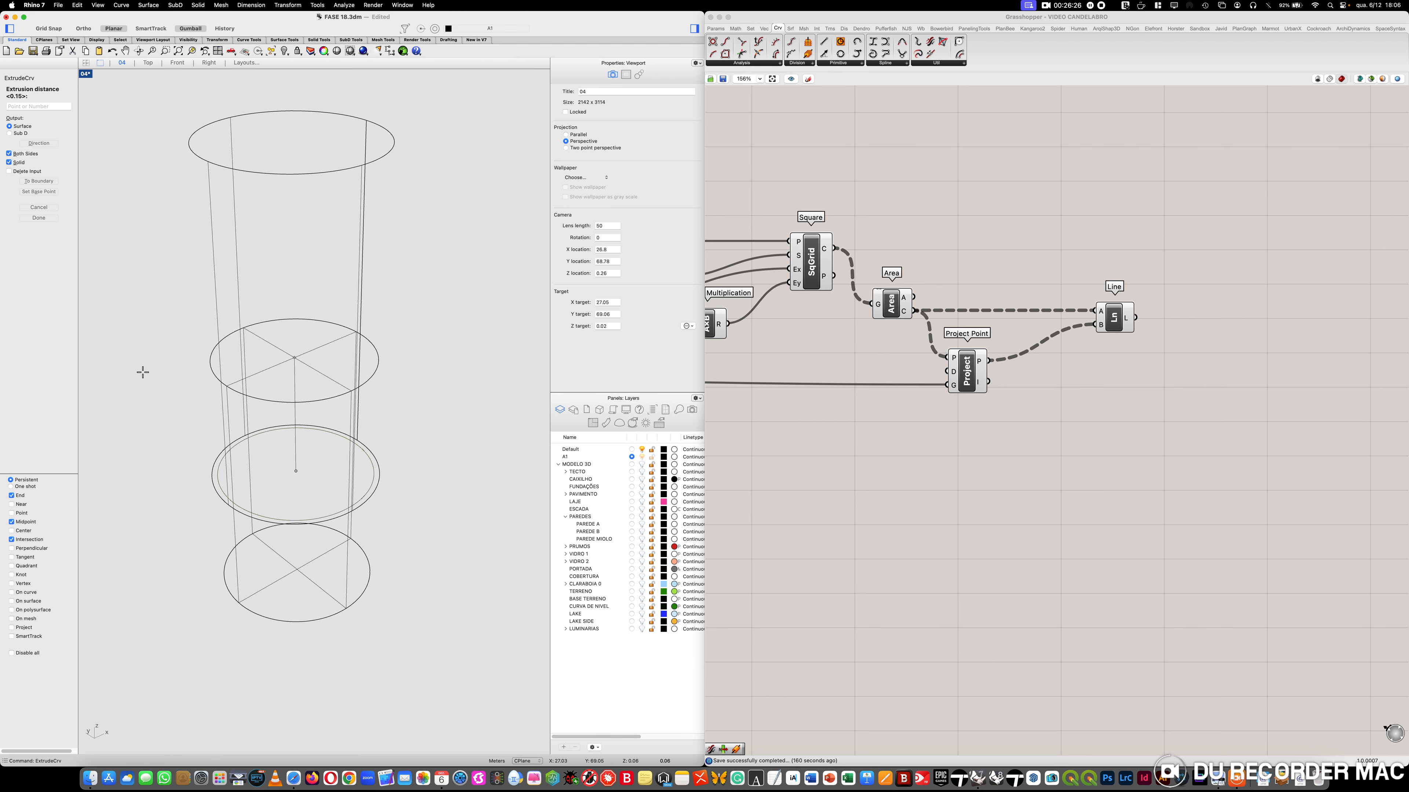
text(0.14)
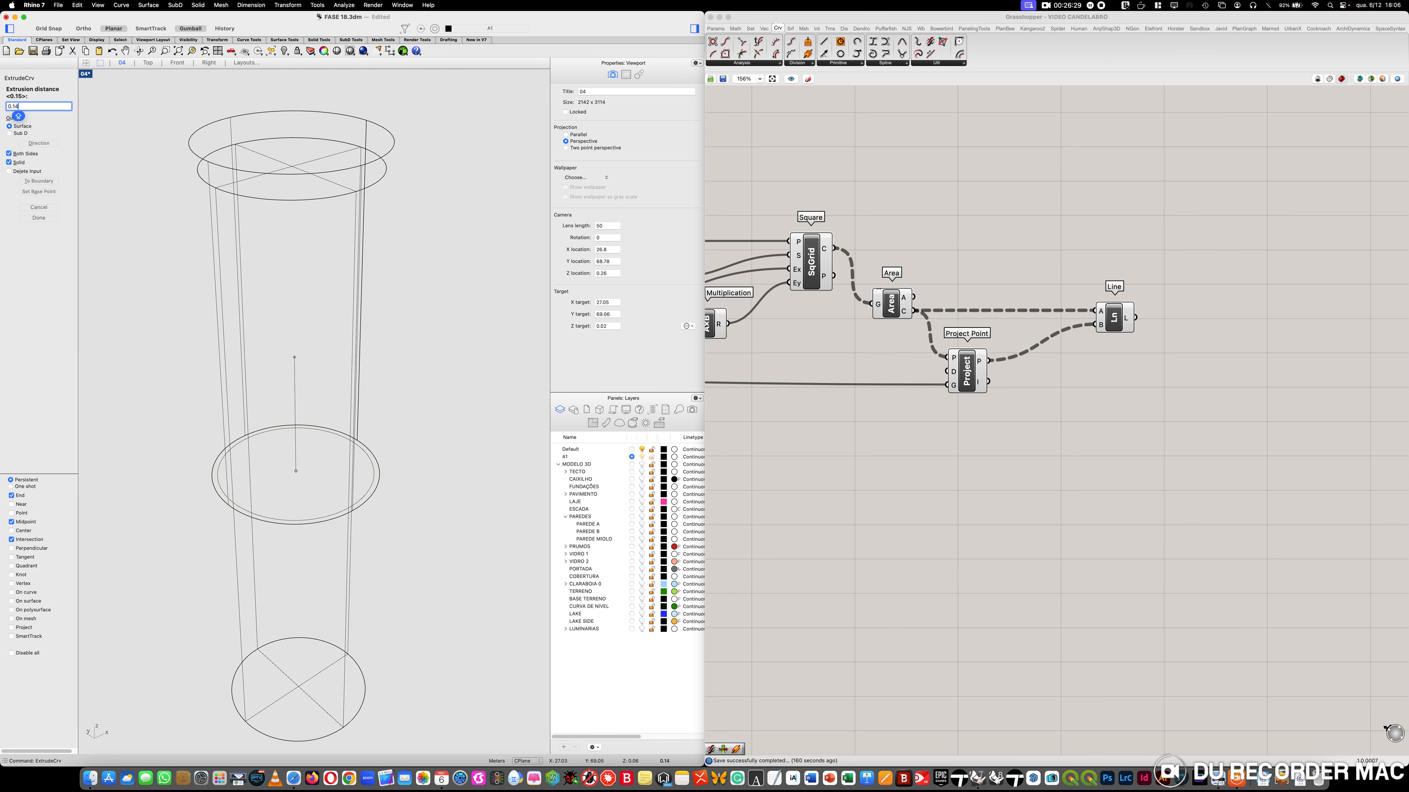
key(Return)
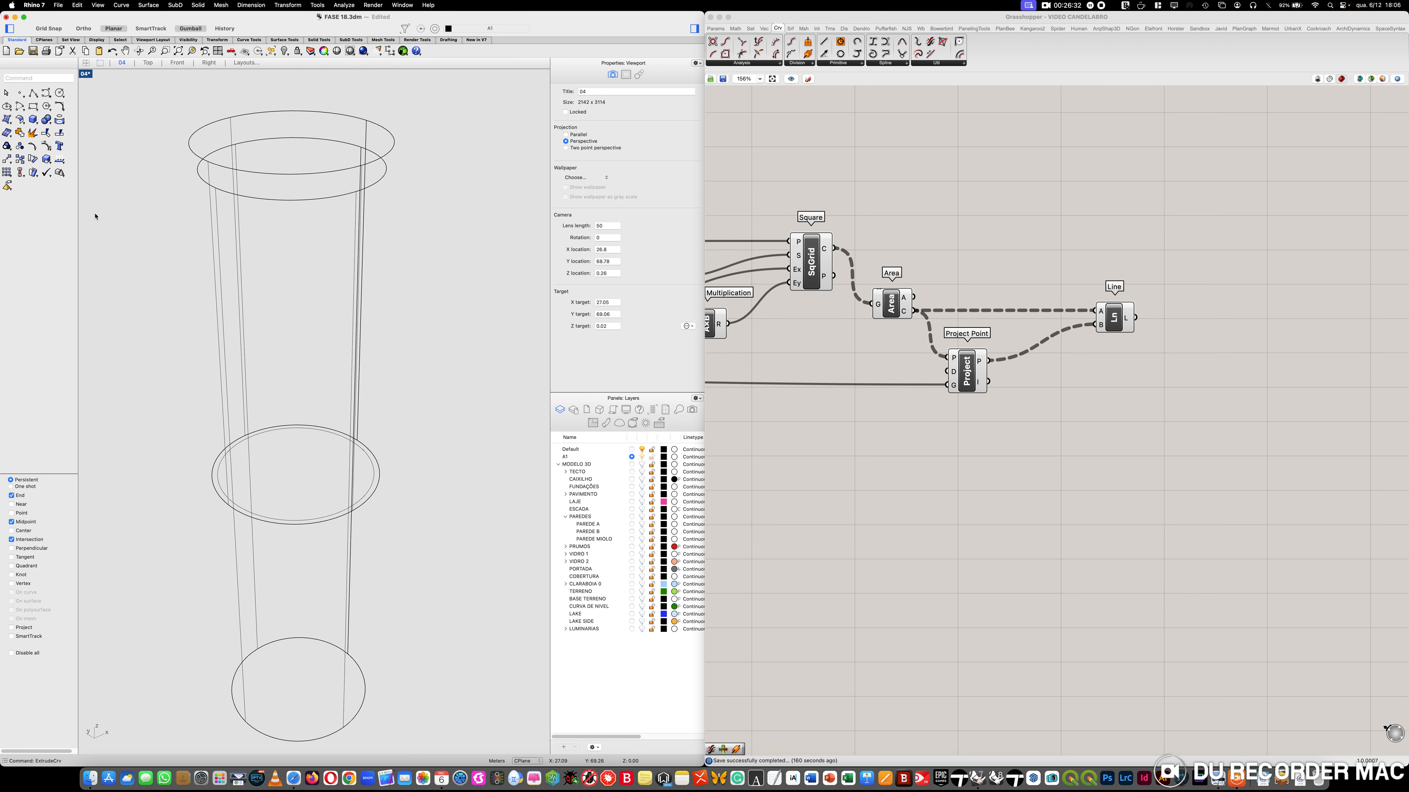
Show the viewport in Rendered mode and subtract the inner cylinder from the outer one with BooleanDifference
click(85, 74)
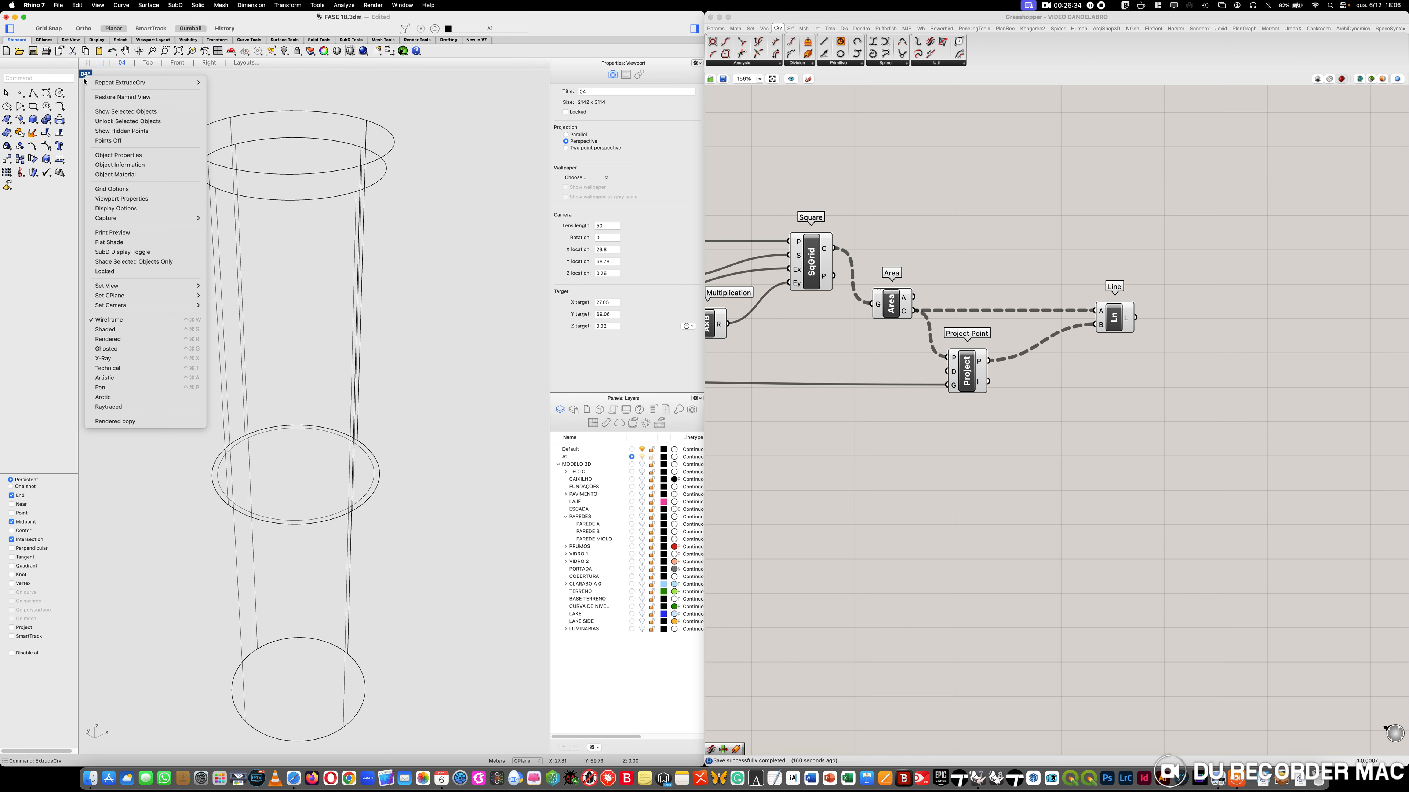
click(123, 338)
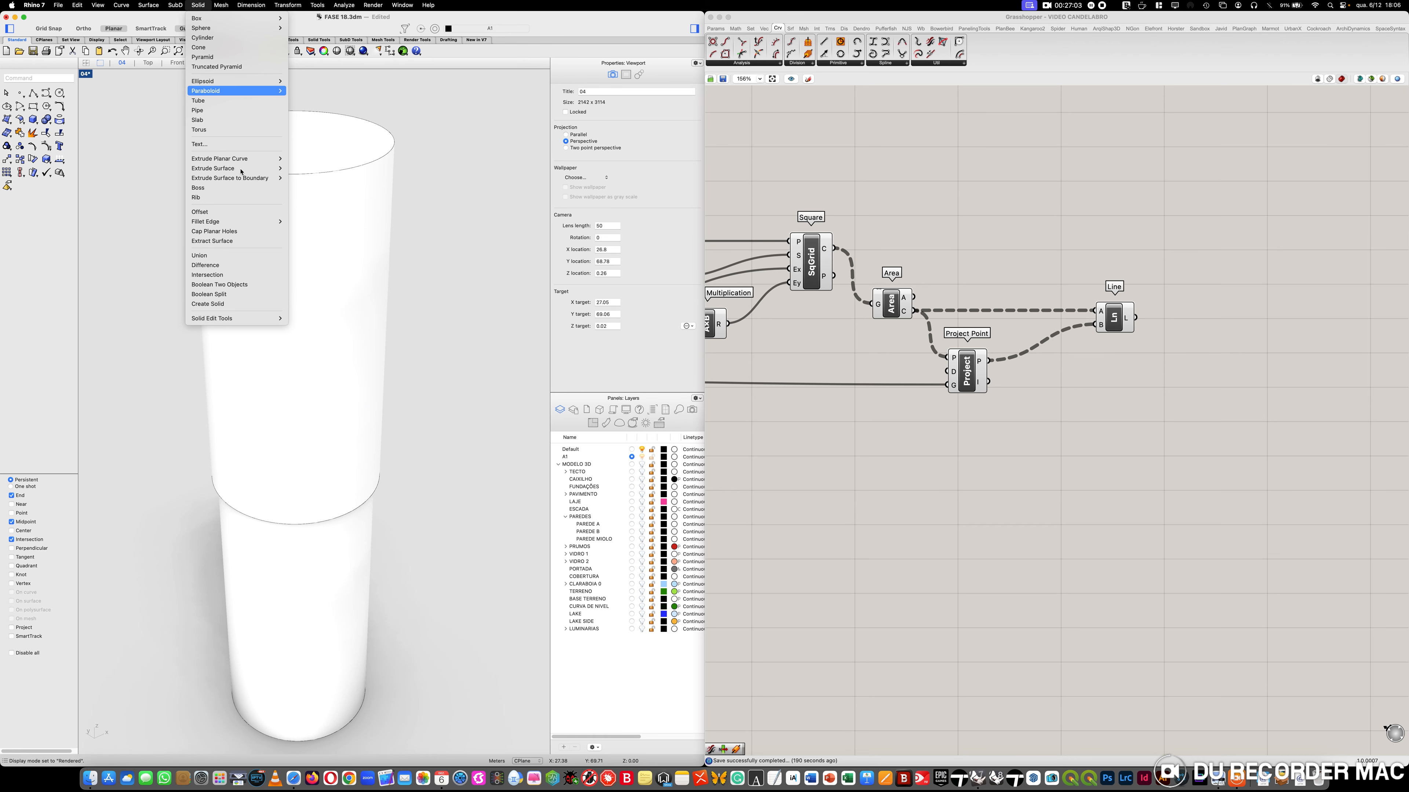
click(237, 265)
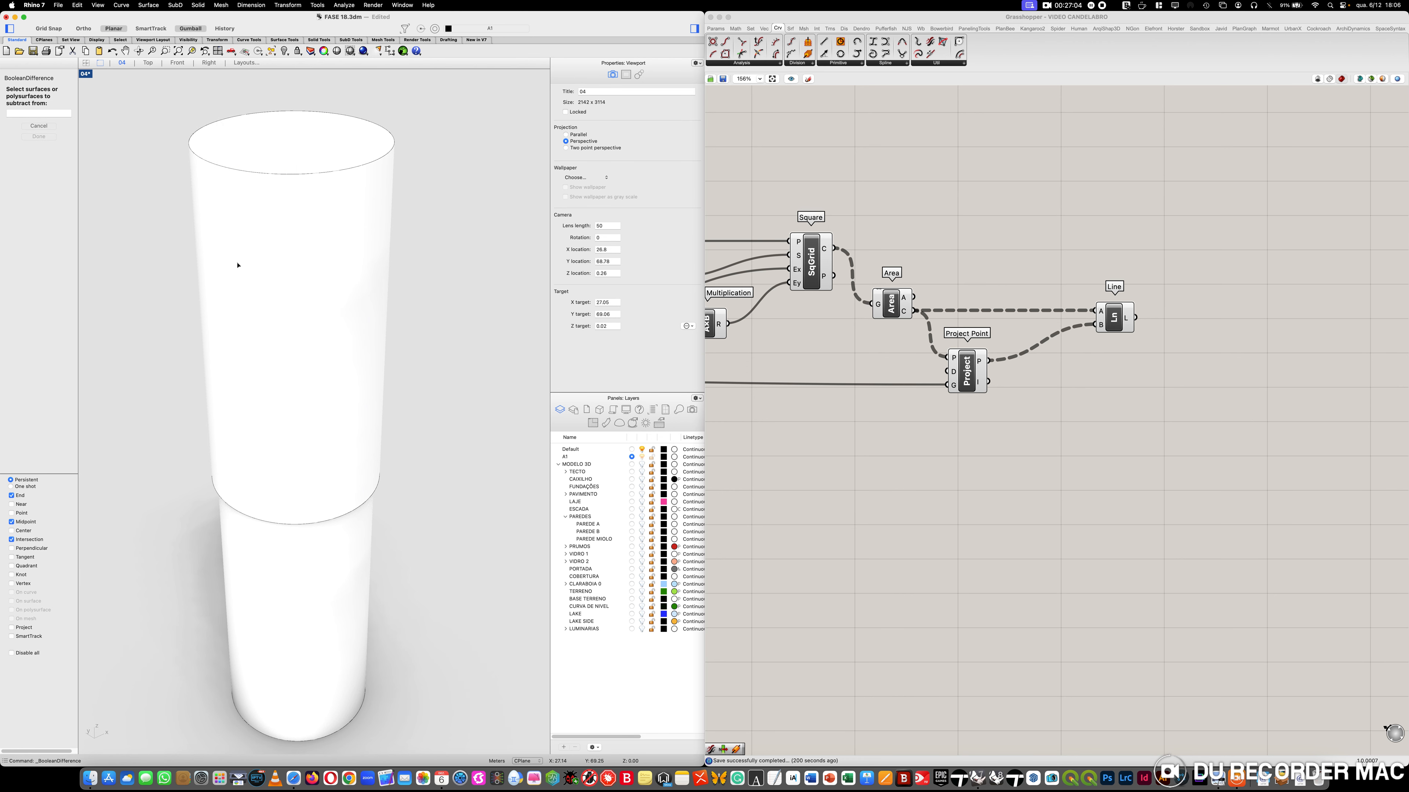
click(201, 242)
key(Return)
click(331, 578)
key(Return)
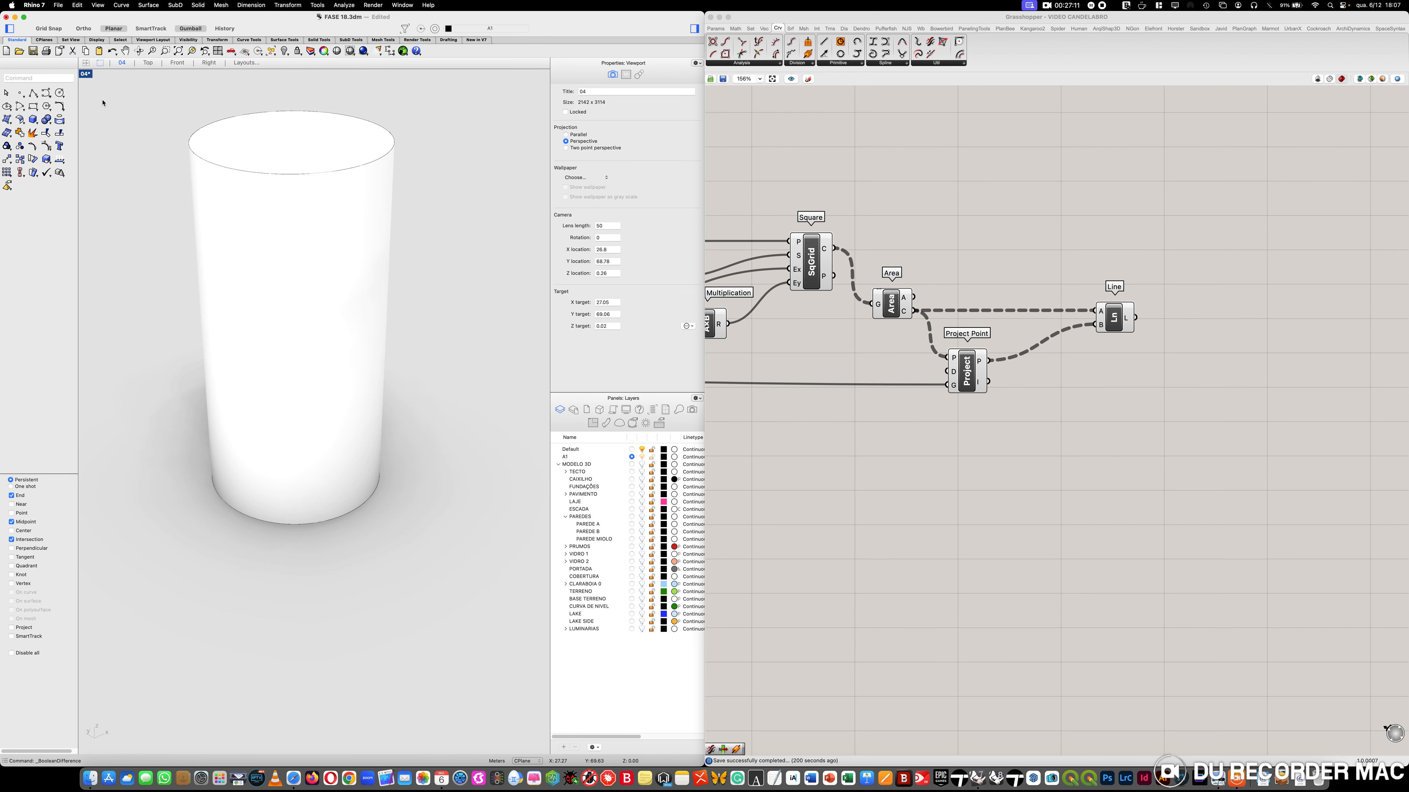
Show the viewport in Technical mode and copy the inner base circle 0.015 m straight up with the relative offset @0,0,0.015
click(87, 75)
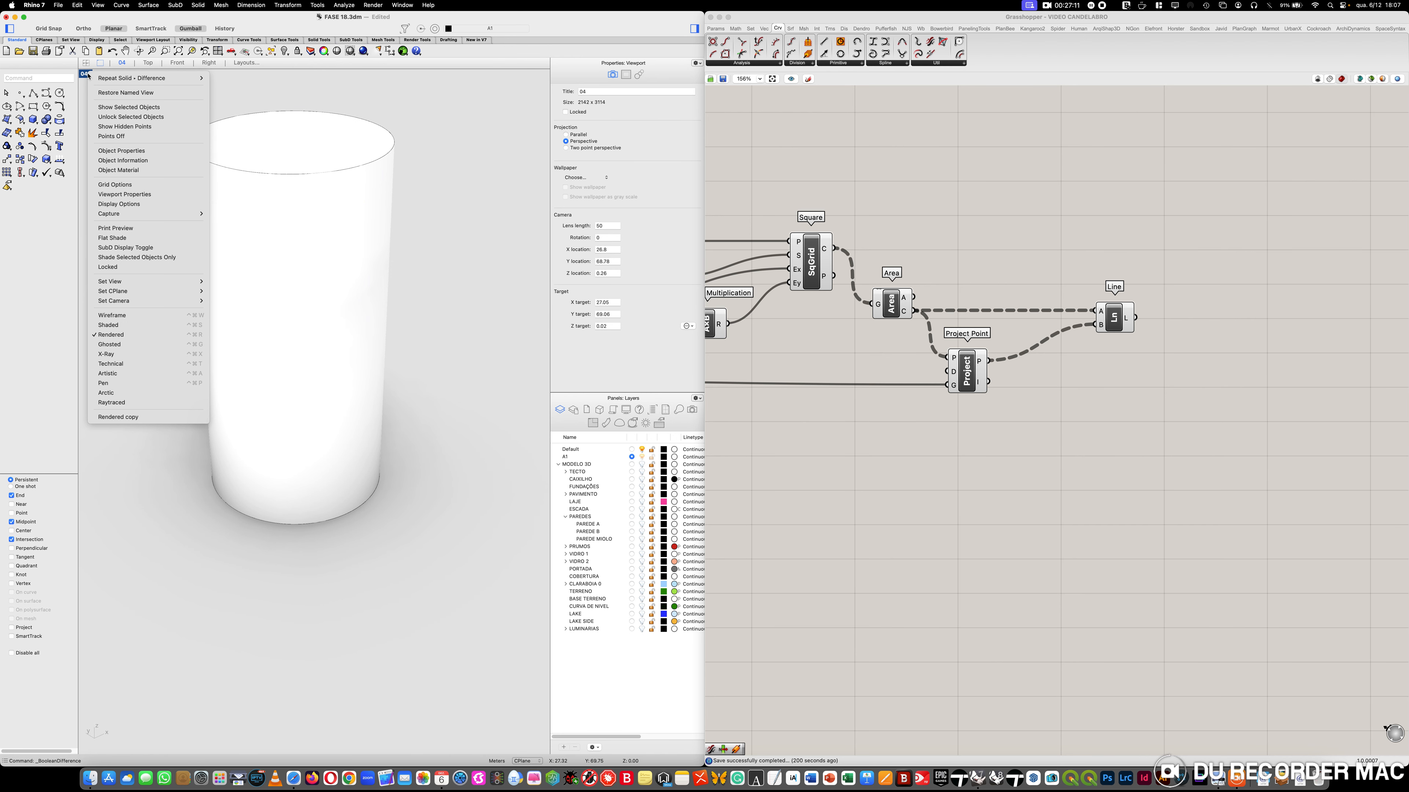
click(153, 364)
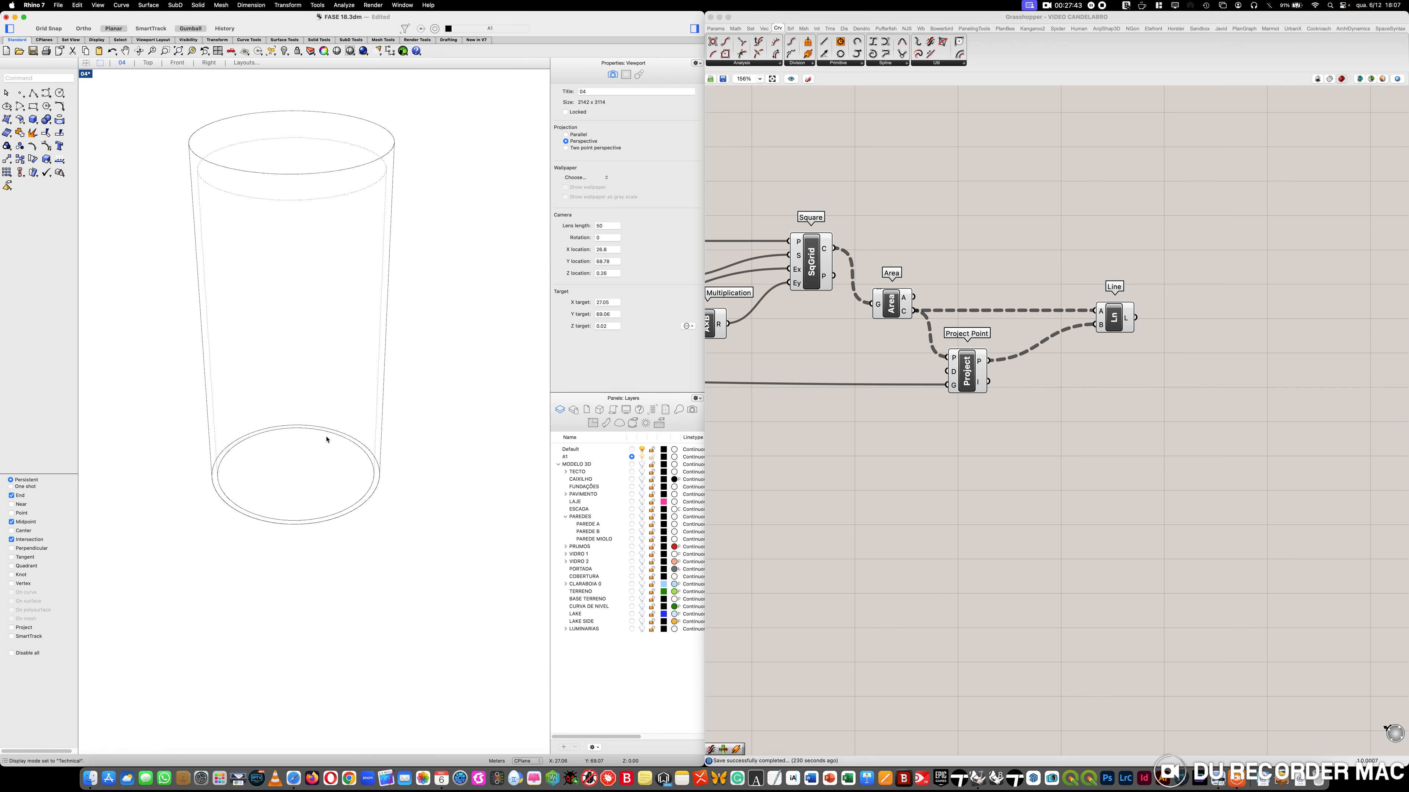
text(Copy)
key(Return)
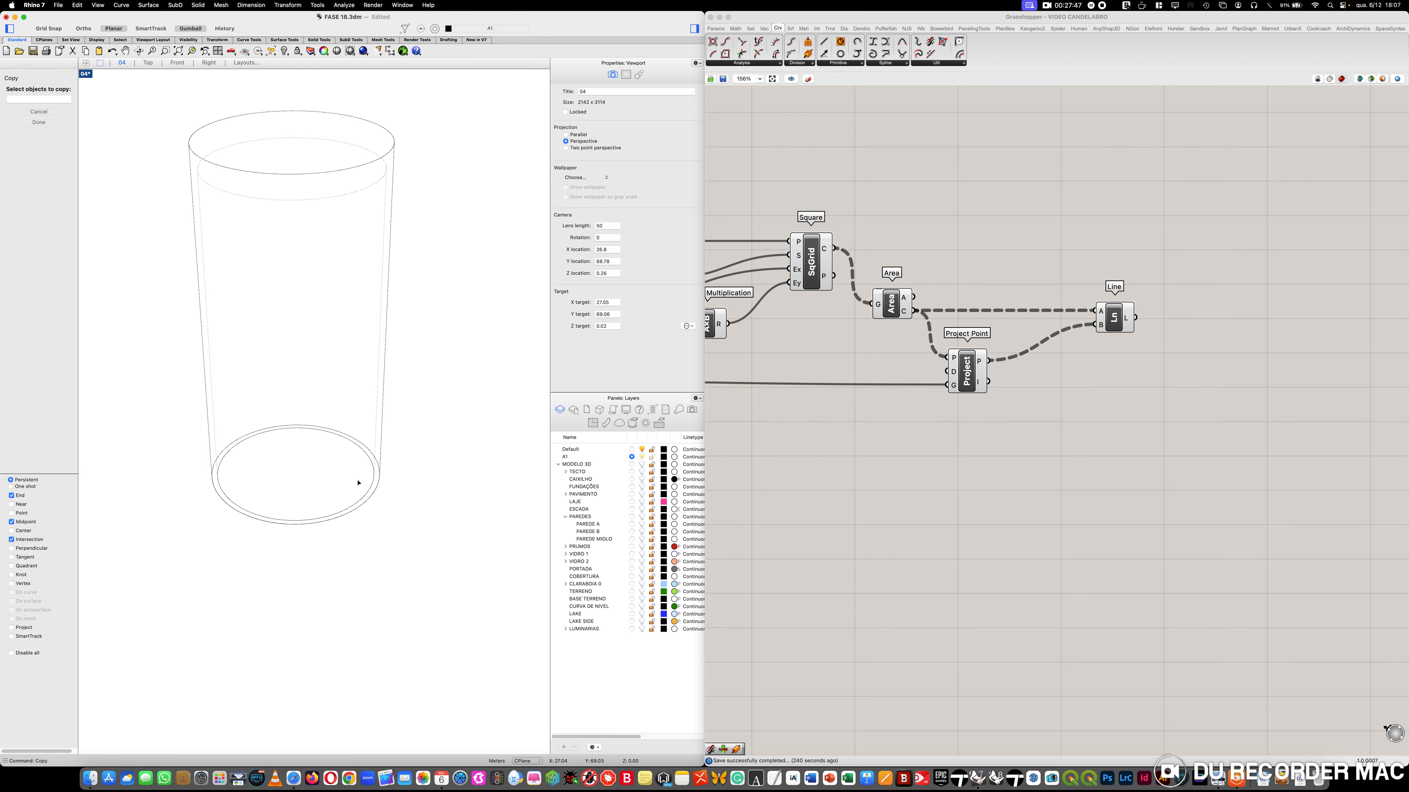
click(370, 492)
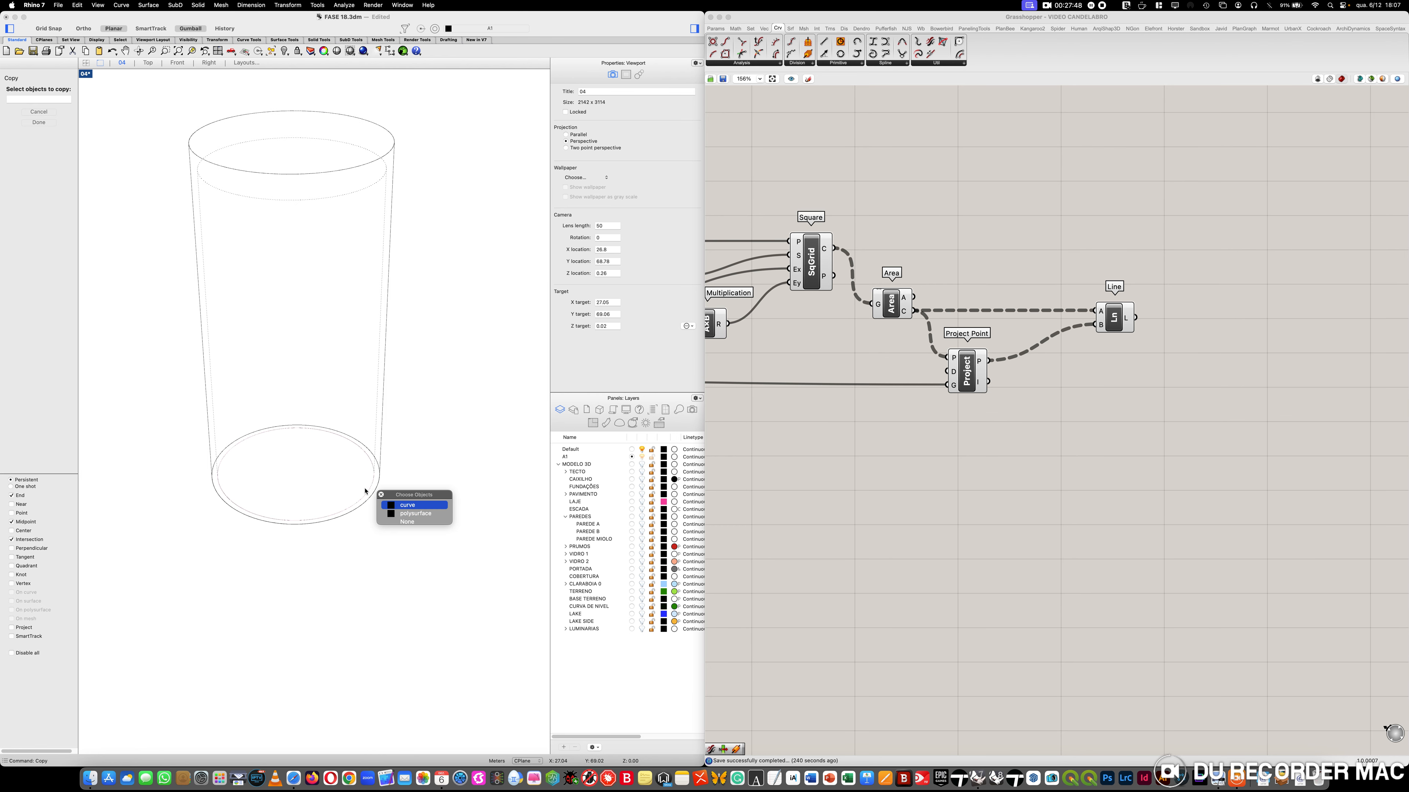
click(416, 509)
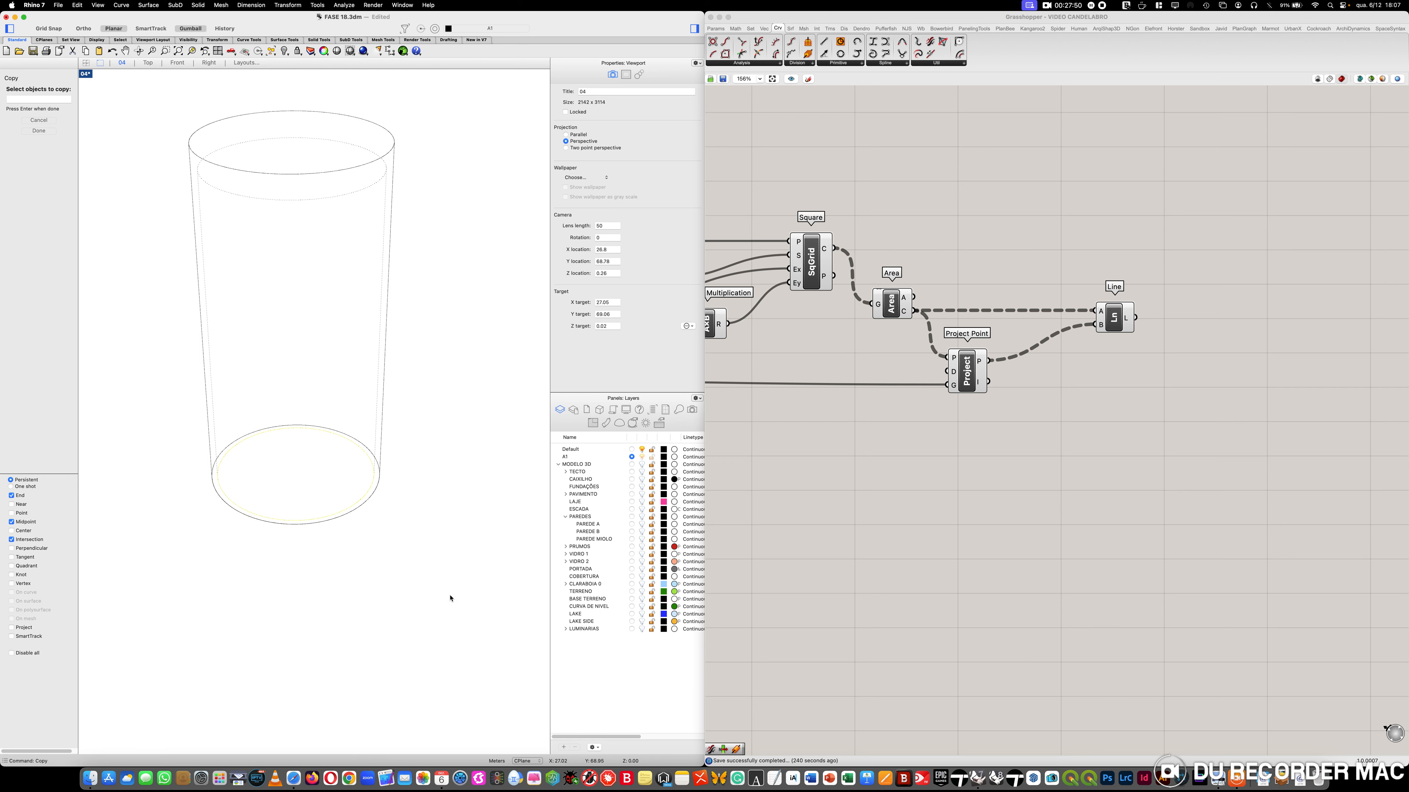
key(Return)
click(465, 593)
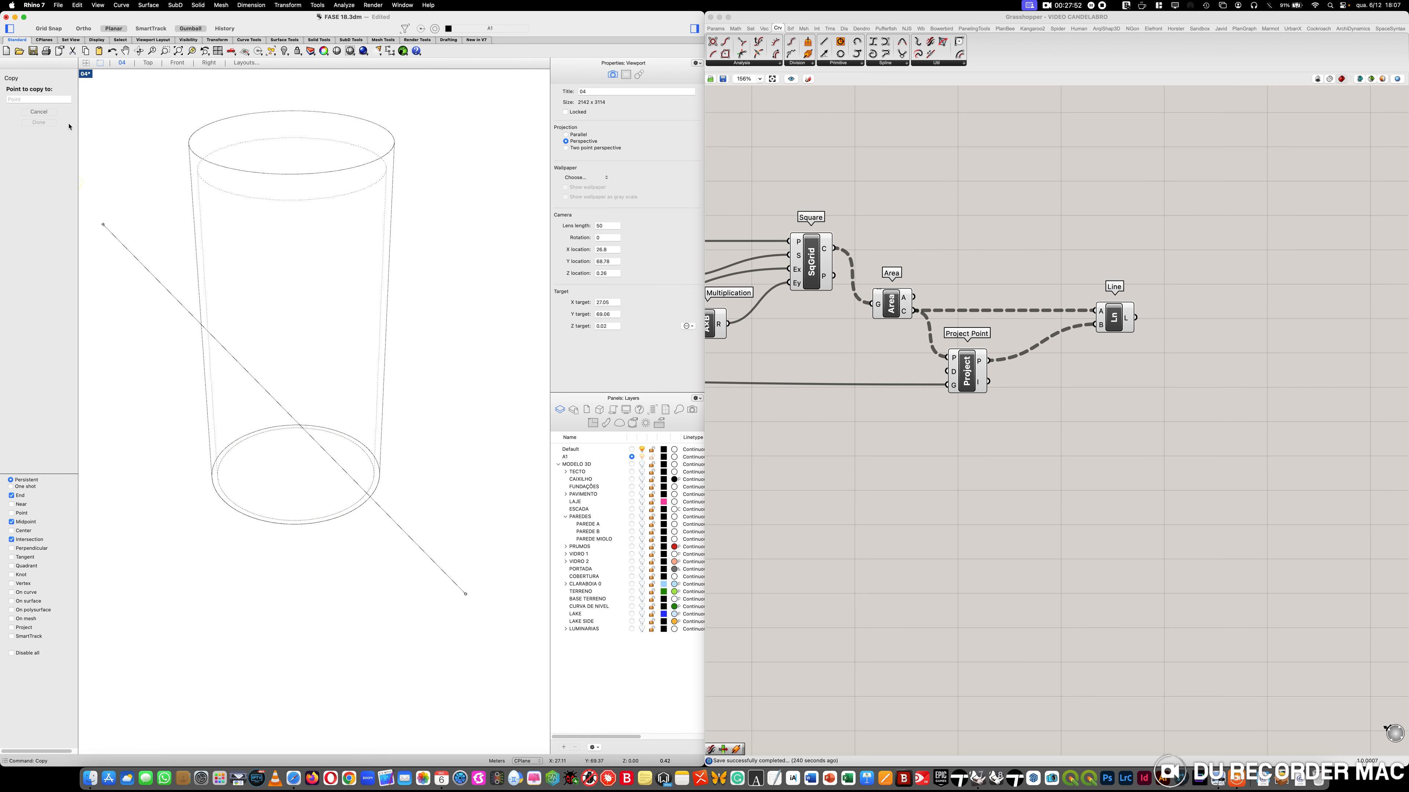
click(57, 99)
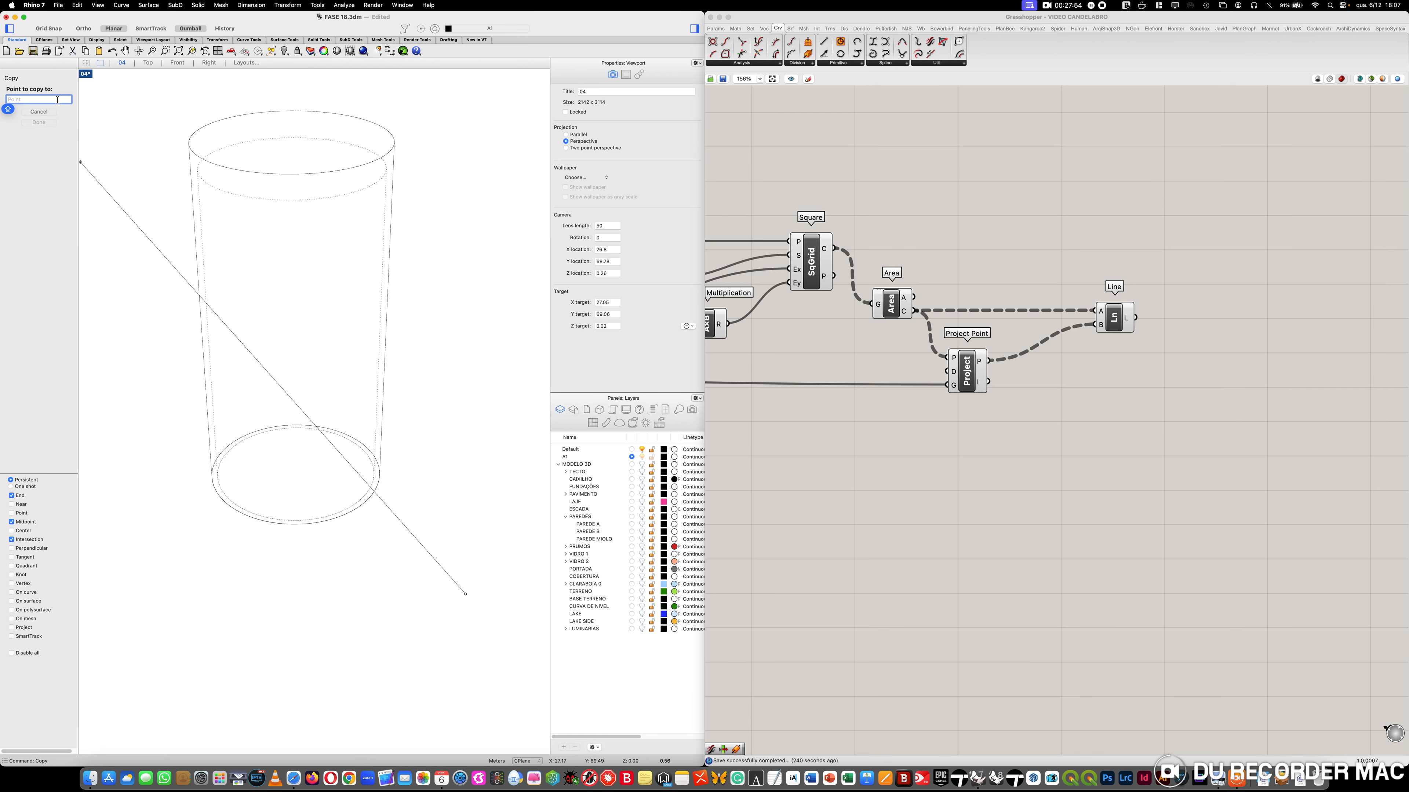
text(@0,0,0.)
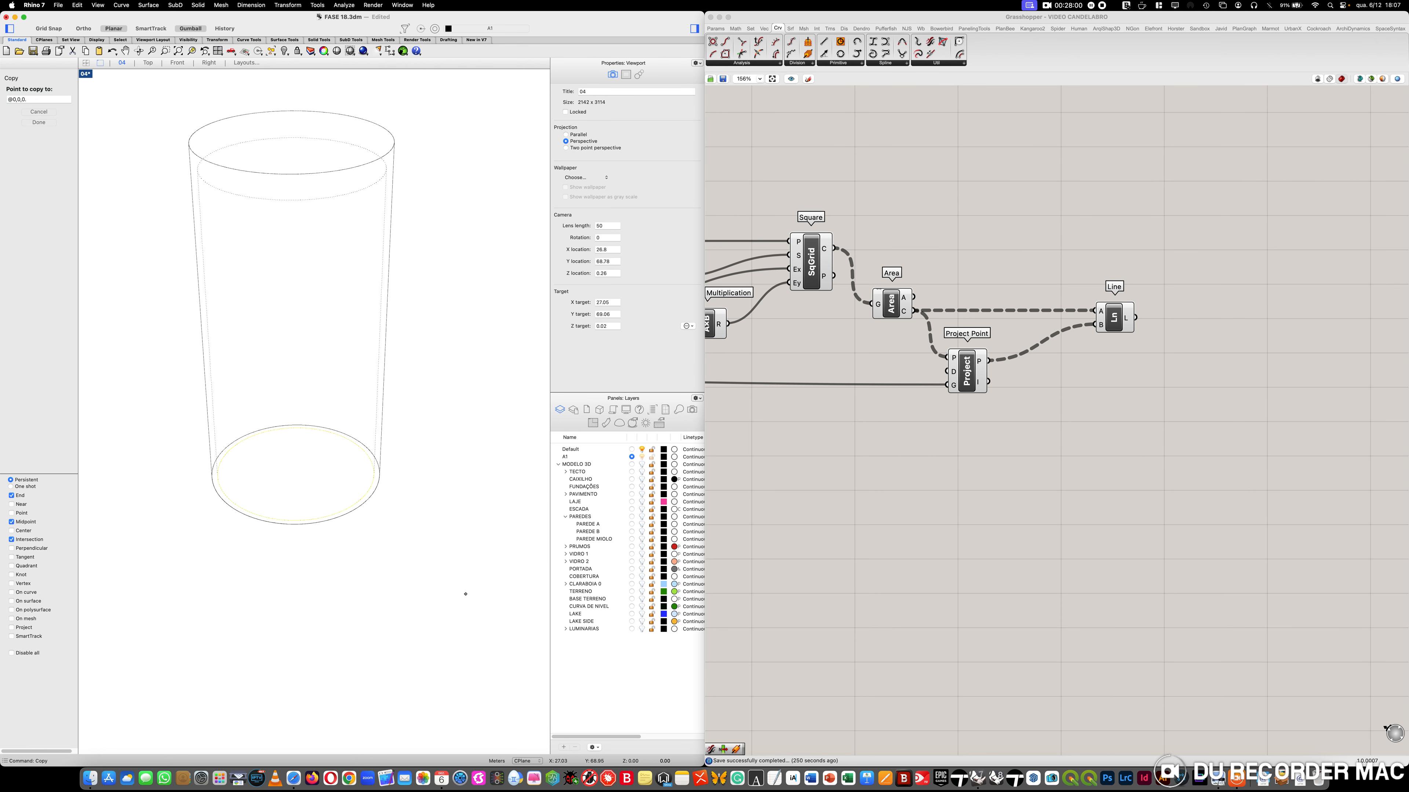
text(015)
key(Return)
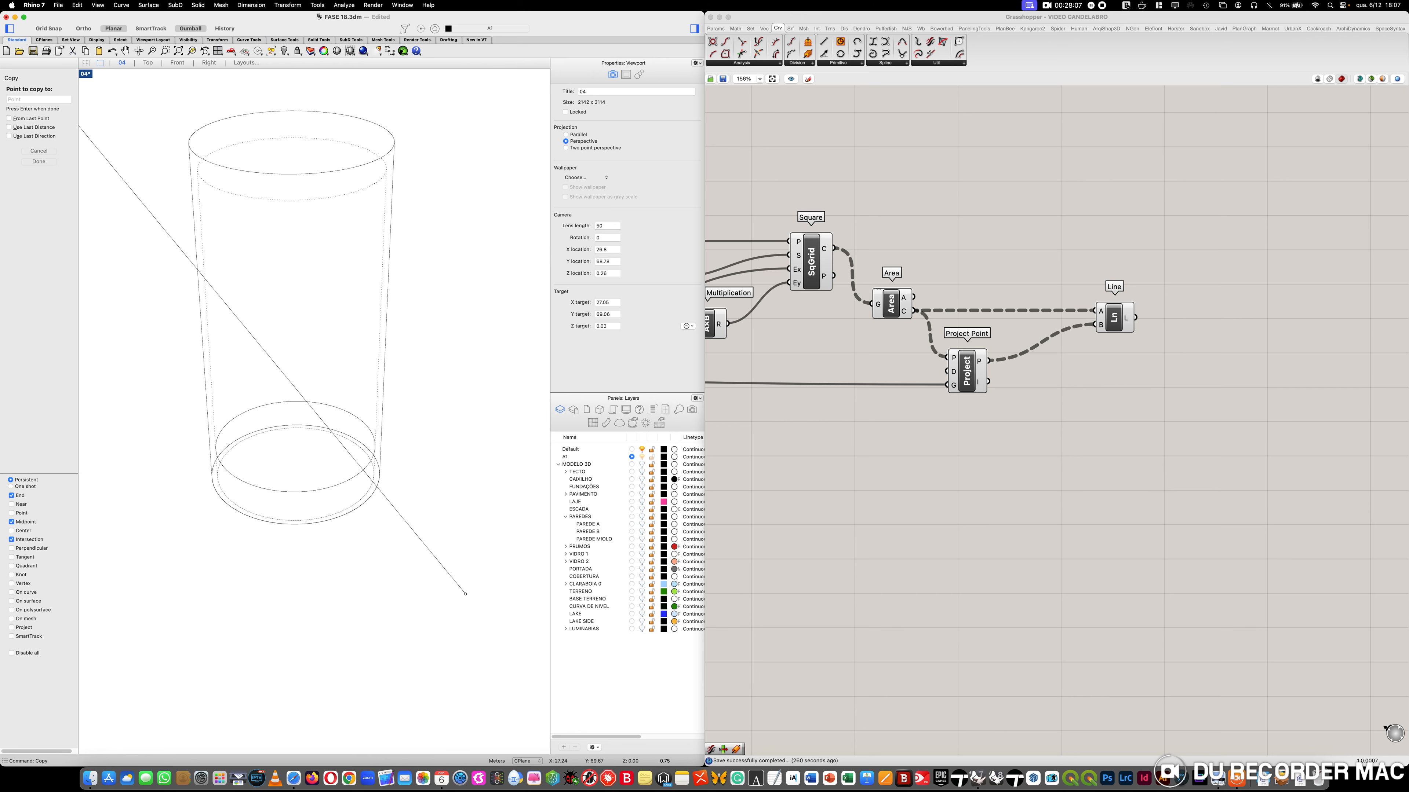
key(Return)
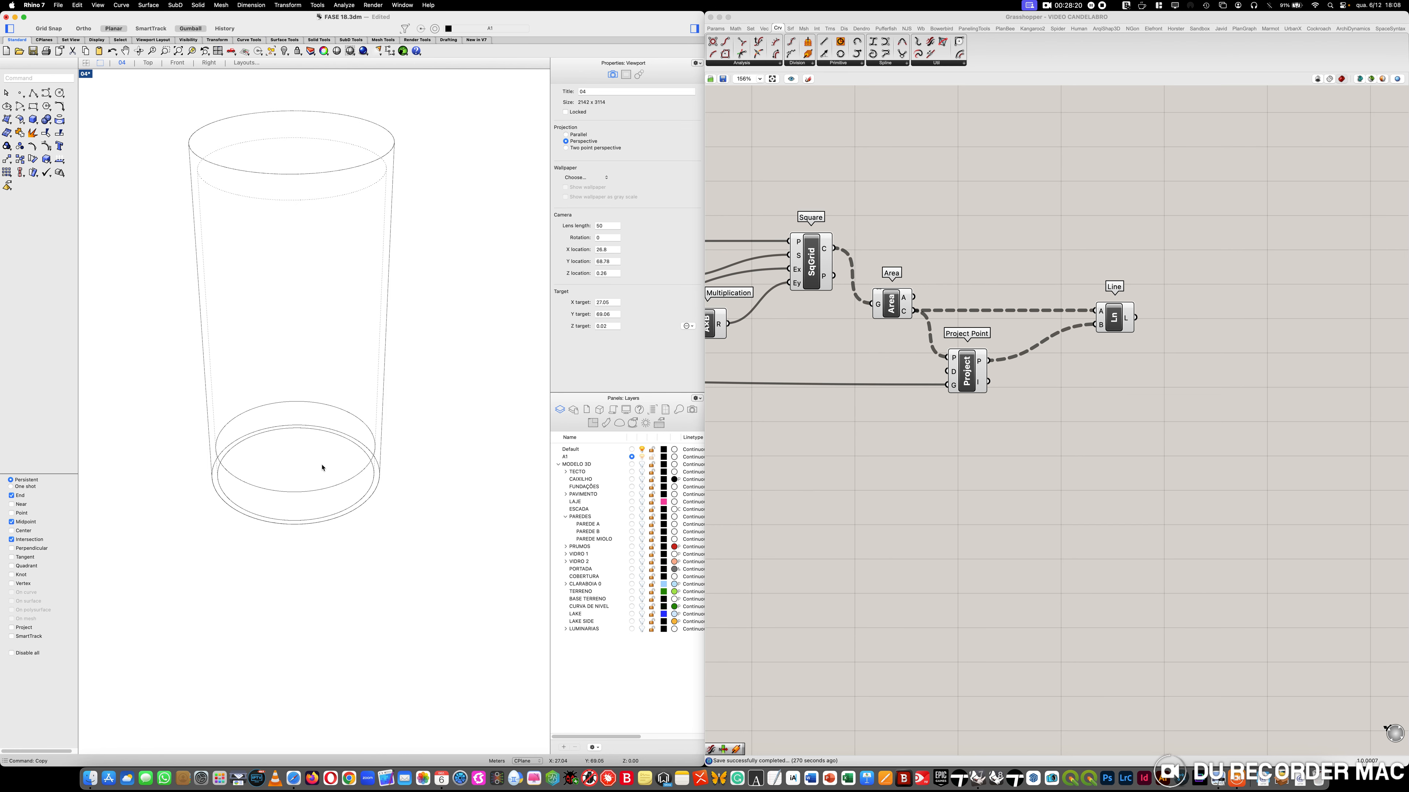
Extrude the raised inner circle 0.015 m upward as a solid with ExtrudeCrv, with Both Sides turned off
text(ExtrudeCrv)
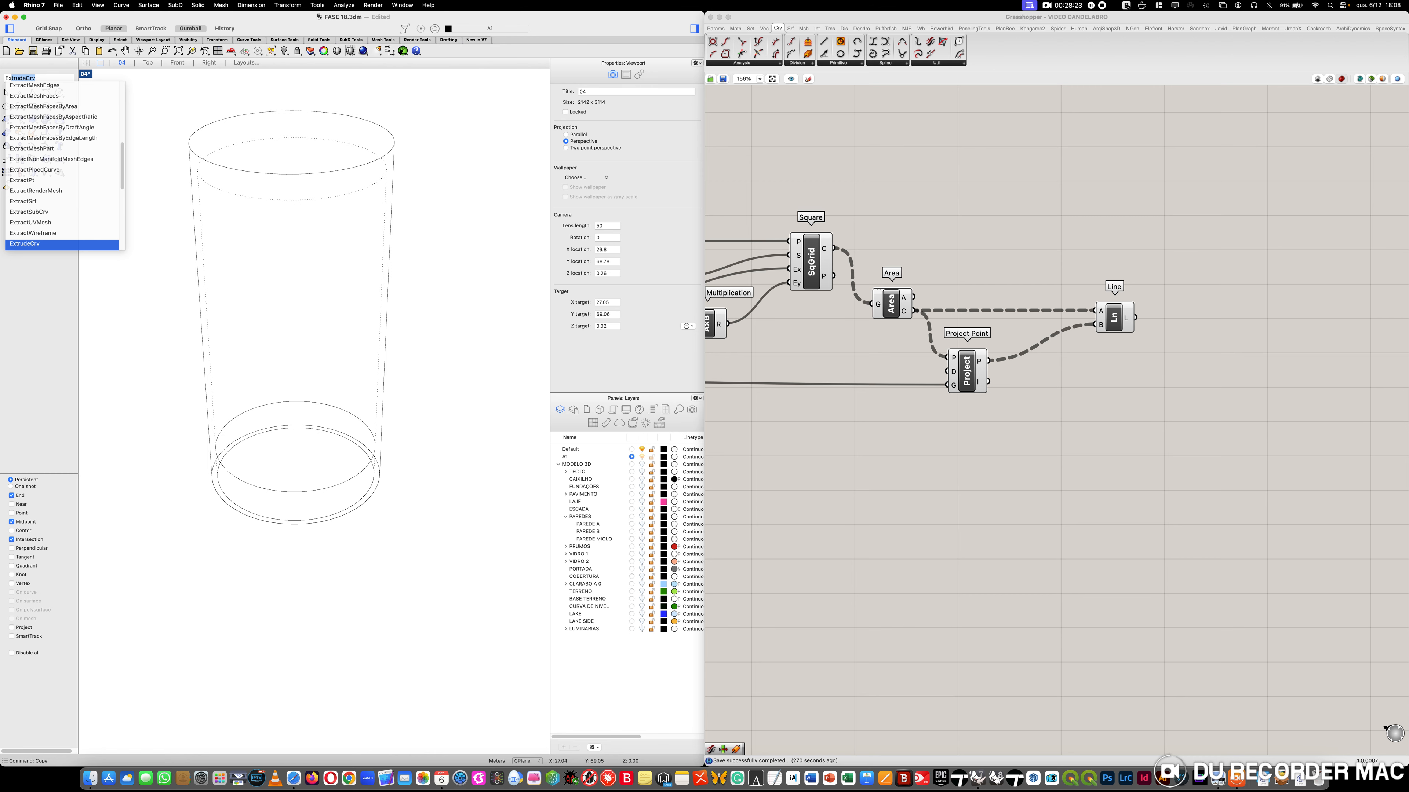
key(Return)
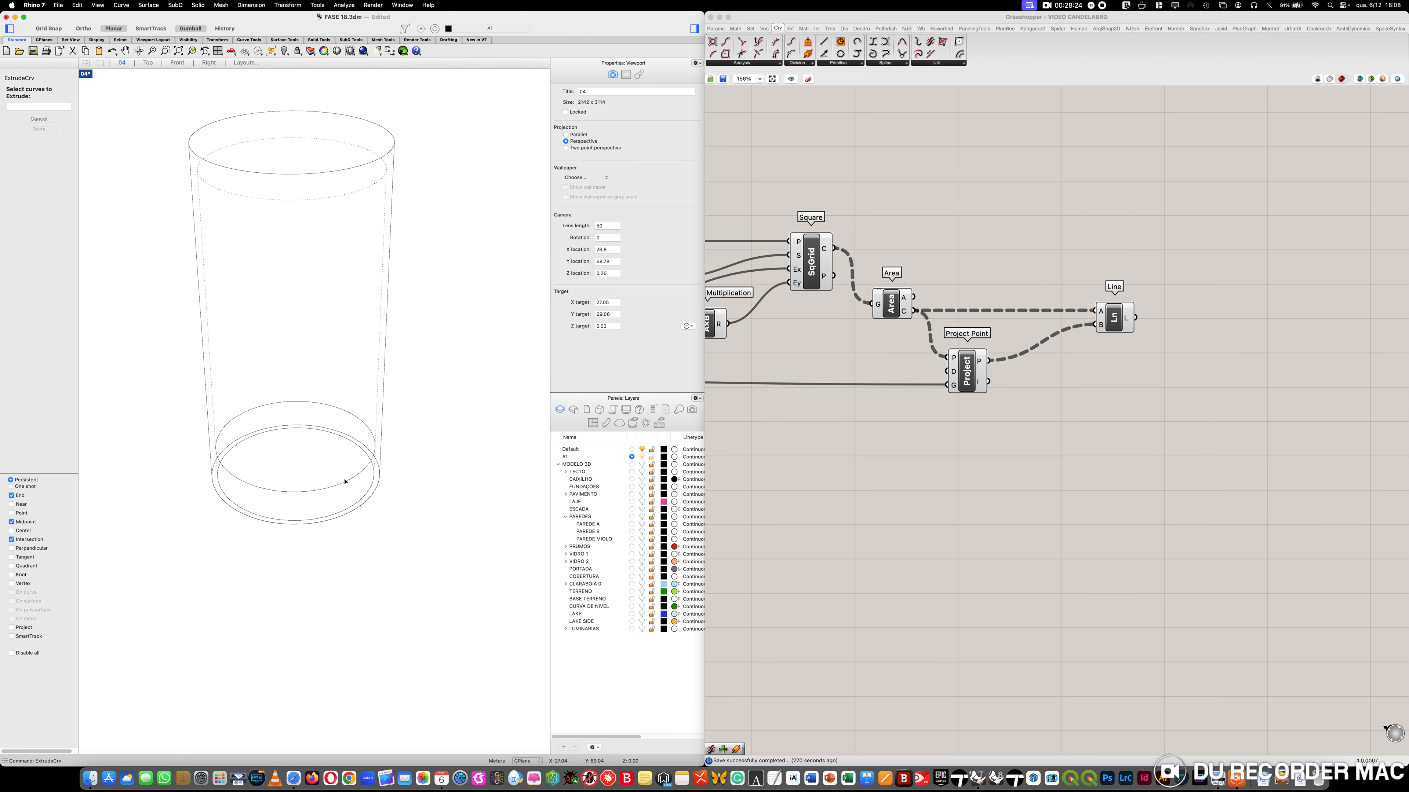
click(345, 482)
key(Return)
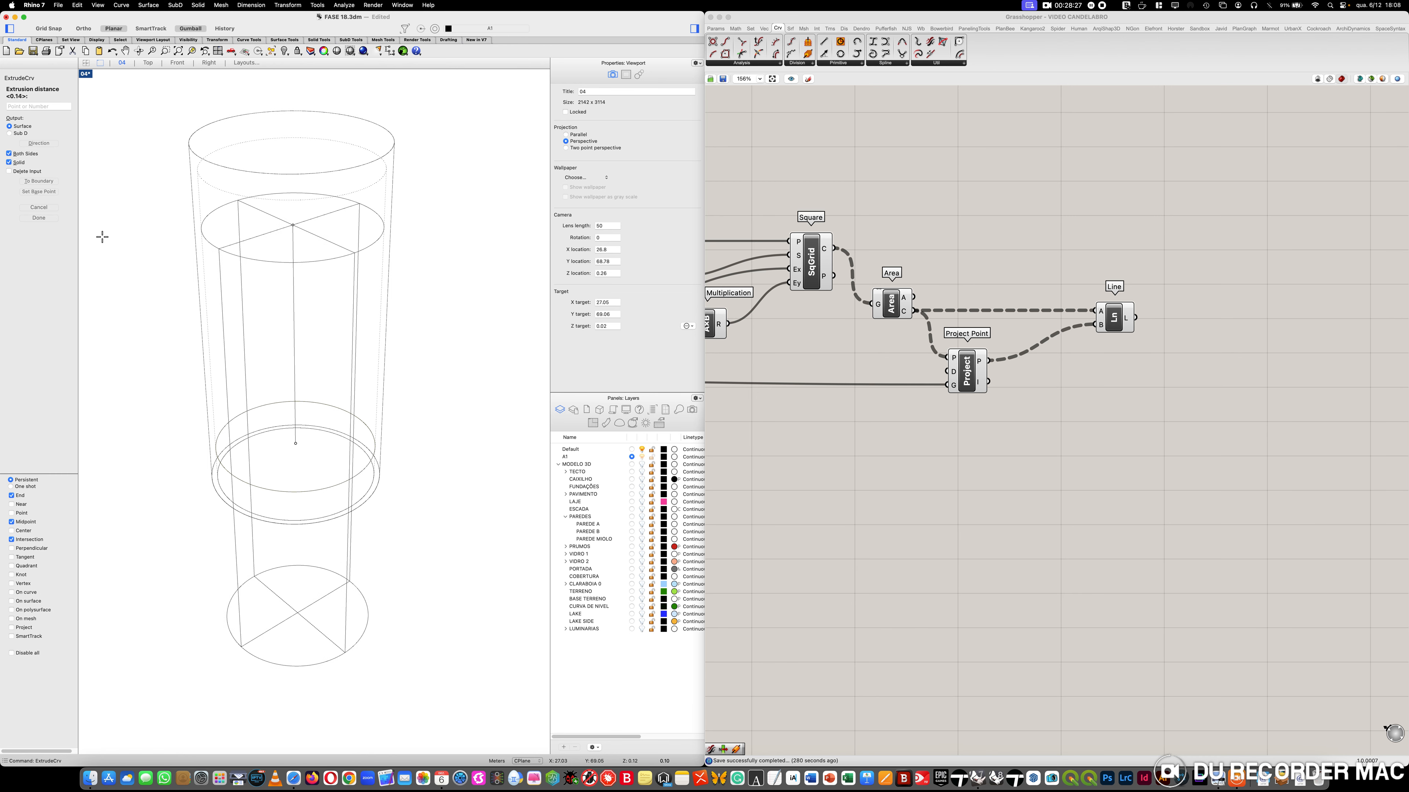
click(15, 154)
text(0.015)
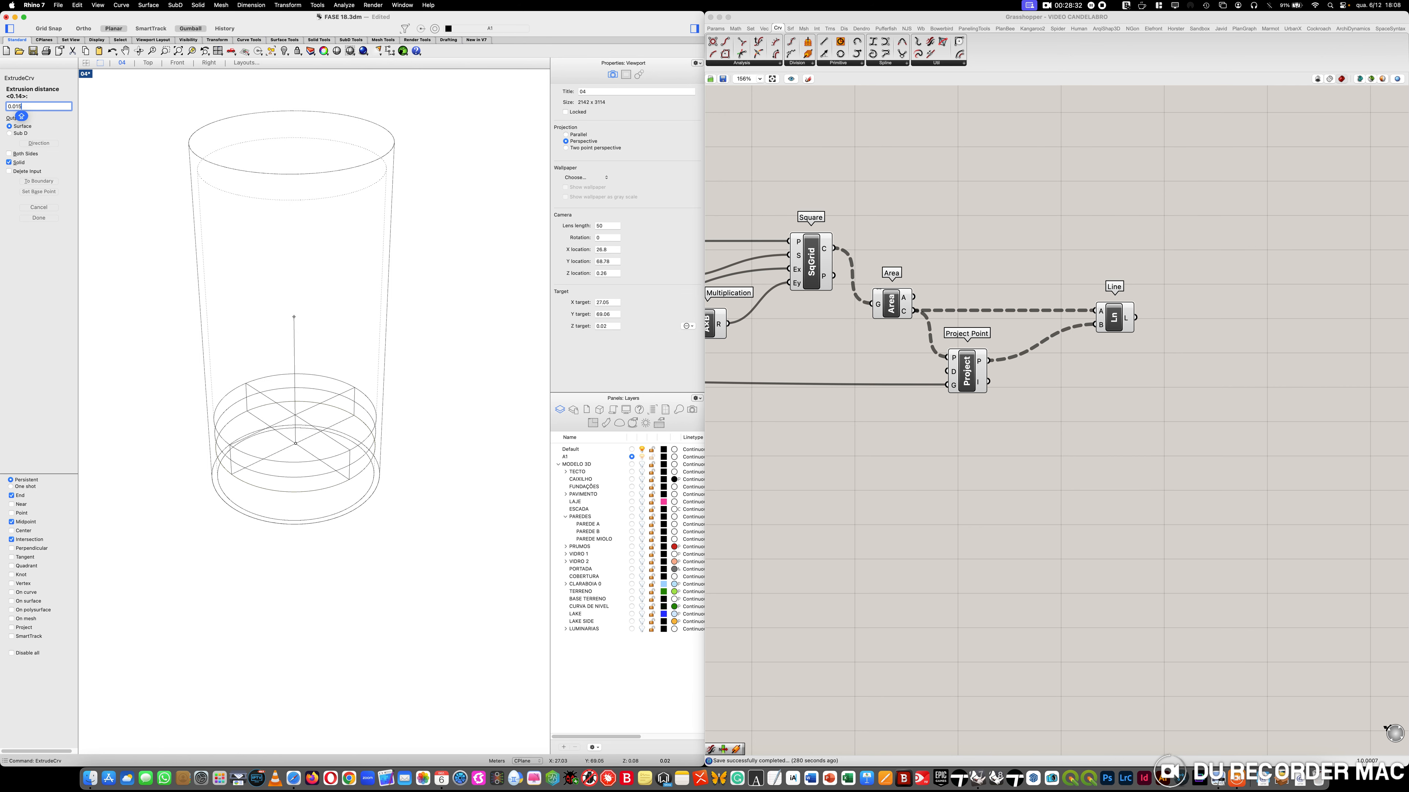
key(Return)
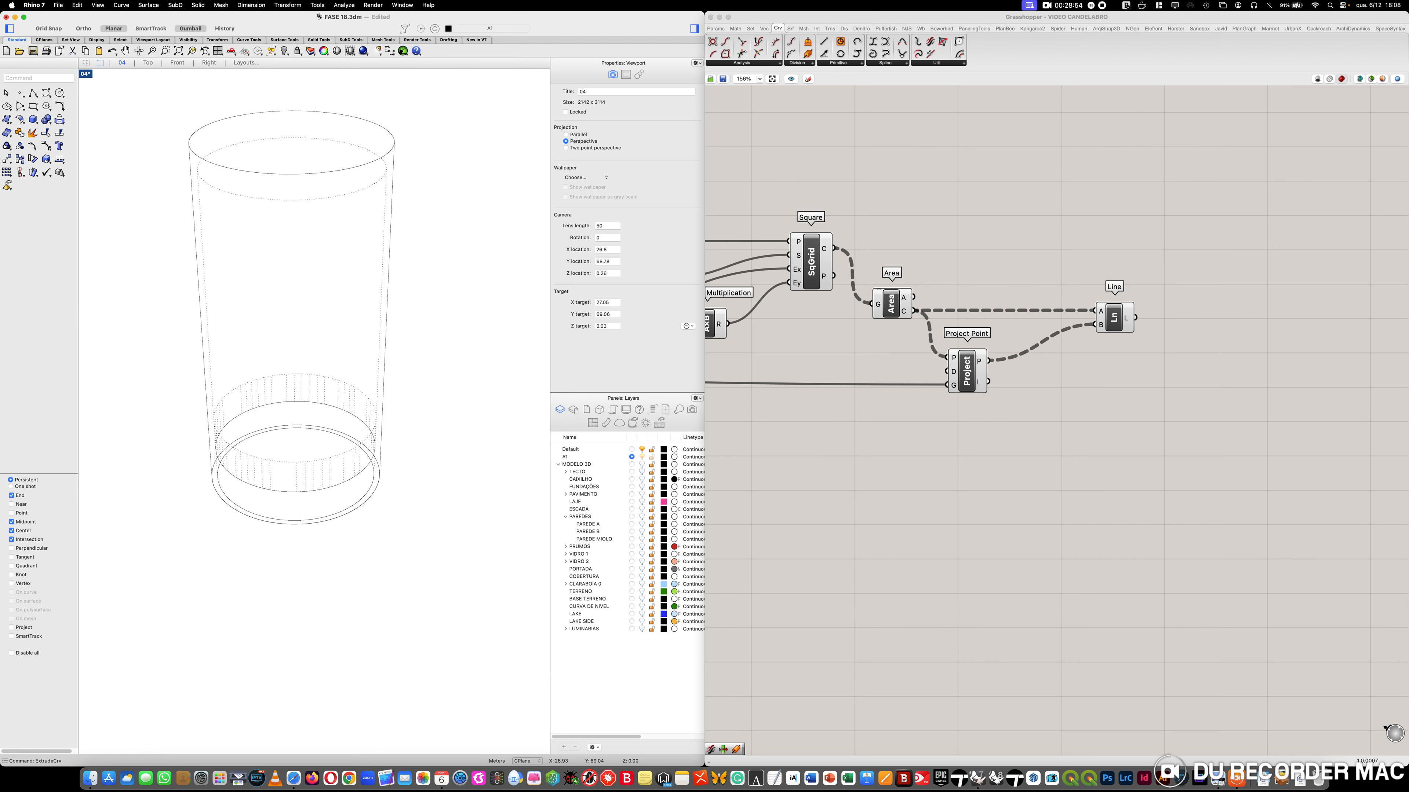
Copy the outer base circle from its center to the center of the new inner disc's top edge
text(Copy)
key(Return)
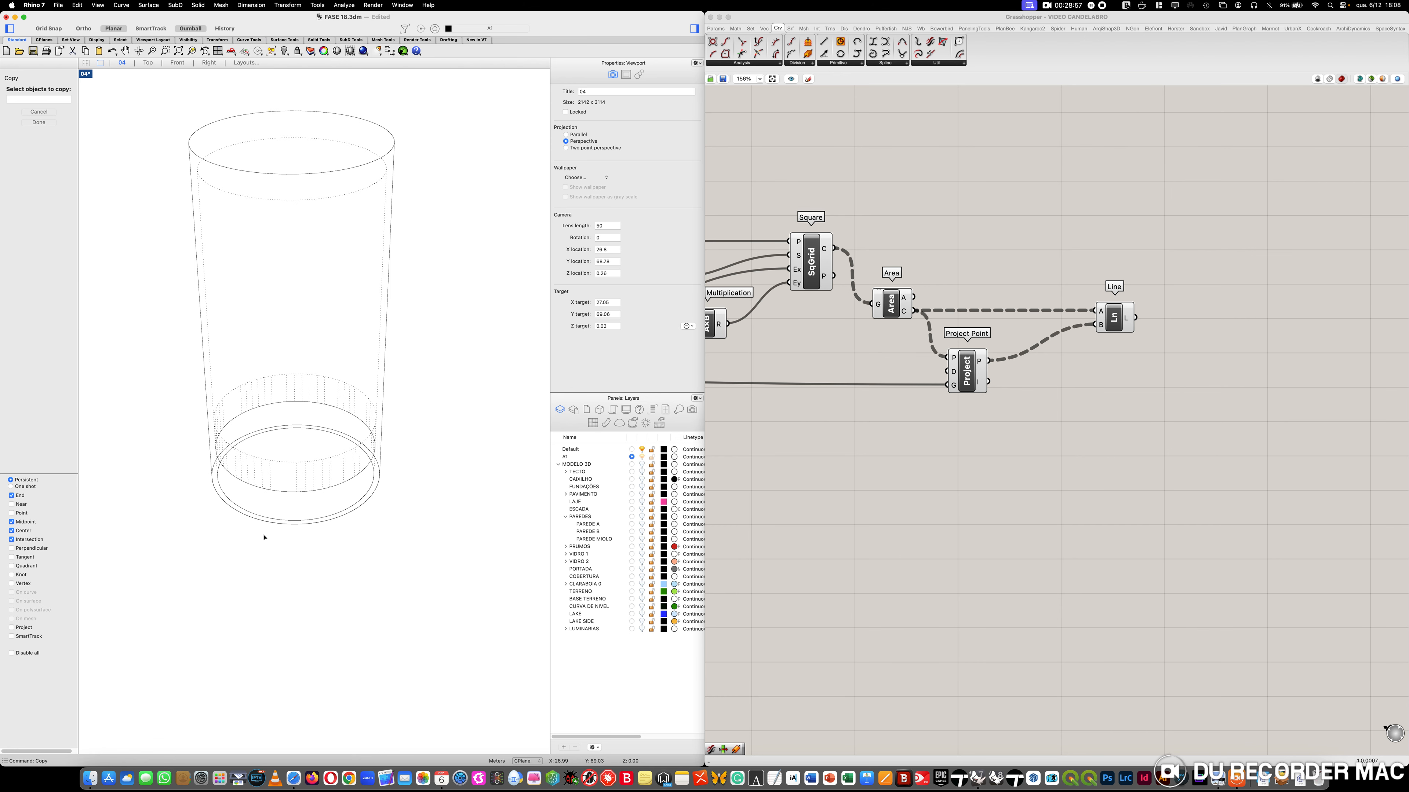
click(270, 525)
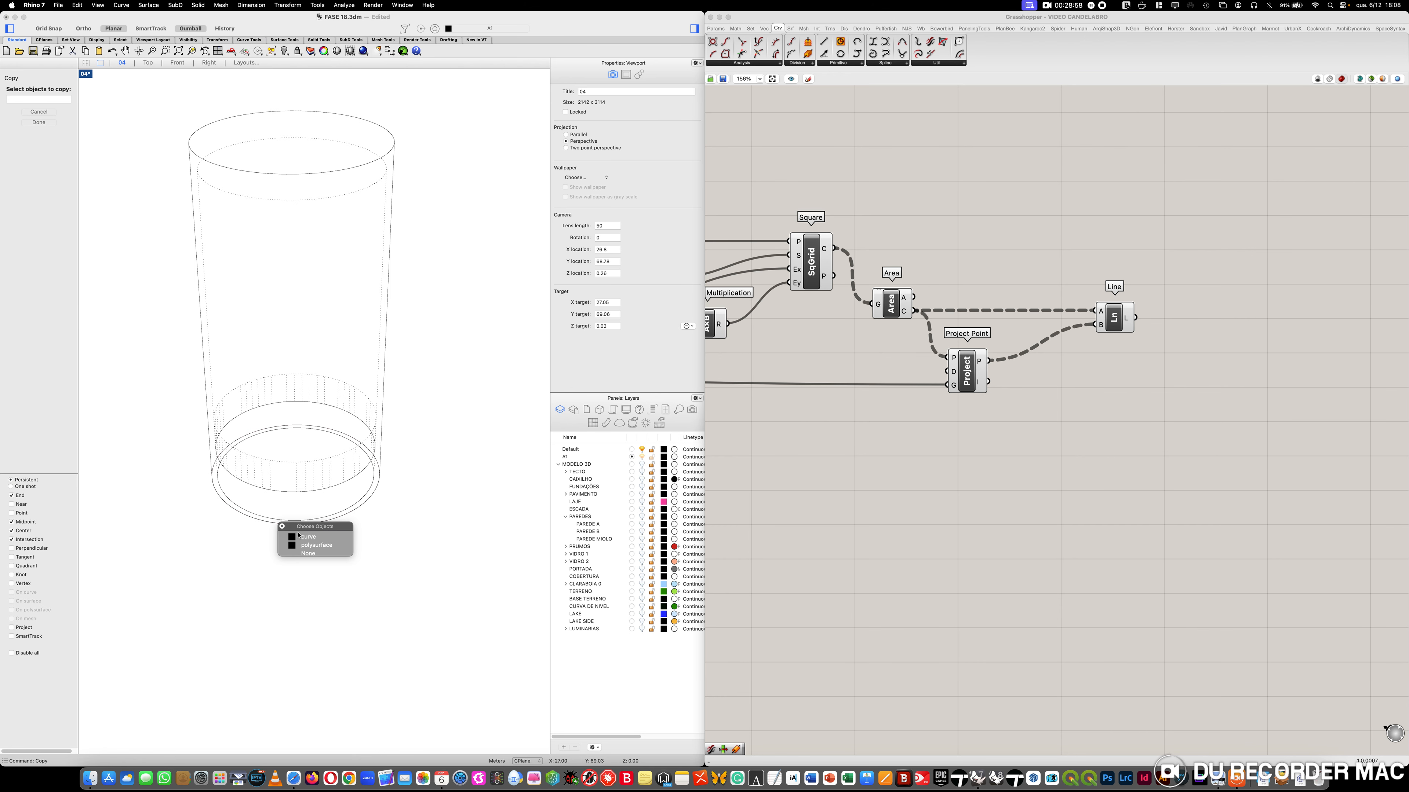
click(304, 537)
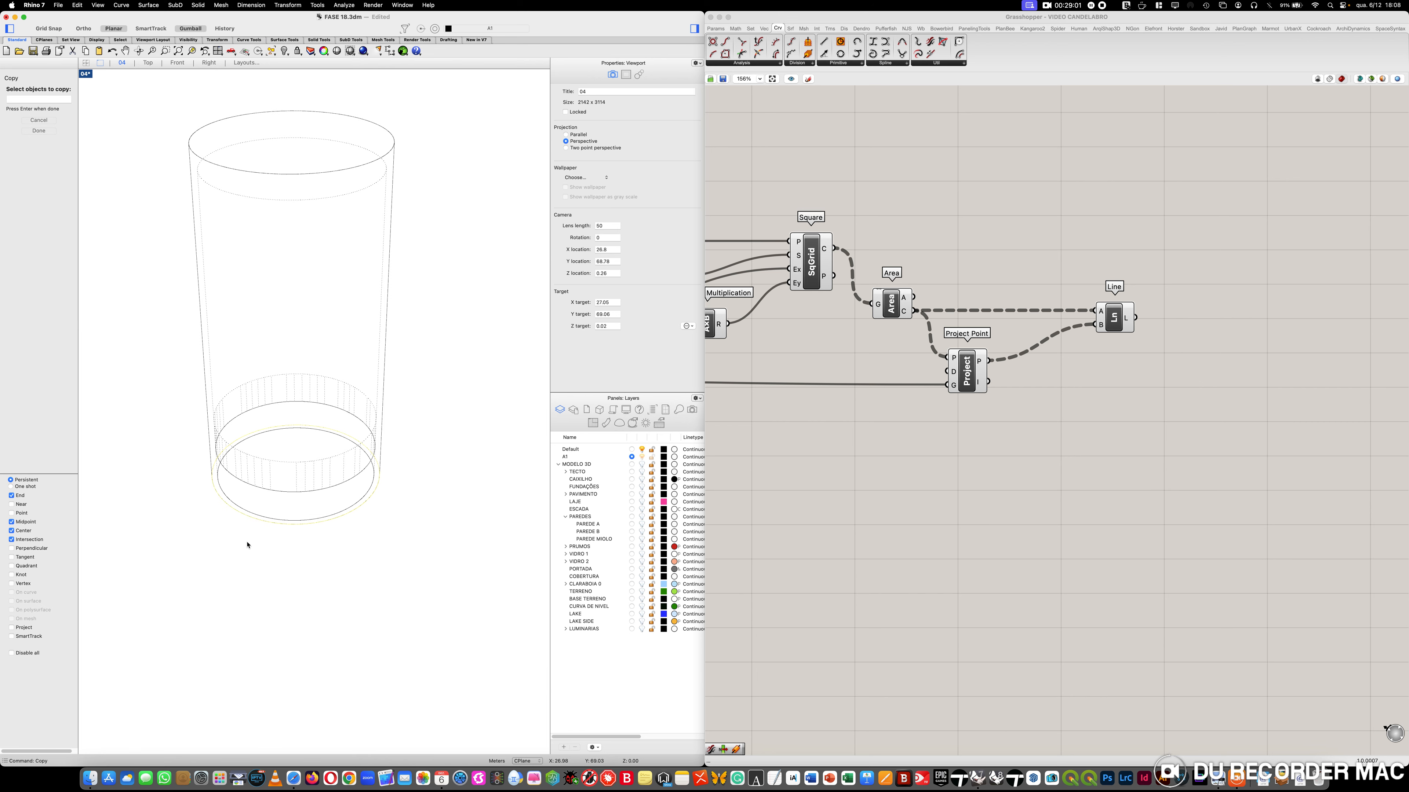
key(Return)
click(255, 513)
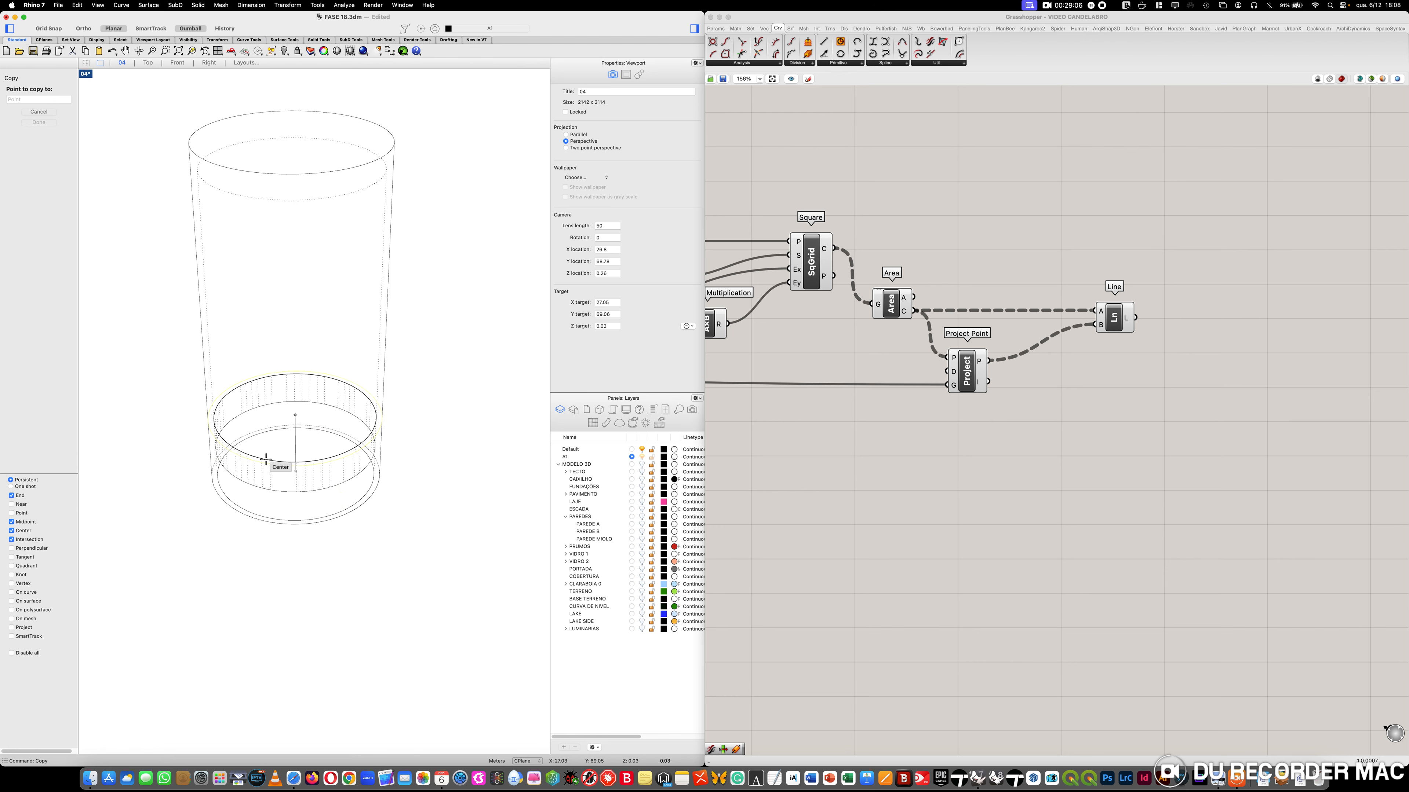
click(266, 459)
key(Return)
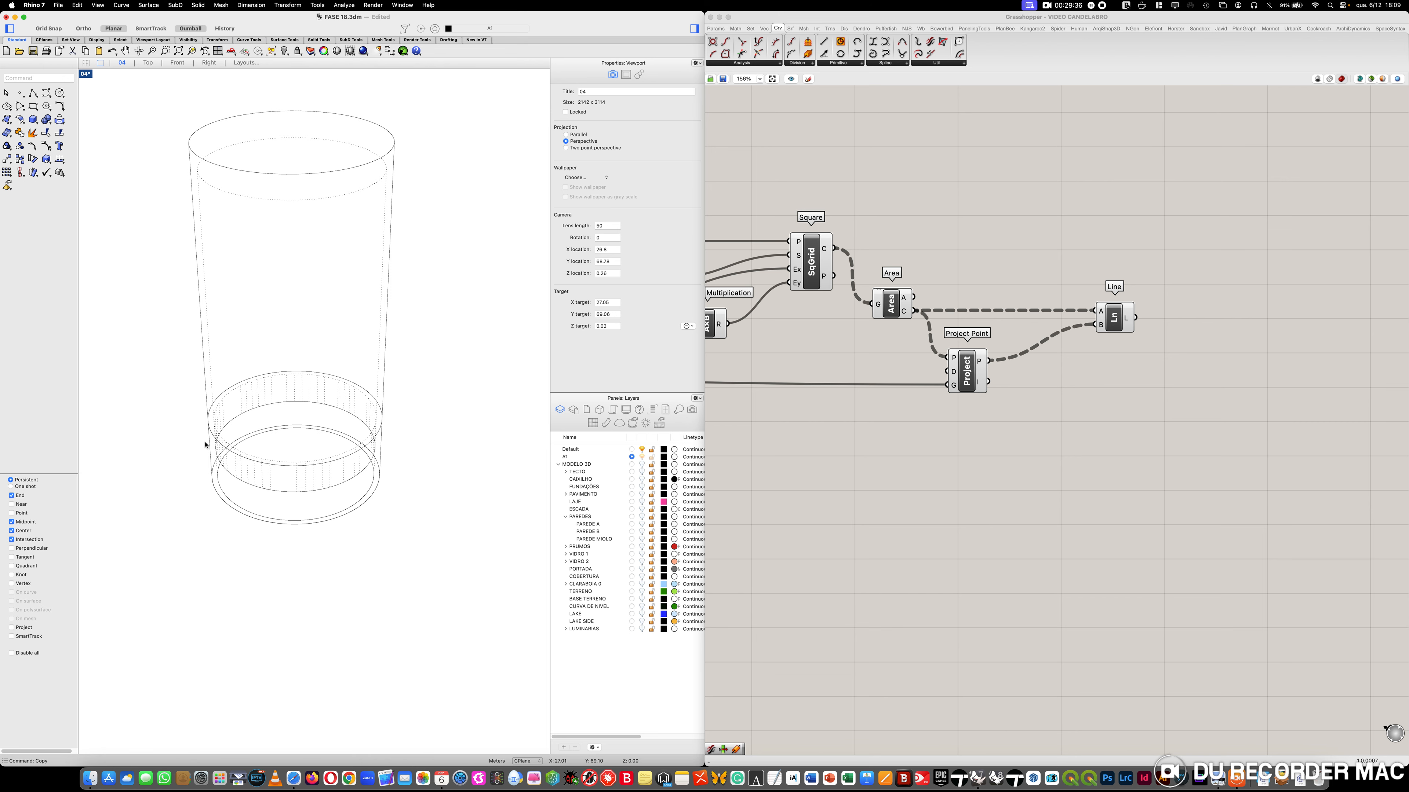
Create a closed pipe with a 0.0025 m radius along the raised outer circle
text(Pipe)
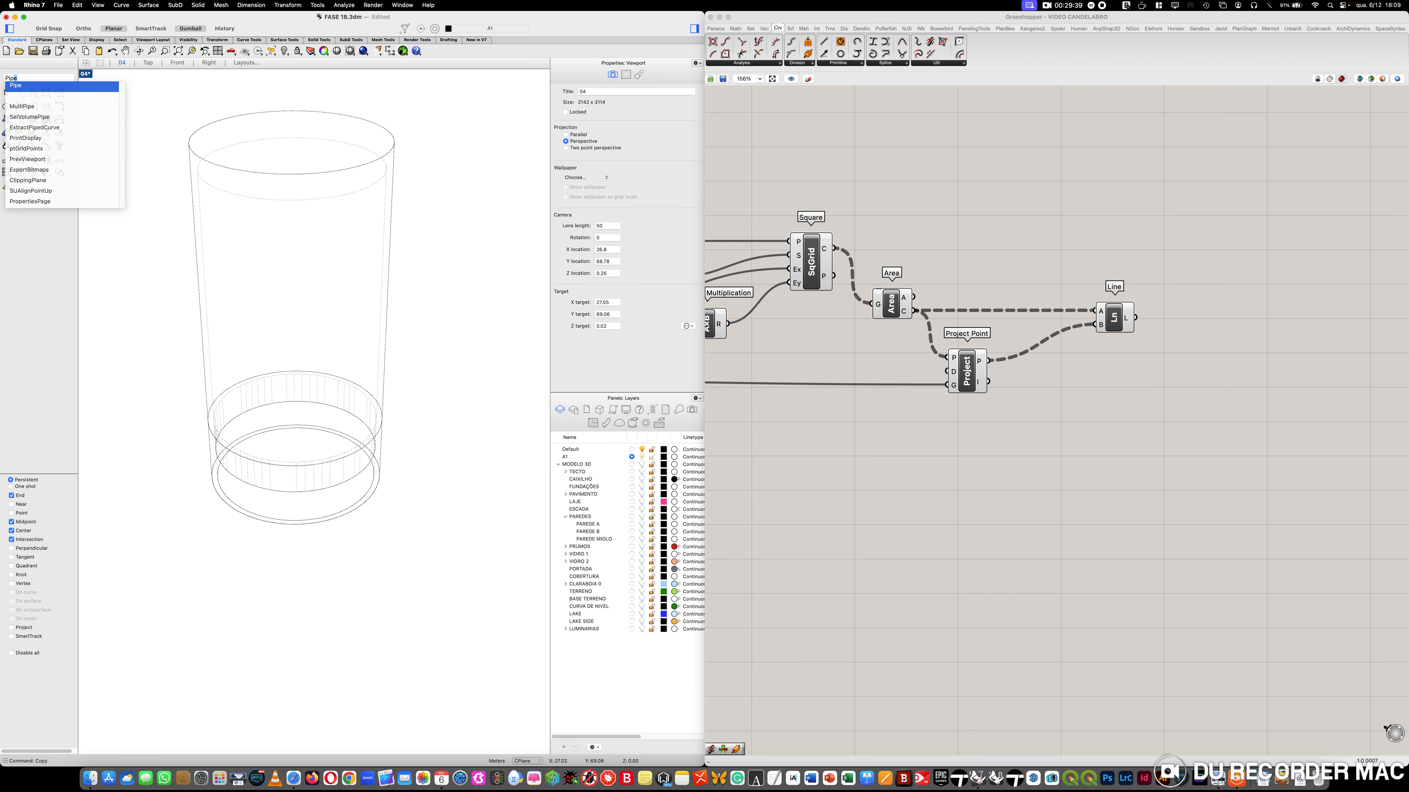
key(Return)
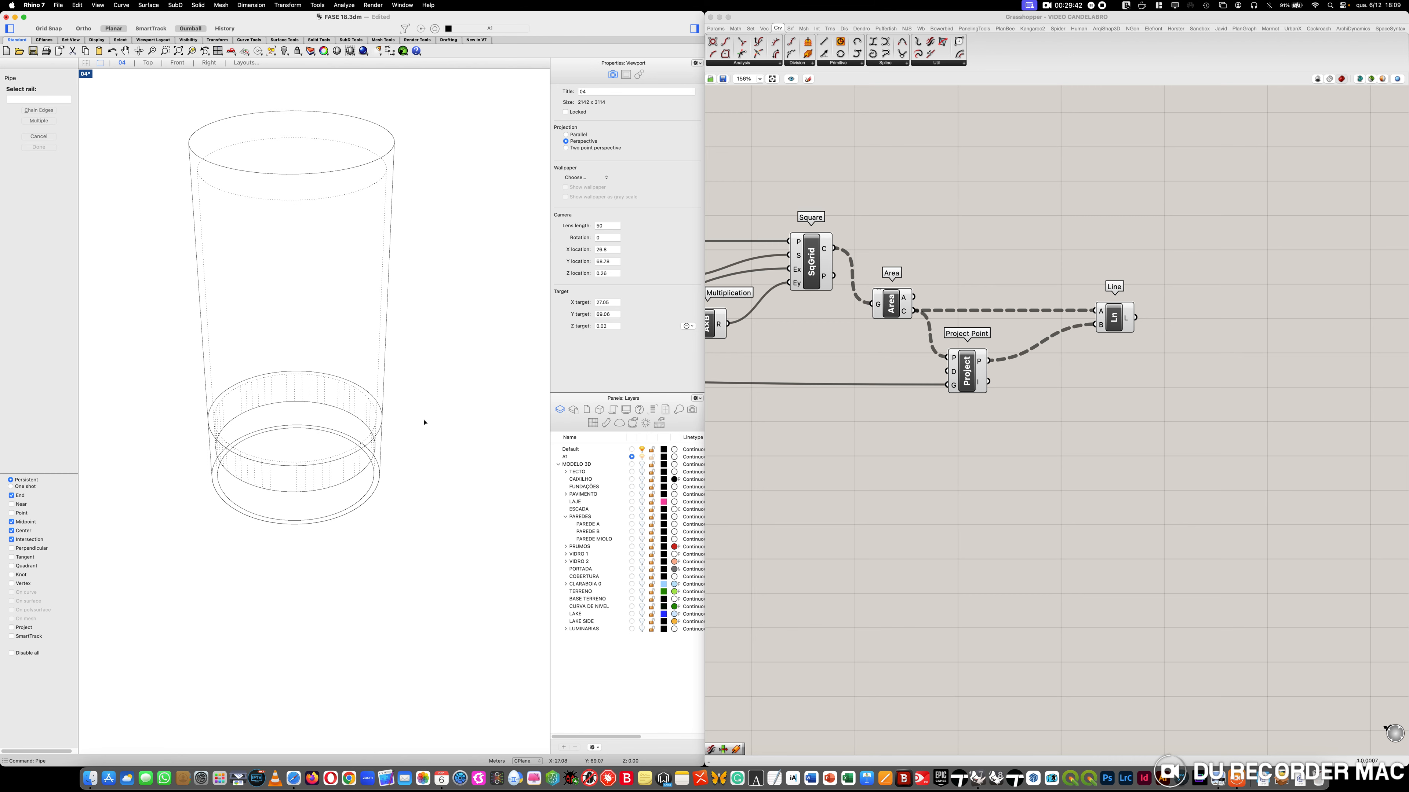
click(379, 432)
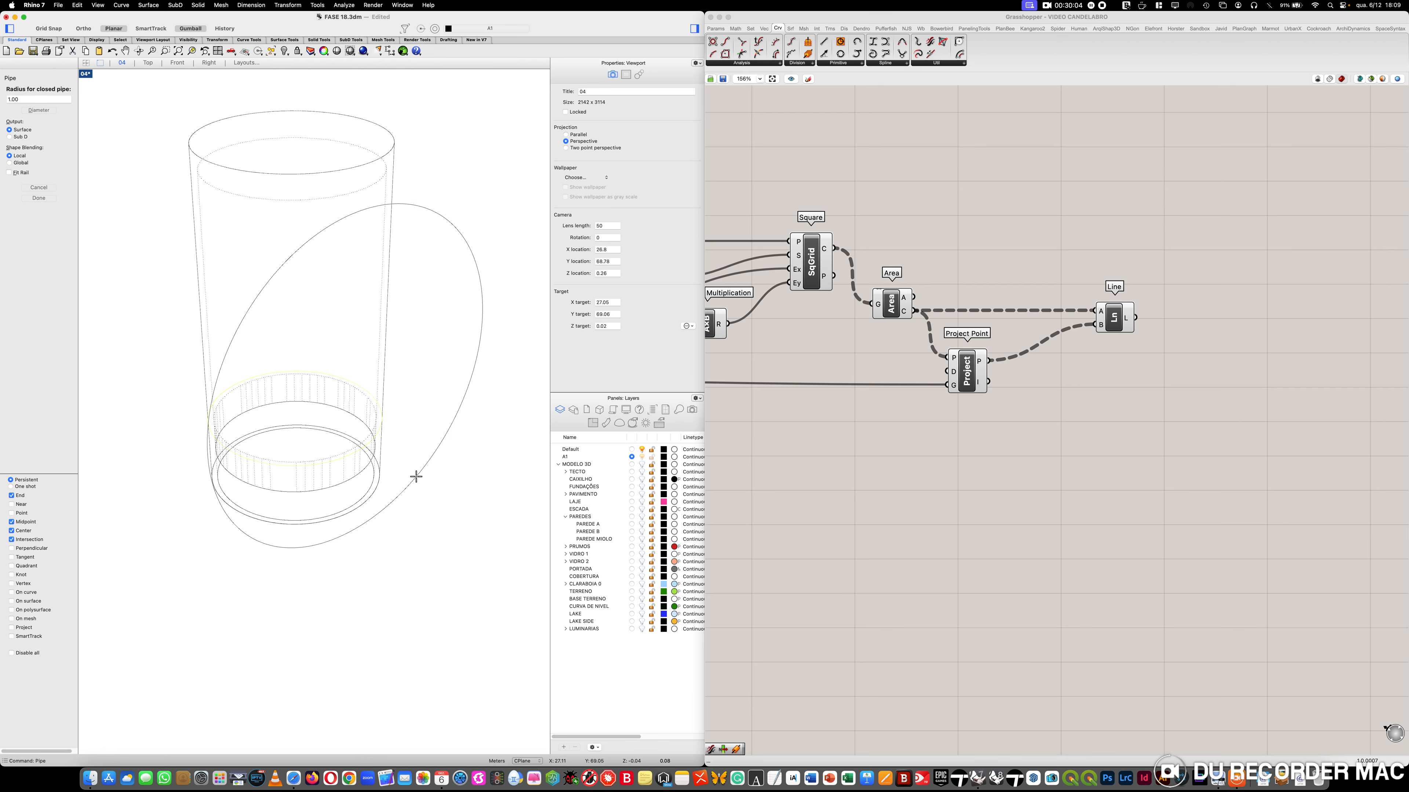
text(0.00)
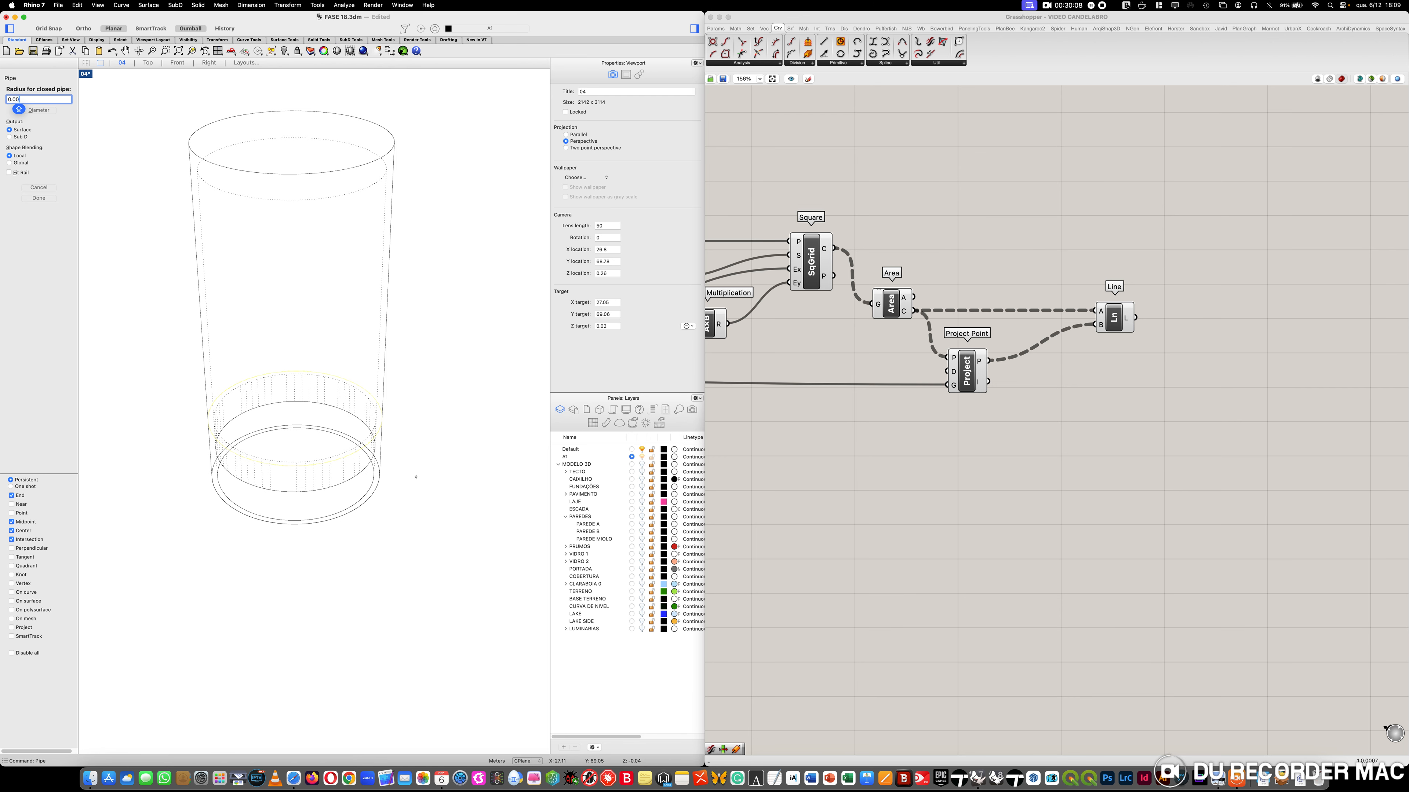
text(25)
key(Return)
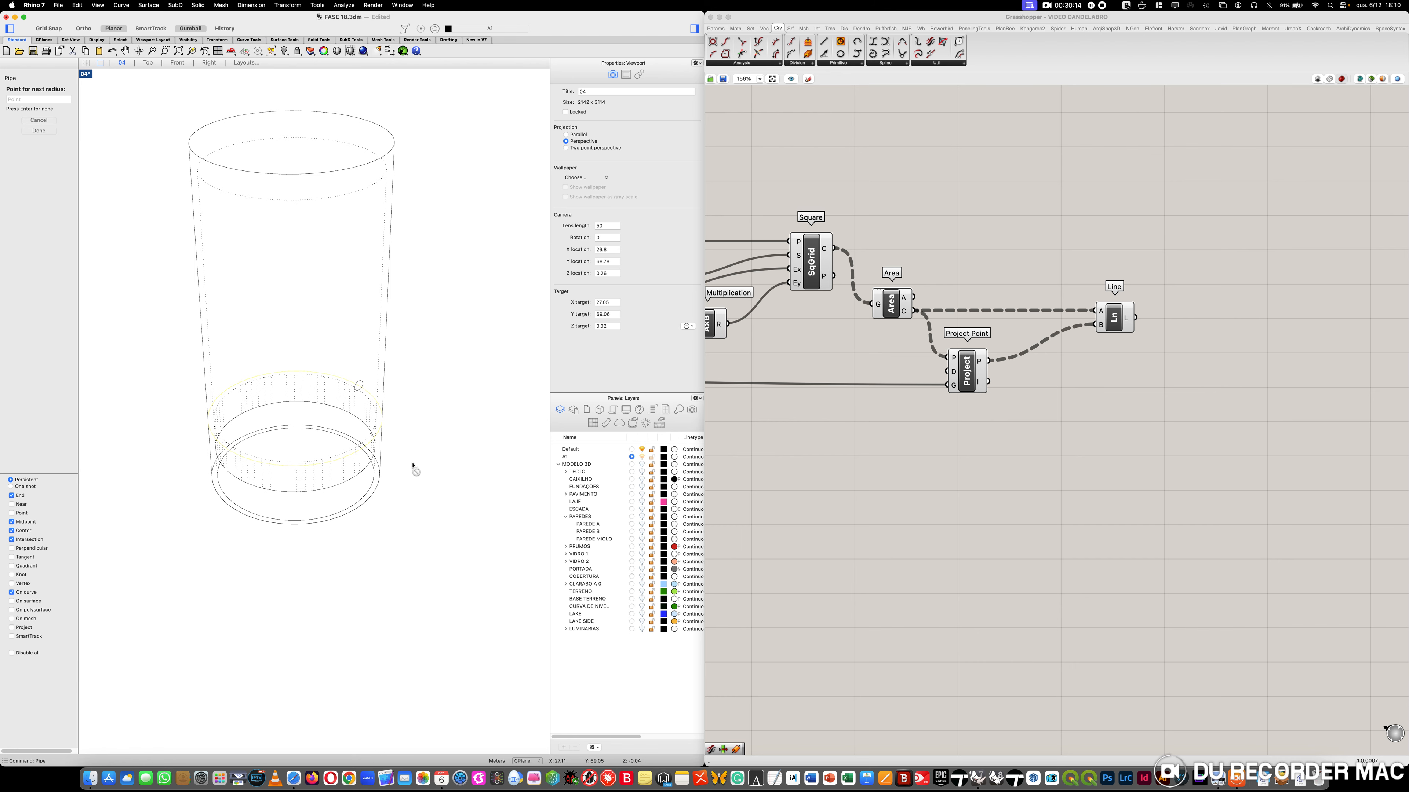
click(33, 130)
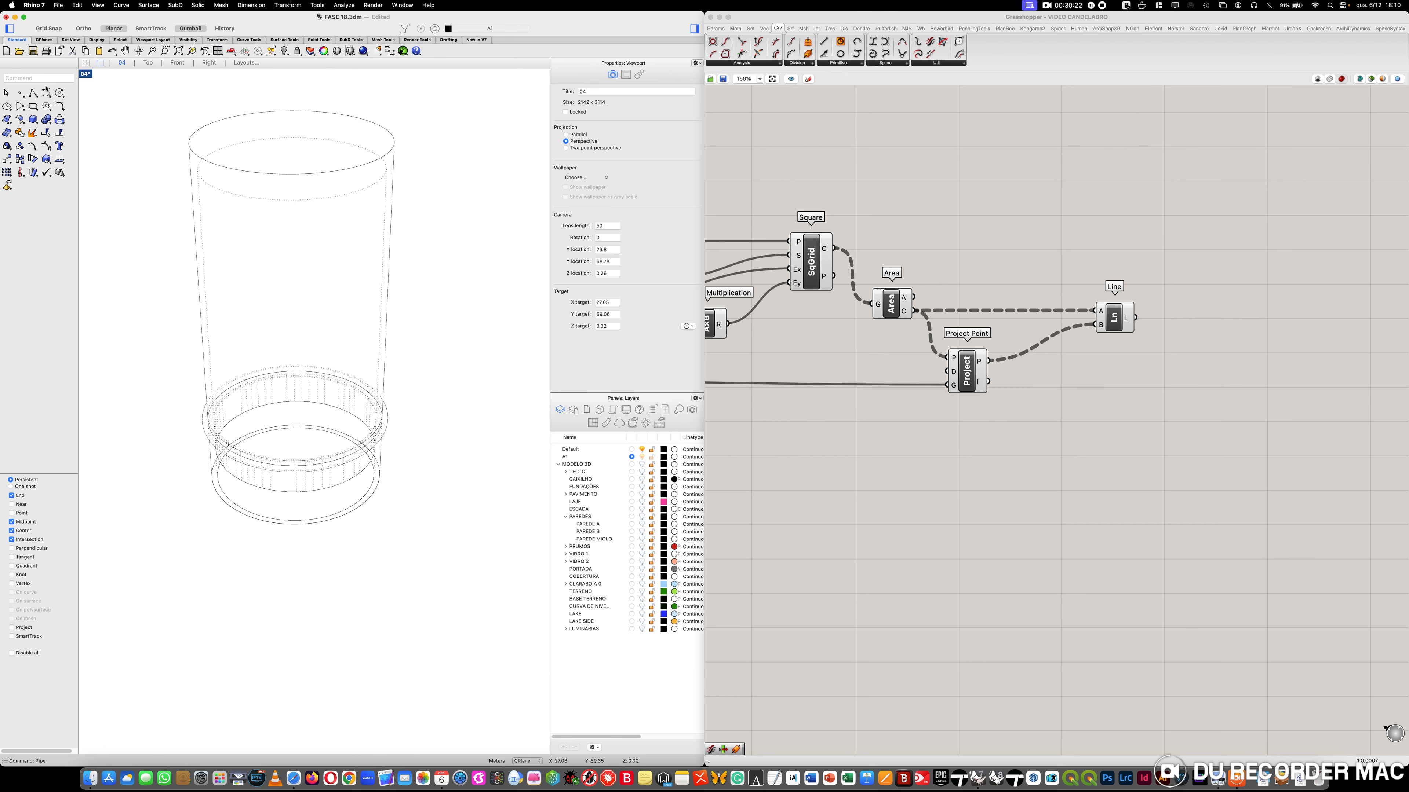
Show the viewport in Rendered mode and subtract the pipe from the outer lamp body with BooleanDifference to form a groove
click(86, 74)
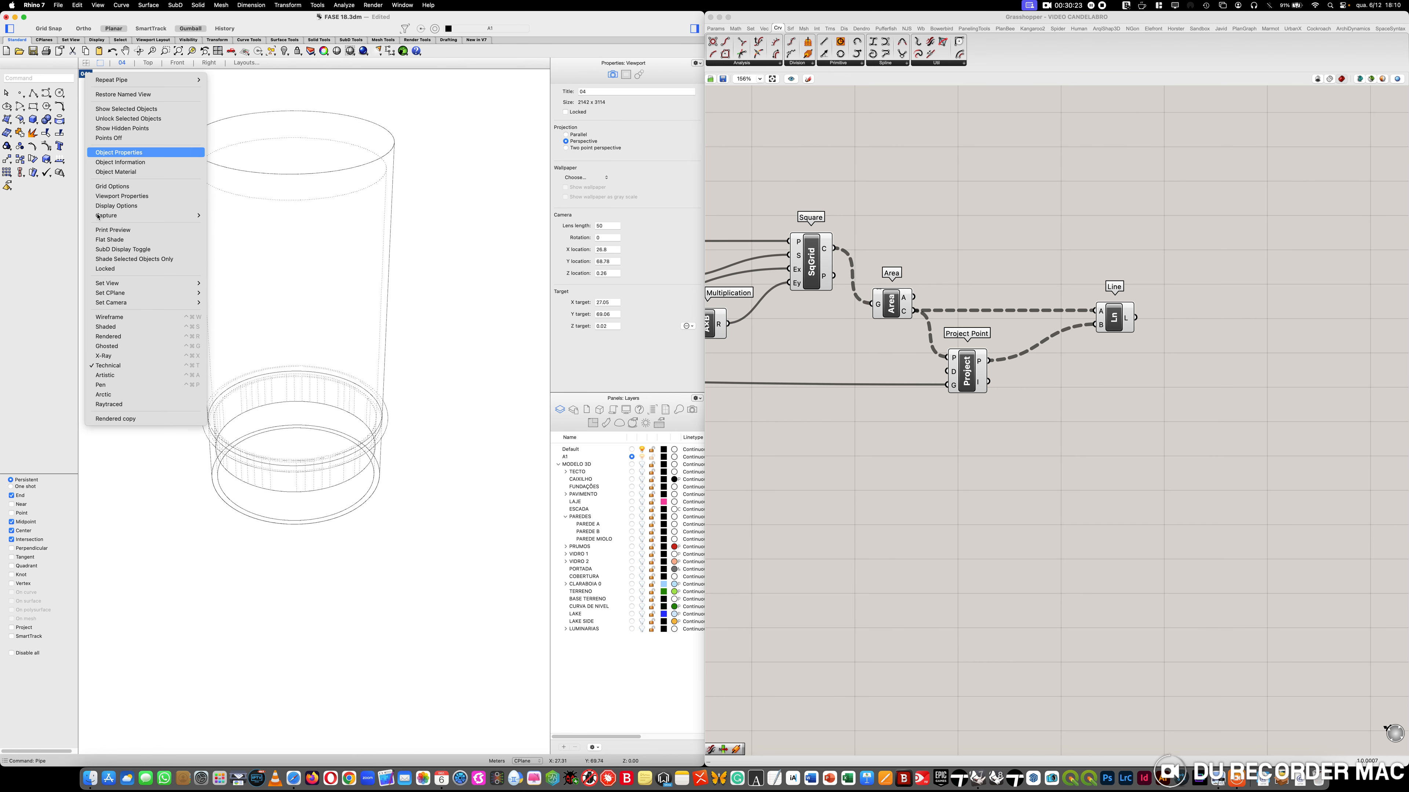
click(123, 336)
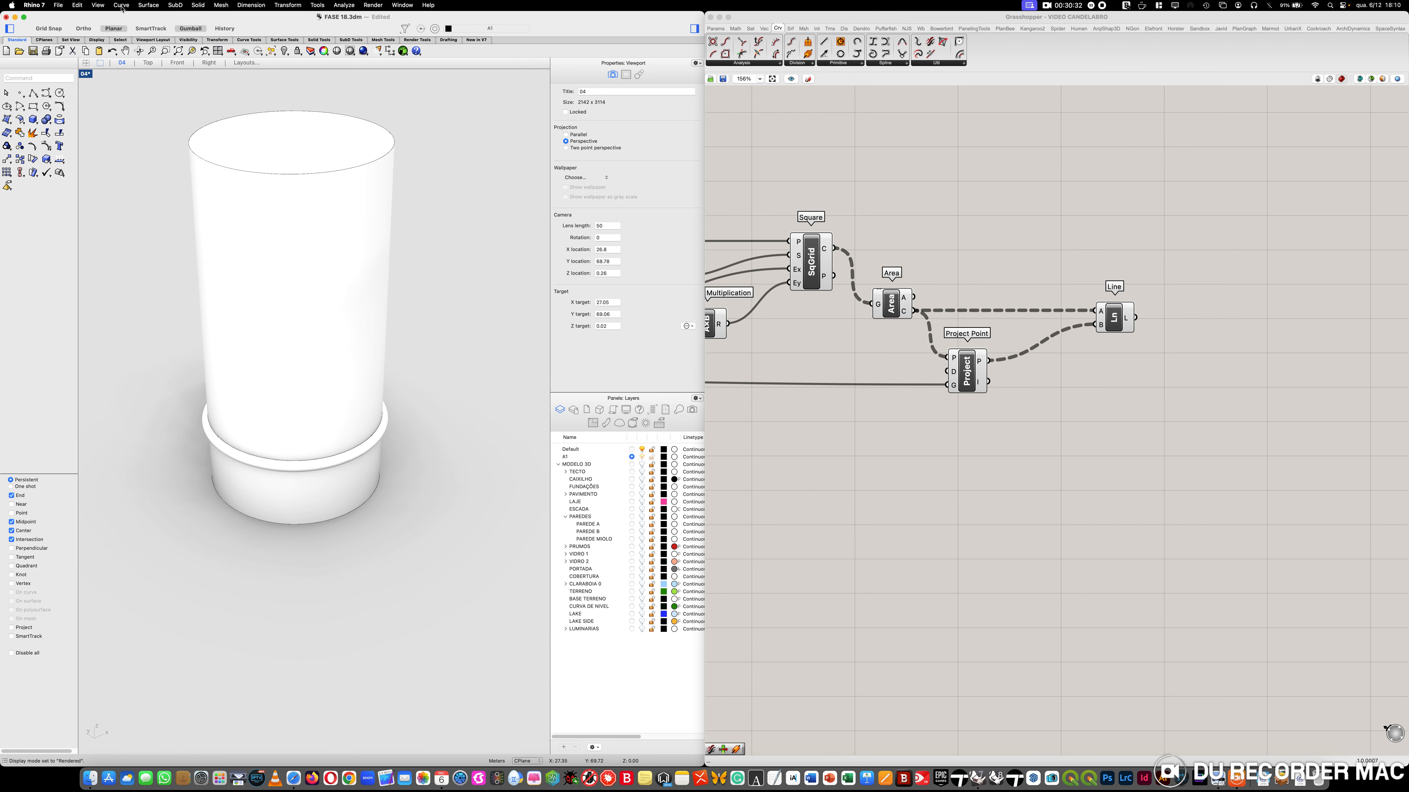
click(198, 5)
click(205, 266)
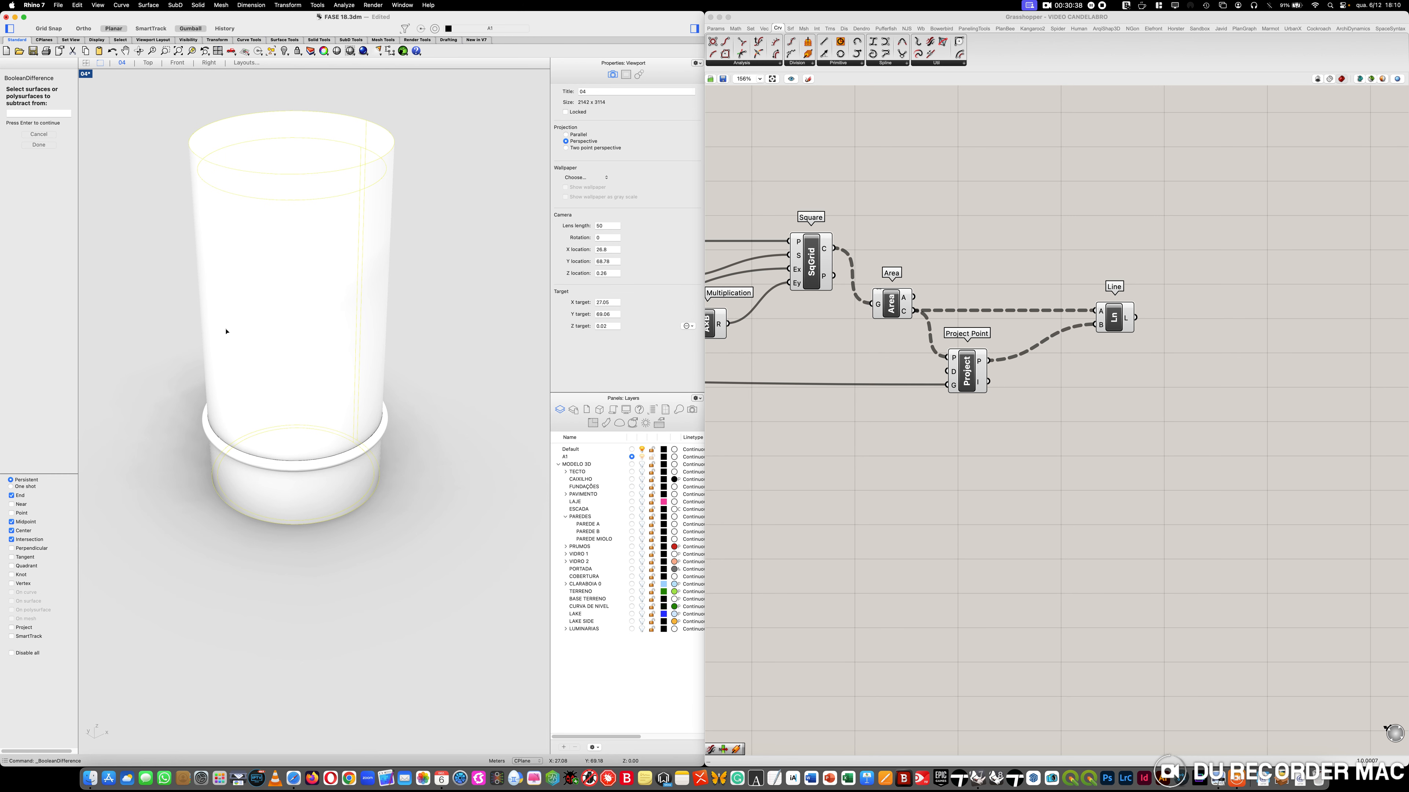
key(Return)
click(205, 422)
key(Return)
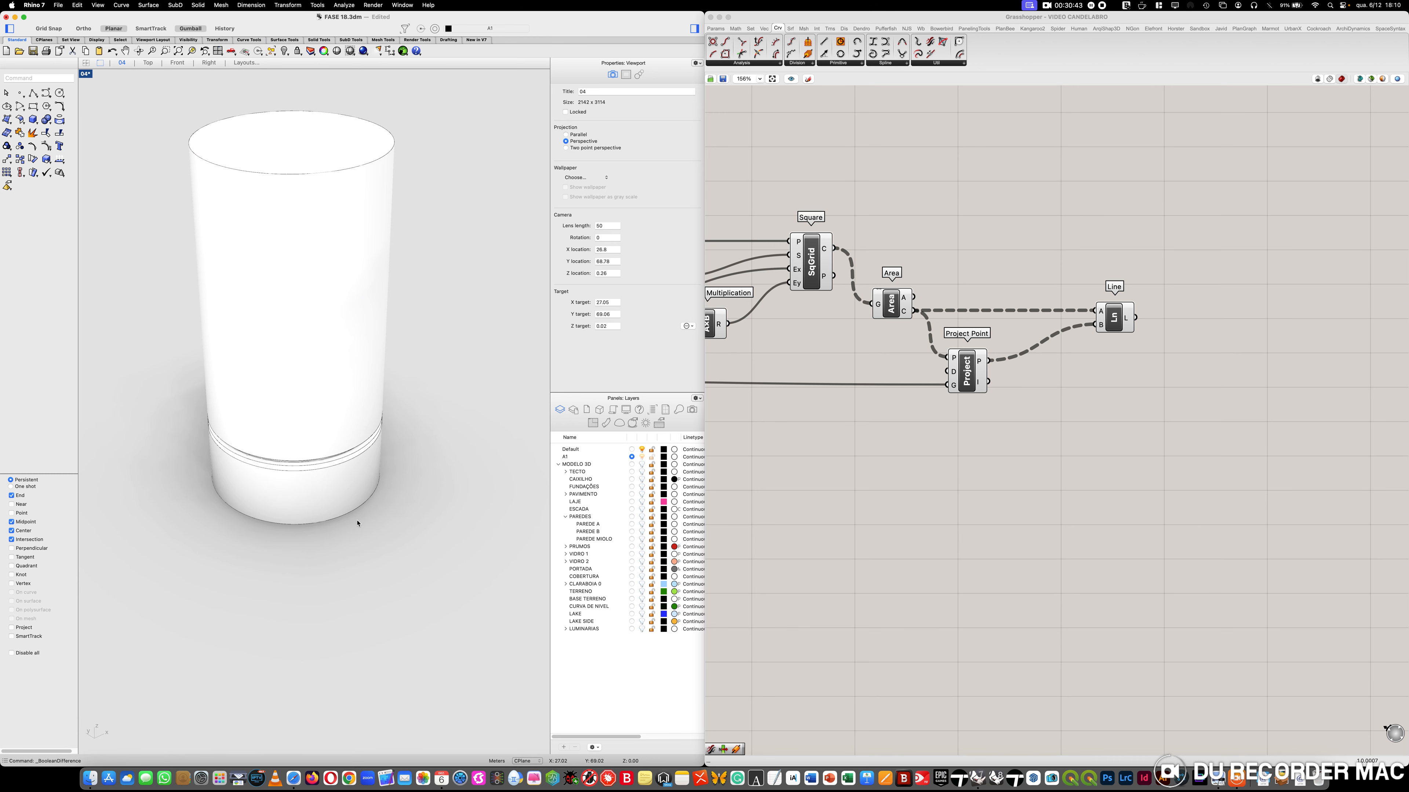
mouse_move(364, 537)
right_down()
mouse_move(367, 506)
mouse_move(336, 513)
mouse_move(364, 521)
right_up()
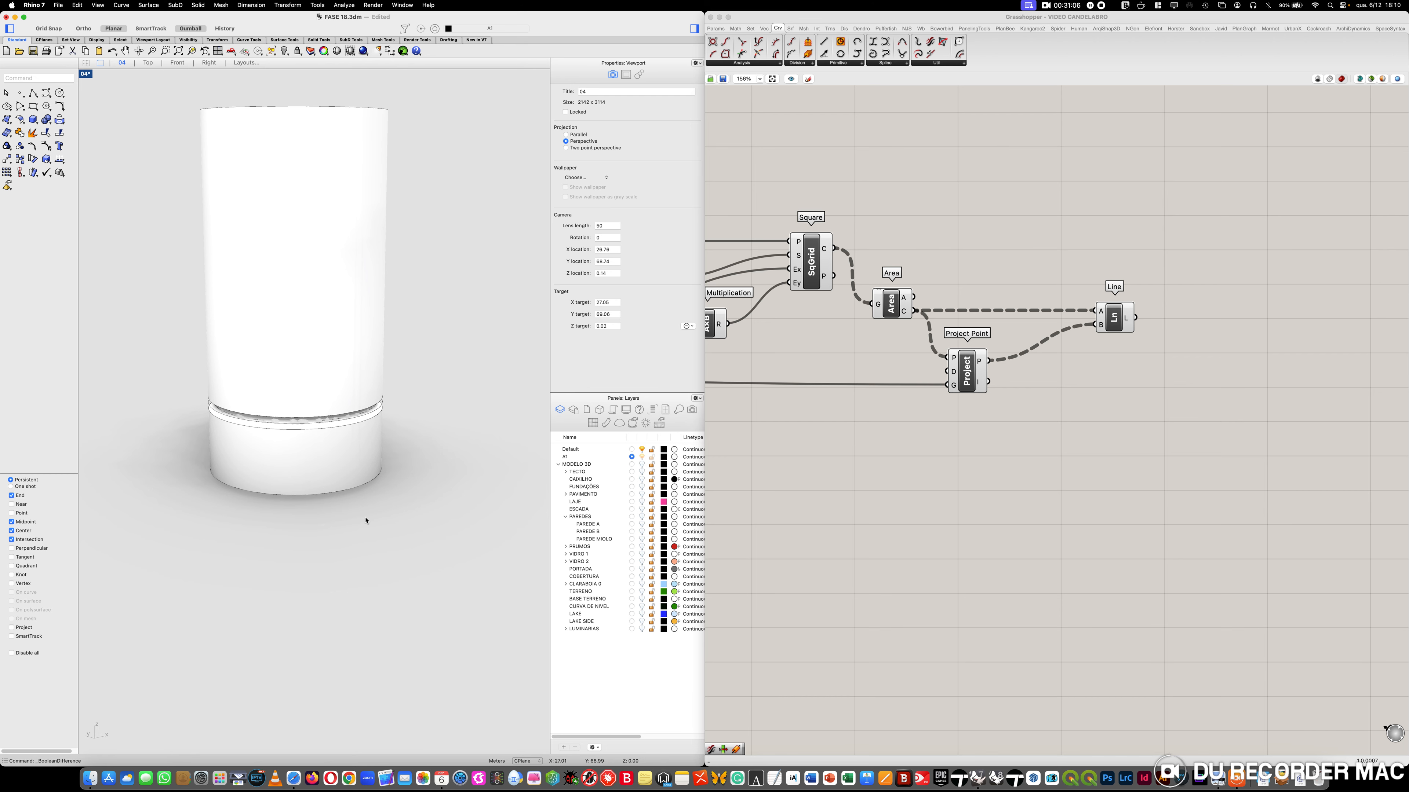
right_drag(415, 304, 418, 316)
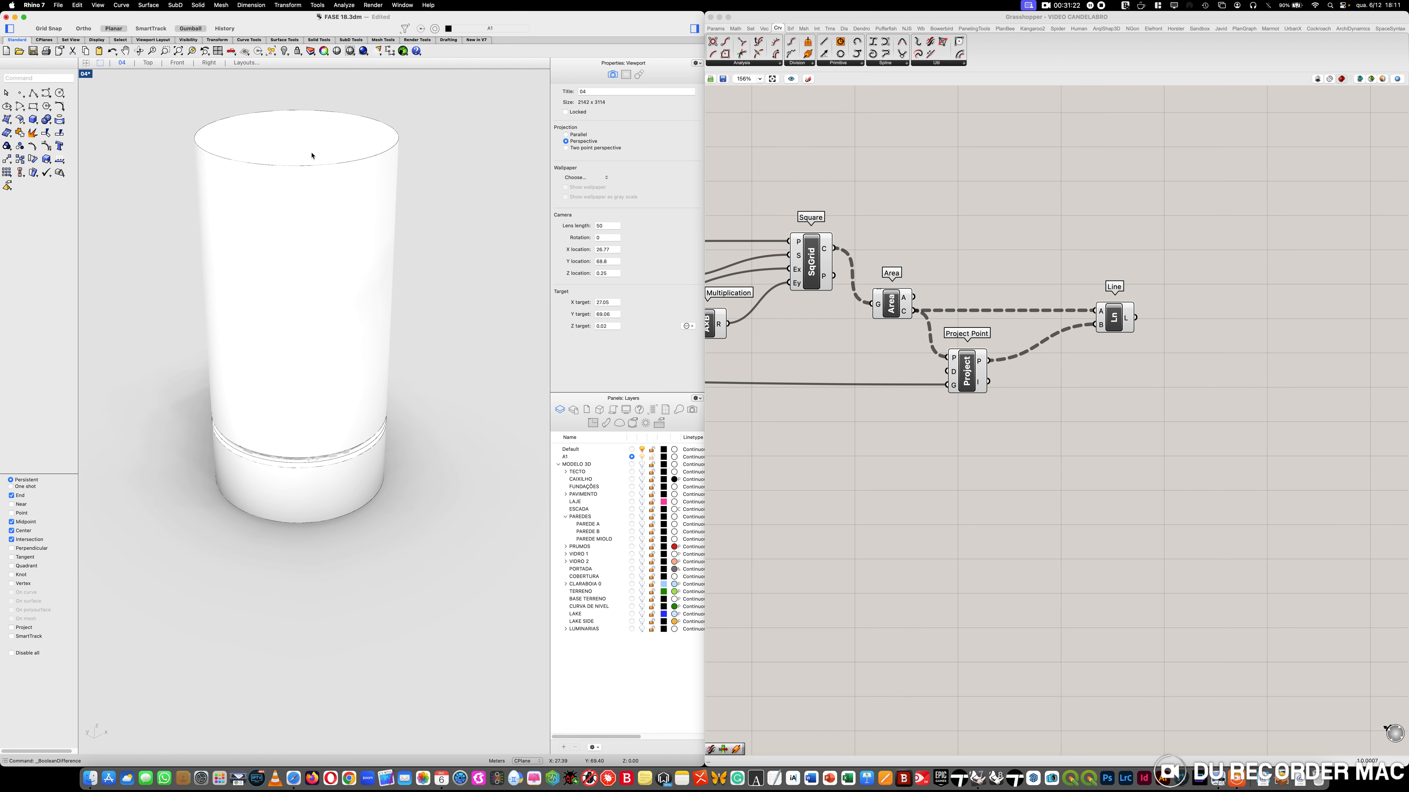
Switch to the exercise slides and advance to page 172 to read the instructions for the top of the lamp
key(ctrl+Right)
key(Right)
key(Right)
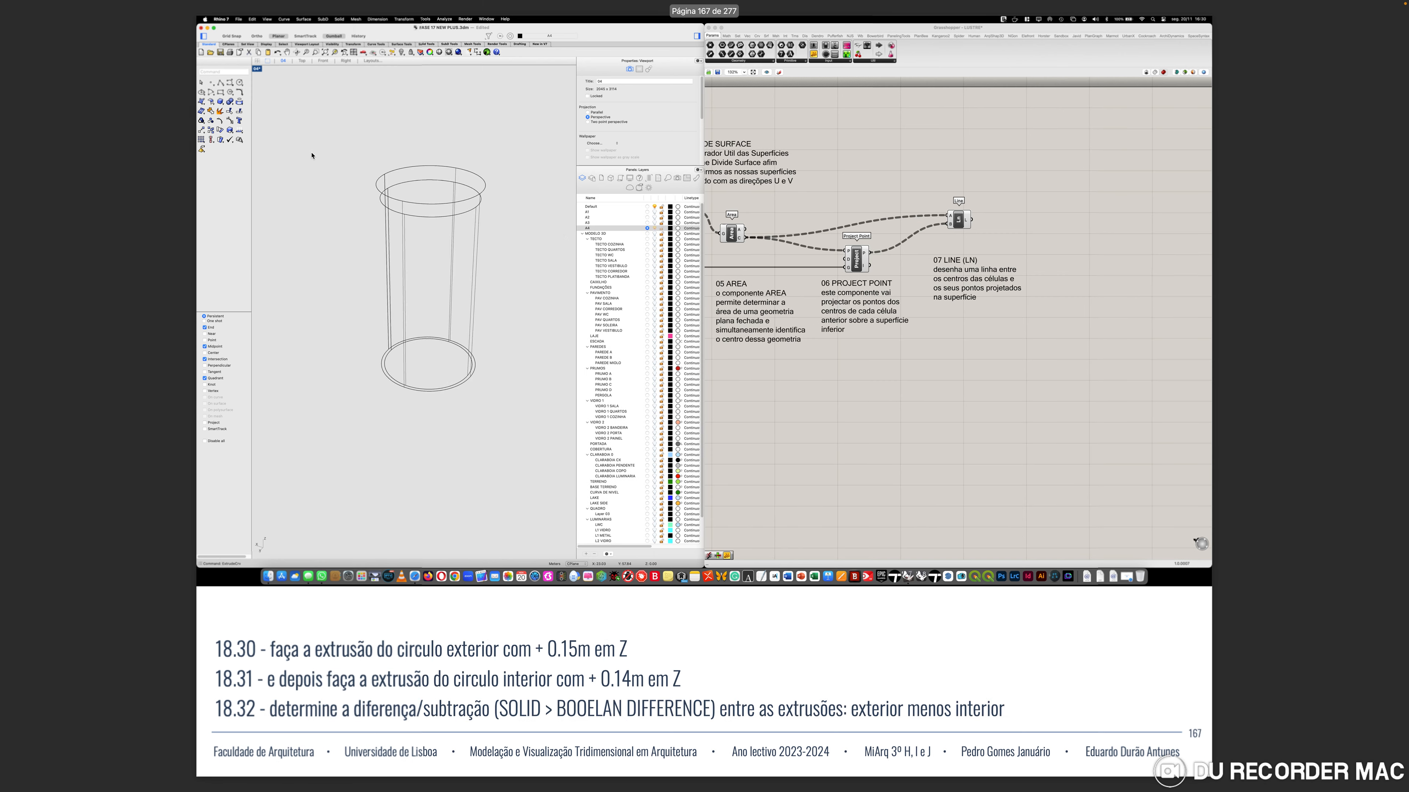
key(Right)
key(Right)
key(Right)
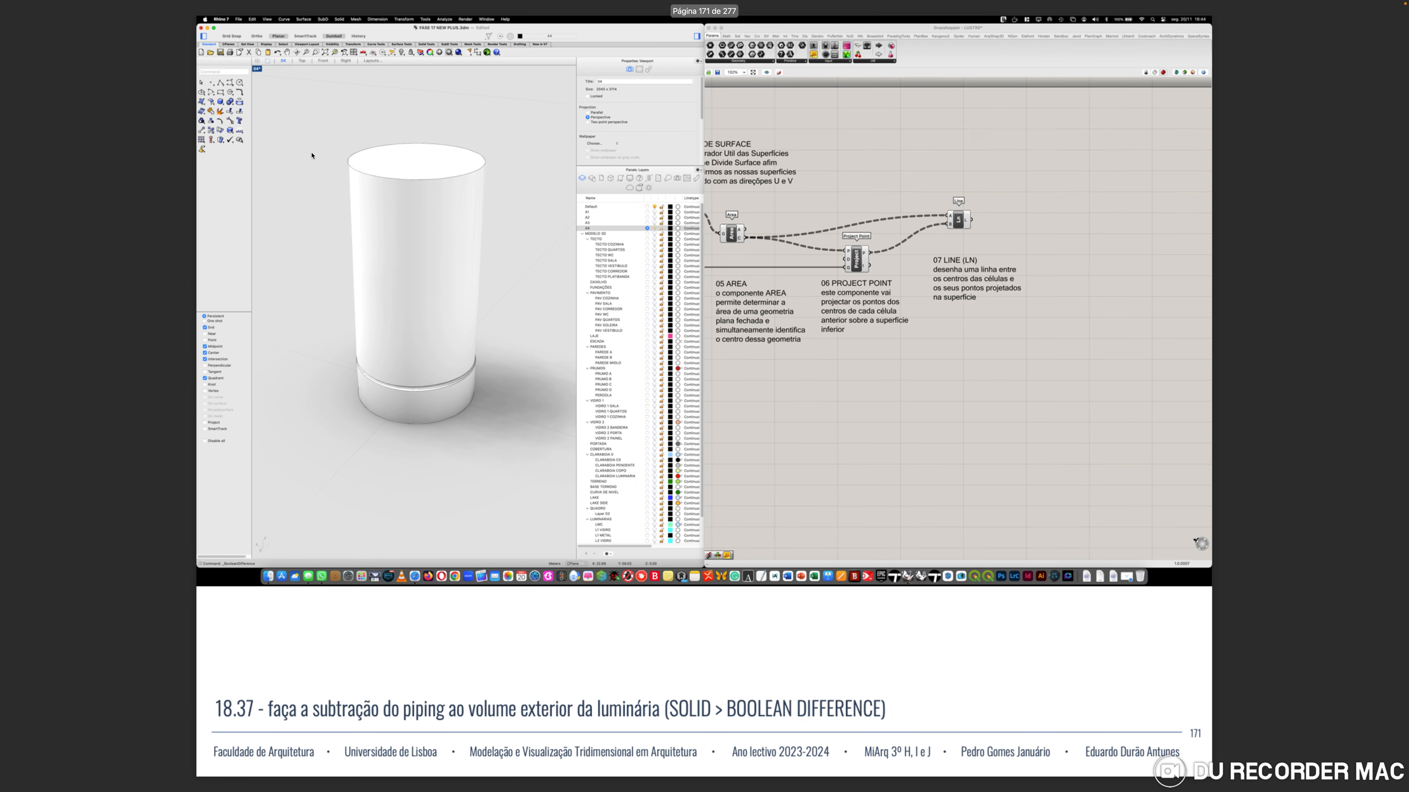
key(Right)
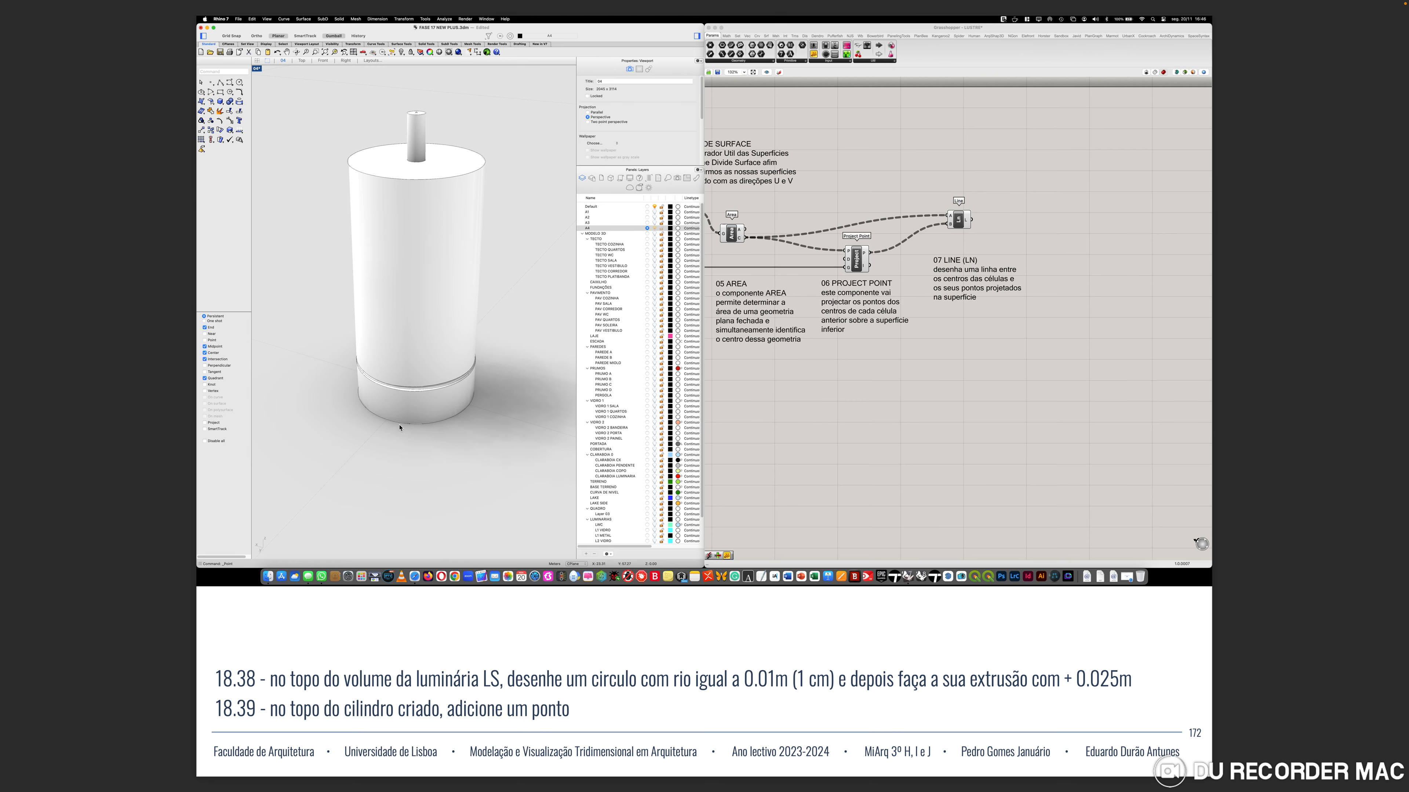
Return to Rhino and draw a circle with a 0.1 m diameter centered on the lamp's top face
key(ctrl+Left)
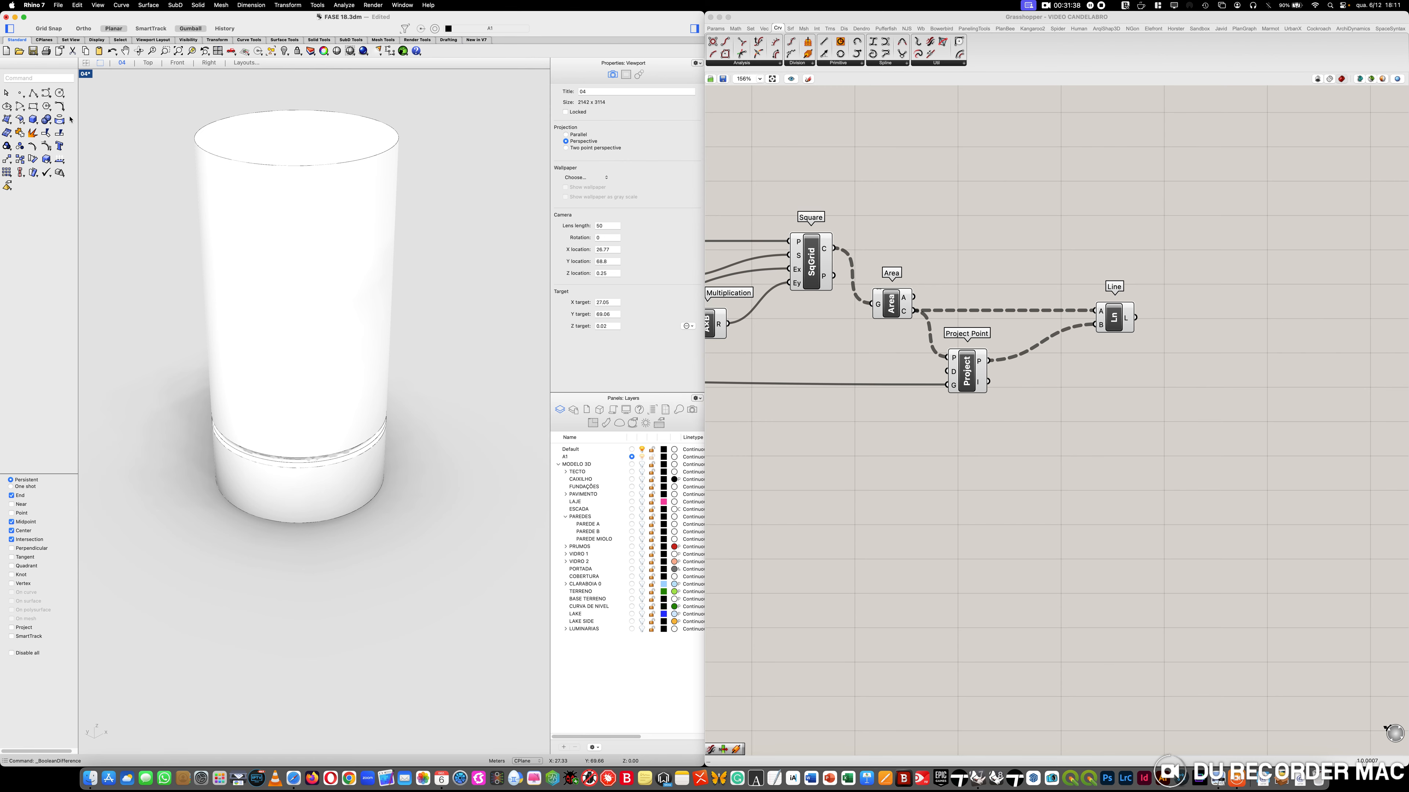
click(60, 93)
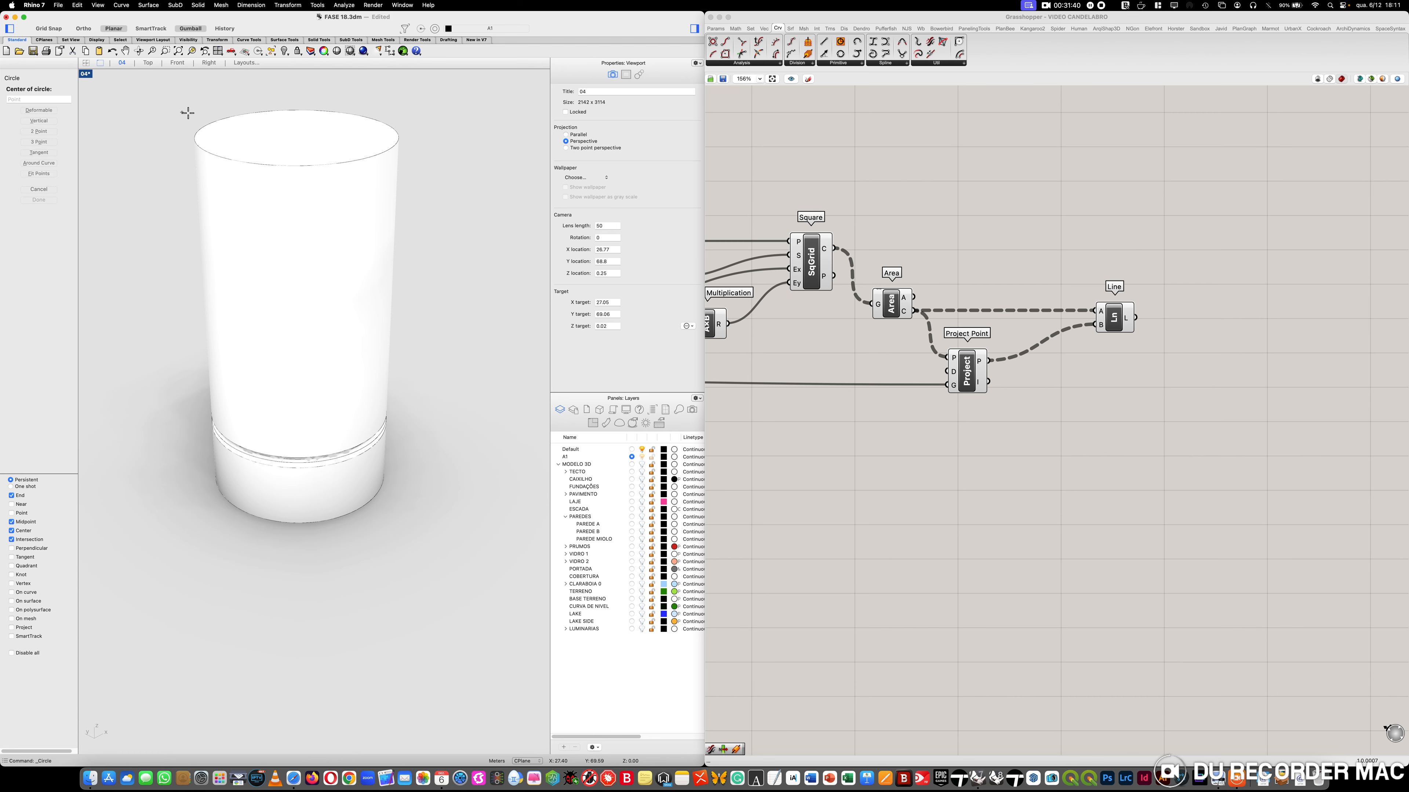
click(203, 124)
text(0.1)
key(Return)
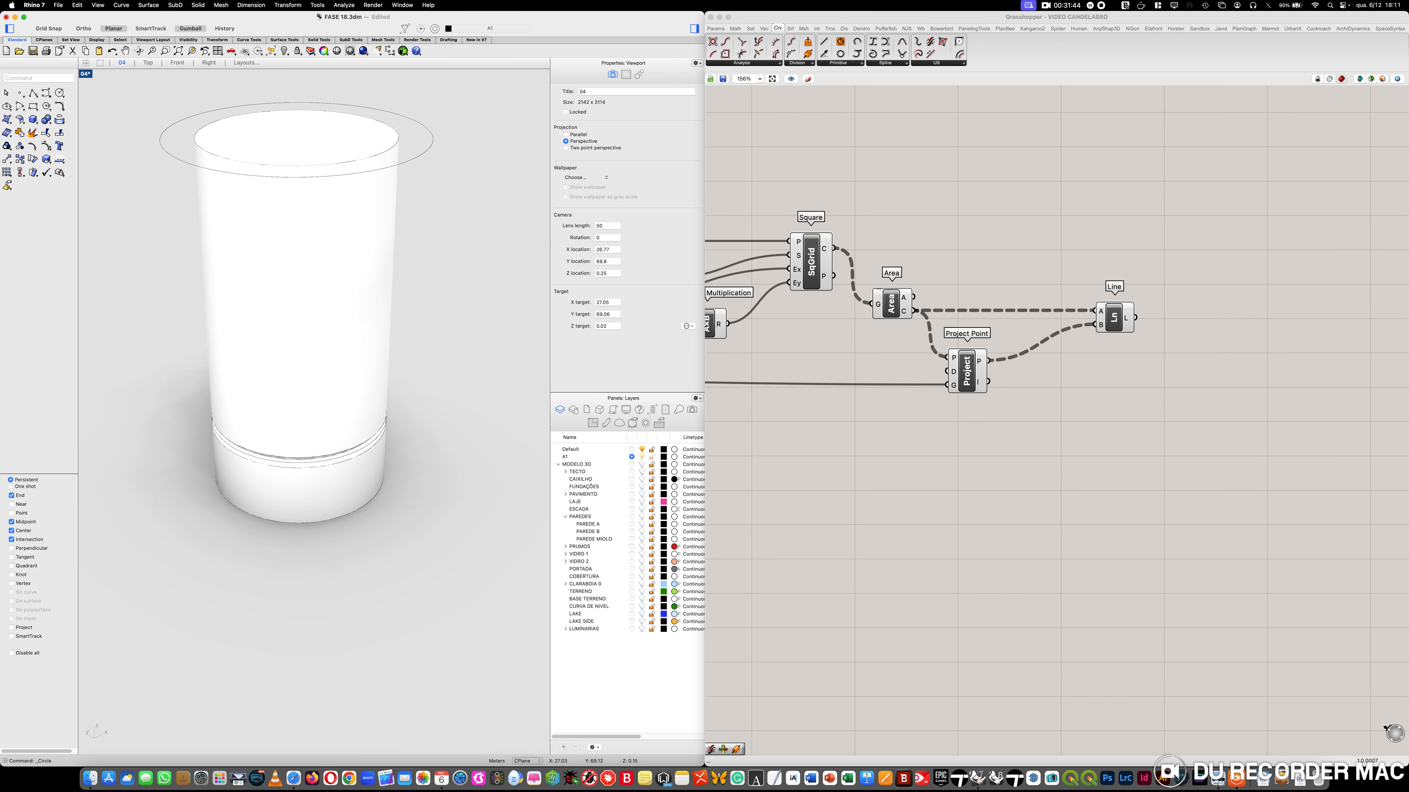
Draw a circle with a 0.01 m diameter at the center of the lamp's top face and delete the oversized circle
key(Return)
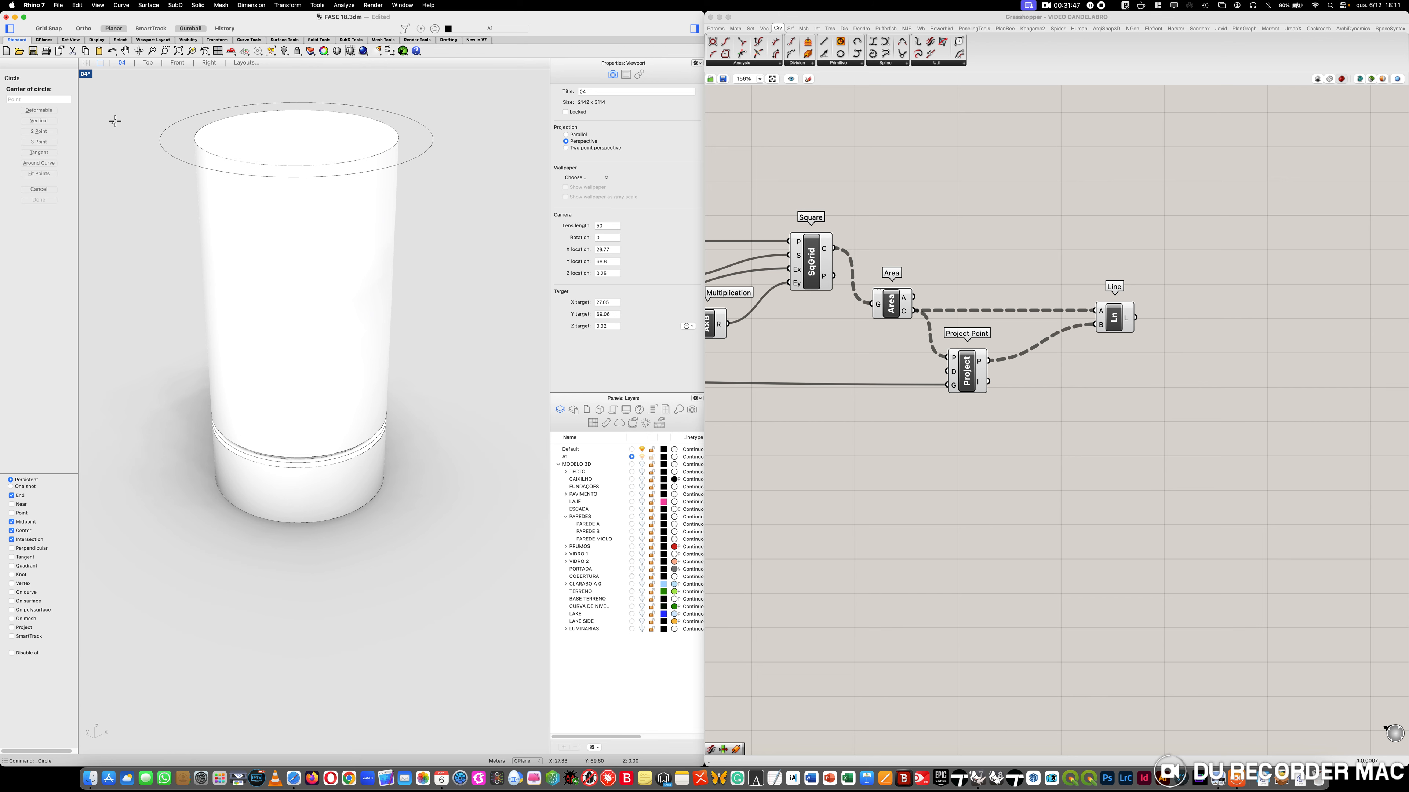
click(196, 128)
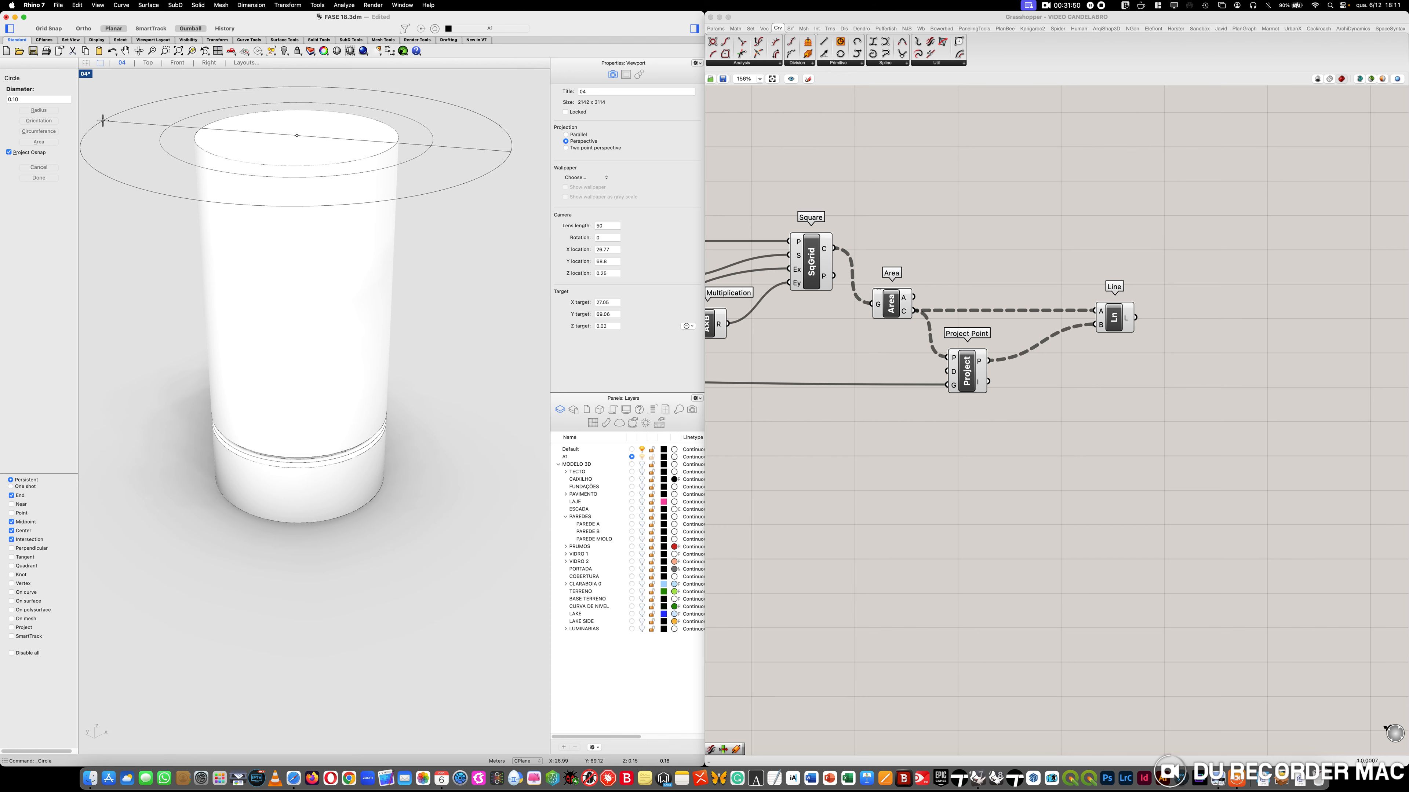
key(Return)
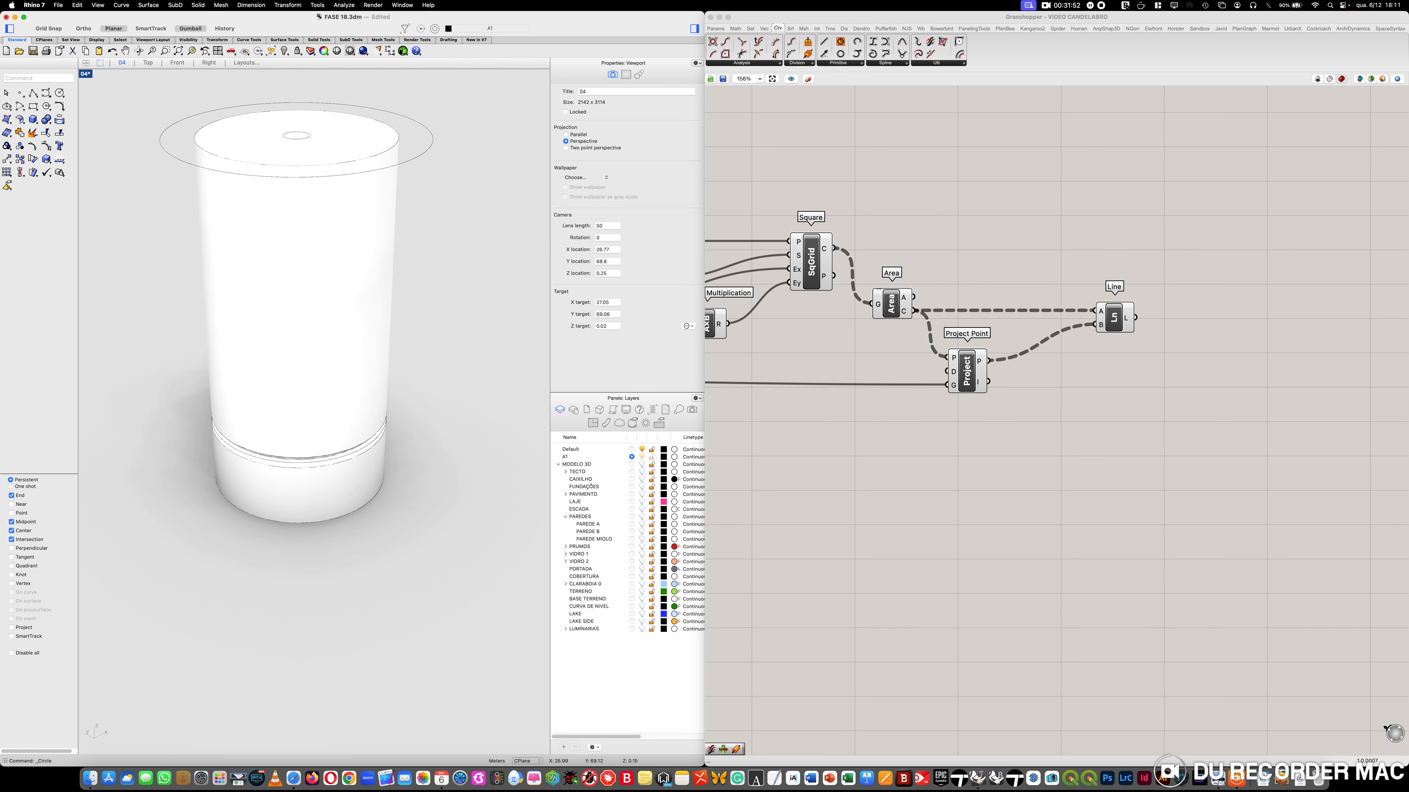
click(169, 161)
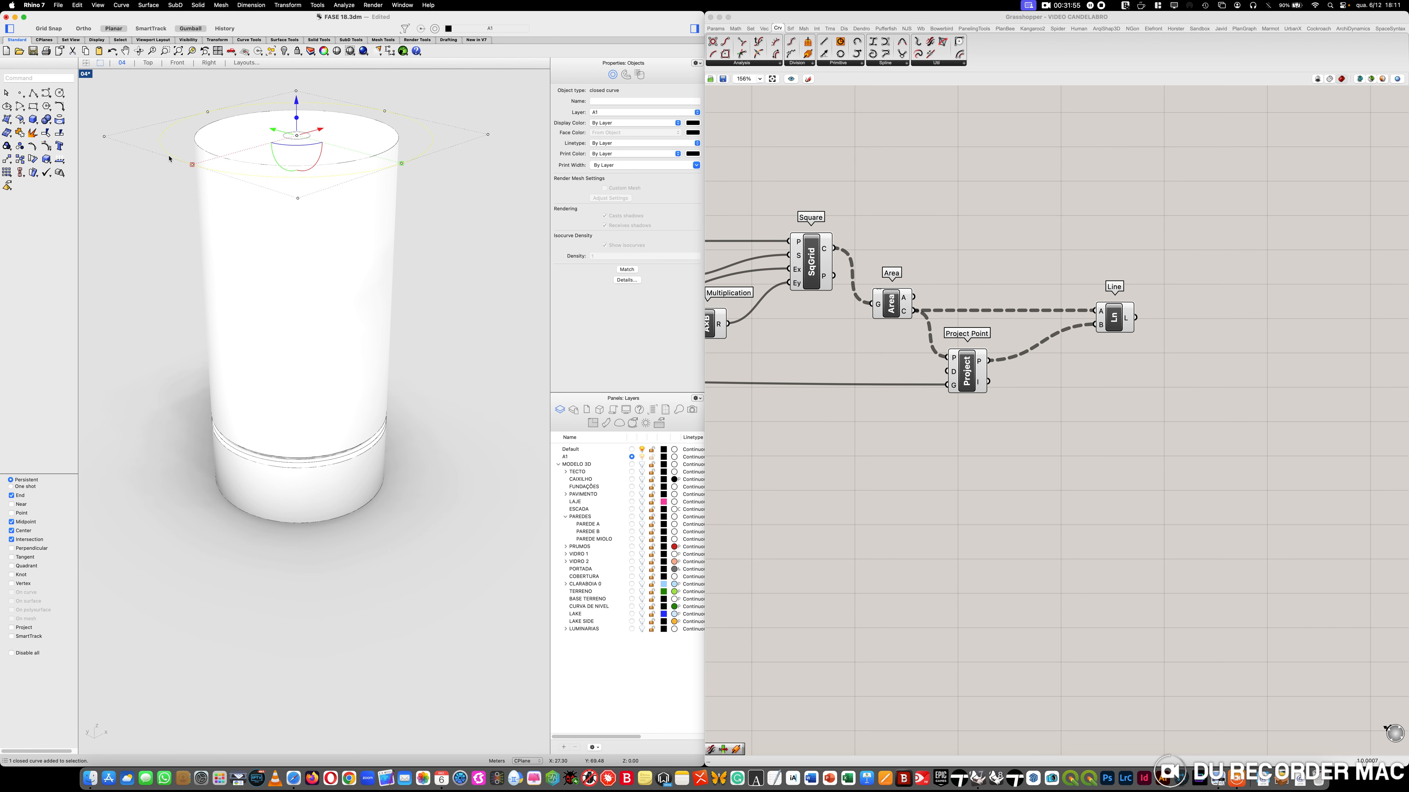
key(Delete)
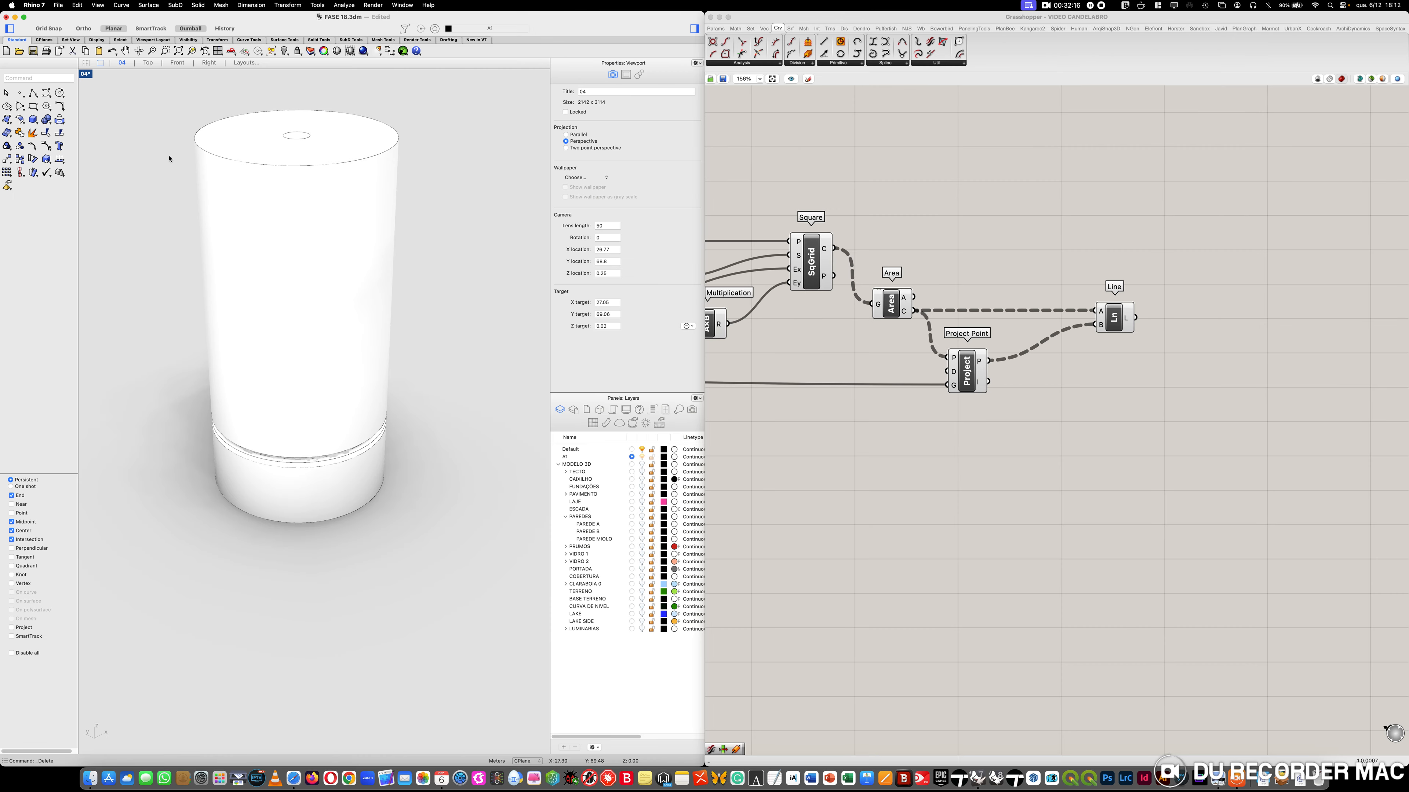
Extrude the small circle on the lamp's top face upward by 0.025 m as a solid with ExtrudeCrv
text(ExtrudeCrv)
key(Return)
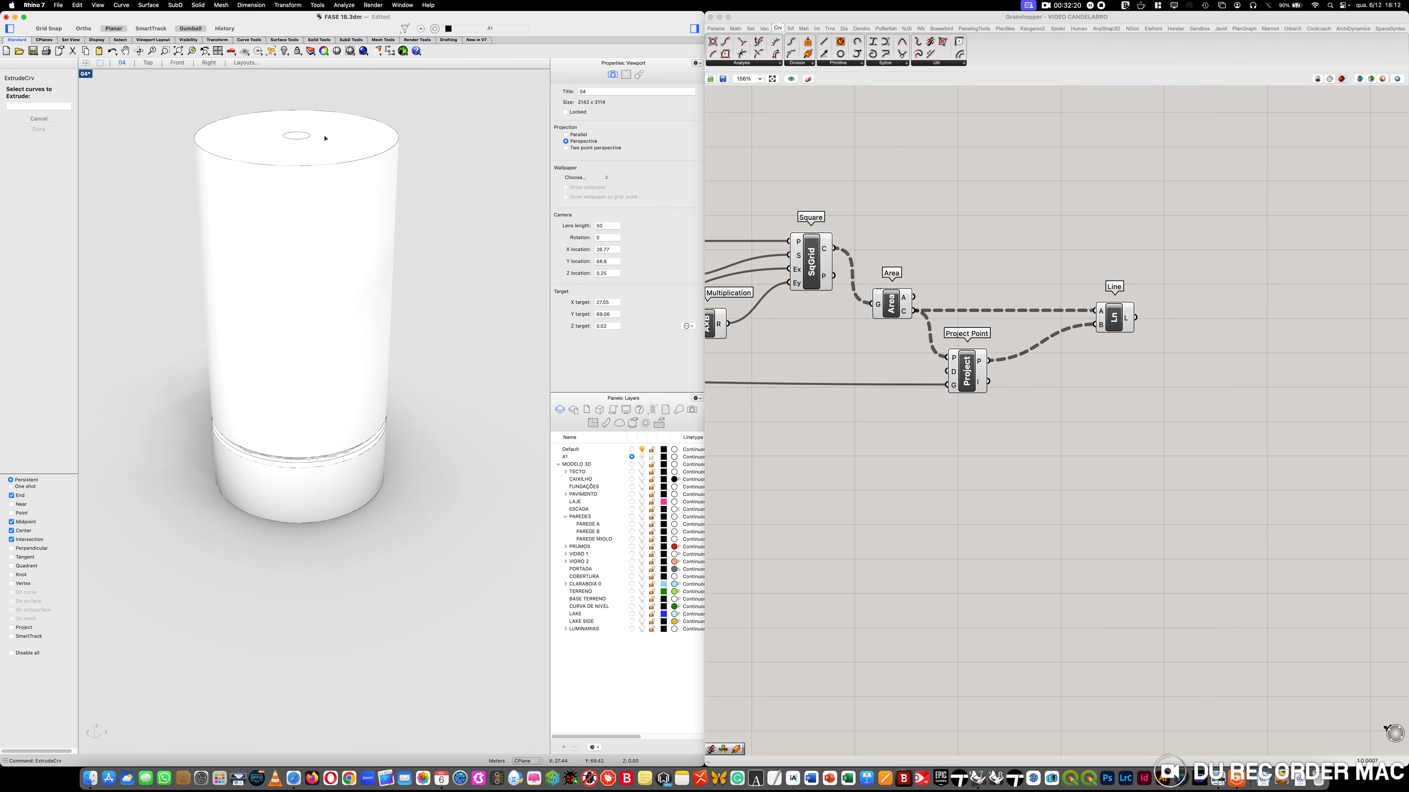
click(312, 142)
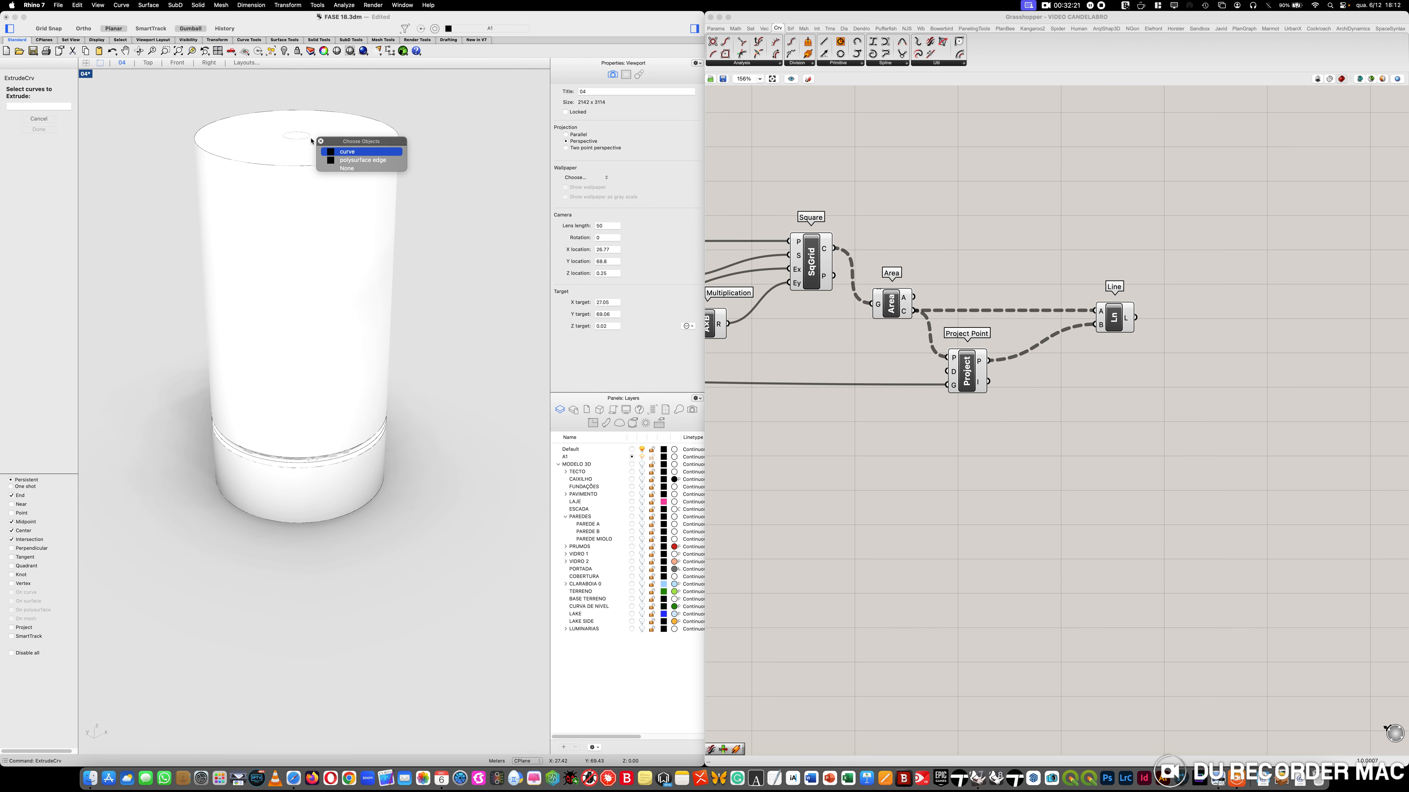
click(353, 151)
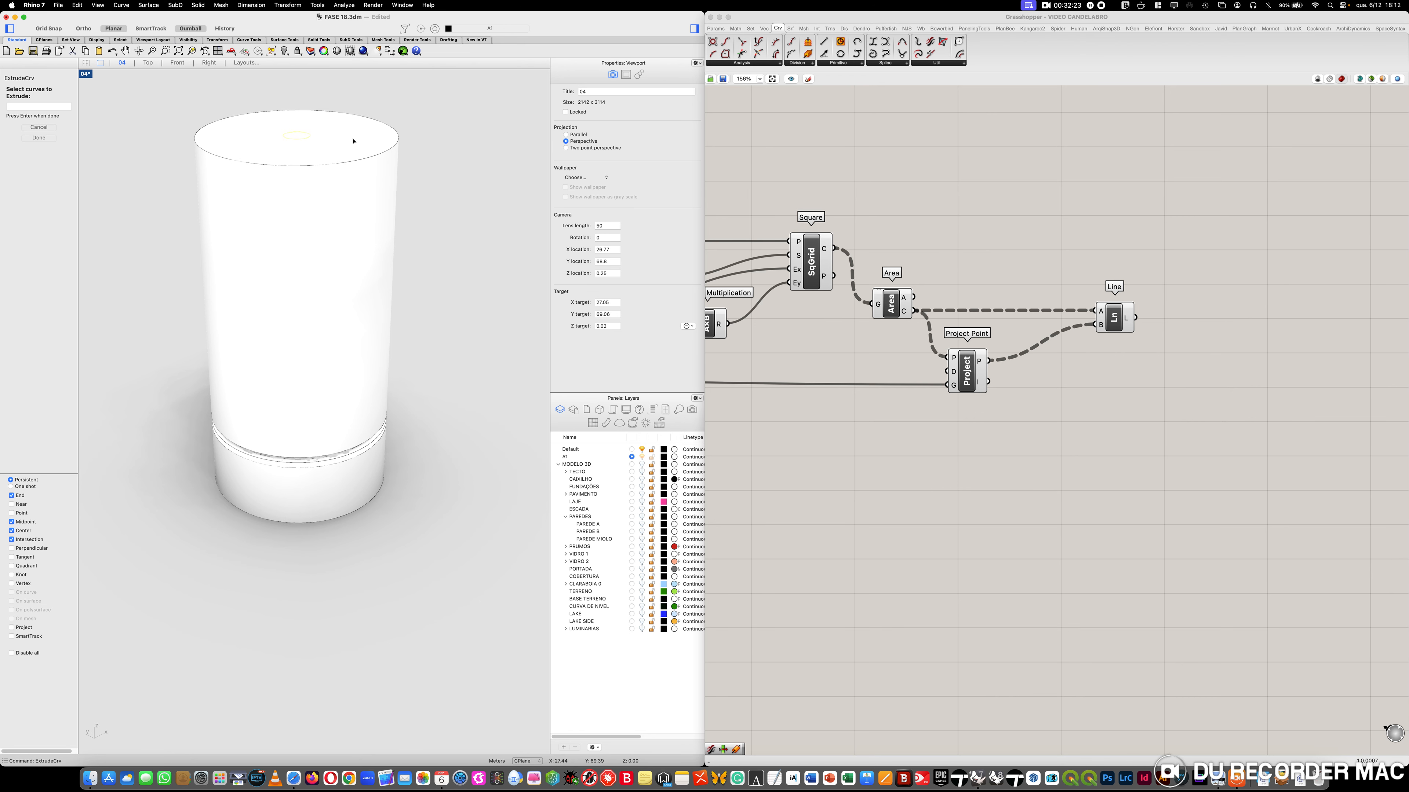
key(Return)
text(0.0)
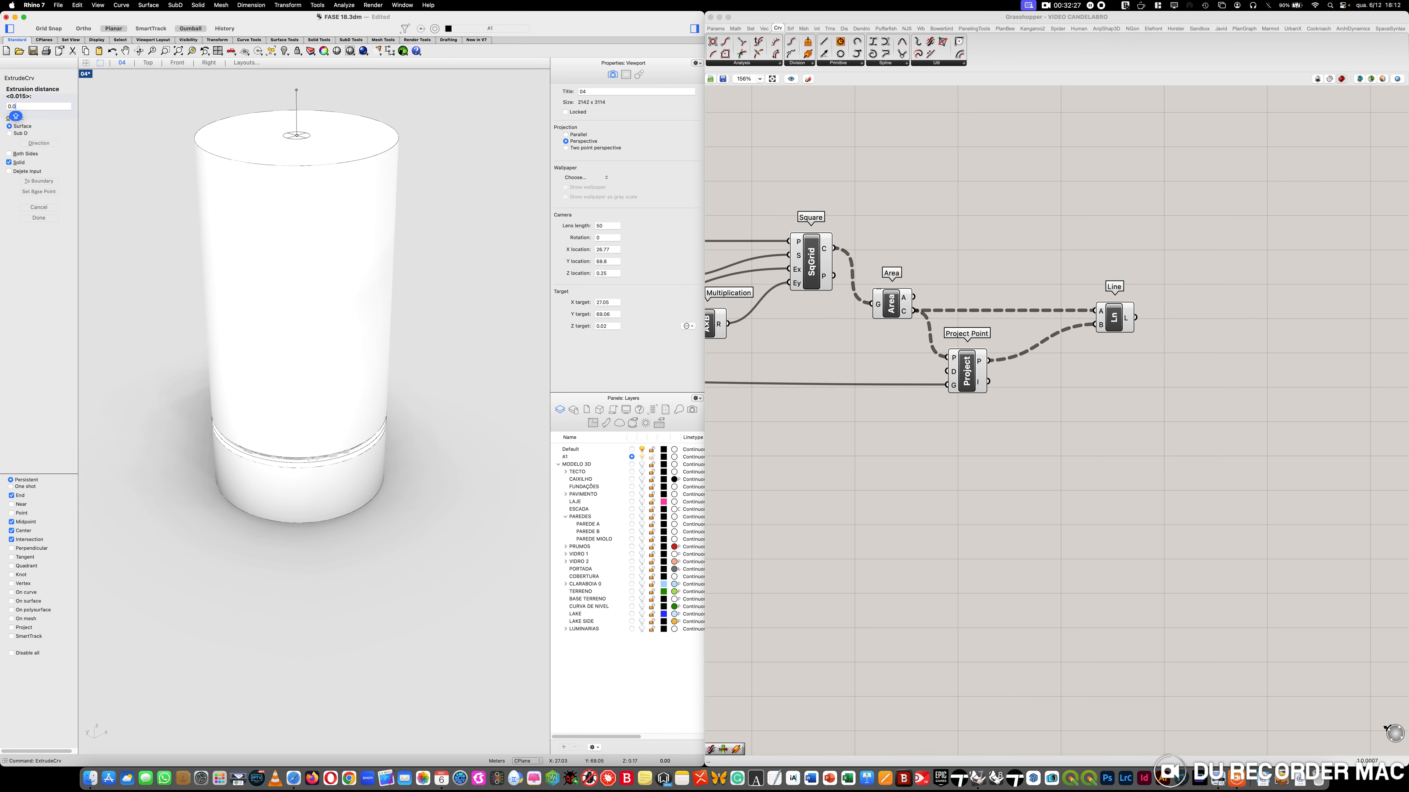
text(25)
key(Return)
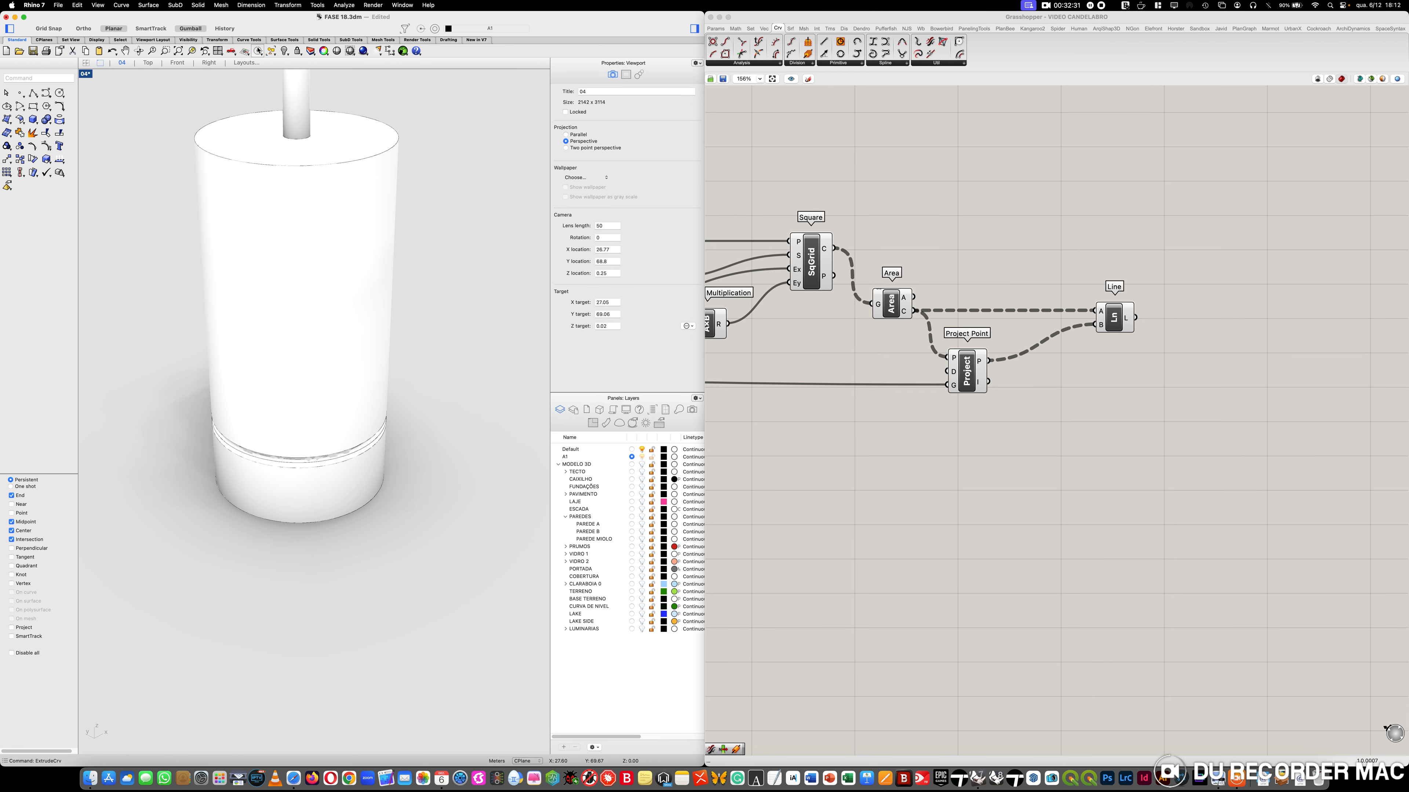
Place a point object at the center of the small top cylinder's upper face
click(126, 51)
drag(446, 383, 449, 513)
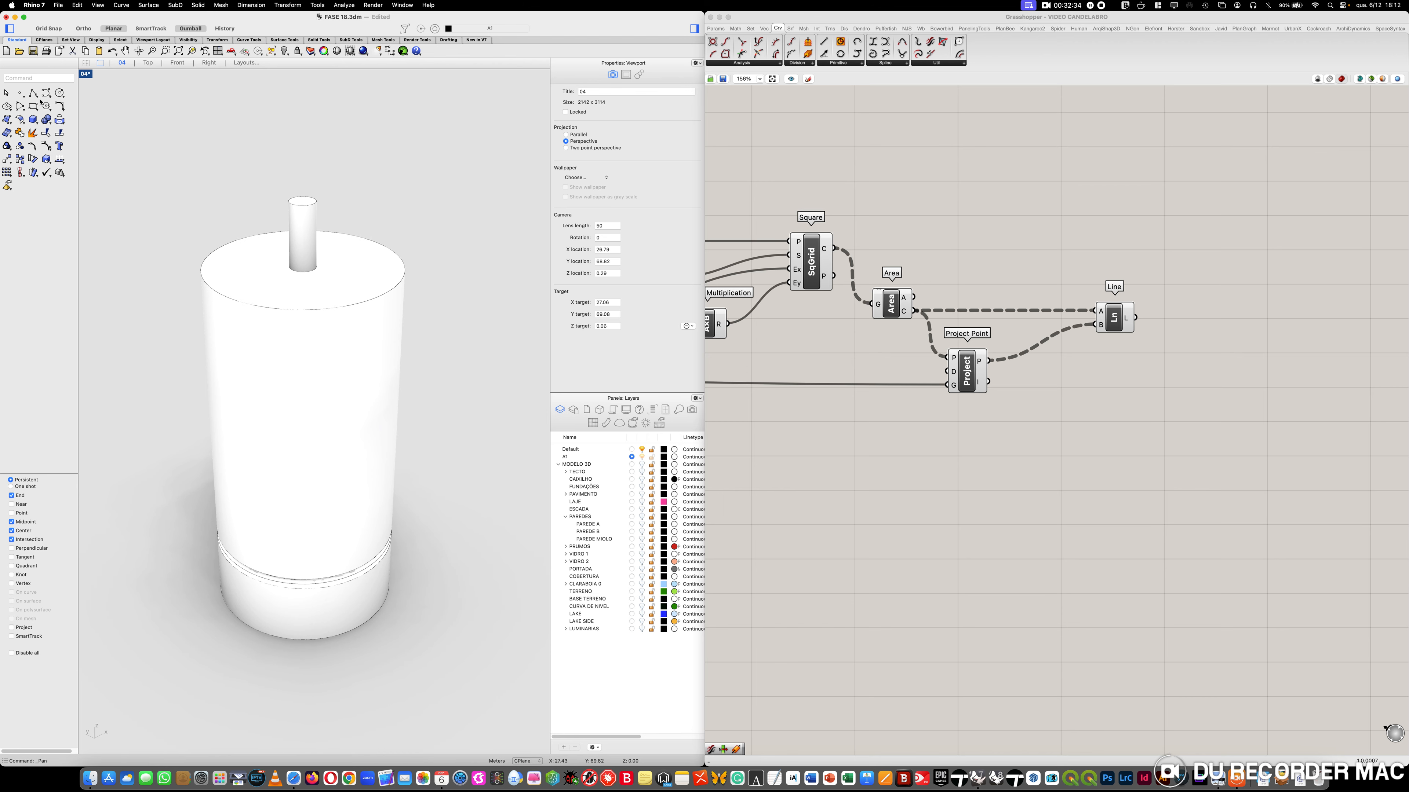
click(20, 93)
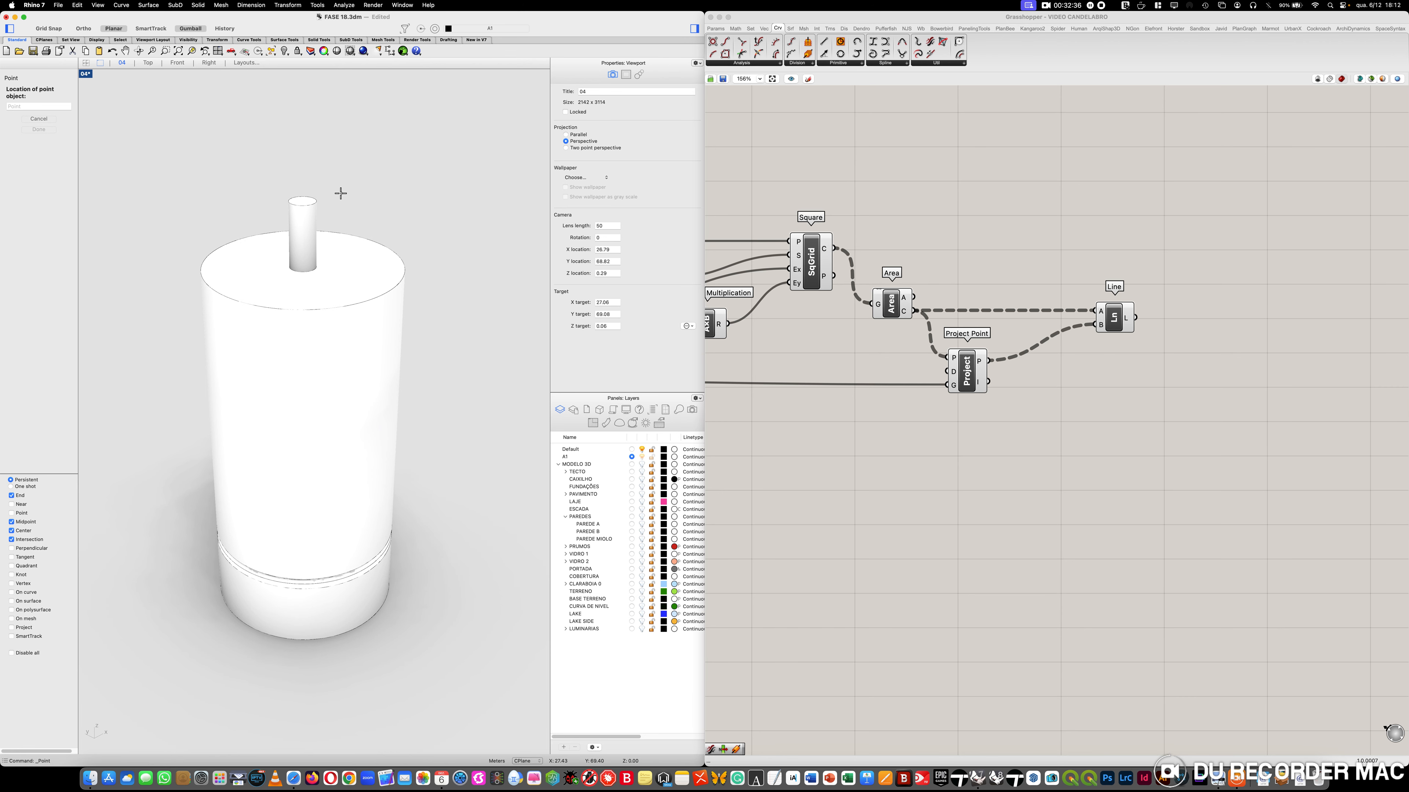
click(302, 200)
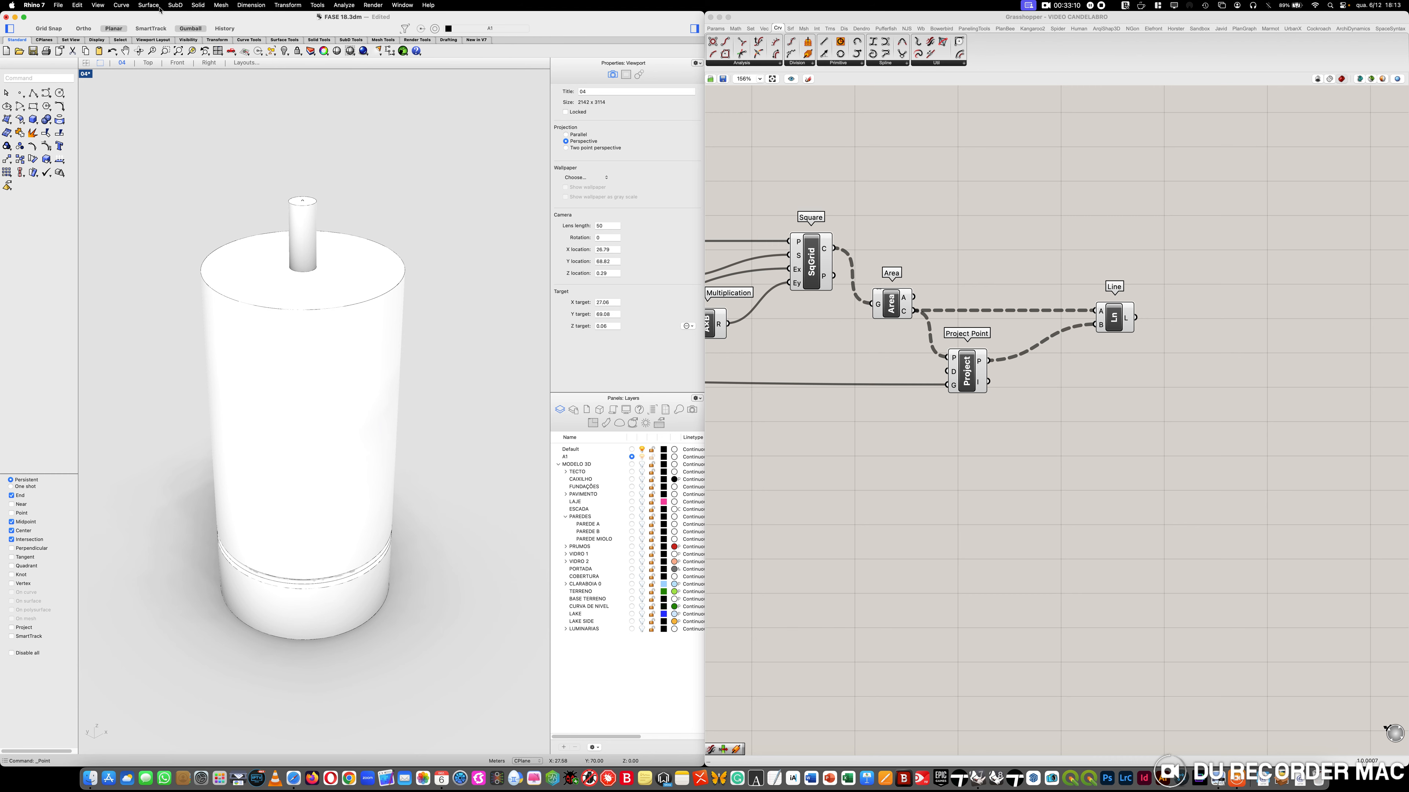
Join the outer lamp body and the small top cylinder into one solid with BooleanUnion
click(205, 5)
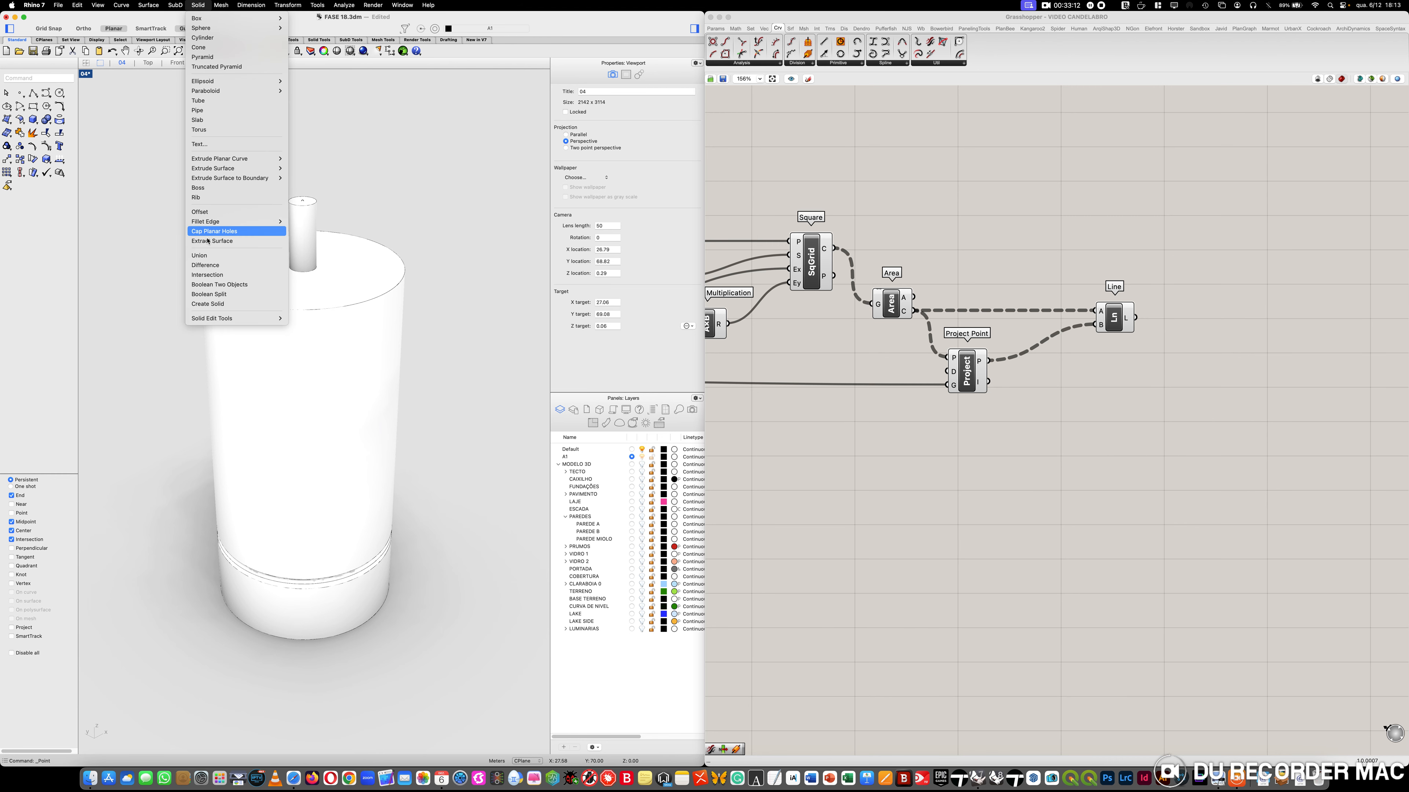
click(225, 255)
click(233, 279)
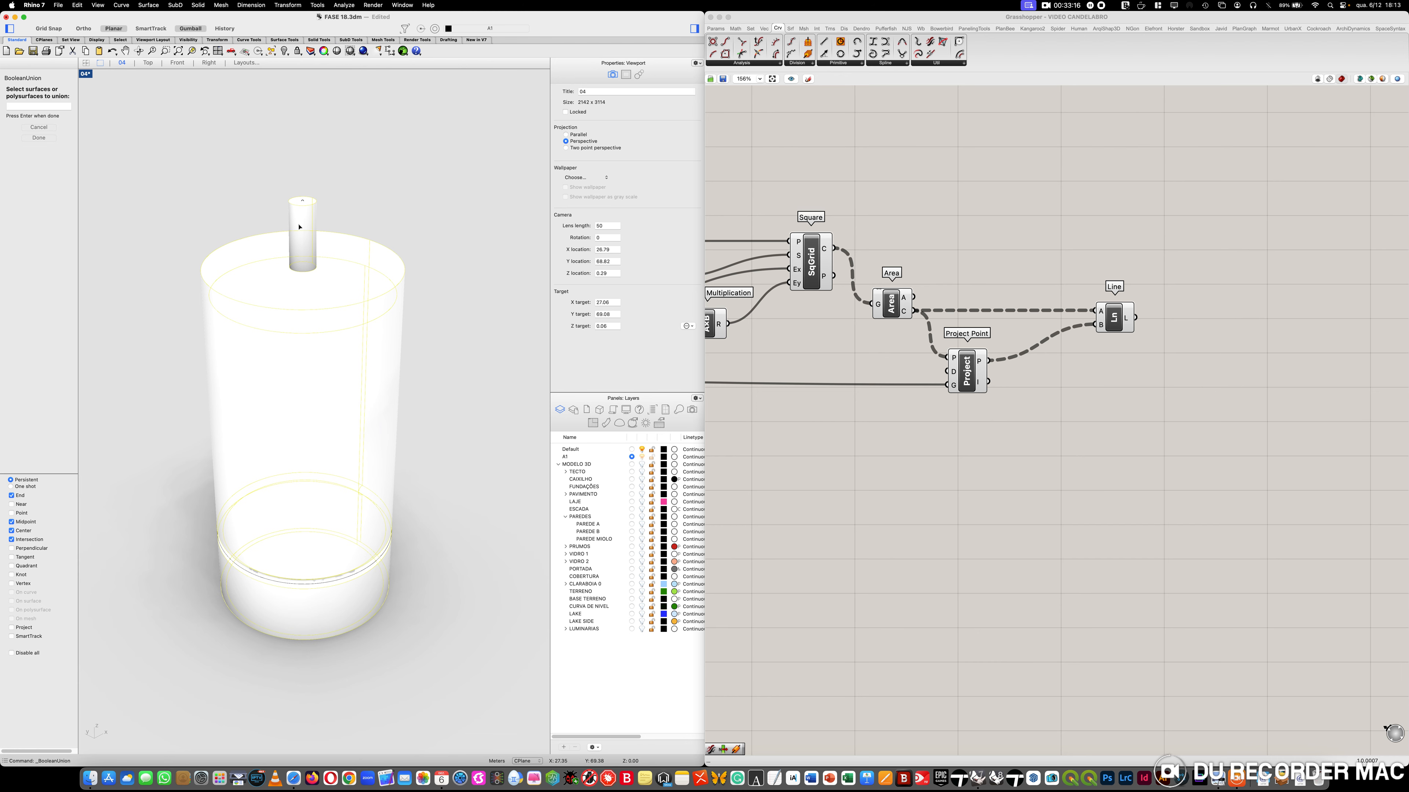
key(Return)
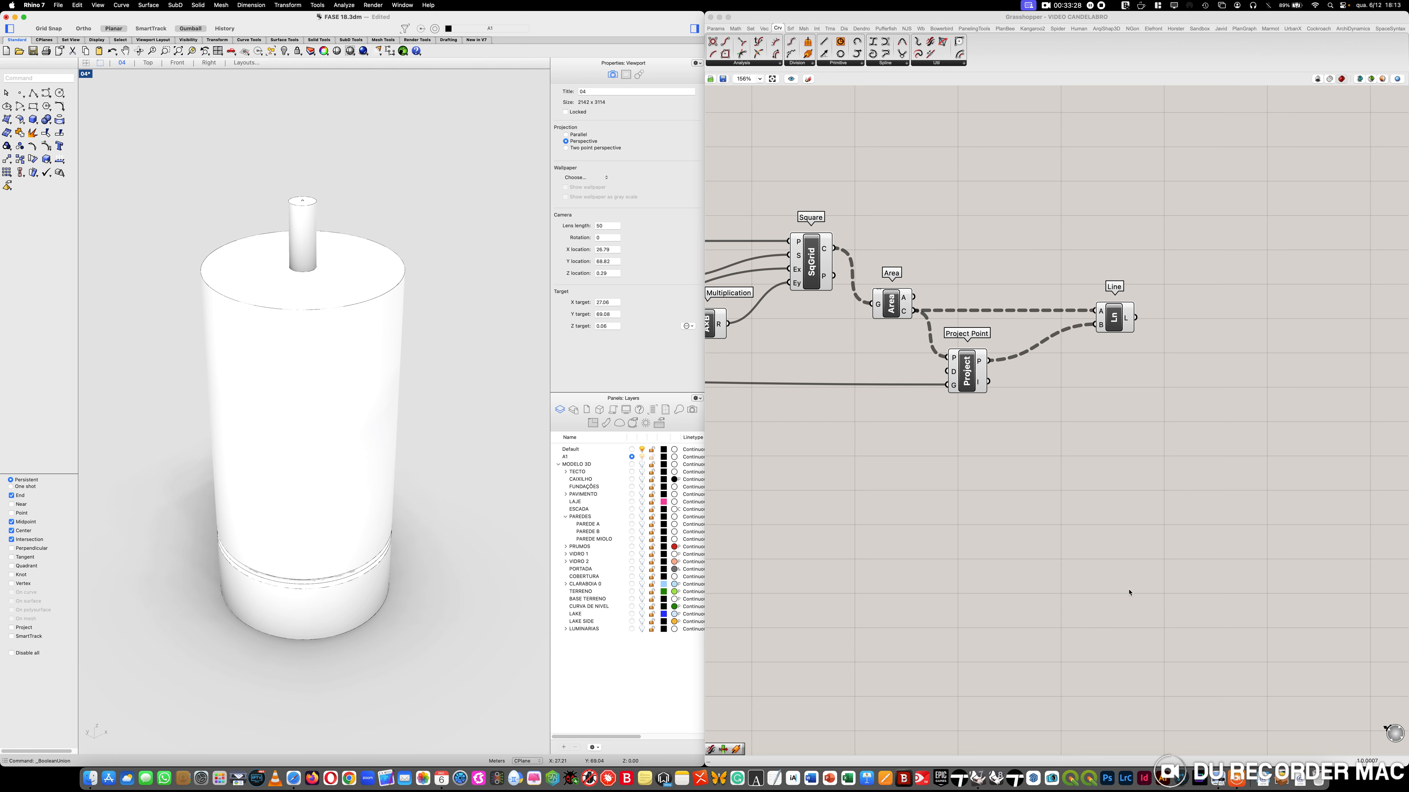
Add a Brep parameter below the Line component on the Grasshopper canvas and place a copy of it underneath
double_click(1096, 496)
text(BREP)
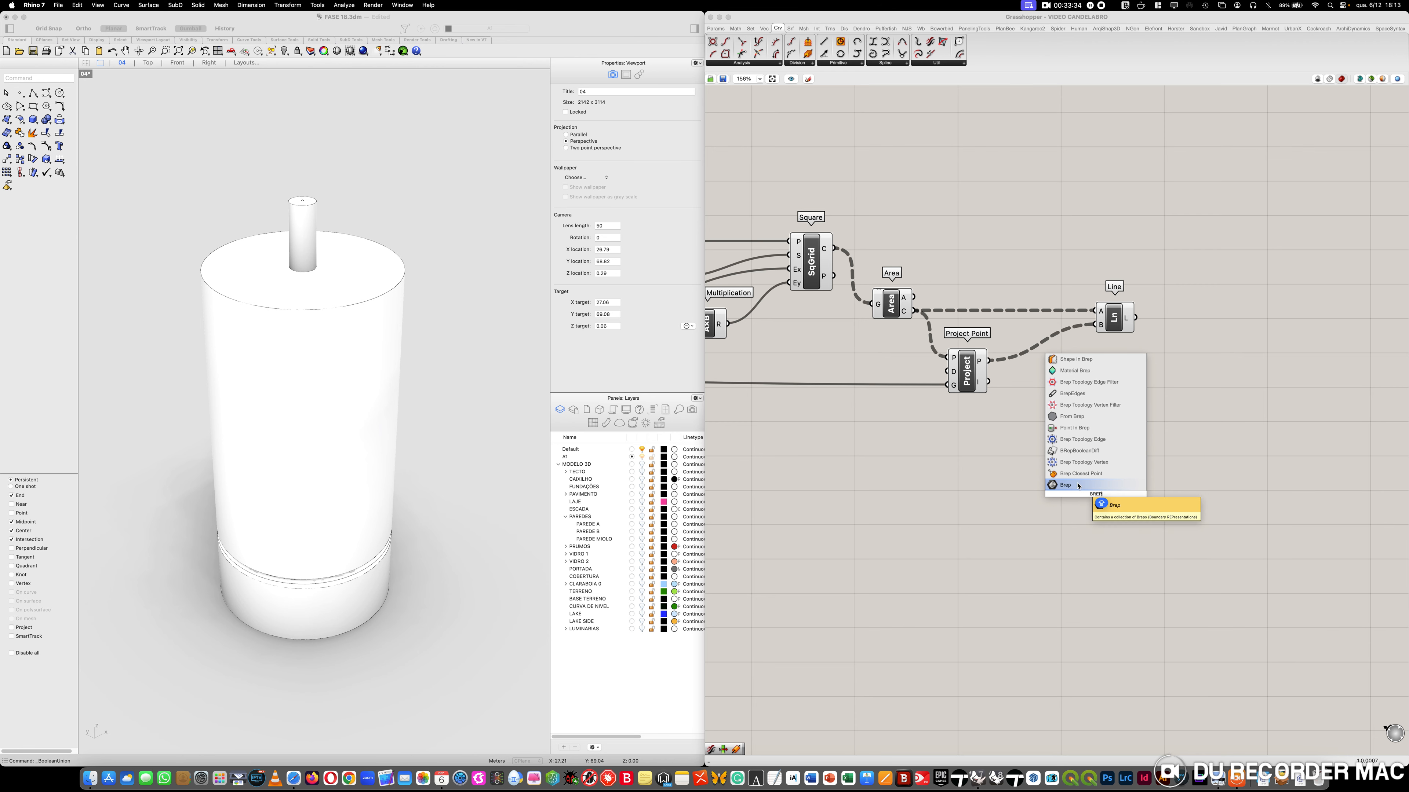
click(1091, 486)
click(1102, 495)
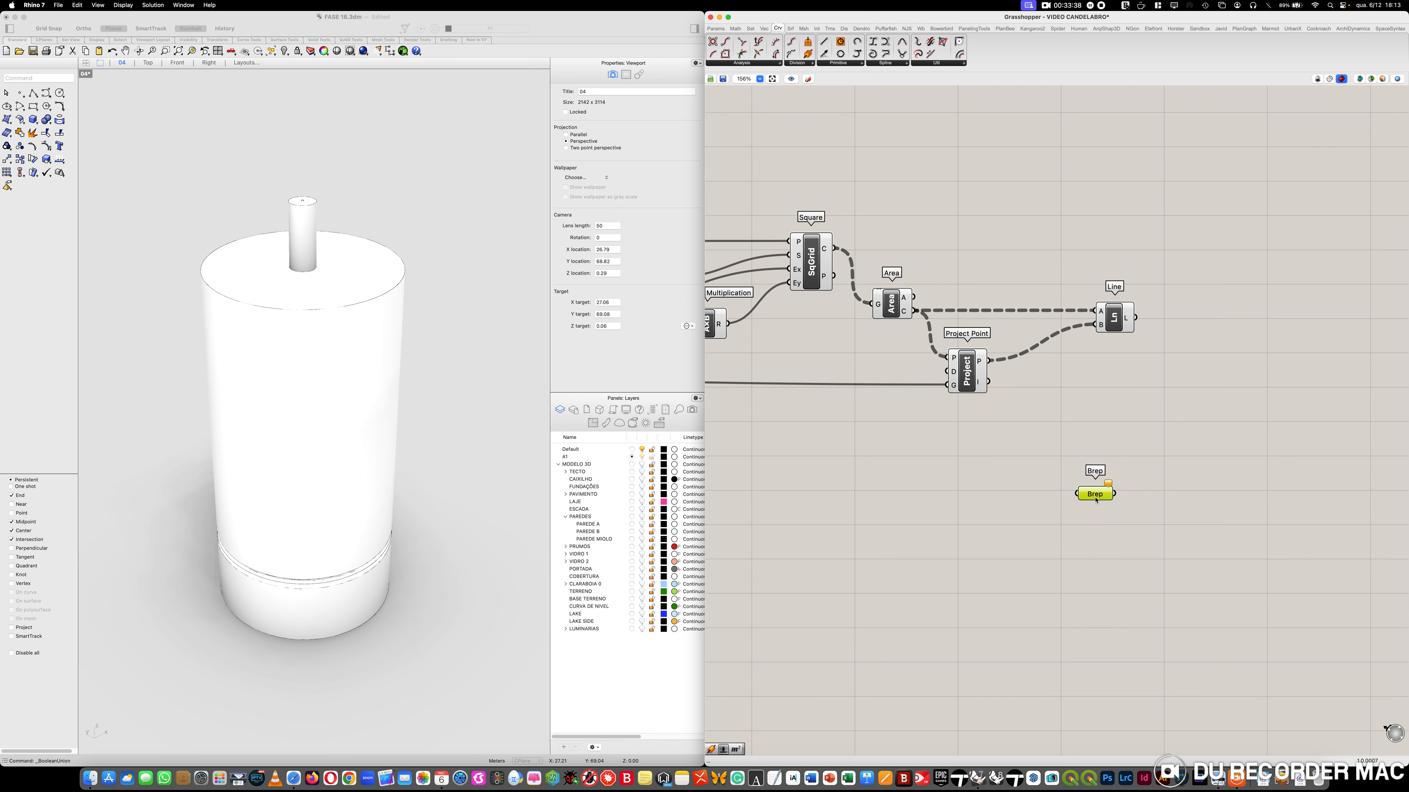
alt+drag(1096, 500, 1097, 577)
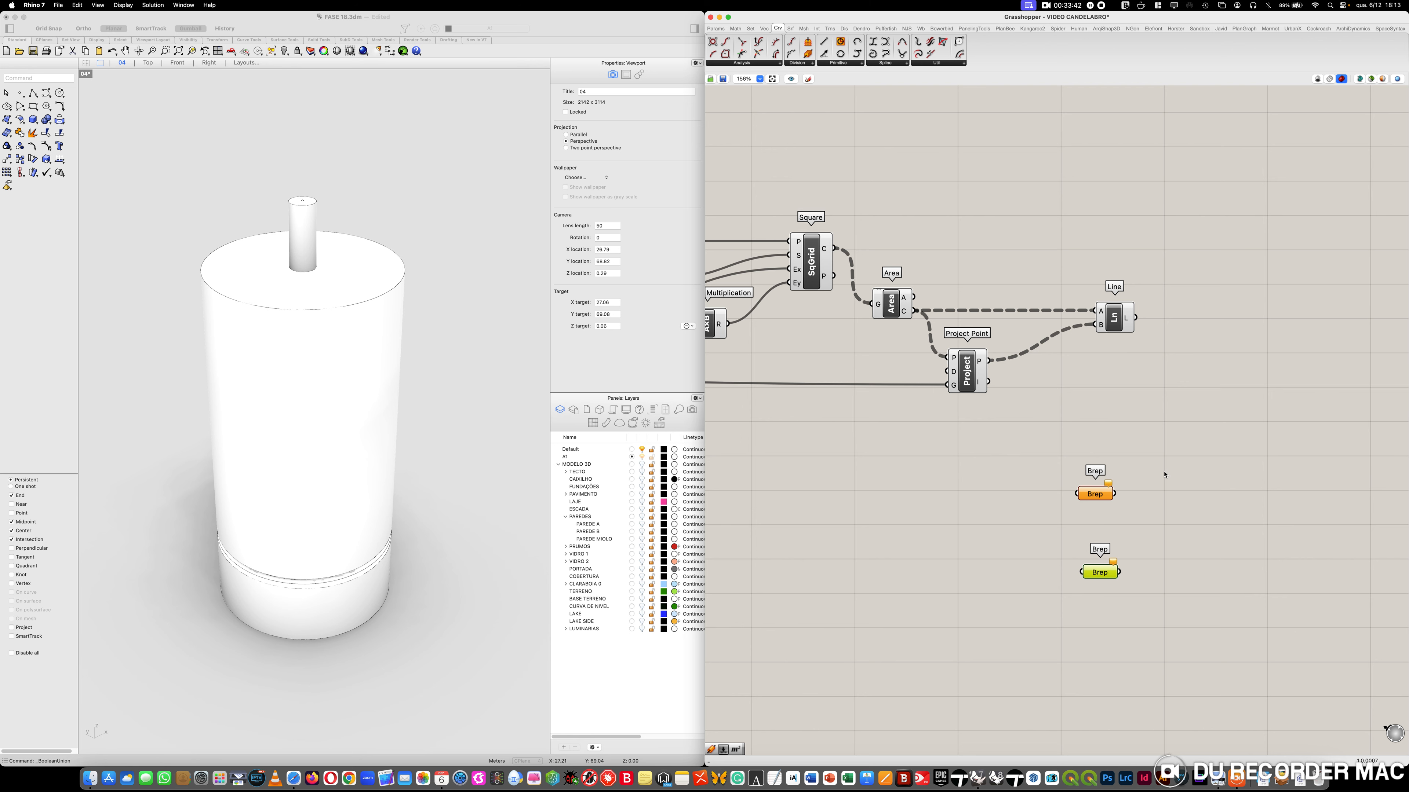
Add a Point parameter to the Grasshopper canvas directly above the two Brep parameters
double_click(1103, 432)
text(P)
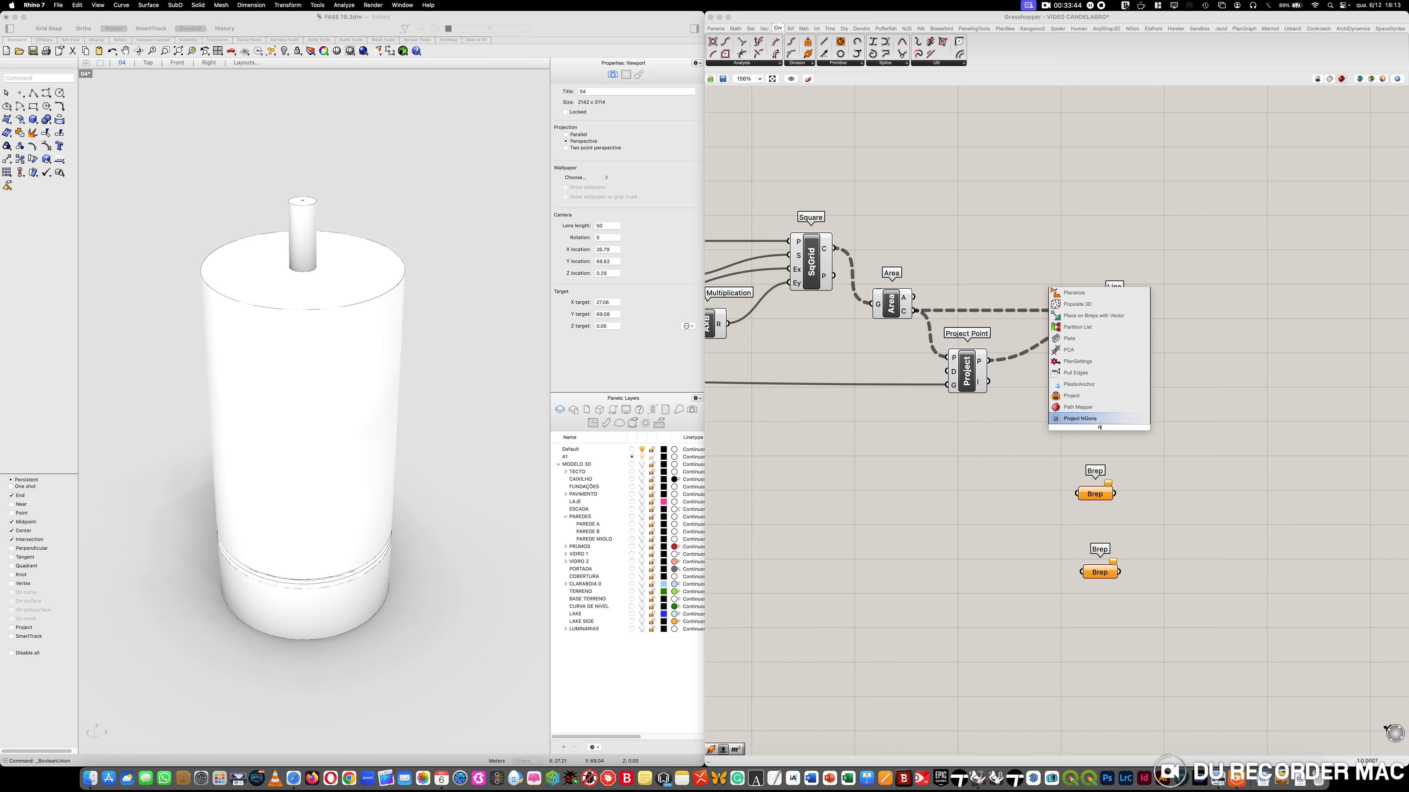
text(OINT)
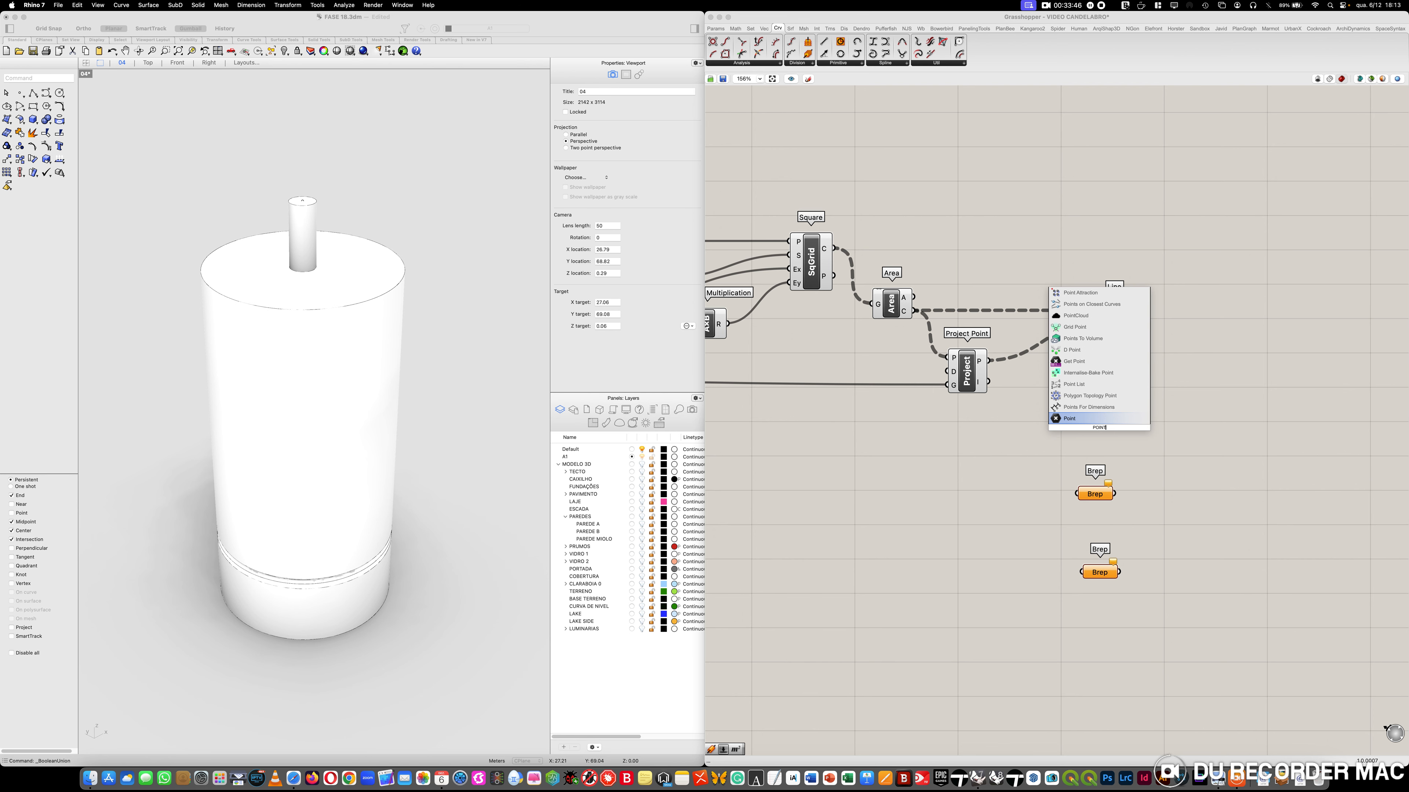
click(1079, 420)
drag(1100, 432, 1096, 444)
click(721, 29)
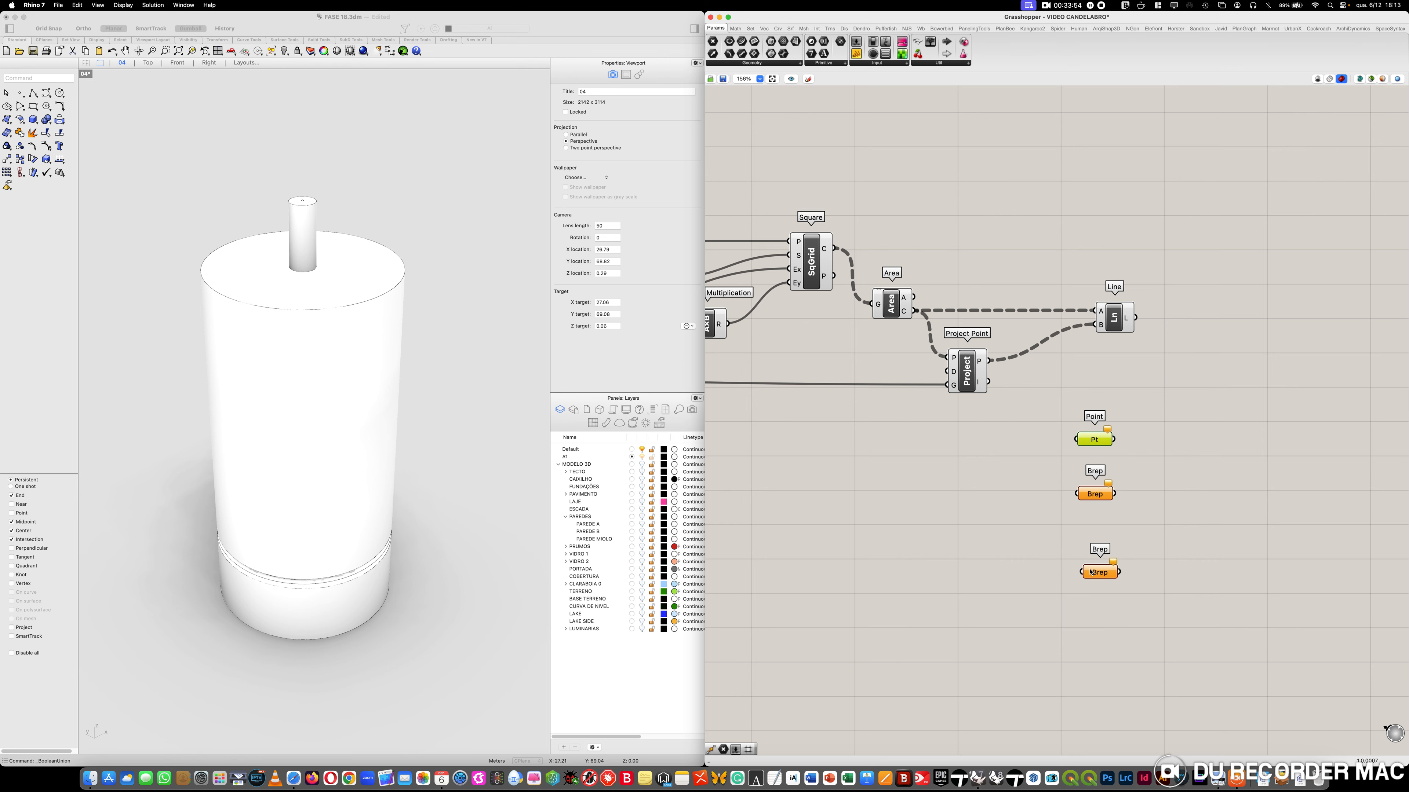
Set the Point parameter to reference the single point on top of the lamp's small cylinder
click(1108, 563)
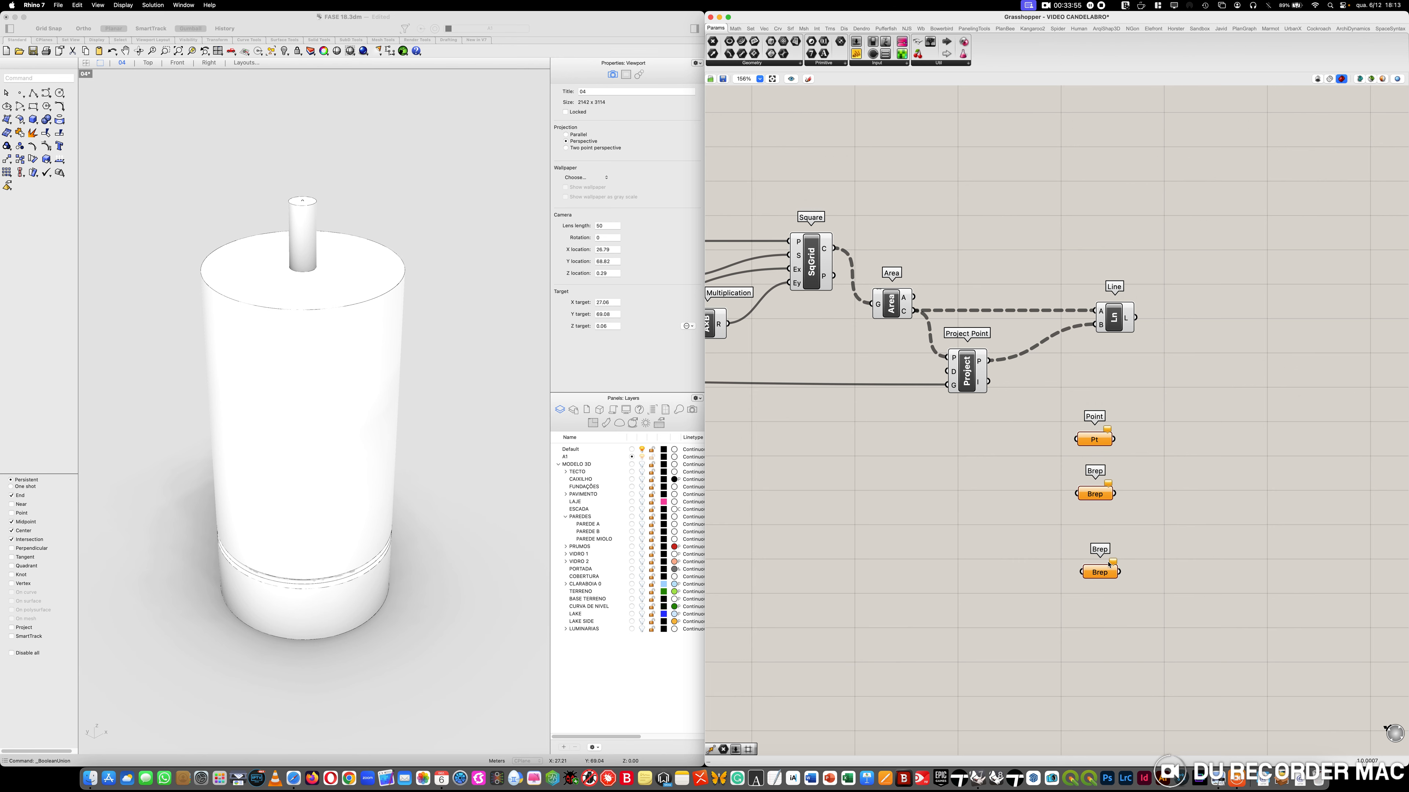
right_click(1097, 444)
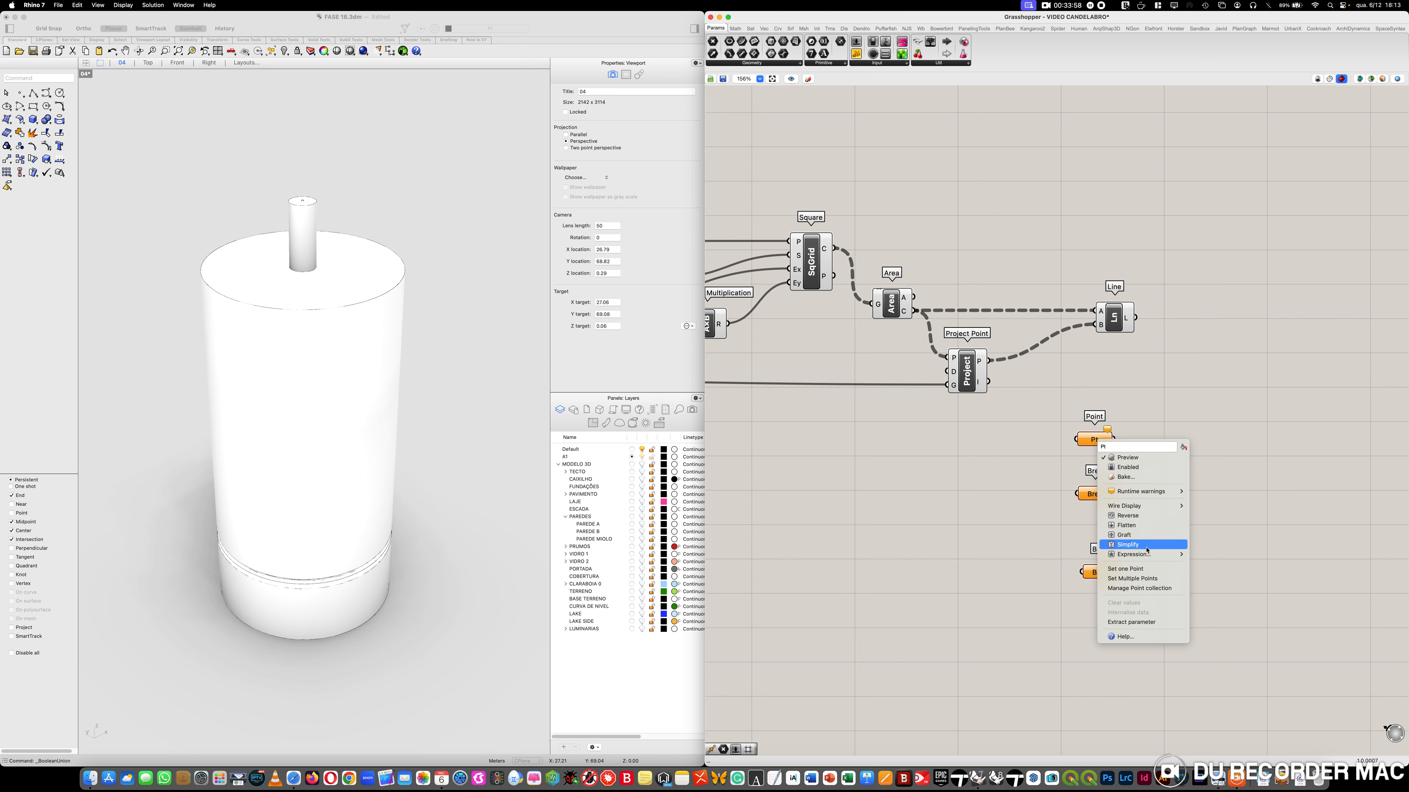
click(1150, 570)
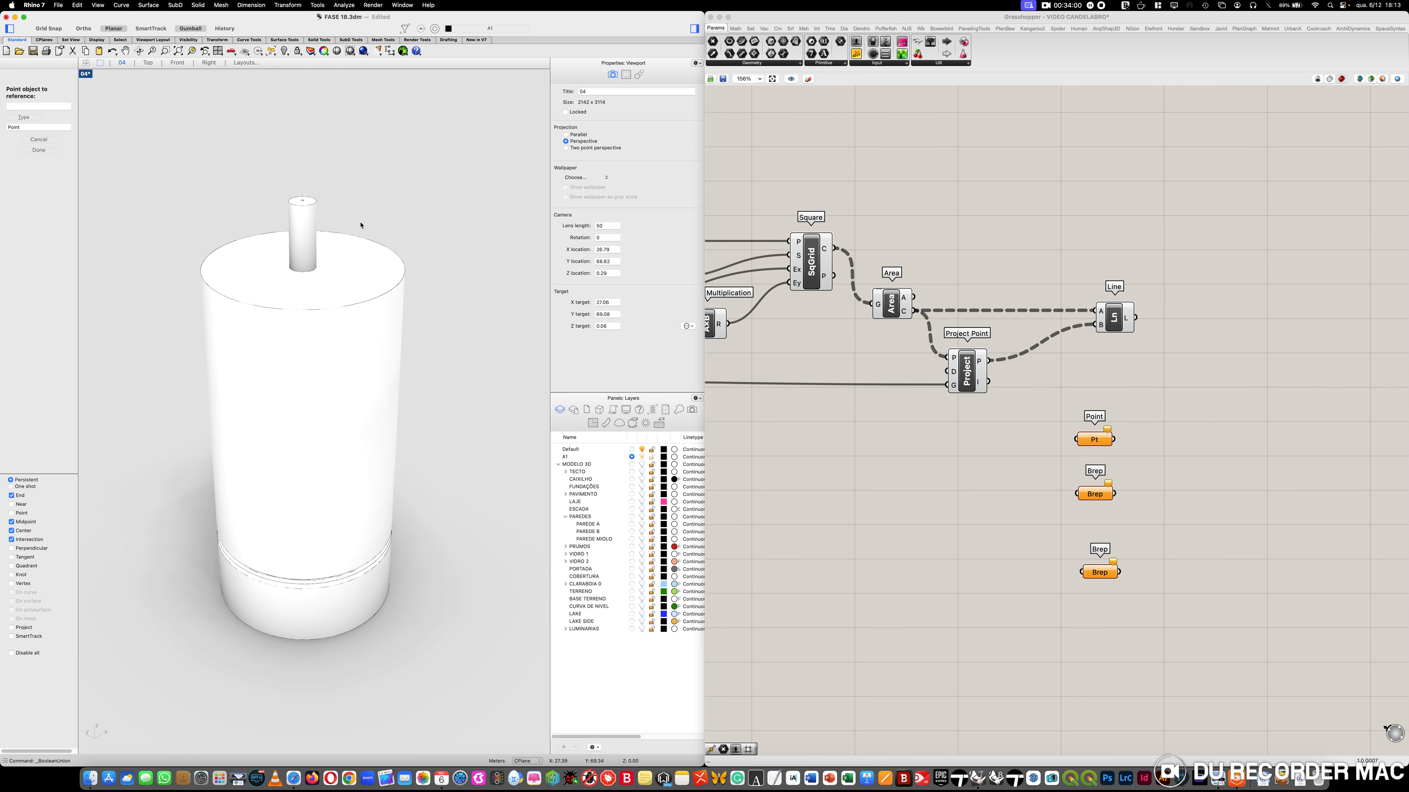
click(304, 203)
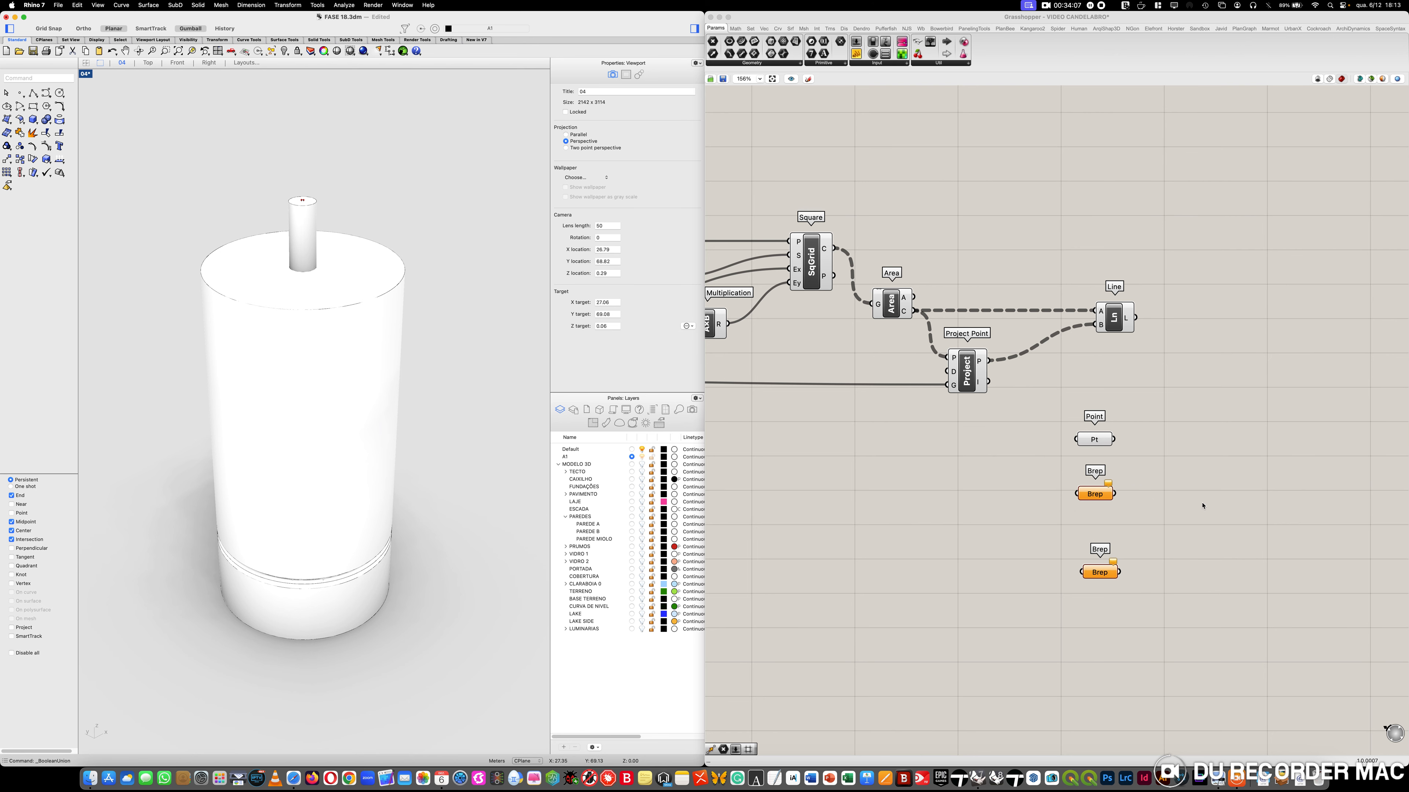
Set the upper Brep parameter to reference the united outer lamp solid as one Brep
click(1105, 493)
click(1102, 495)
right_click(1102, 495)
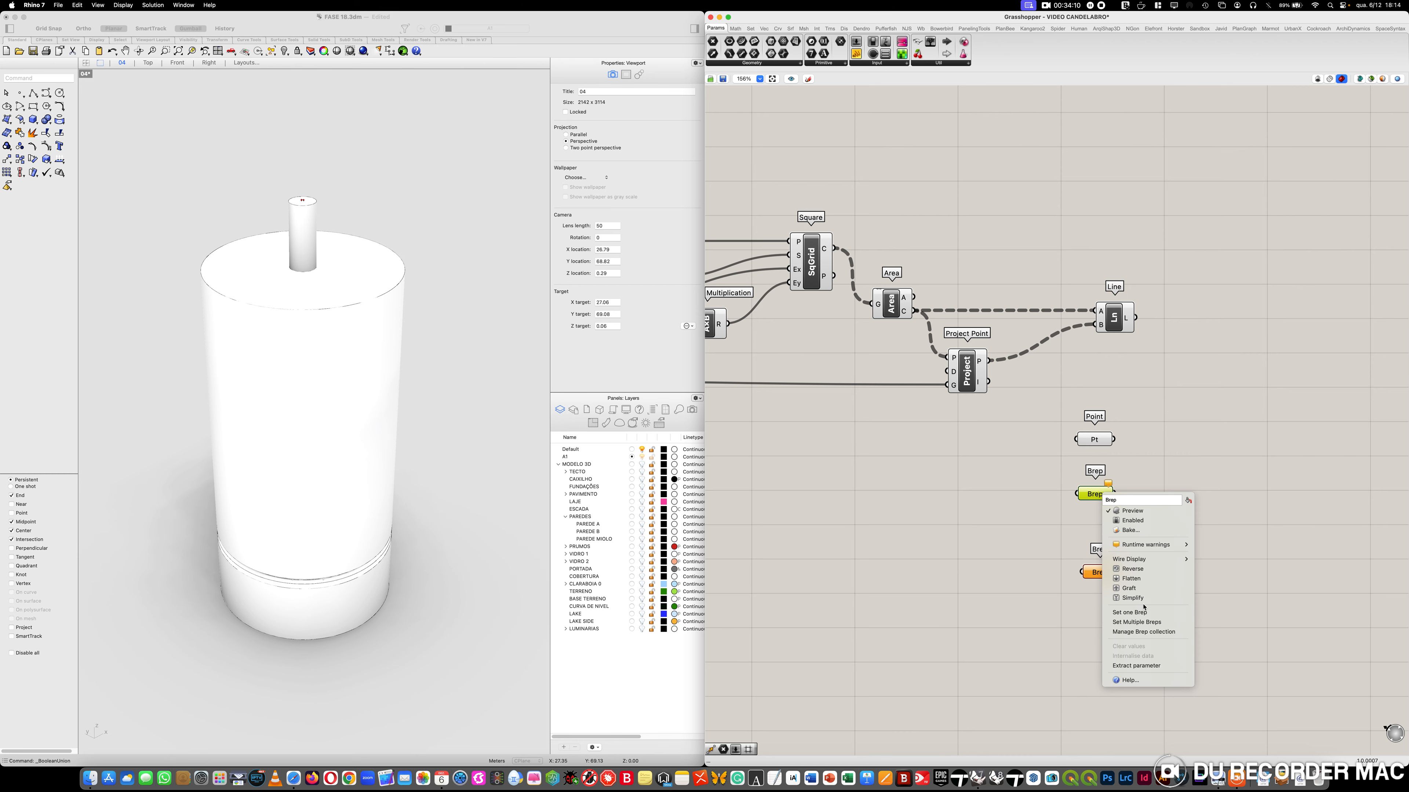
click(1129, 612)
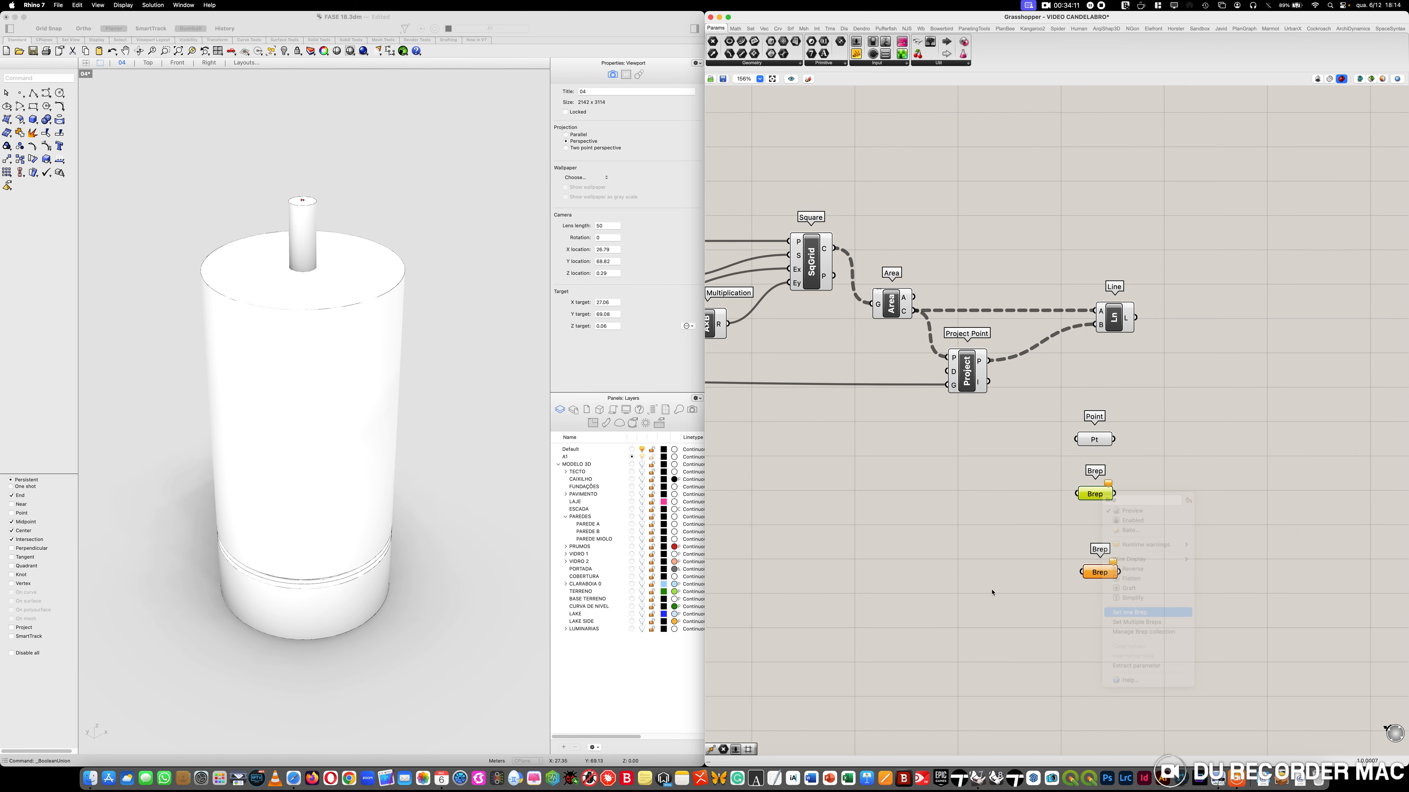
click(385, 320)
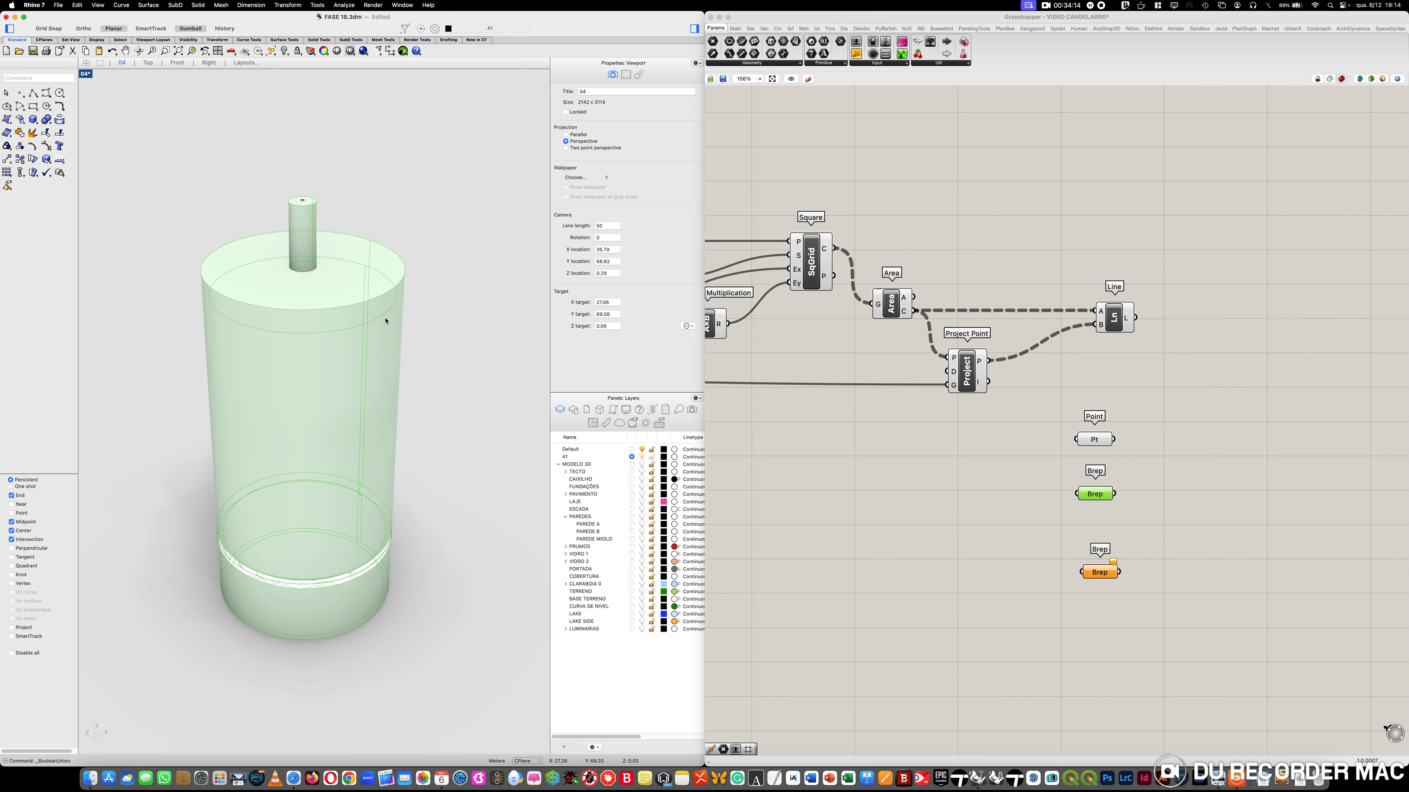
click(941, 656)
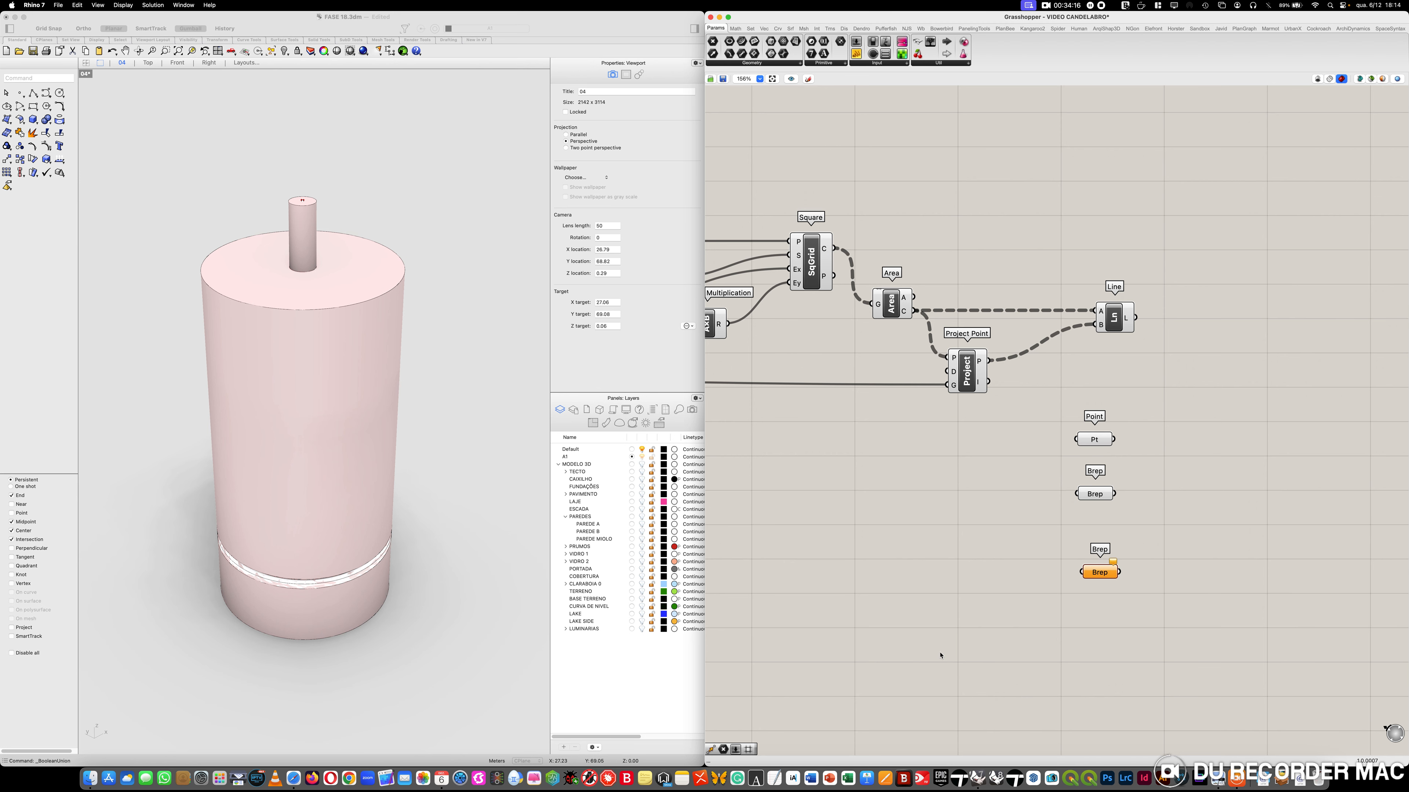
click(642, 459)
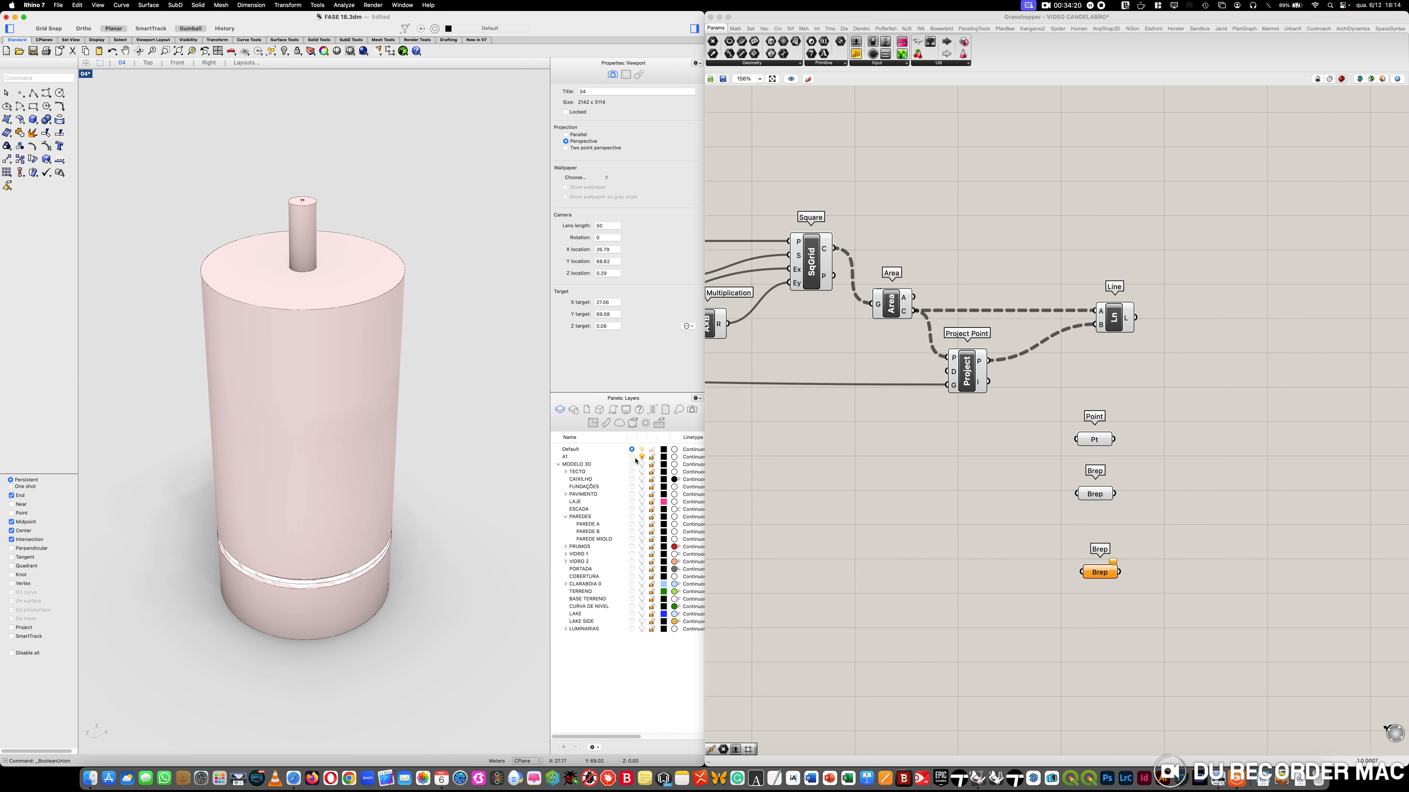
click(632, 457)
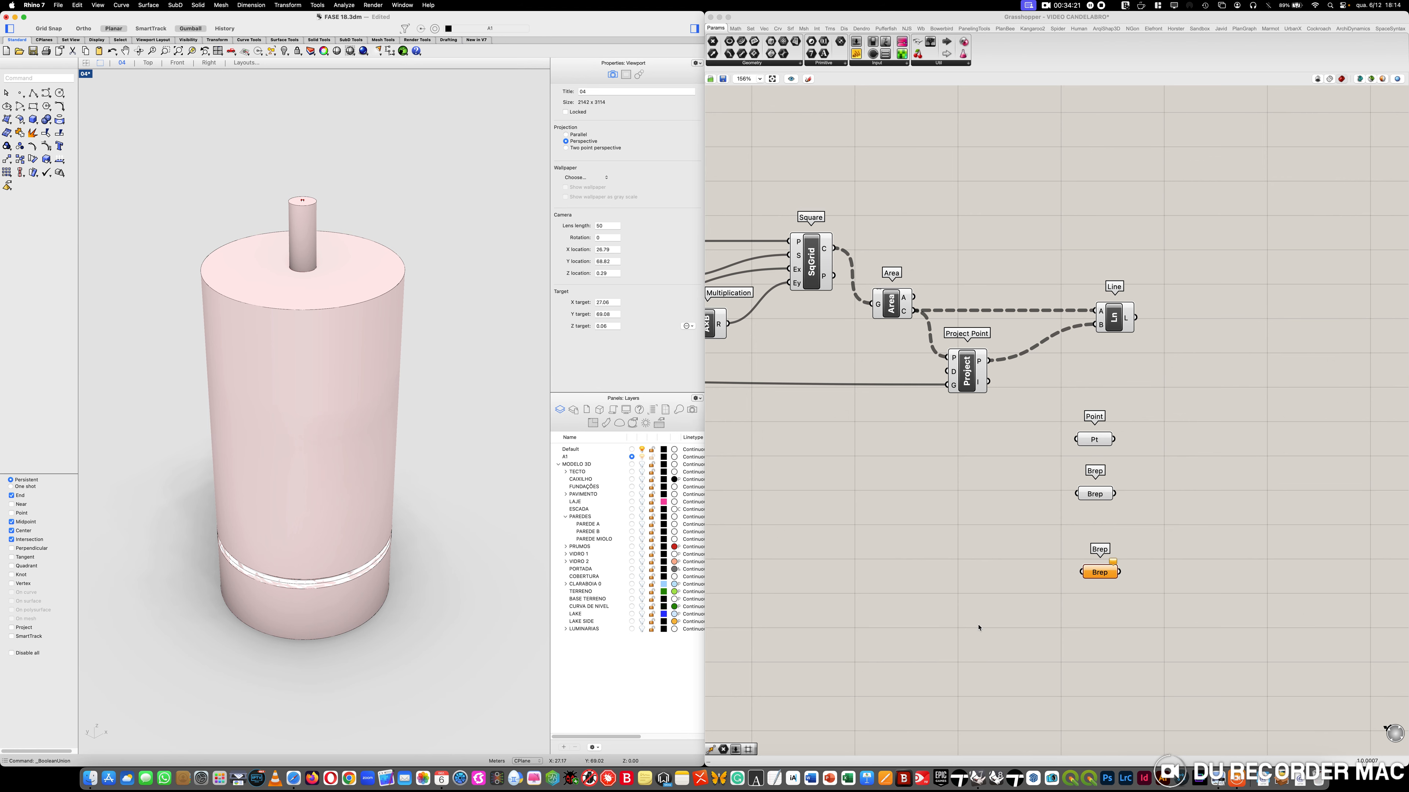
Switch the viewport to Wireframe display and set the lower Brep parameter to reference the inner solid near the lamp's base as one Brep
right_click(1101, 575)
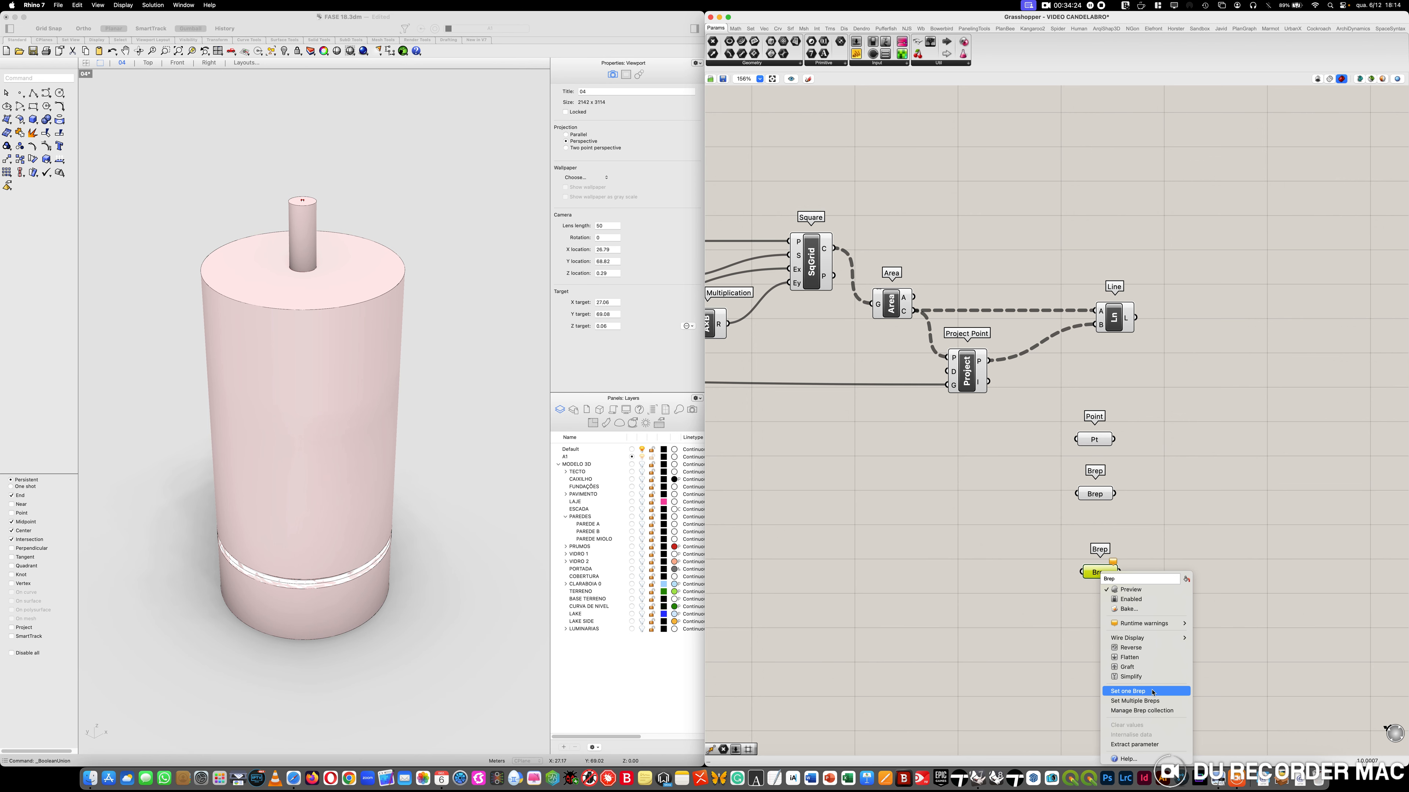
click(1152, 692)
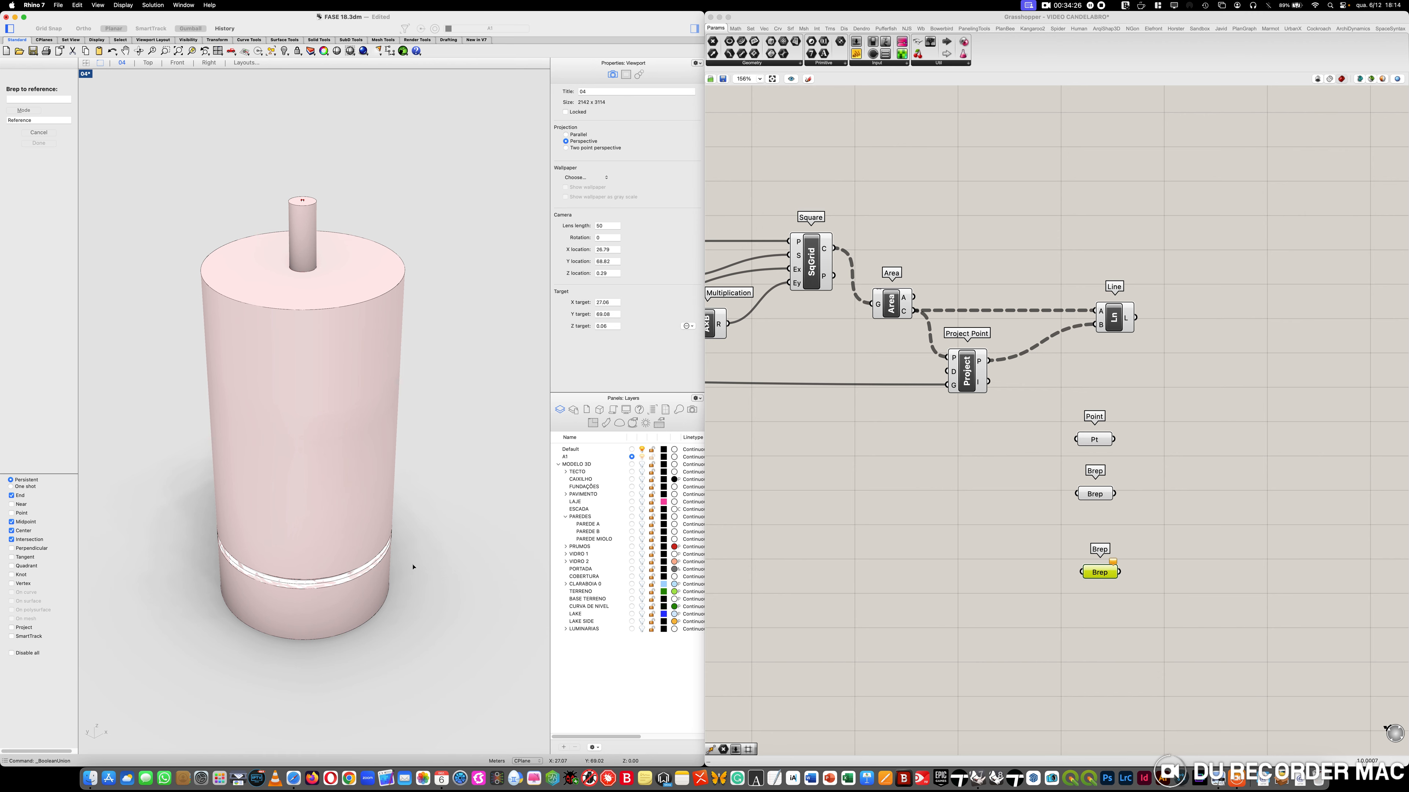
click(87, 75)
click(139, 318)
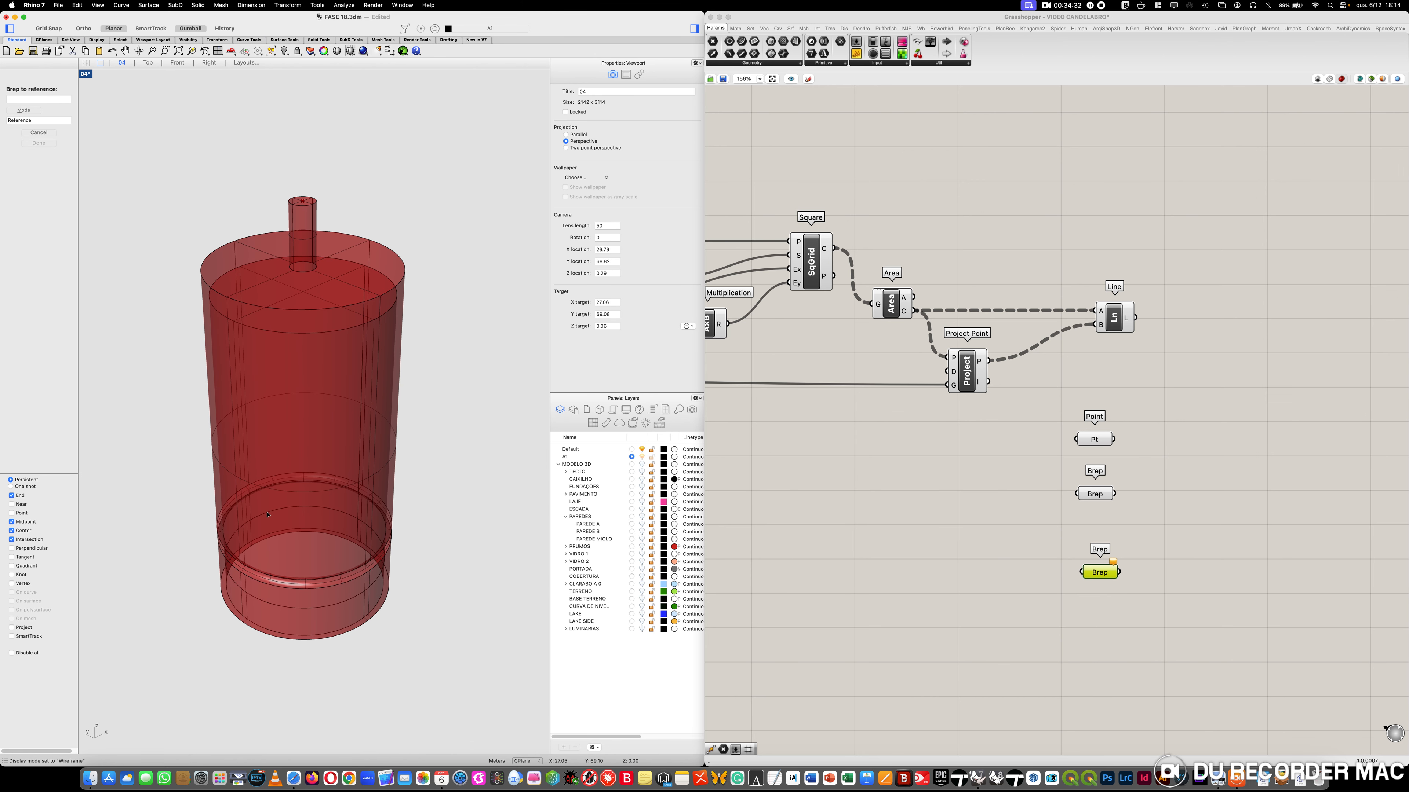
click(267, 516)
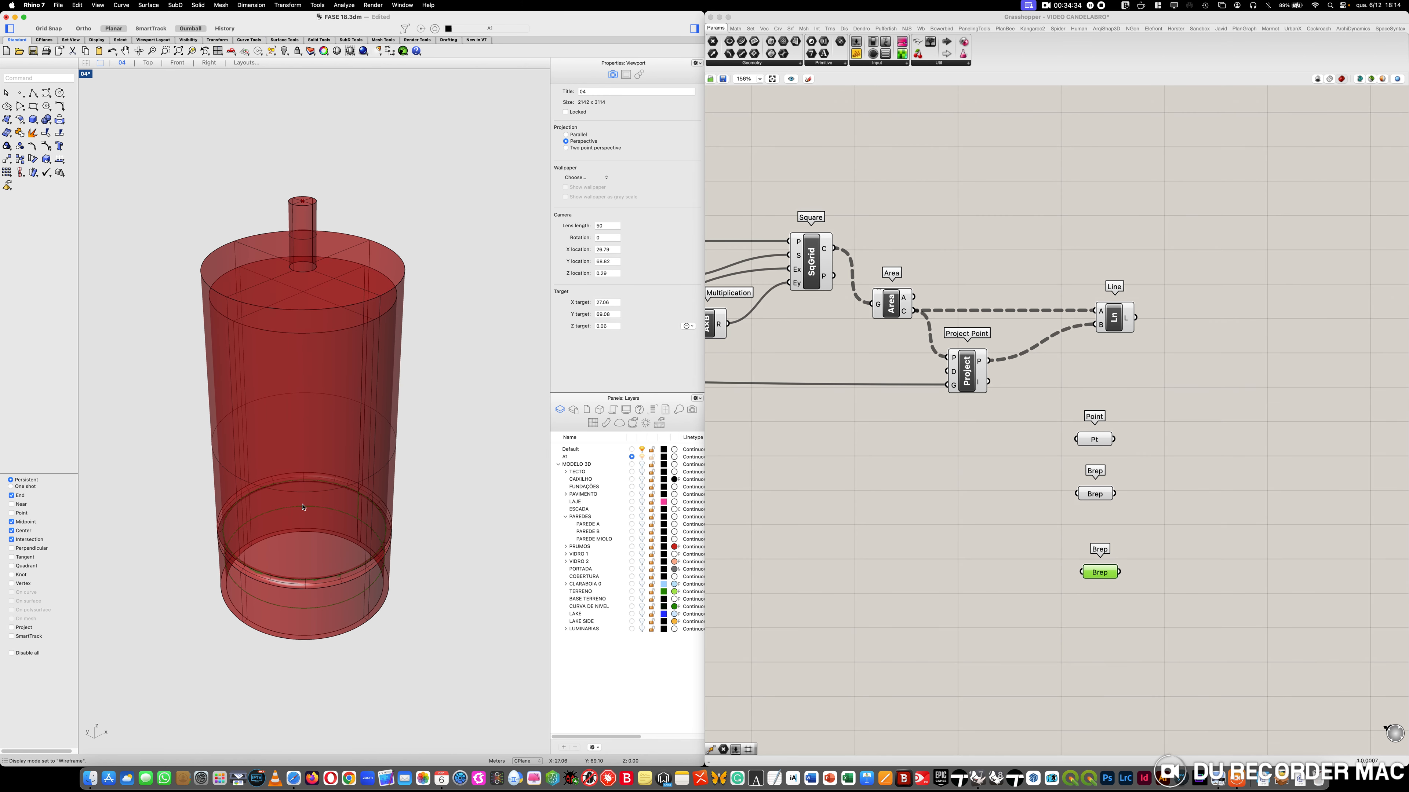
right_click(377, 546)
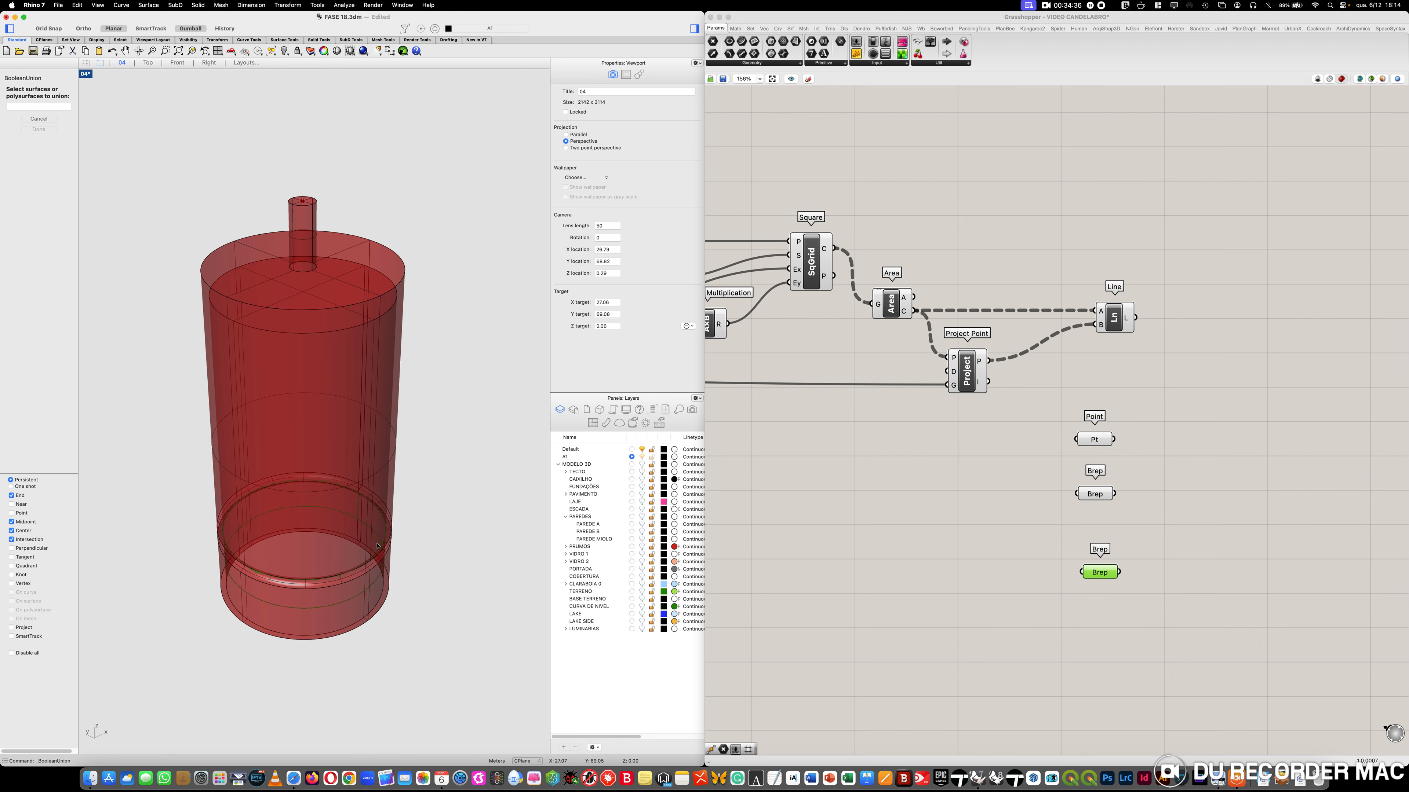
click(1040, 599)
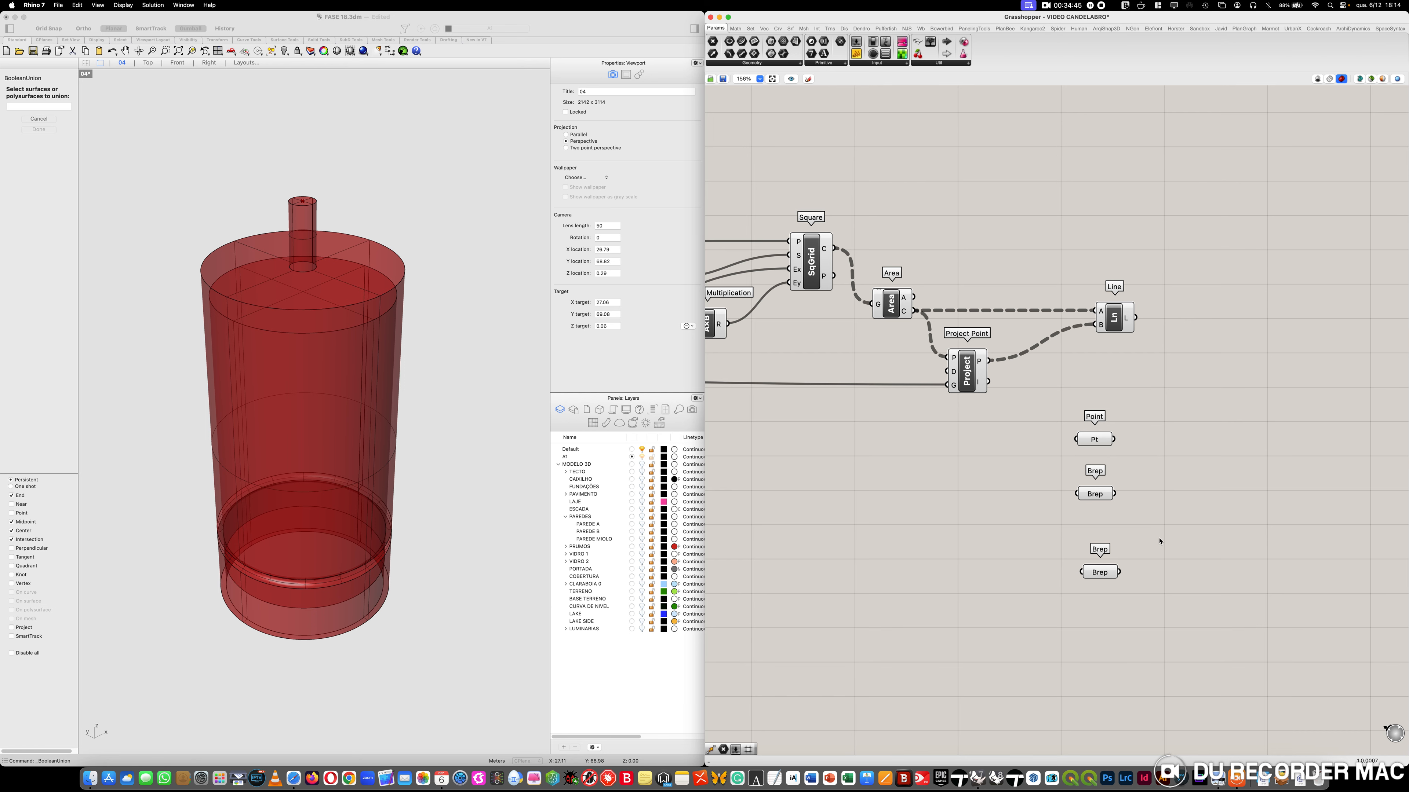
Arrange the Point and the two Brep parameters in a compact column below the Project Point component
drag(1095, 496, 1100, 526)
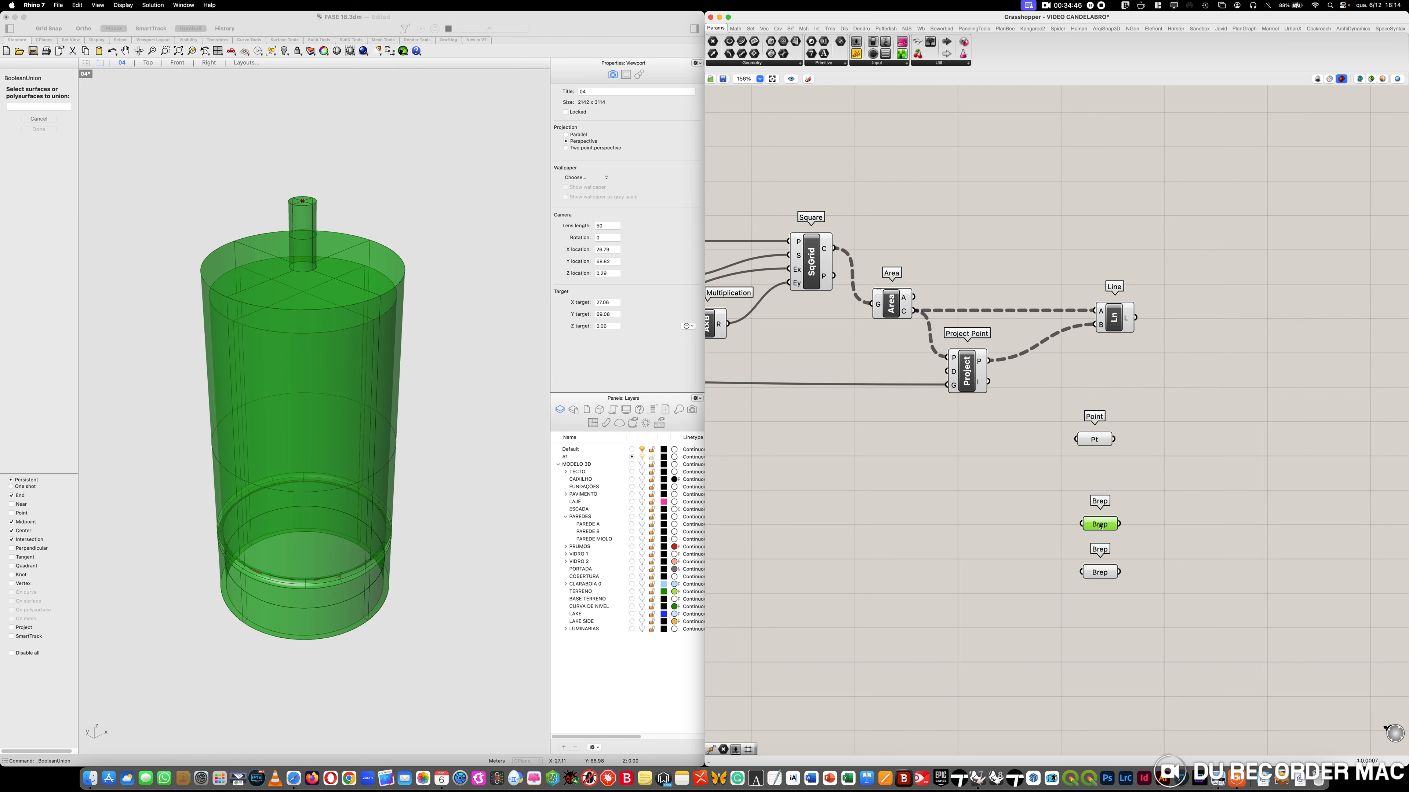
drag(1095, 439, 1099, 481)
click(1191, 454)
right_drag(1227, 411, 1091, 371)
mouse_move(1025, 605)
mouse_down()
mouse_move(959, 420)
mouse_move(831, 477)
mouse_up()
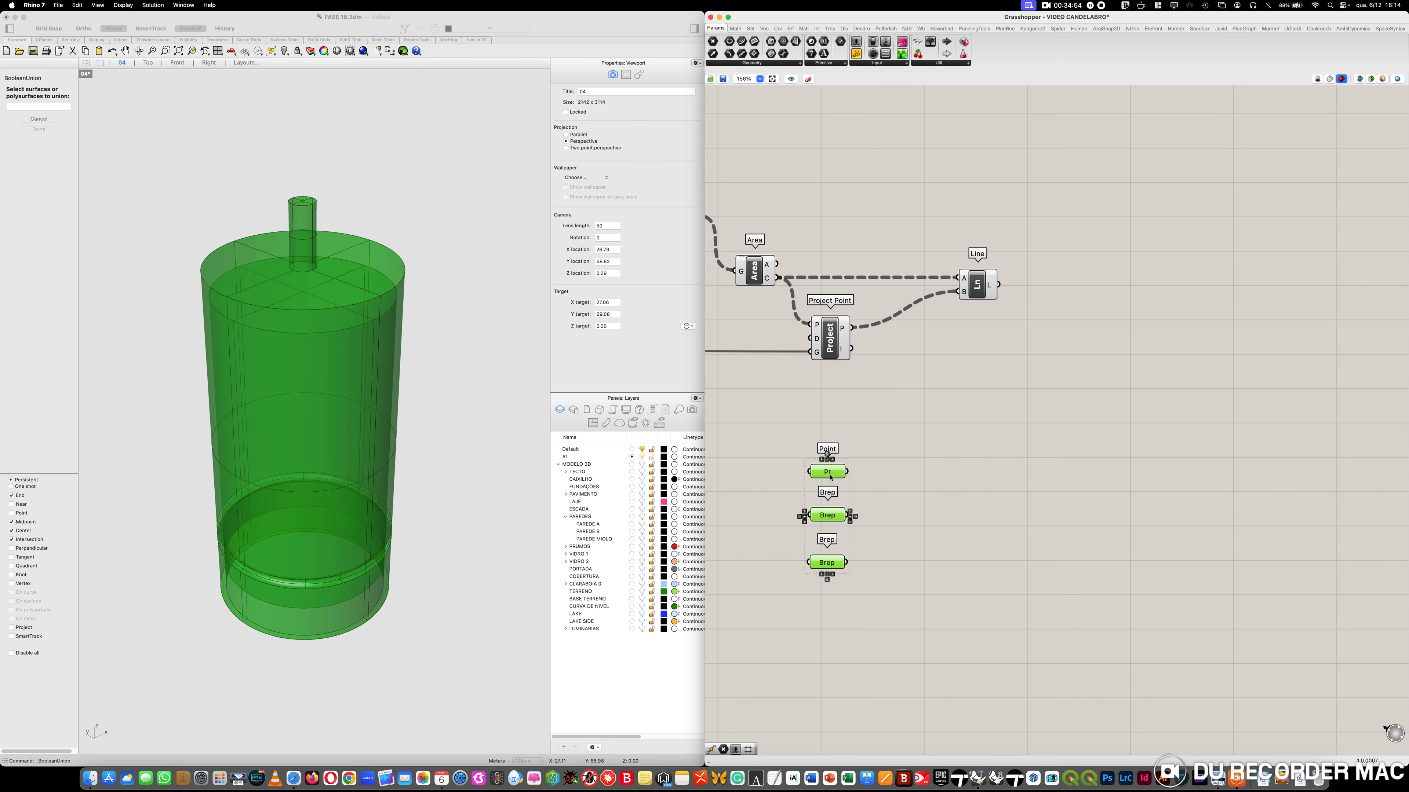
click(943, 519)
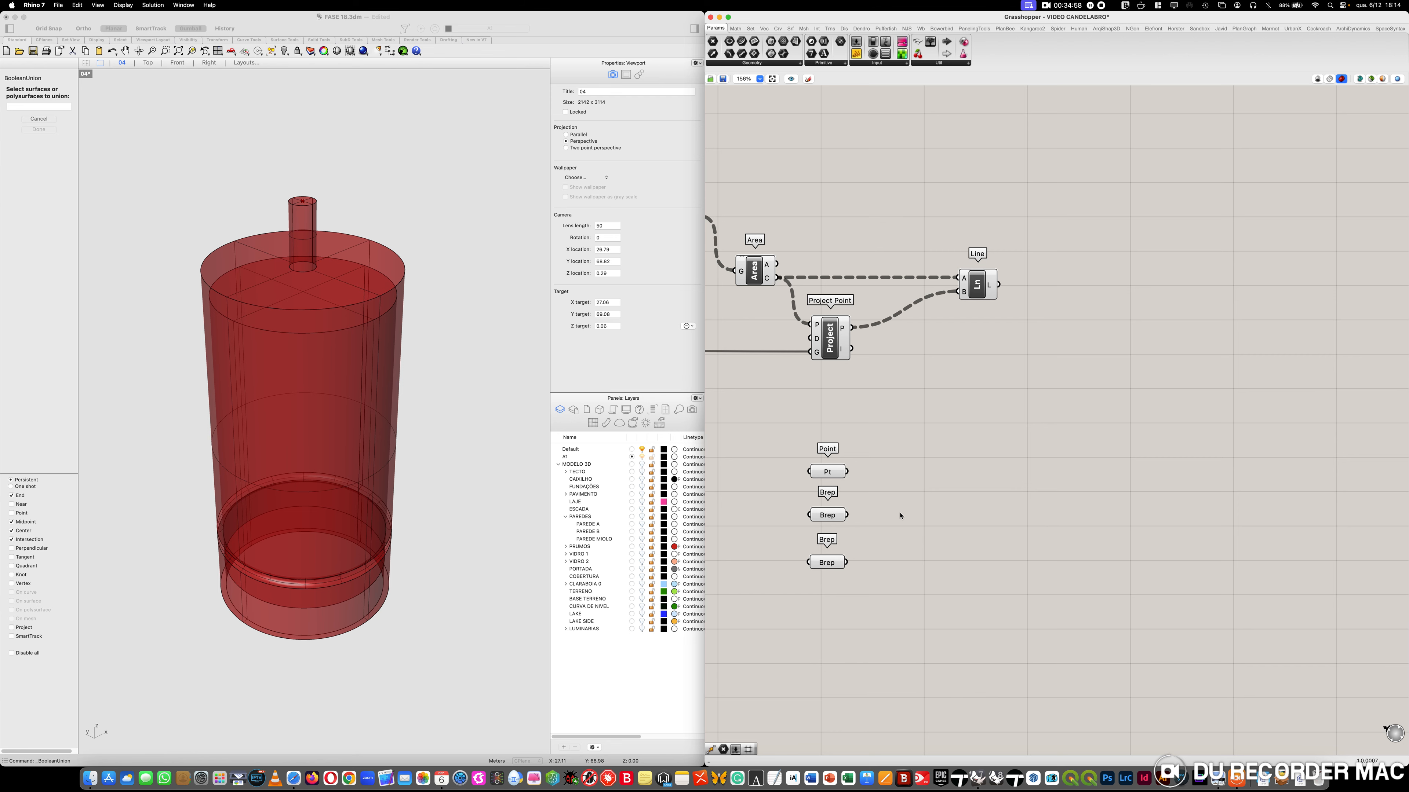
click(827, 515)
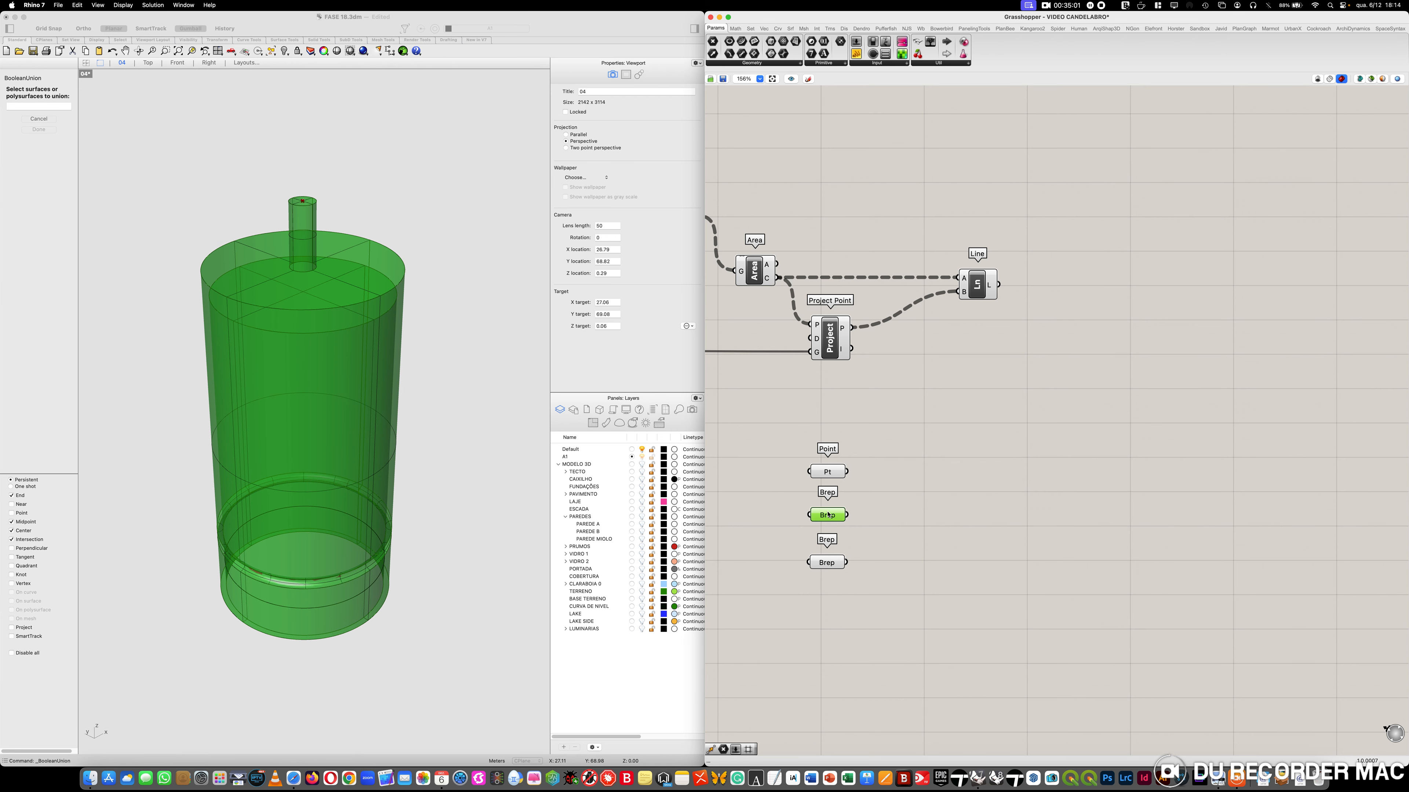
drag(830, 516, 832, 518)
click(834, 473)
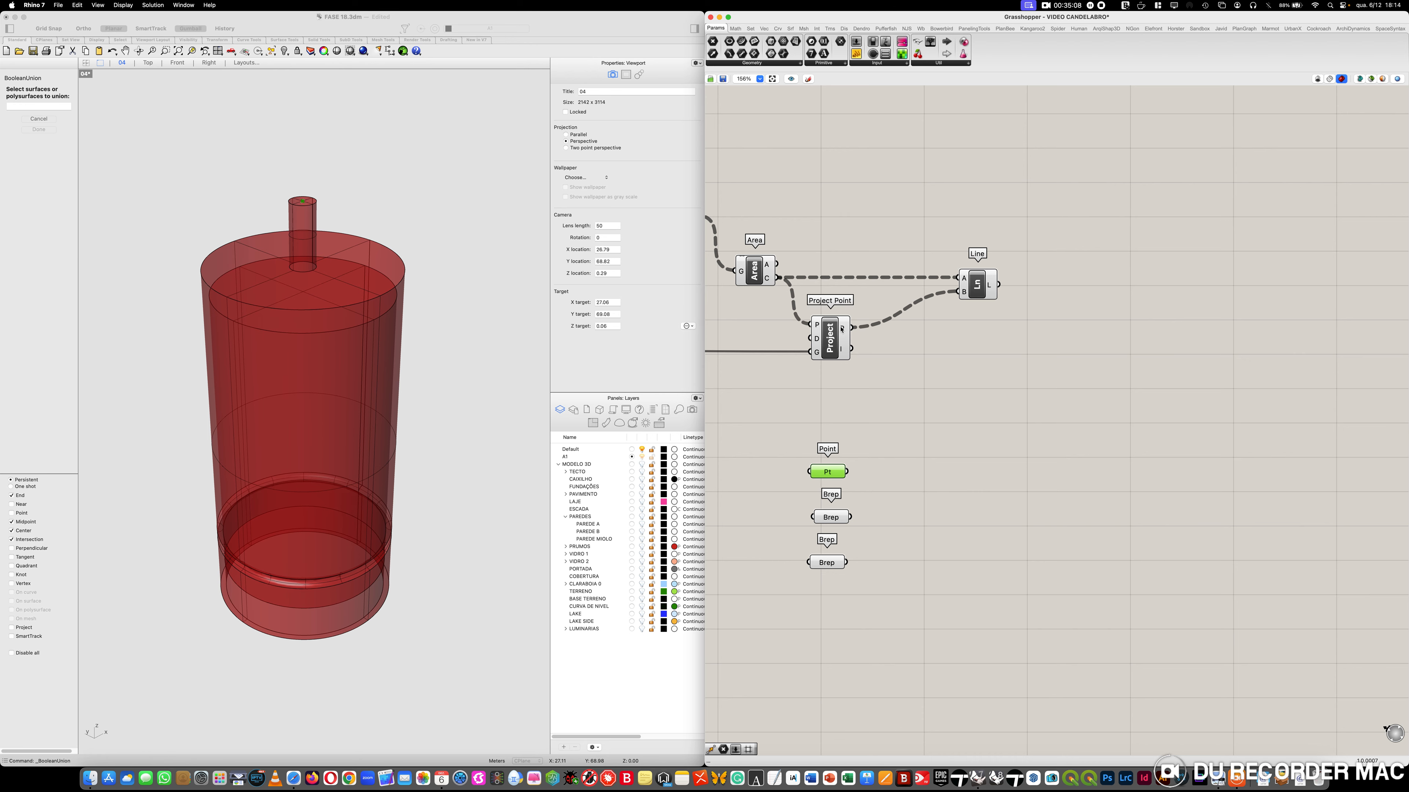
Add a Move component below and beyond the Line component and connect the upper Brep to its geometry input
double_click(1132, 360)
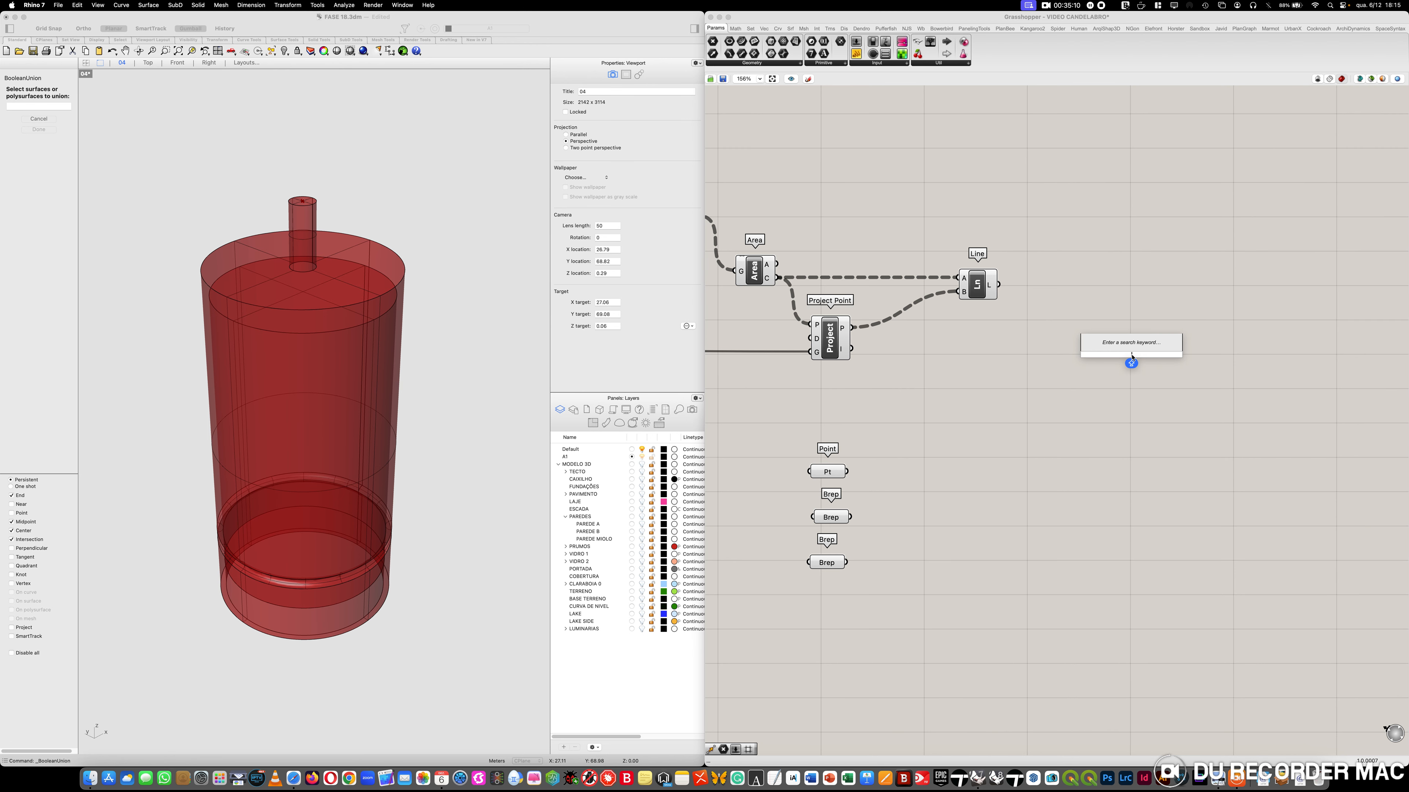
text(MOV)
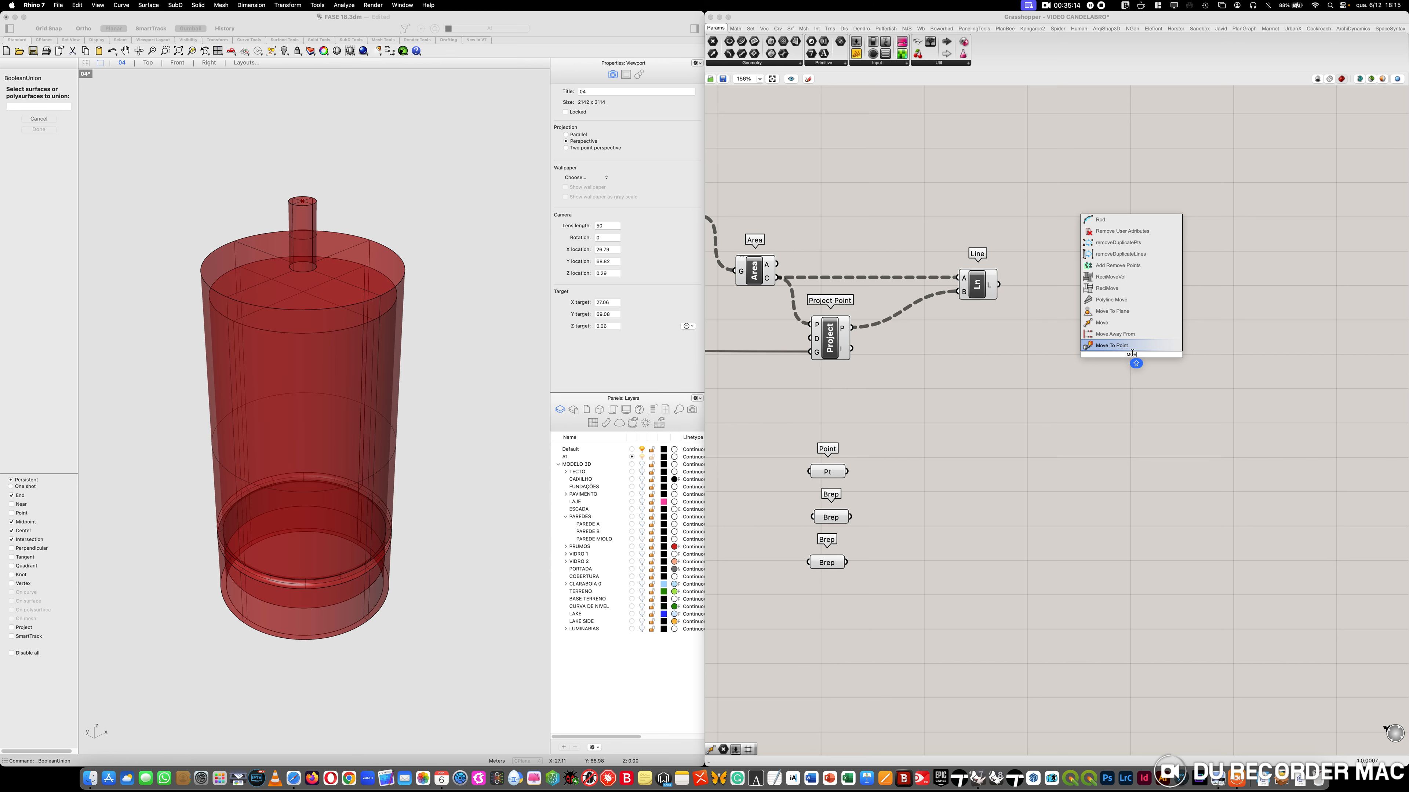
click(1104, 323)
drag(1139, 356, 1185, 308)
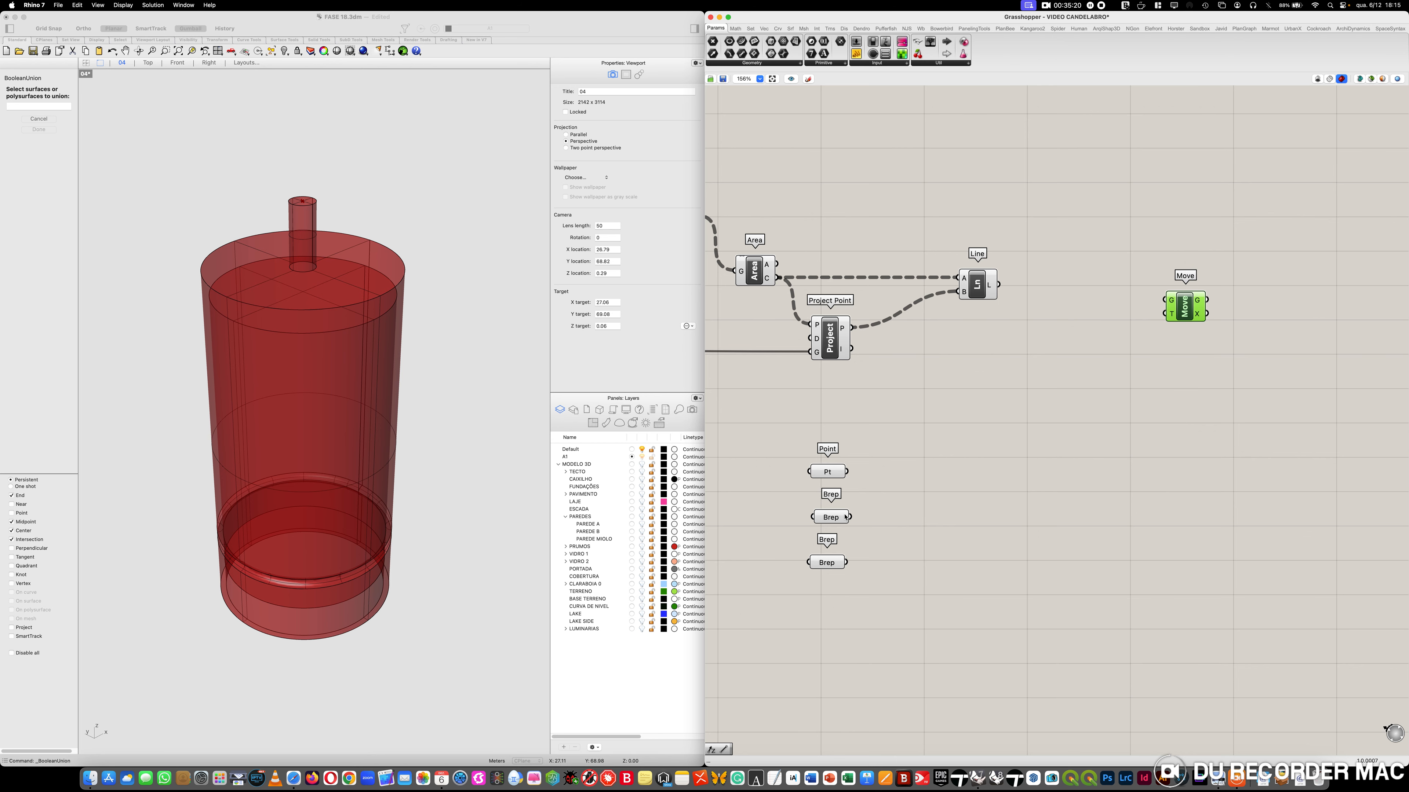
drag(839, 519, 1160, 375)
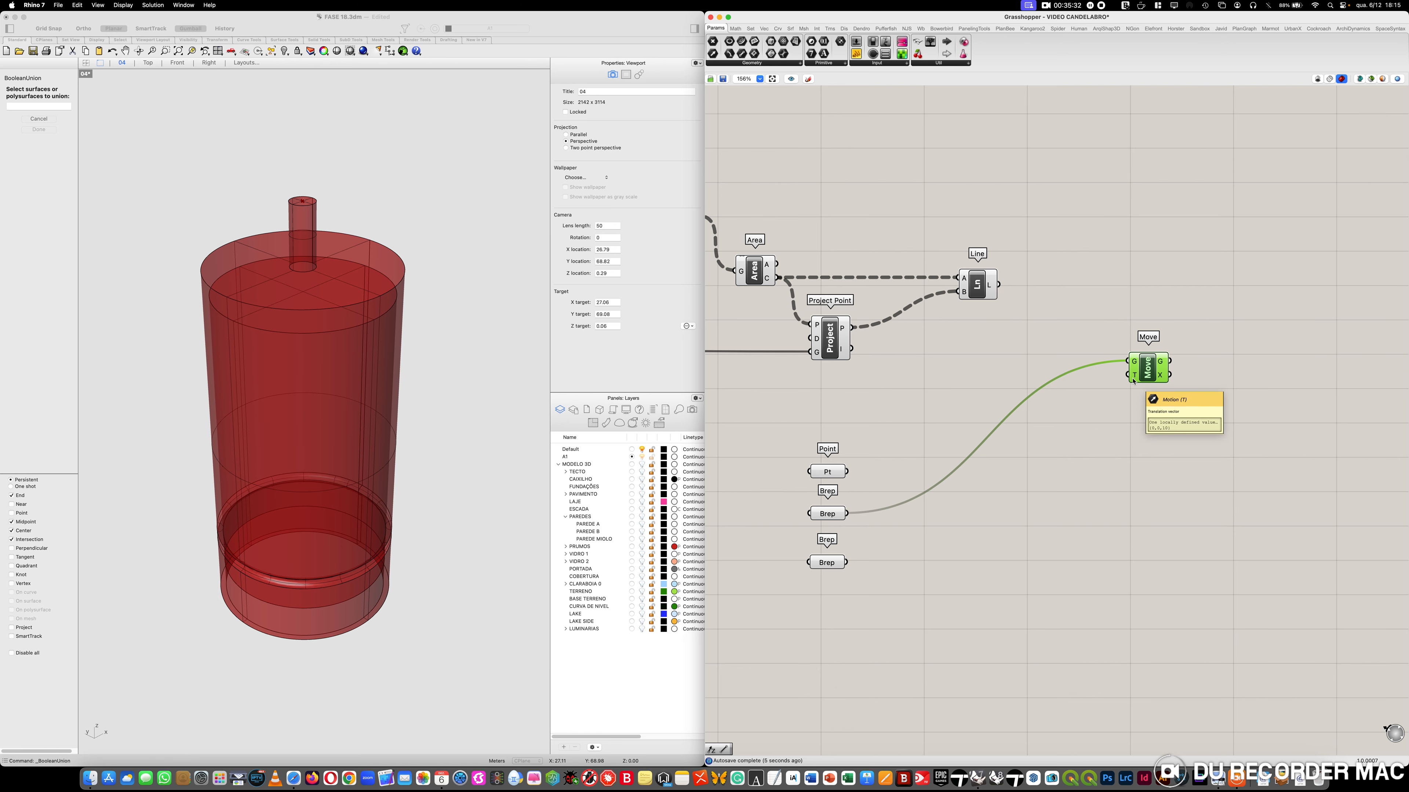
Add a Vector 2Pt component between Project Point and Move and connect its vector output to Move's motion input
click(764, 29)
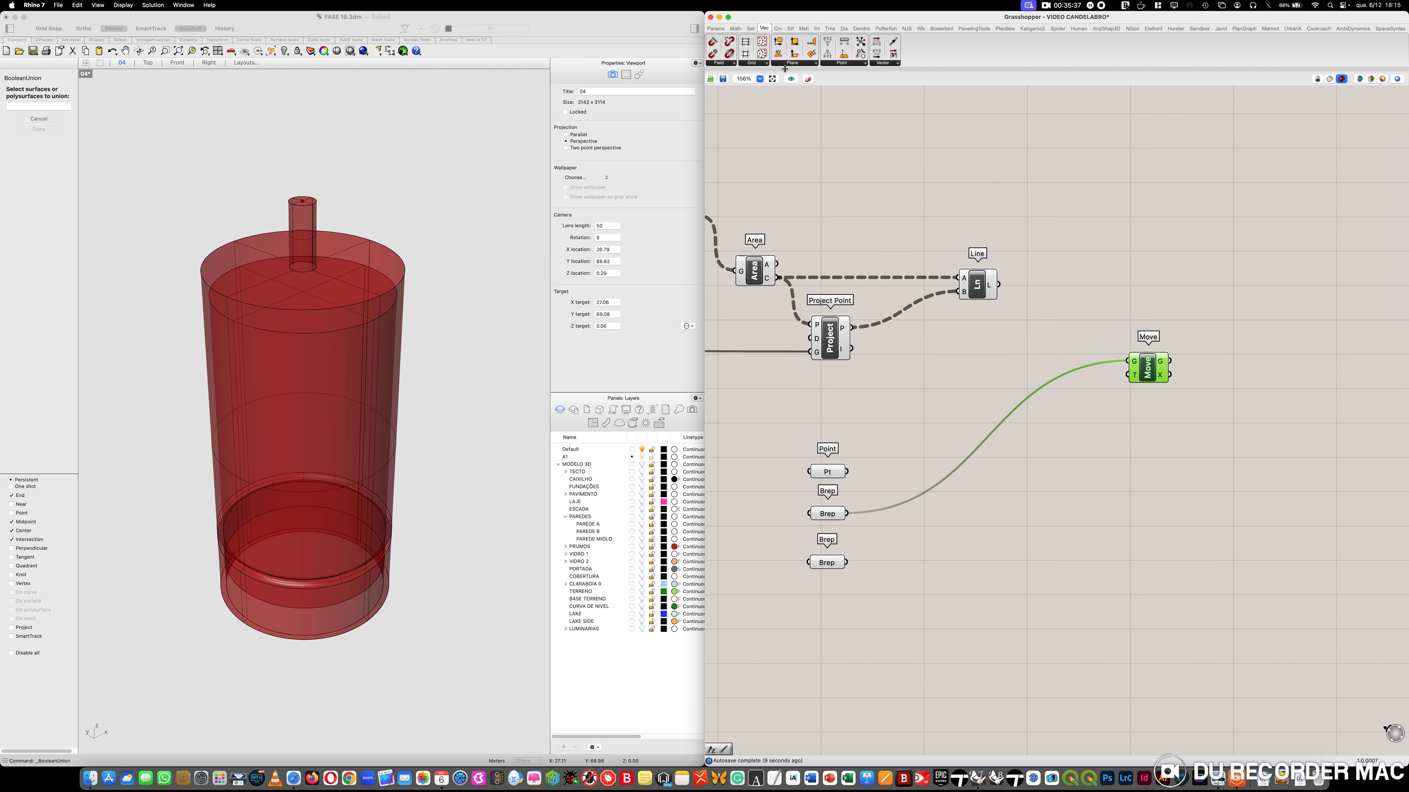
click(887, 64)
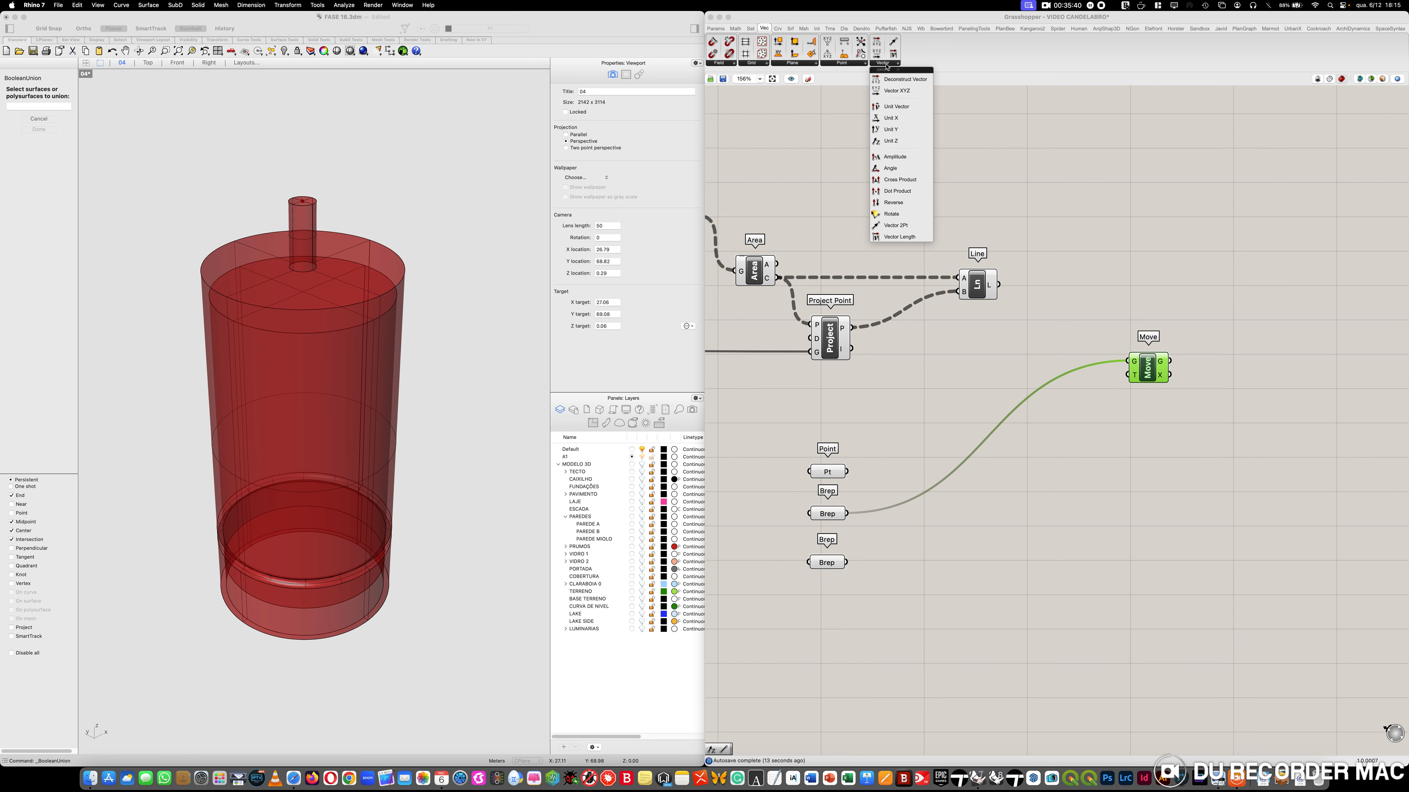
click(907, 228)
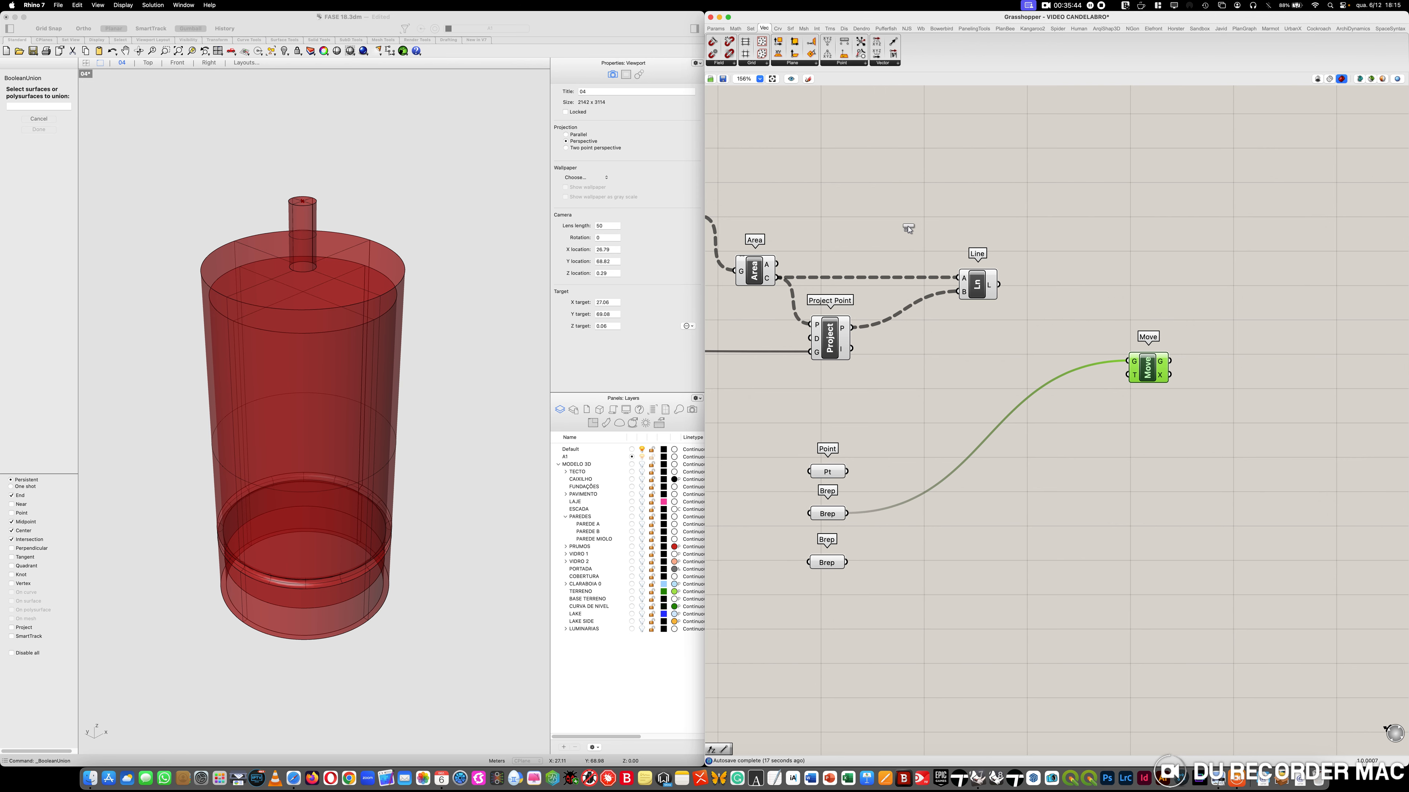
click(990, 395)
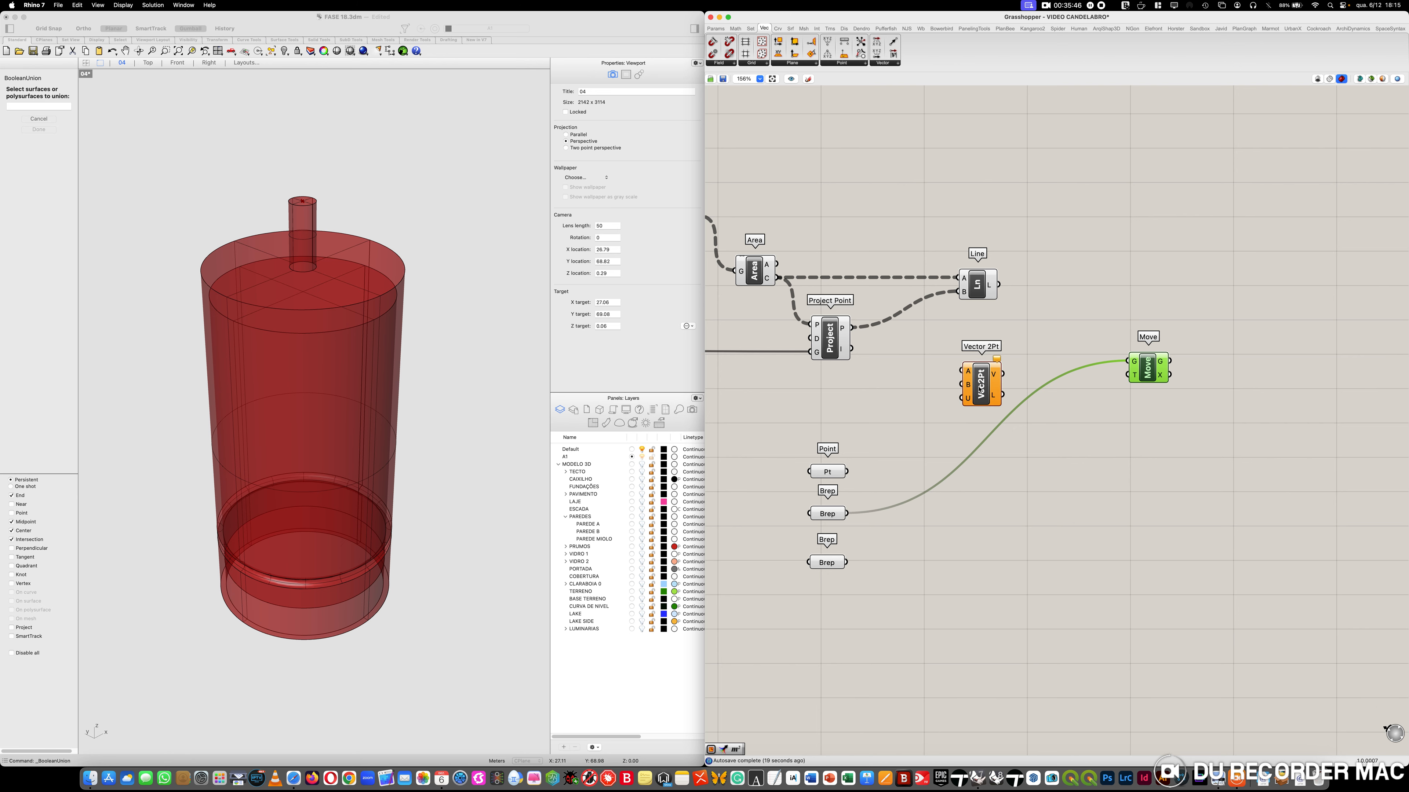
drag(1003, 374, 1127, 375)
Connect the Point parameter to input A of Vector 2Pt and the projected points to its input B
drag(984, 393, 977, 397)
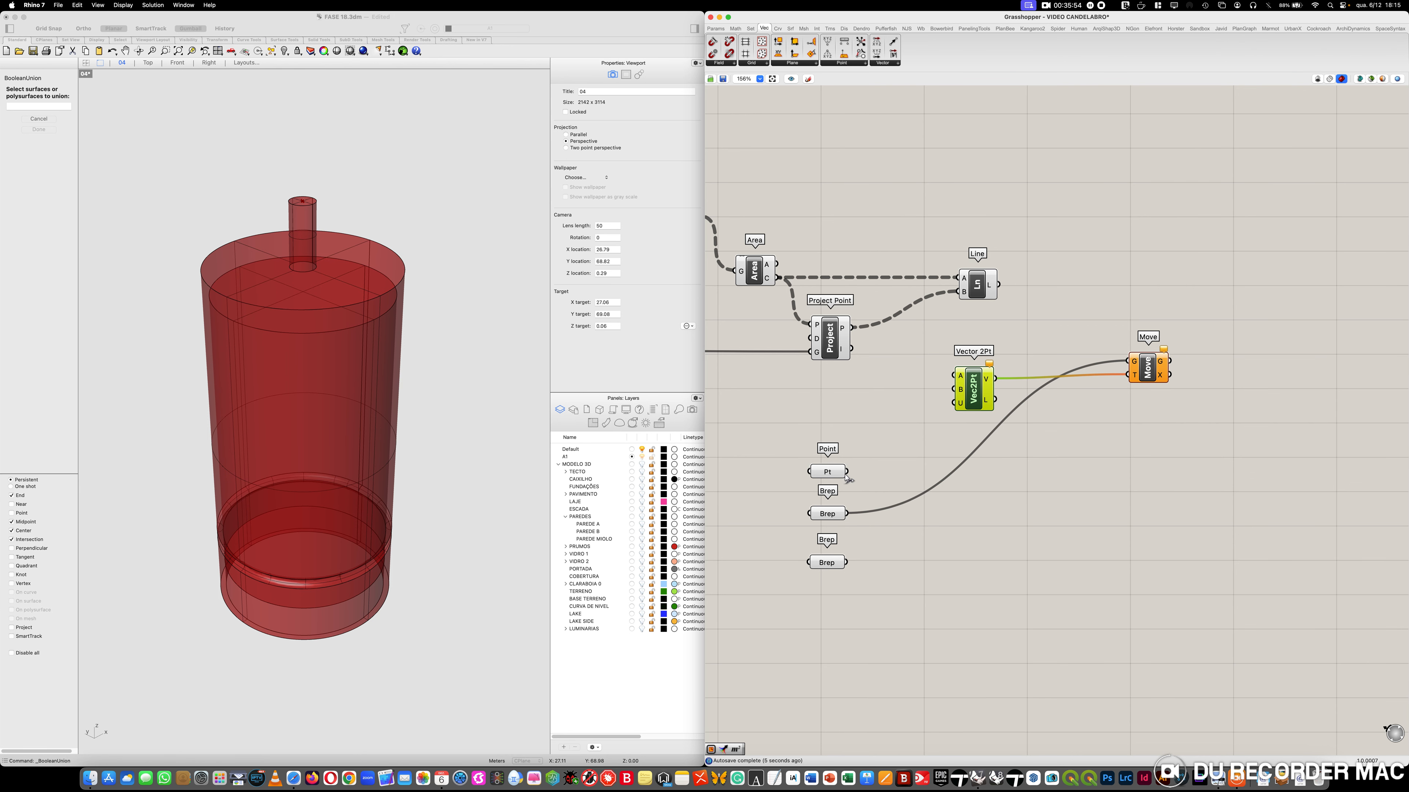
drag(847, 472, 951, 376)
drag(843, 329, 956, 389)
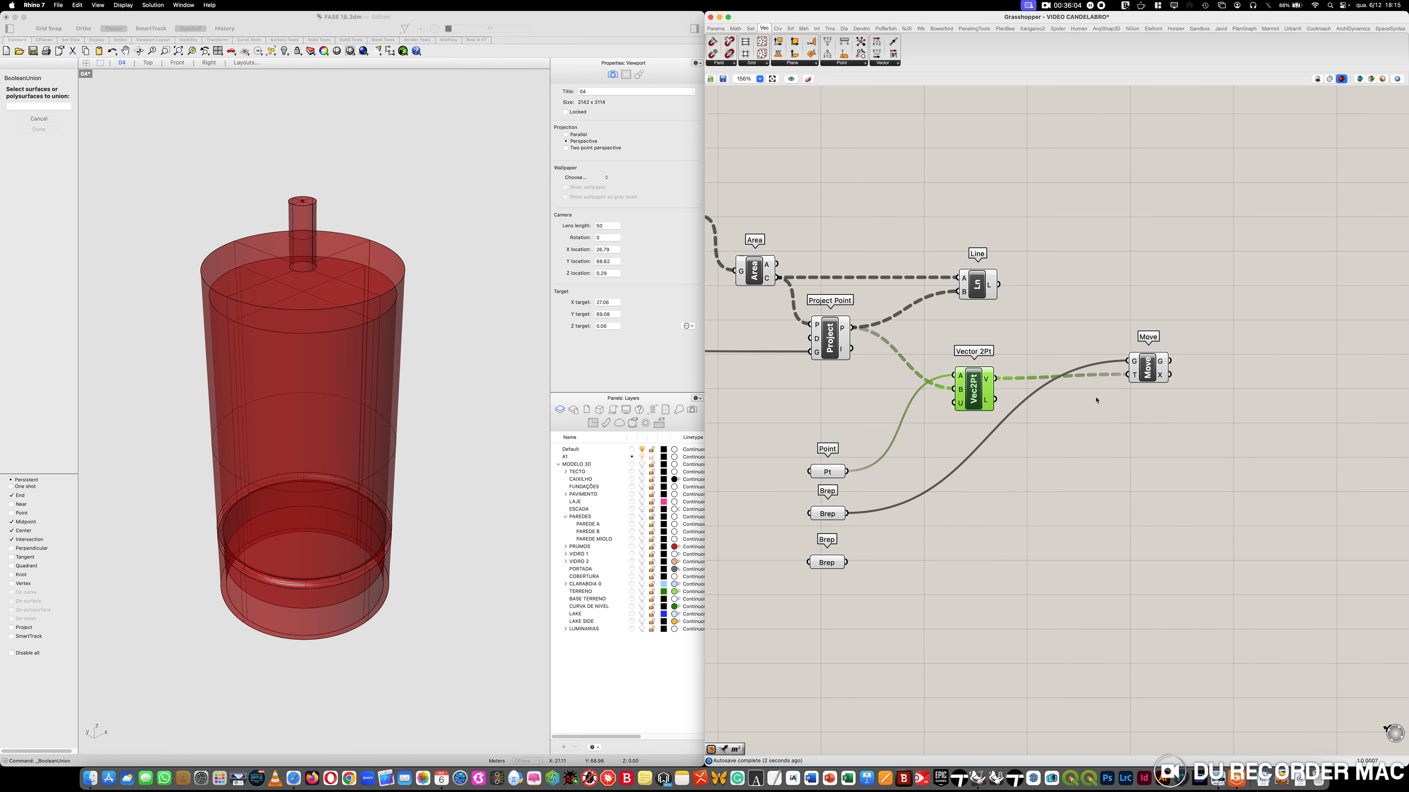
Examine the moved lamp copies along the undulating surface below the ceiling grid in the perspective viewport
scroll(426, 478, down, 10)
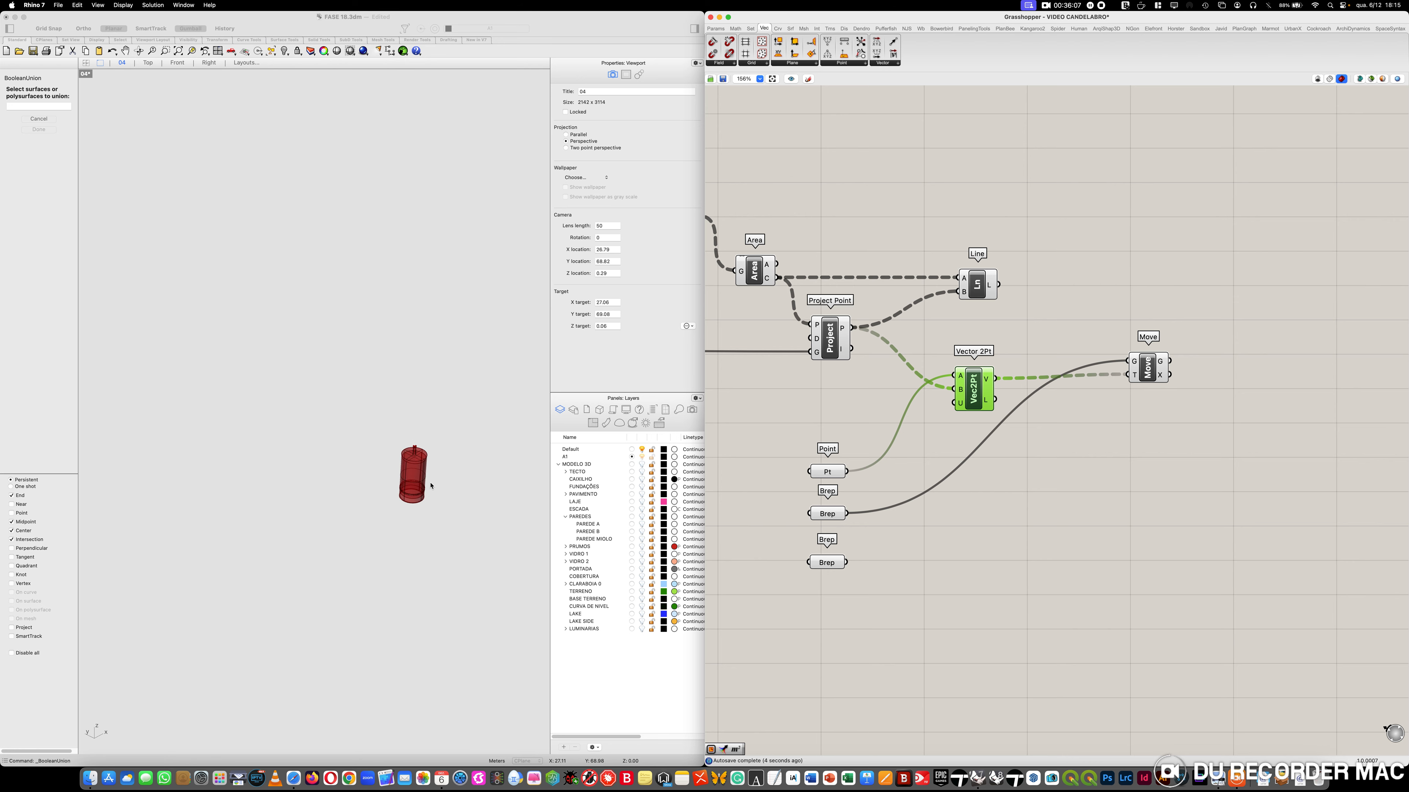
scroll(431, 487, down, 10)
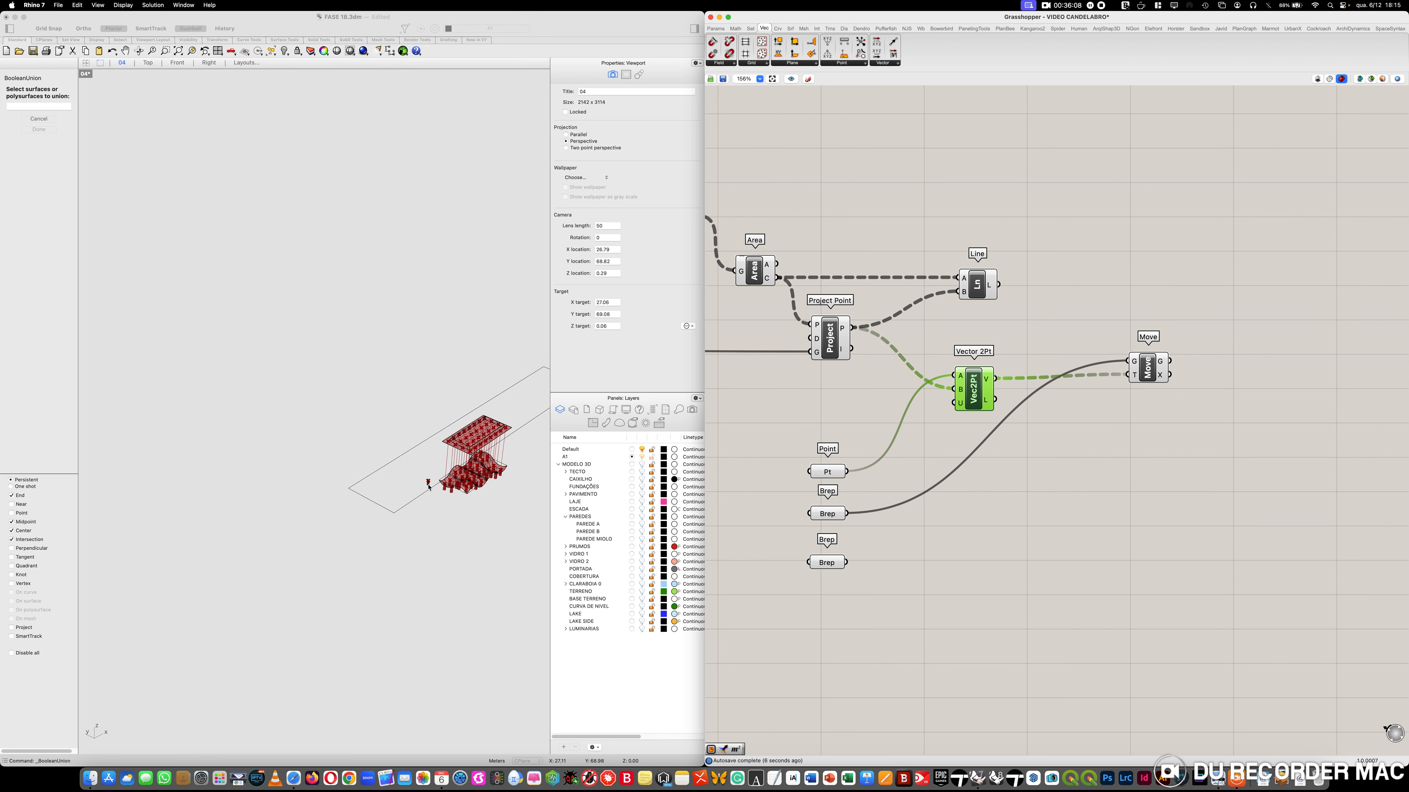
right_drag(491, 498, 497, 486)
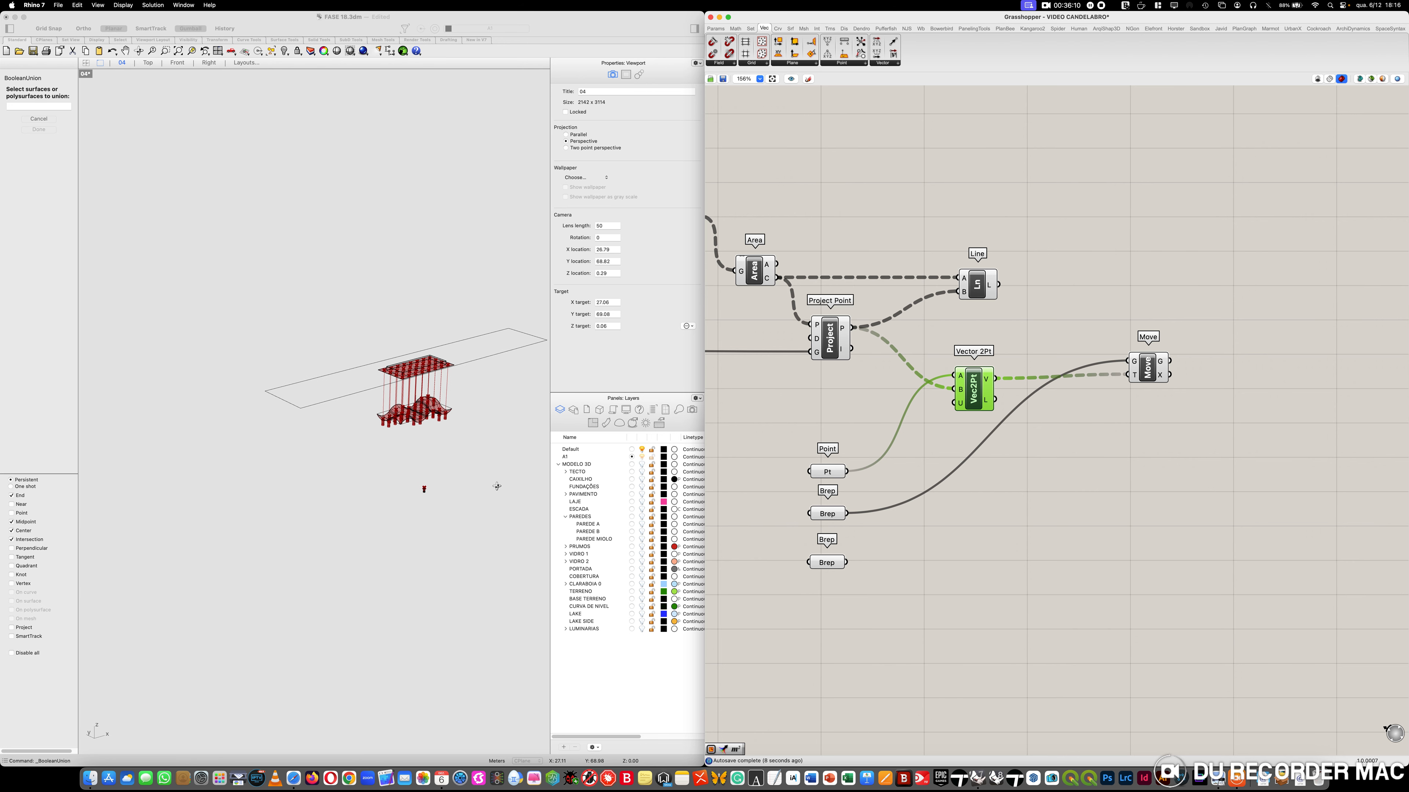
scroll(434, 413, up, 10)
scroll(434, 413, down, 3)
right_drag(434, 413, 416, 455)
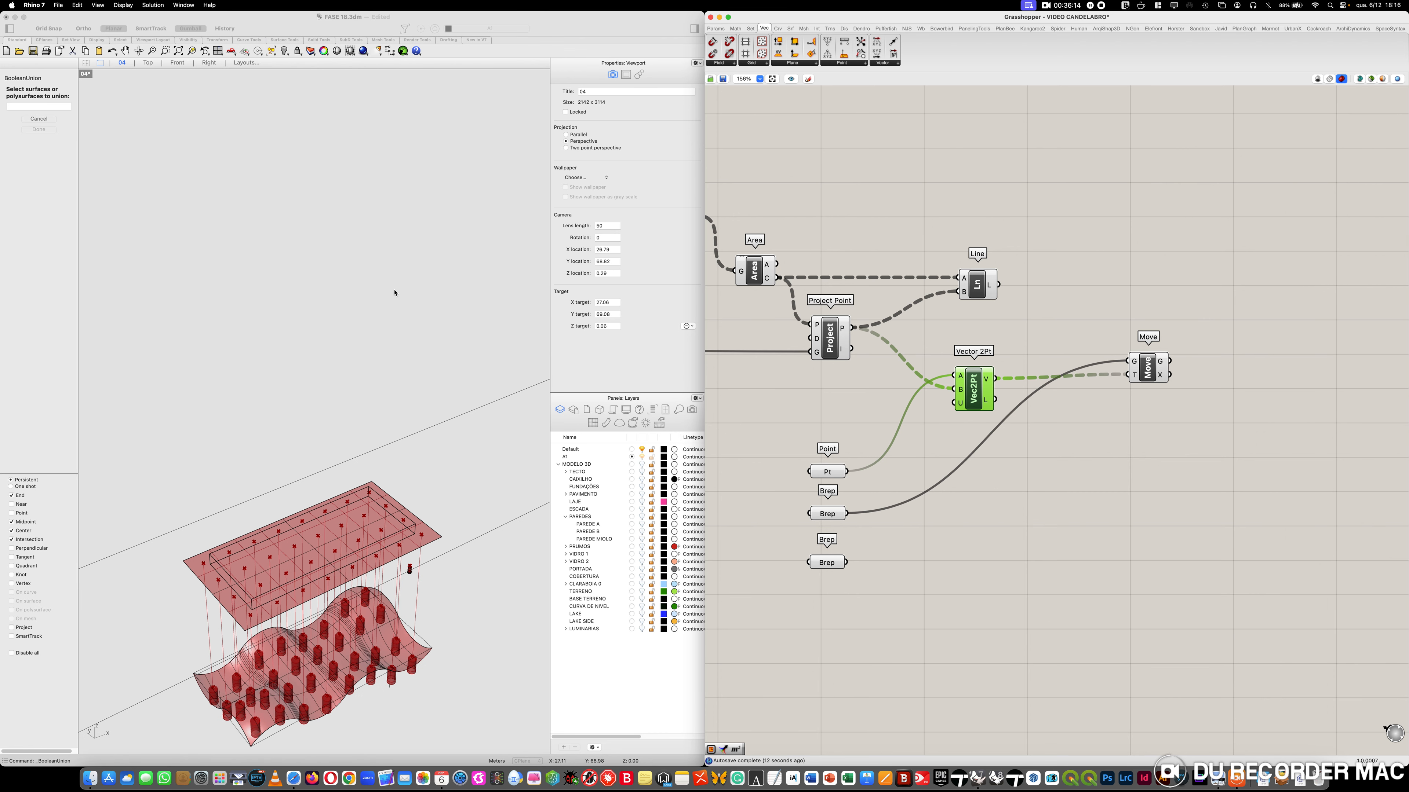
click(126, 51)
drag(423, 554, 423, 411)
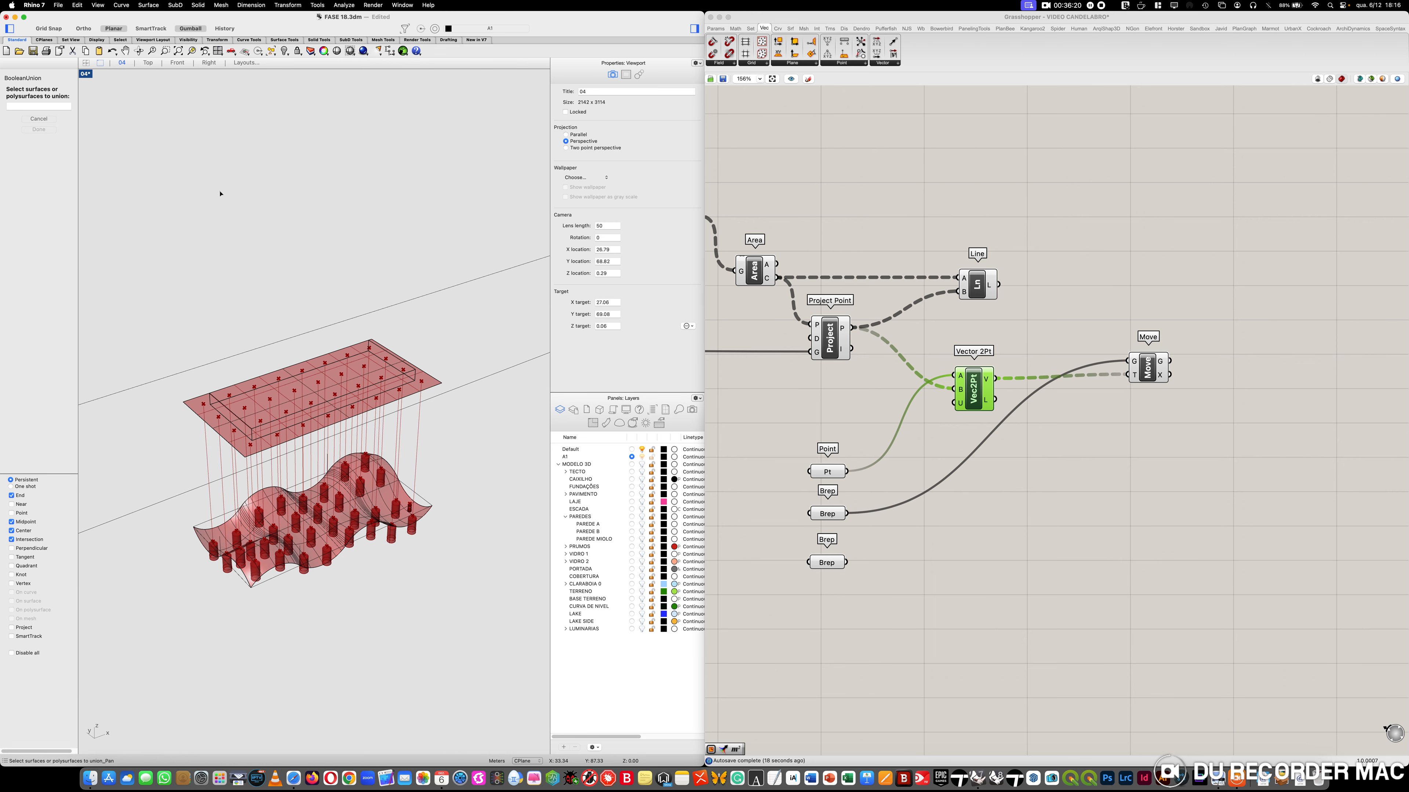
Cancel the pending Boolean union and frame the whole chandelier by zooming to its selected geometry
key(Escape)
drag(167, 296, 548, 674)
text(zs)
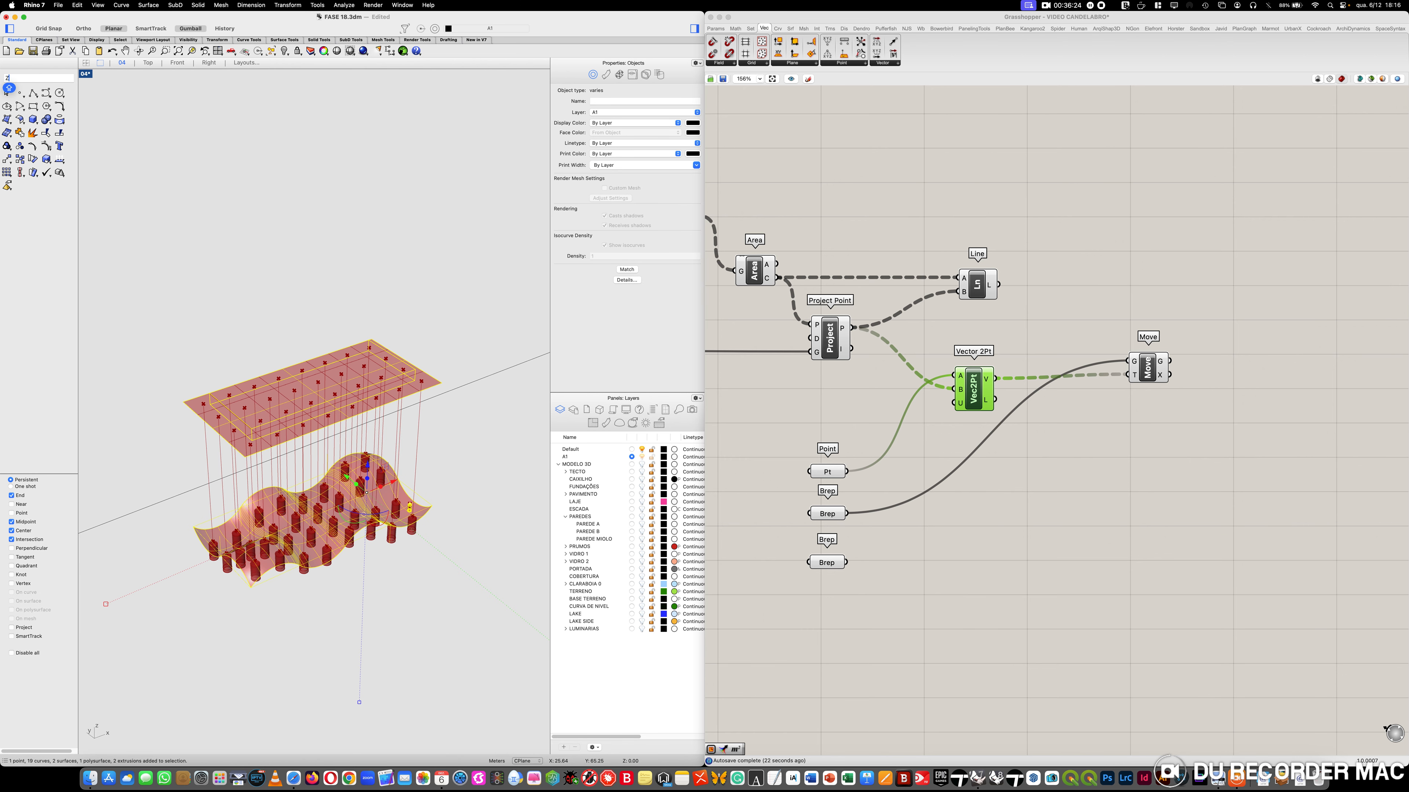
key(Return)
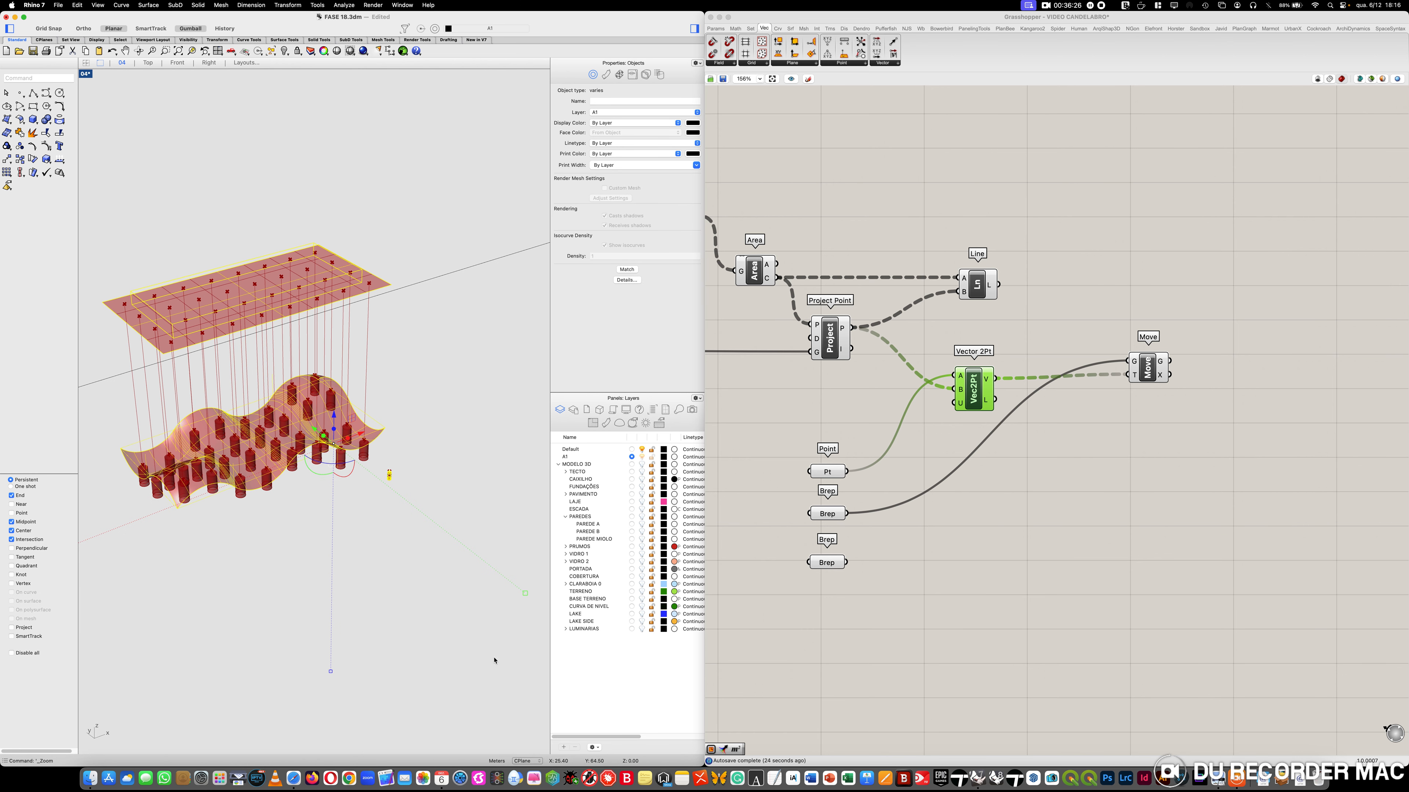
key(Escape)
drag(90, 150, 387, 541)
text(zs)
key(Return)
click(410, 597)
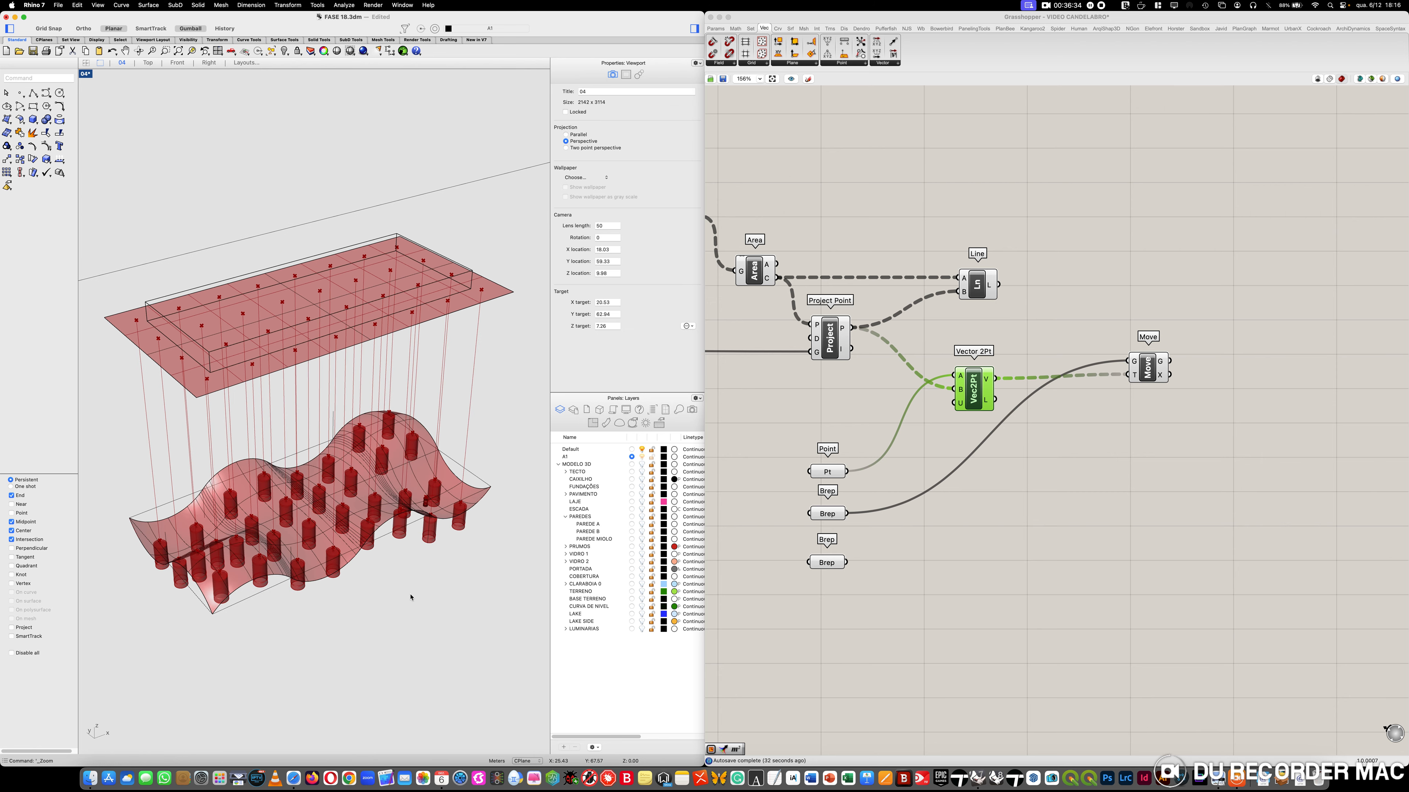
mouse_move(424, 600)
right_down()
mouse_move(416, 620)
mouse_move(407, 611)
mouse_move(421, 604)
right_up()
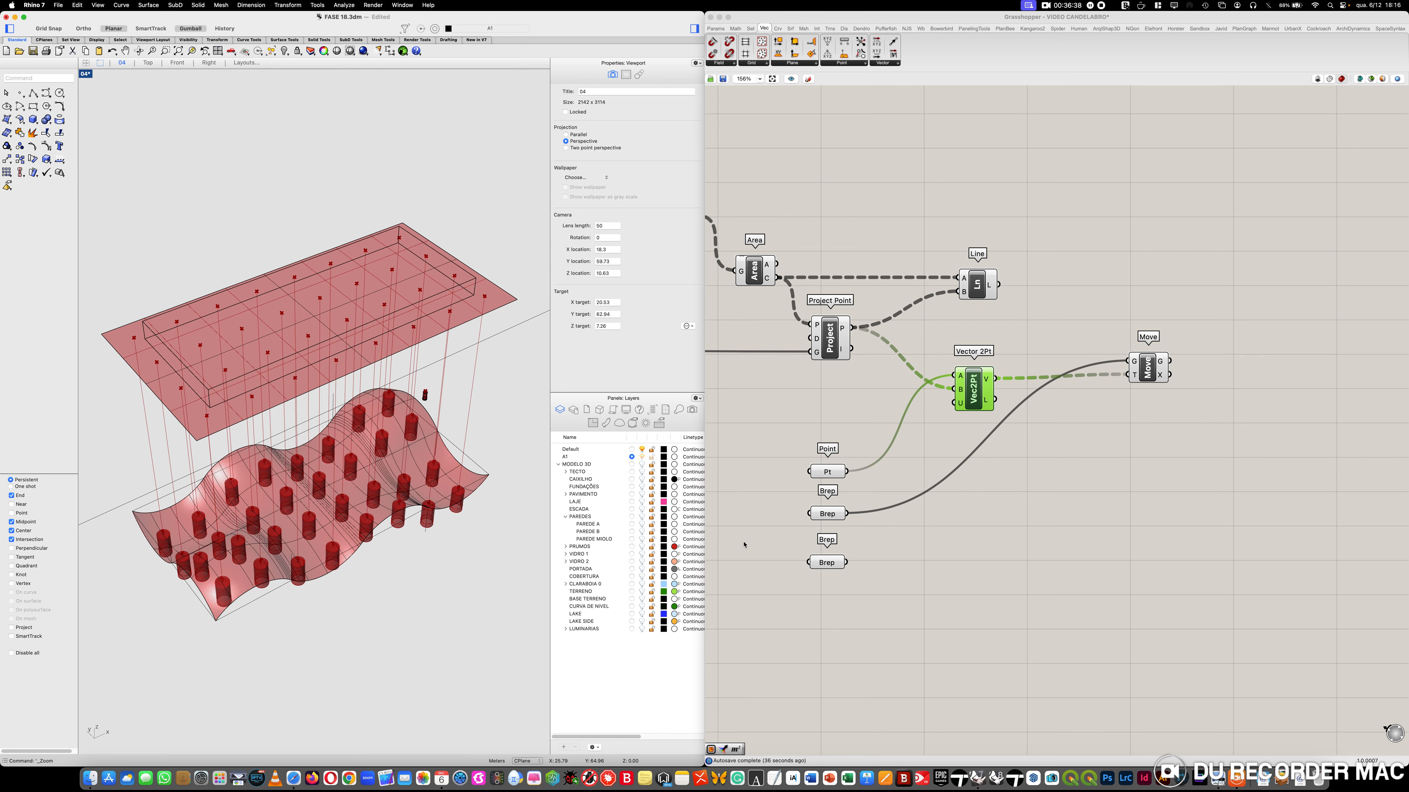
Set the slider feeding the Division, the Multiplication and the square grid's X extent to 6
right_drag(814, 420, 1045, 448)
right_drag(825, 436, 992, 463)
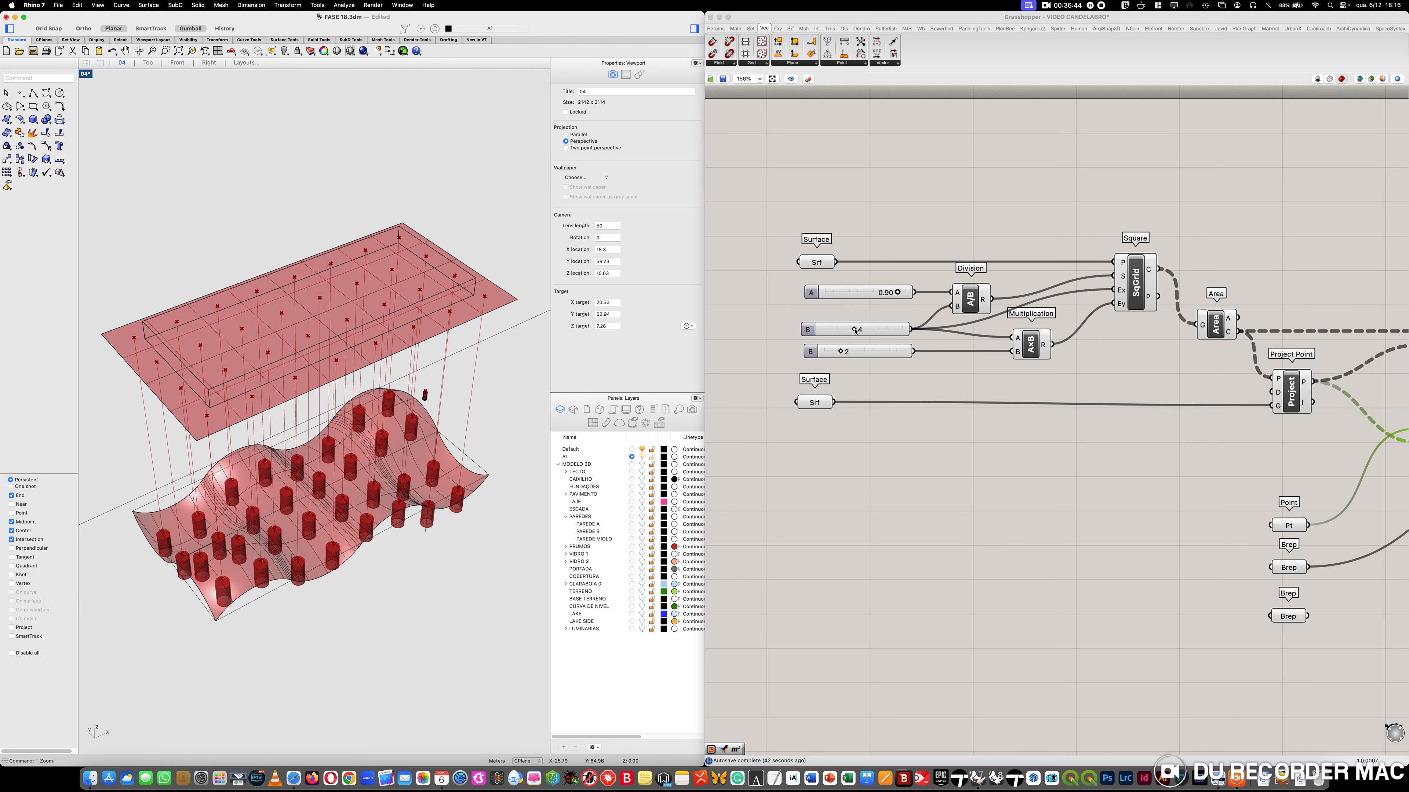
drag(856, 330, 880, 331)
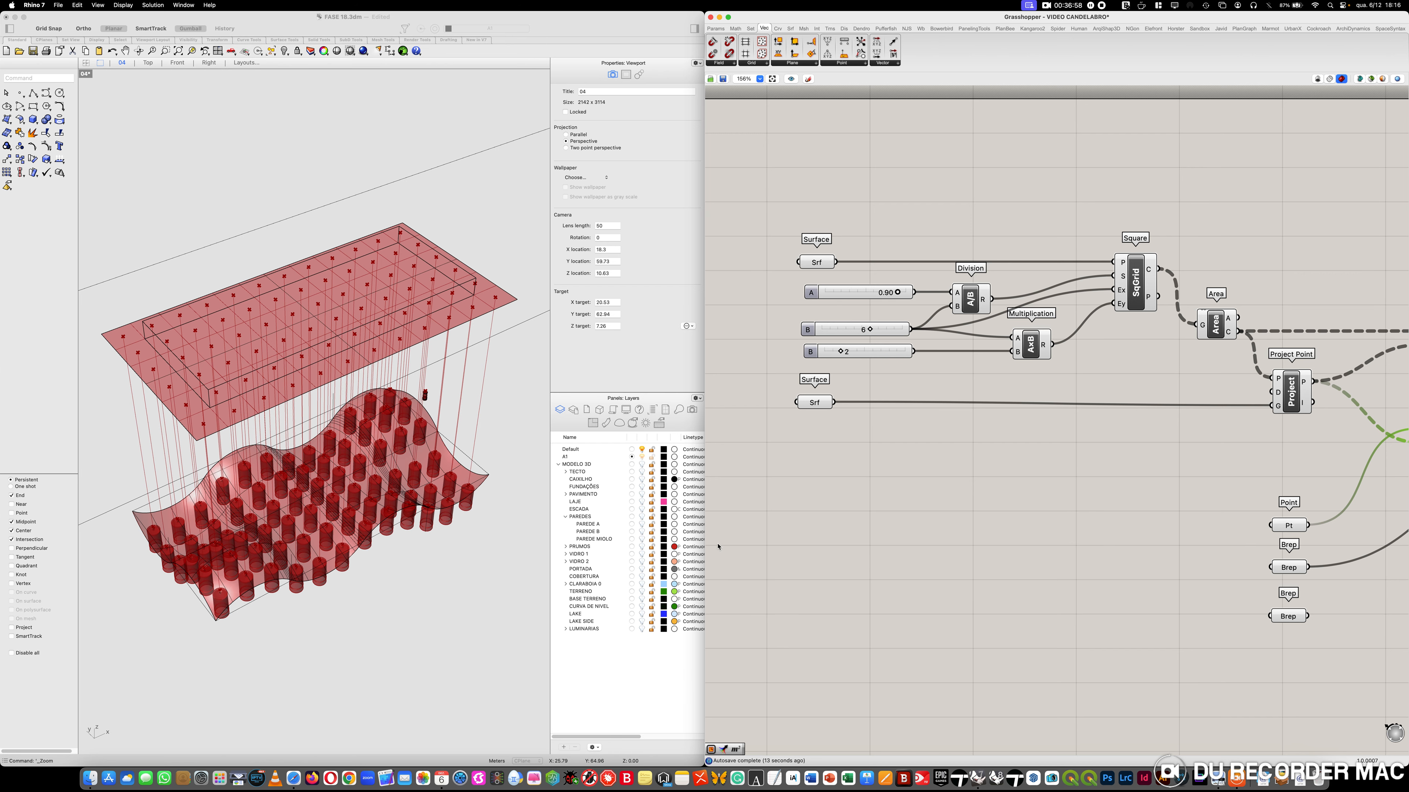
Duplicate the Move component, place the copy below the original, and connect the second Brep parameter to its geometry input G
right_drag(1253, 492, 760, 431)
right_drag(1080, 543, 1079, 474)
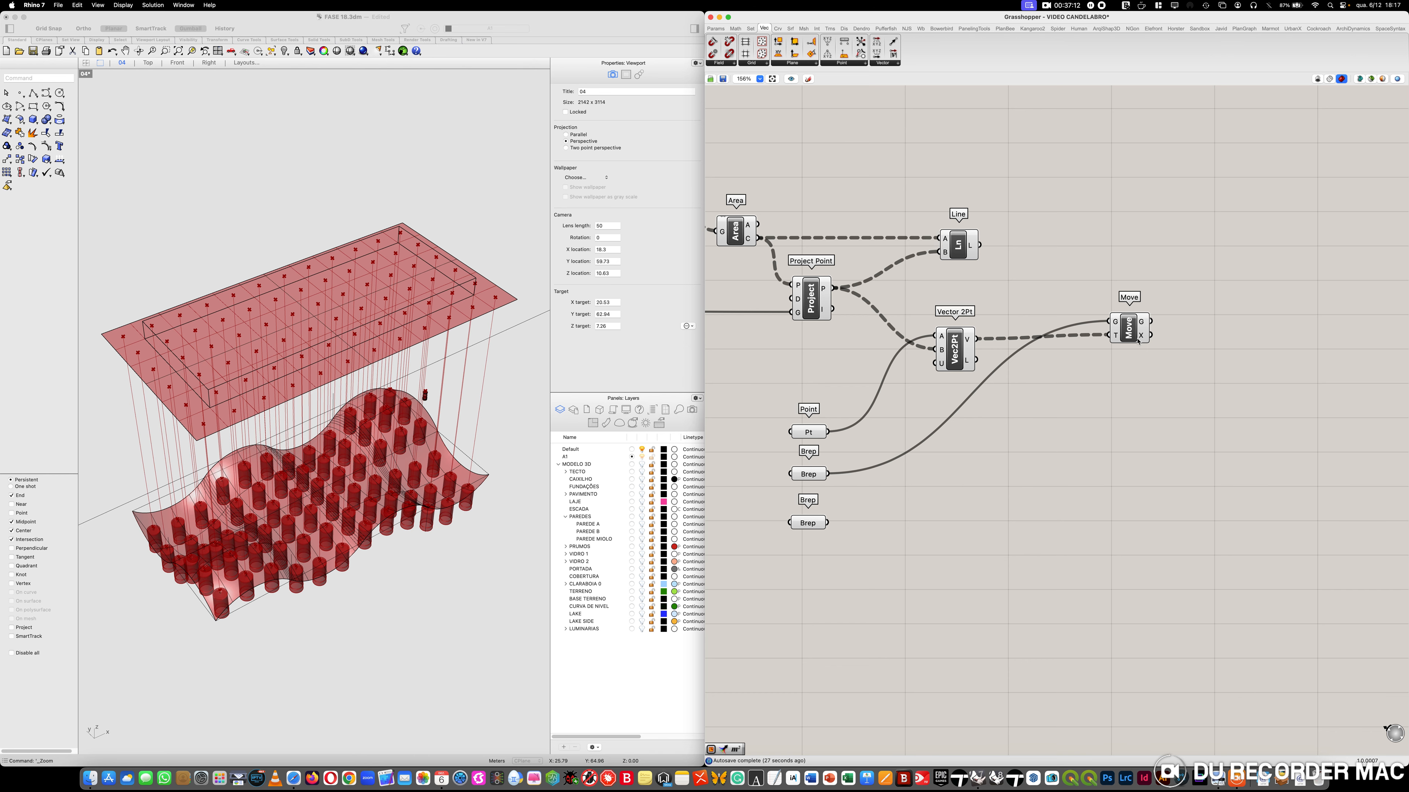
click(1130, 331)
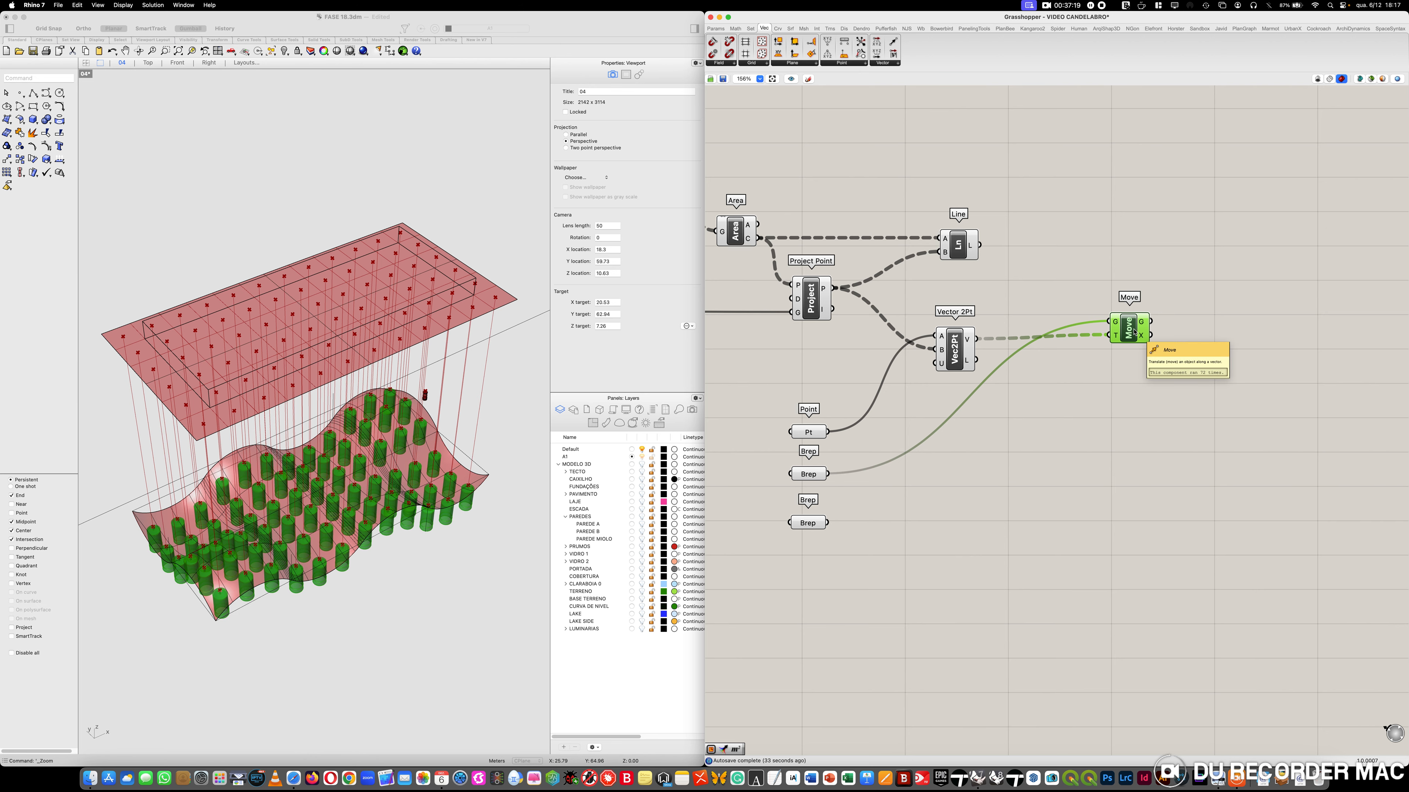
key(super+v)
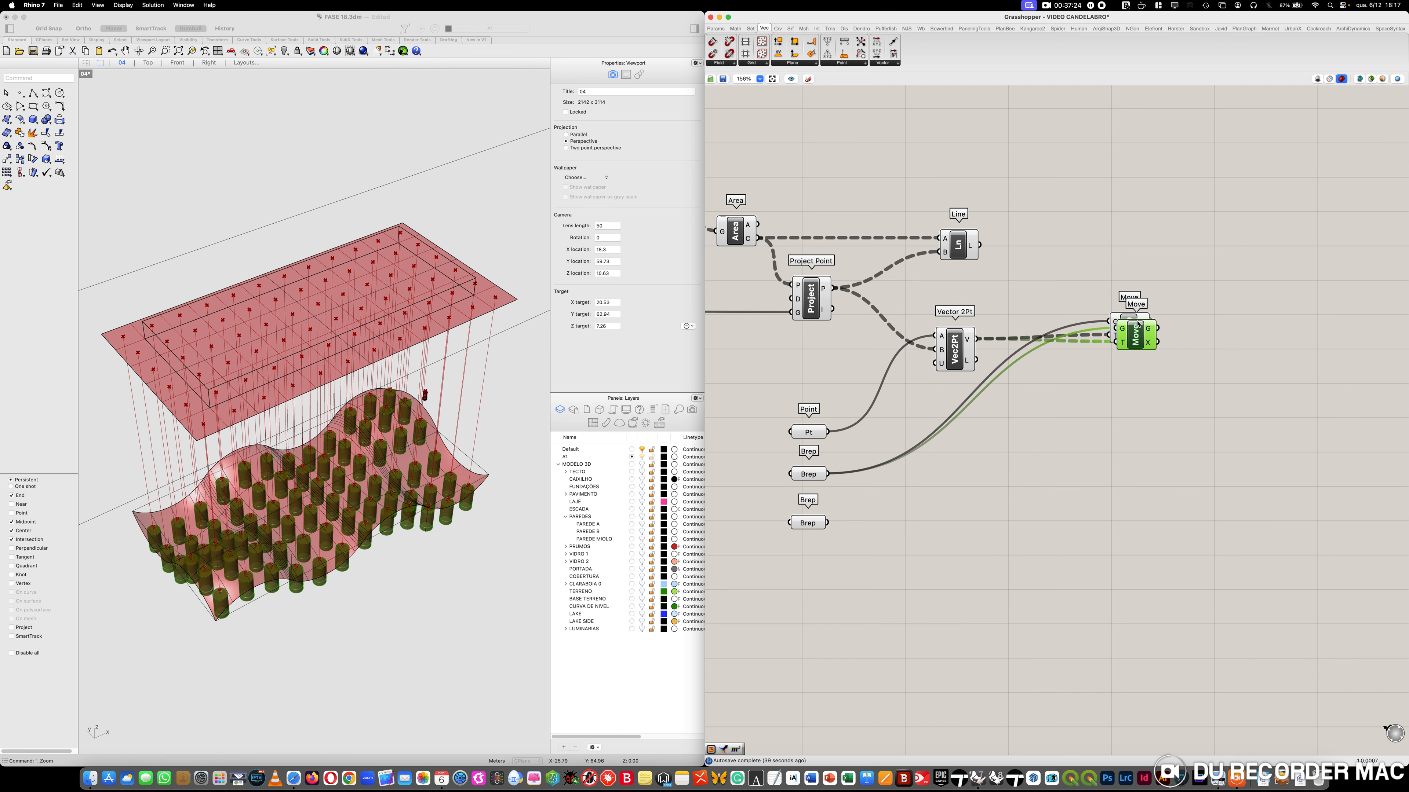
drag(1135, 335, 1127, 480)
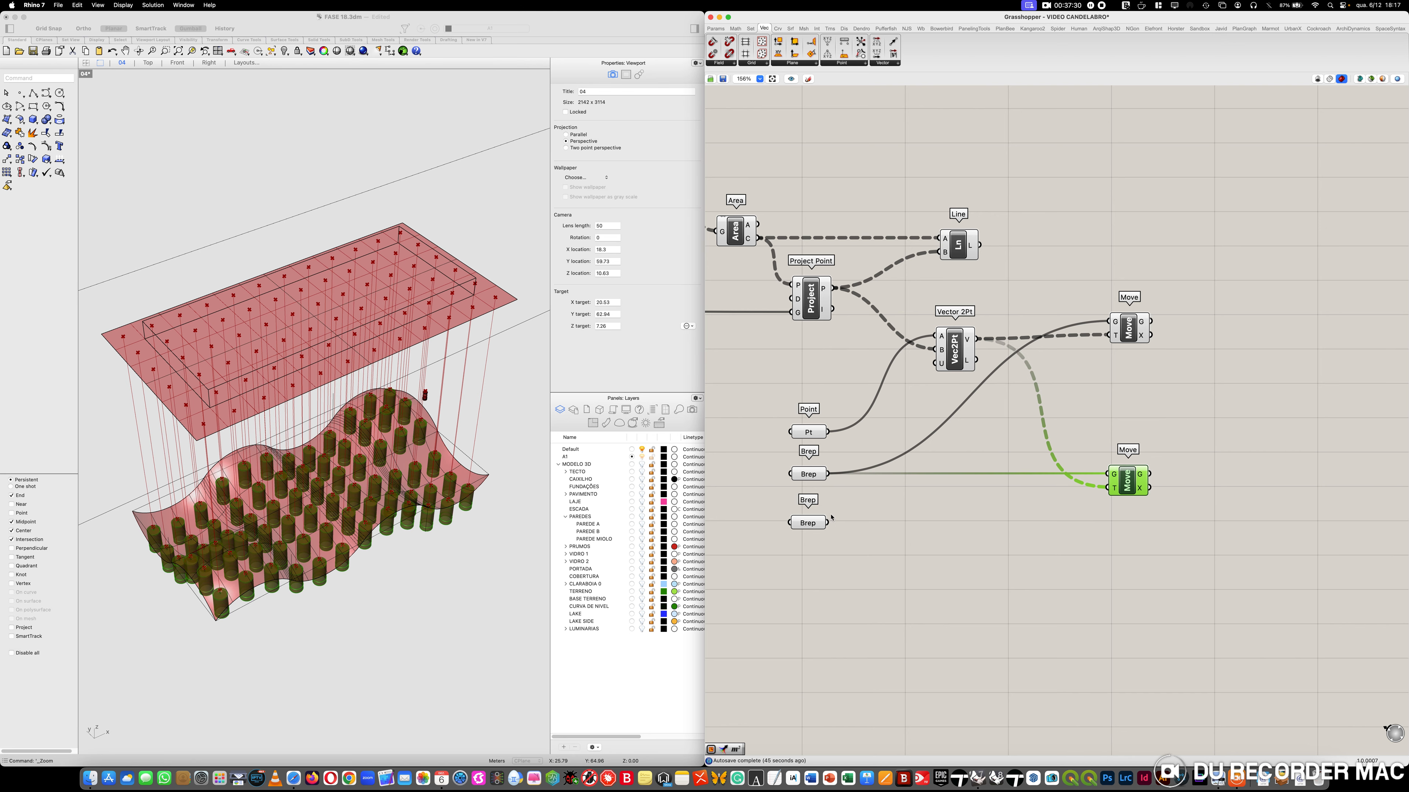
shift+drag(827, 522, 1114, 475)
click(1121, 600)
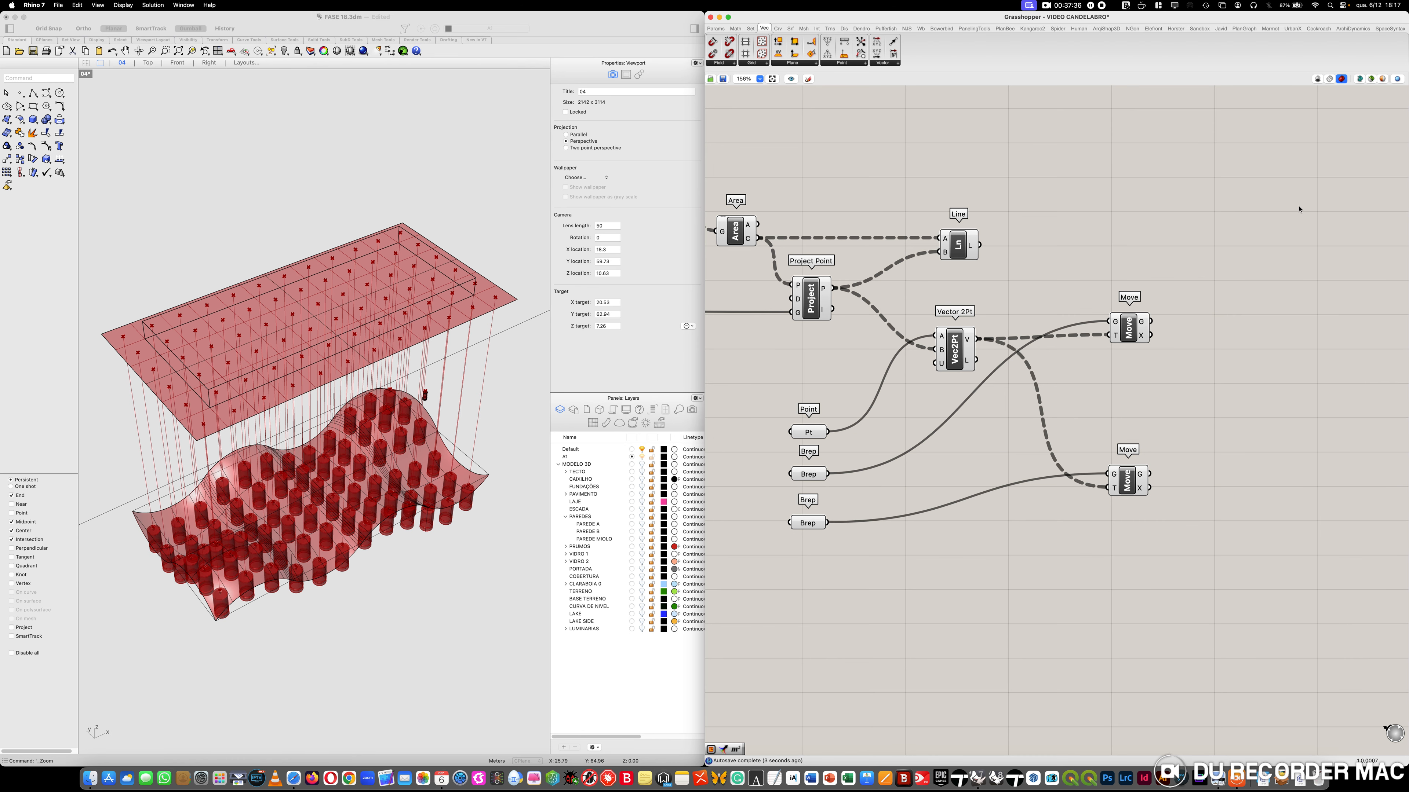
Limit the preview to selected components and check the outputs of both Moves, Project Point and Line in the viewport
click(1370, 79)
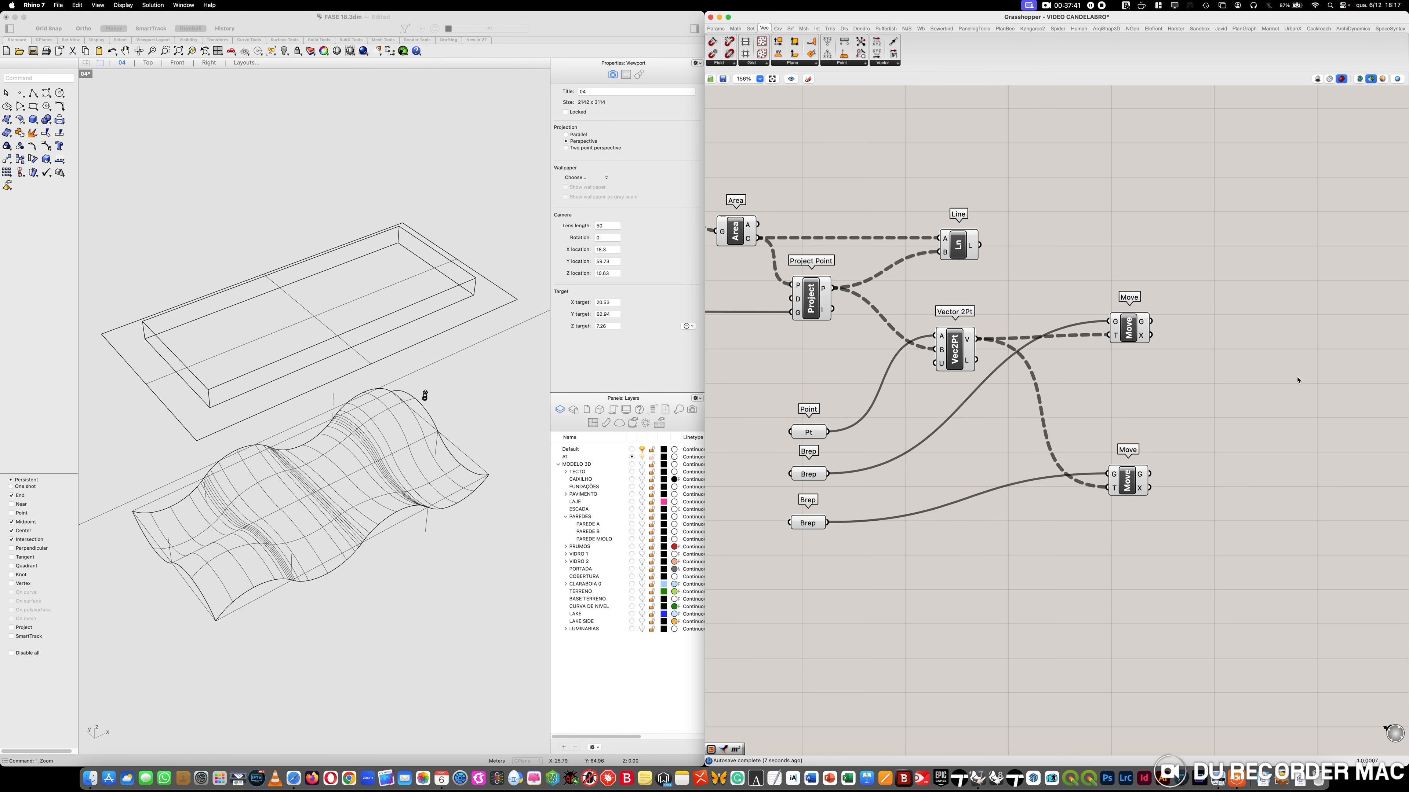
click(1132, 482)
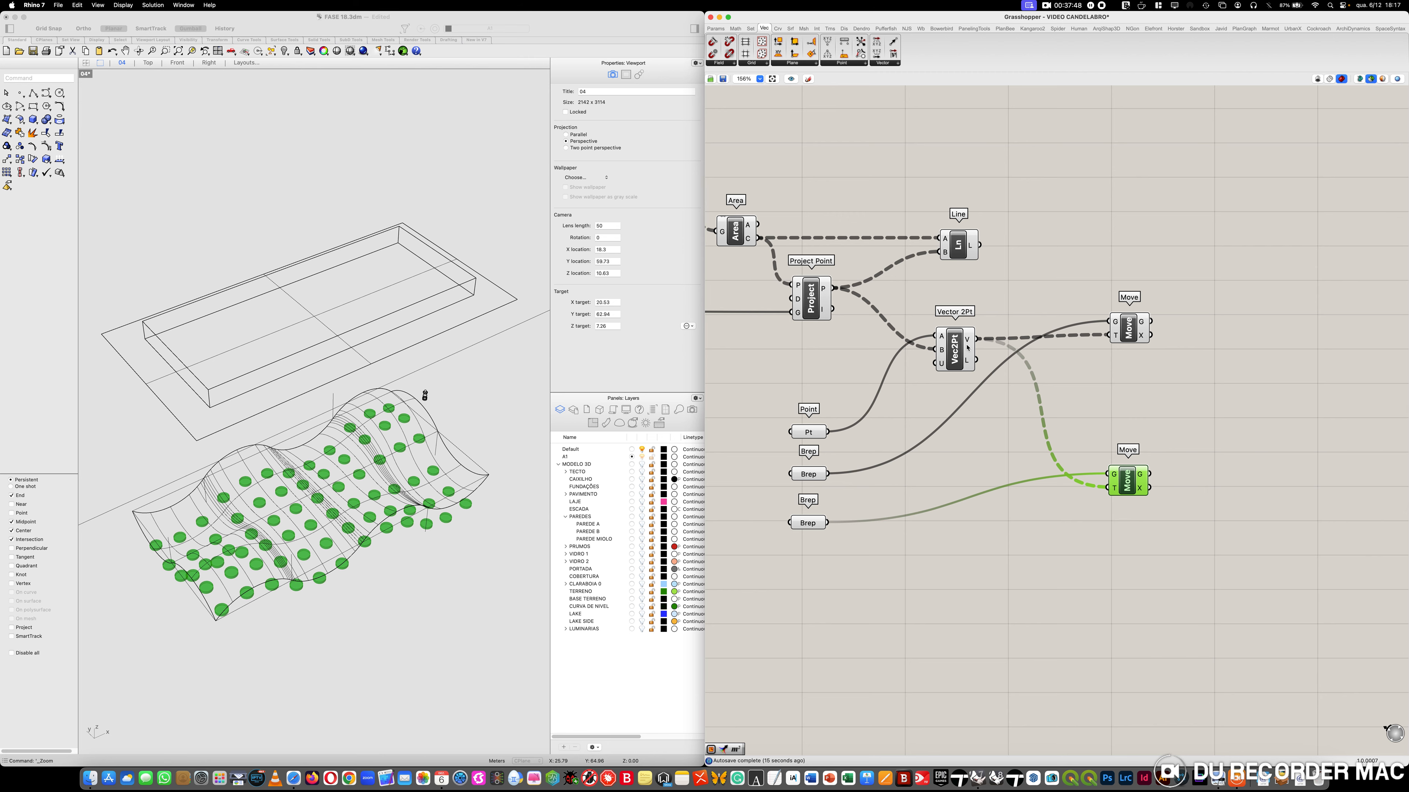
shift+click(956, 350)
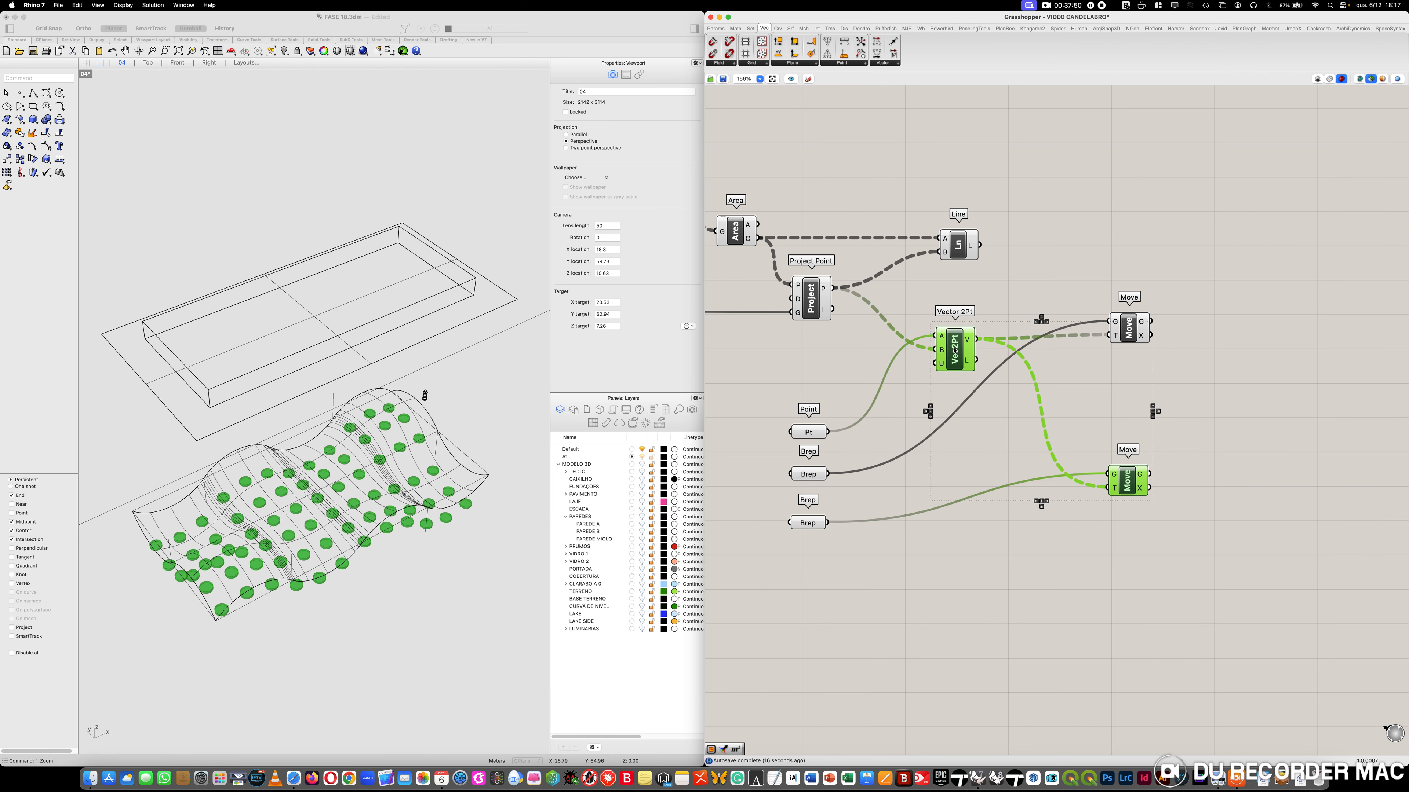
click(971, 372)
click(1132, 478)
shift+click(814, 300)
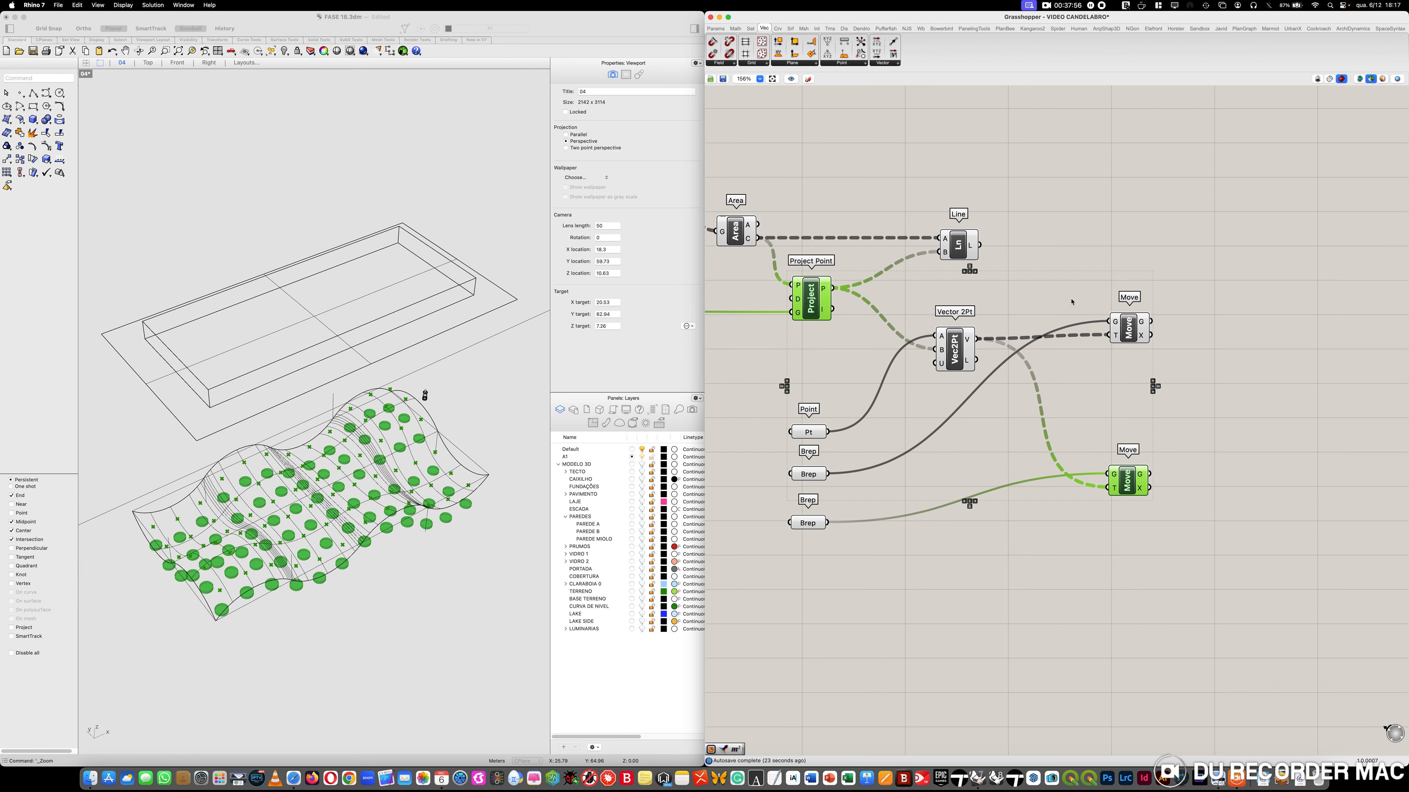
shift+click(1126, 328)
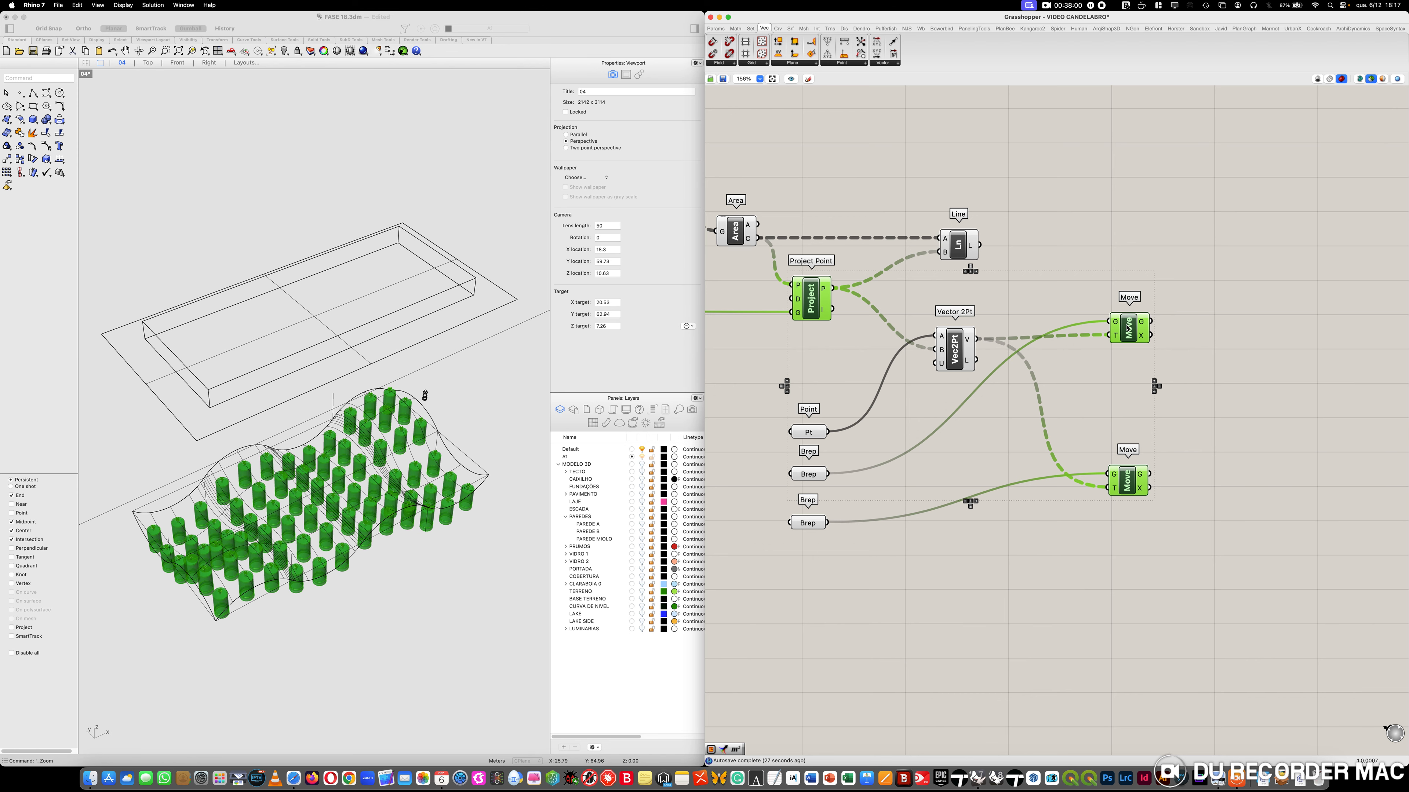
shift+click(962, 253)
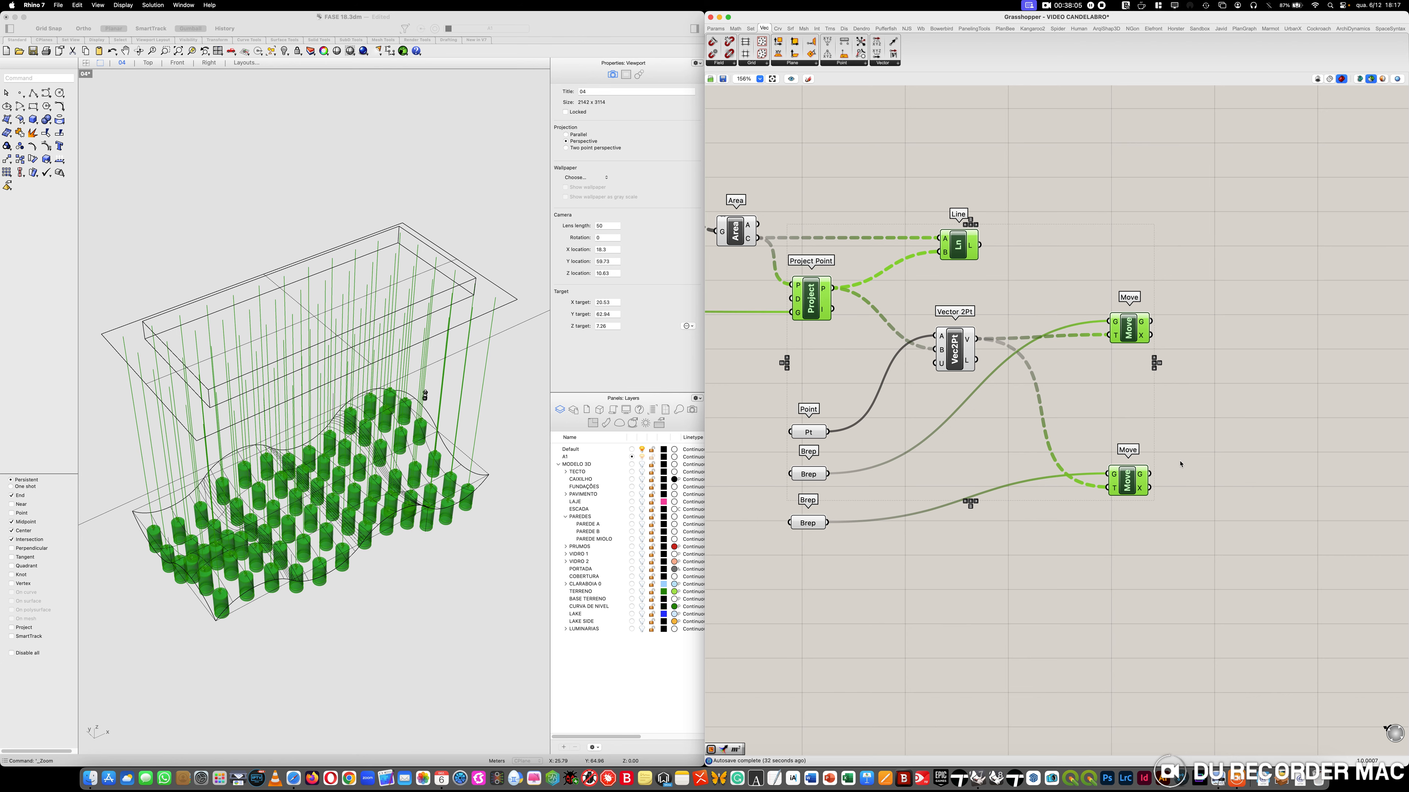
click(1211, 467)
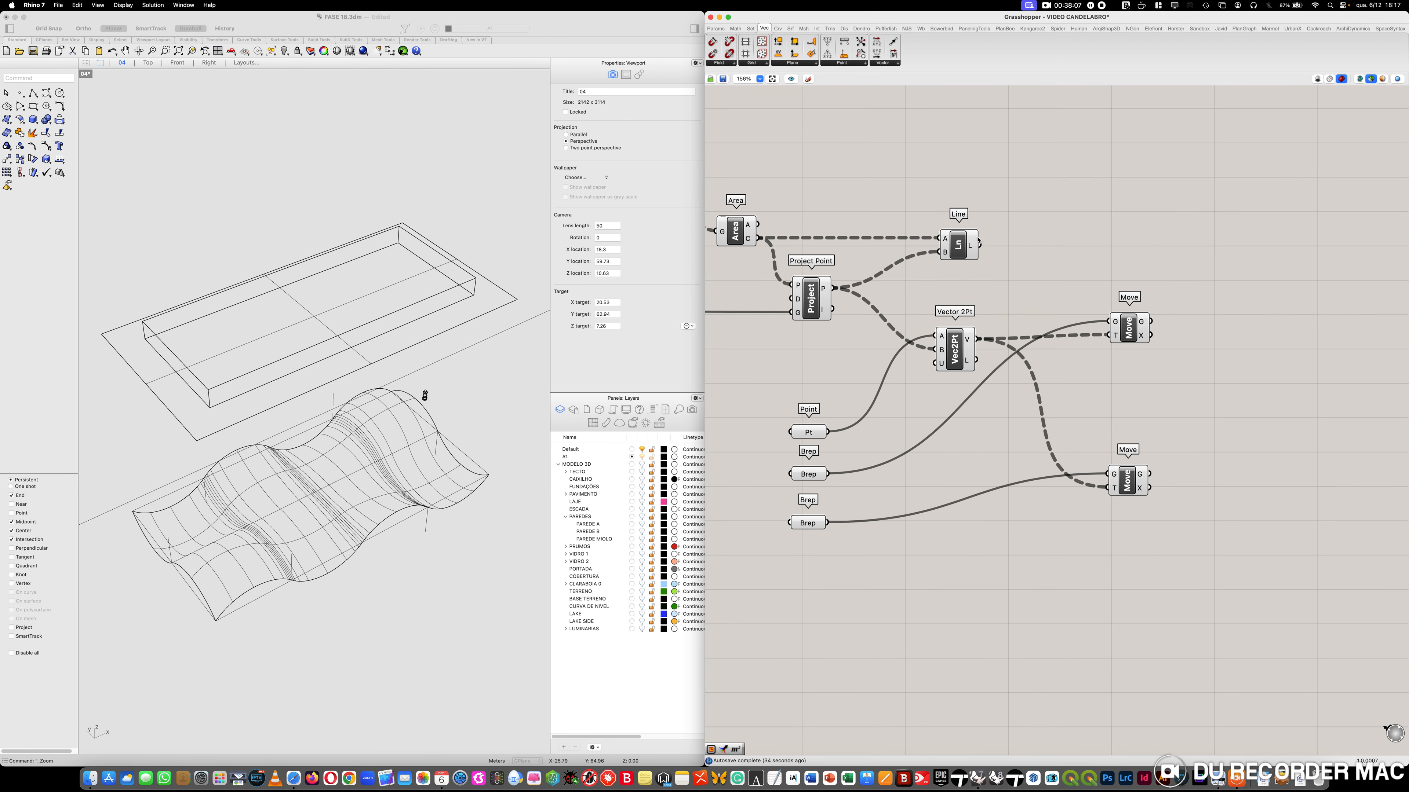
Switch to the course PDF and read pages 172 to 181 for the Pipe, layer and bake instructions, and return to the Grasshopper definition
mouse_move(975, 243)
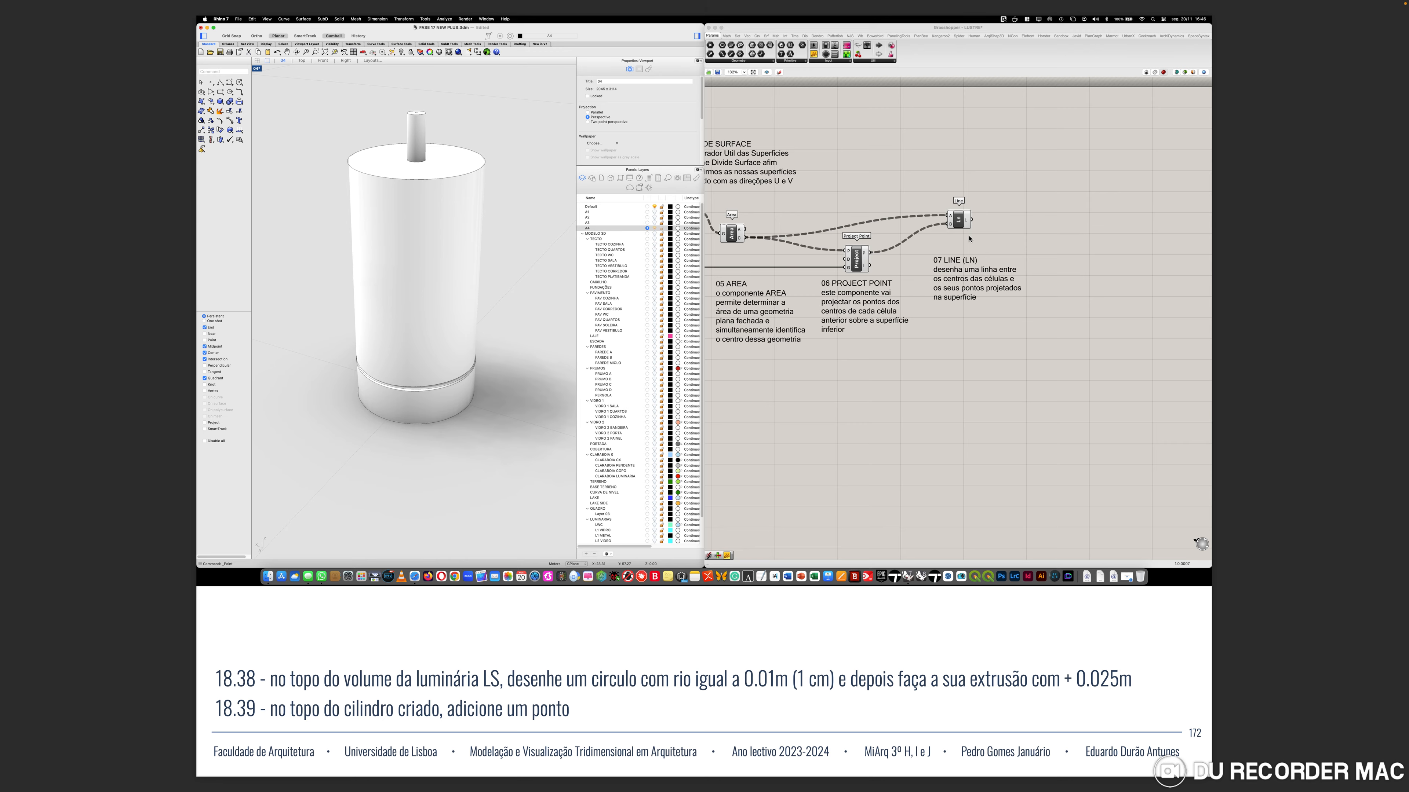
key(Right)
key(Right)
key(Right)
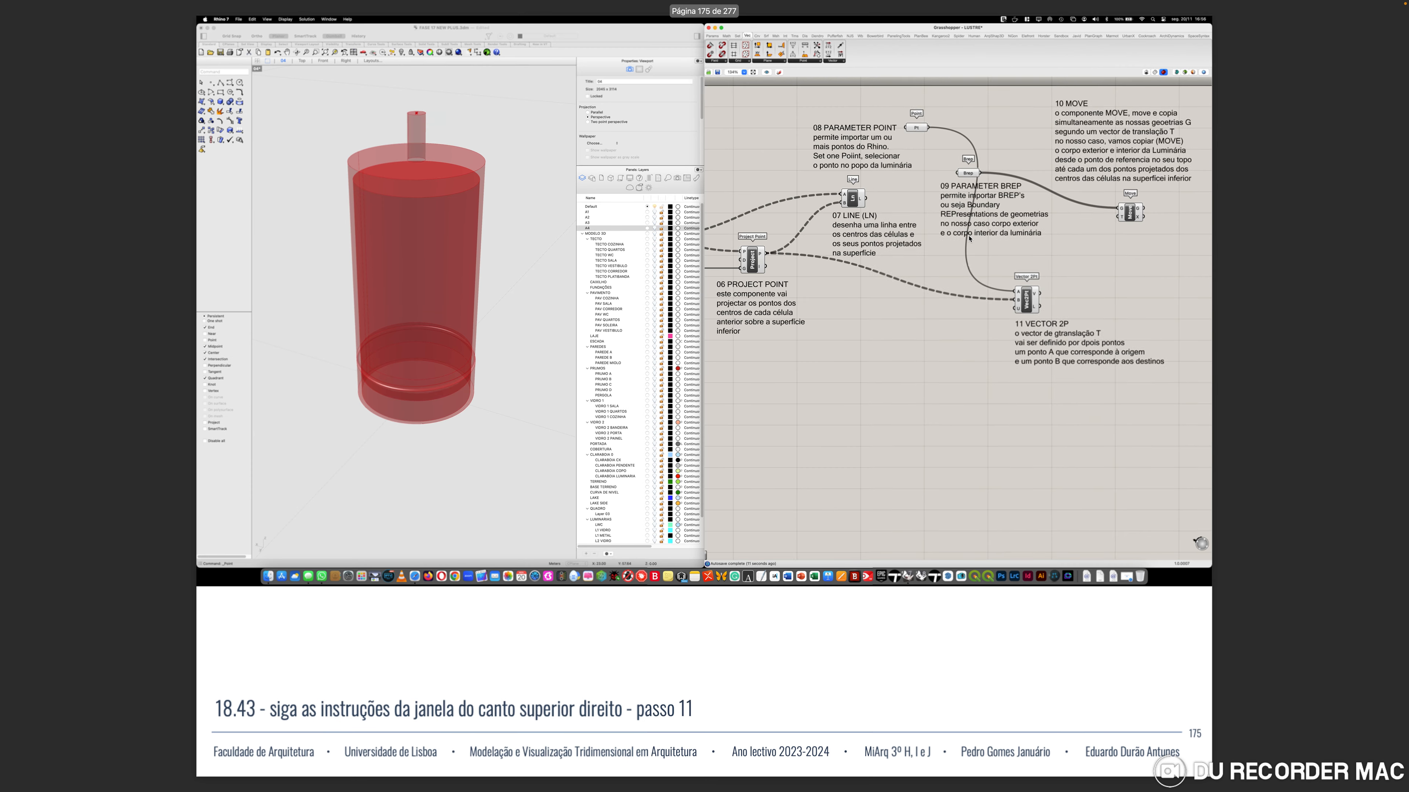
key(Right)
key(Right)
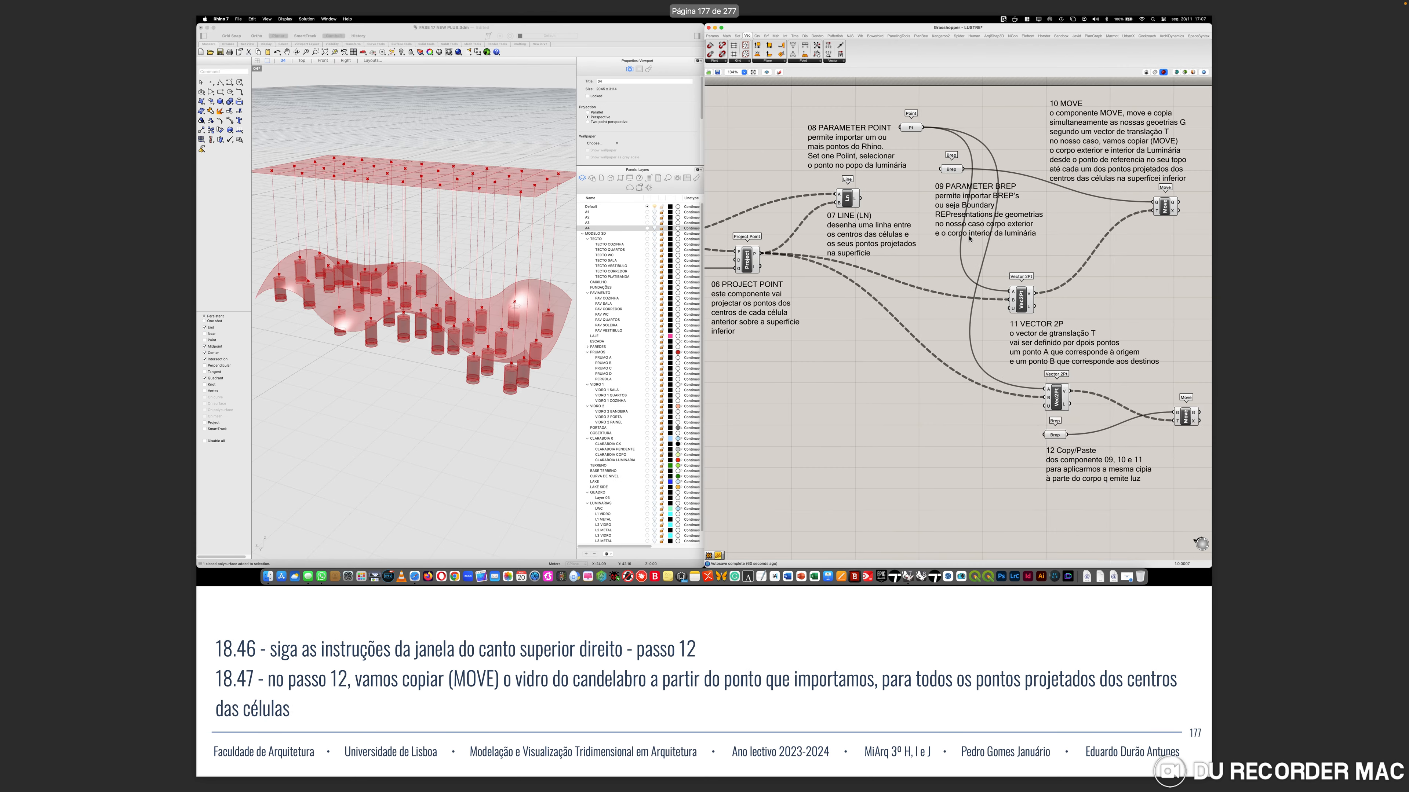
key(Right)
key(Right)
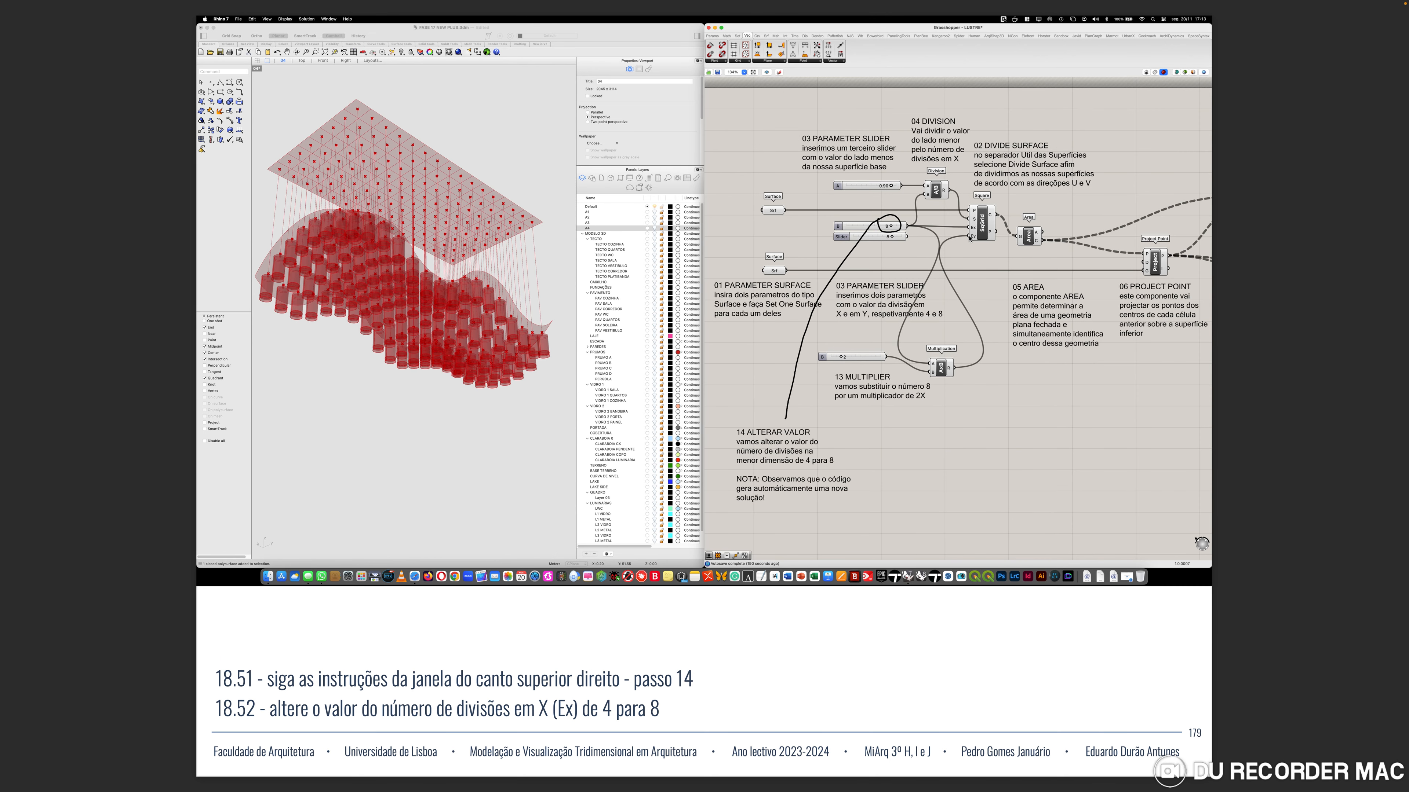
key(Right)
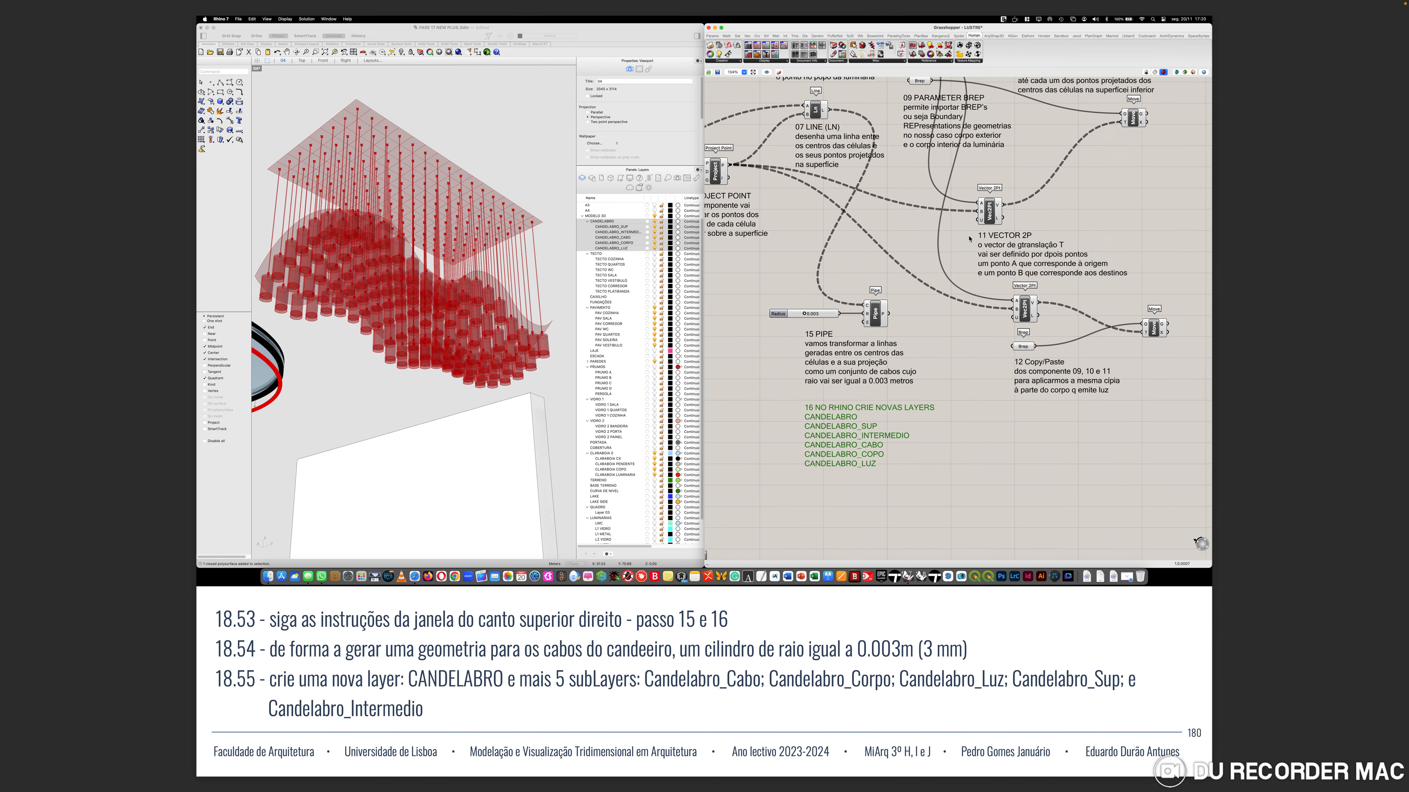
key(Left)
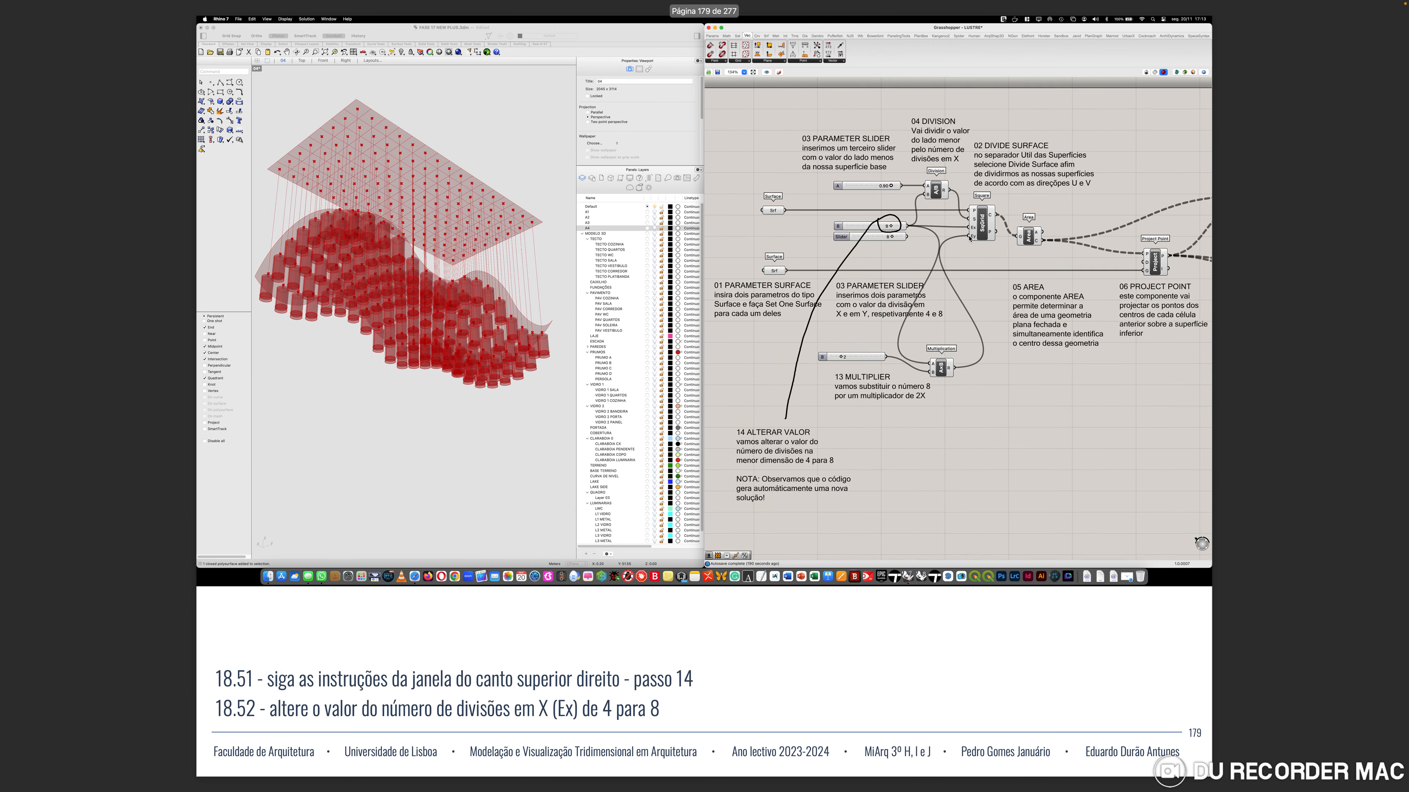
key(Left)
key(Left)
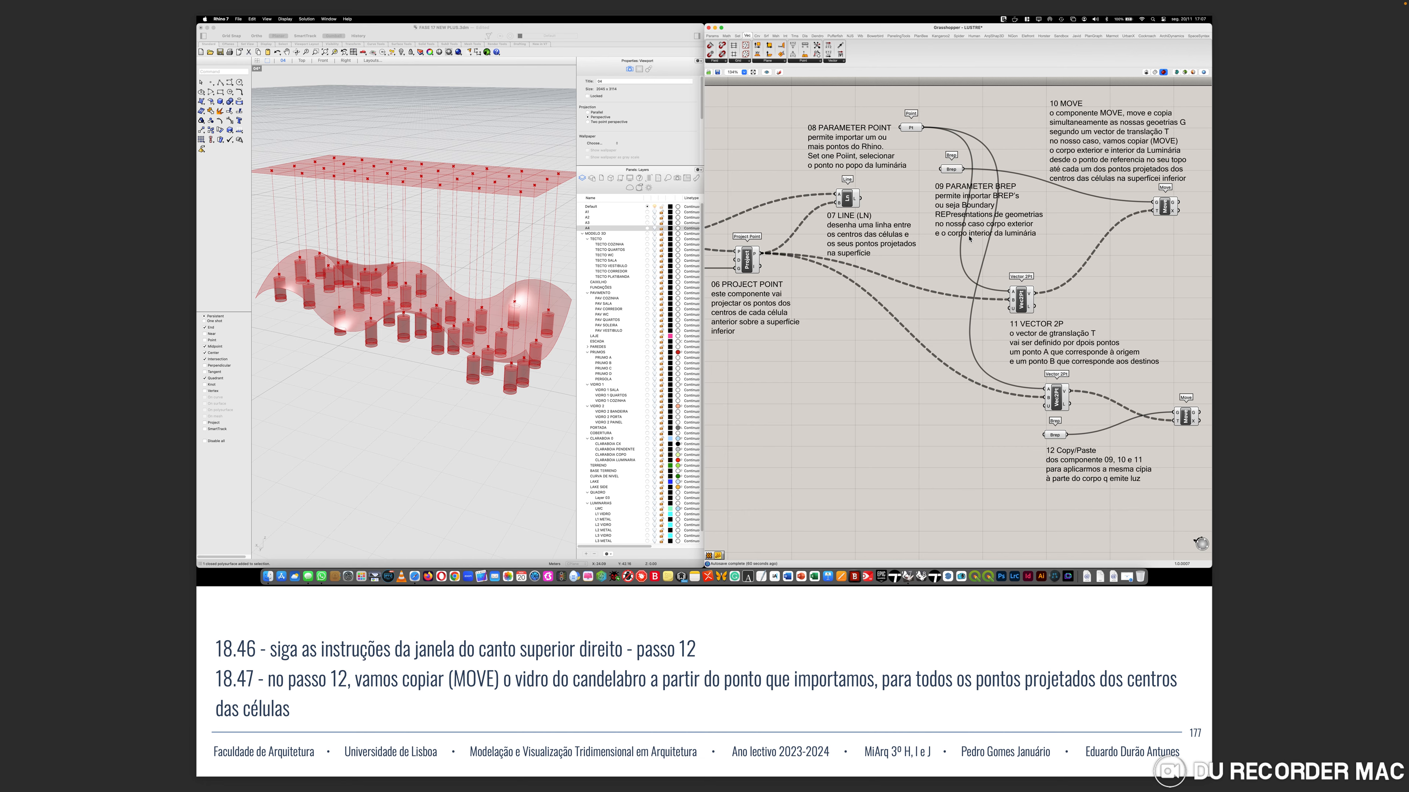
key(Right)
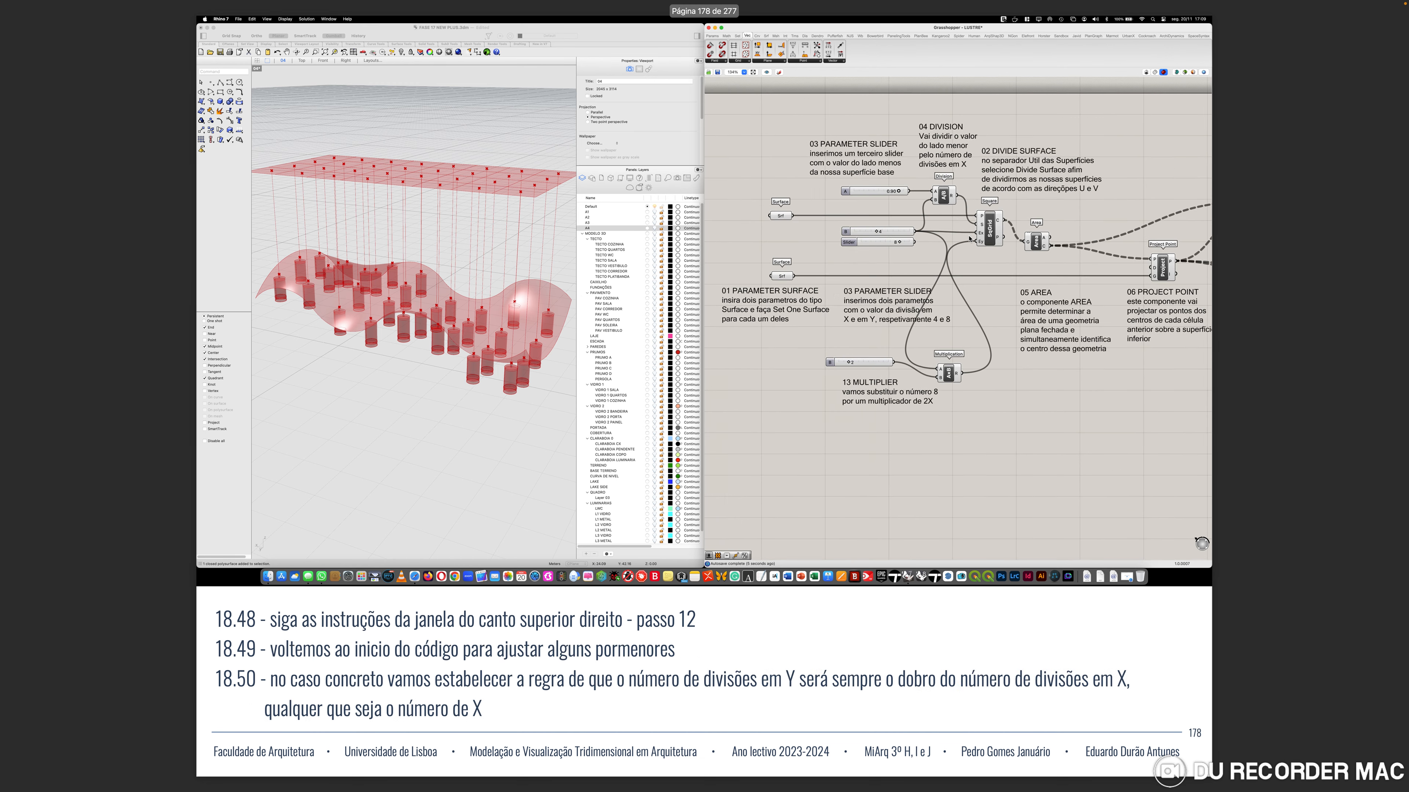
key(Right)
key(Right)
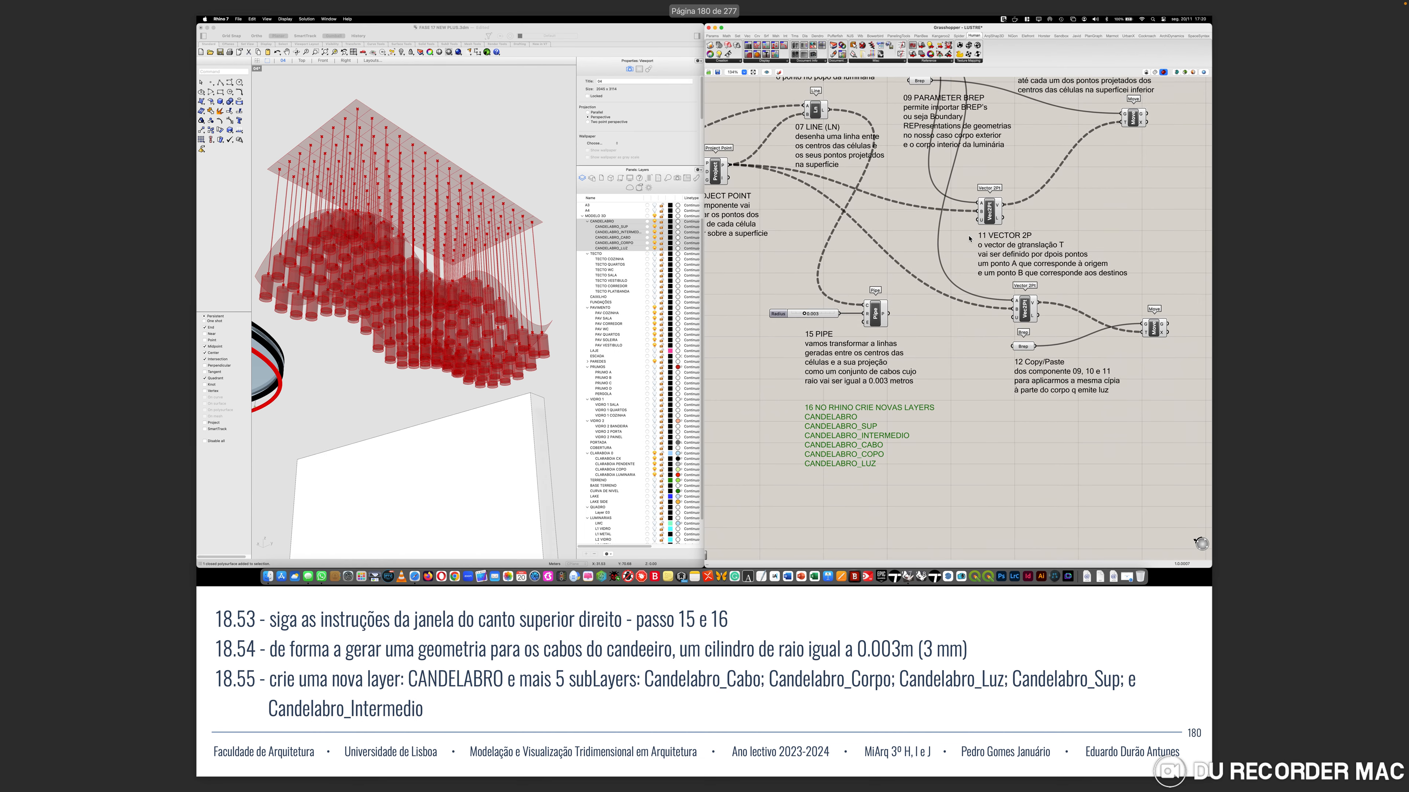
key(Right)
key(Right)
key(Left)
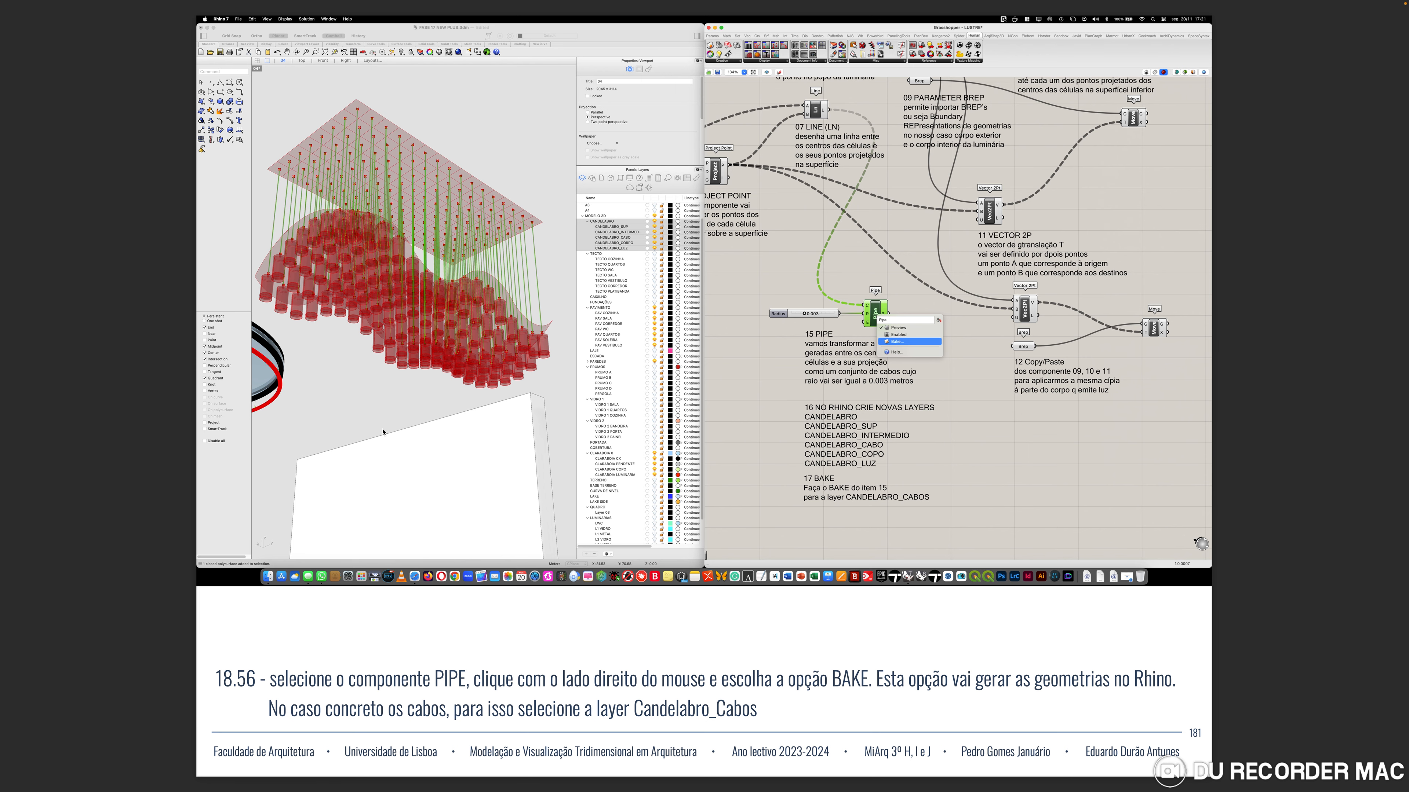
key(ctrl+Left)
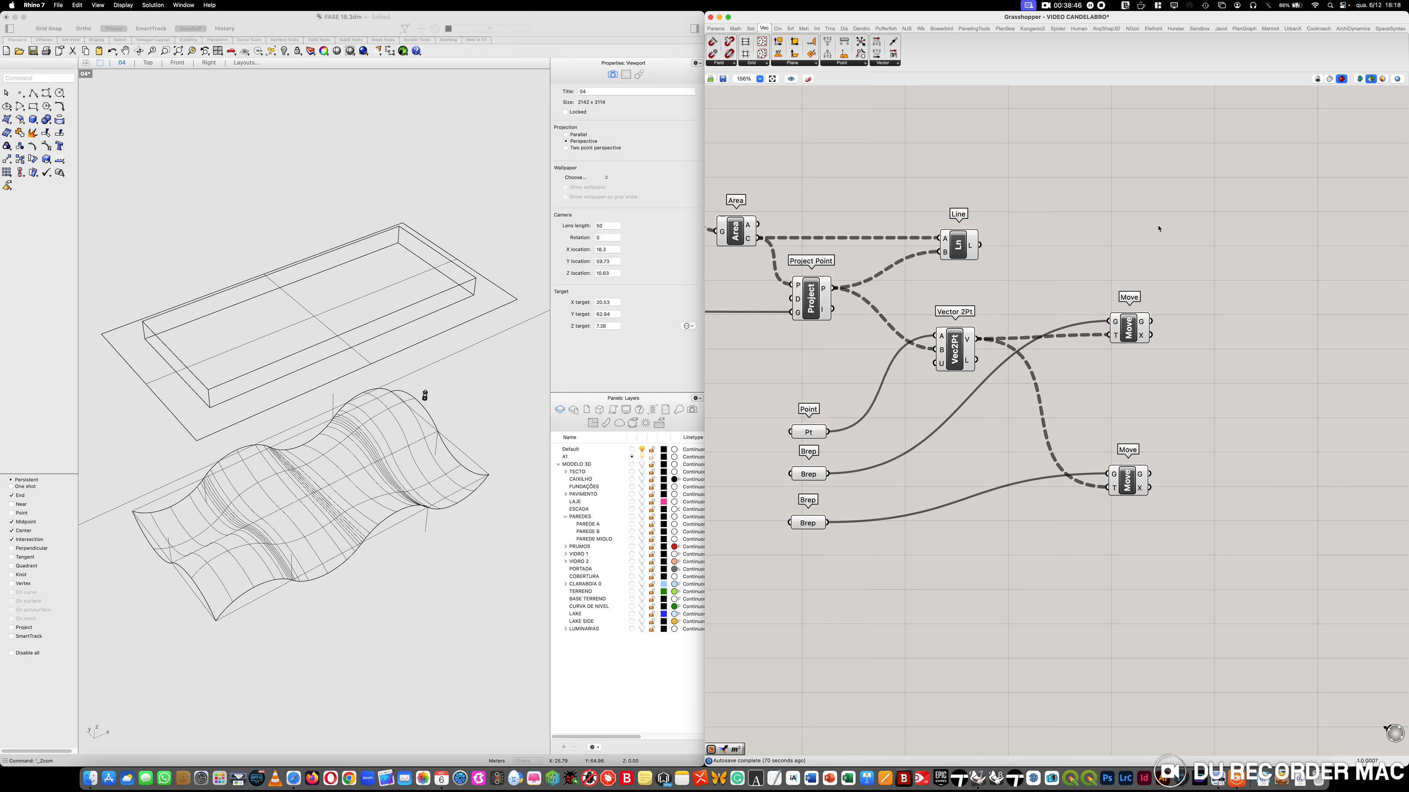
Add a Pipe component above the first Move and connect the Line output to its curve input C
double_click(1156, 234)
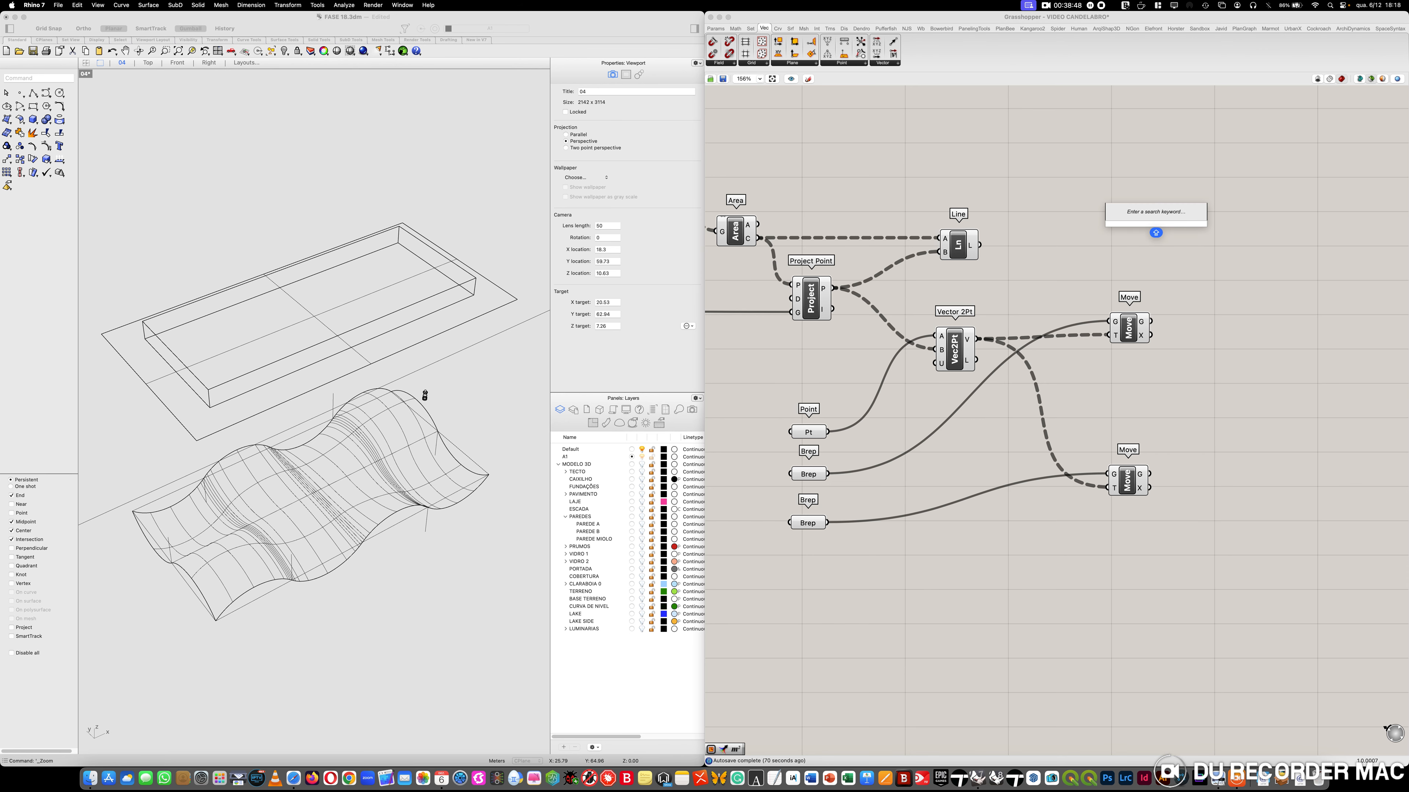
text(PIP)
key(Return)
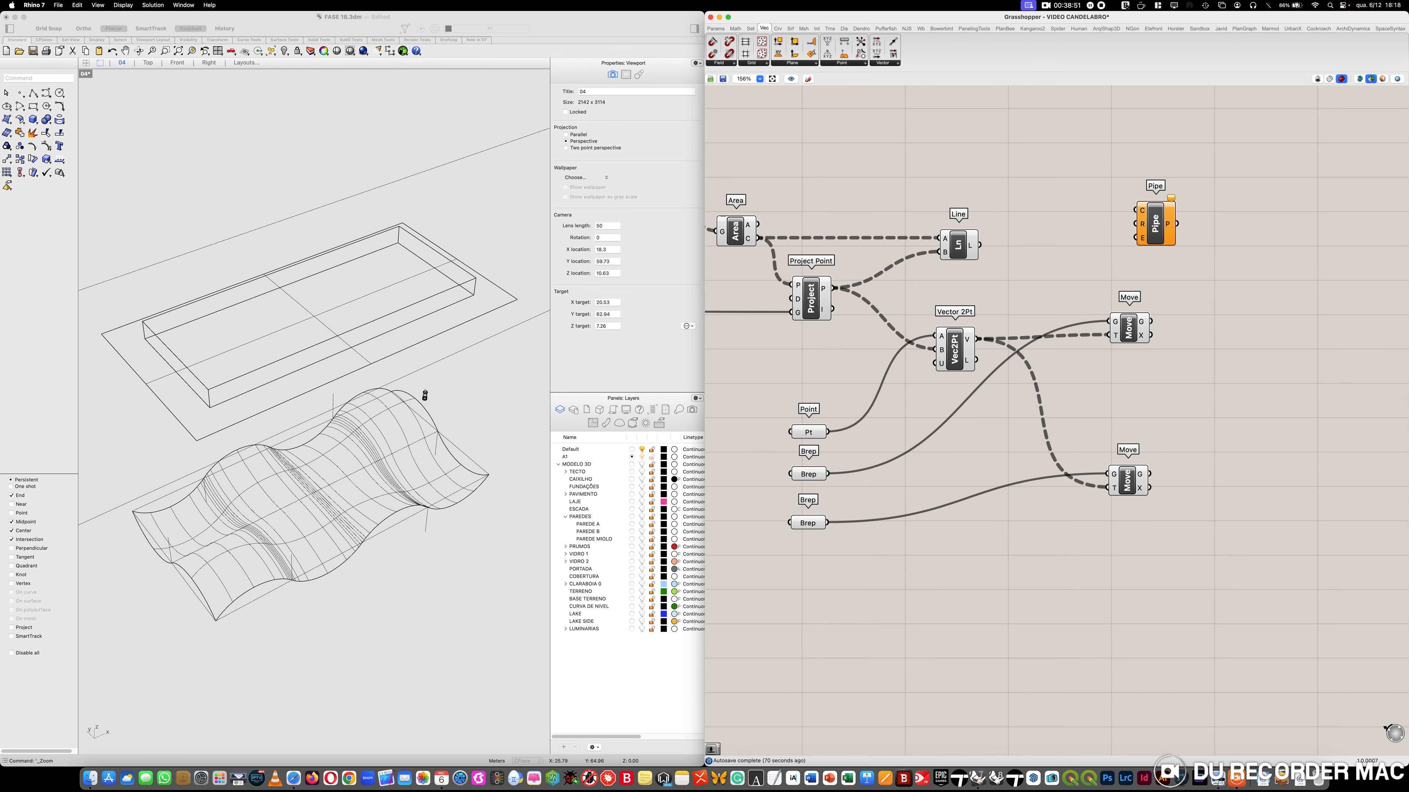
drag(979, 245, 1134, 213)
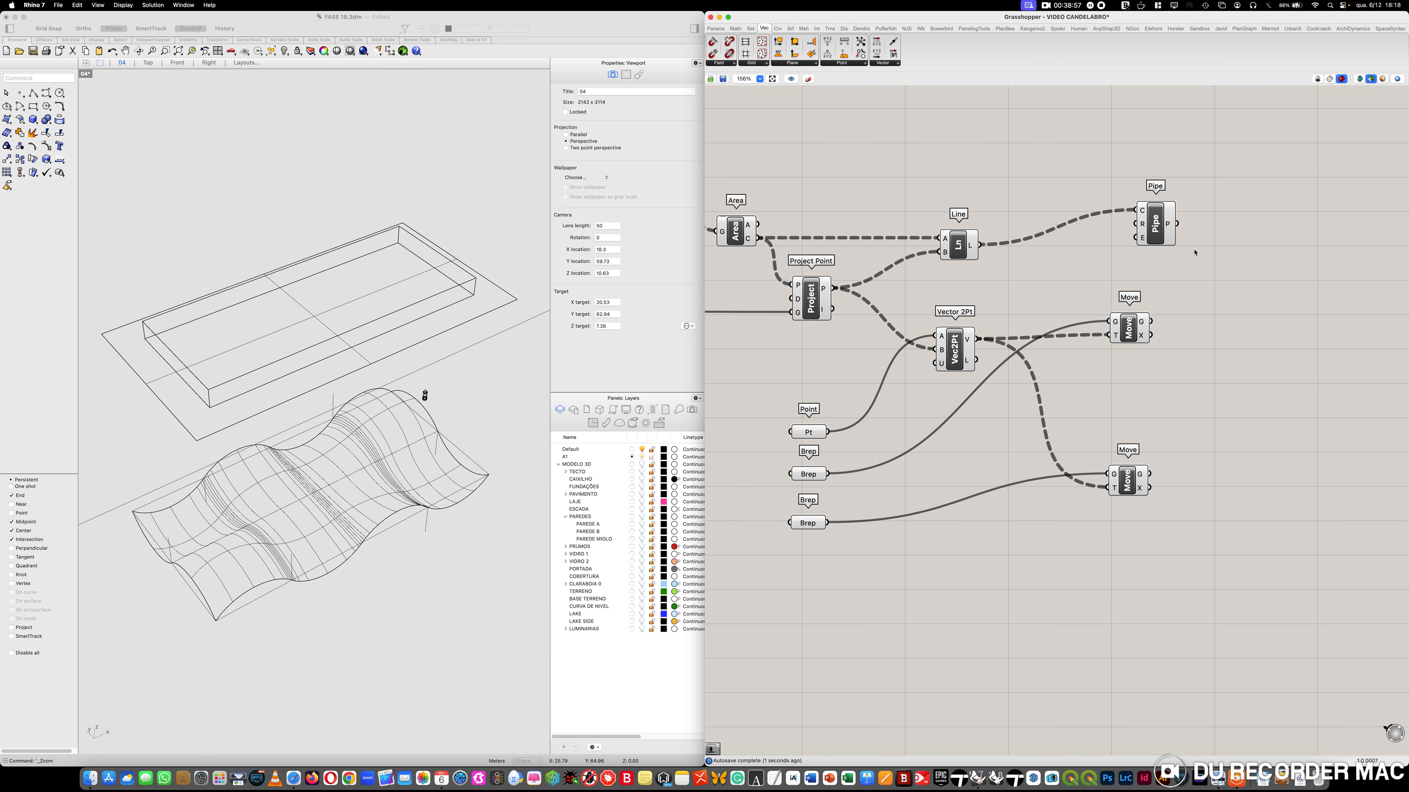
click(1155, 227)
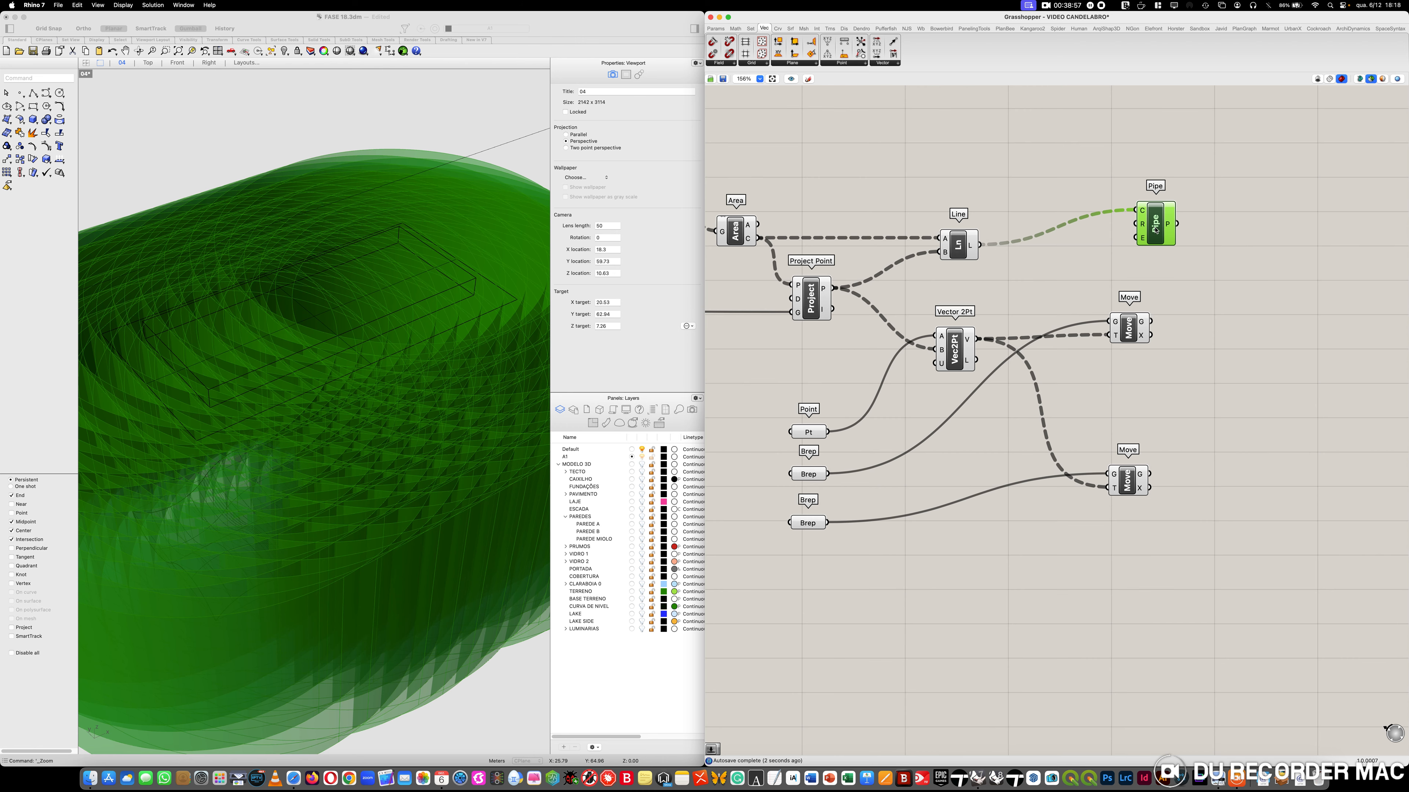
click(983, 165)
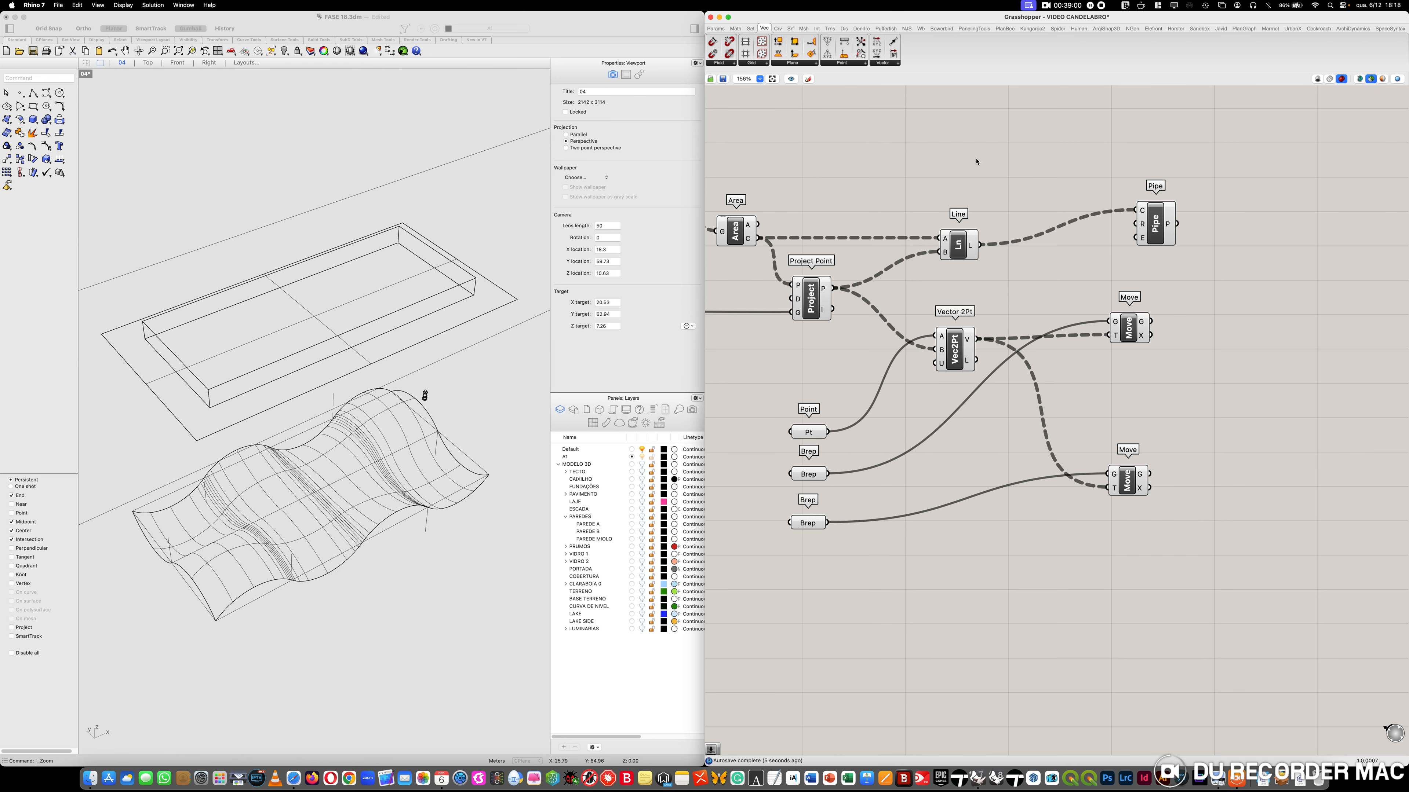
Add a 0.003 number slider above the Line component and connect it to the Pipe's radius input R
double_click(976, 162)
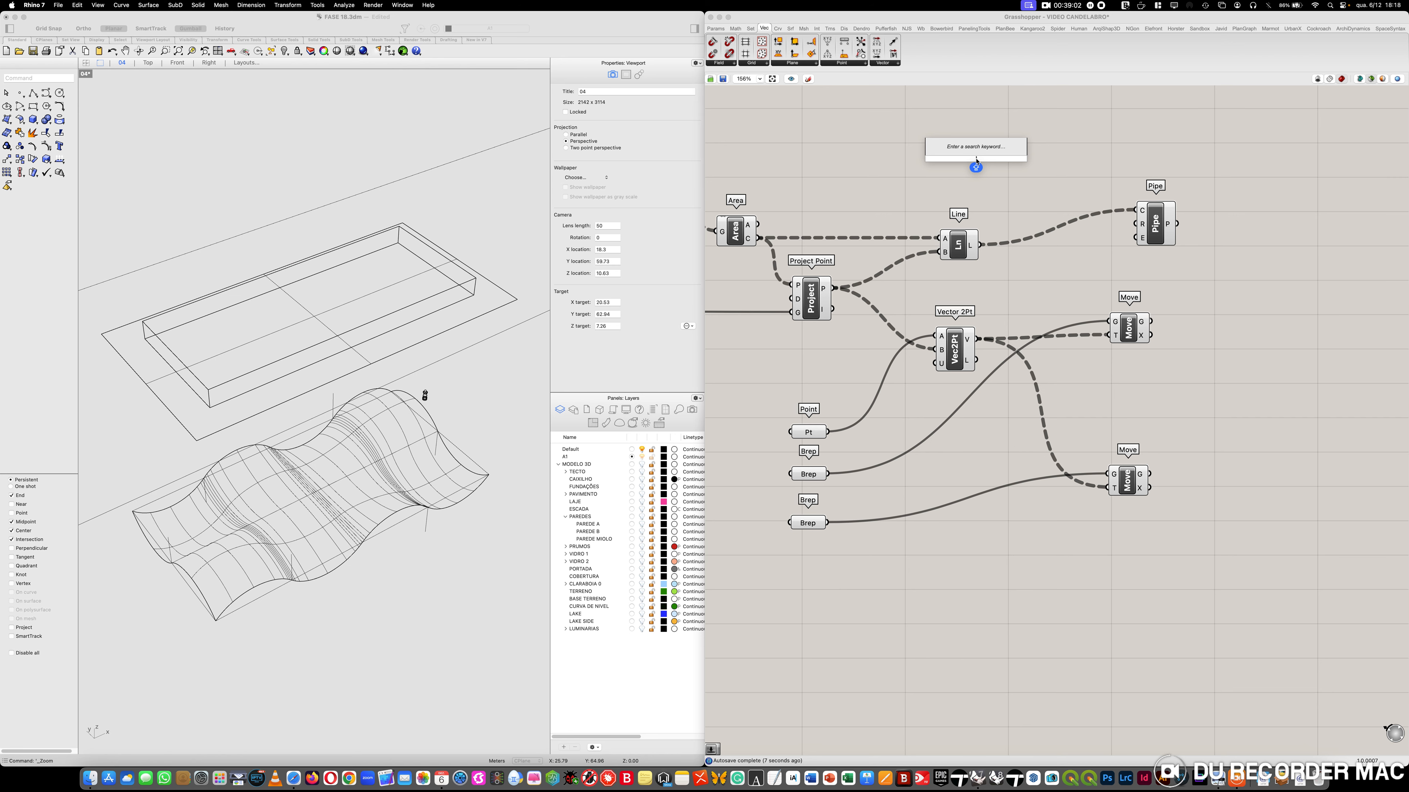
text(0.003)
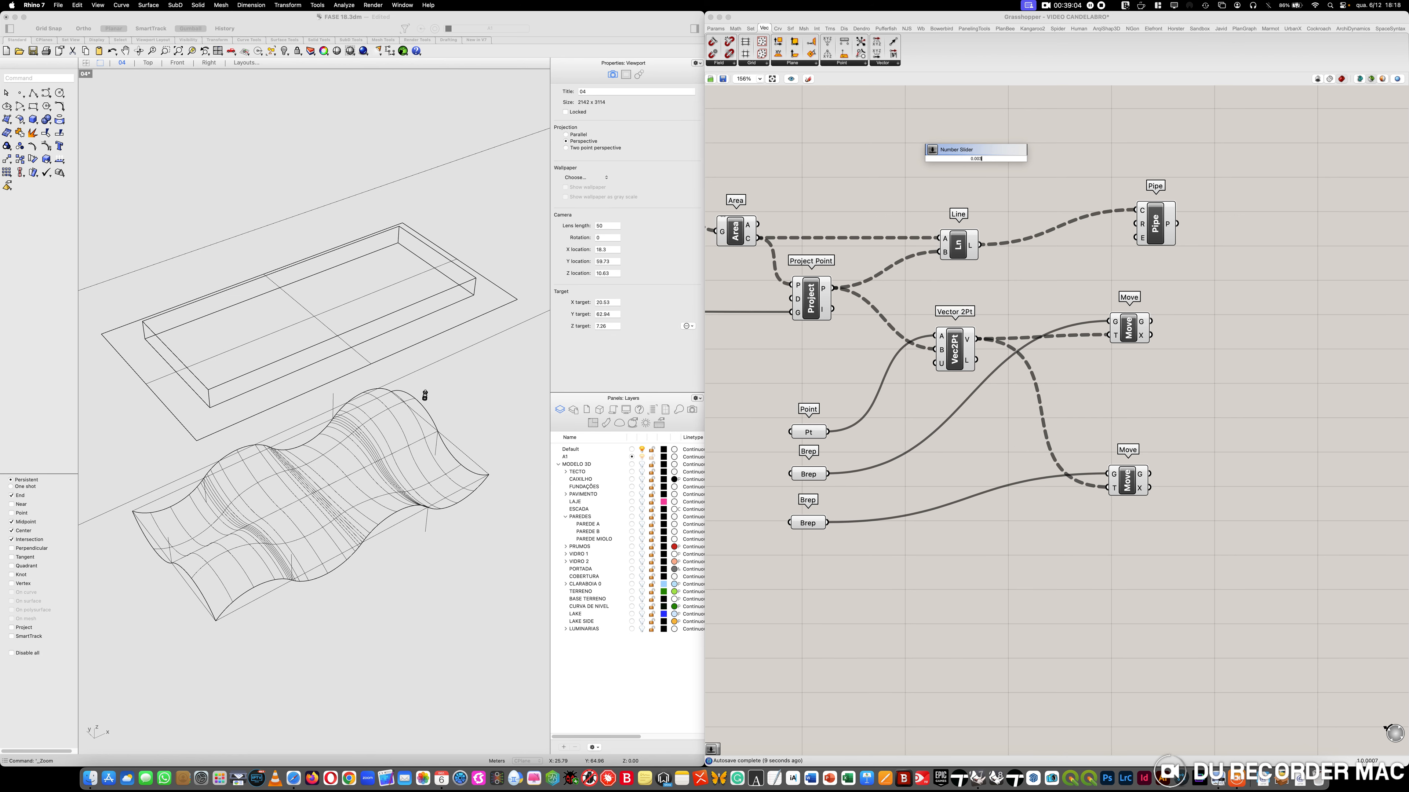
key(Return)
drag(1030, 159, 1134, 224)
click(1153, 230)
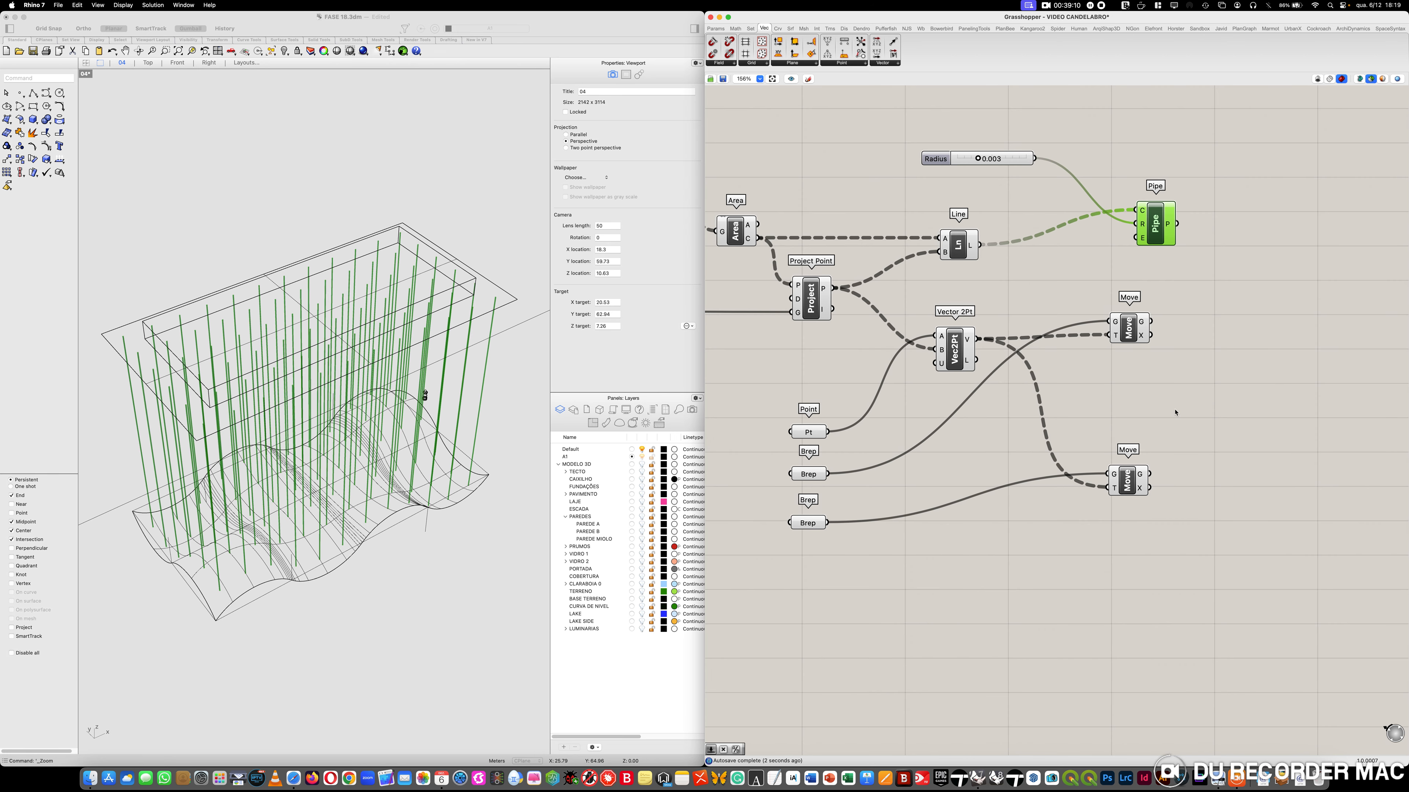
click(1166, 370)
Line up the Pipe and the two Move components in one vertical column on the canvas
drag(1152, 222, 1131, 222)
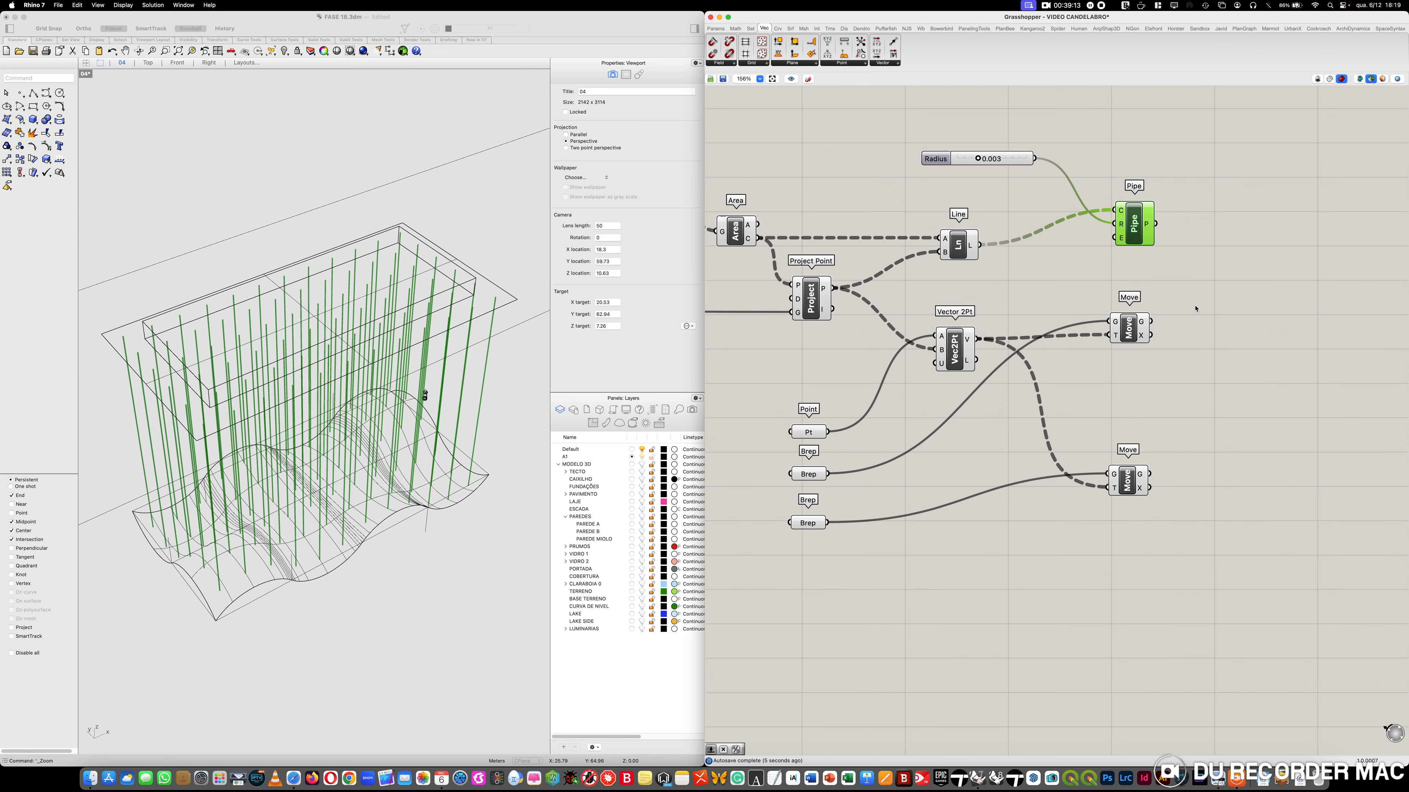
drag(1125, 331, 1137, 337)
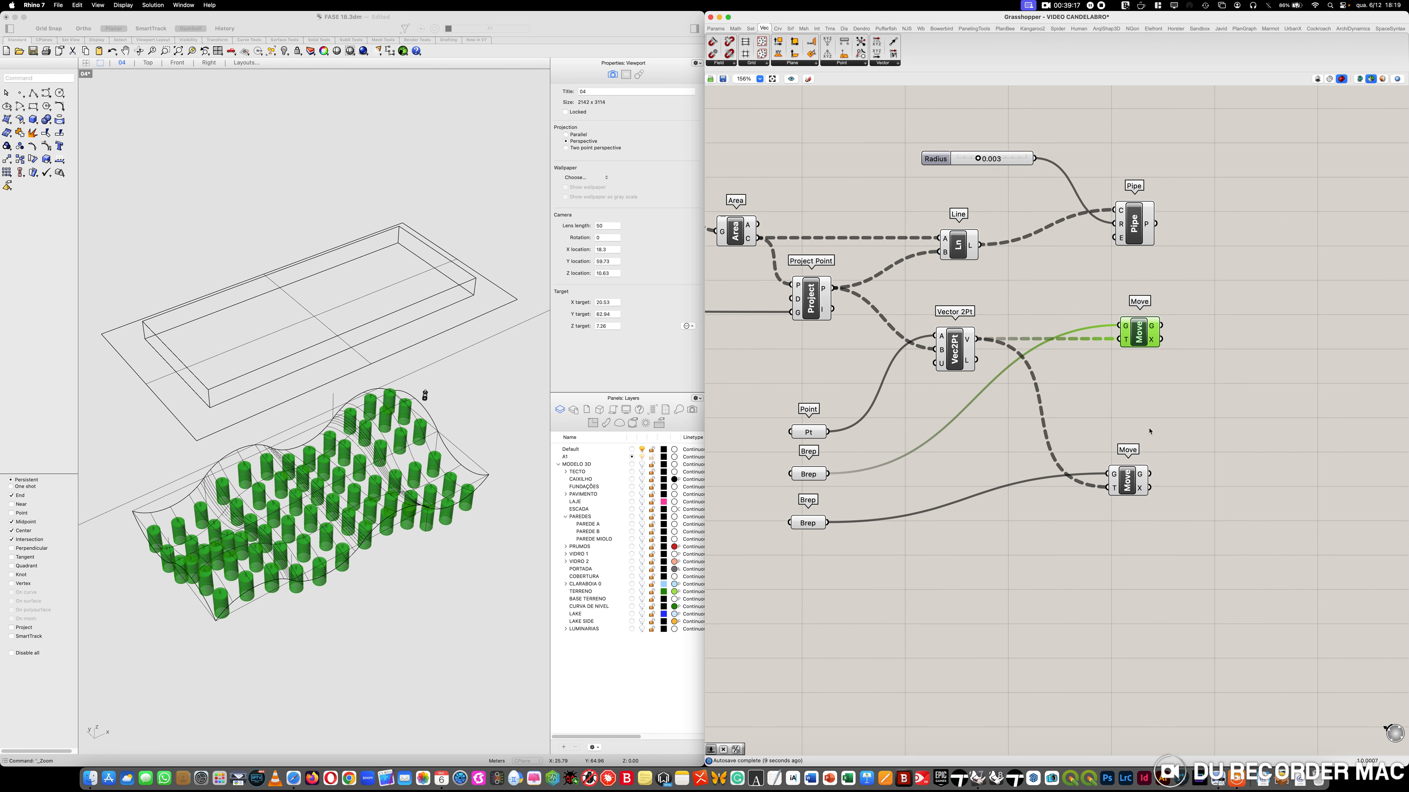
click(1128, 485)
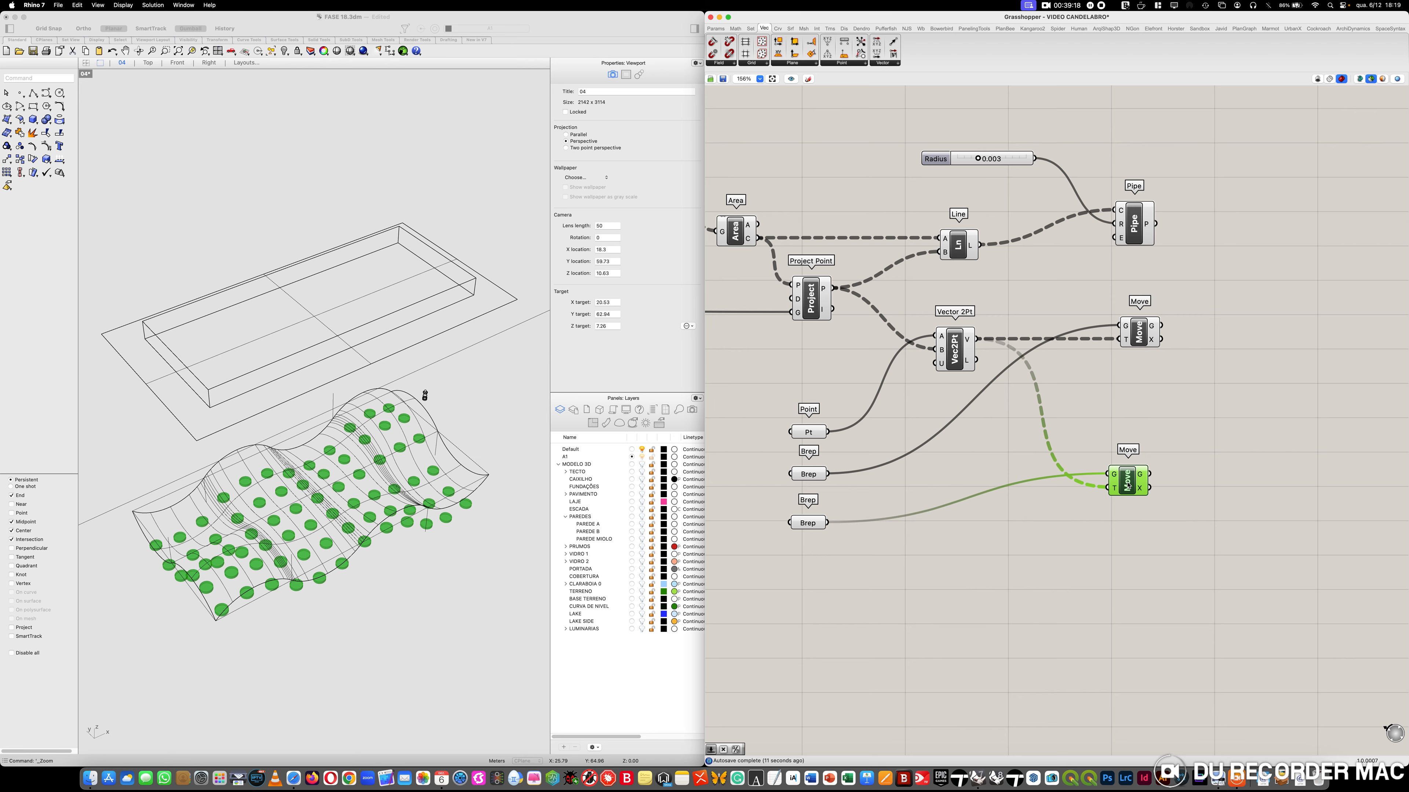
drag(1128, 485, 1138, 486)
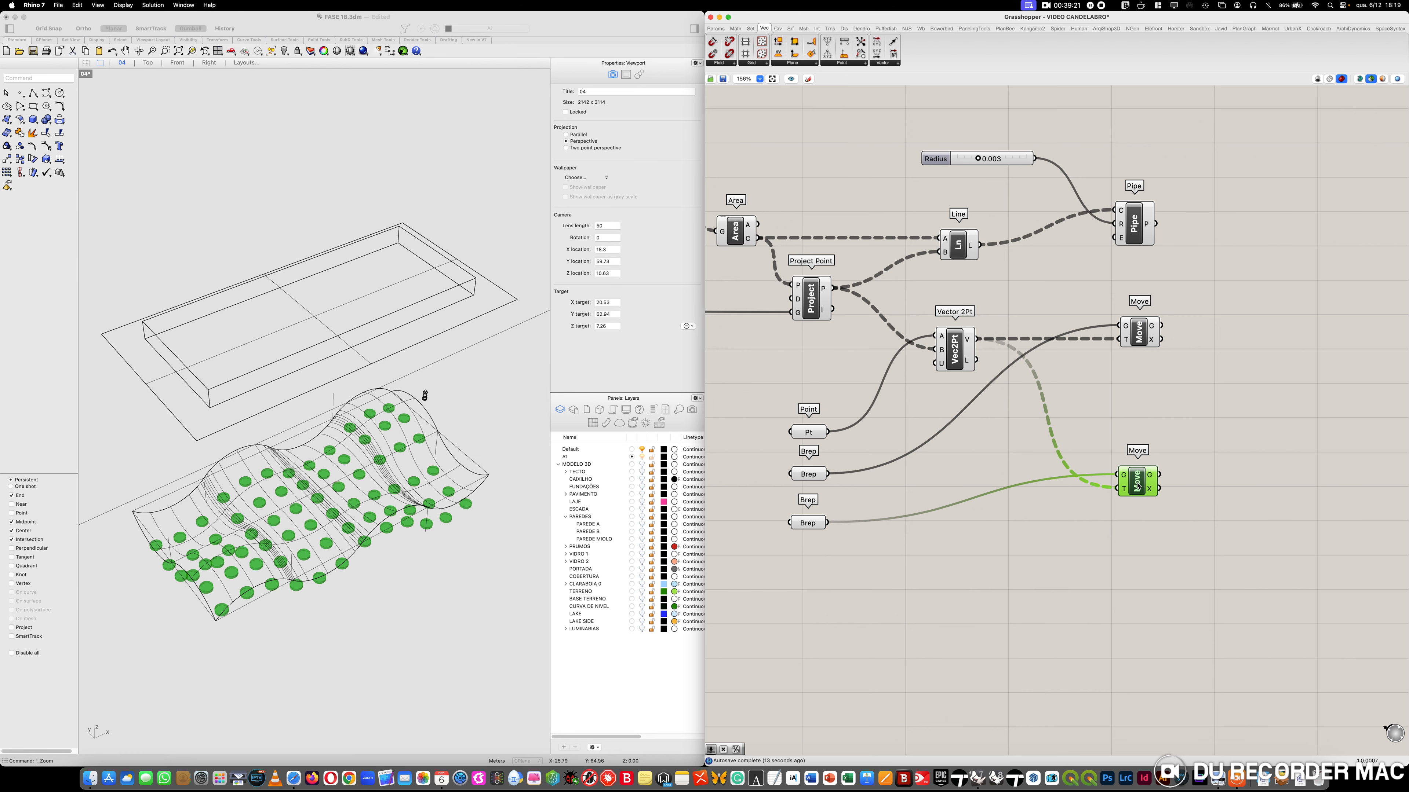
Create a new Rhino layer named CANDELABRO for the chandelier objects
right_drag(1200, 368, 997, 383)
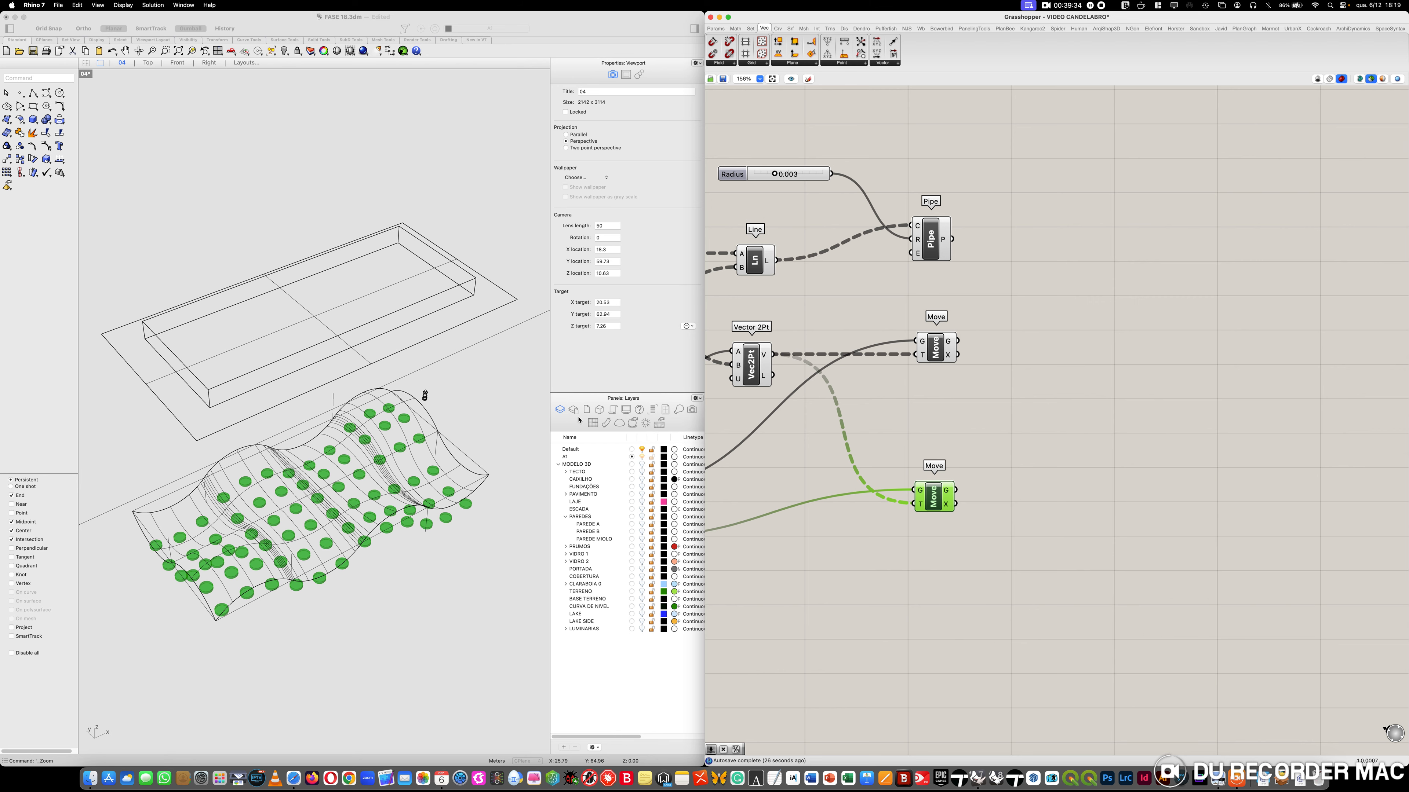
click(579, 466)
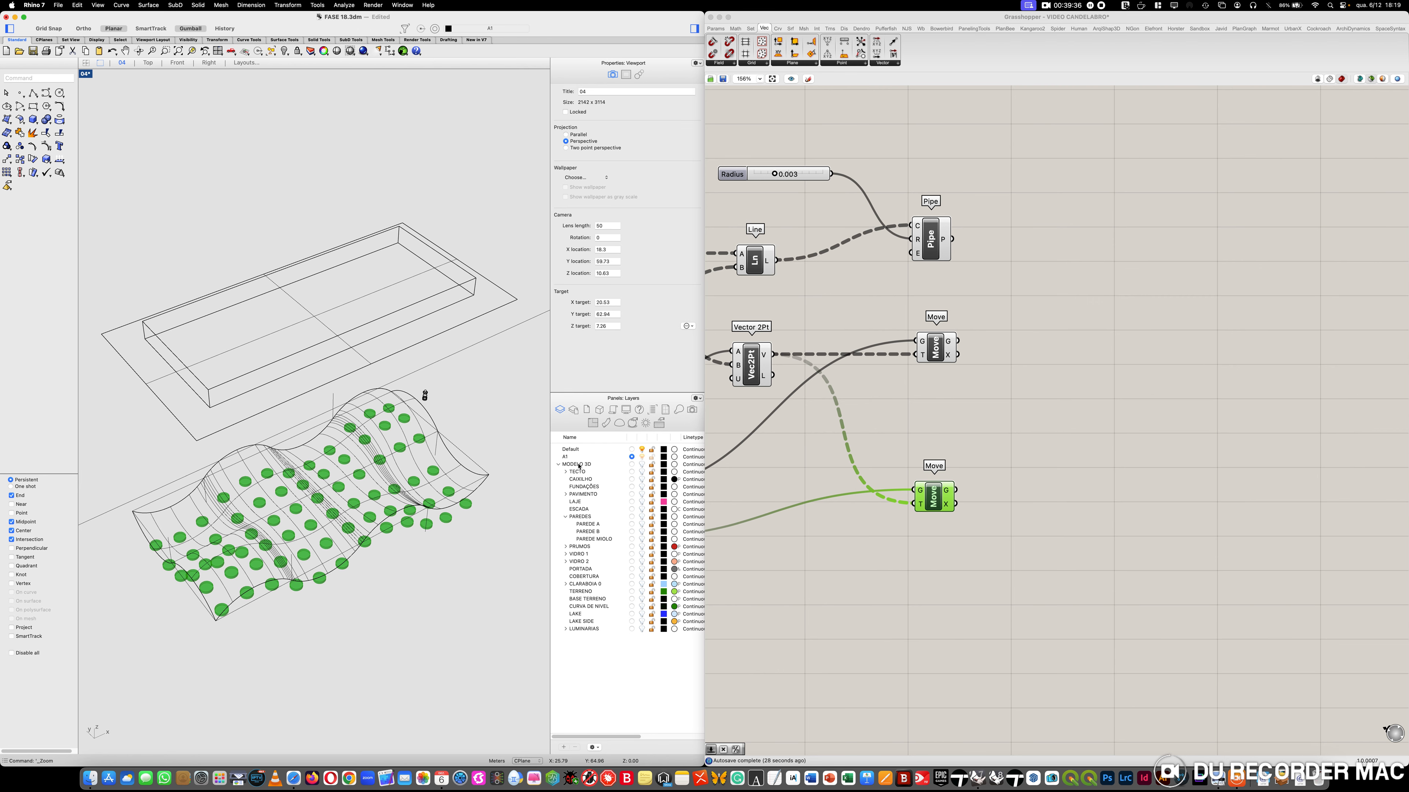
click(579, 466)
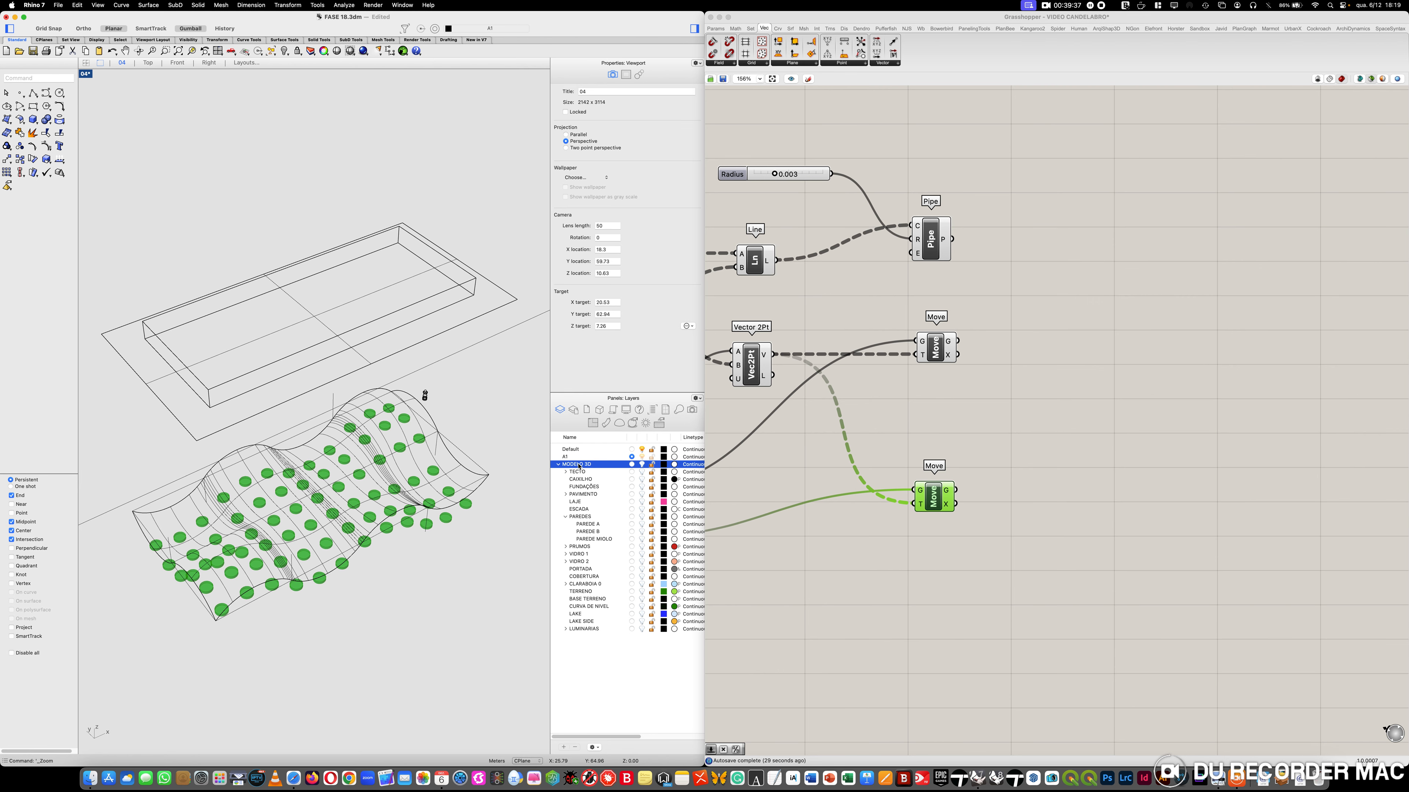
click(564, 747)
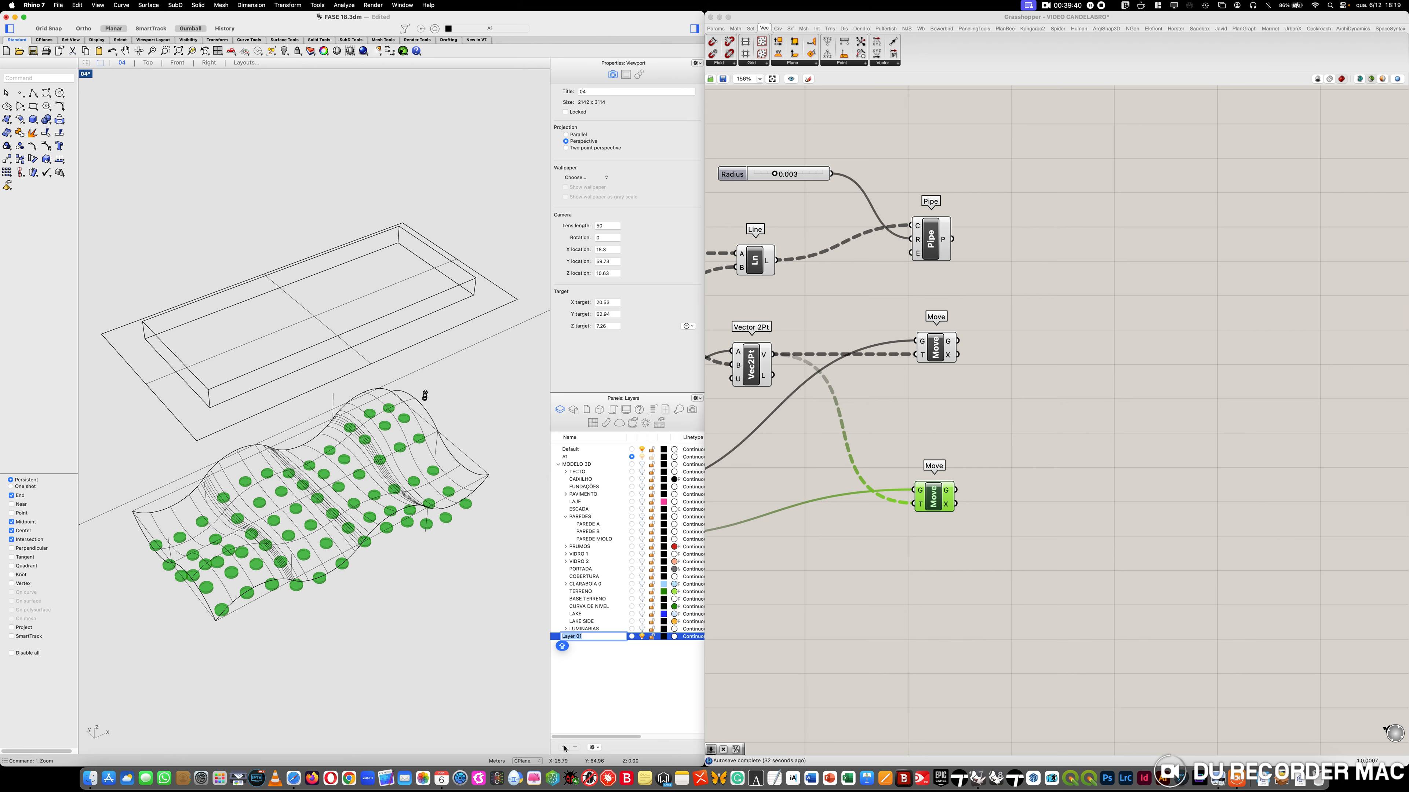
text(CANDELABRO)
click(591, 672)
Move the CANDELABRO layer into the MODELO 3D parent layer, at the start of its sublayers
click(580, 637)
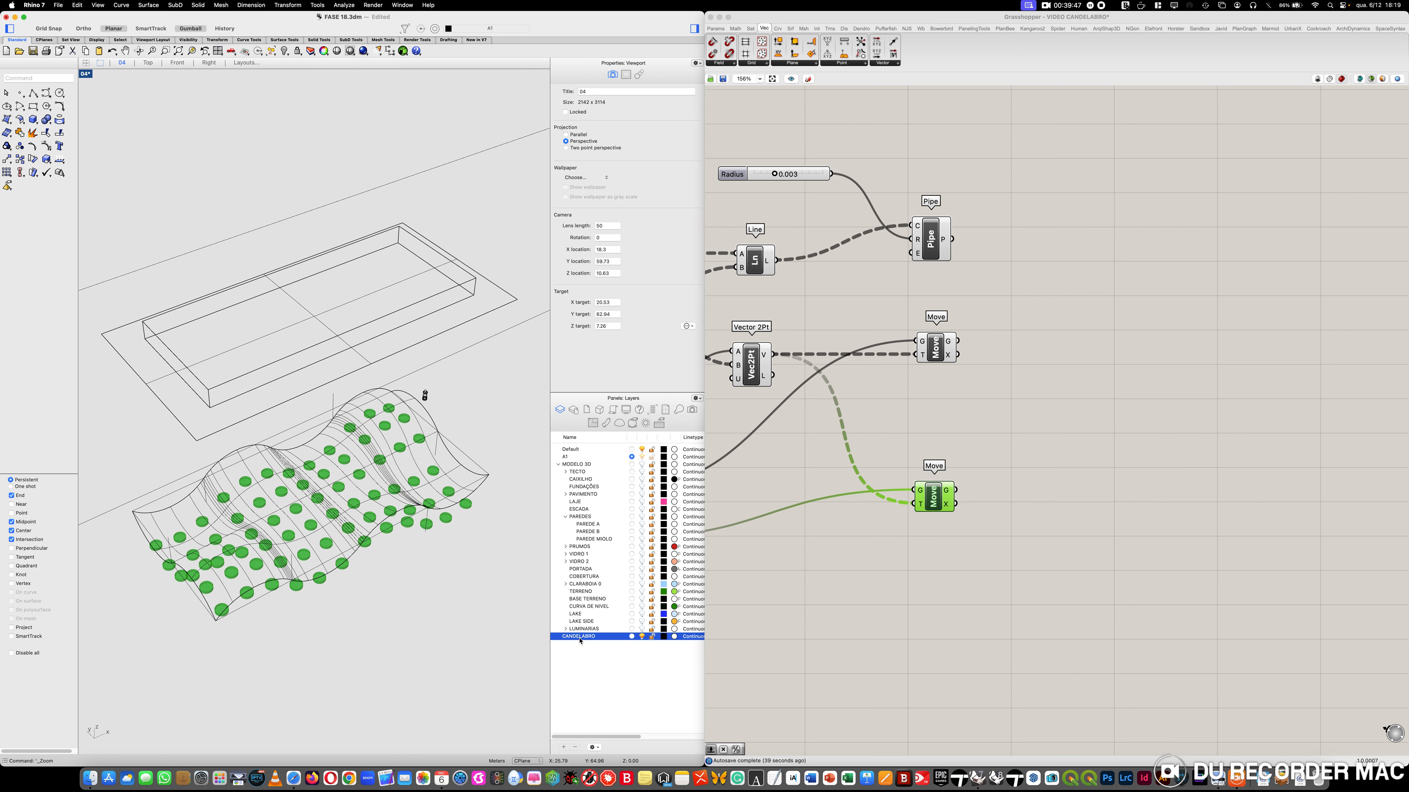
drag(579, 637, 583, 473)
click(585, 473)
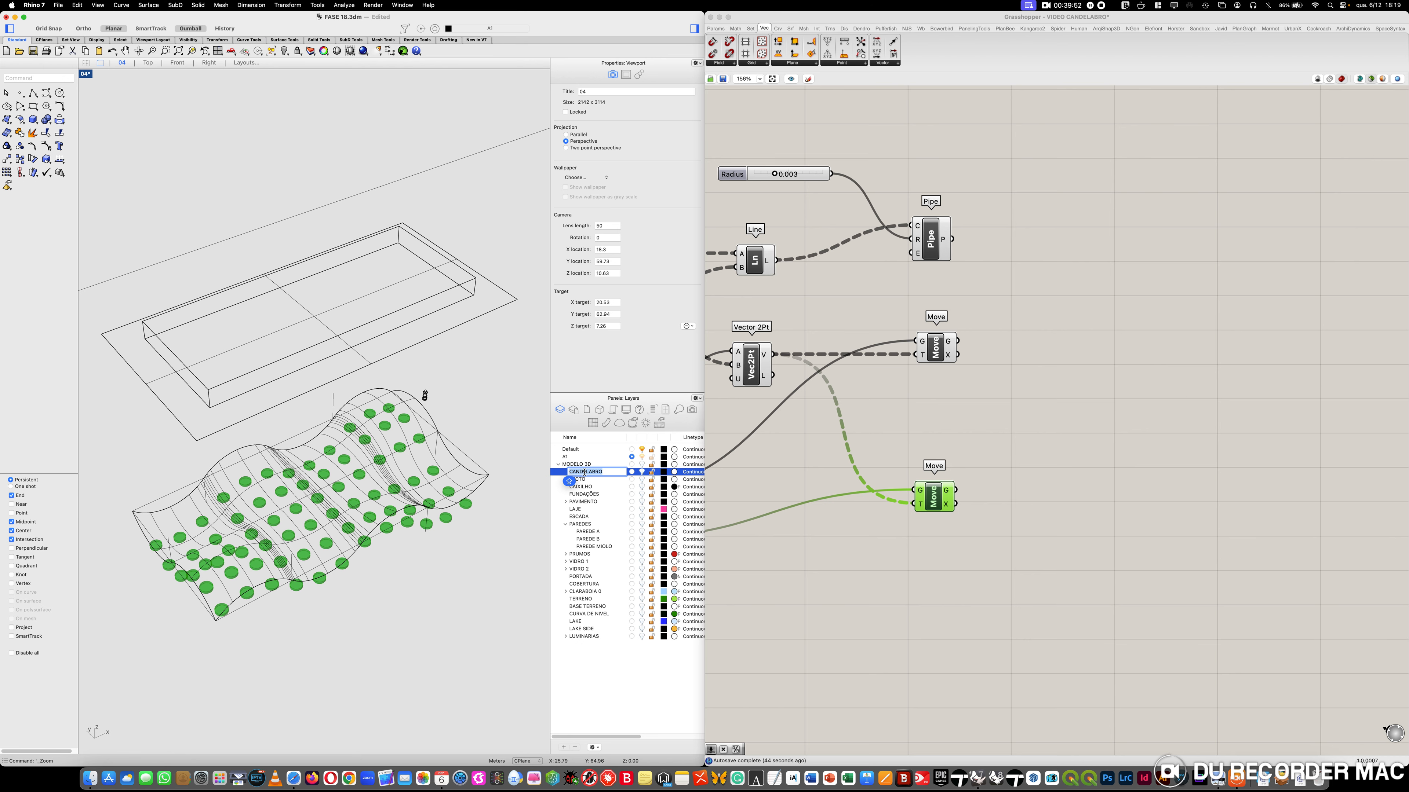
click(624, 700)
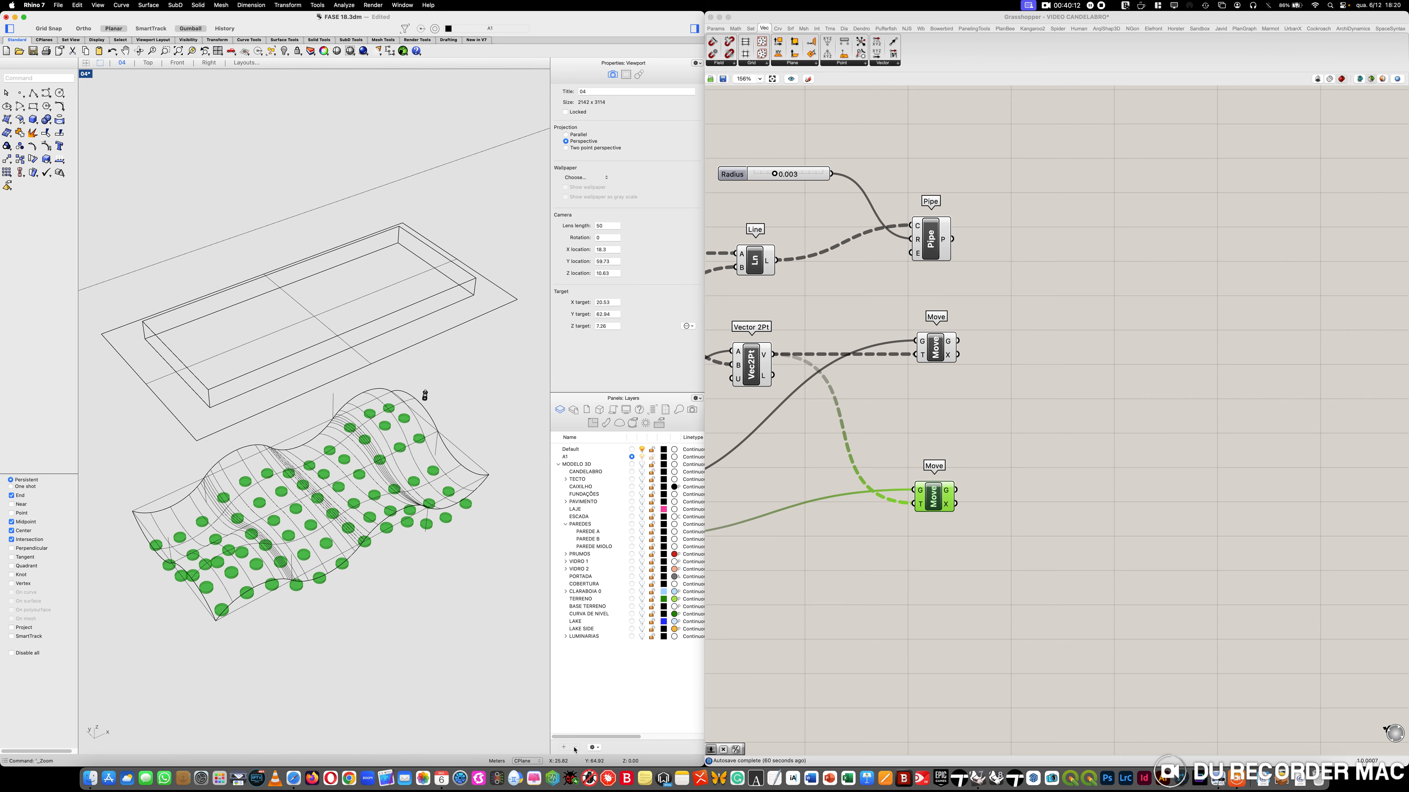
Add two more layers under MODELO 3D, after CANDELABRO, named CANDELABRO_SUP and CANDELABRO_INTERMÉDIO
click(595, 472)
click(564, 747)
text(CANDELABRO)
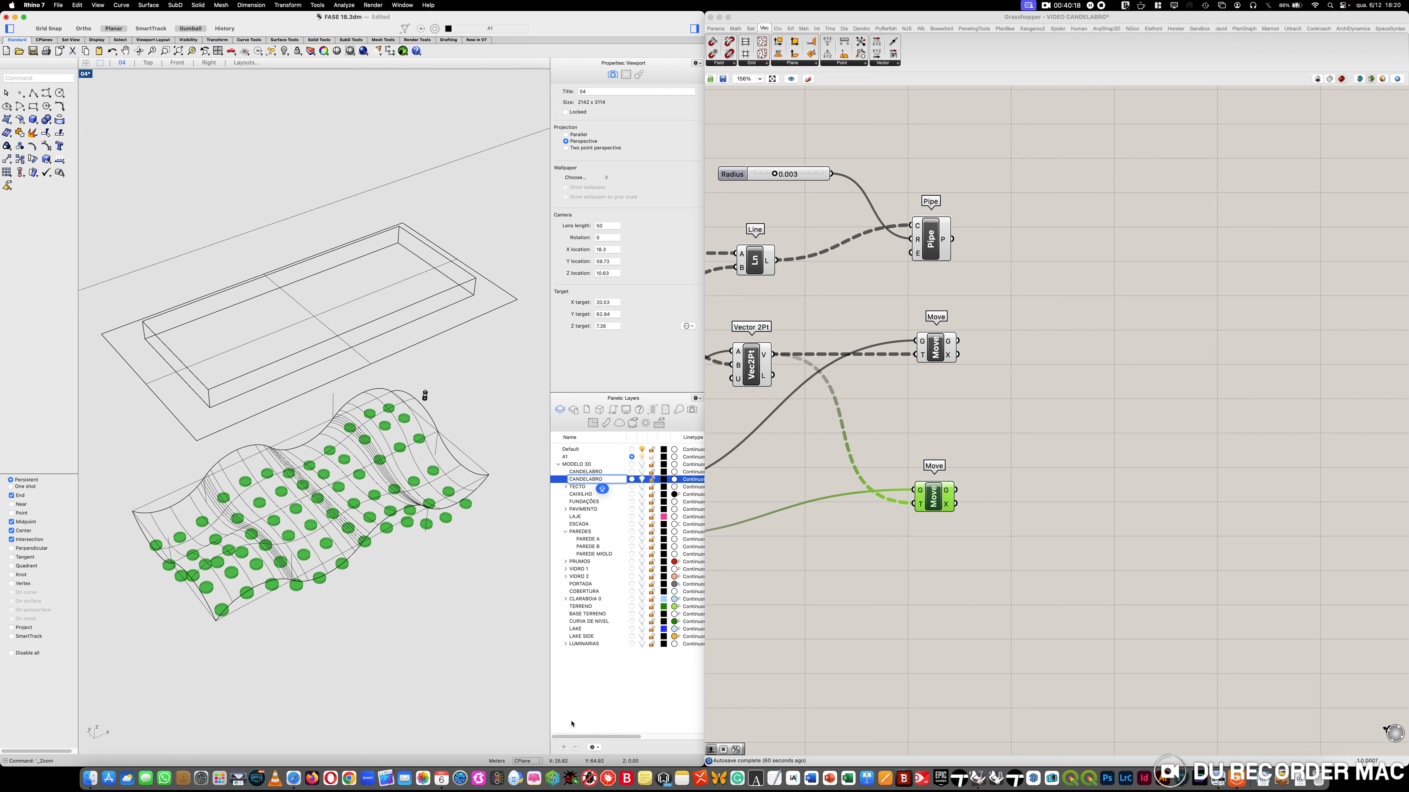
text(_SUP)
click(564, 748)
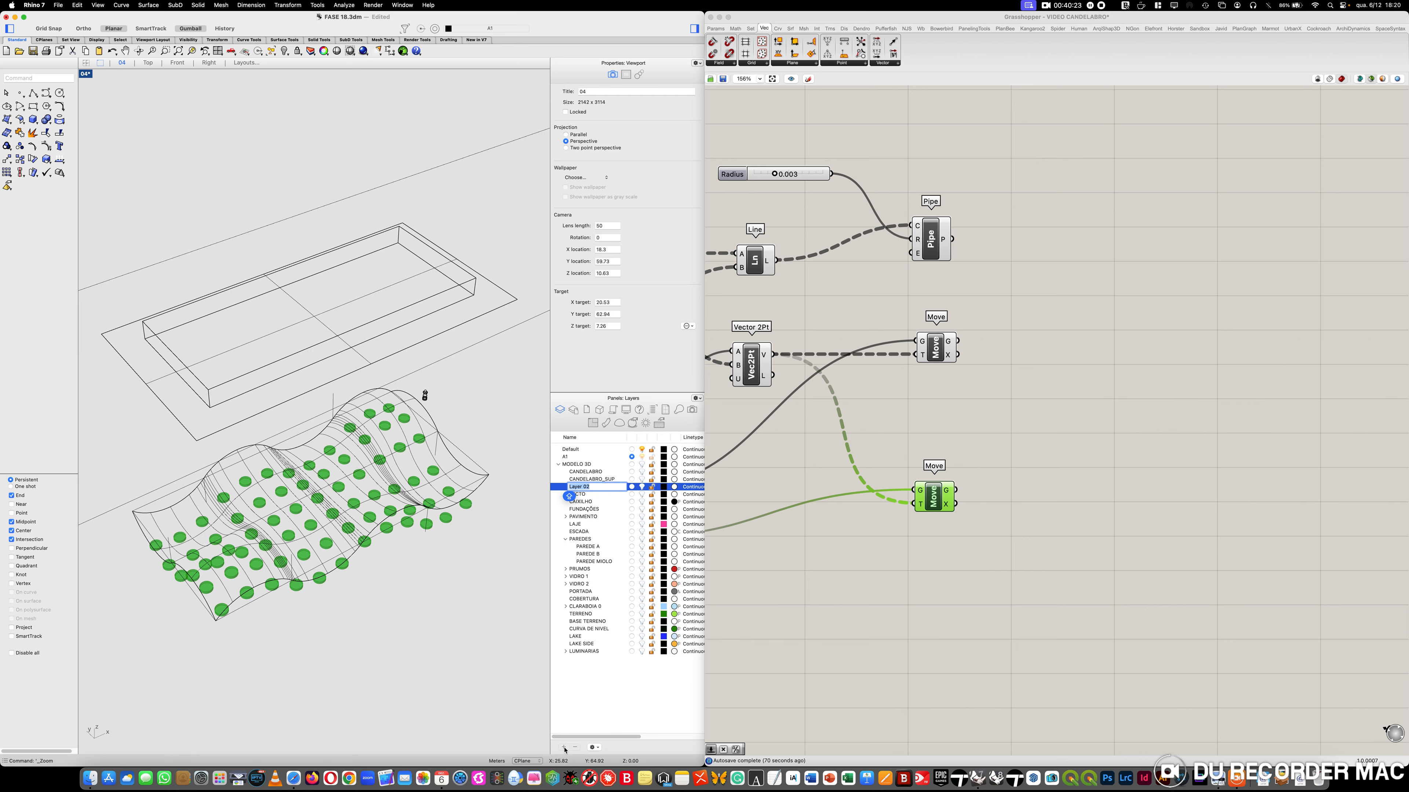
text(CANDELABRO)
text(_INTERM)
text(ÉDIO)
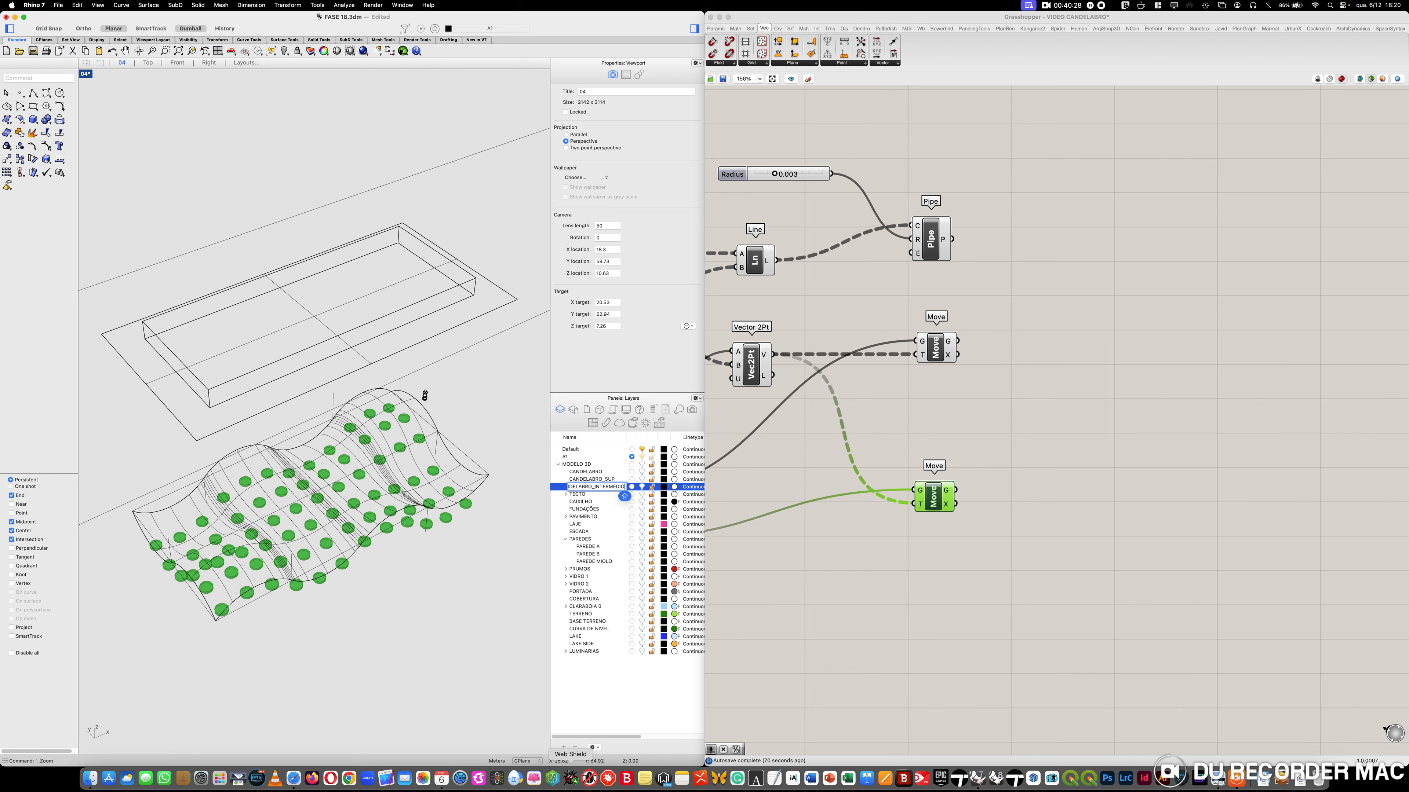
Add the layers CANDELABRO_CABO and CANDELABRO_COPO below the other chandelier layers in MODELO 3D
click(565, 748)
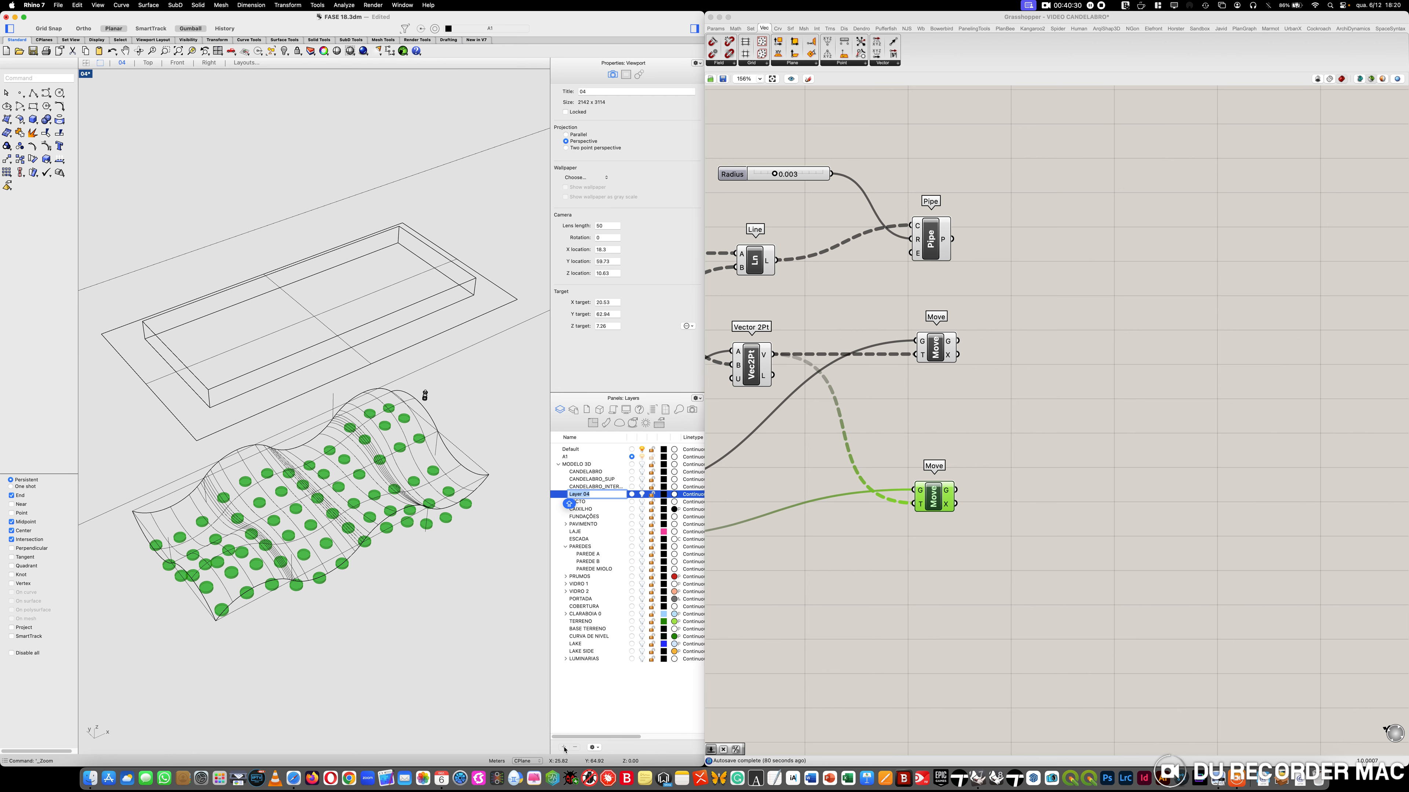
text(CANDELABRO_CABO)
key(Caps_Lock)
key(Return)
click(564, 748)
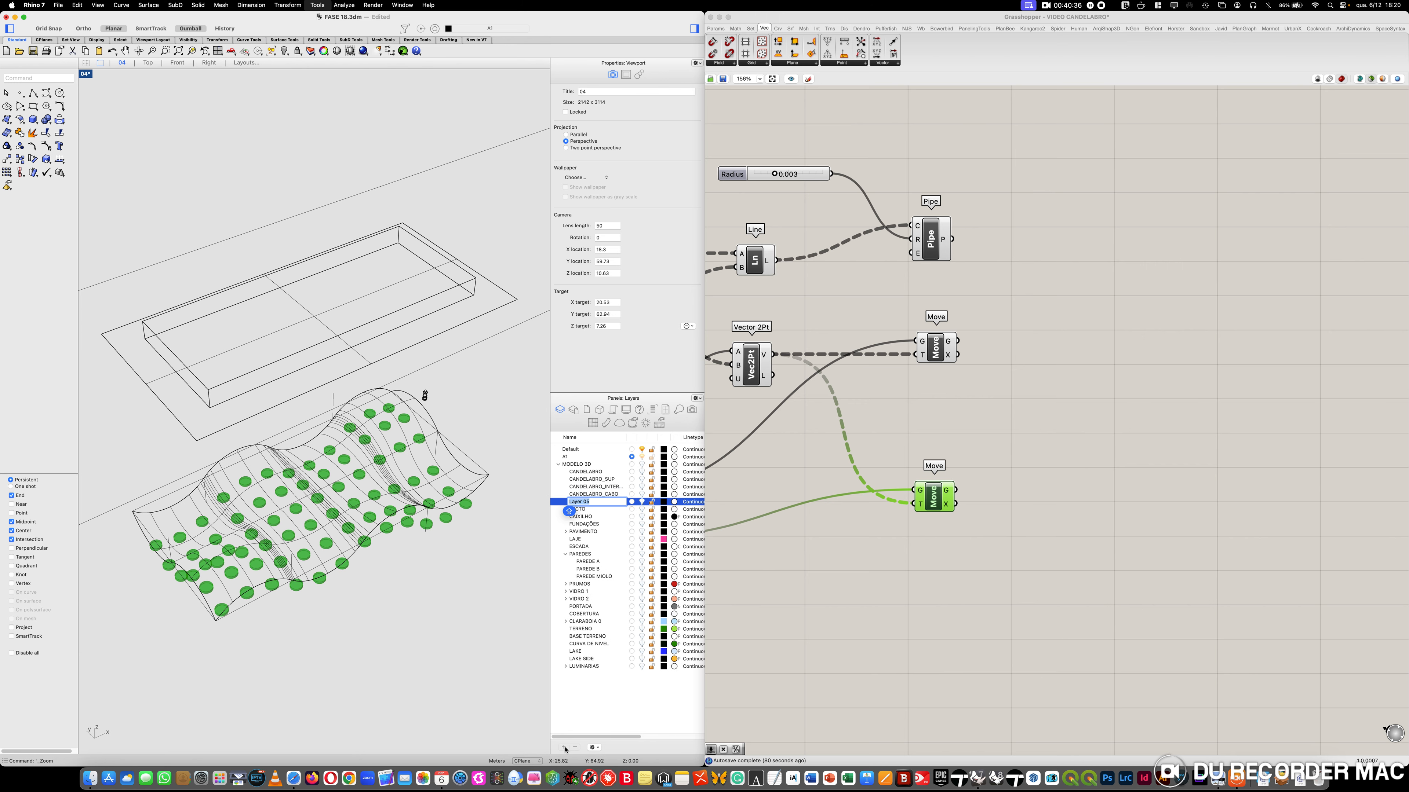
text(CANDELABRO_COPO)
key(Return)
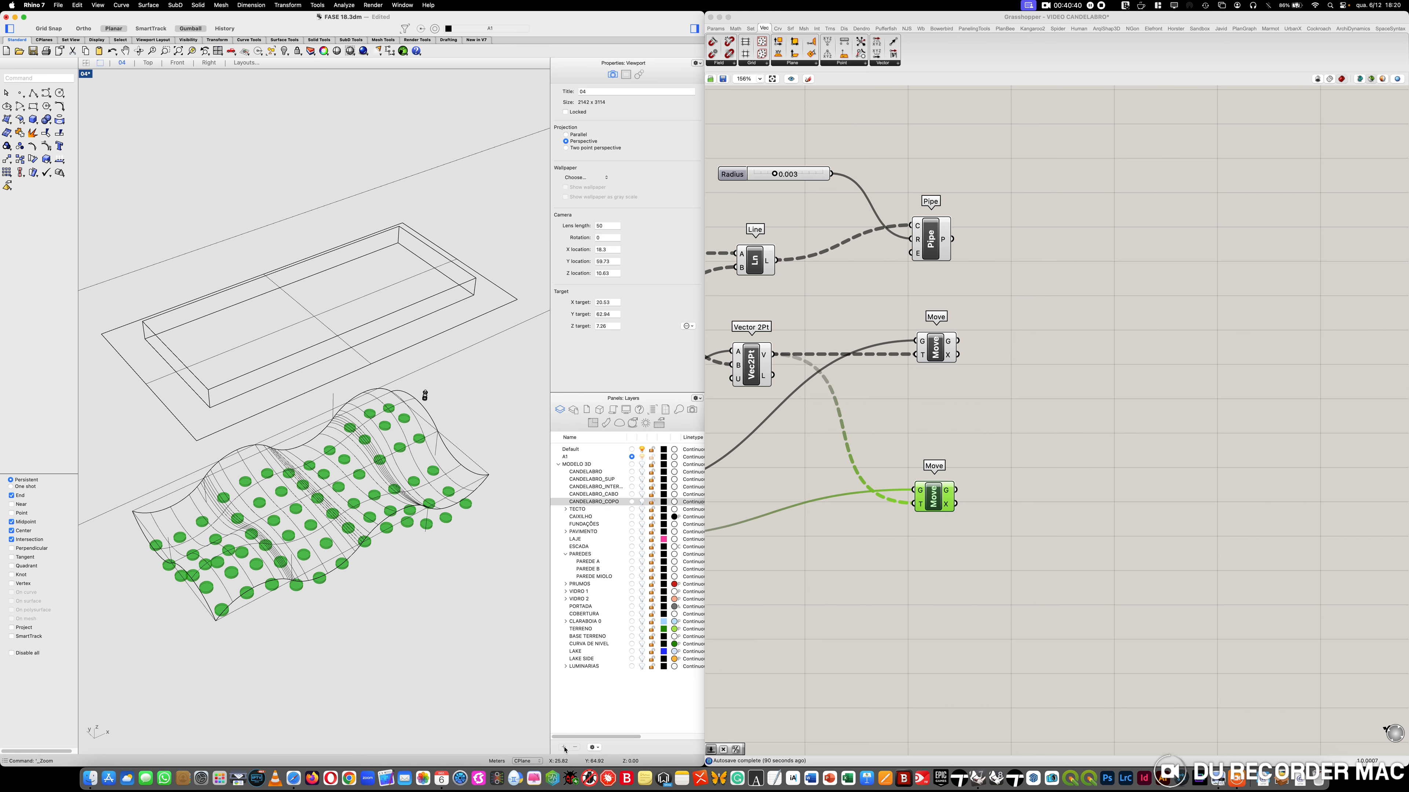
Add a CANDELABRO_VIDRO layer after CANDELABRO_COPO and turn on the visibility of the MODELO 3D parent layer
click(565, 747)
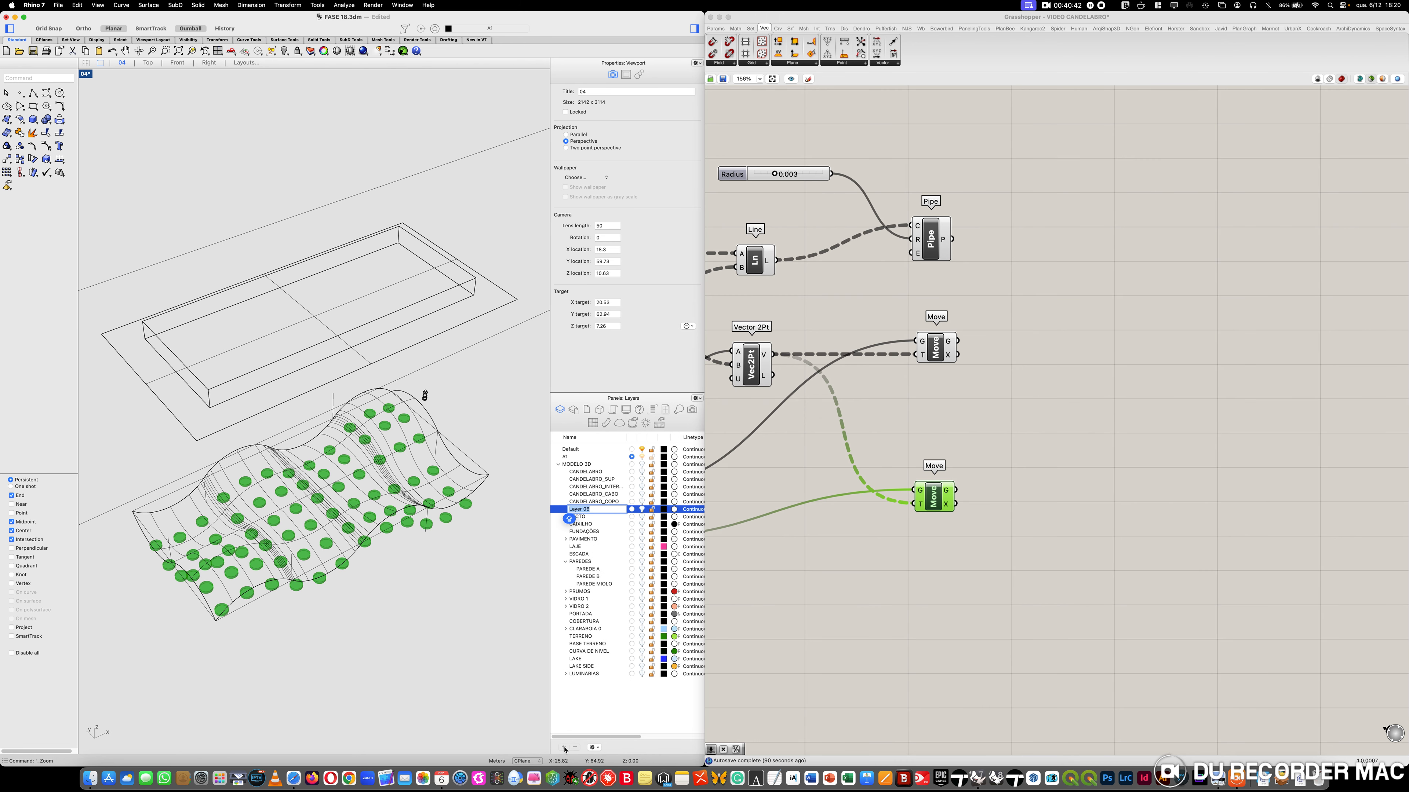
text(CANDELABRO_VIDRO)
click(609, 720)
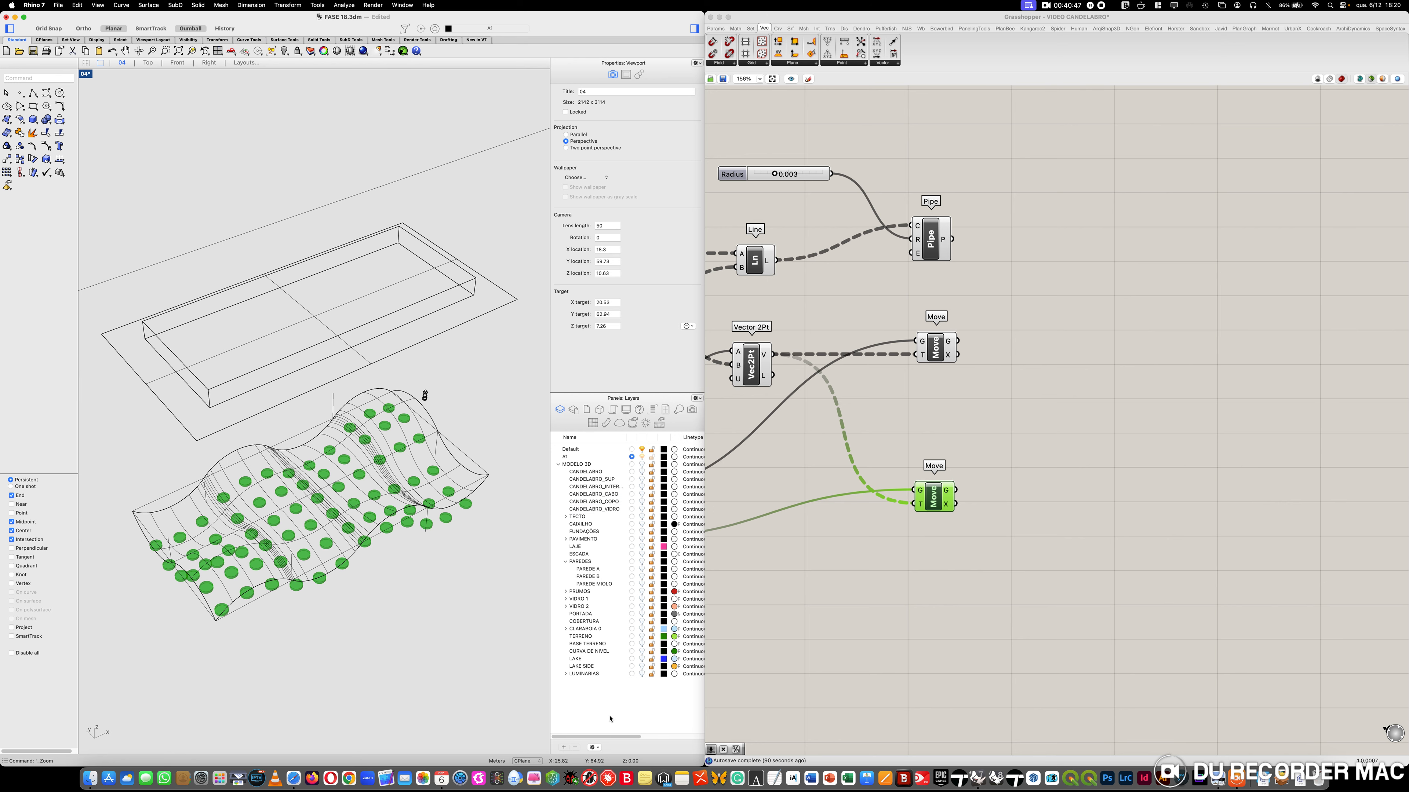
click(642, 465)
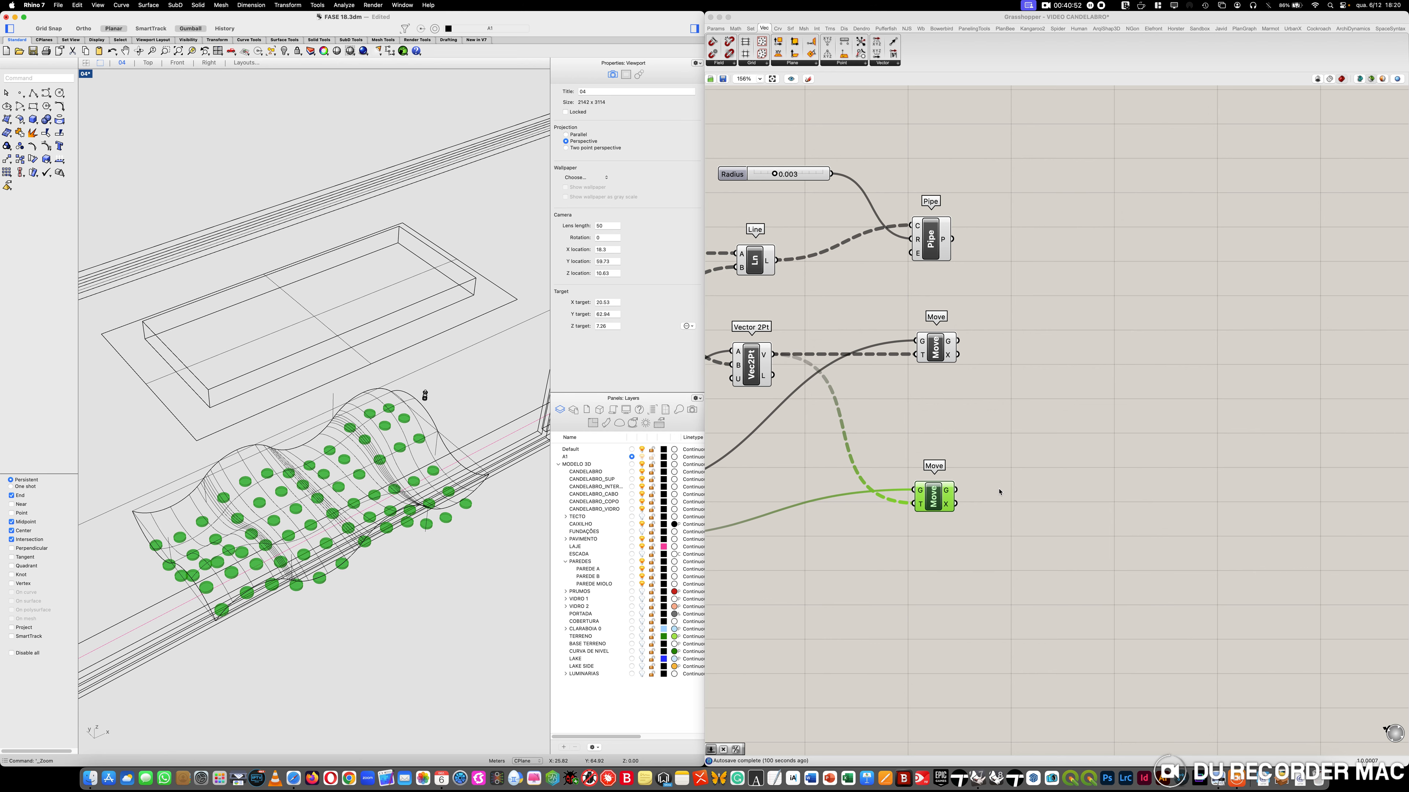
Bake the lower Move component's geometry onto the CANDELABRO_VIDRO layer
right_click(937, 503)
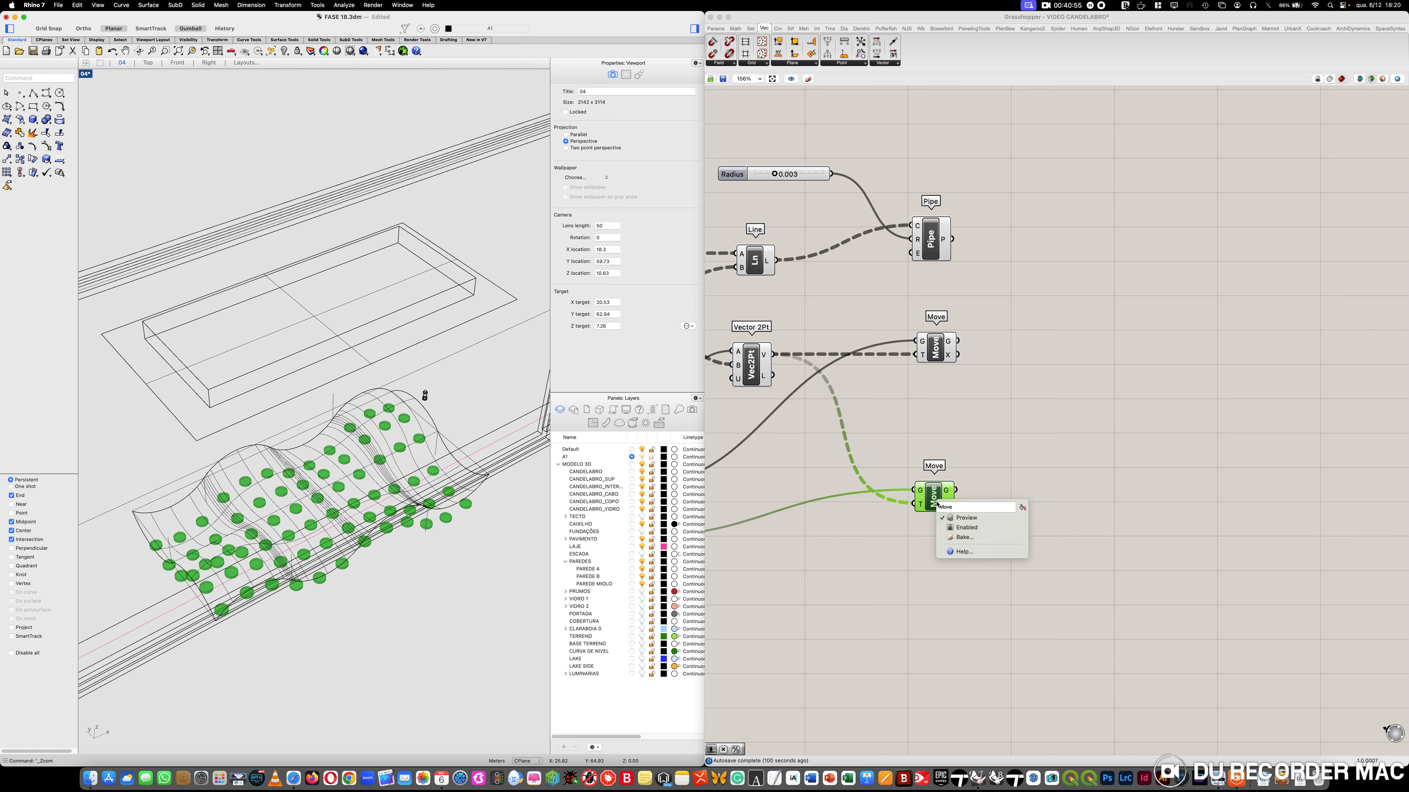
click(983, 538)
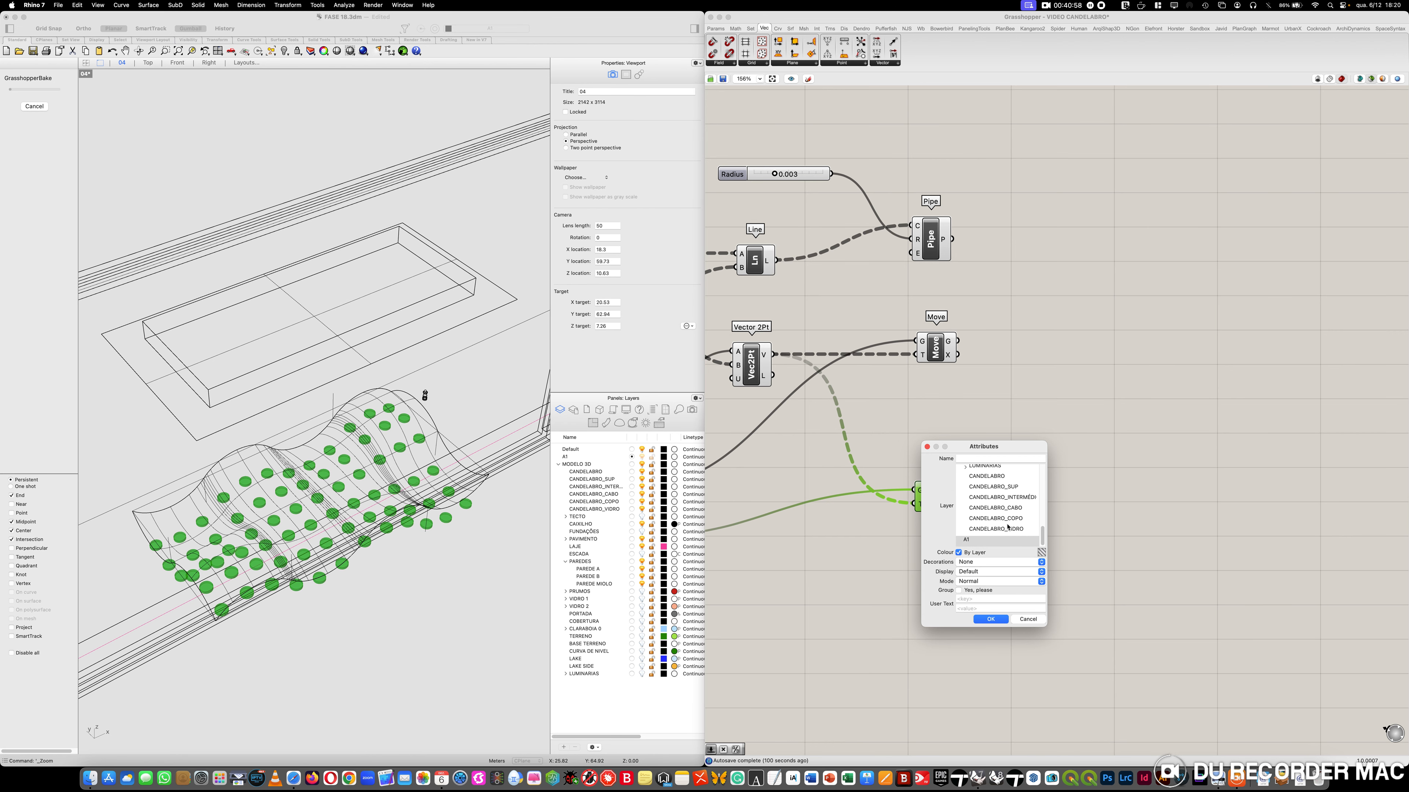
click(1009, 530)
click(992, 619)
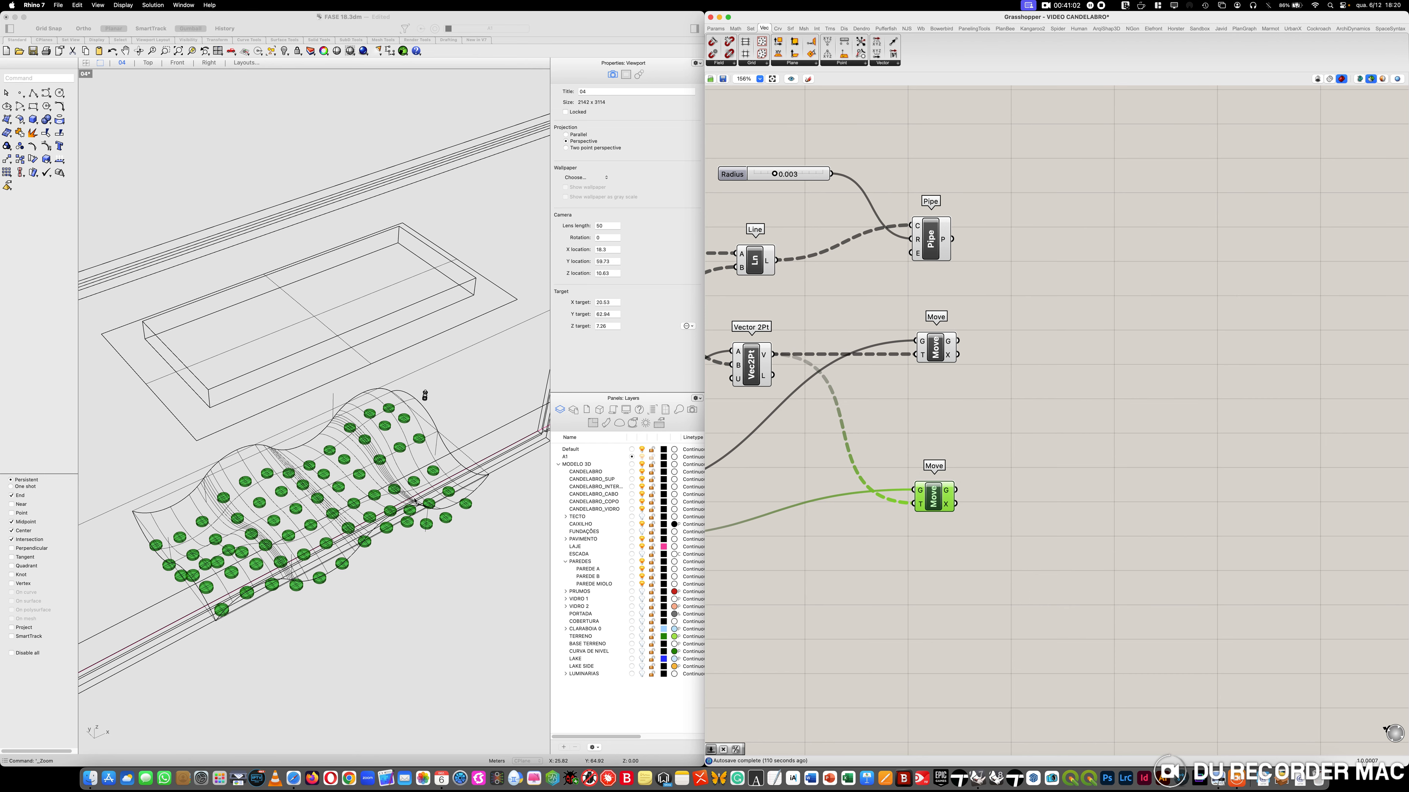
Set the Rhino perspective viewport to the Rendered display mode and view the baked lamp pieces from a lower angle
click(85, 76)
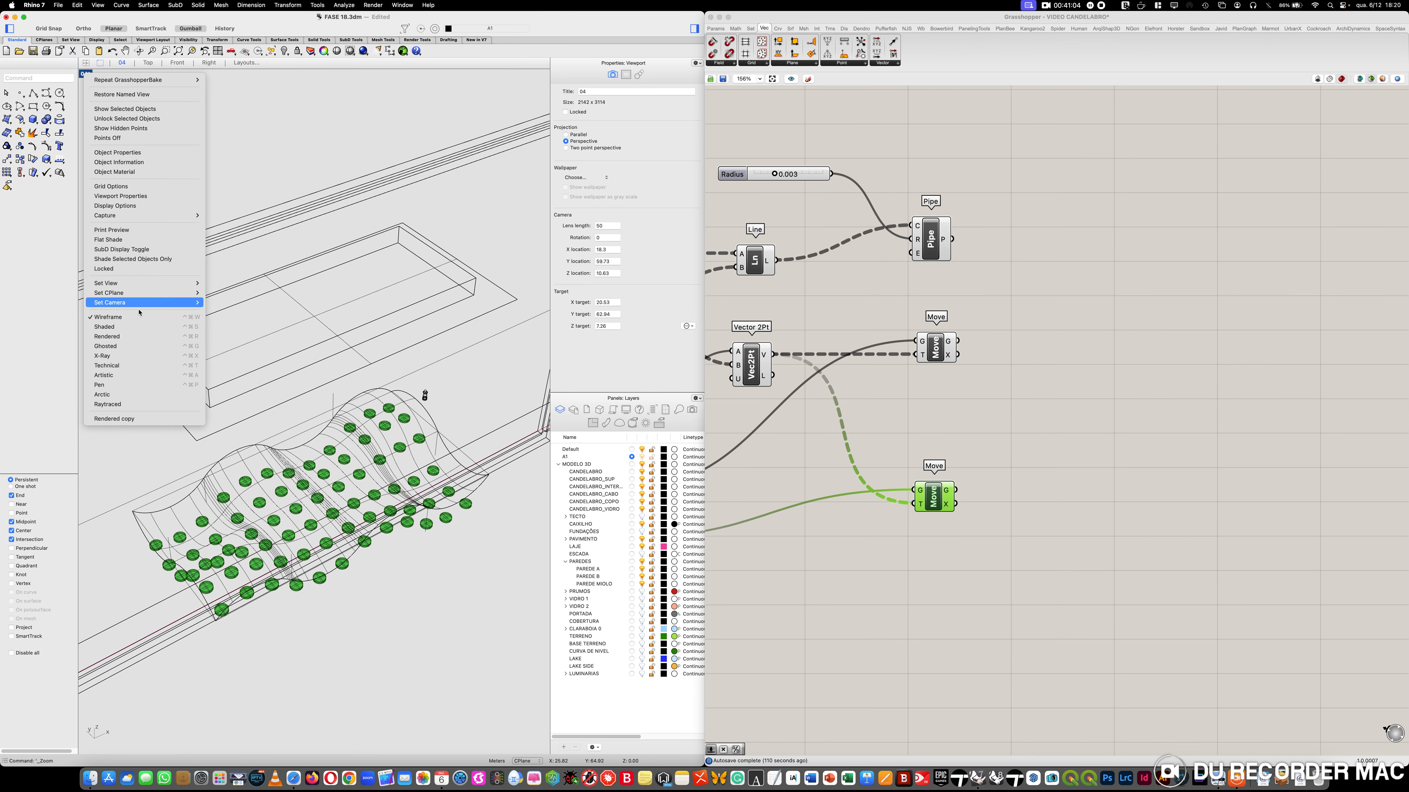
click(142, 332)
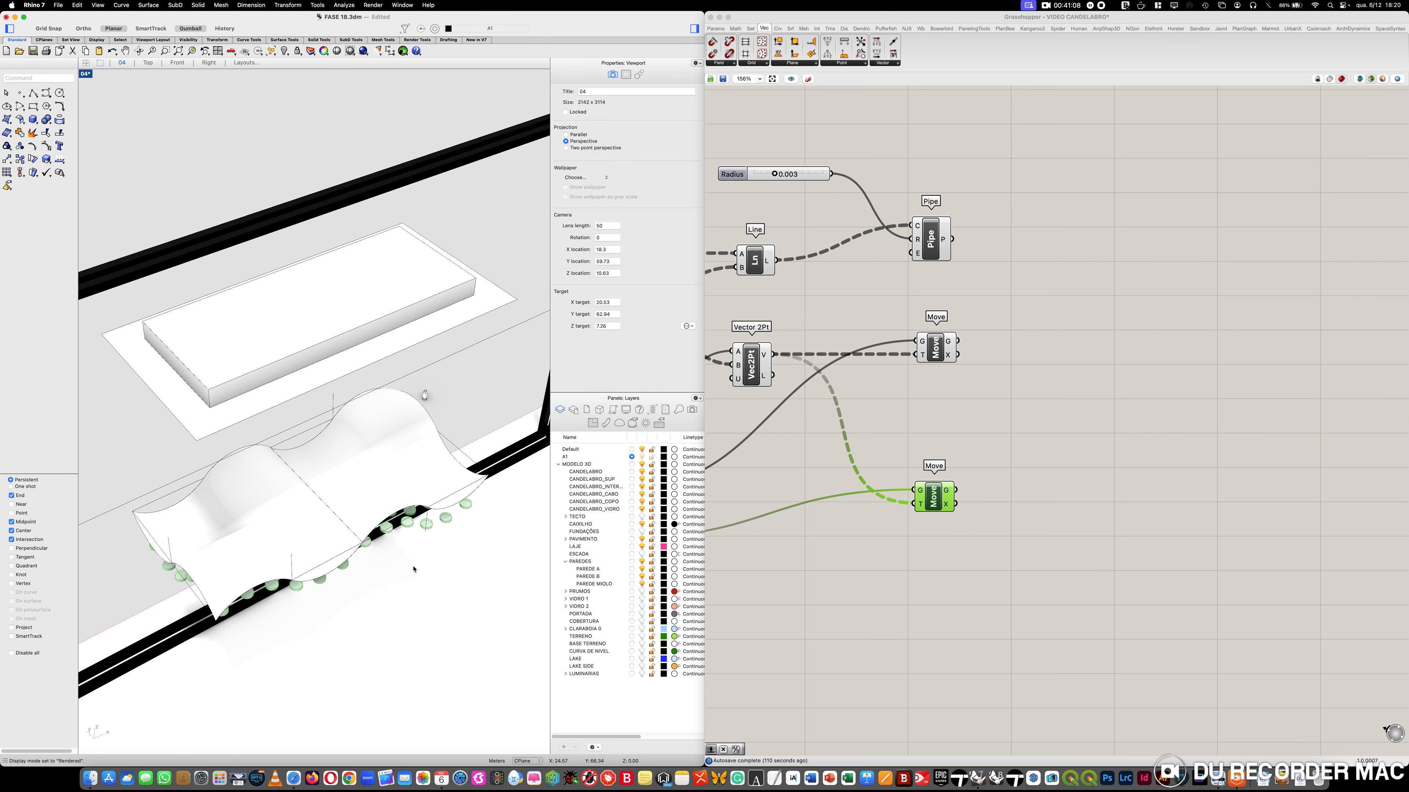
right_drag(413, 569, 266, 580)
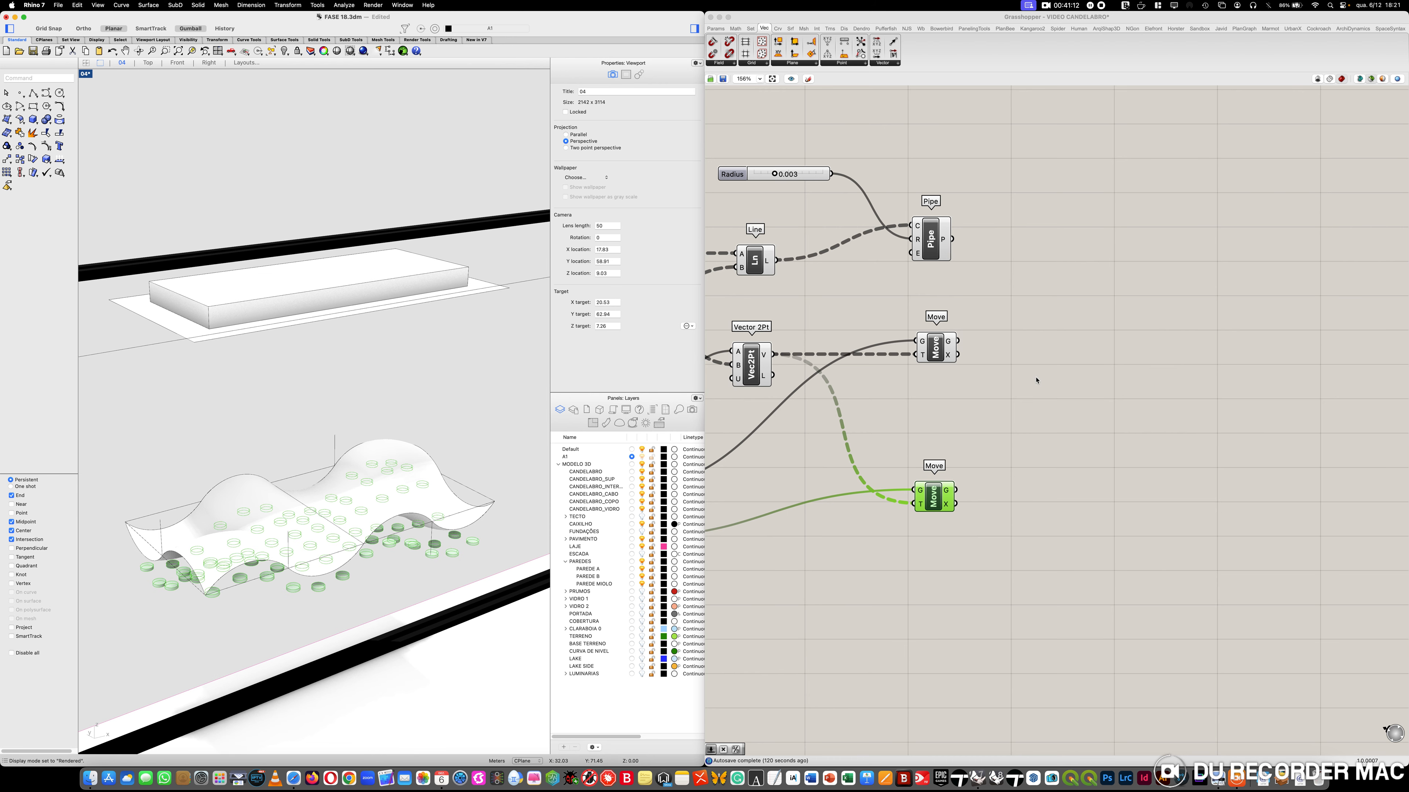
Bake the upper Move component's geometry onto the CANDELABRO_COPO layer
click(1019, 394)
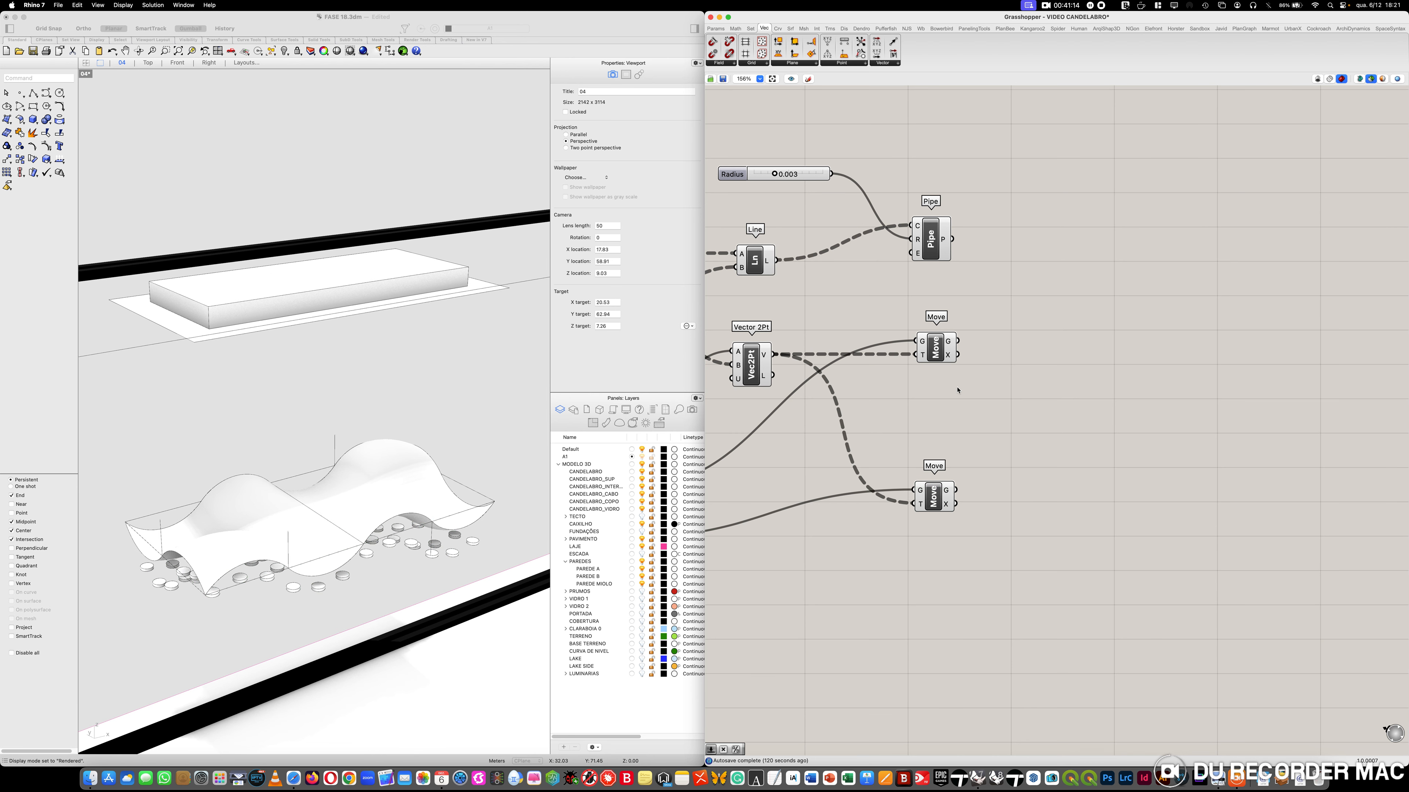
click(938, 354)
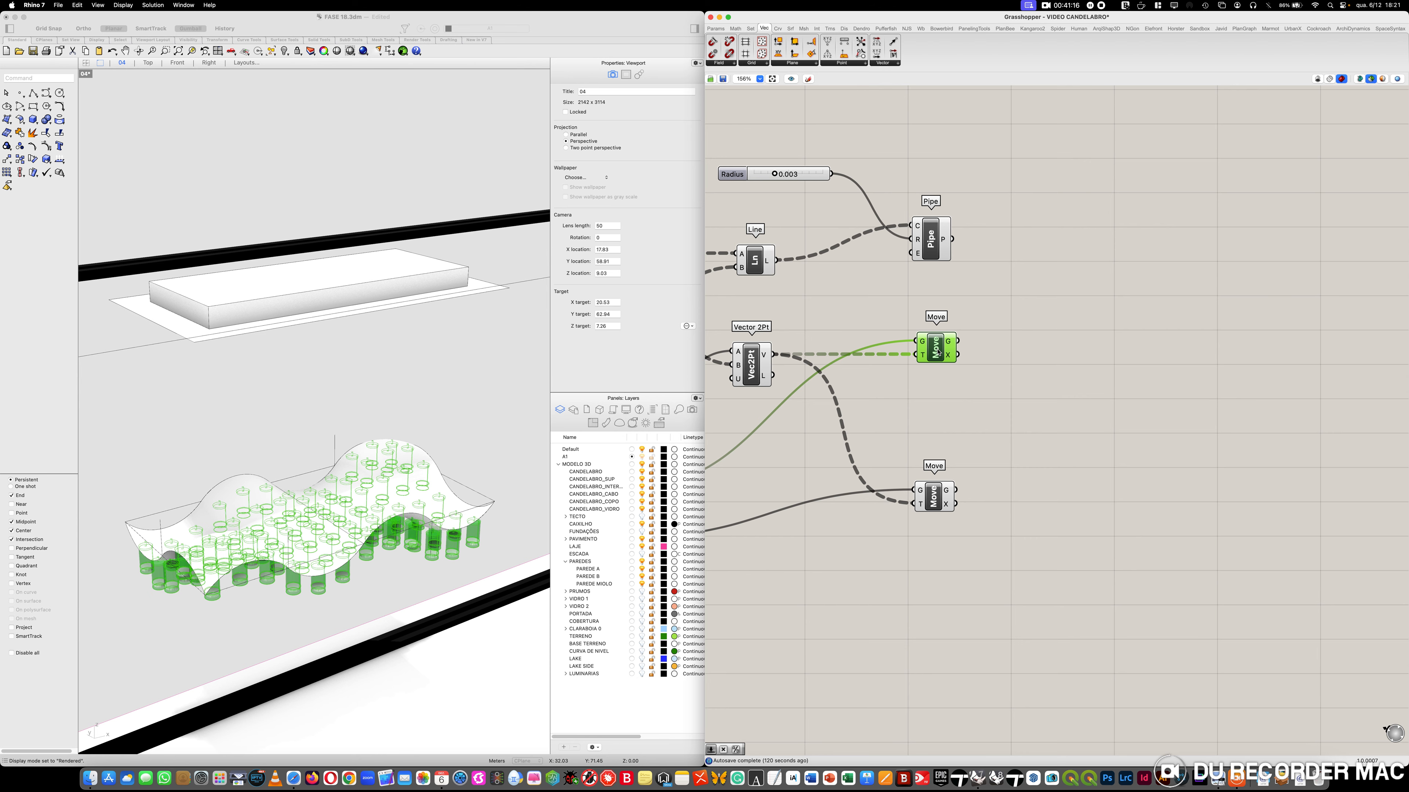
right_click(937, 354)
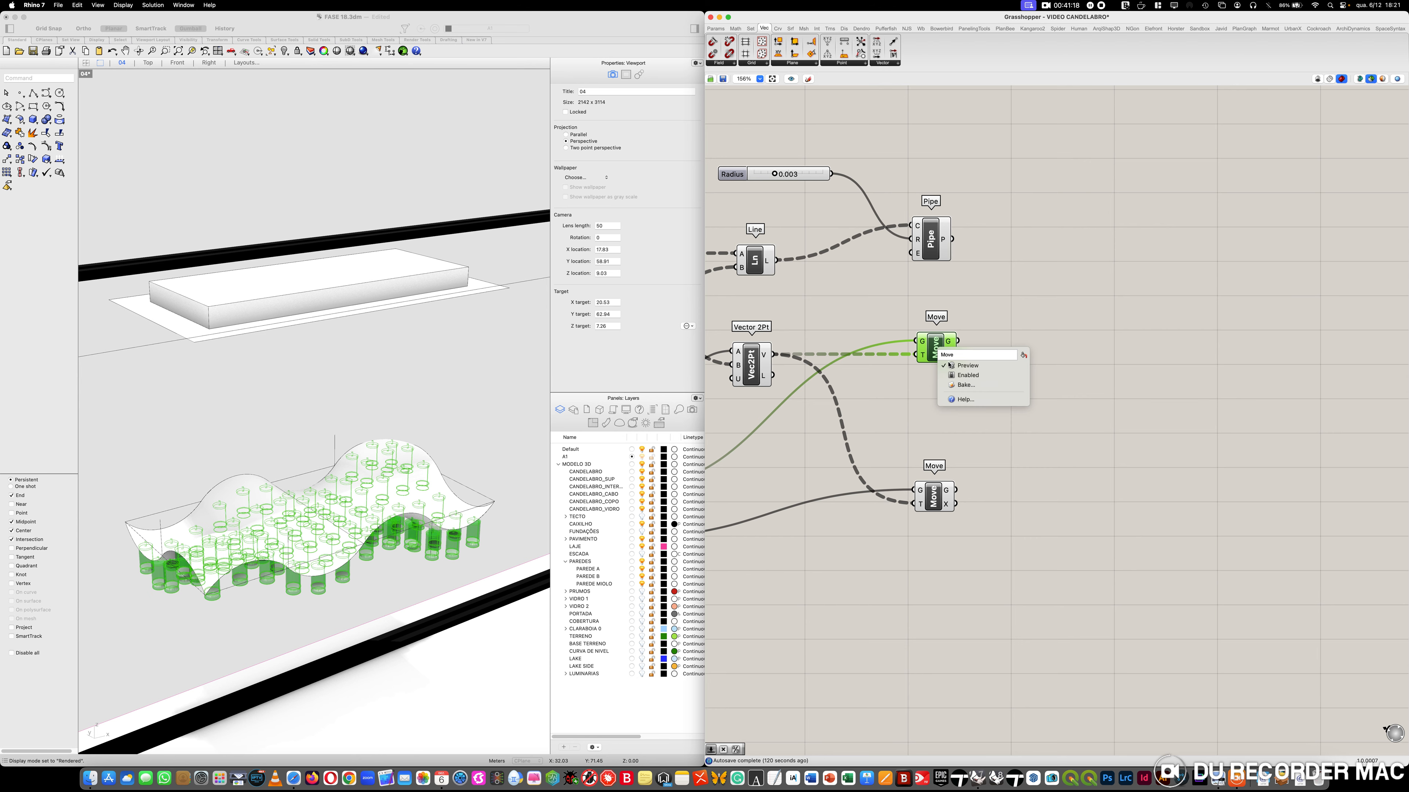
click(968, 385)
click(985, 370)
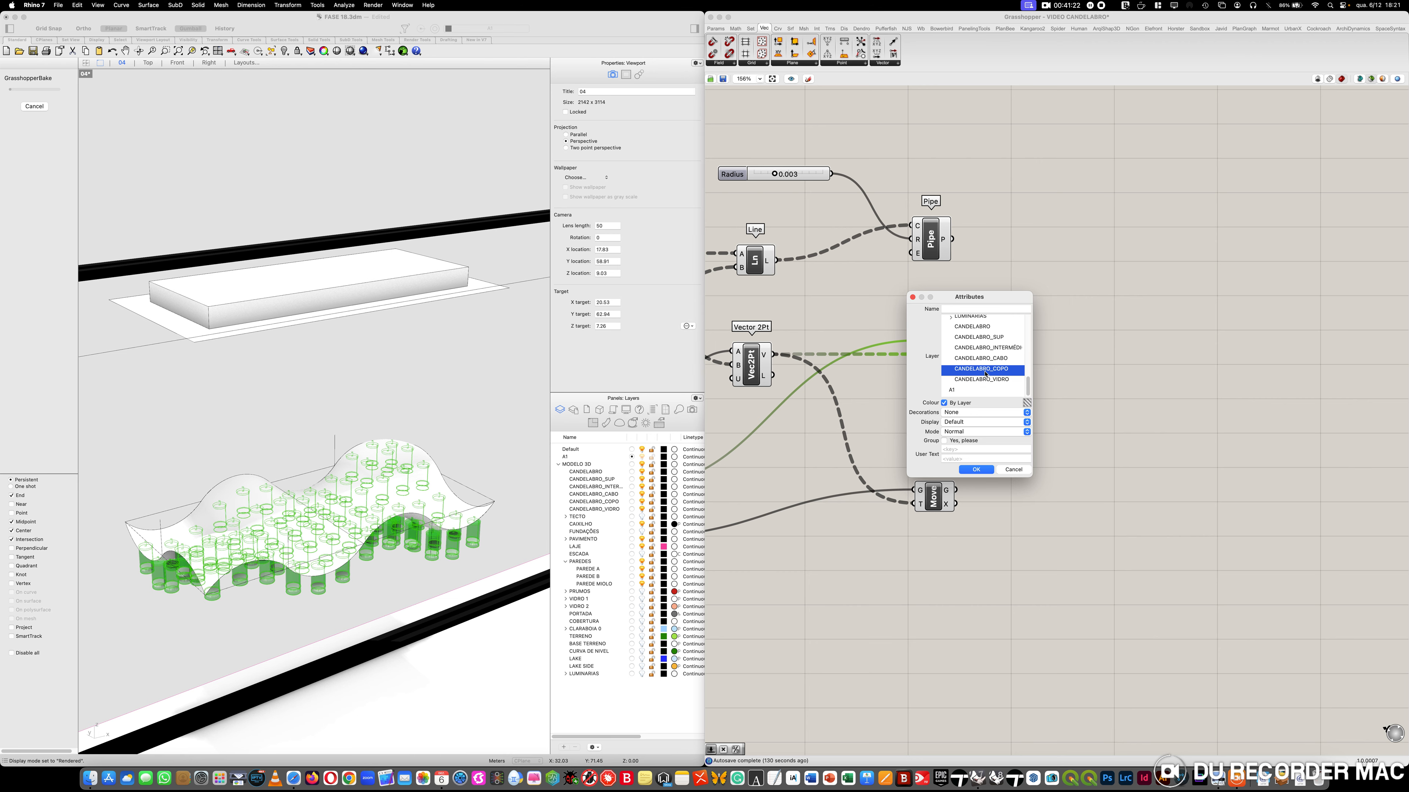
click(977, 469)
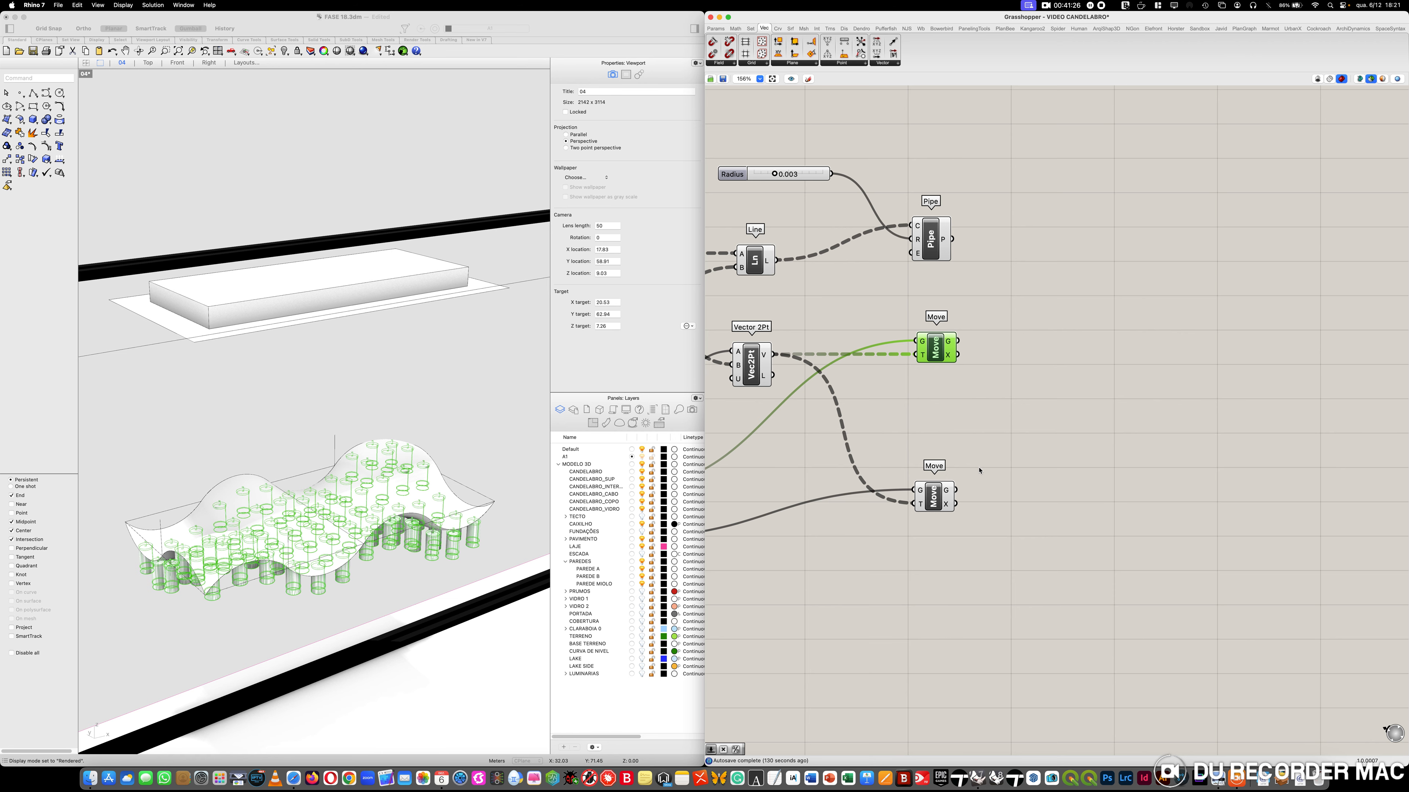
Bake the Pipe component's cables onto the CANDELABRO_CABO layer and clear the canvas selection
click(936, 249)
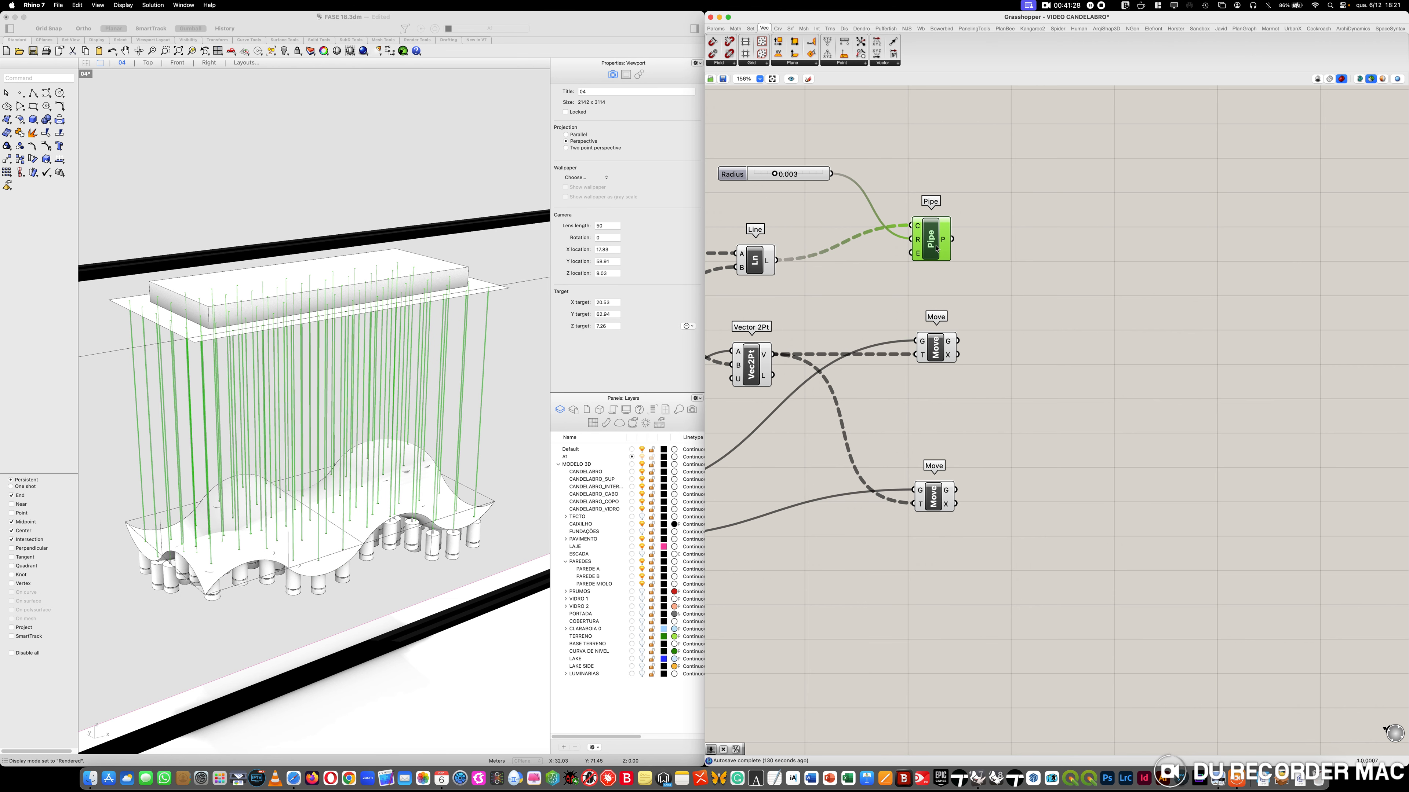
right_click(937, 249)
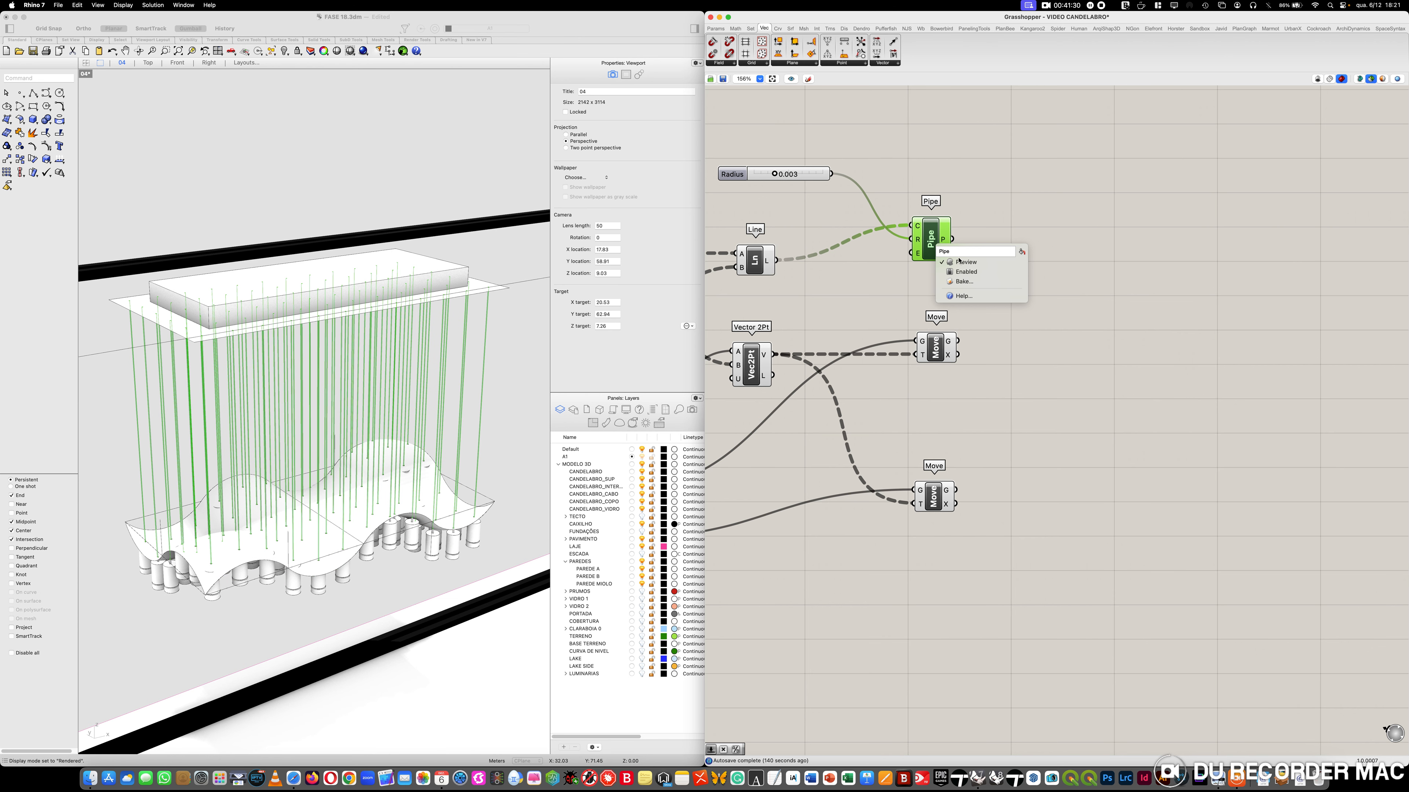
click(976, 282)
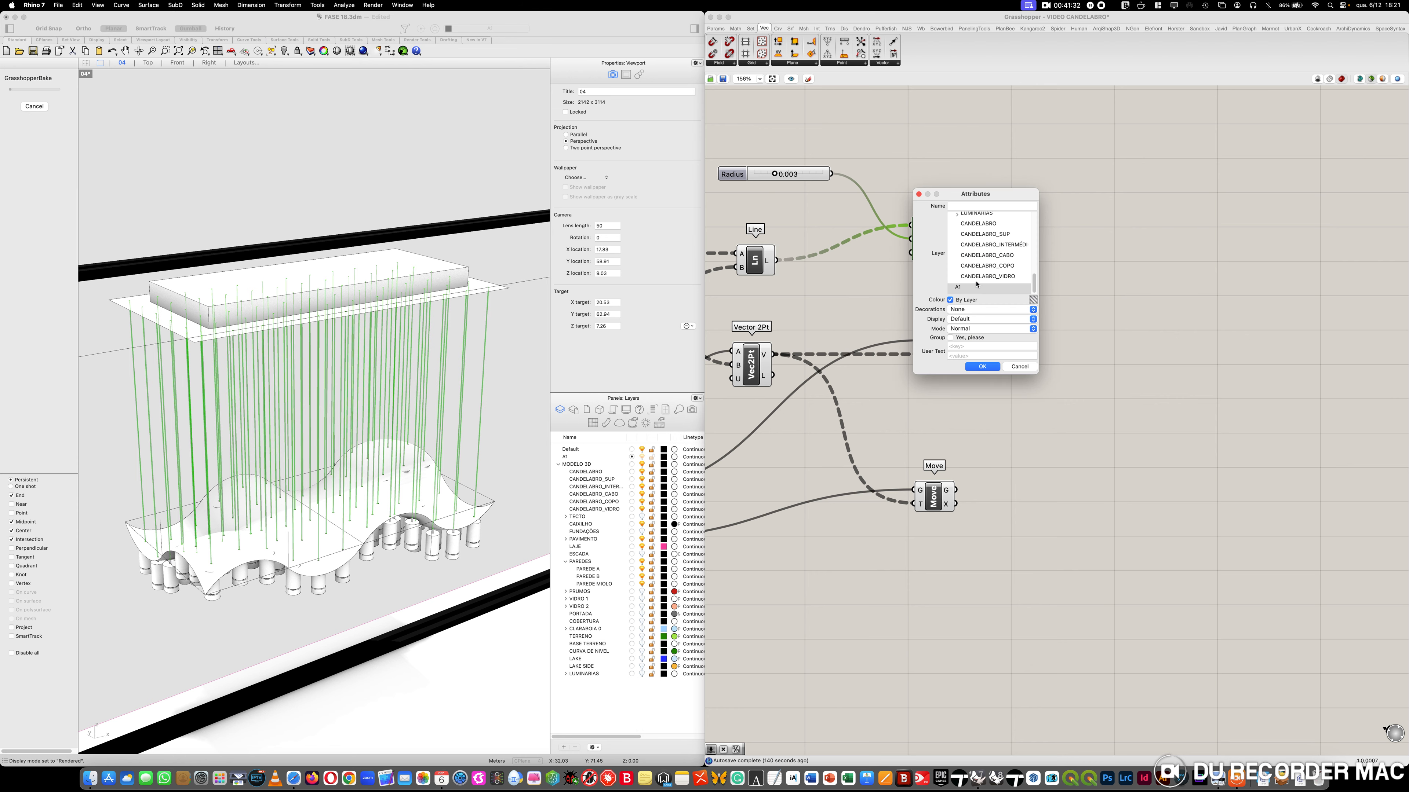
click(1010, 256)
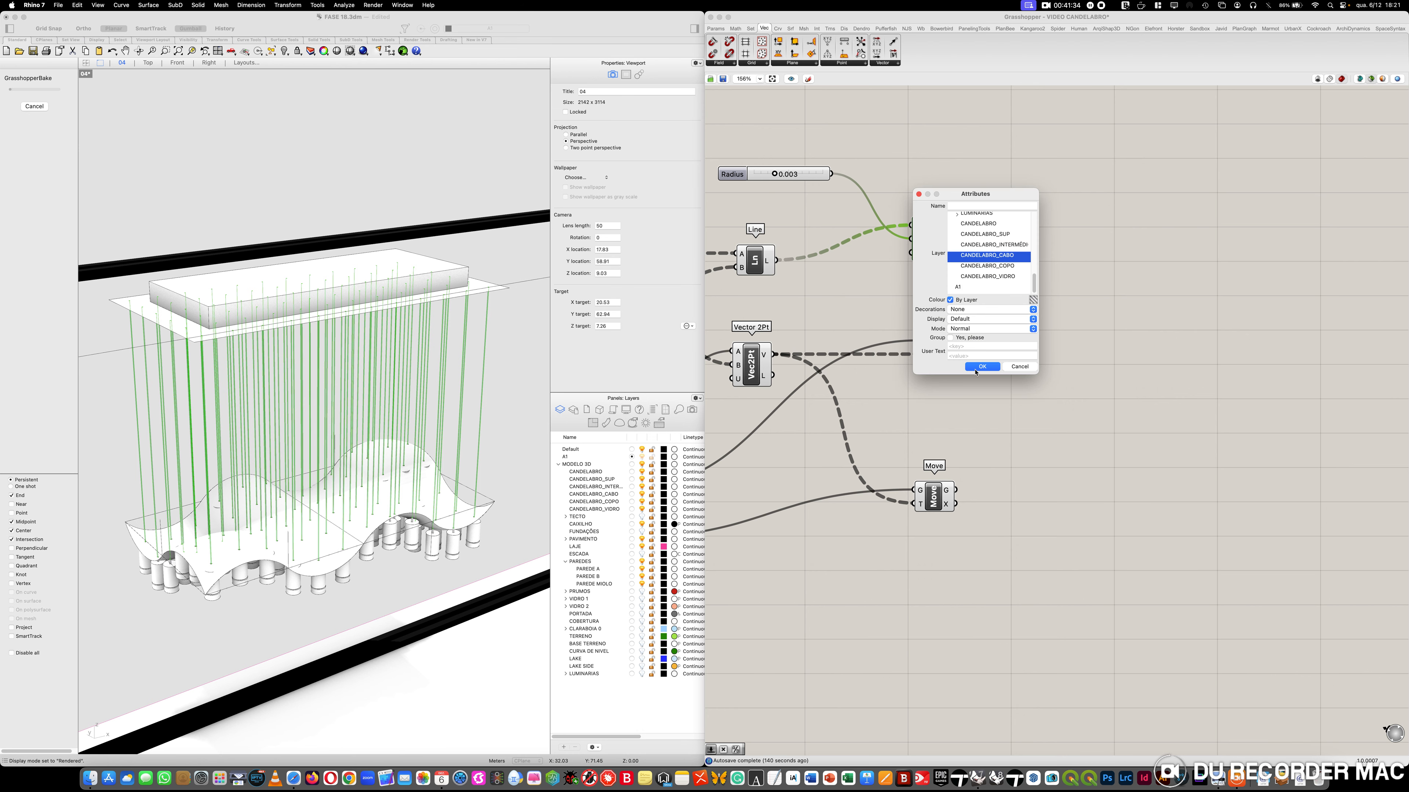
click(981, 367)
click(1026, 413)
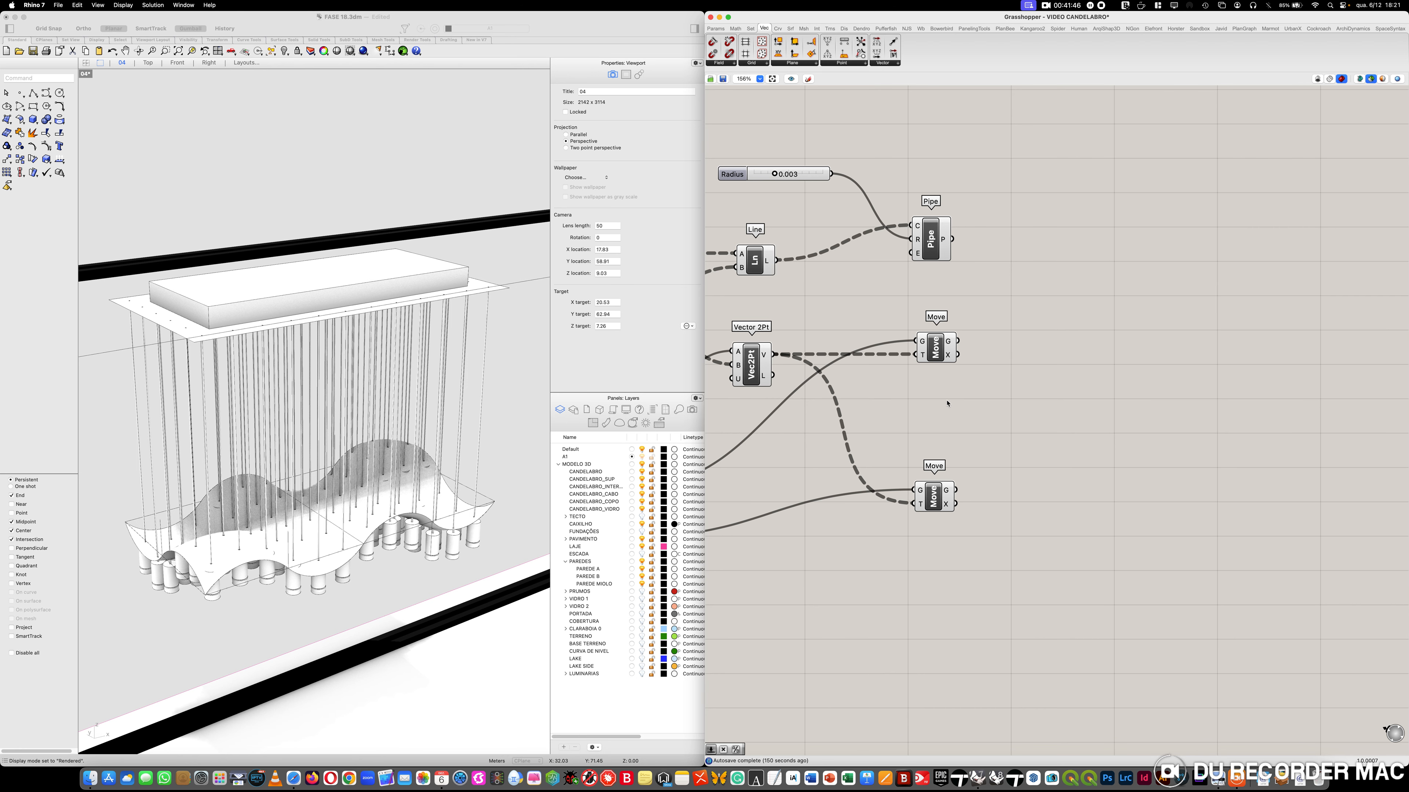
Bring the whole chandelier definition into view on the canvas and save the Grasshopper file
right_drag(947, 403, 1375, 414)
scroll(1221, 450, down, 3)
scroll(1209, 452, down, 2)
right_drag(977, 447, 958, 361)
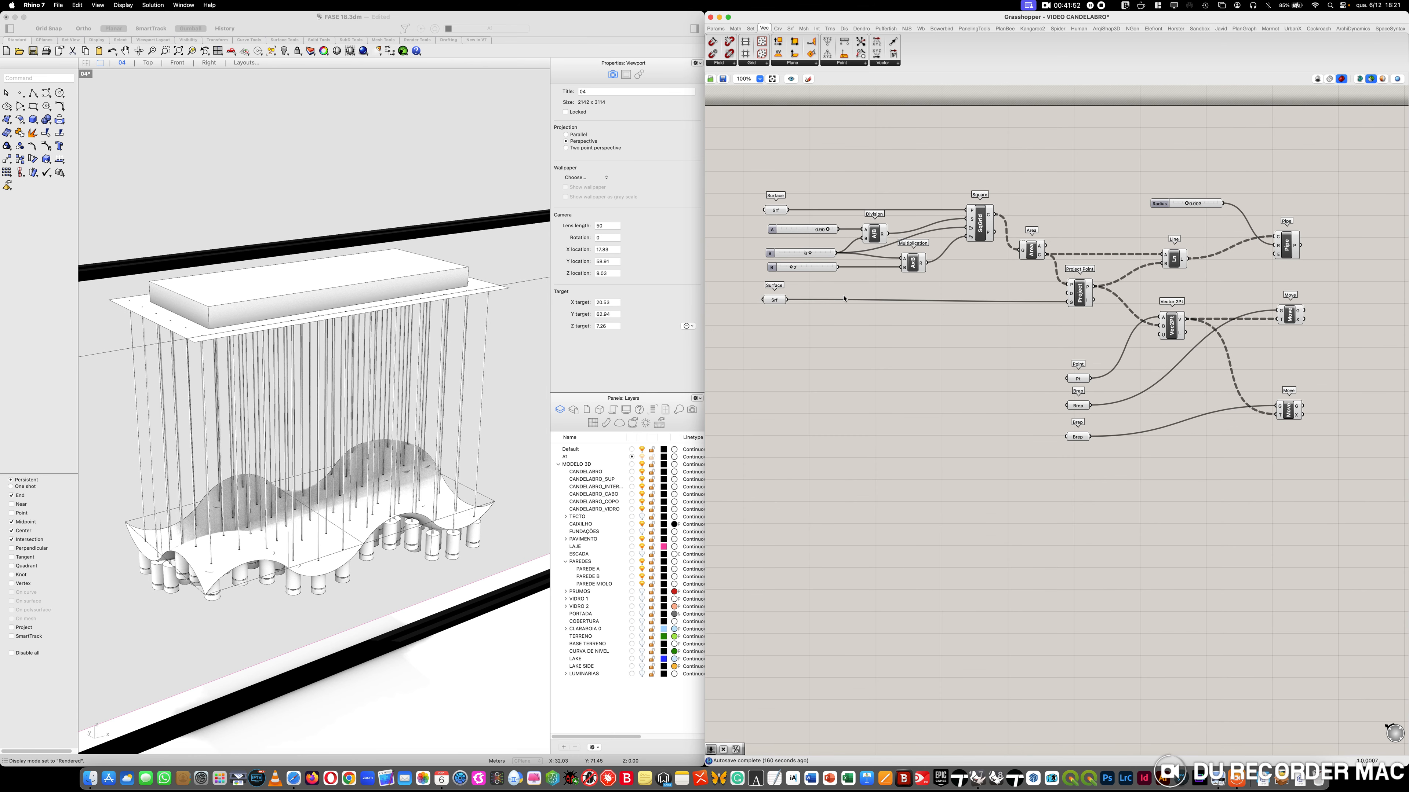
click(723, 78)
click(60, 9)
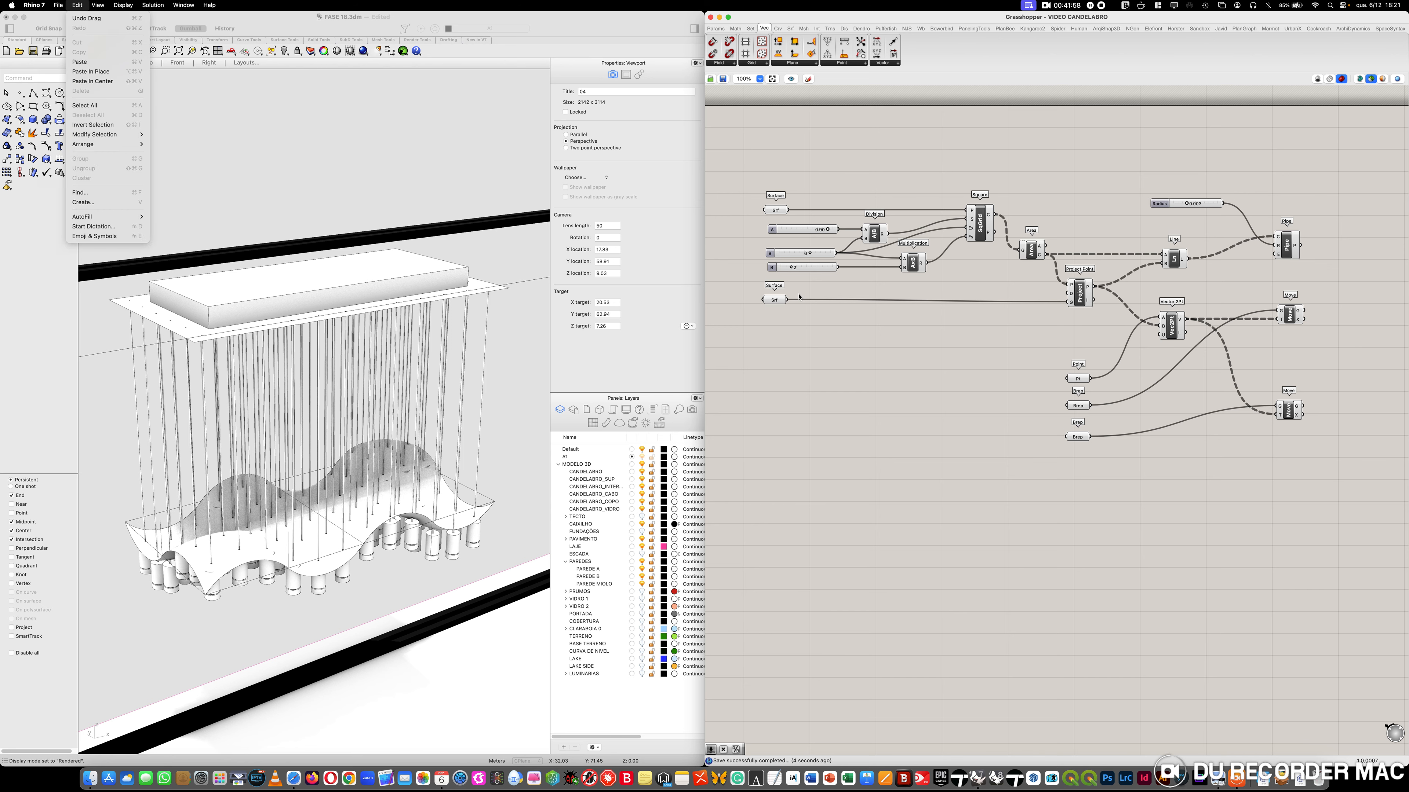
click(855, 385)
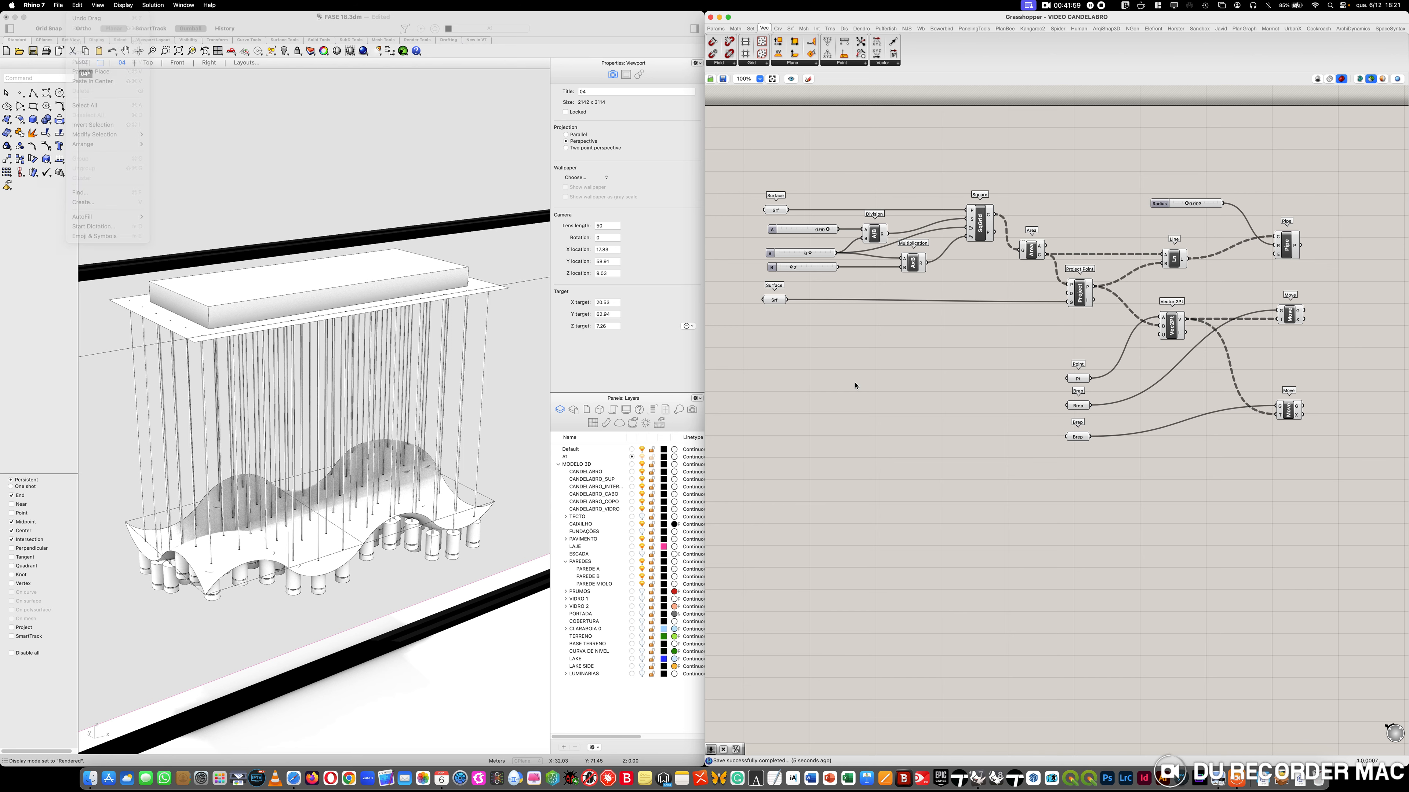
Start a hi-res image export of the Grasshopper definition and move its options window off the Rhino viewport
click(54, 5)
click(806, 19)
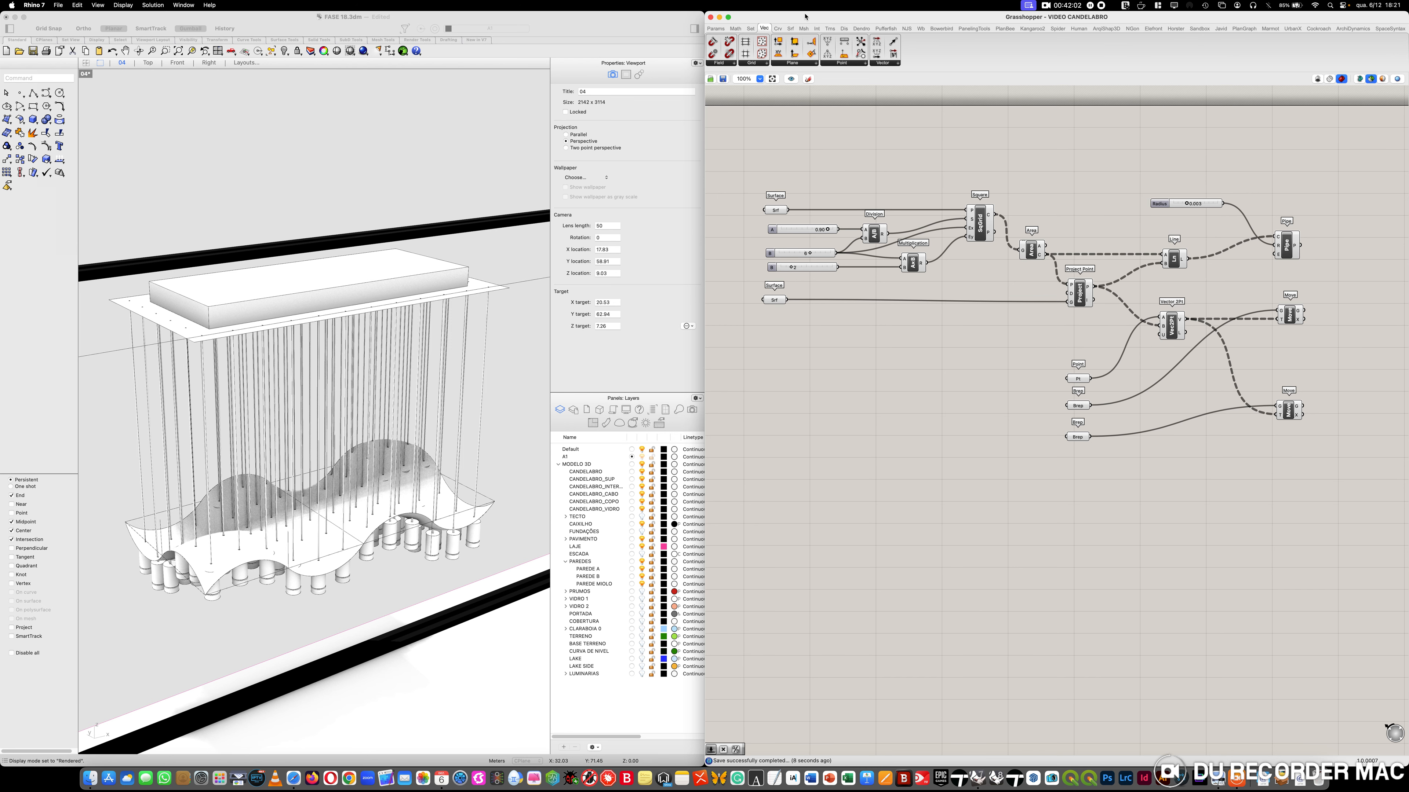
click(58, 5)
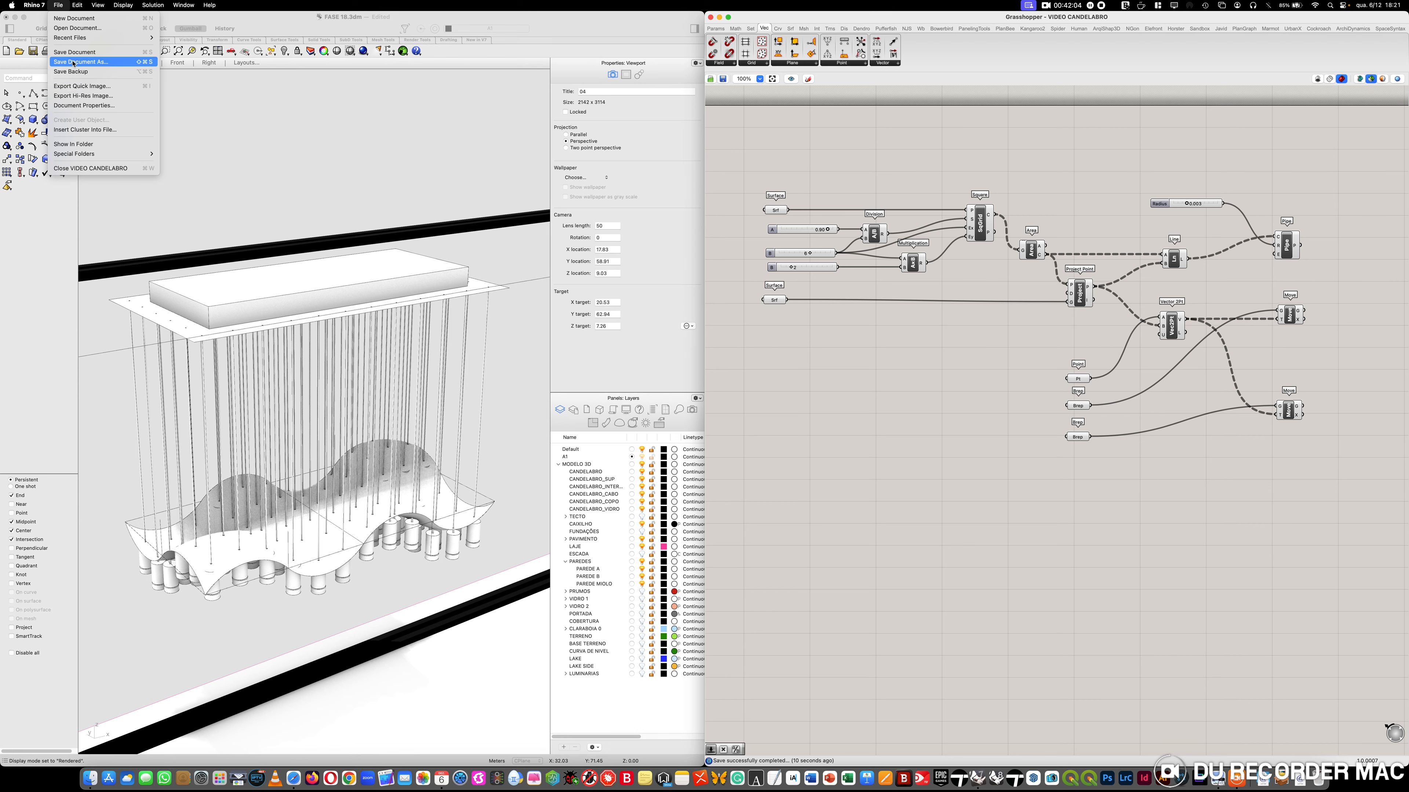
click(120, 95)
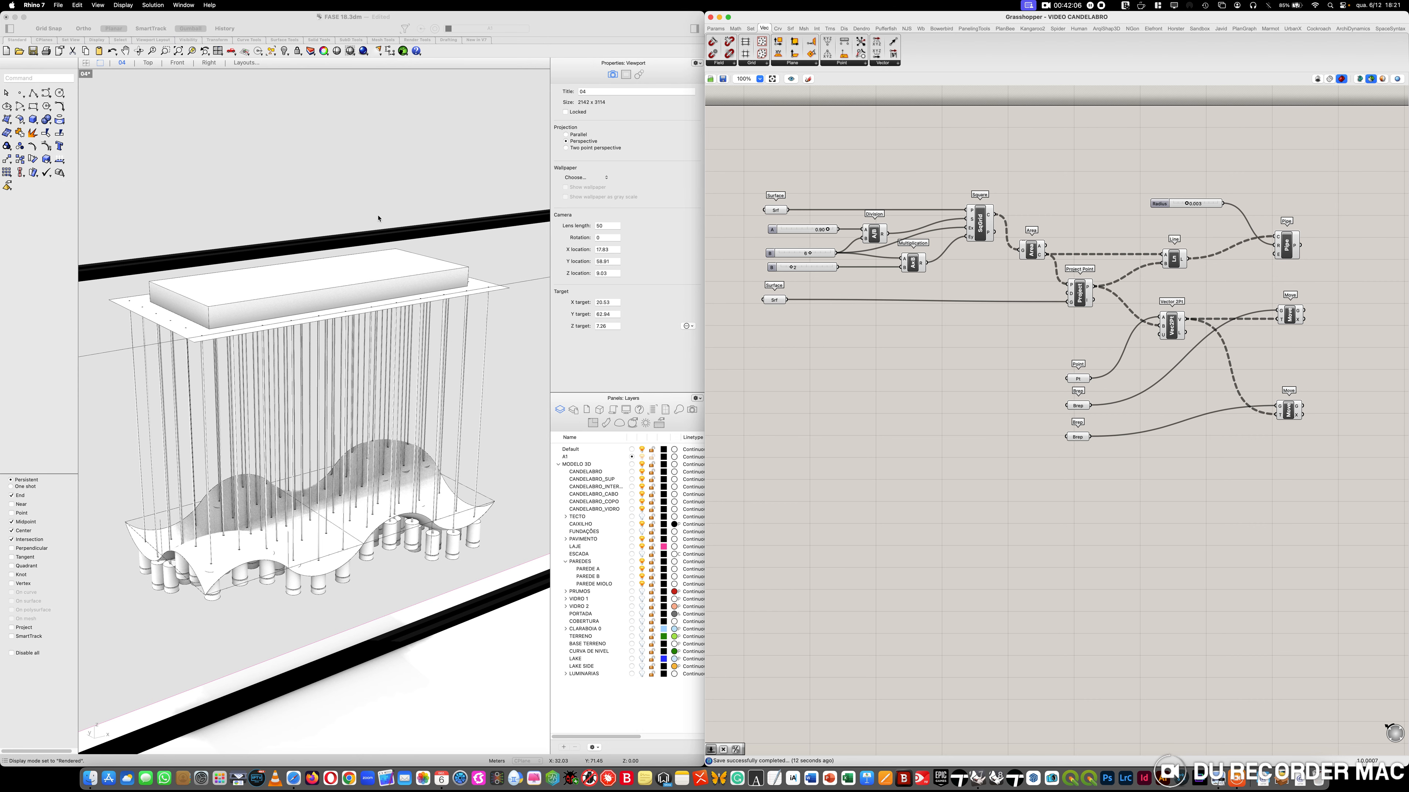
drag(377, 118, 860, 375)
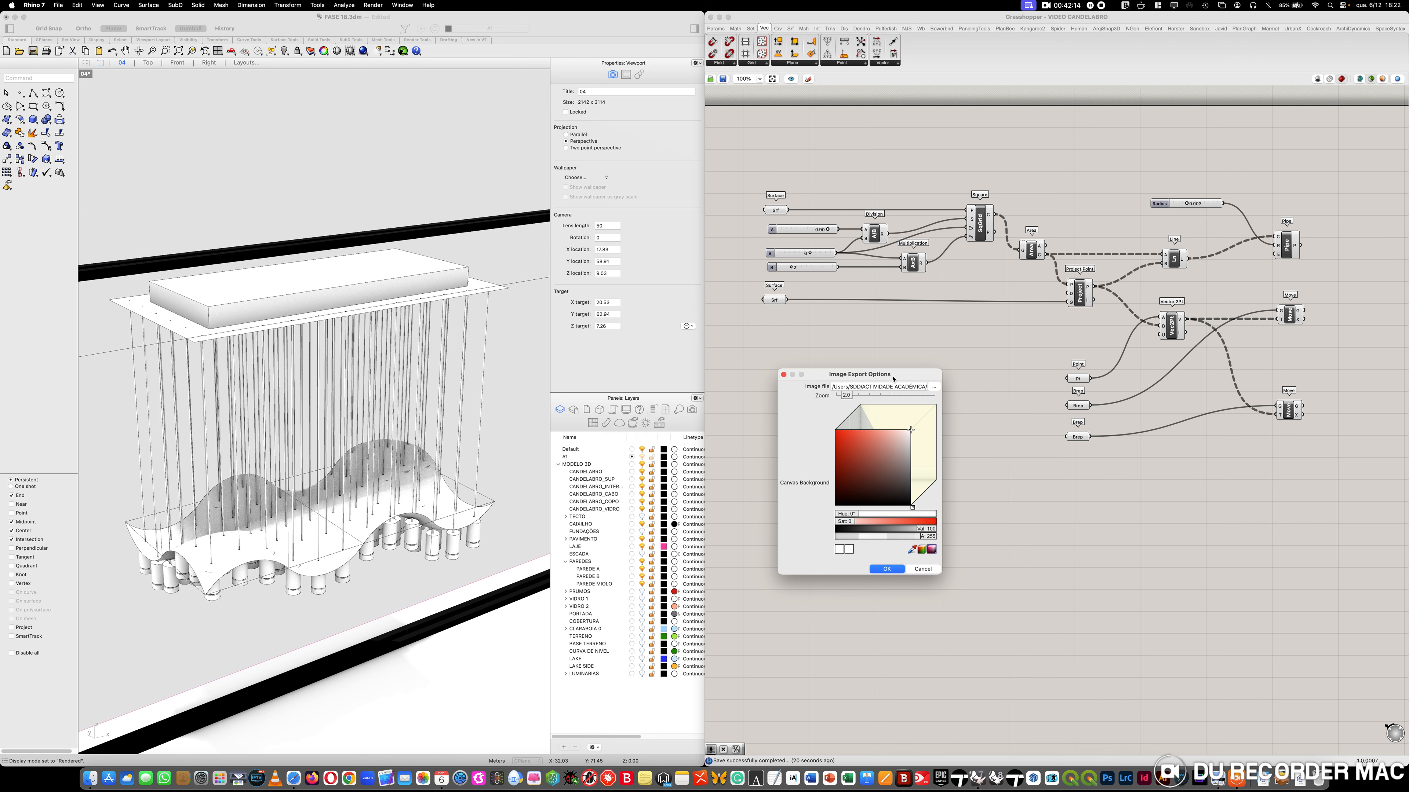
Export the canvas image as a PNG named VIDEO CANDELABRO in the SEBENTA TWINMOTION folder
click(934, 387)
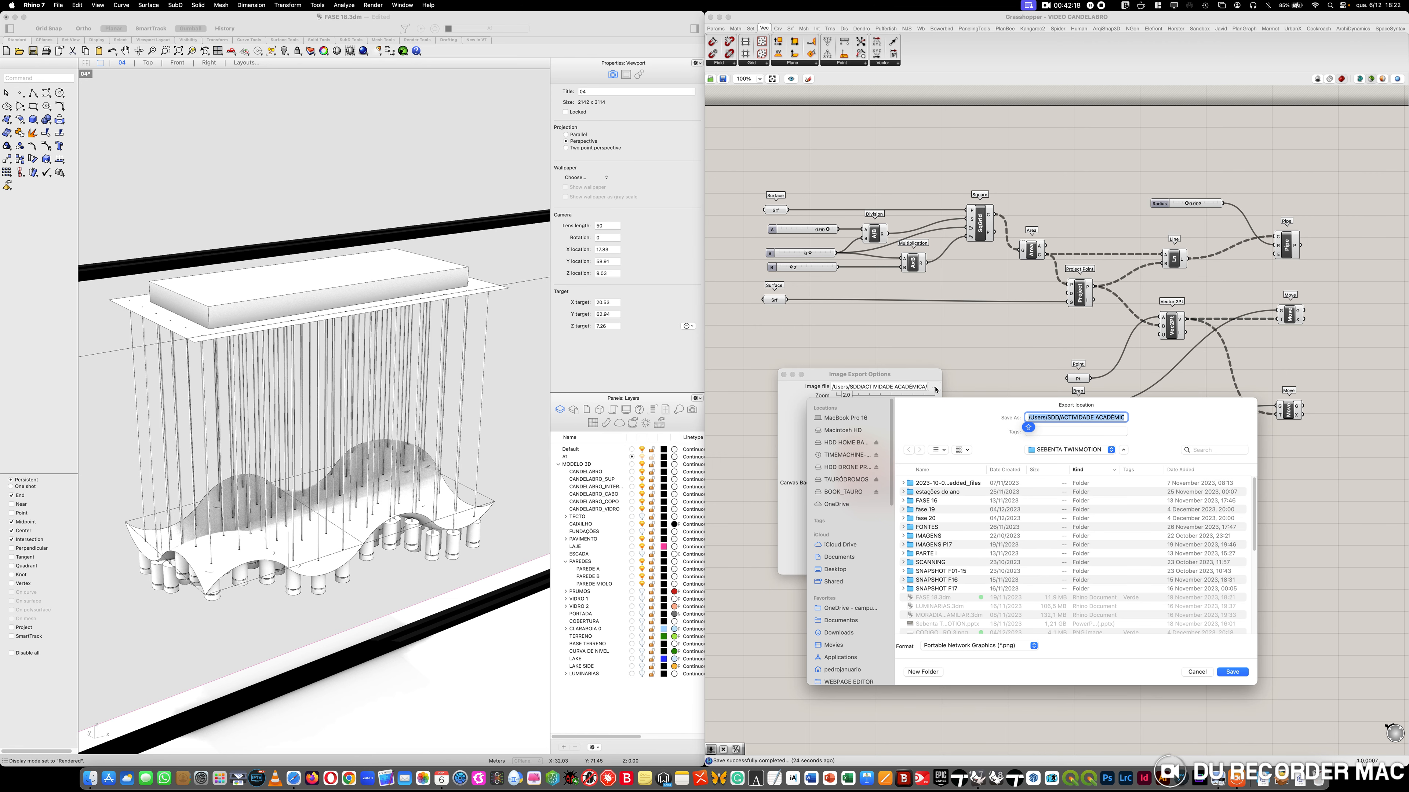
scroll(830, 646, down, 5)
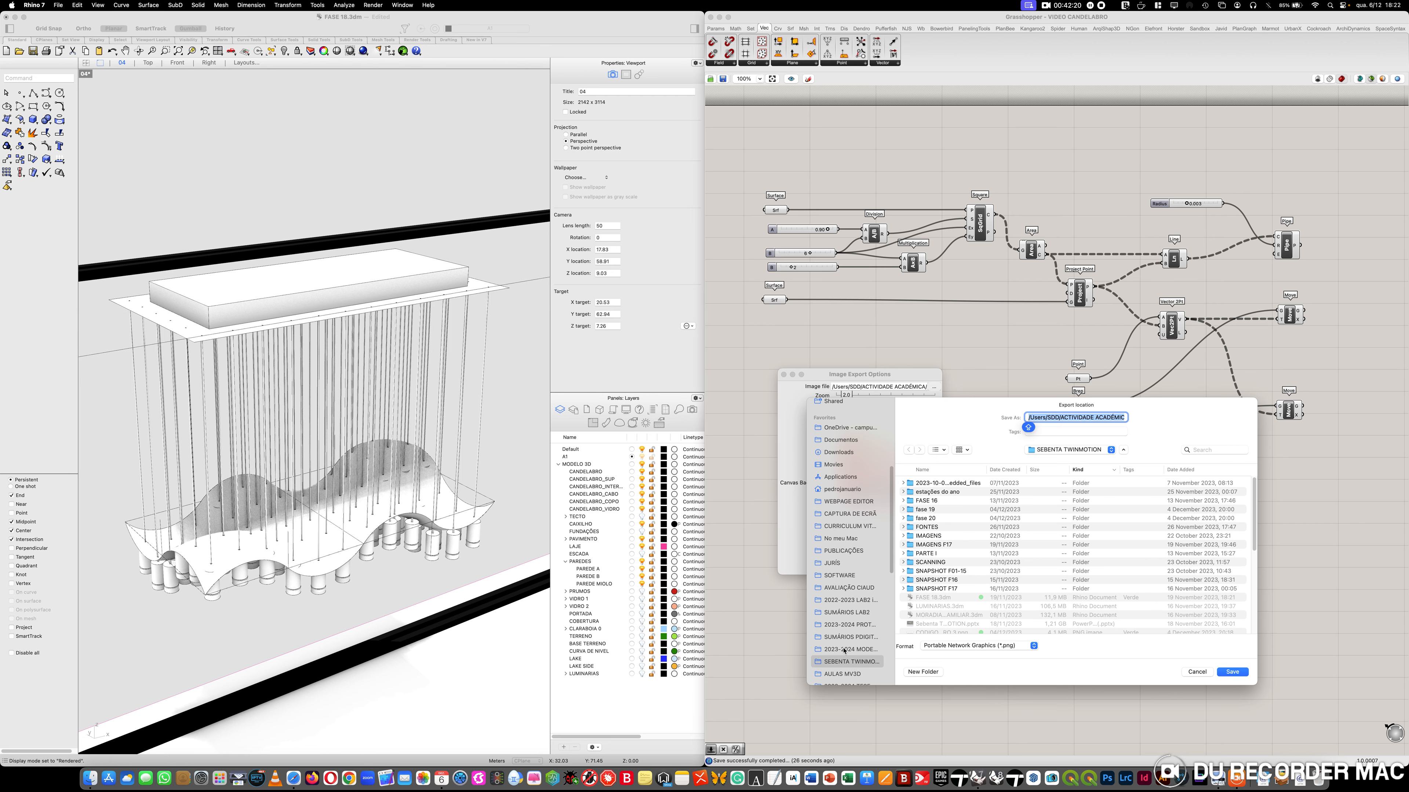
click(1106, 417)
key(Down)
key(Left)
key(Left)
key(Left)
key(Left)
key(shift+Left)
key(shift+Left)
key(shift+Left)
key(shift+Left)
key(shift+Left)
key(shift+Left)
key(shift+Left)
key(shift+Left)
key(shift+Left)
key(shift+Left)
key(shift+Left)
key(shift+Left)
key(shift+Left)
key(shift+Left)
key(shift+Left)
text(V)
text(IDEO C)
text(ANDELABRO)
click(1233, 672)
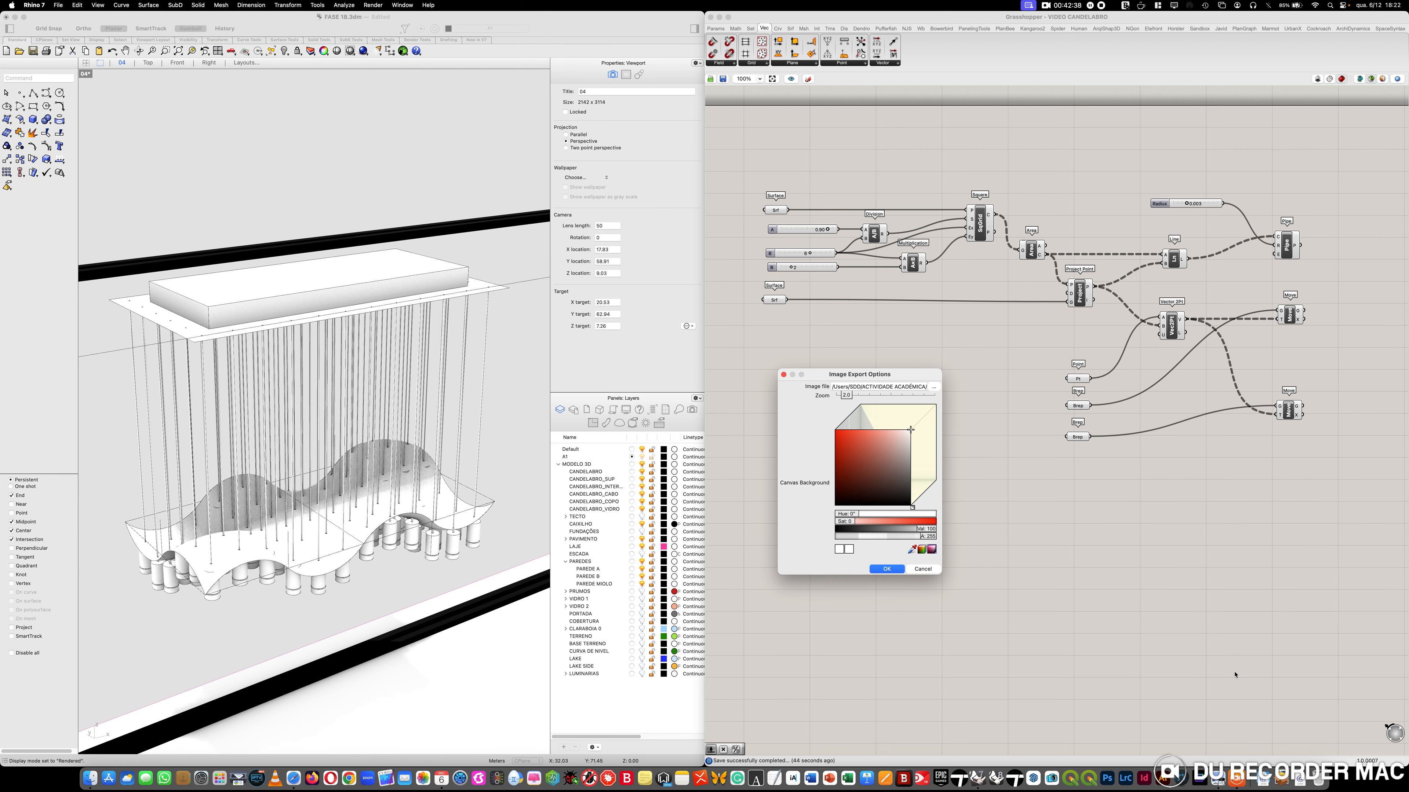
click(886, 569)
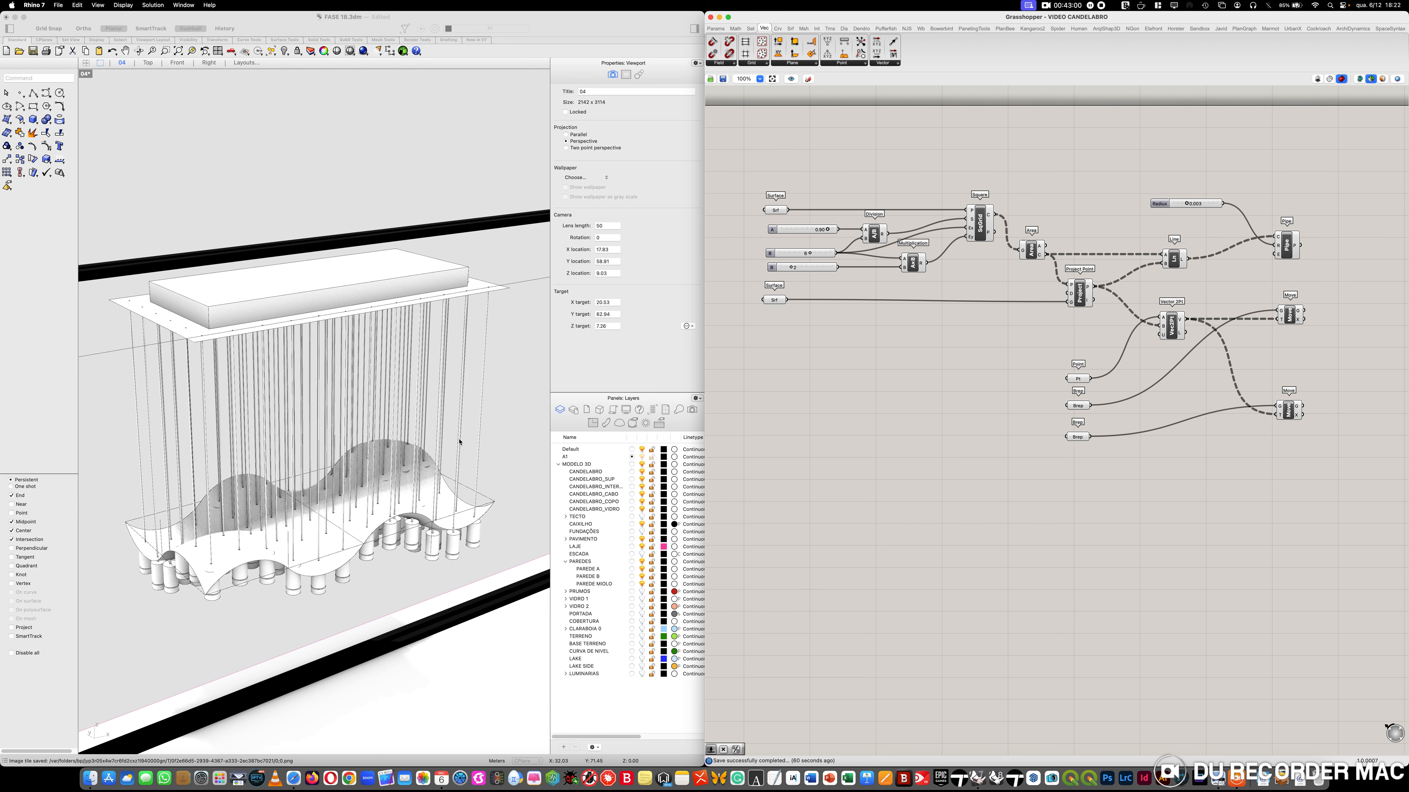
Assign the closed box extrusion above the chandelier to the CANDELABRO_SUP layer in Rhino
click(300, 591)
right_drag(300, 592, 351, 578)
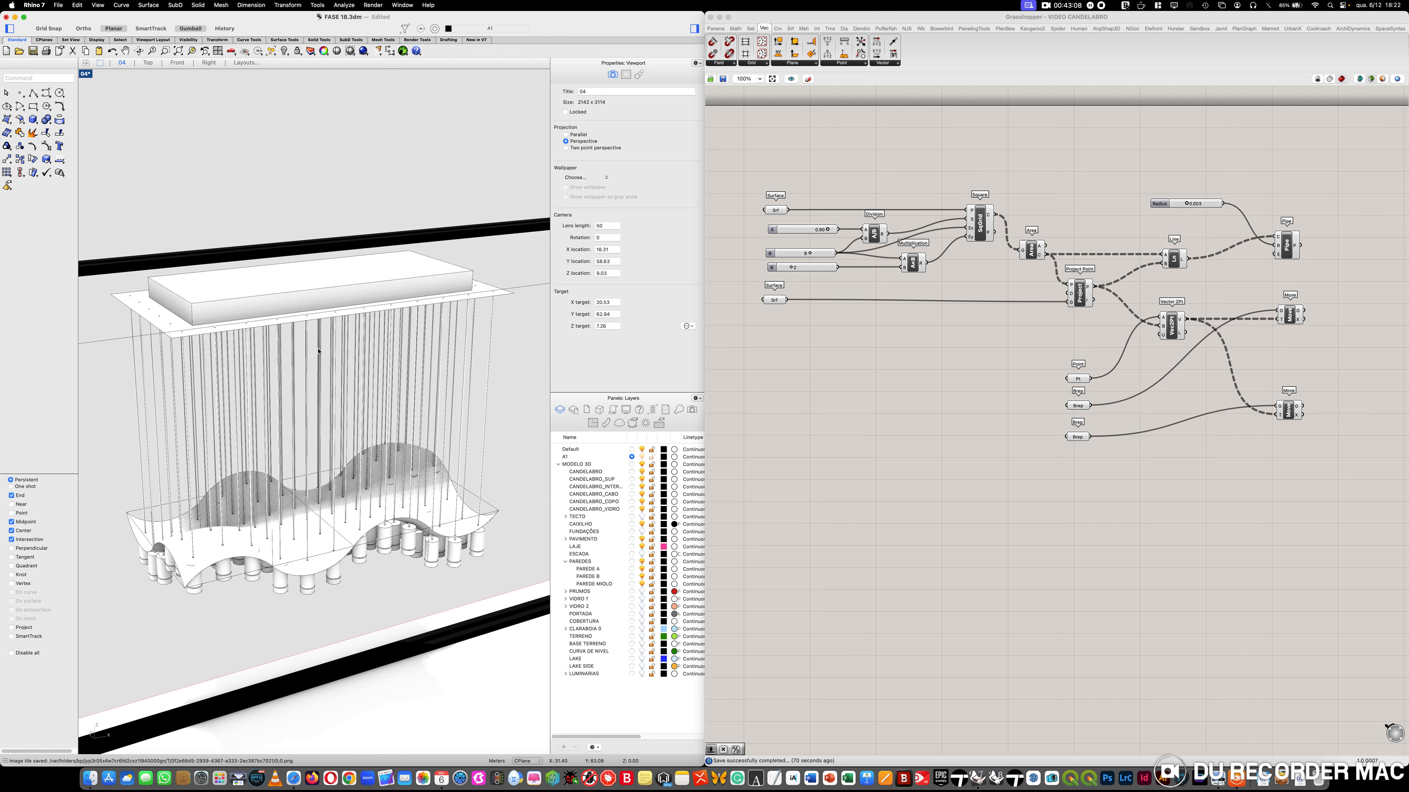
click(265, 293)
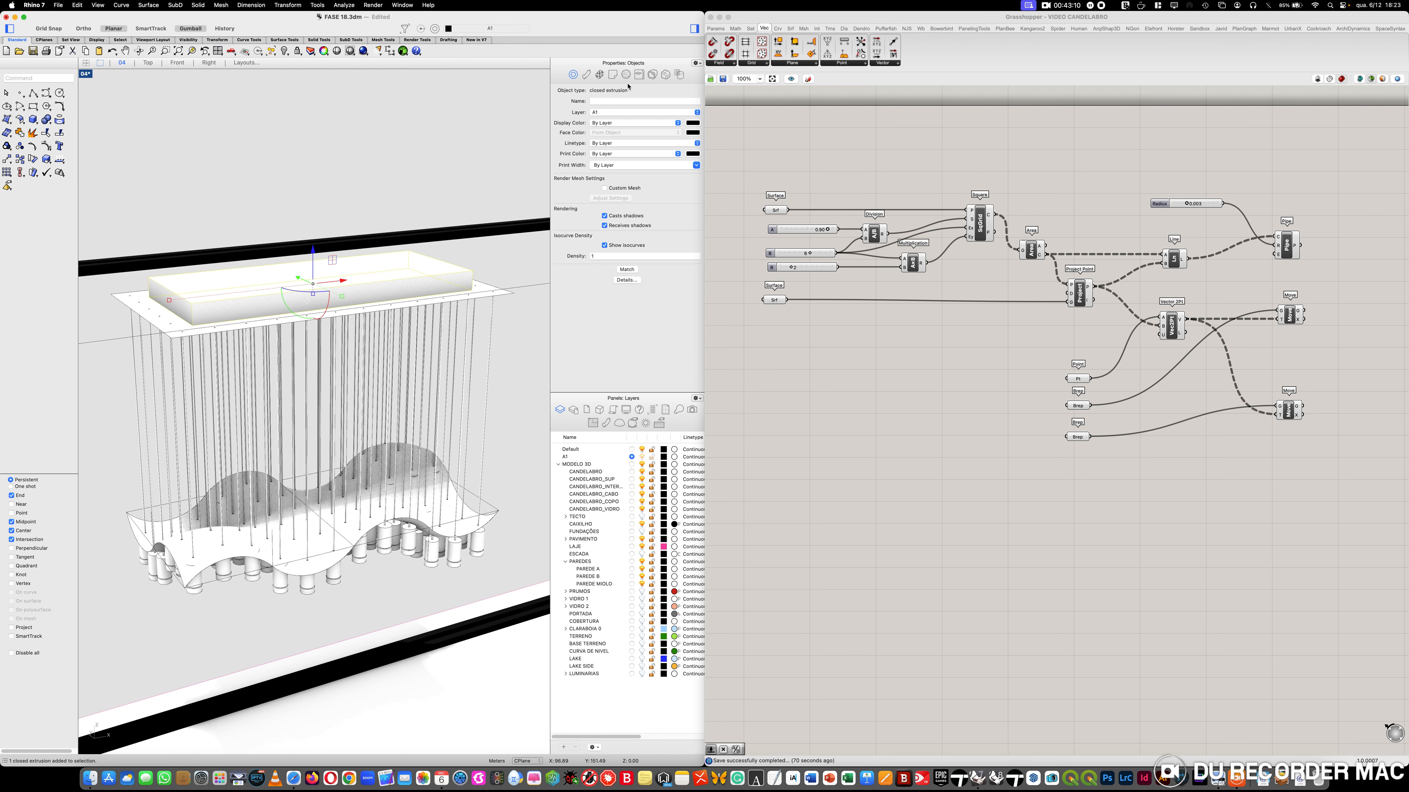
click(619, 115)
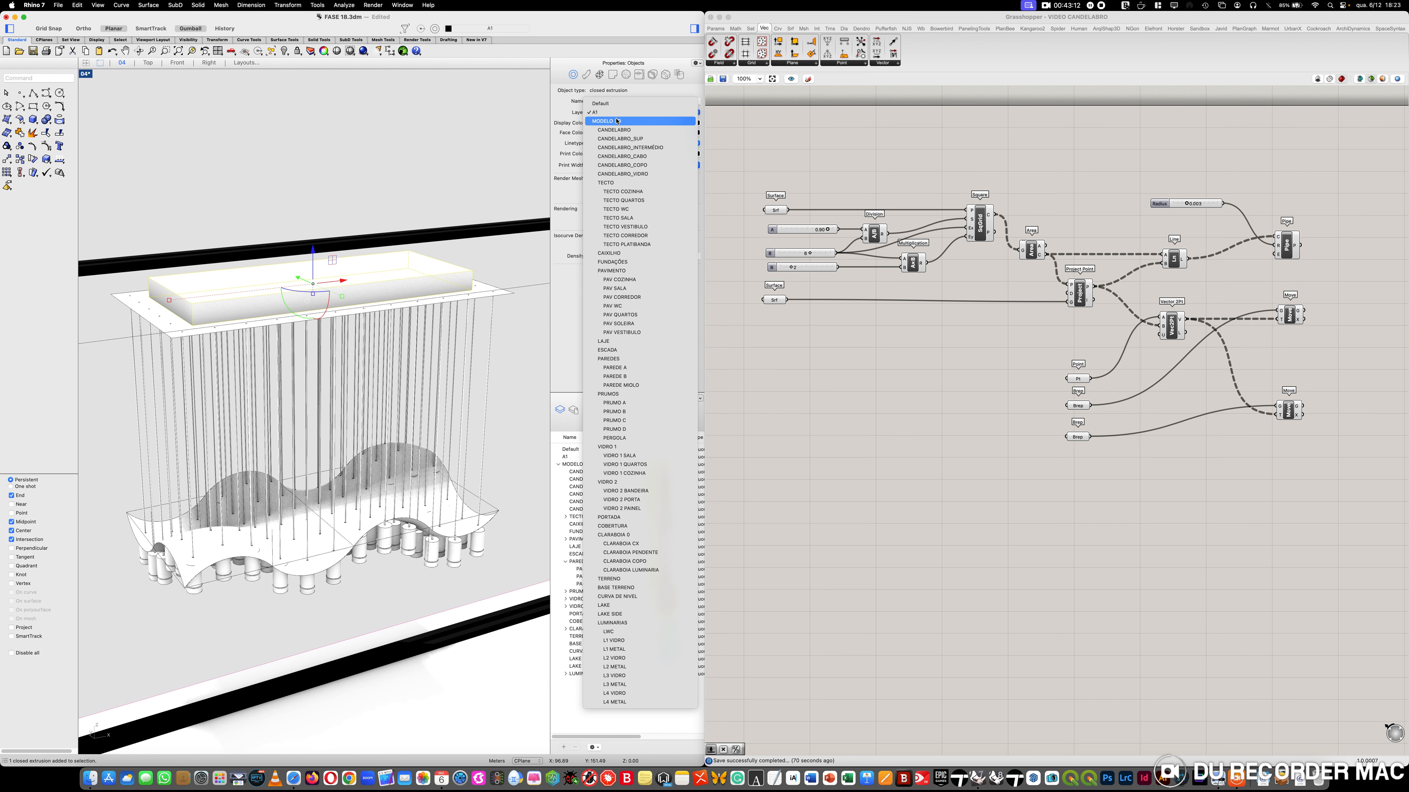
click(638, 139)
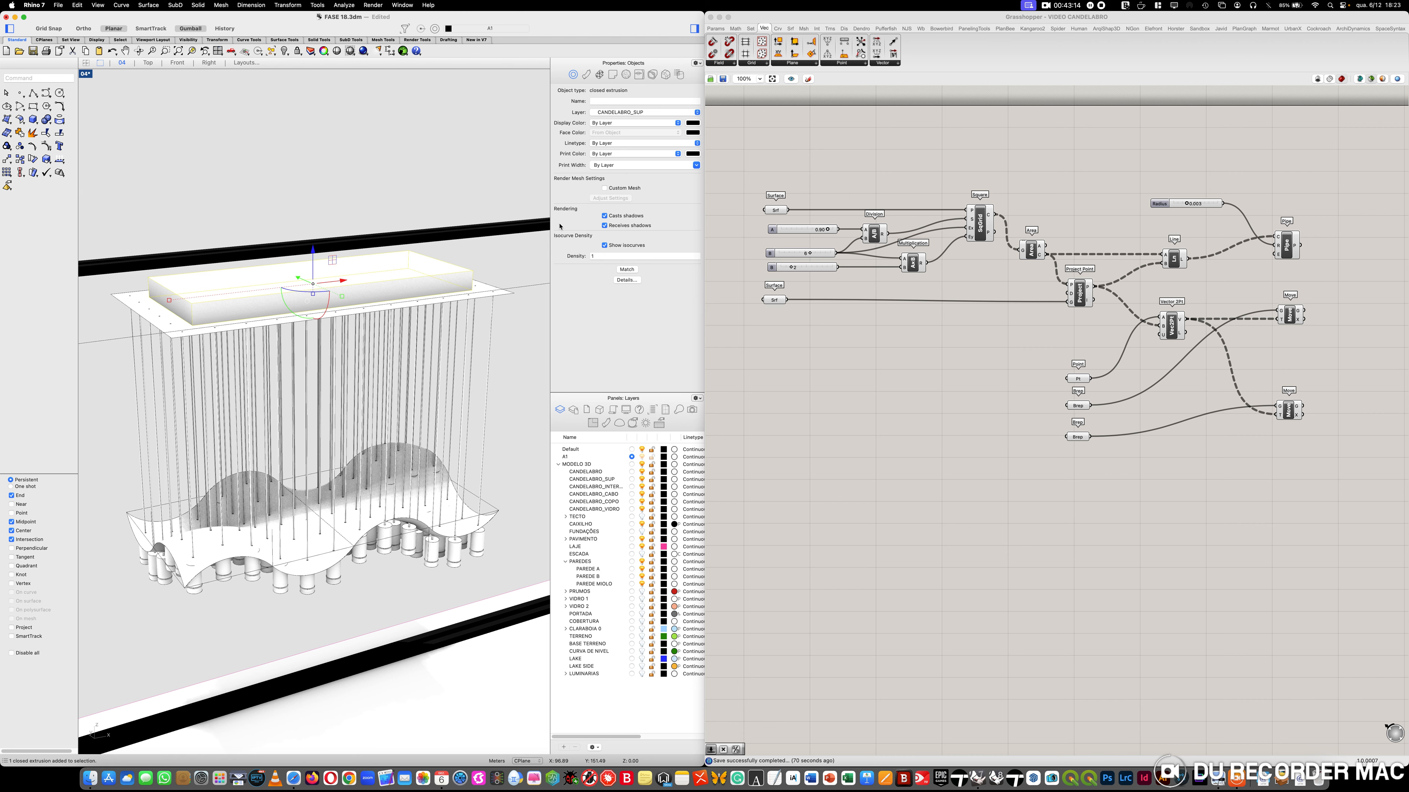
click(132, 329)
text(ExtrudeCrv)
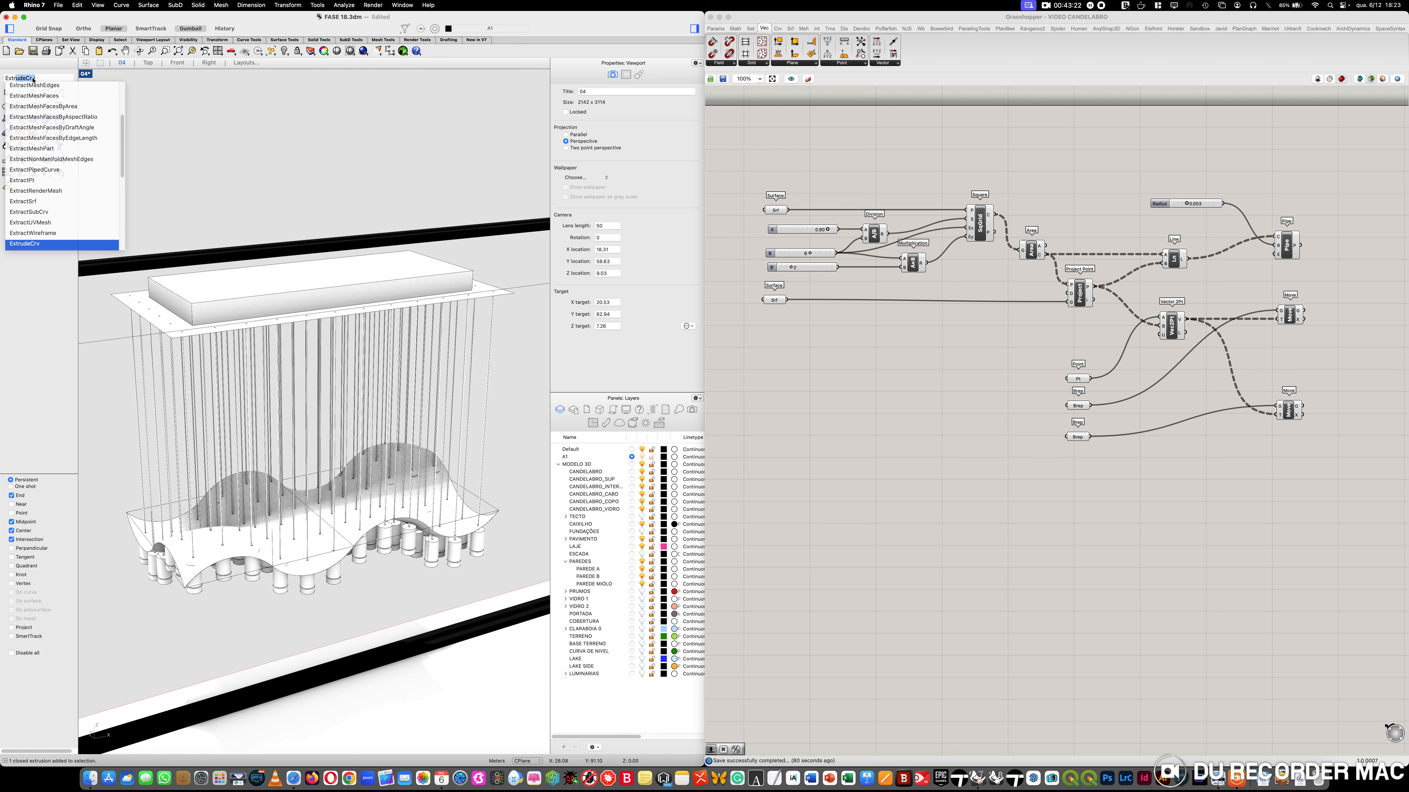
click(34, 201)
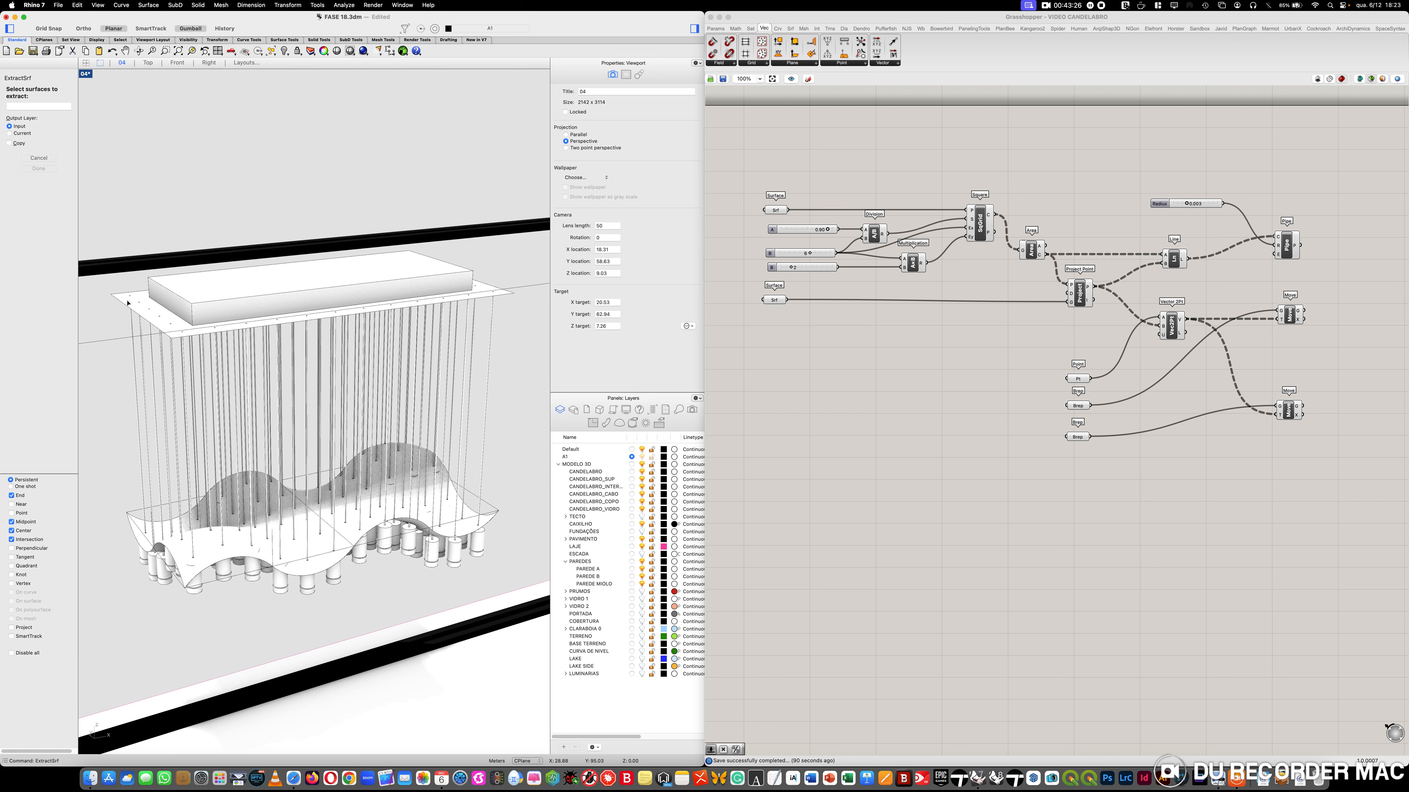
scroll(116, 286, up, 5)
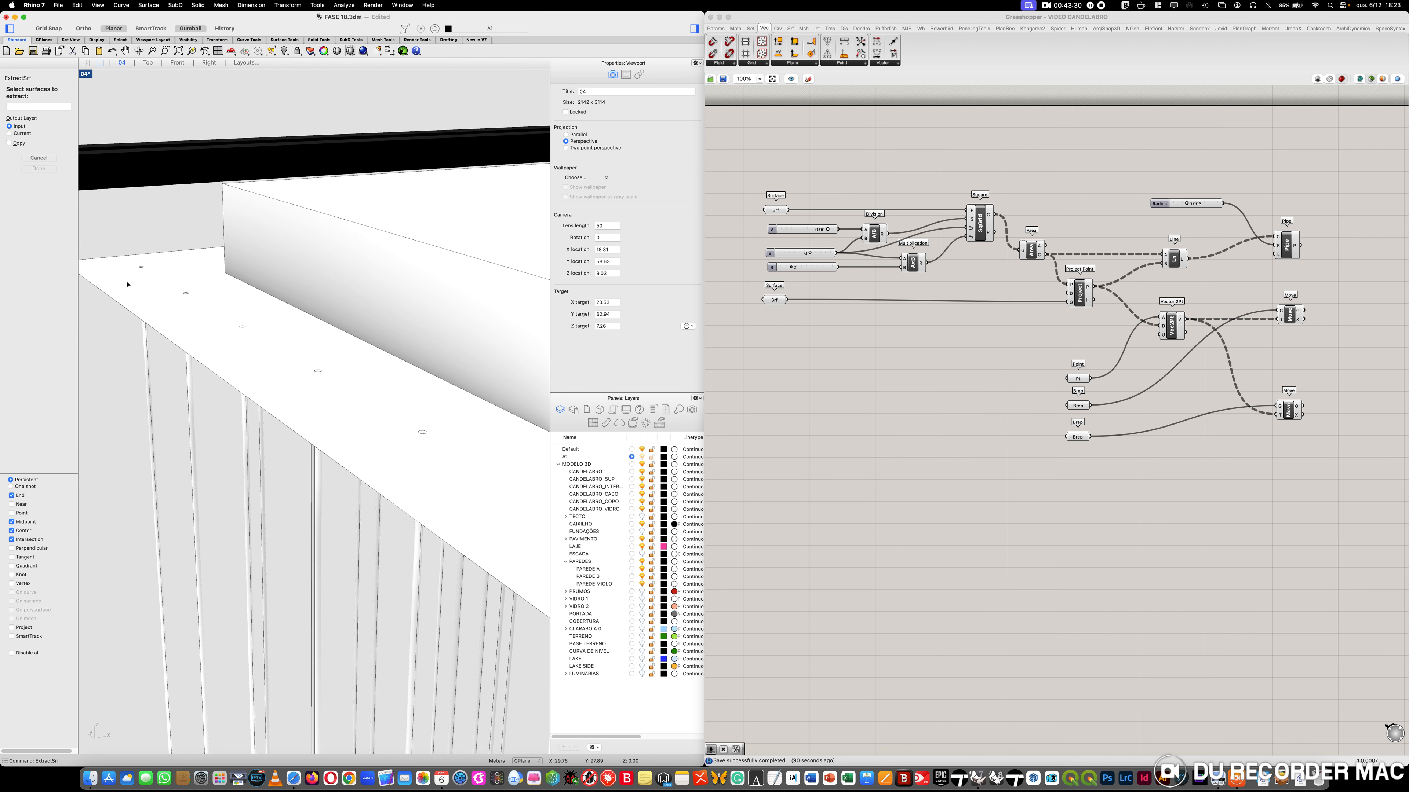
click(127, 283)
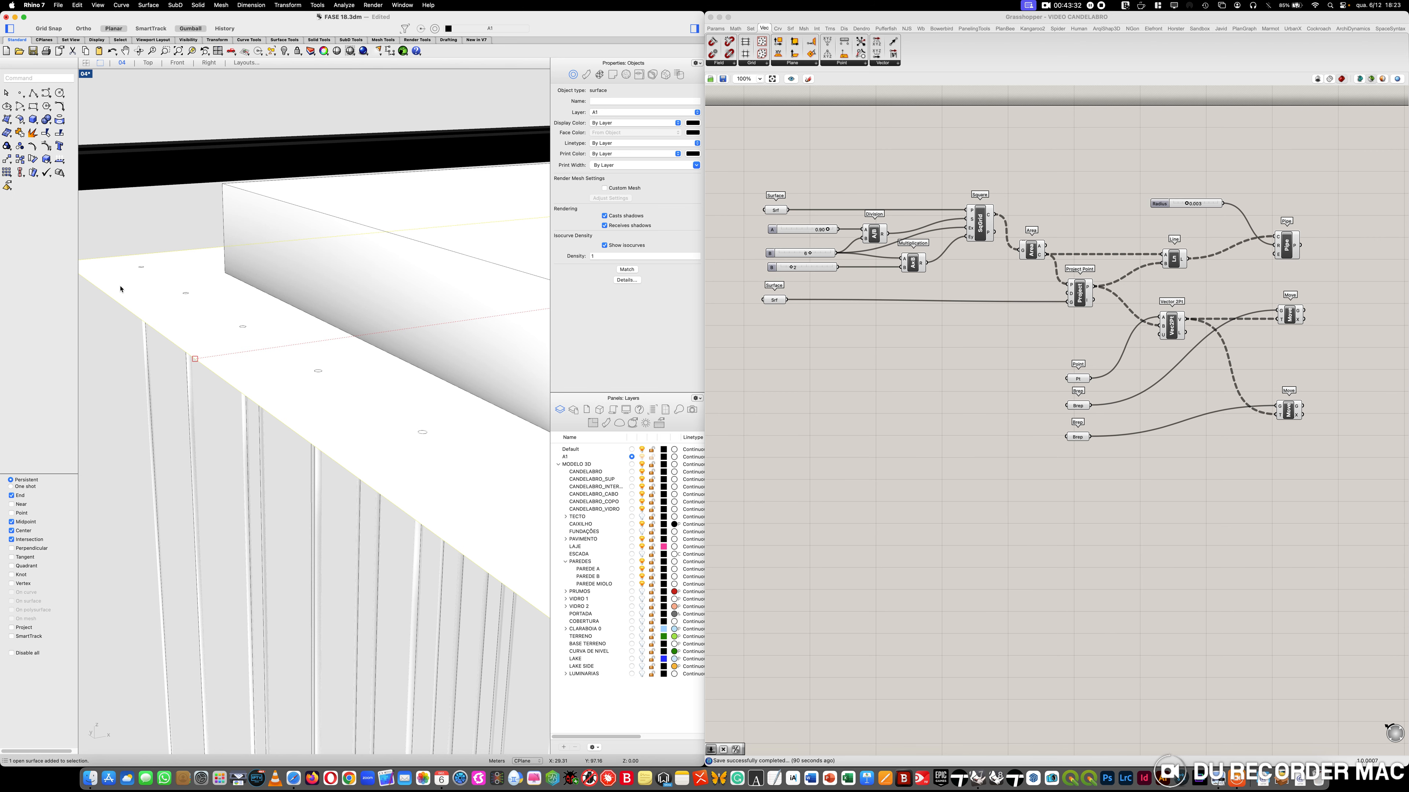
text(ExtrudeCrv)
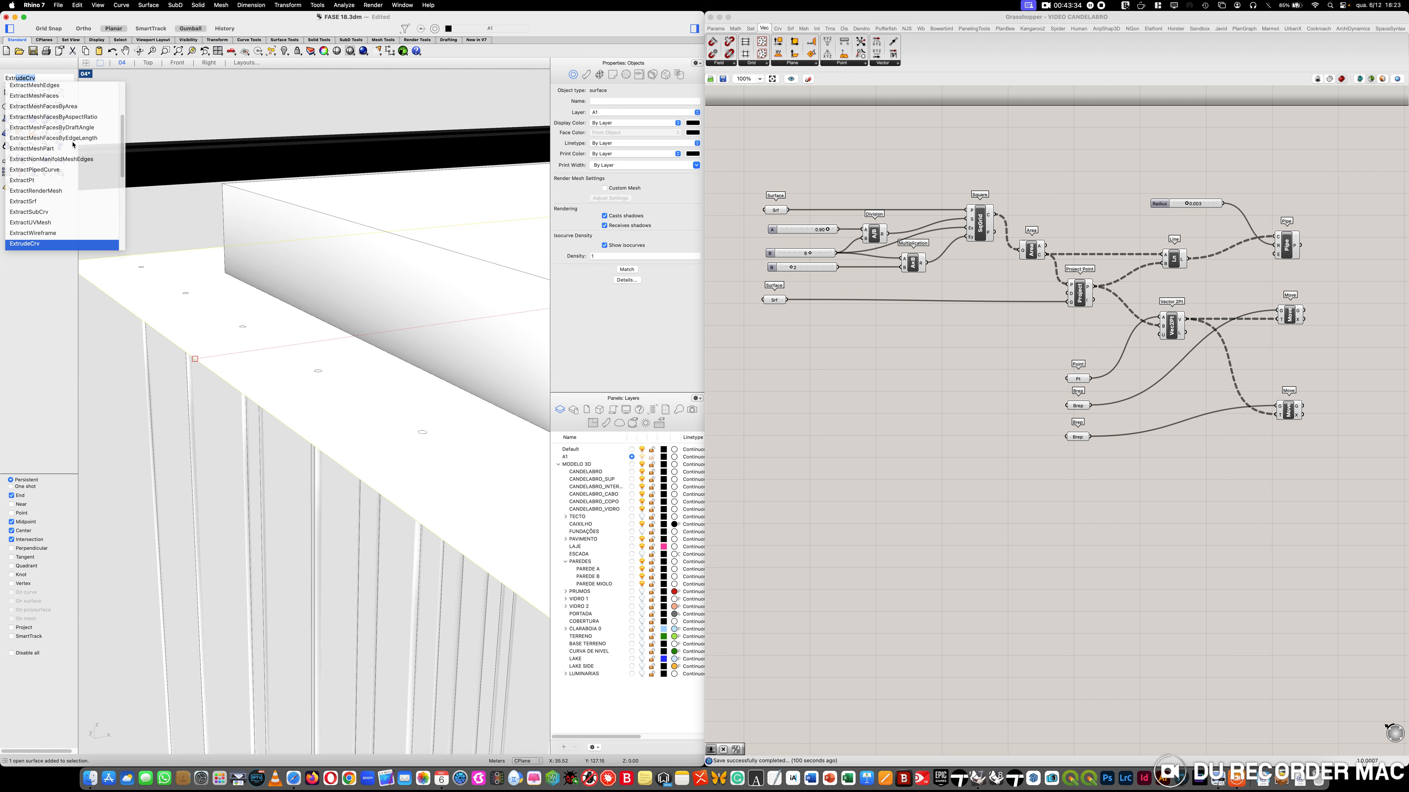
click(35, 203)
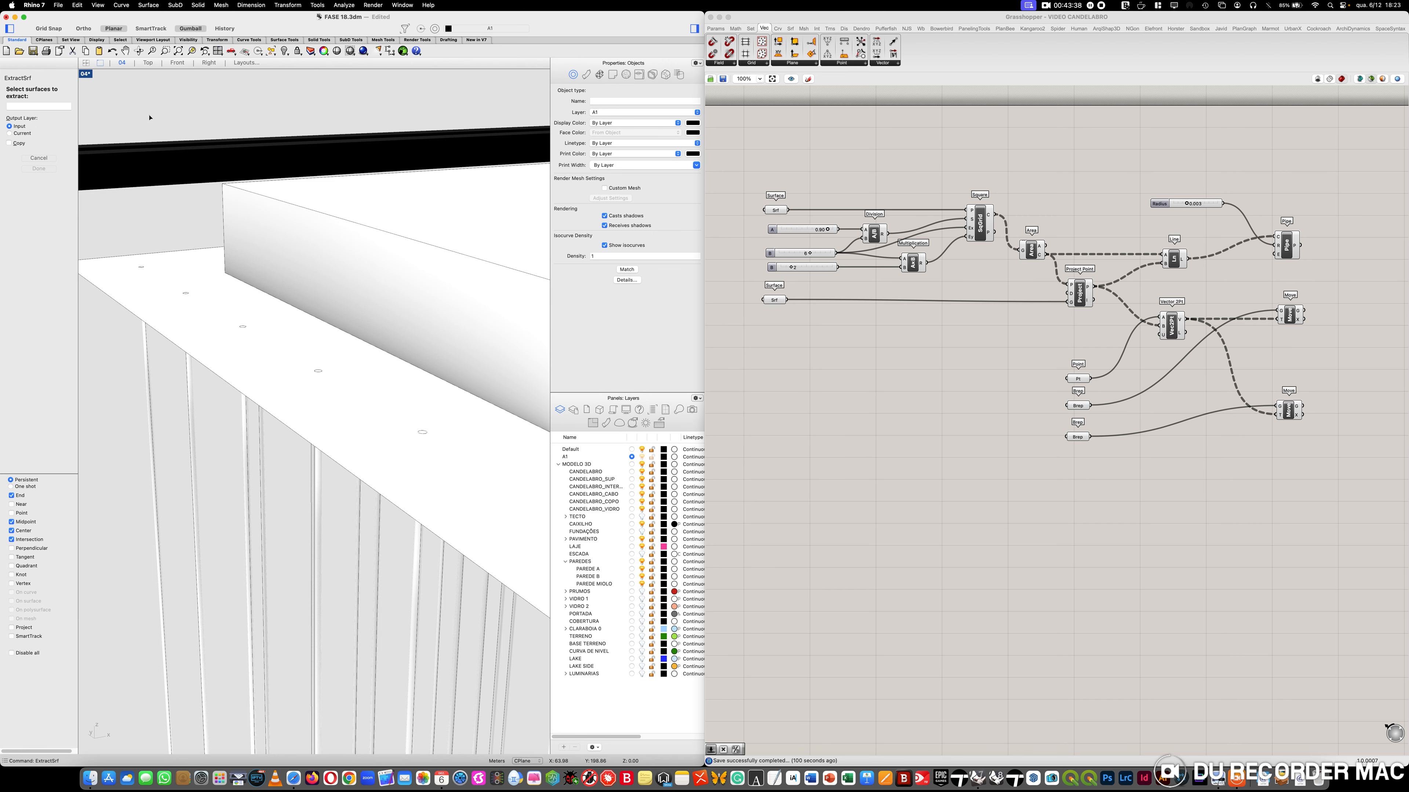
key(Escape)
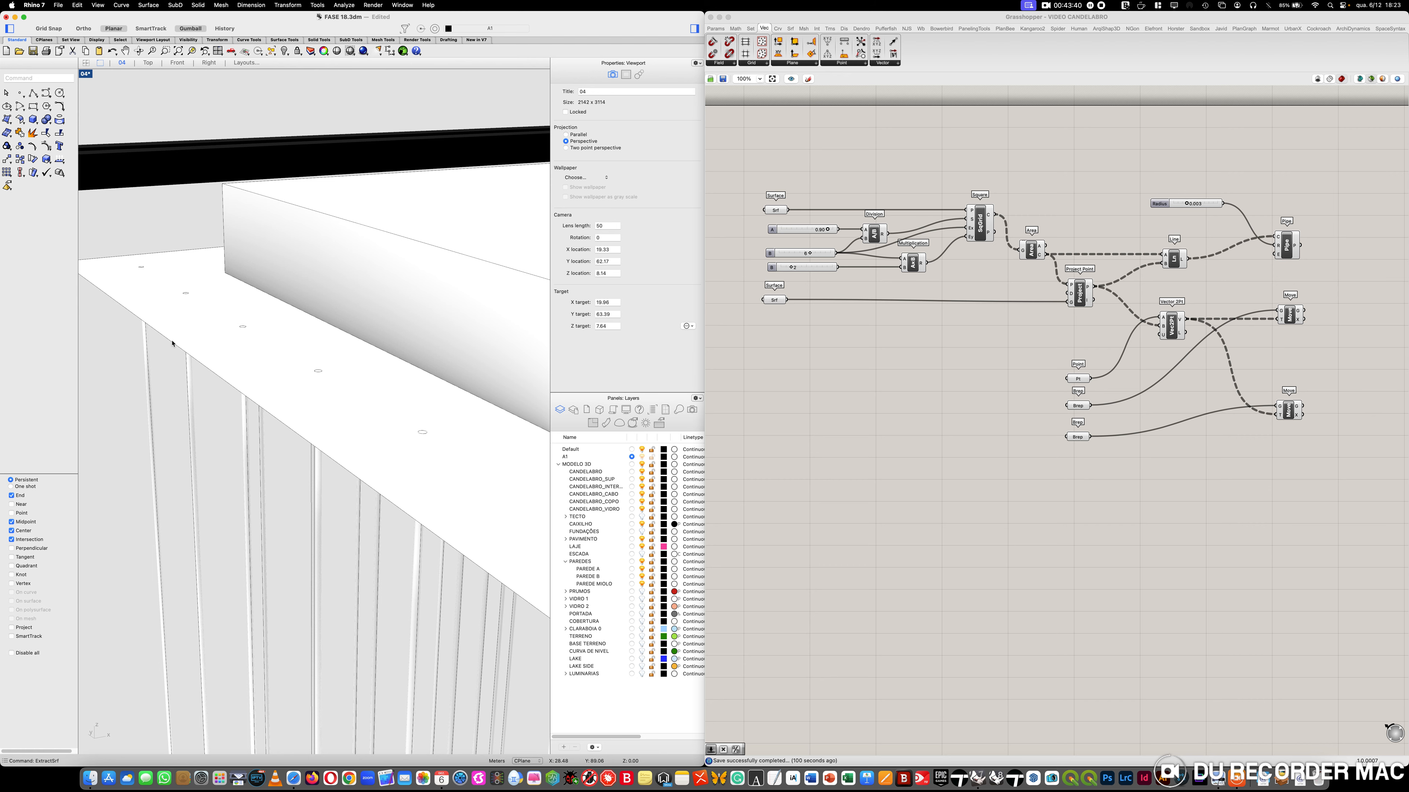
Extrude the border of the thin plate surface below the box as a solid with ExtrudeCrv, using a distance of 0.001
text(ExtrudeCrv)
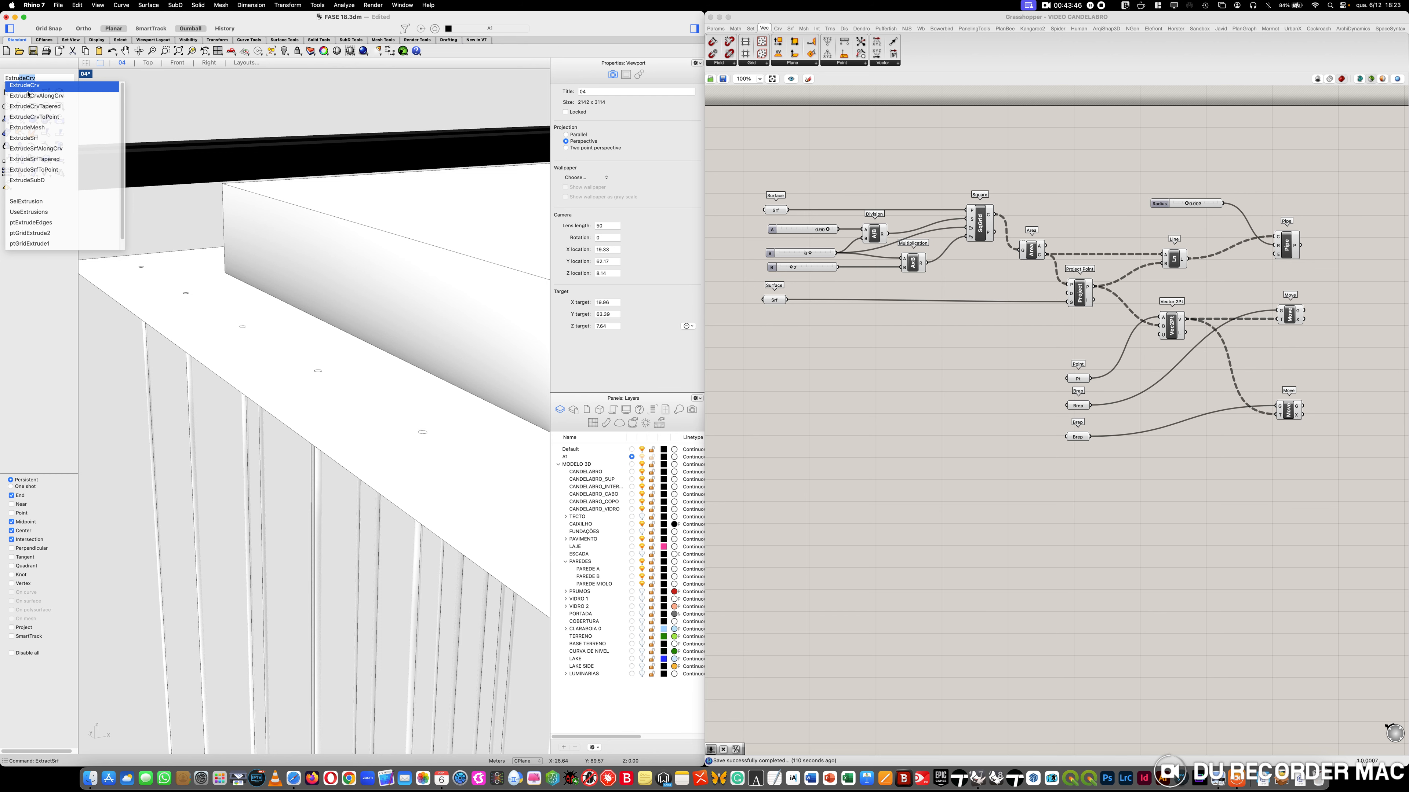
key(Return)
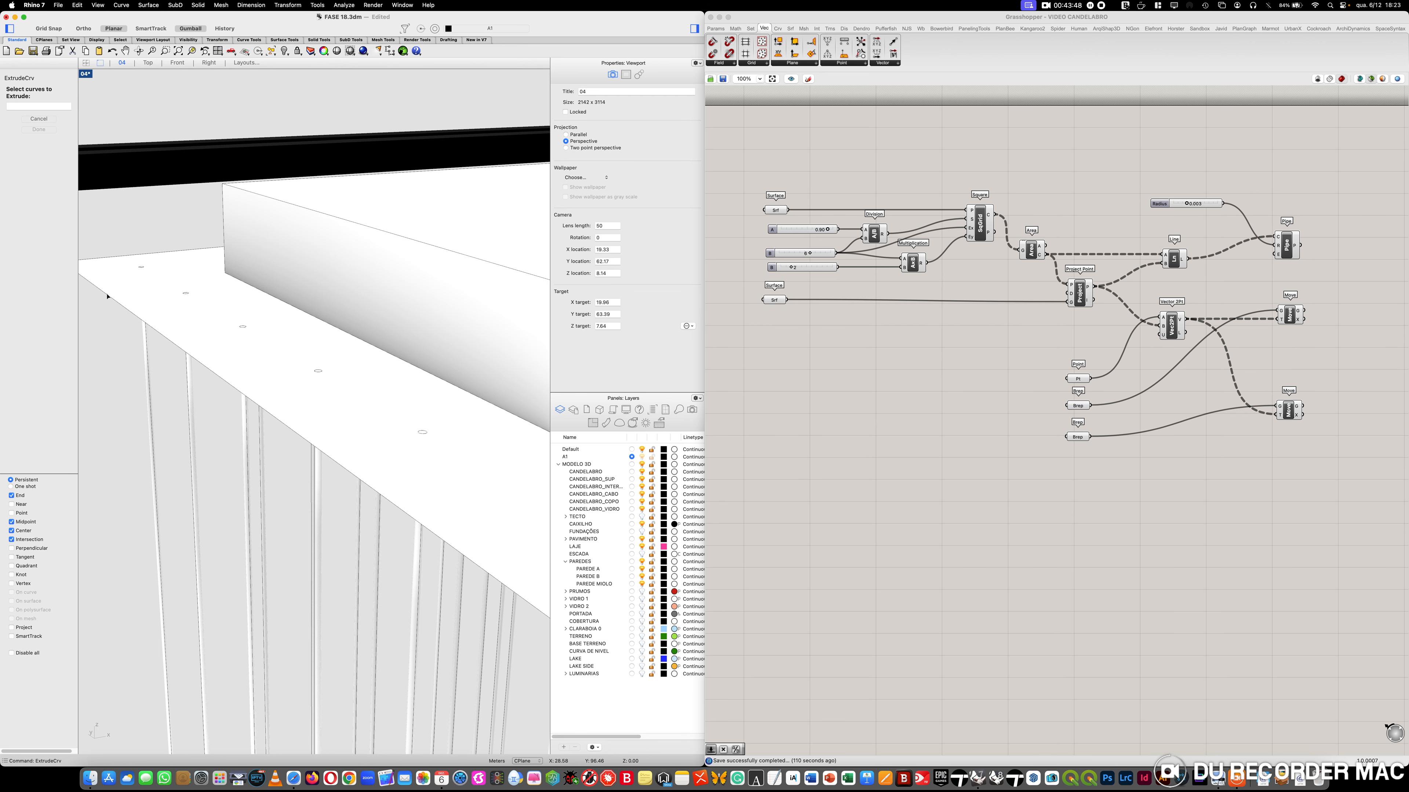
click(108, 298)
click(155, 310)
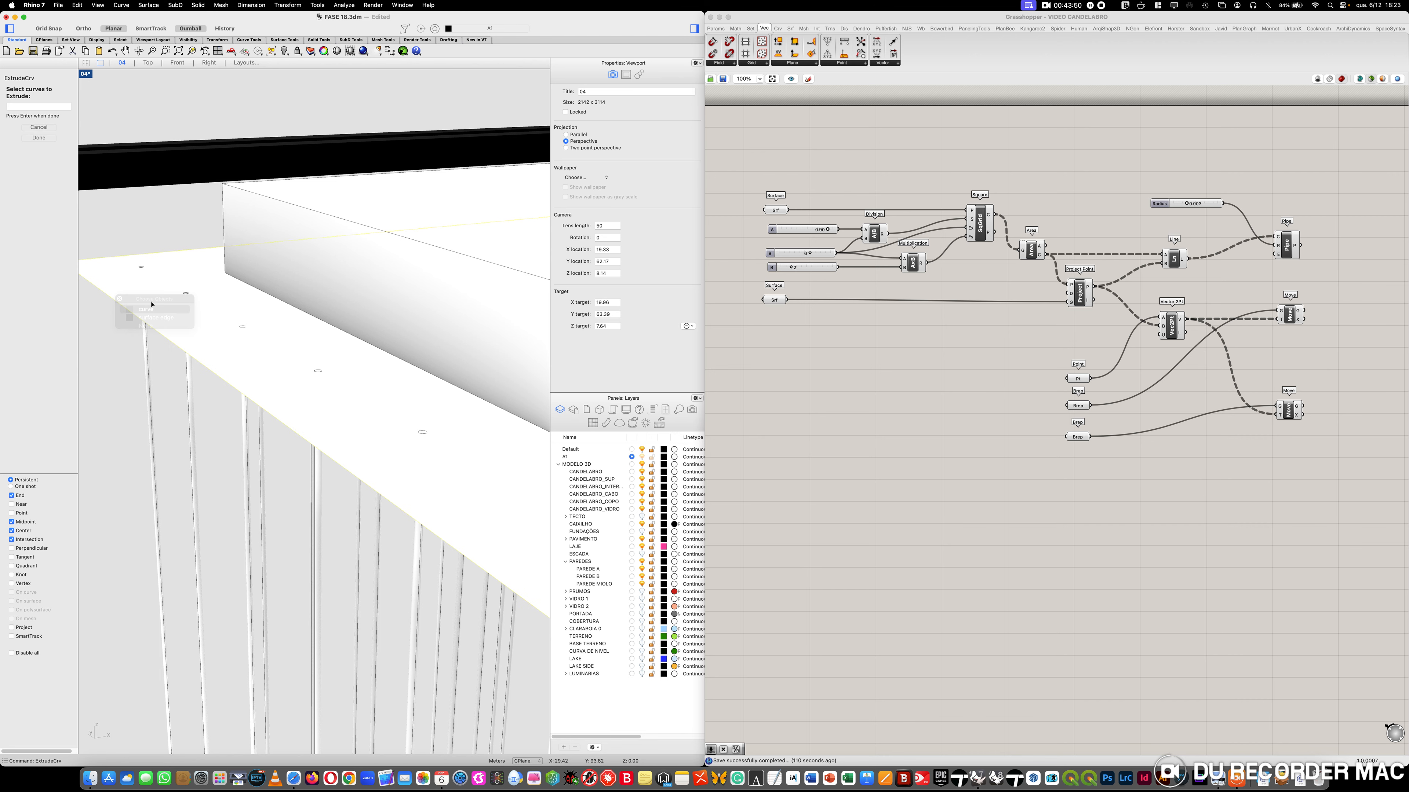
key(Return)
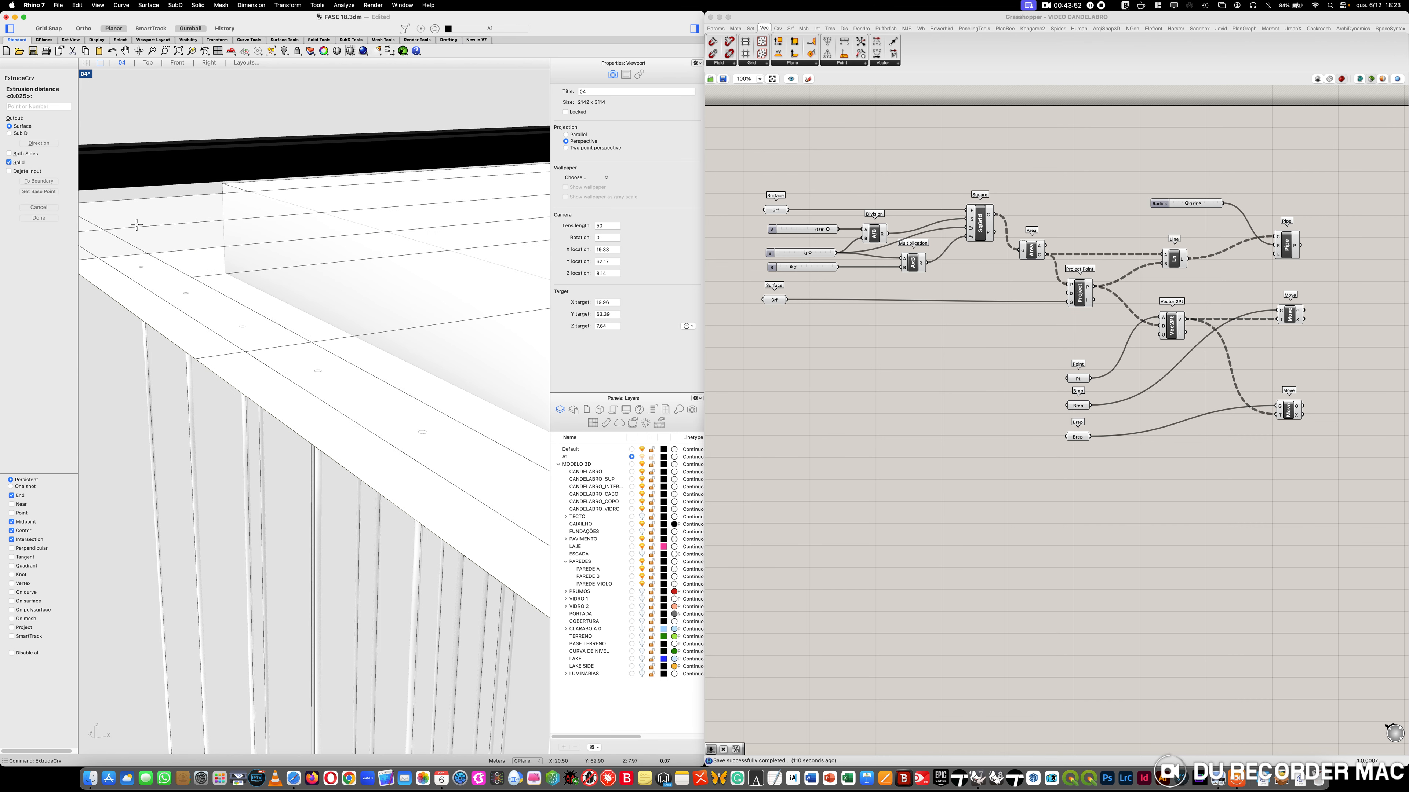
text(0.)
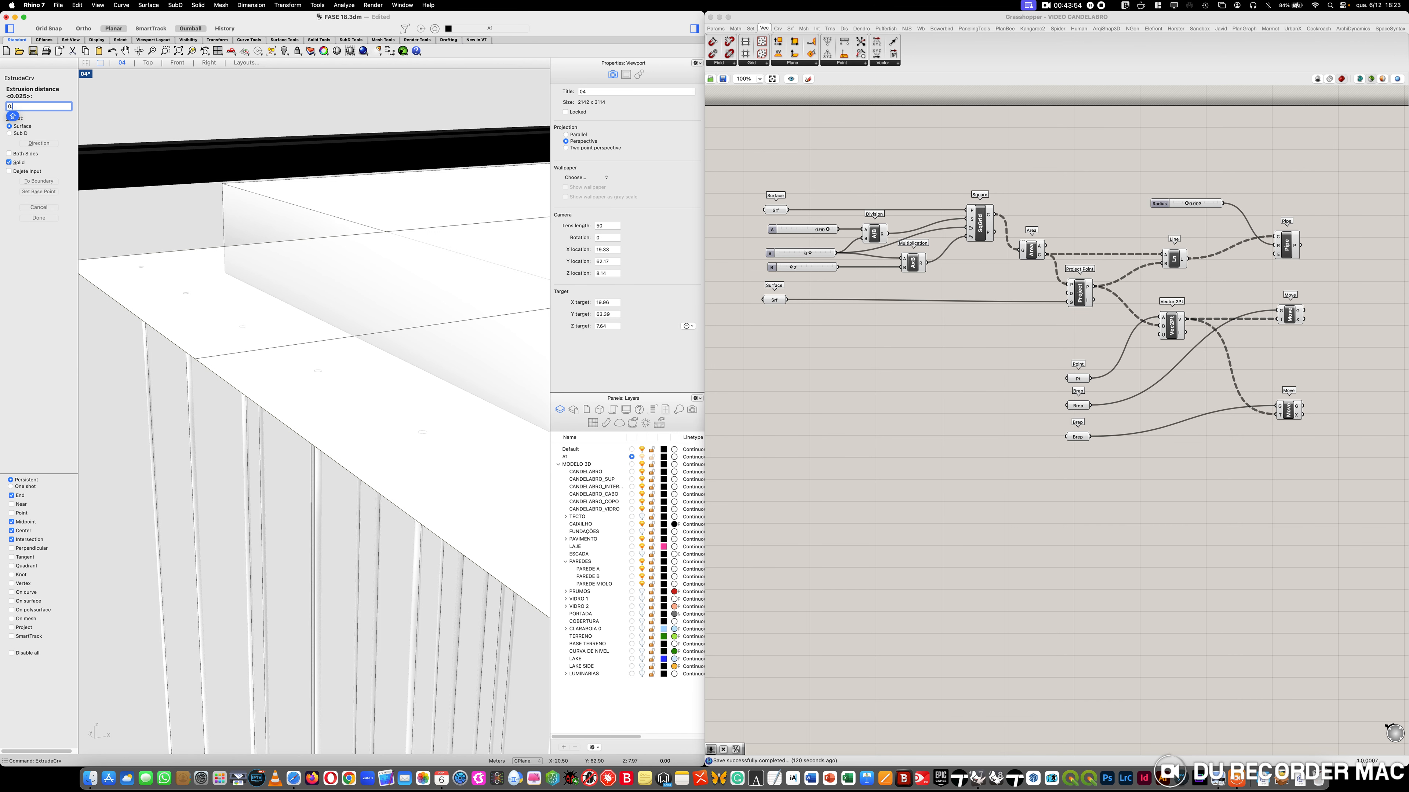
text(001)
key(Return)
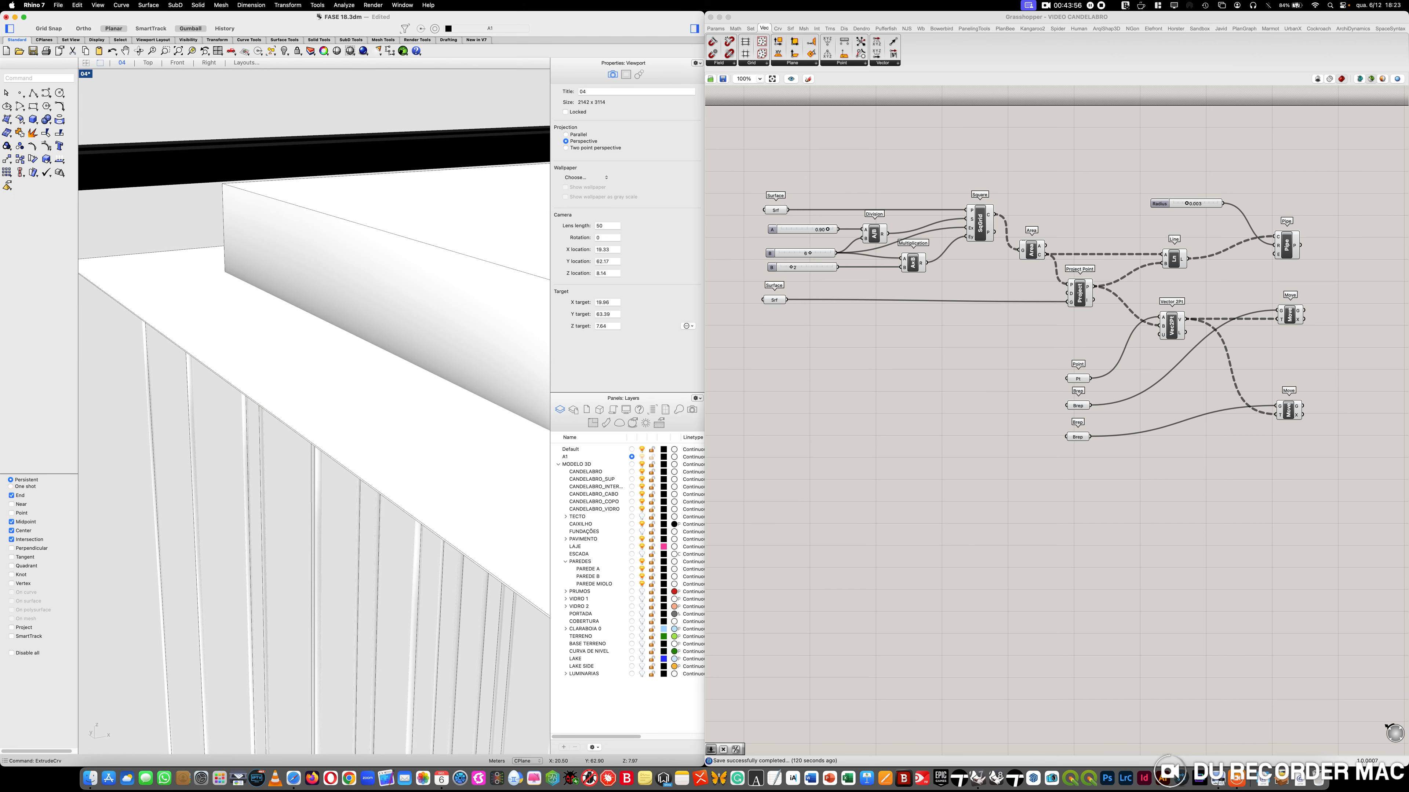
Assign the newly extruded plate, not the original surface, to the CANDELABRO_INTERMÉDIO layer and clear the selection
click(128, 296)
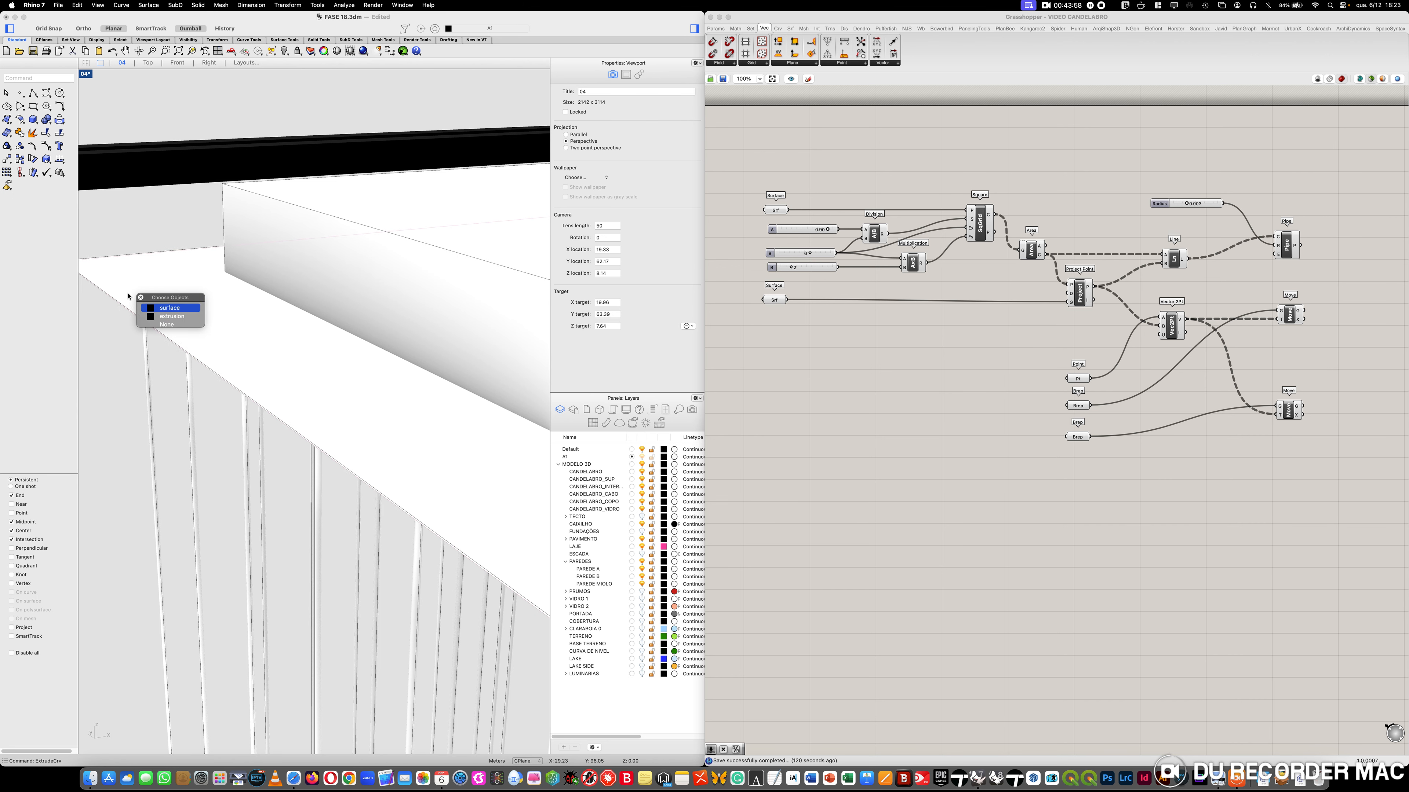
click(166, 316)
click(630, 112)
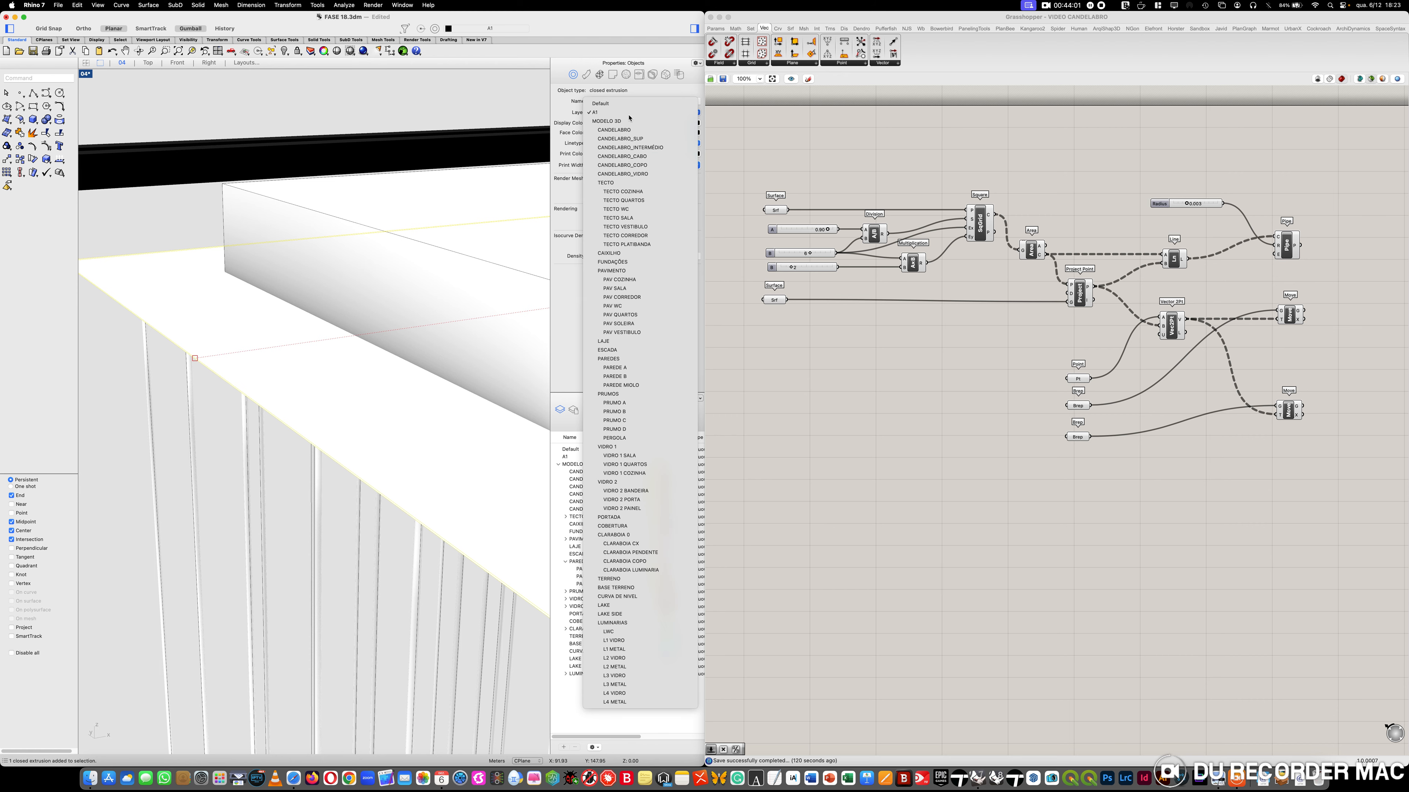
click(664, 148)
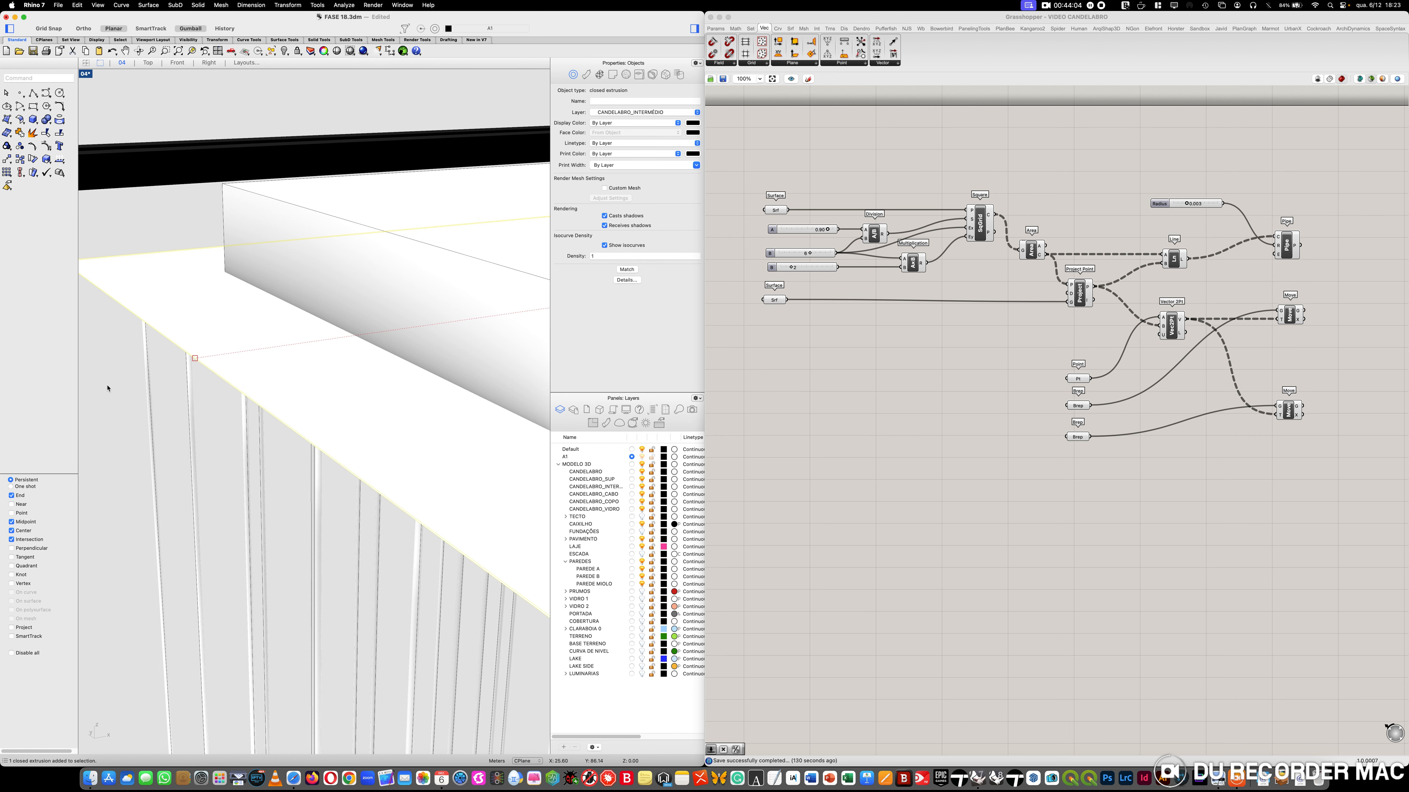
key(Escape)
Make Default the current layer and hide layer A1 with its construction surfaces, leaving the whole chandelier in view
click(631, 449)
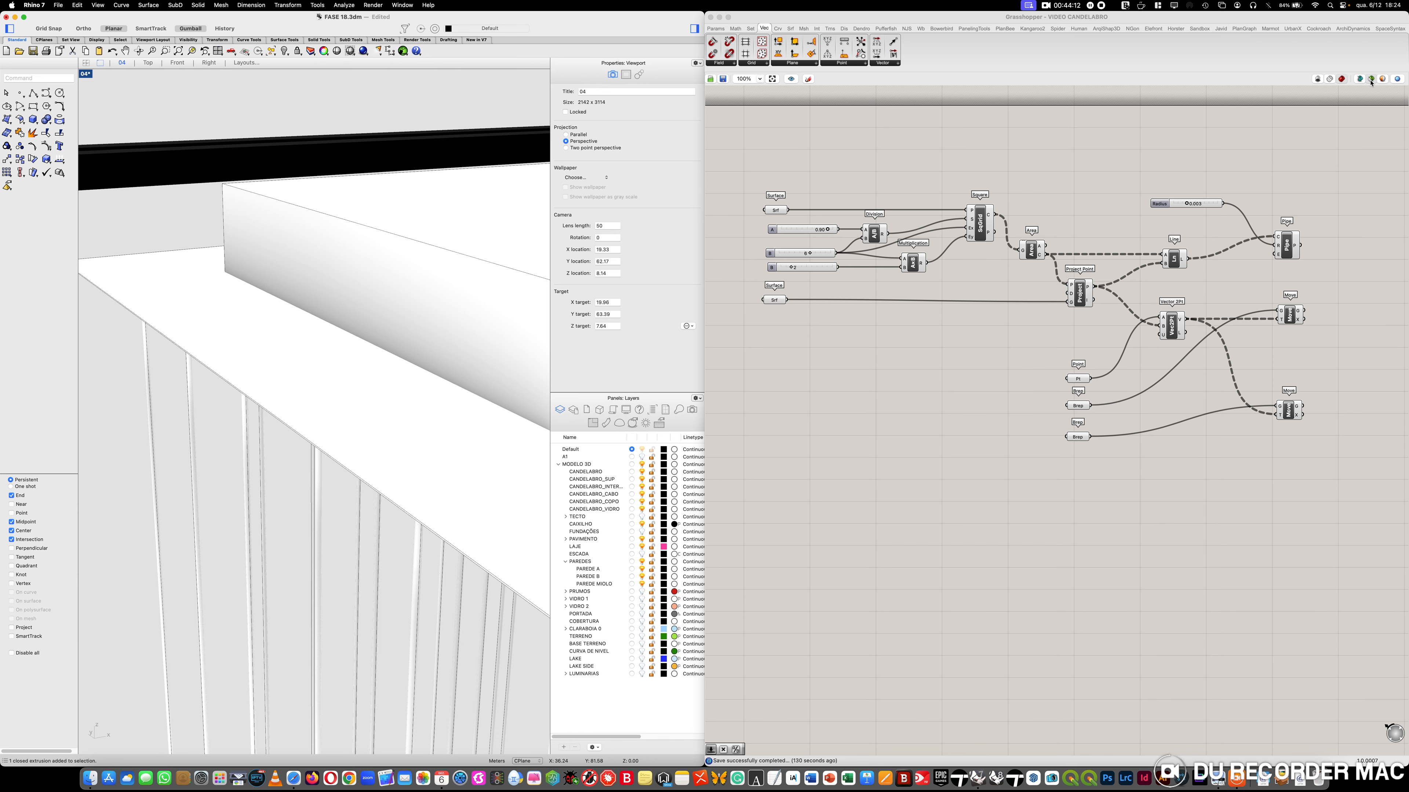
scroll(177, 506, up, 5)
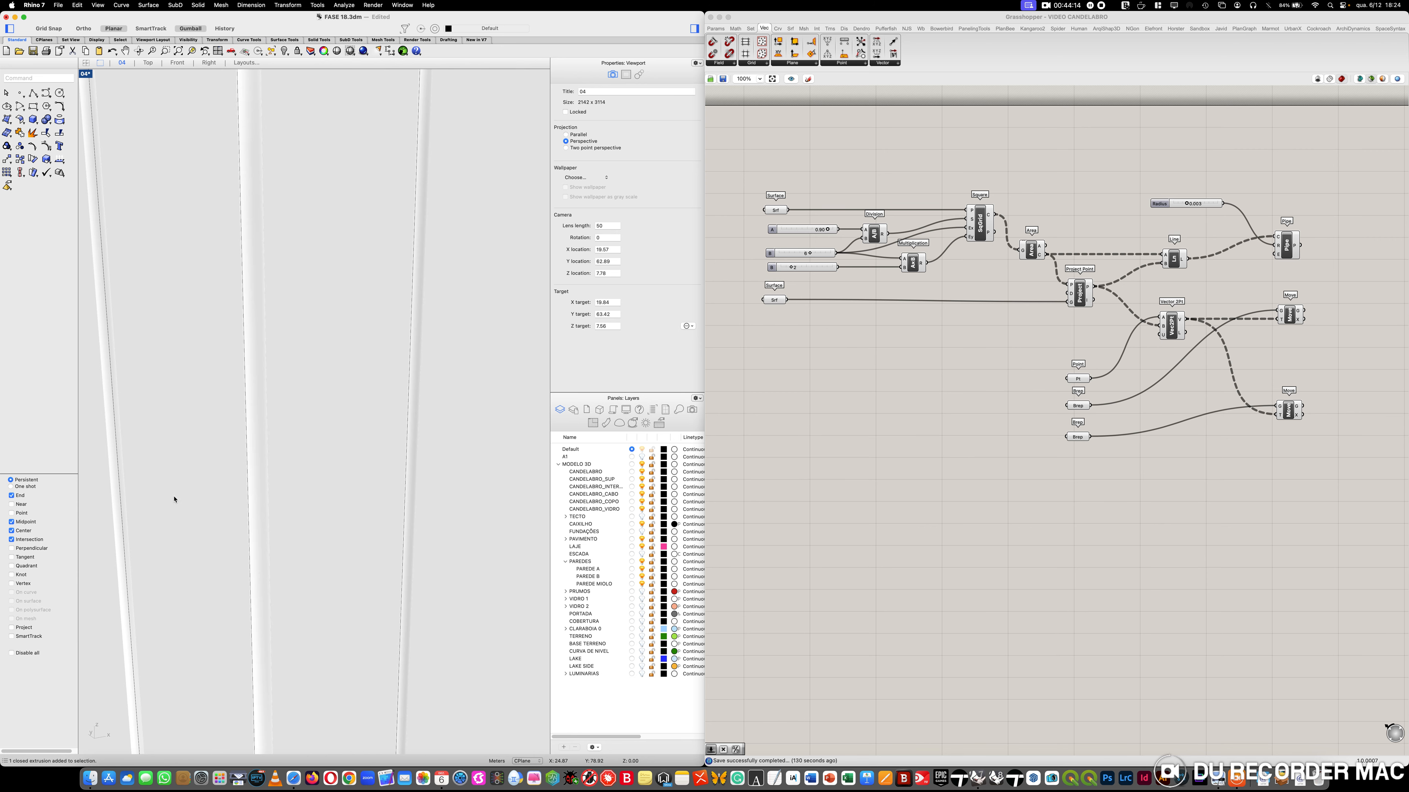
scroll(169, 472, down, 6)
scroll(182, 427, down, 5)
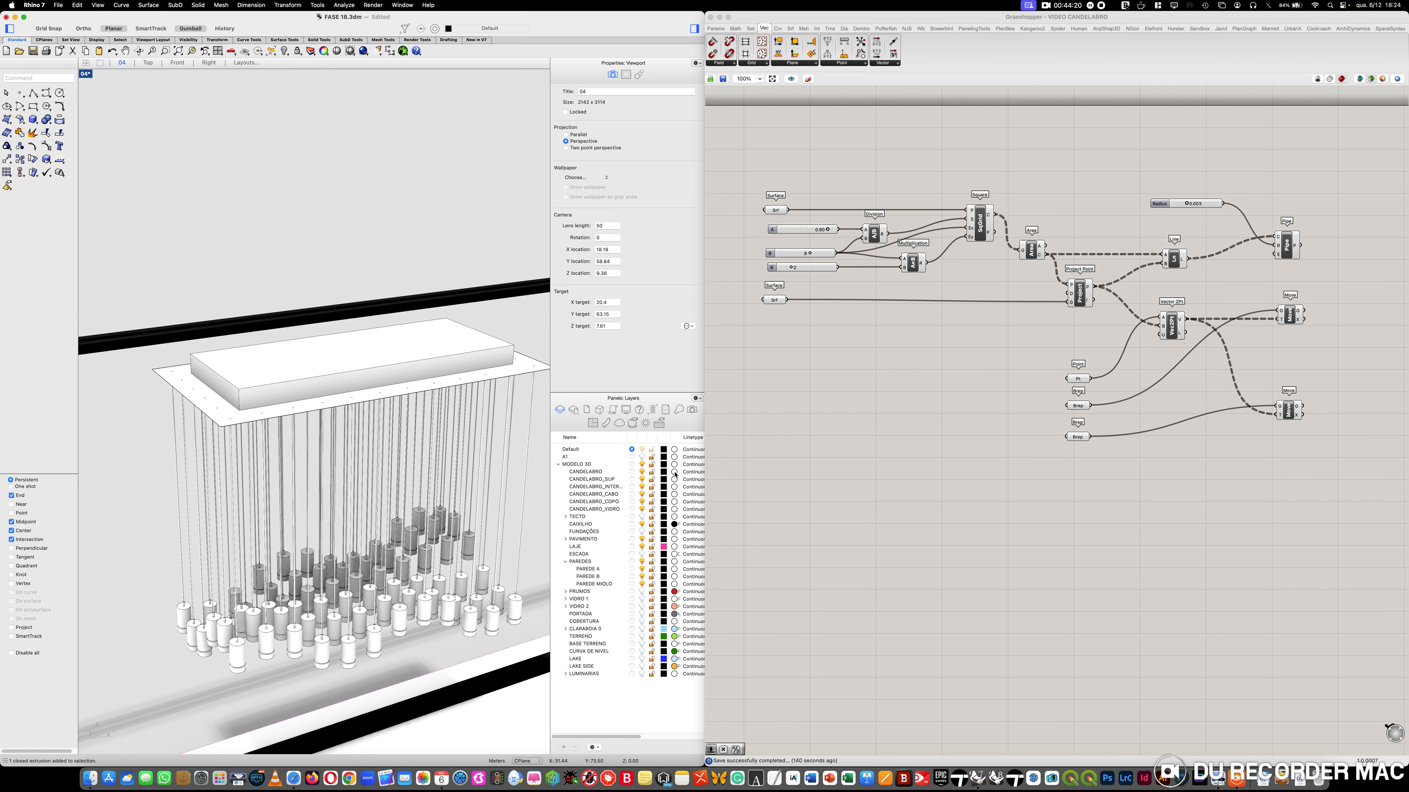
Nest the CANDELABRO_SUP, INTERMÉDIO, CABO, COPO and VIDRO layers as sublayers of CANDELABRO
click(593, 479)
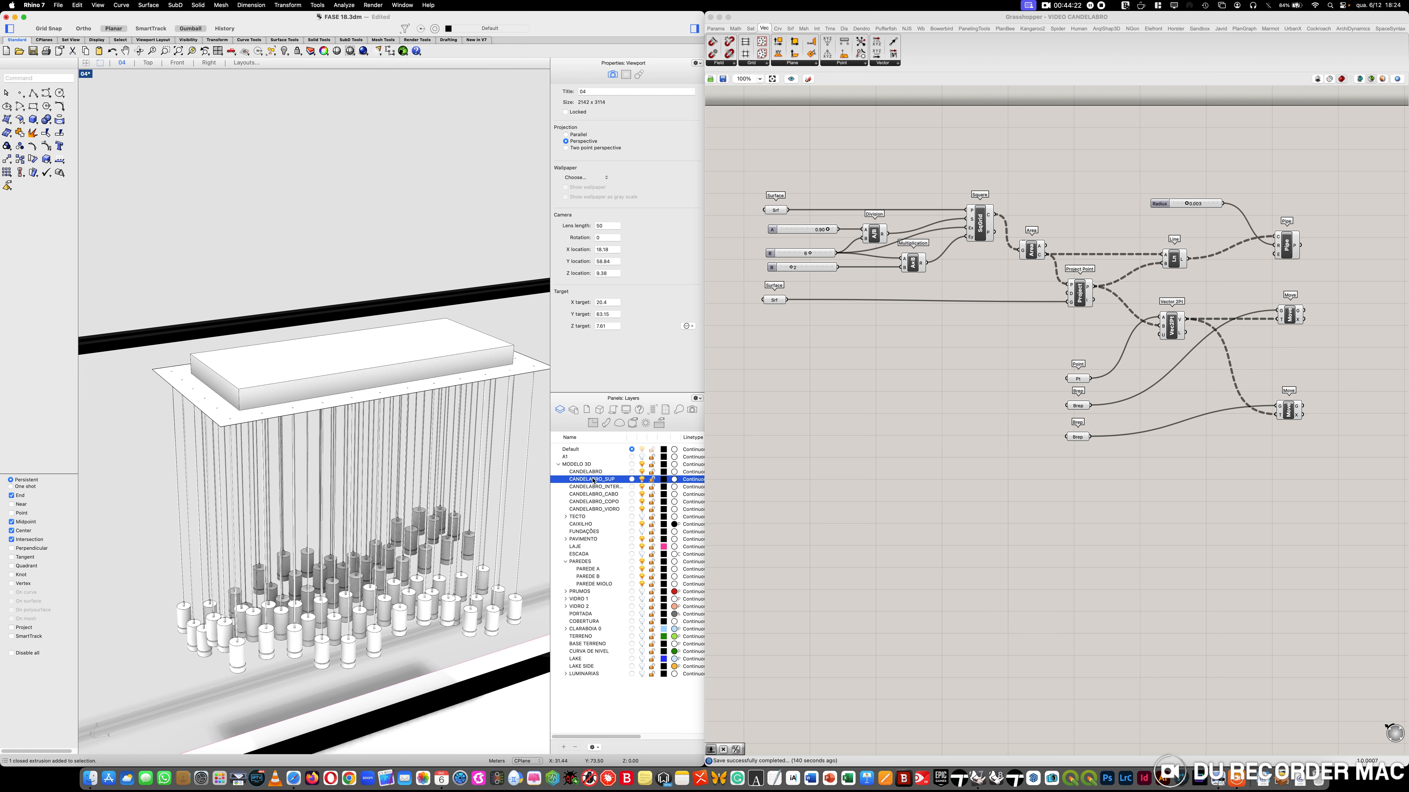
shift+click(587, 510)
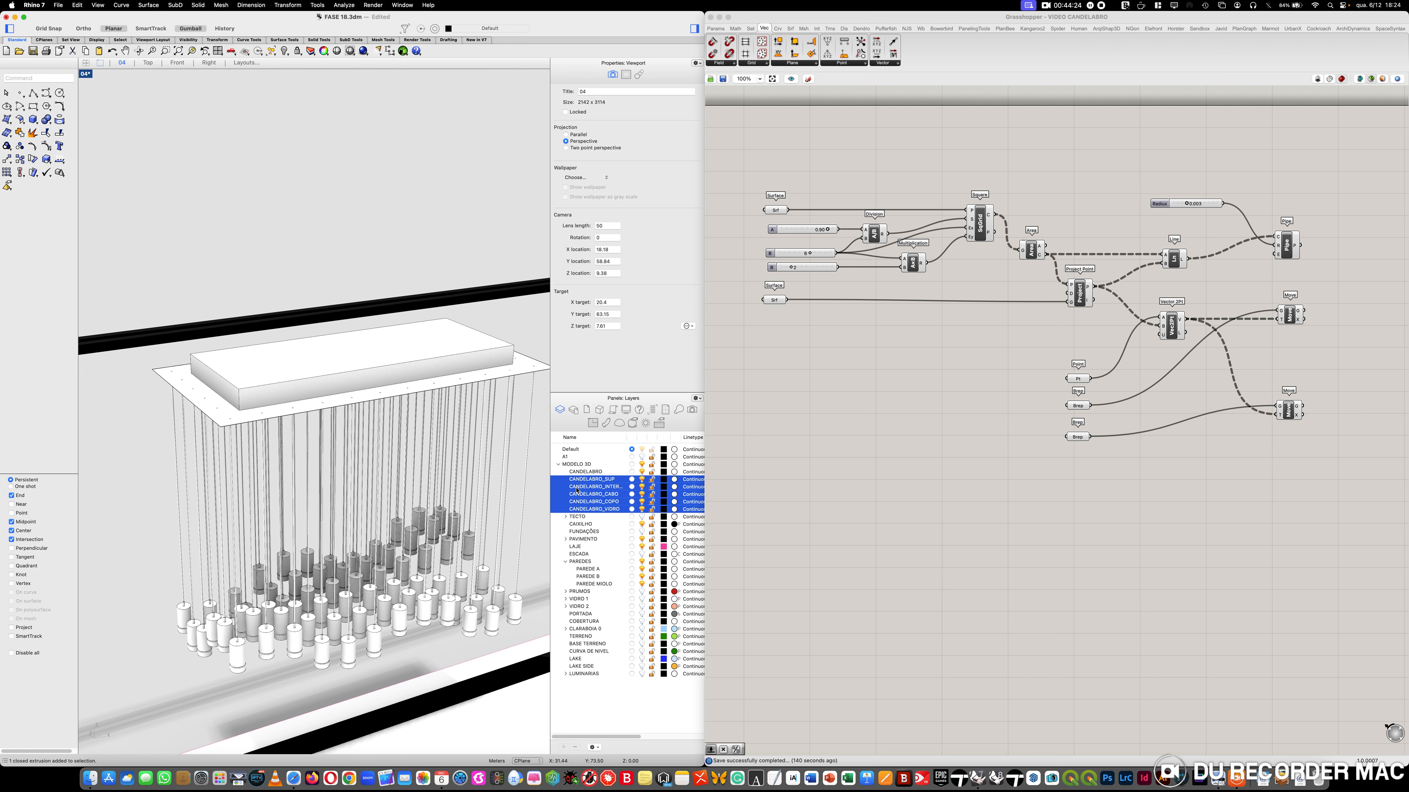
drag(574, 481, 586, 472)
Assign the existing black Plastic material to the CANDELABRO_SUP layer
click(566, 473)
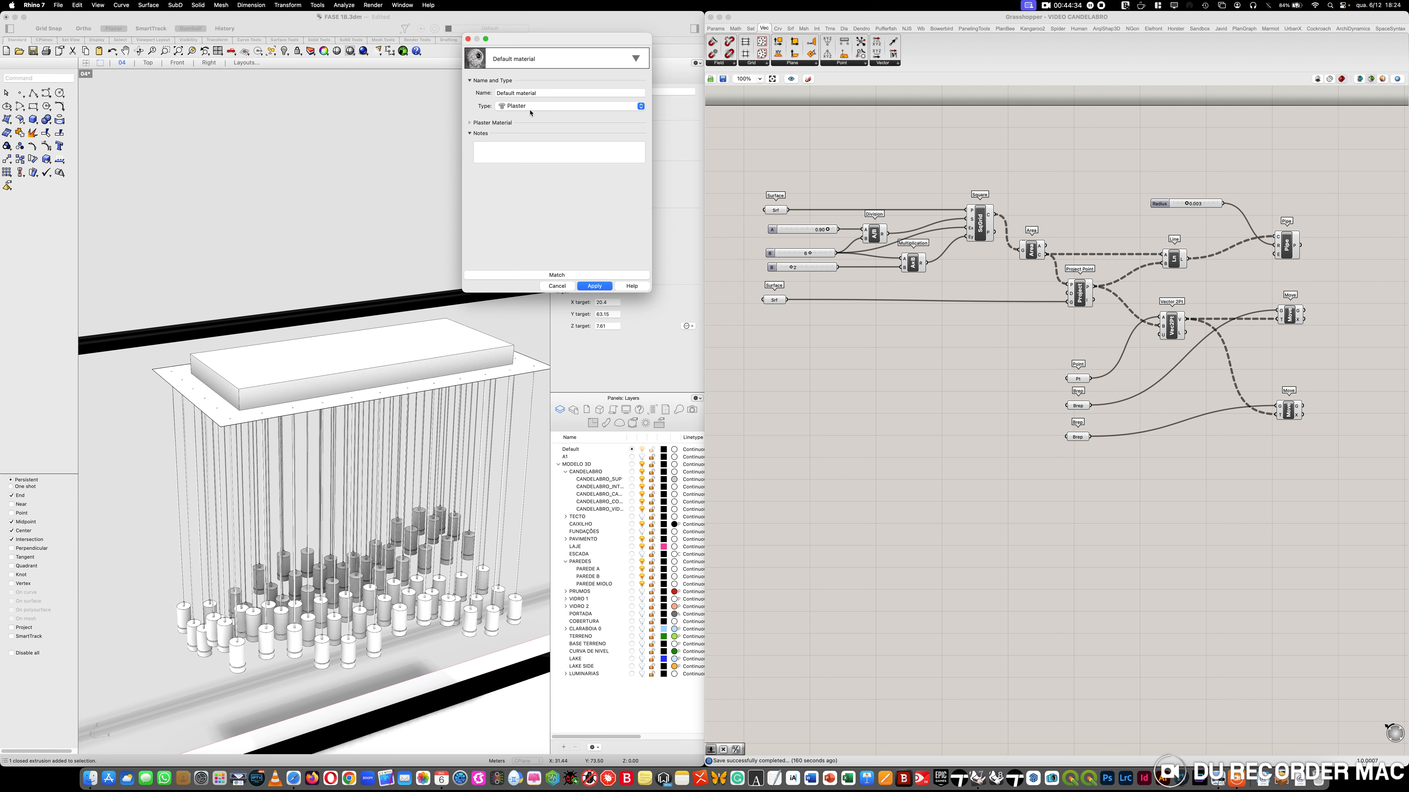
click(555, 58)
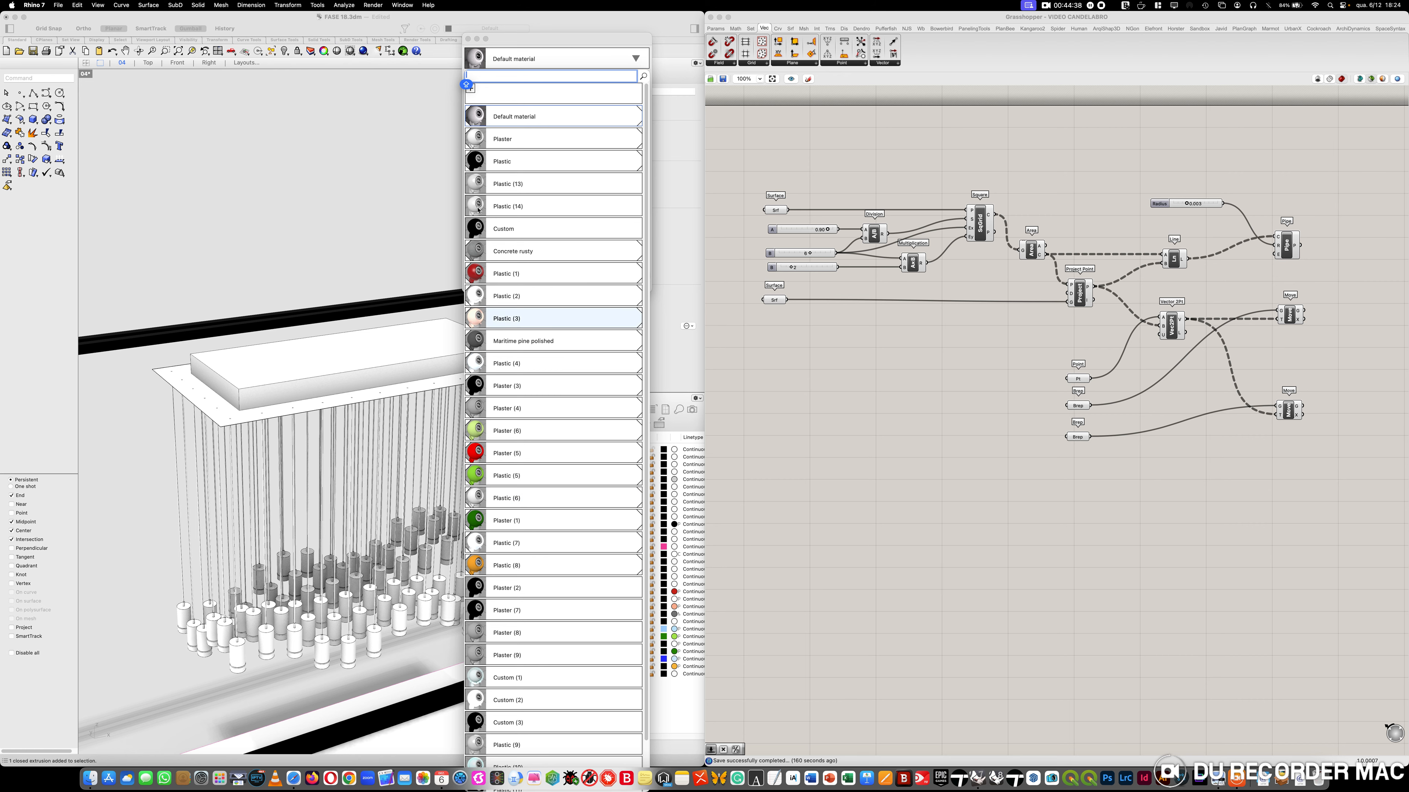
click(477, 161)
click(594, 285)
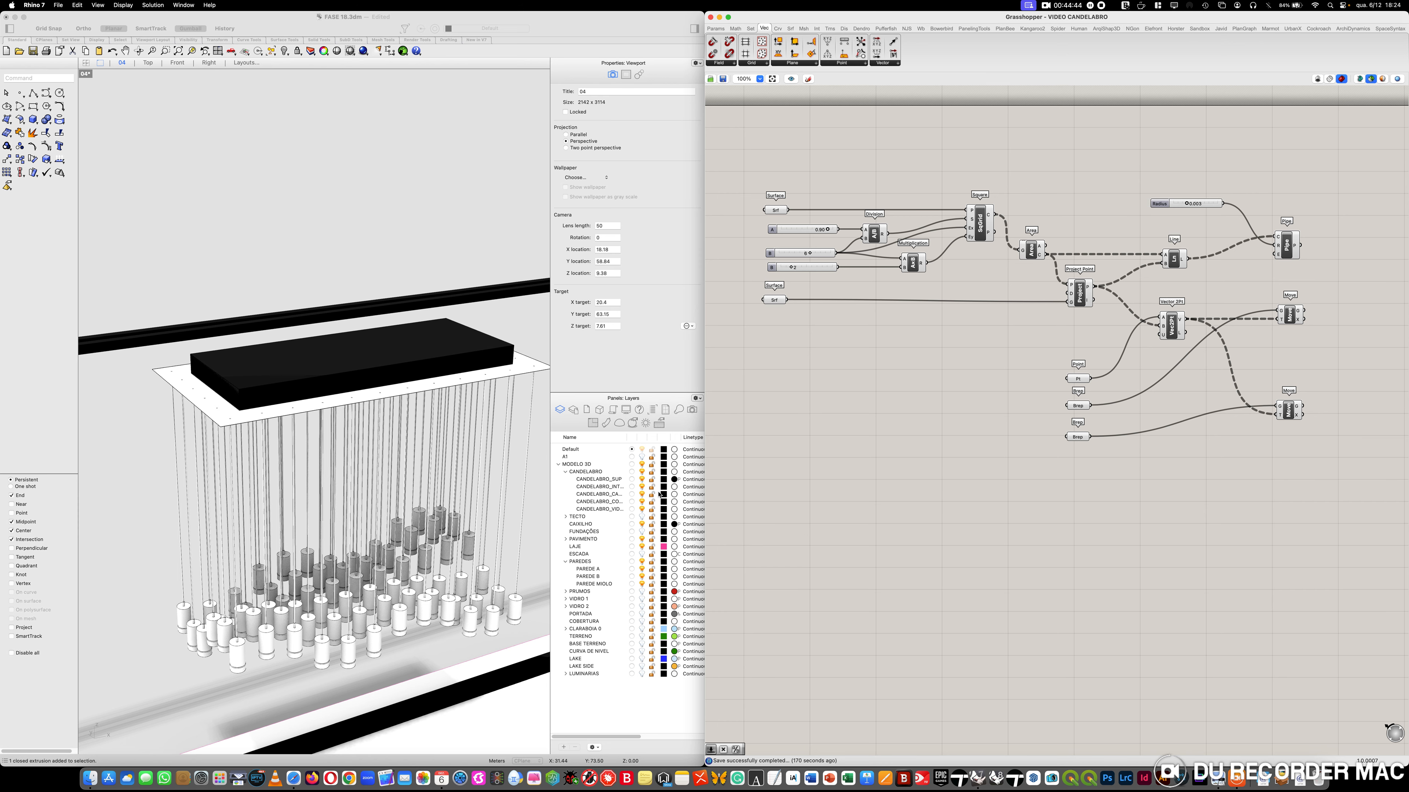
Give the CANDELABRO_INTERMÉDIO layer a new Plastic material with its color set to LightGray
click(608, 489)
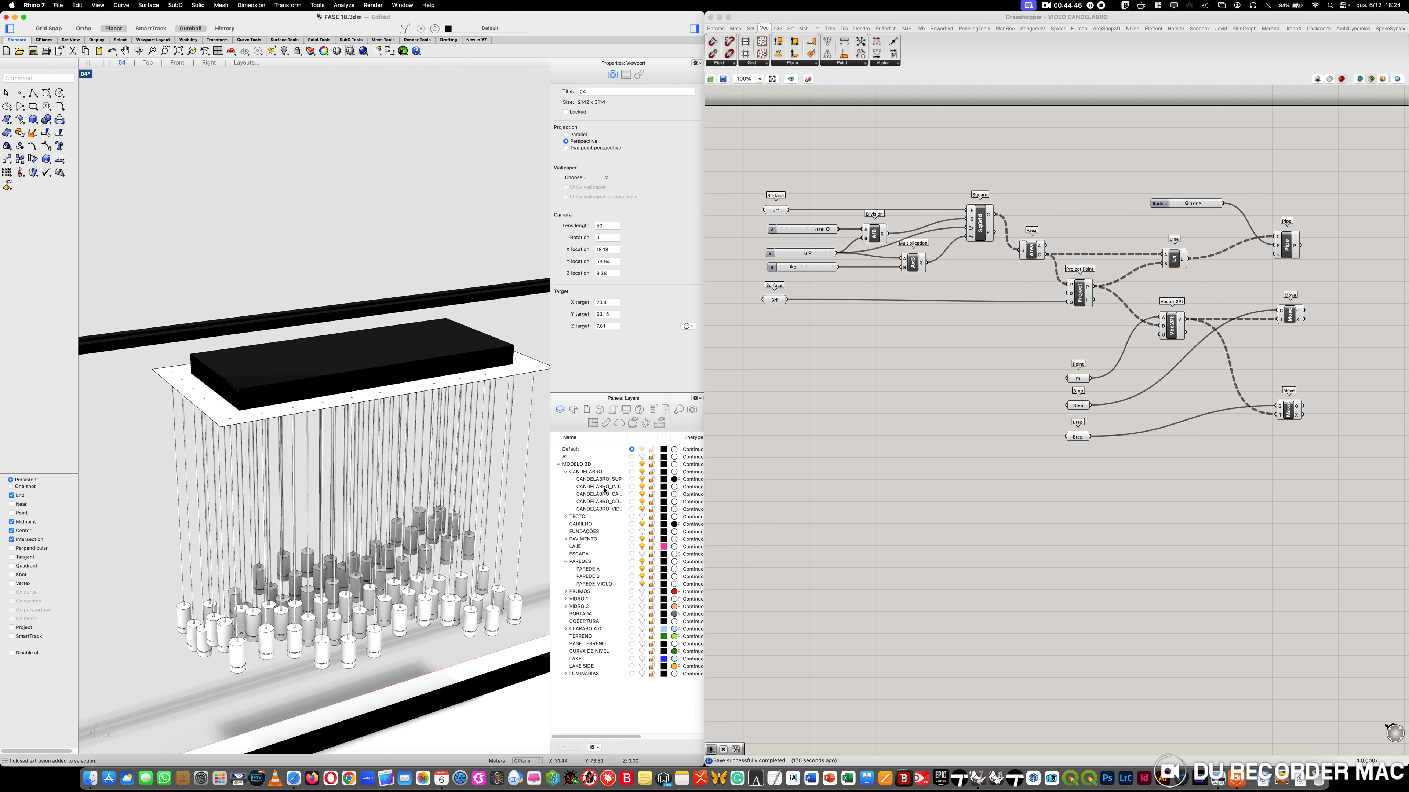
click(682, 488)
click(675, 488)
click(522, 108)
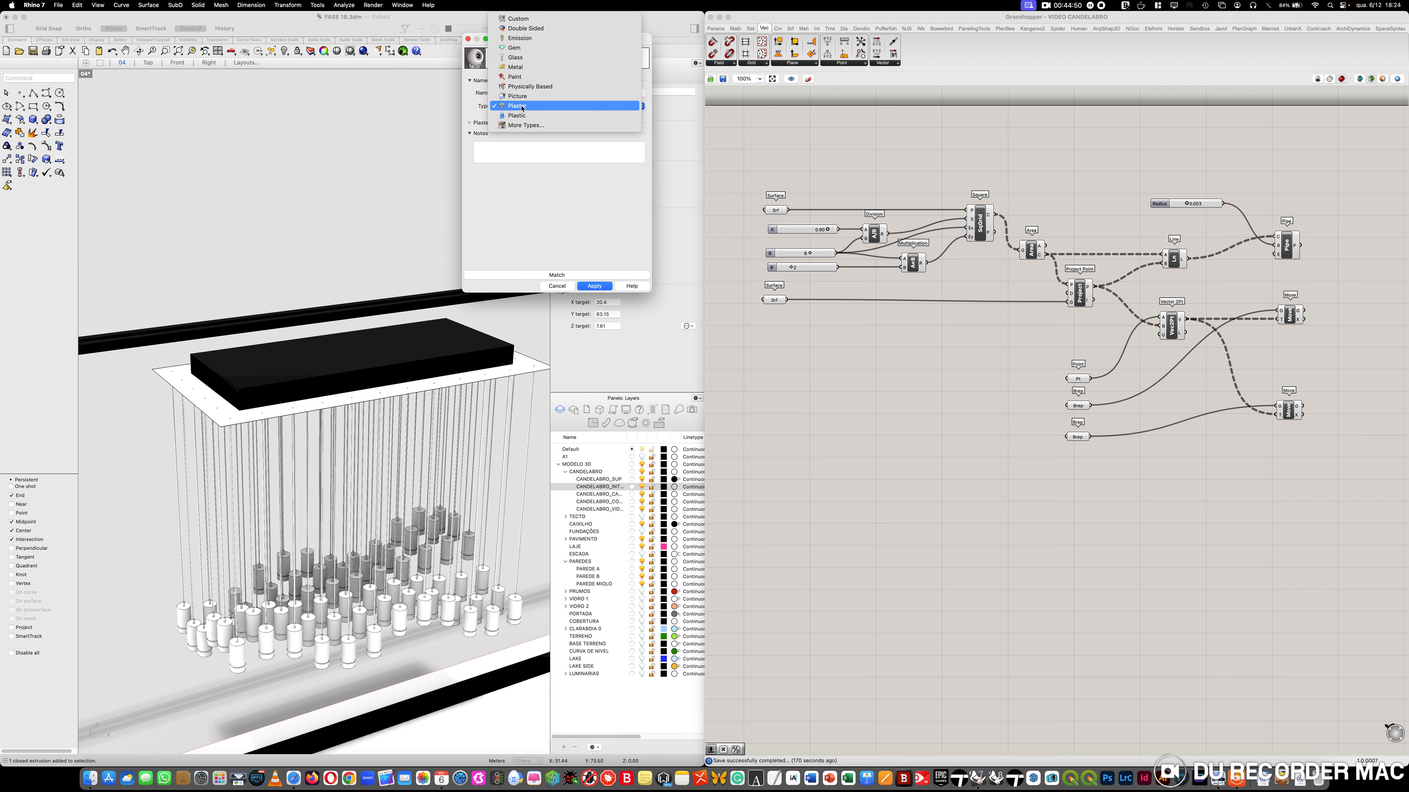
click(522, 118)
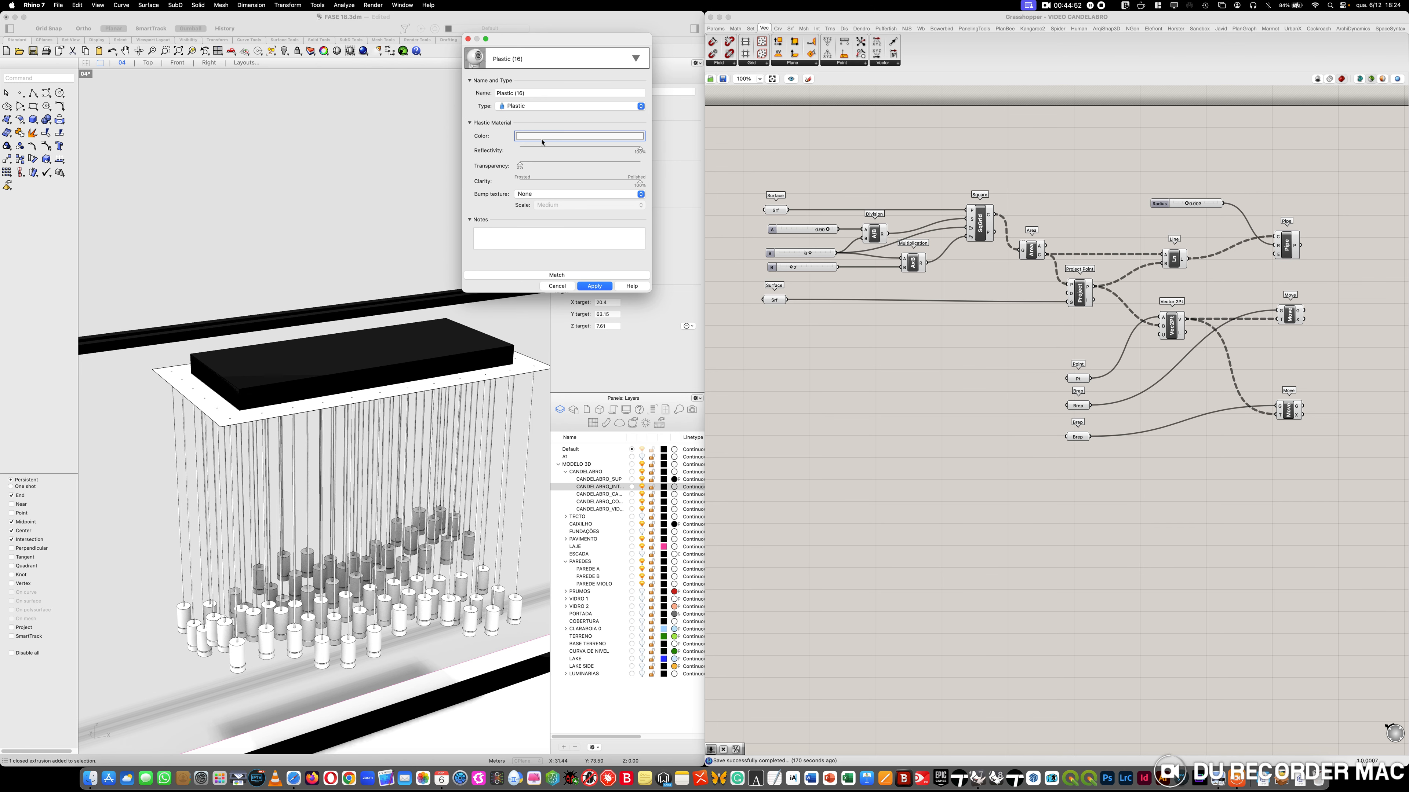
click(544, 136)
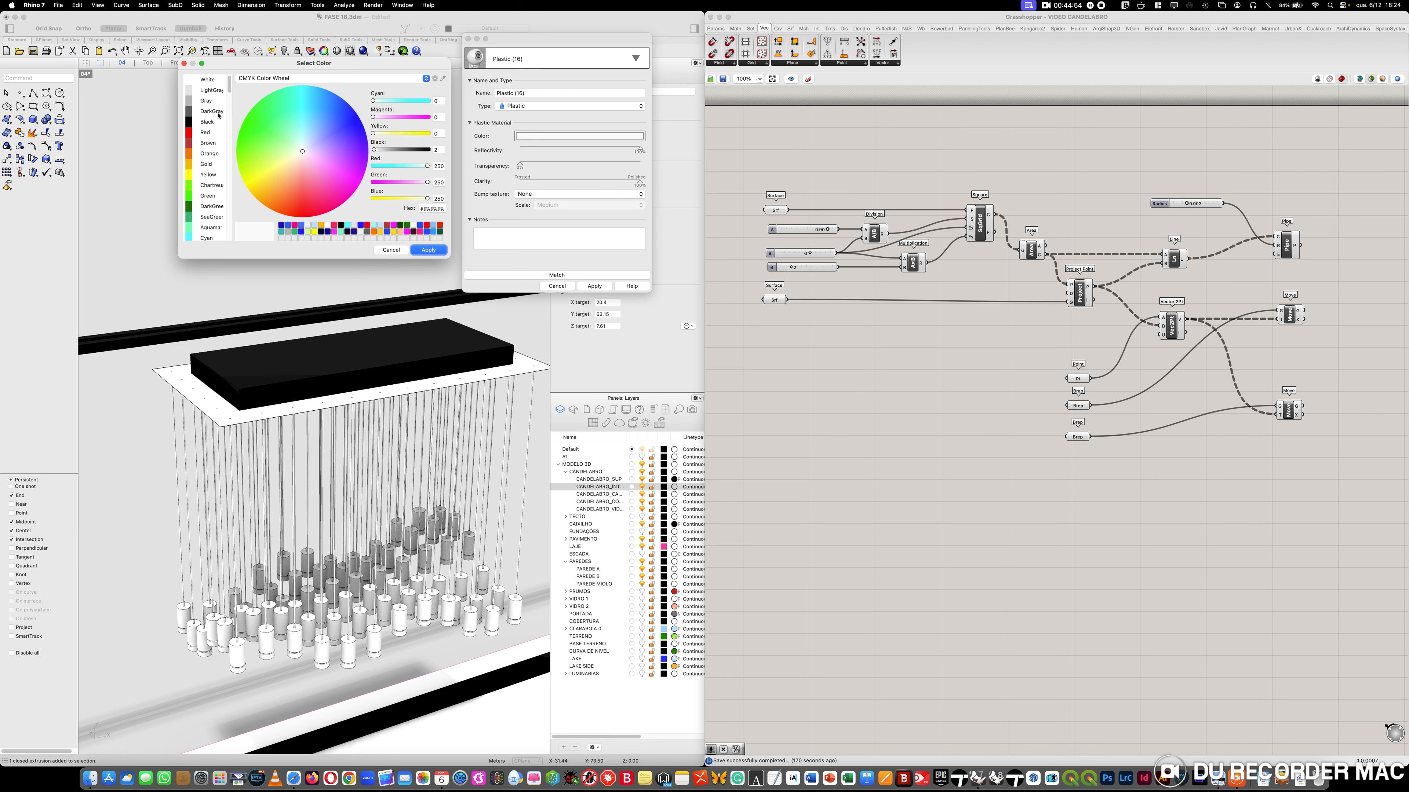
click(211, 90)
click(438, 252)
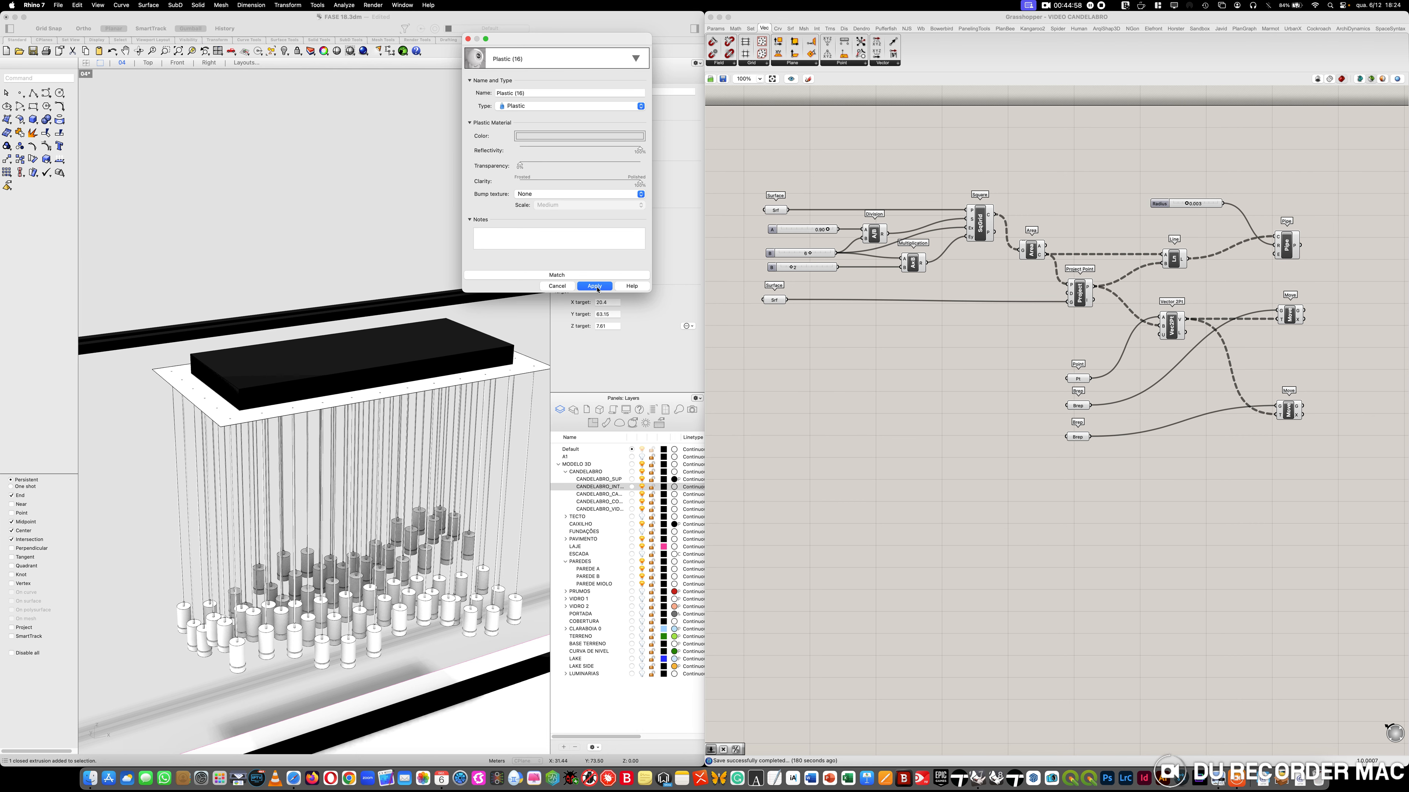
click(593, 286)
click(713, 514)
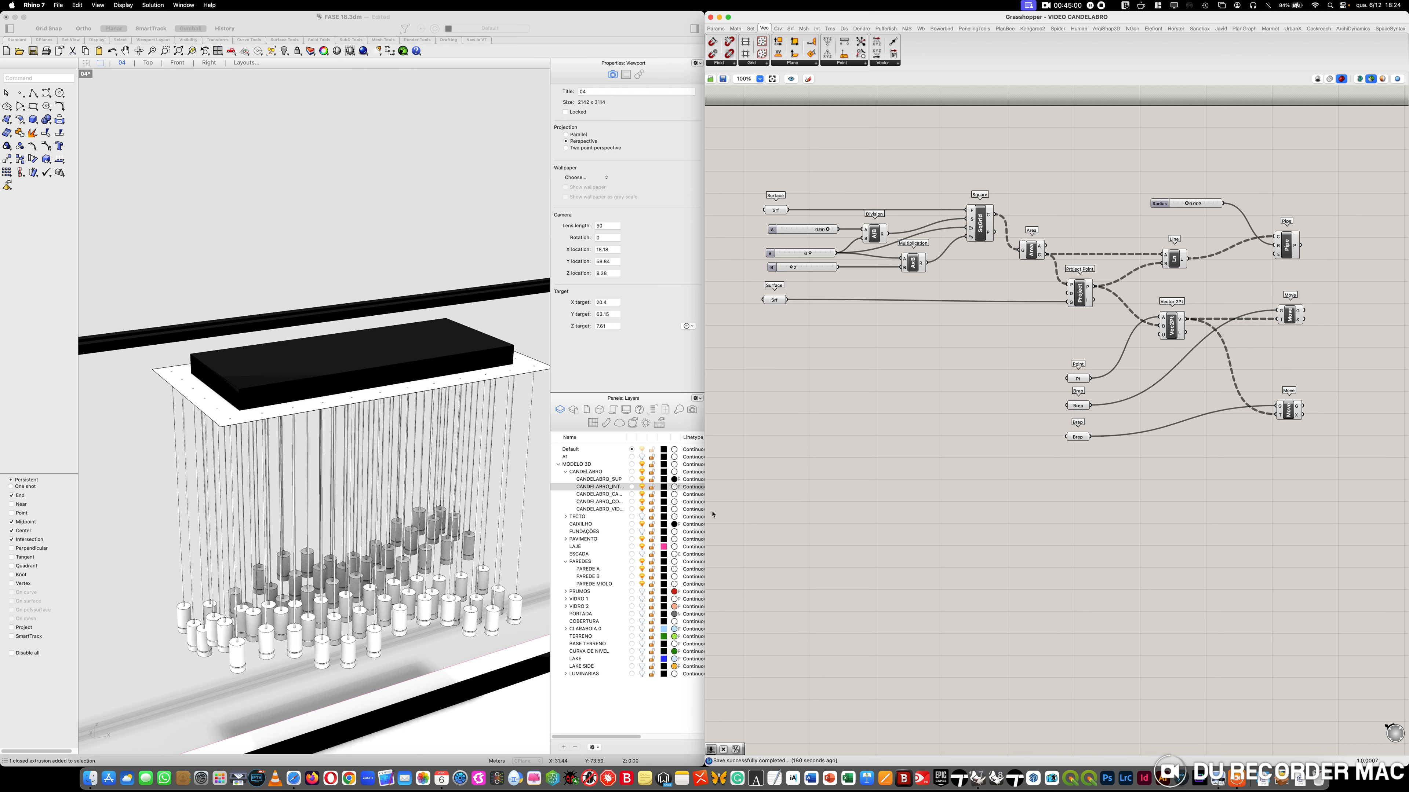
Assign the existing Plaster material to the CANDELABRO_COPO layer
click(674, 502)
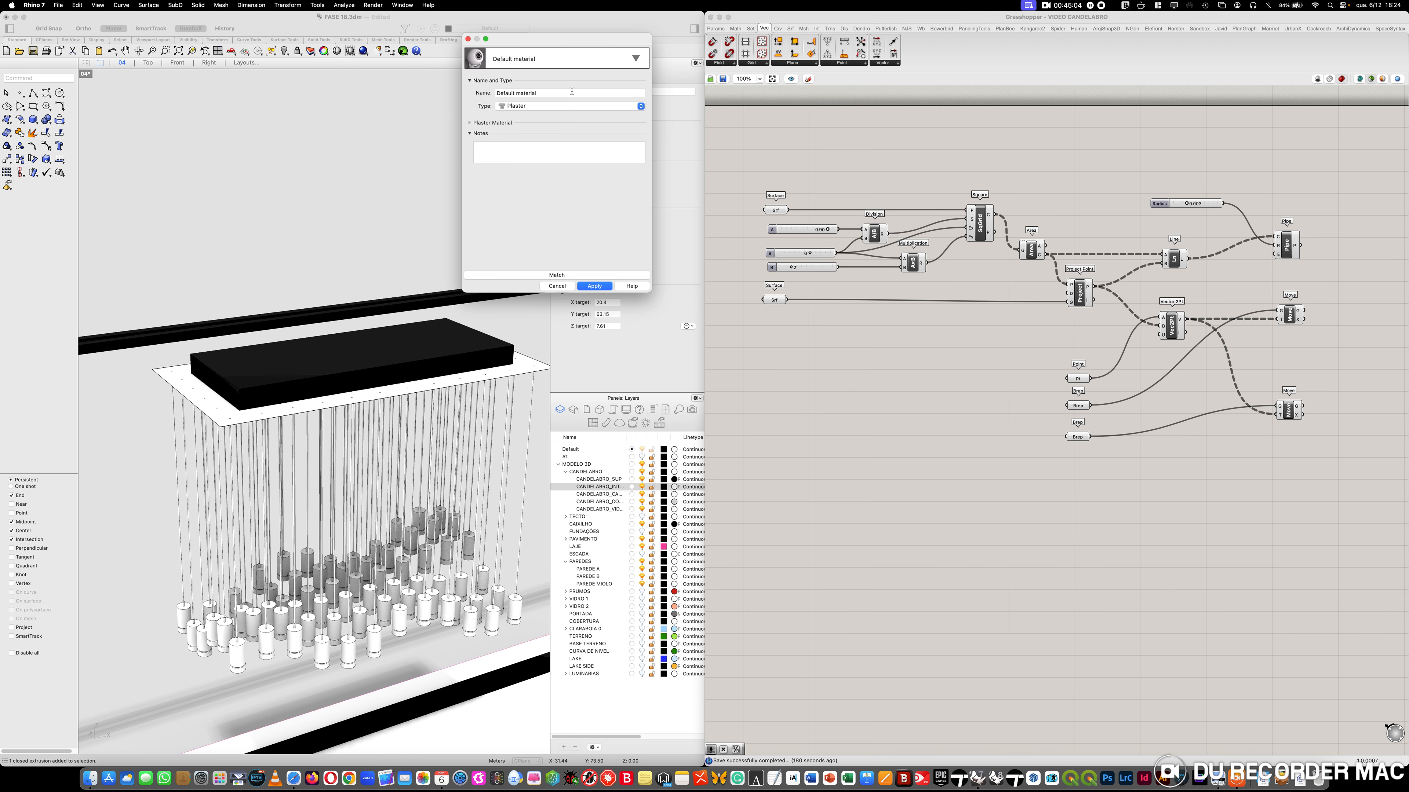
click(516, 58)
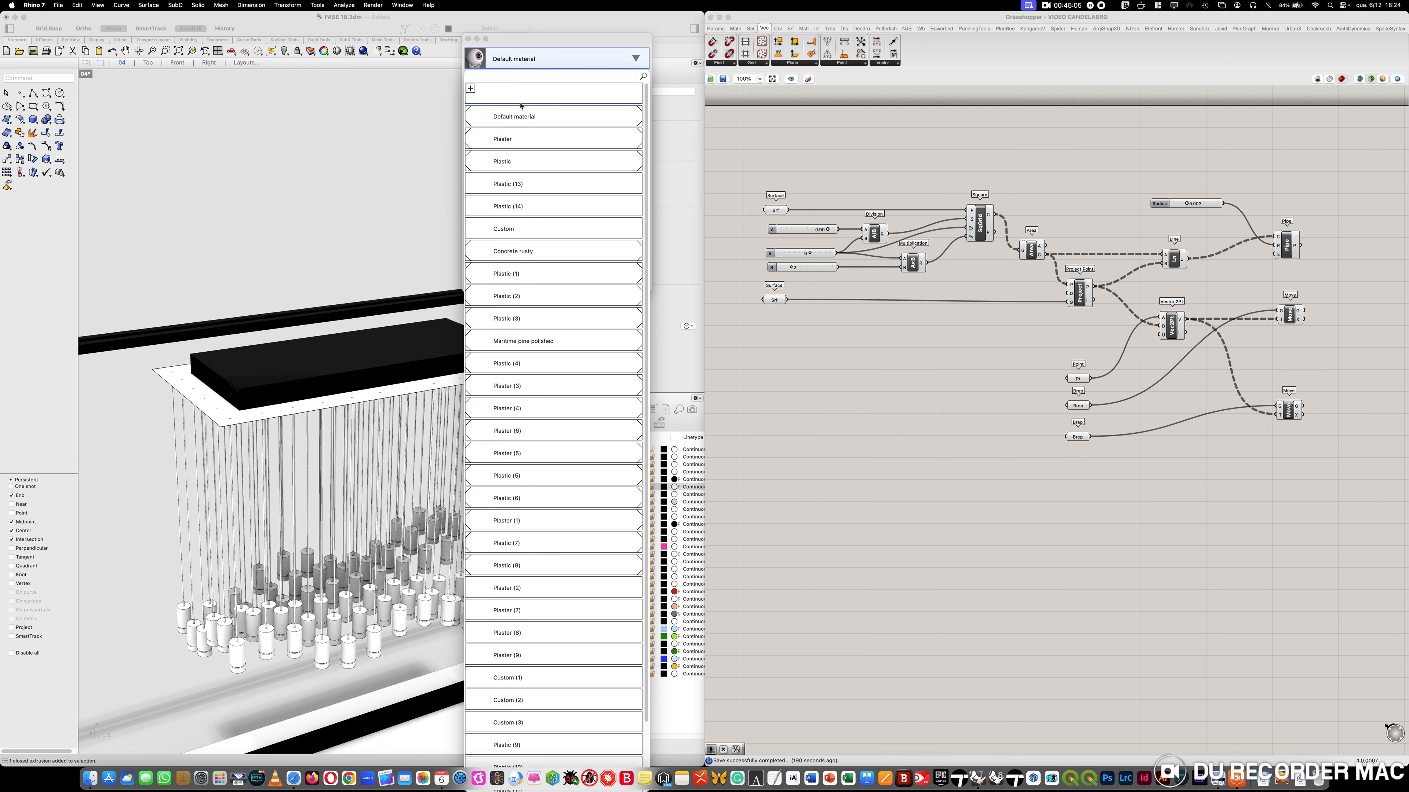
click(515, 140)
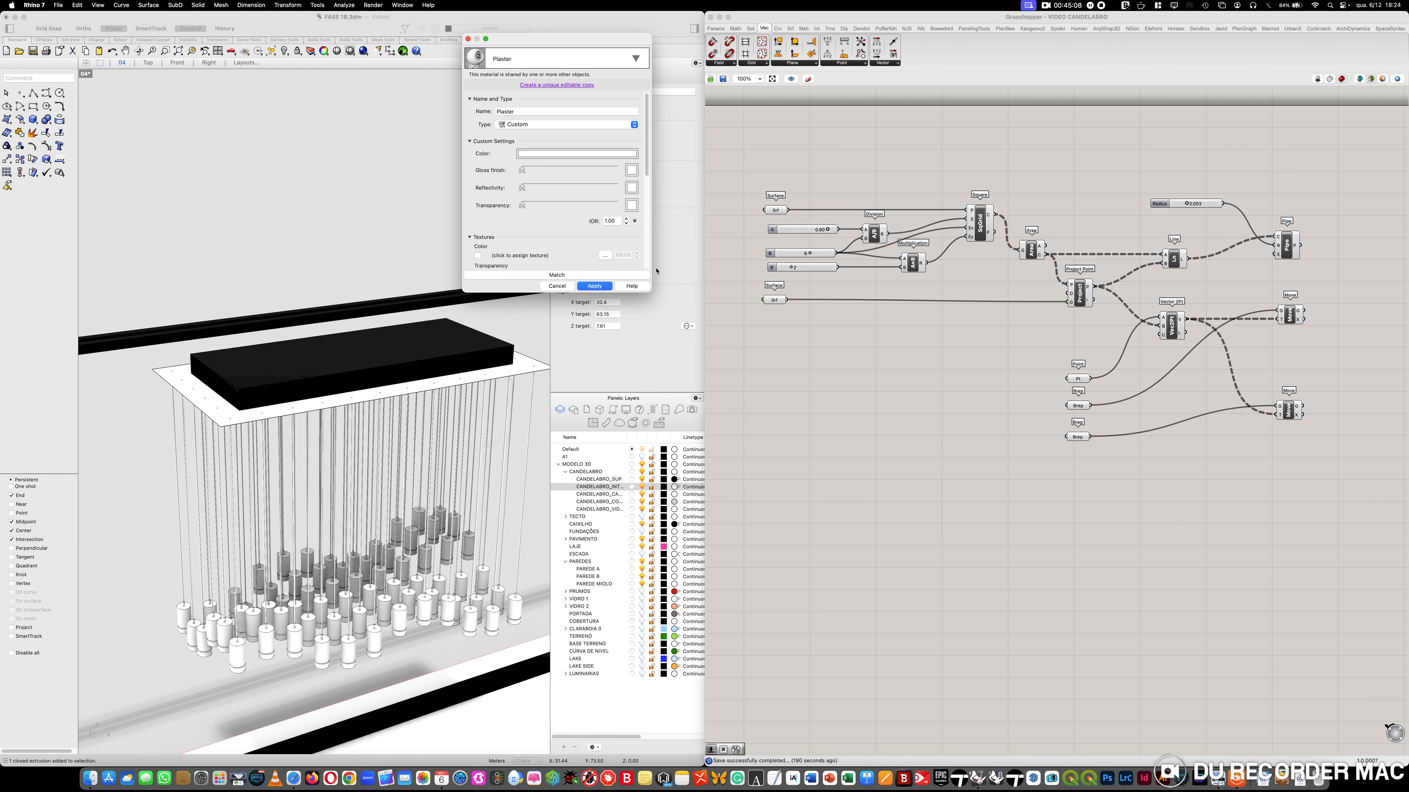
click(594, 287)
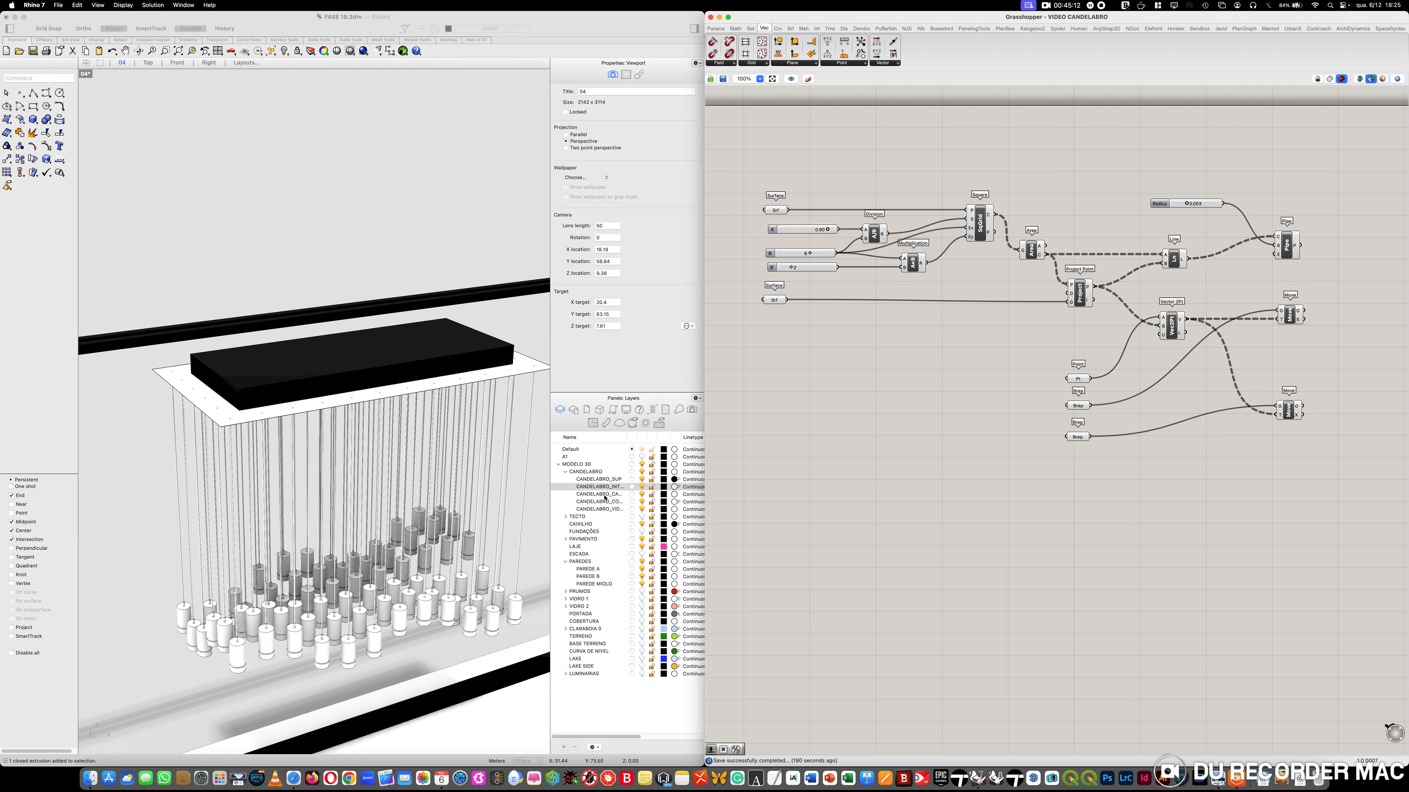
Assign the existing black Plastic material to the CANDELABRO_CABO layer so the cables share the top box's finish
click(674, 495)
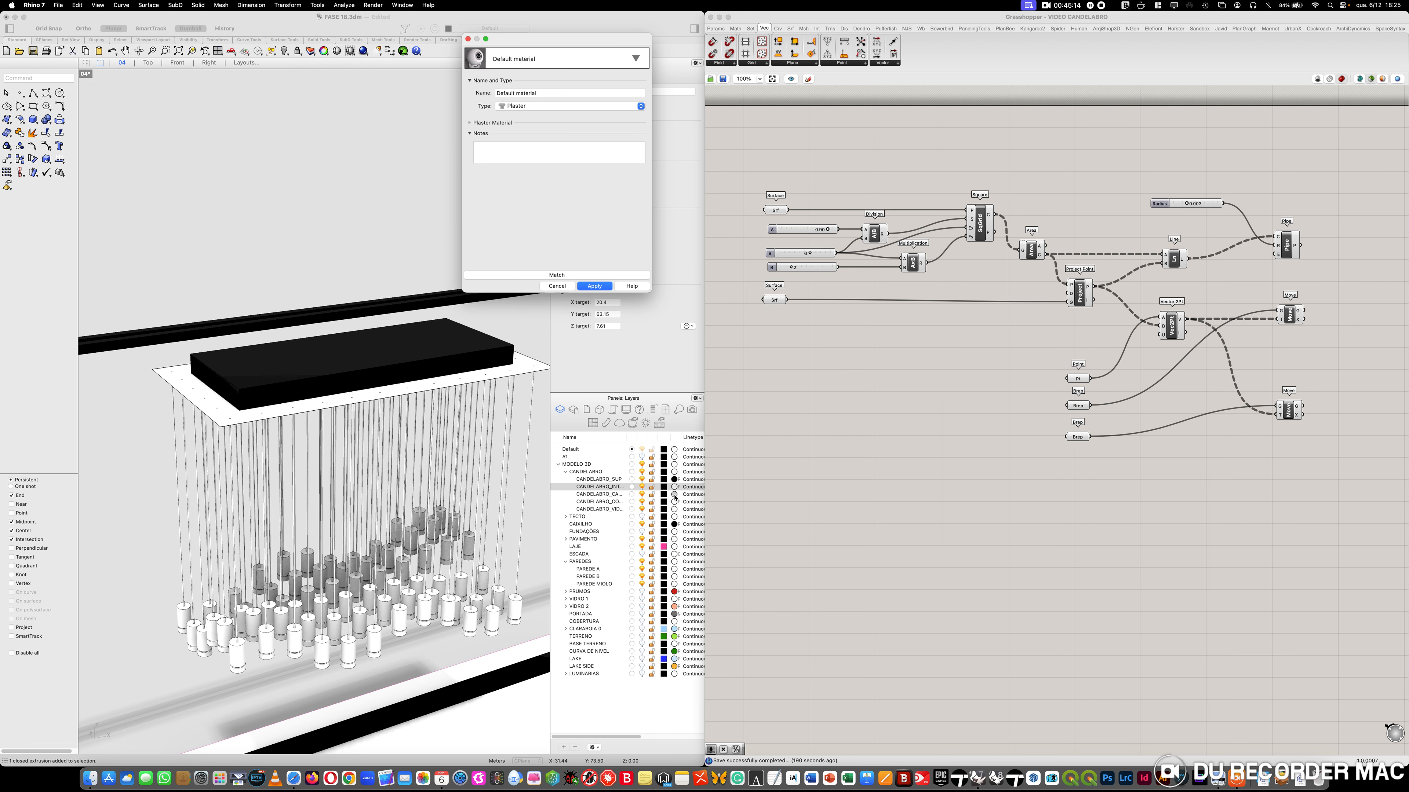
click(563, 60)
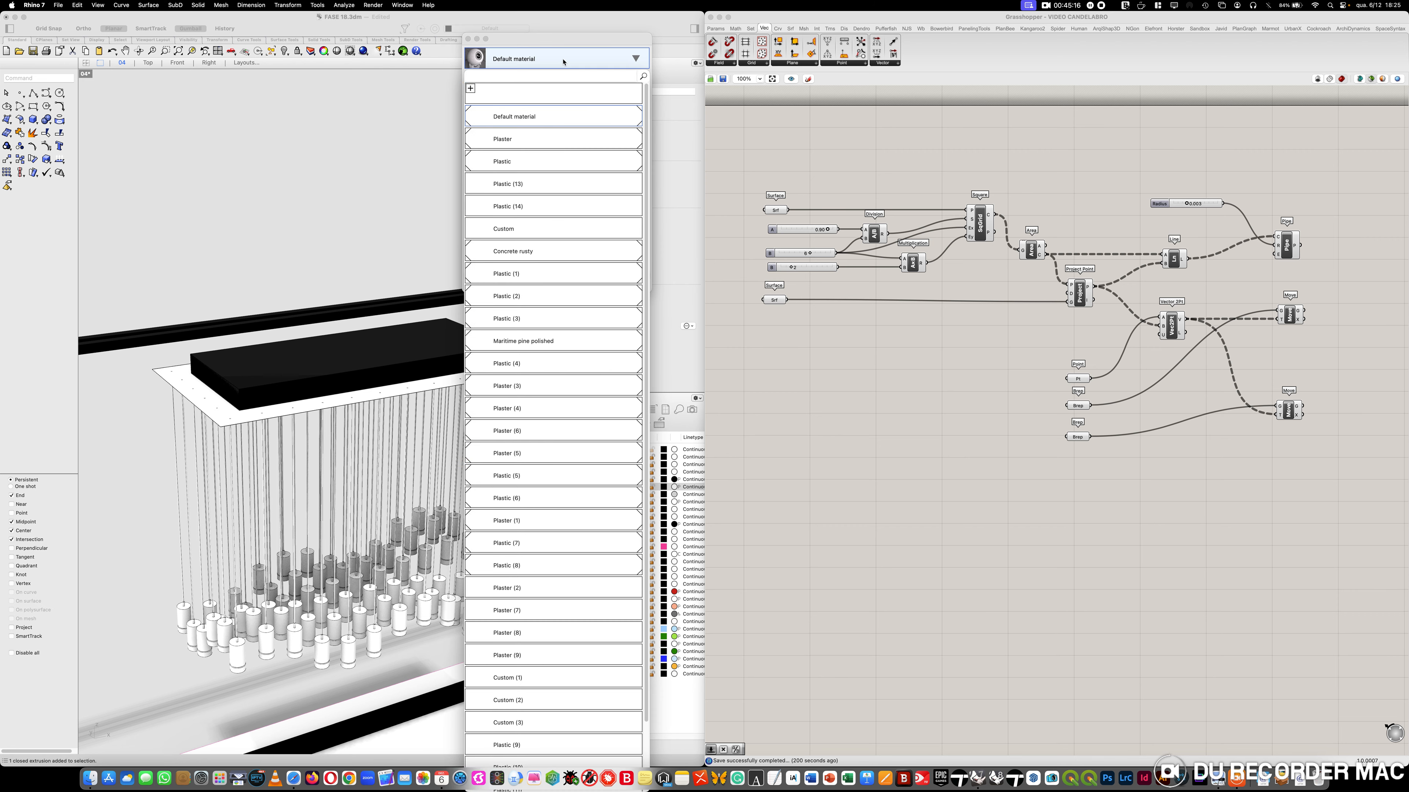
click(498, 163)
click(594, 286)
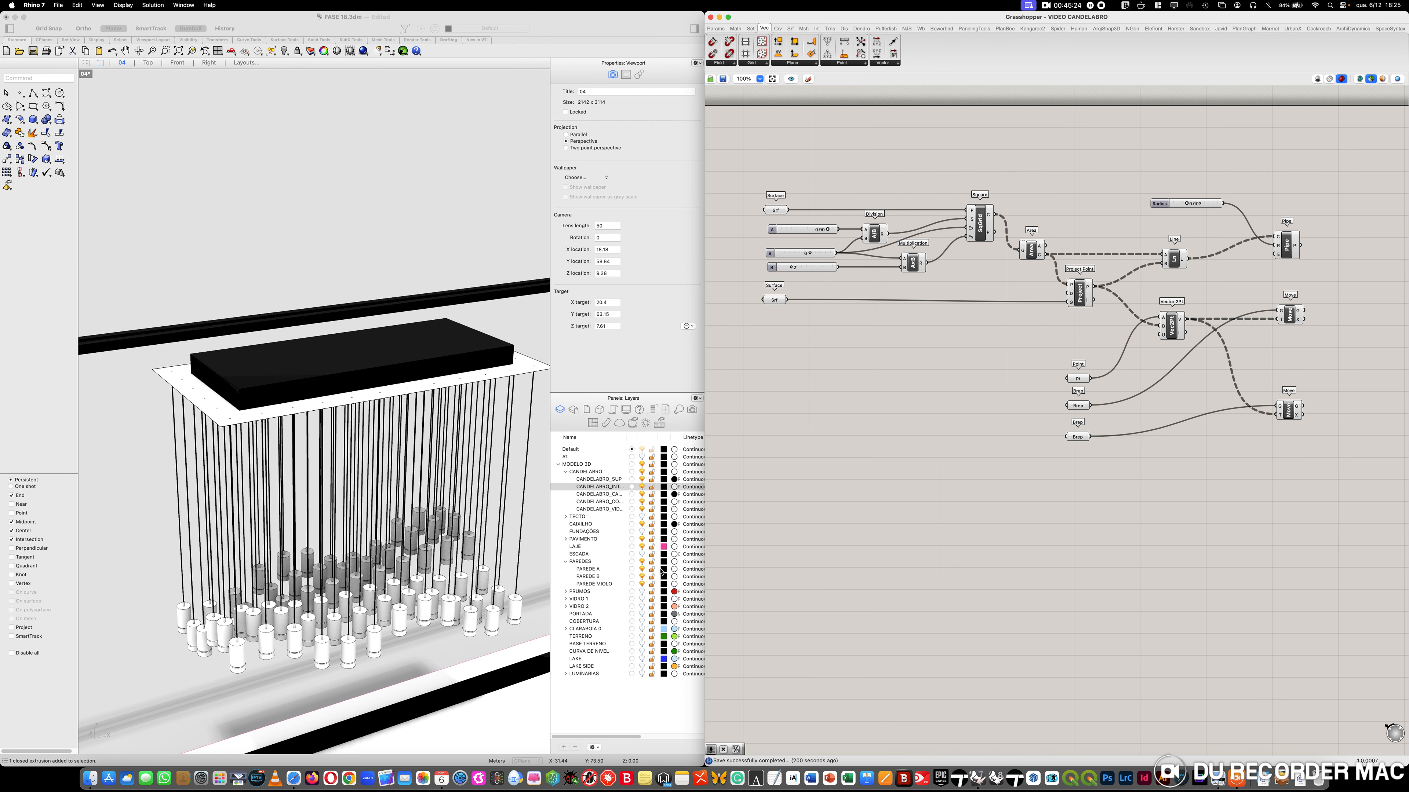
Create a new Plastic material for the CANDELABRO_VIDRO layer and color it light blue
click(674, 509)
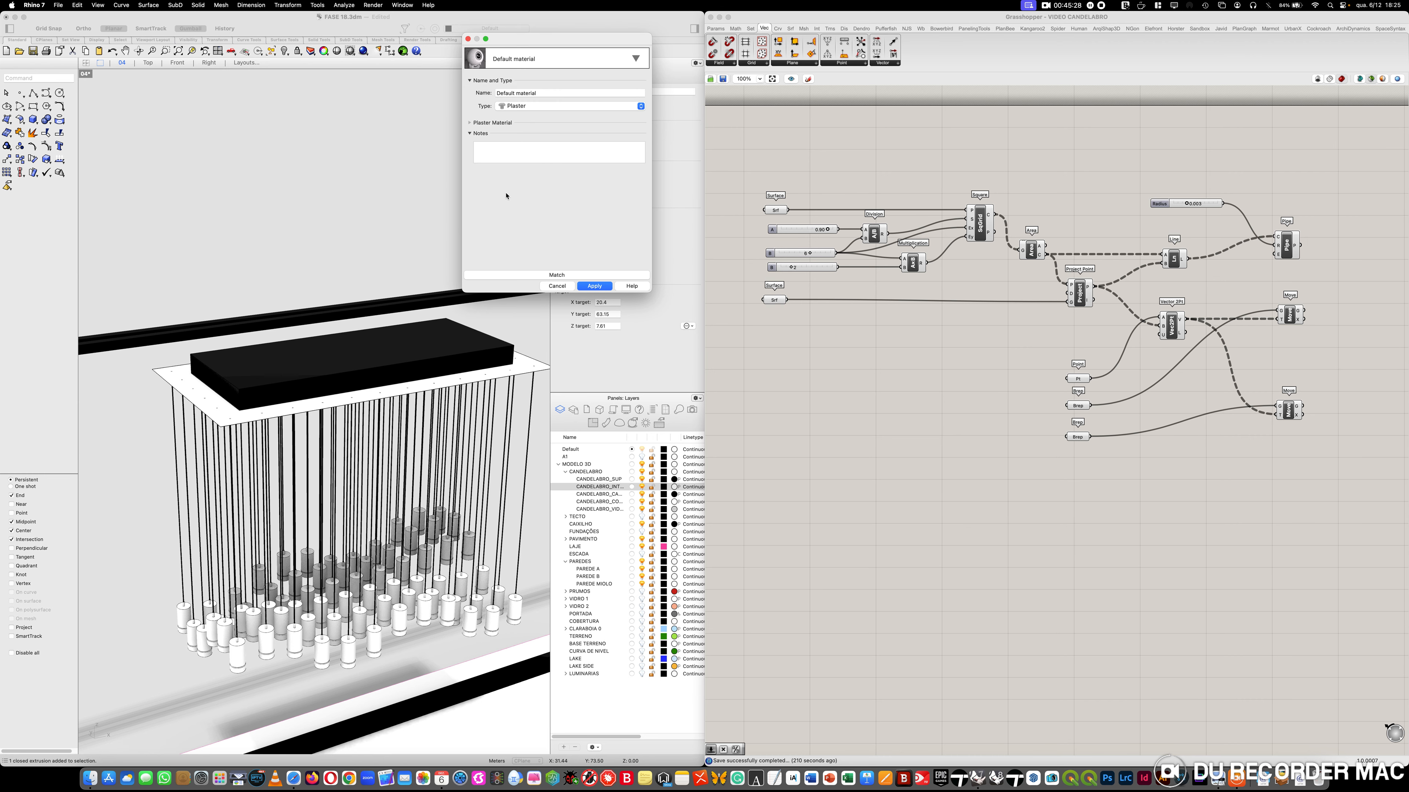
click(552, 105)
click(572, 116)
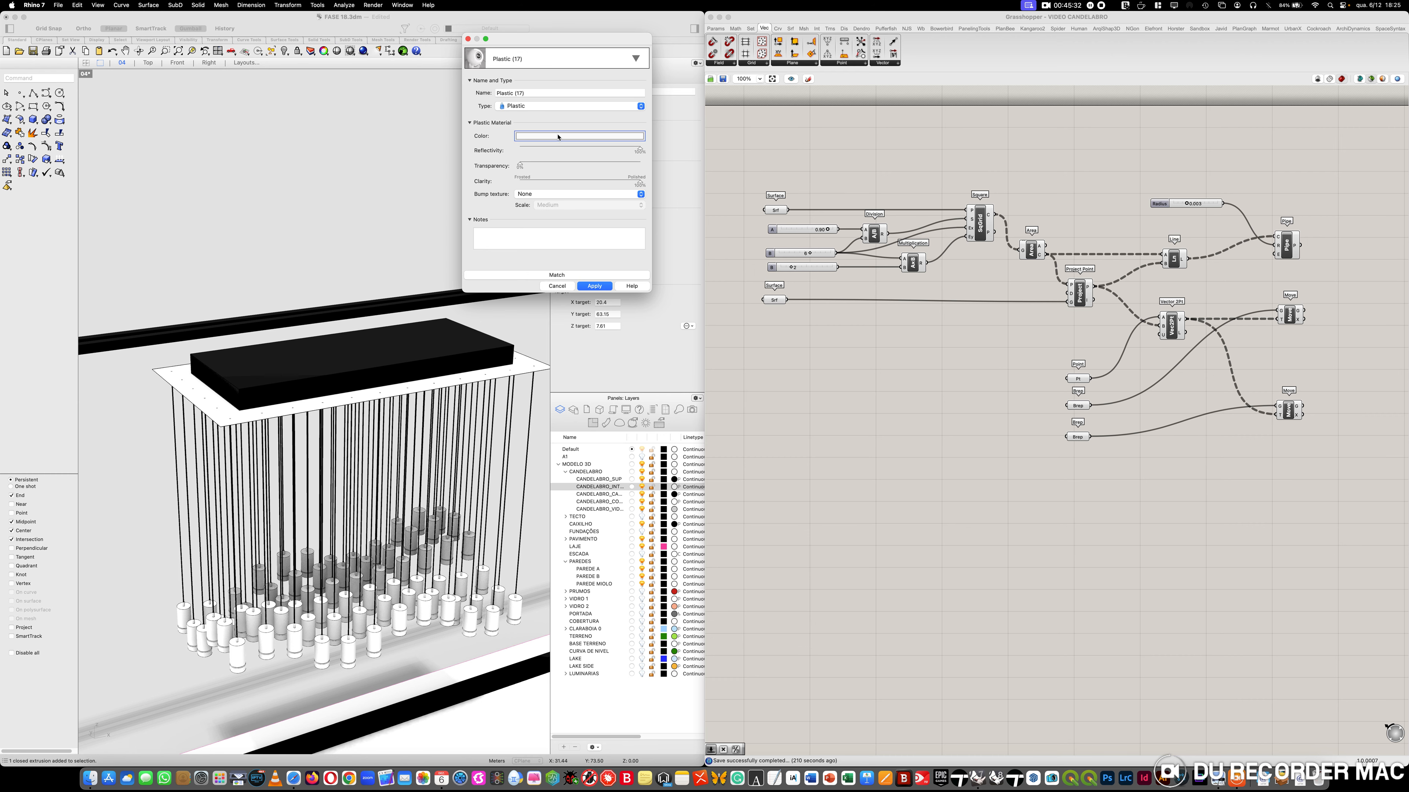
click(558, 137)
click(382, 228)
click(428, 250)
Slightly lower the reflectivity and strongly raise the transparency of the VIDRO layer's plastic, apply the material, and save the model
click(631, 149)
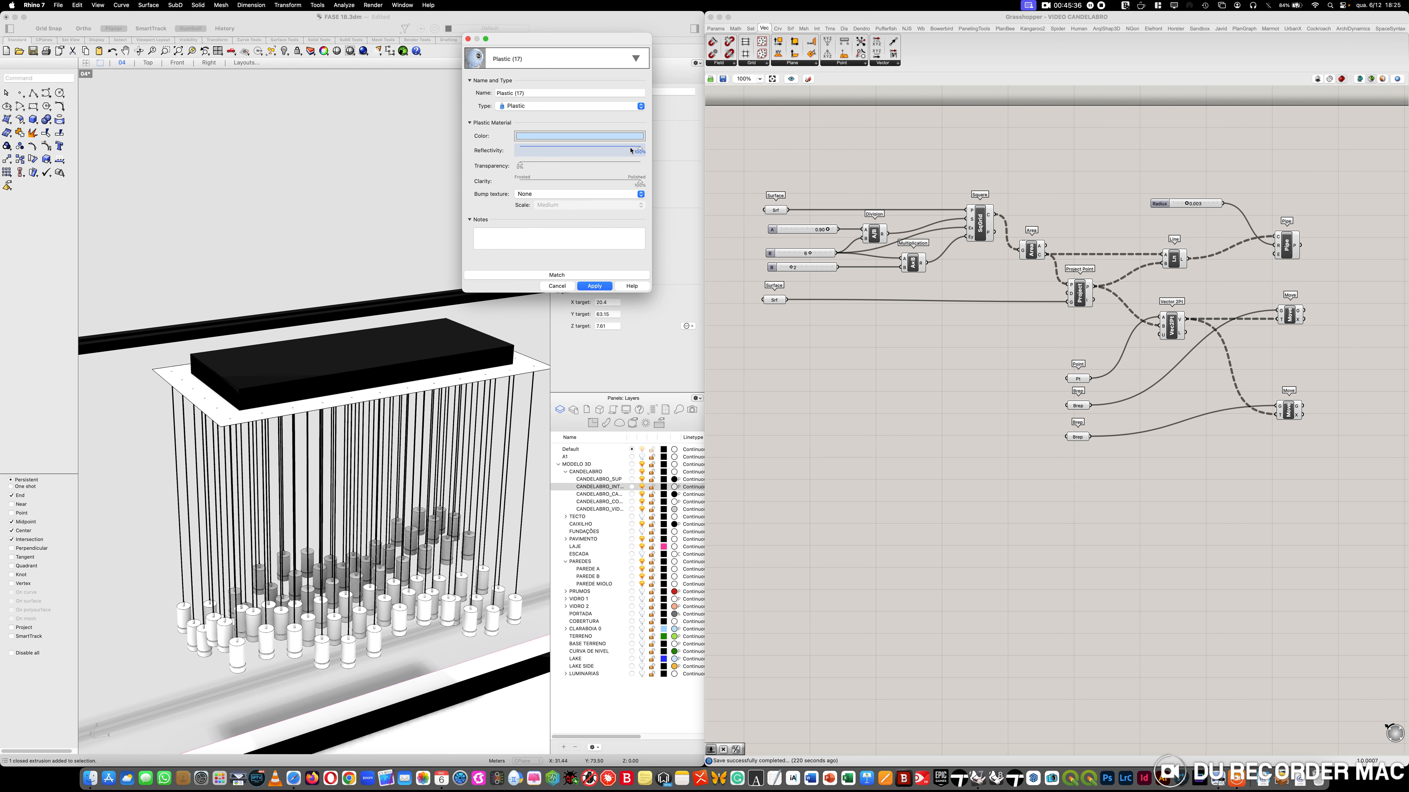
click(626, 149)
click(605, 168)
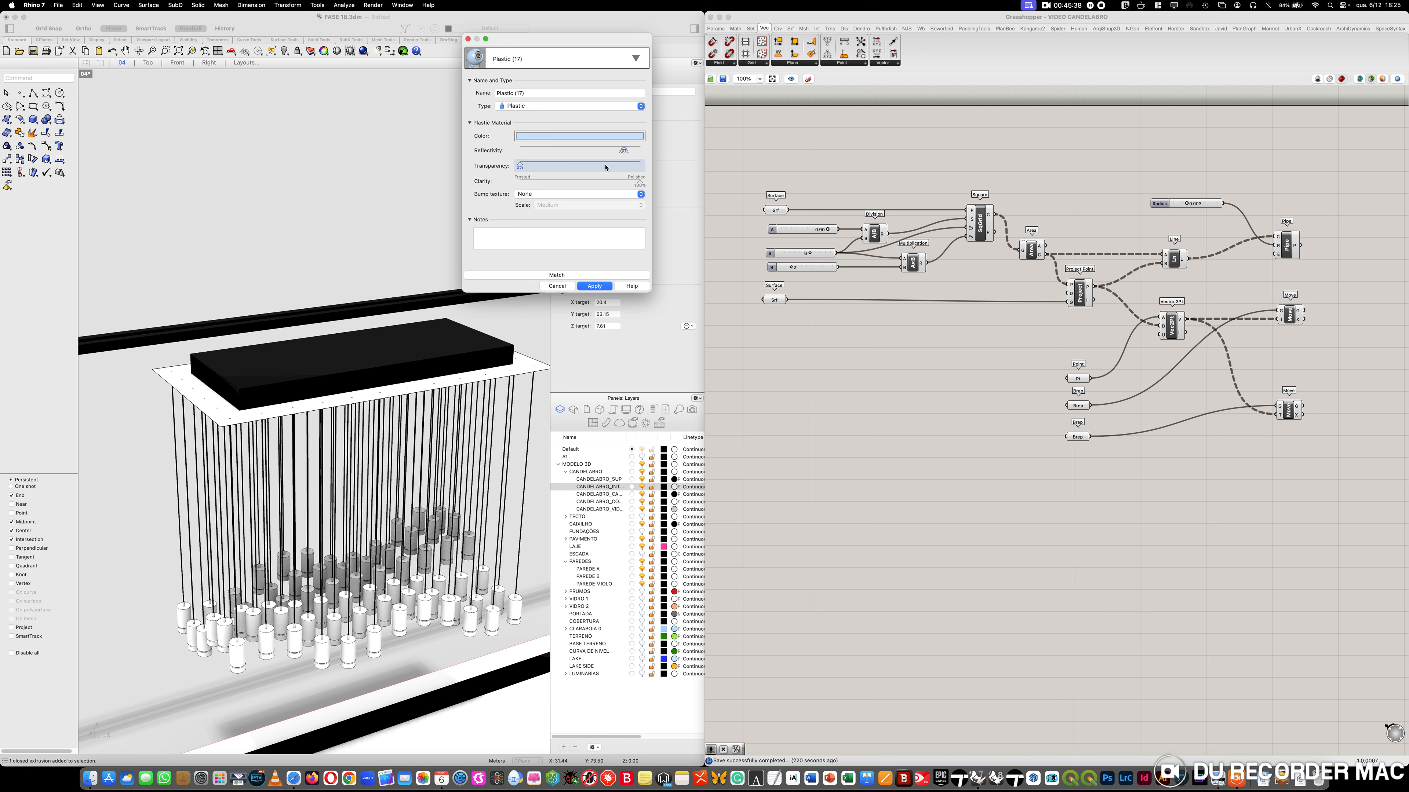
click(632, 165)
click(631, 182)
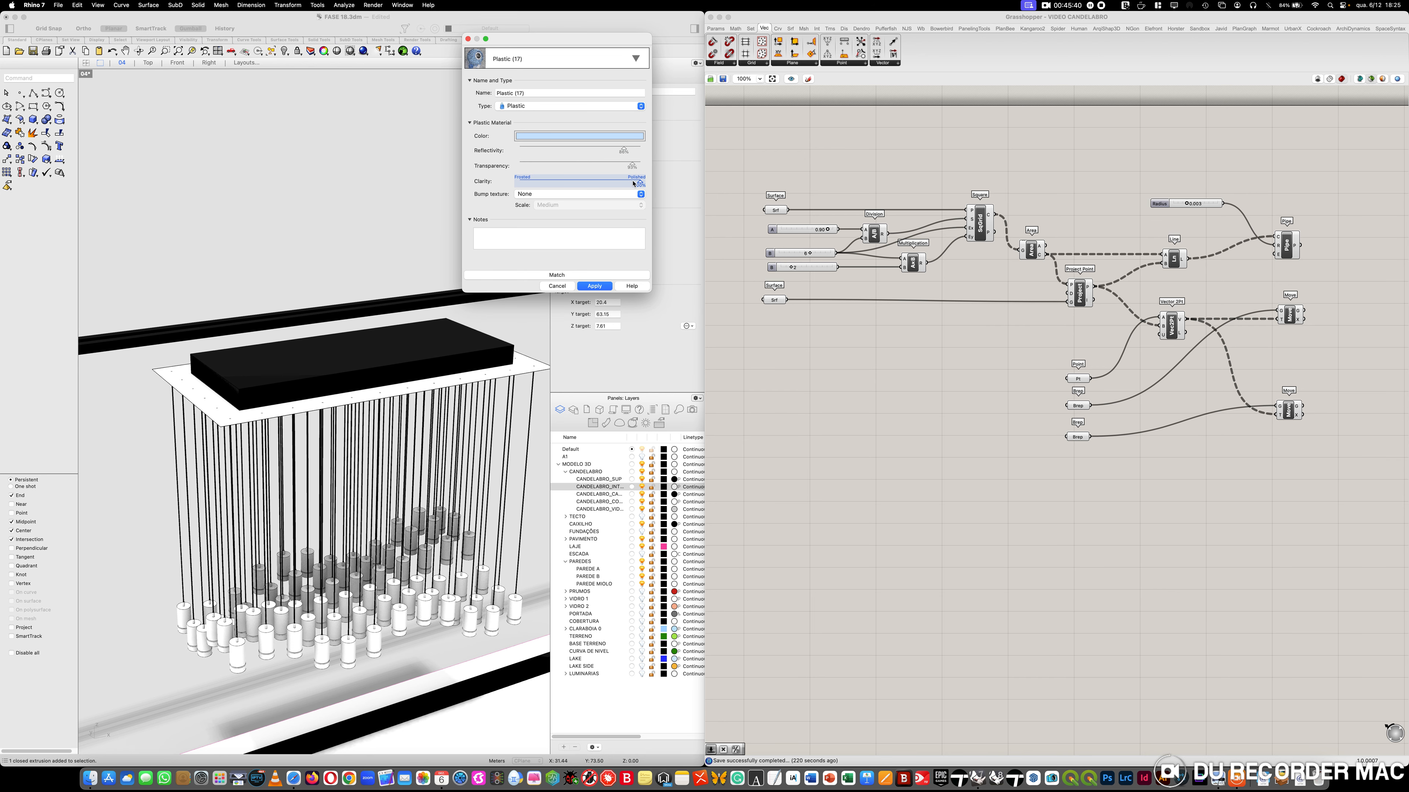
click(633, 182)
click(588, 288)
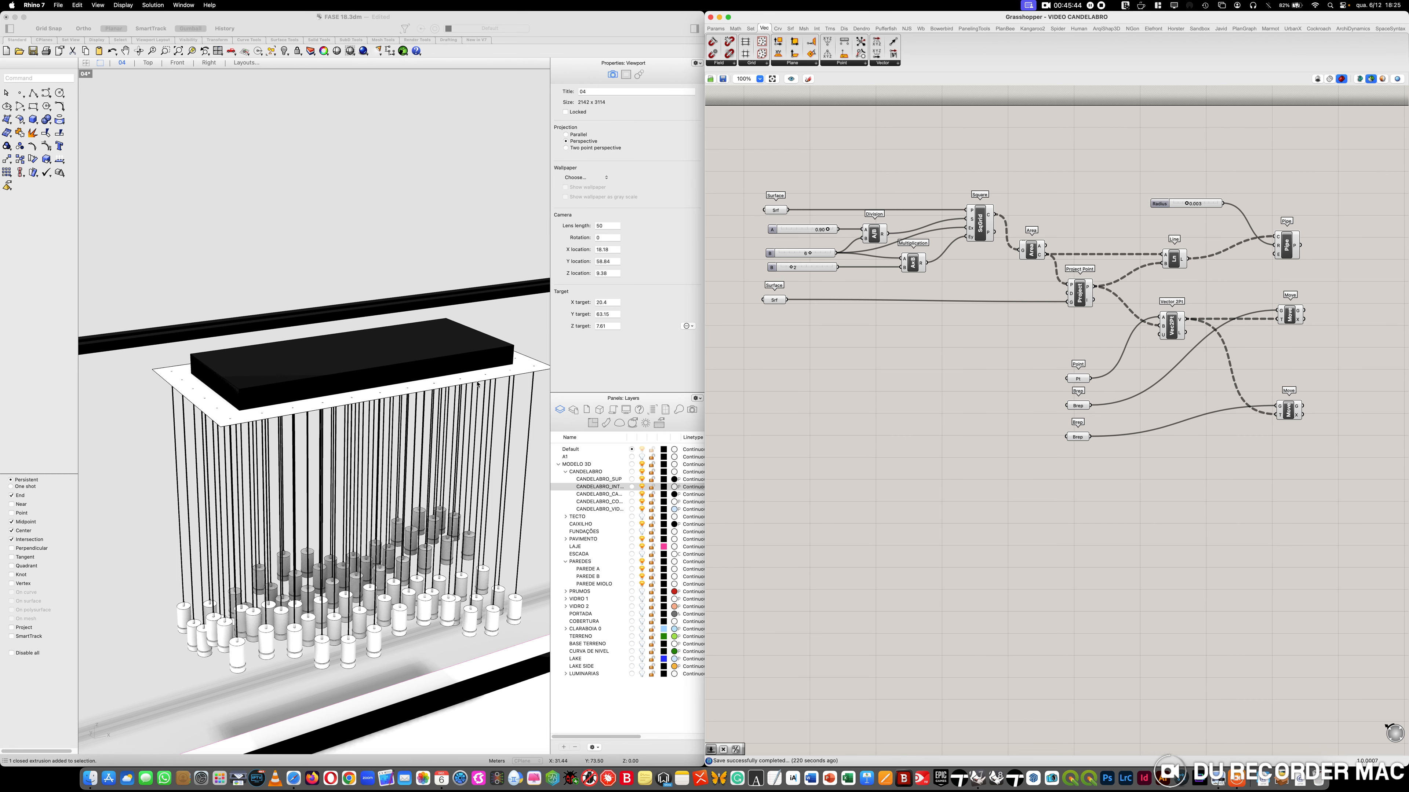
click(325, 250)
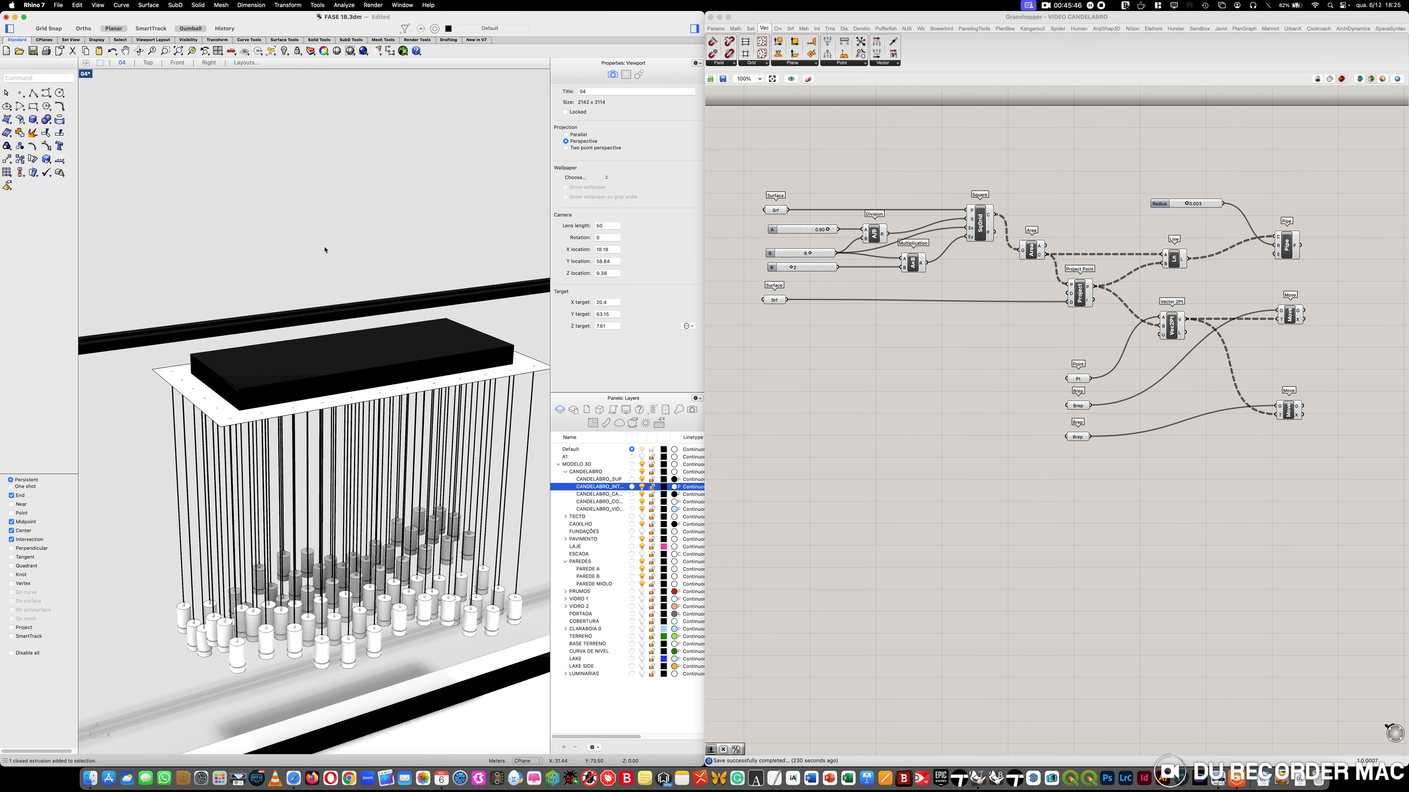
key(super+s)
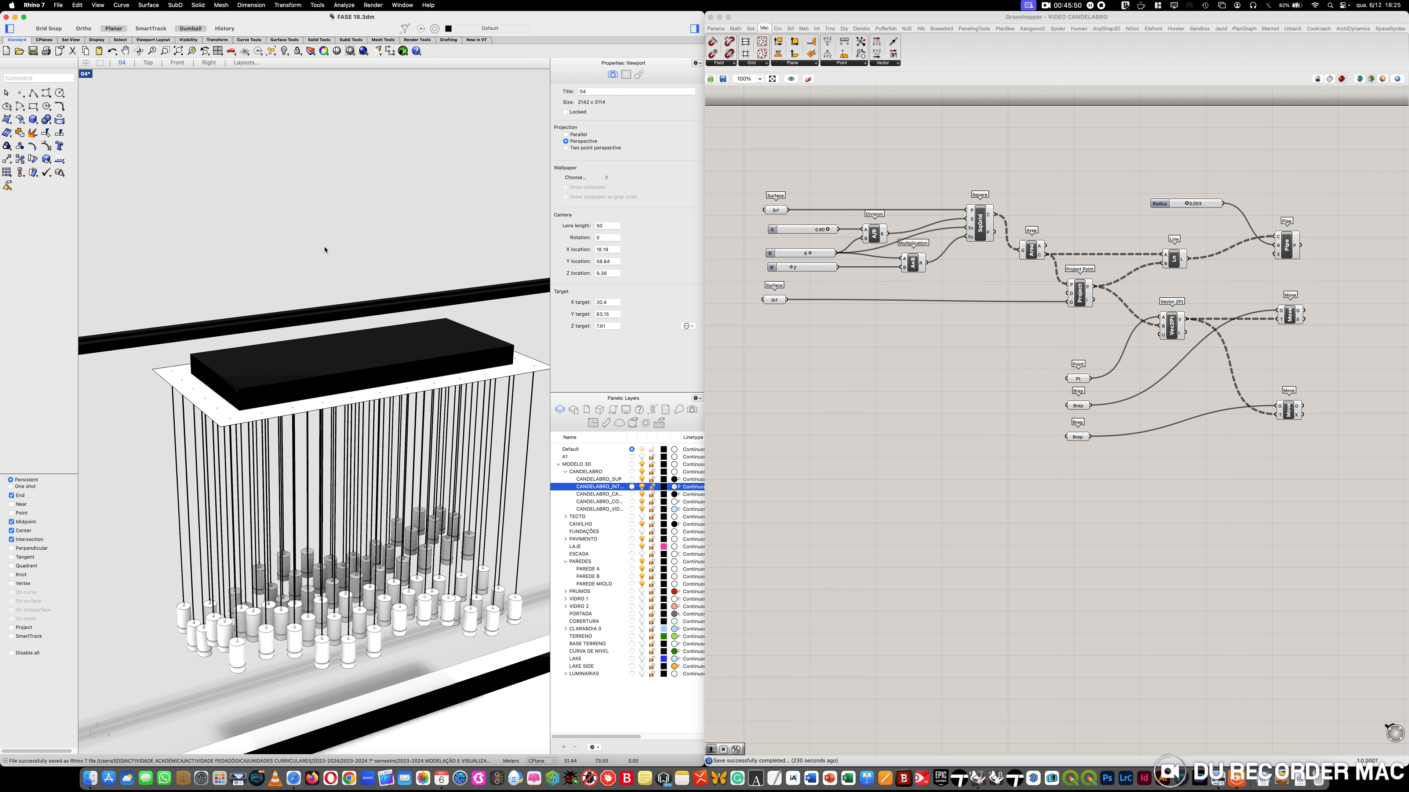
Inspect the rendered chandelier from below and above, examining the hanging cups and the corner of the thin plate under the box
right_drag(335, 255, 341, 219)
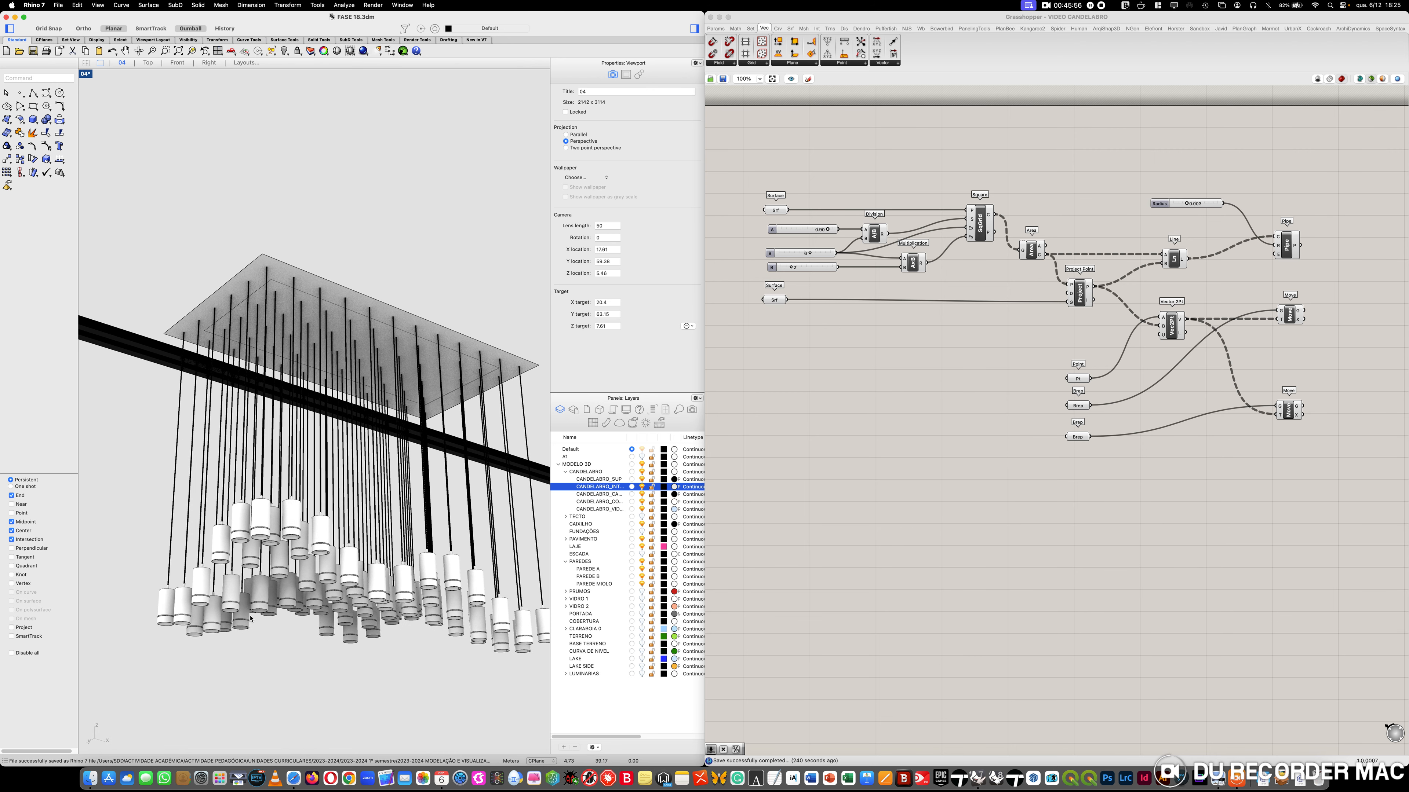
scroll(250, 619, up, 5)
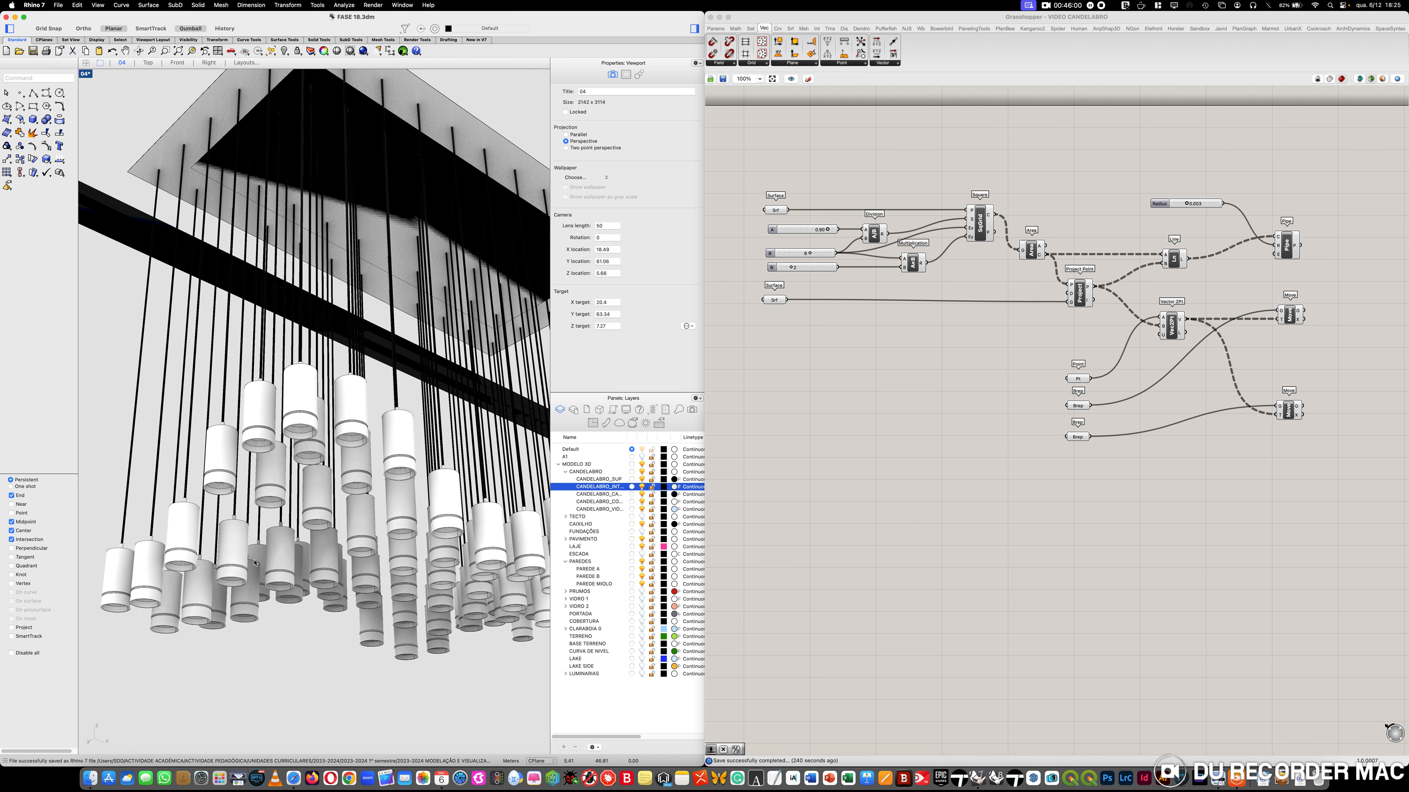
right_click(411, 386)
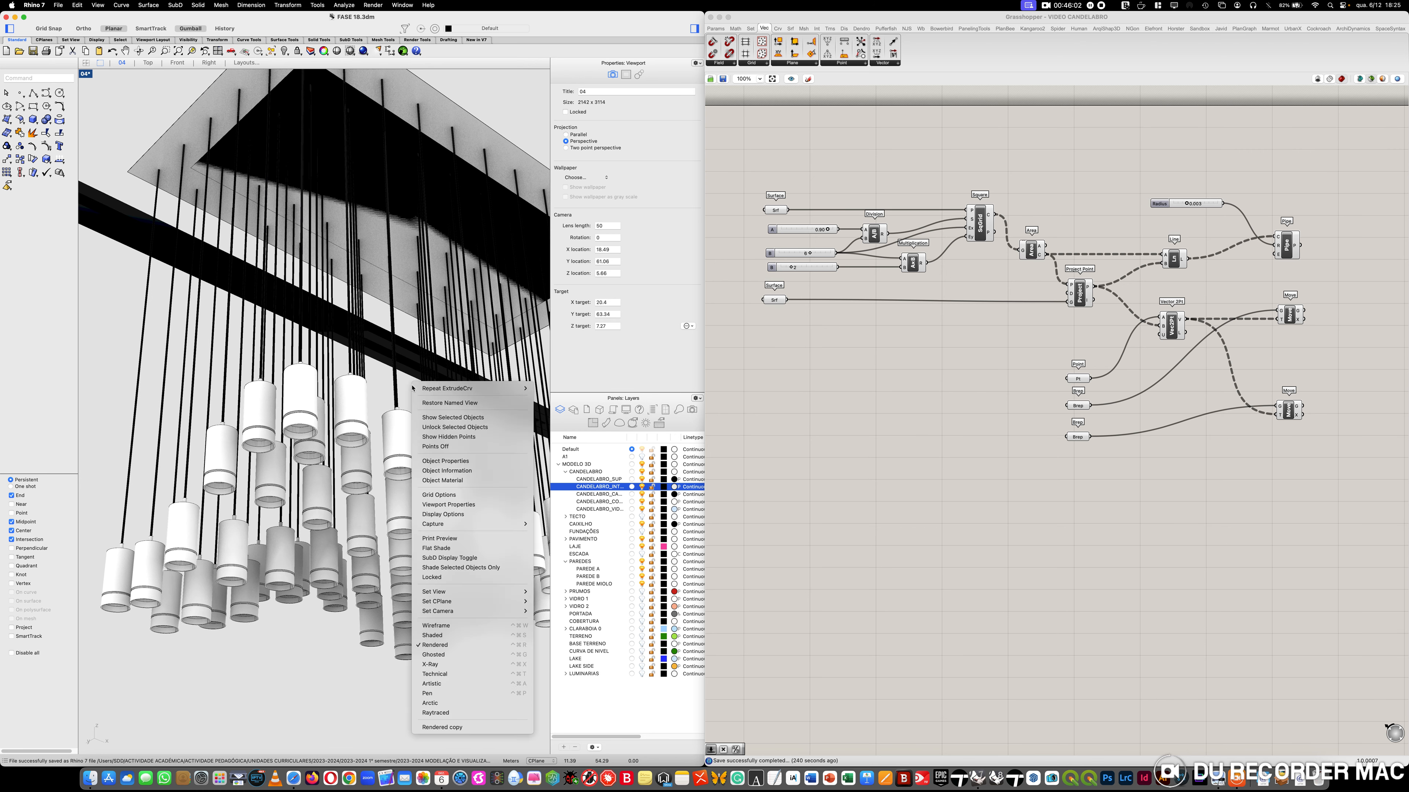
click(277, 635)
right_click(277, 636)
right_drag(278, 636, 177, 394)
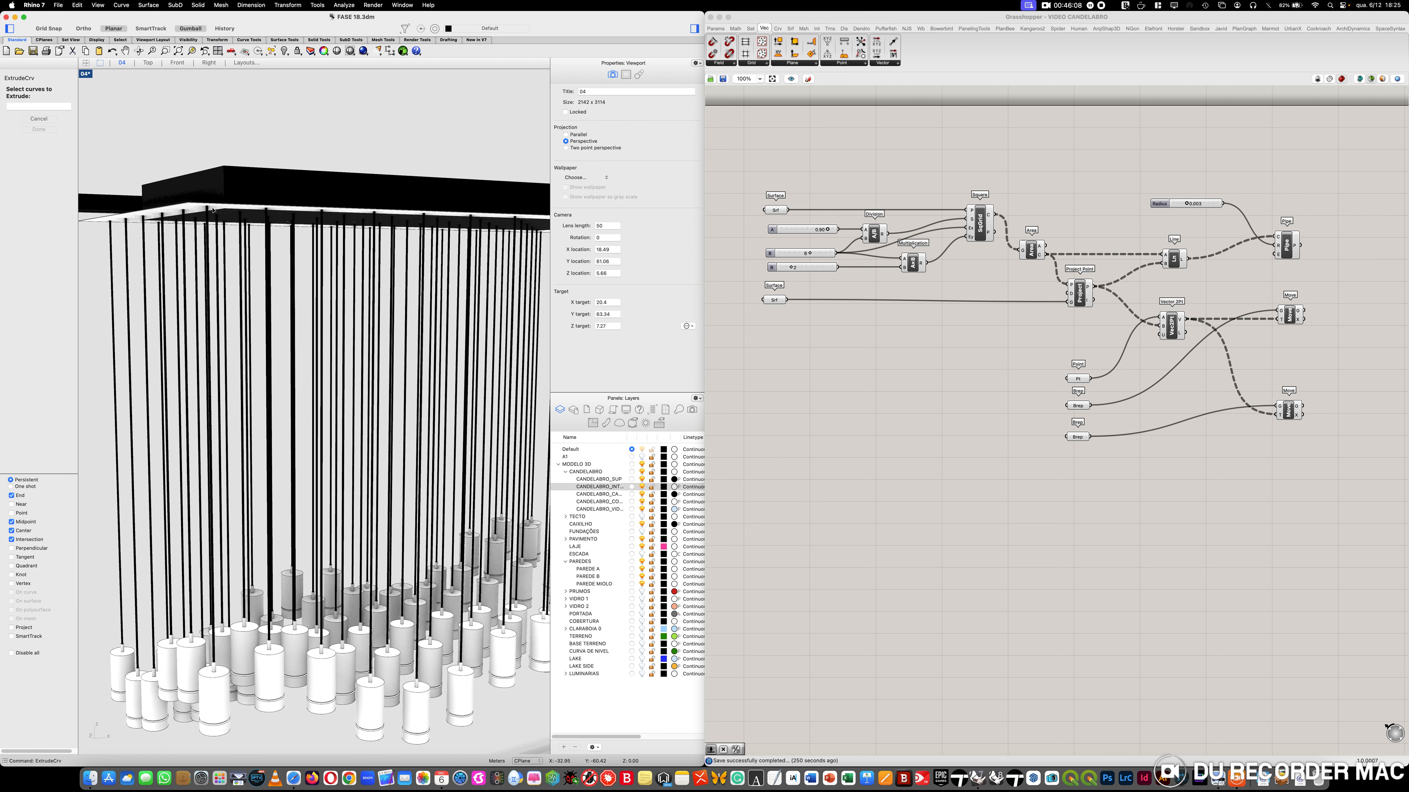
right_drag(248, 153, 255, 153)
scroll(233, 281, up, 10)
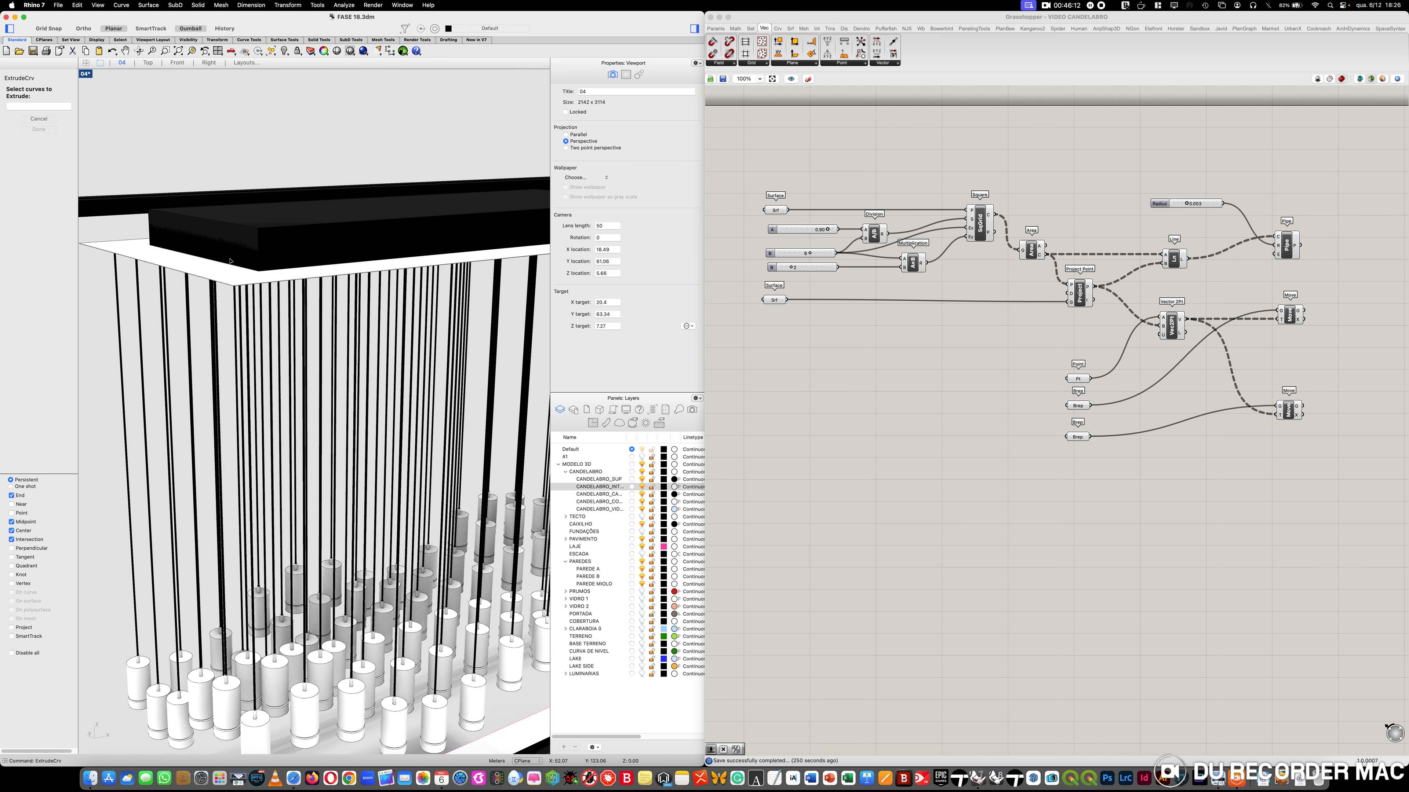
scroll(234, 282, up, 5)
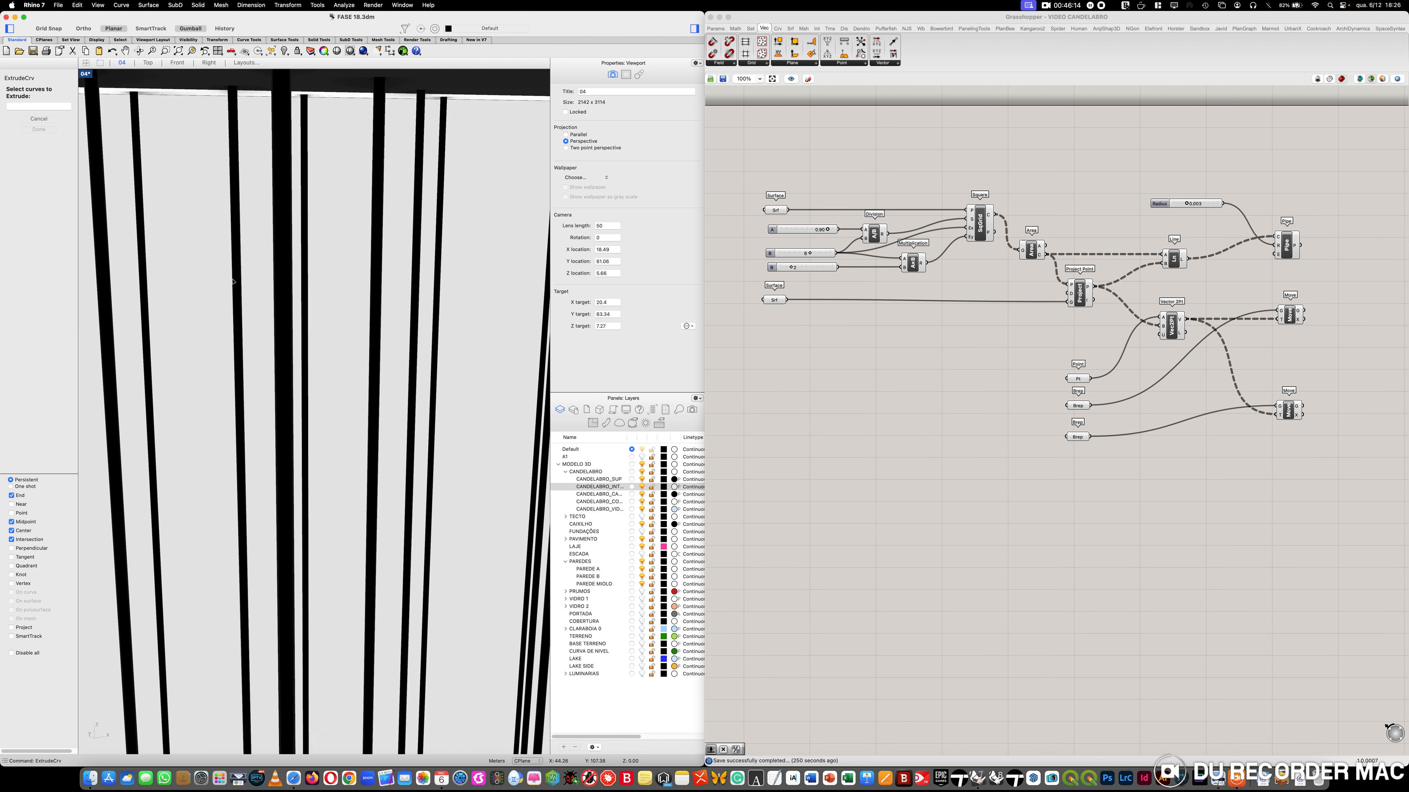
scroll(233, 282, down, 3)
text(MOV)
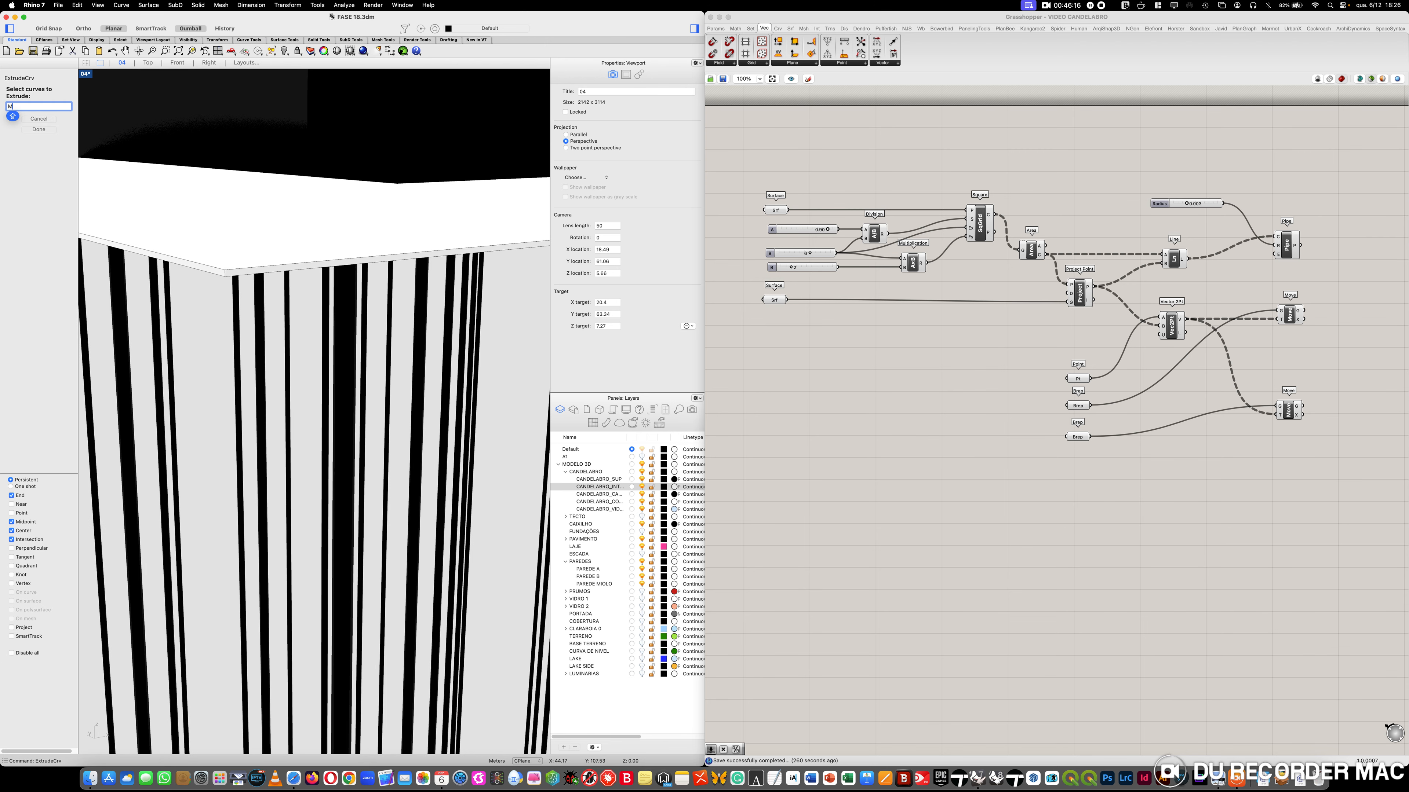
key(Return)
click(221, 274)
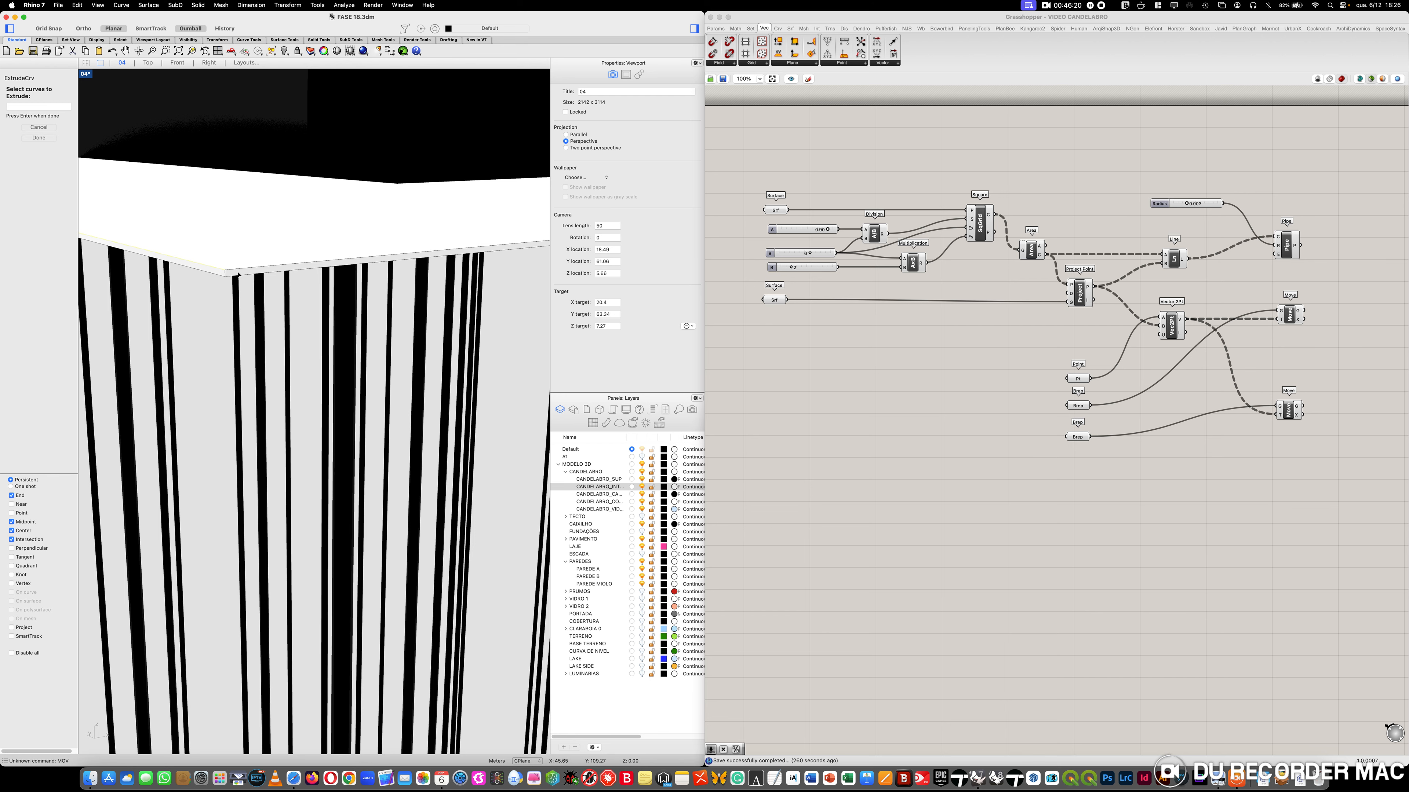
key(Return)
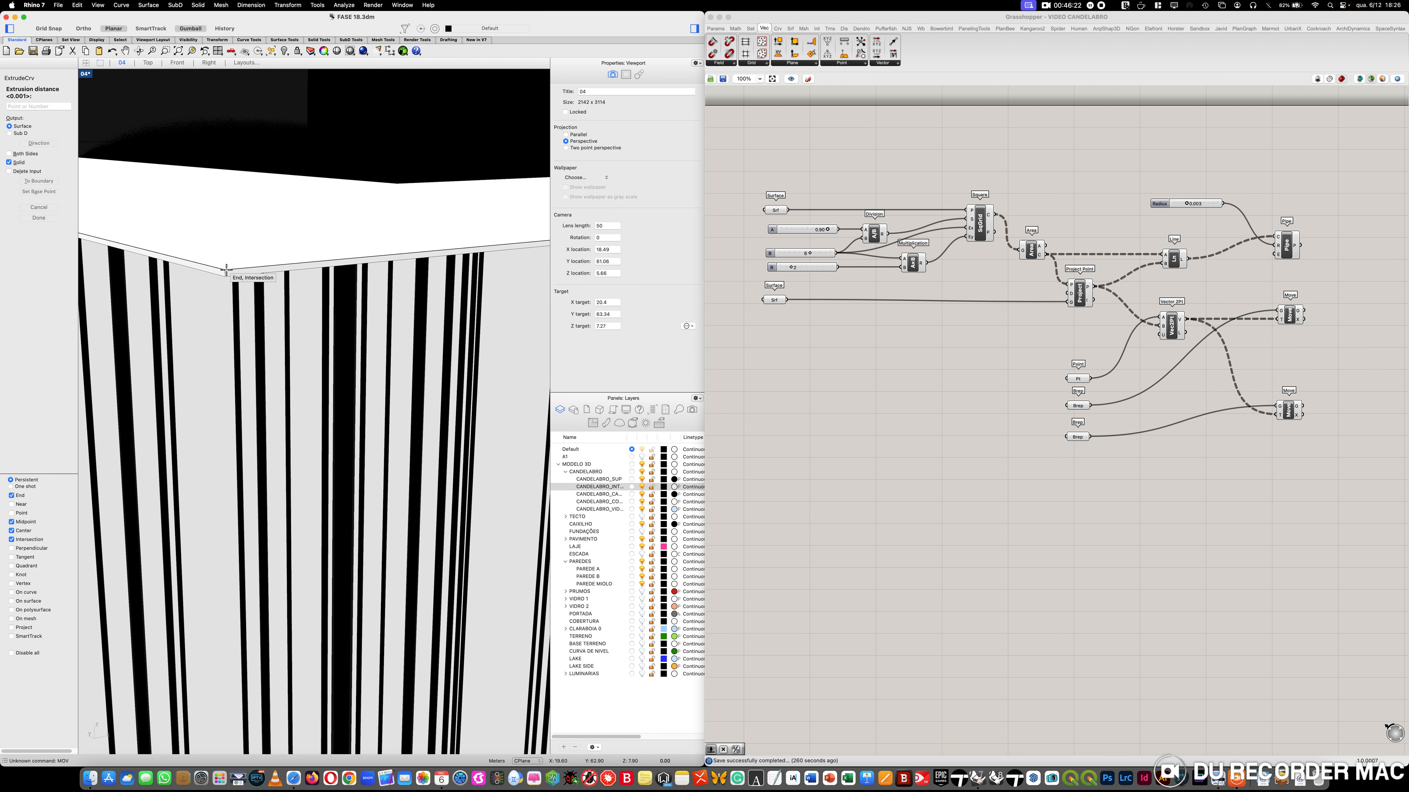
click(227, 270)
key(Return)
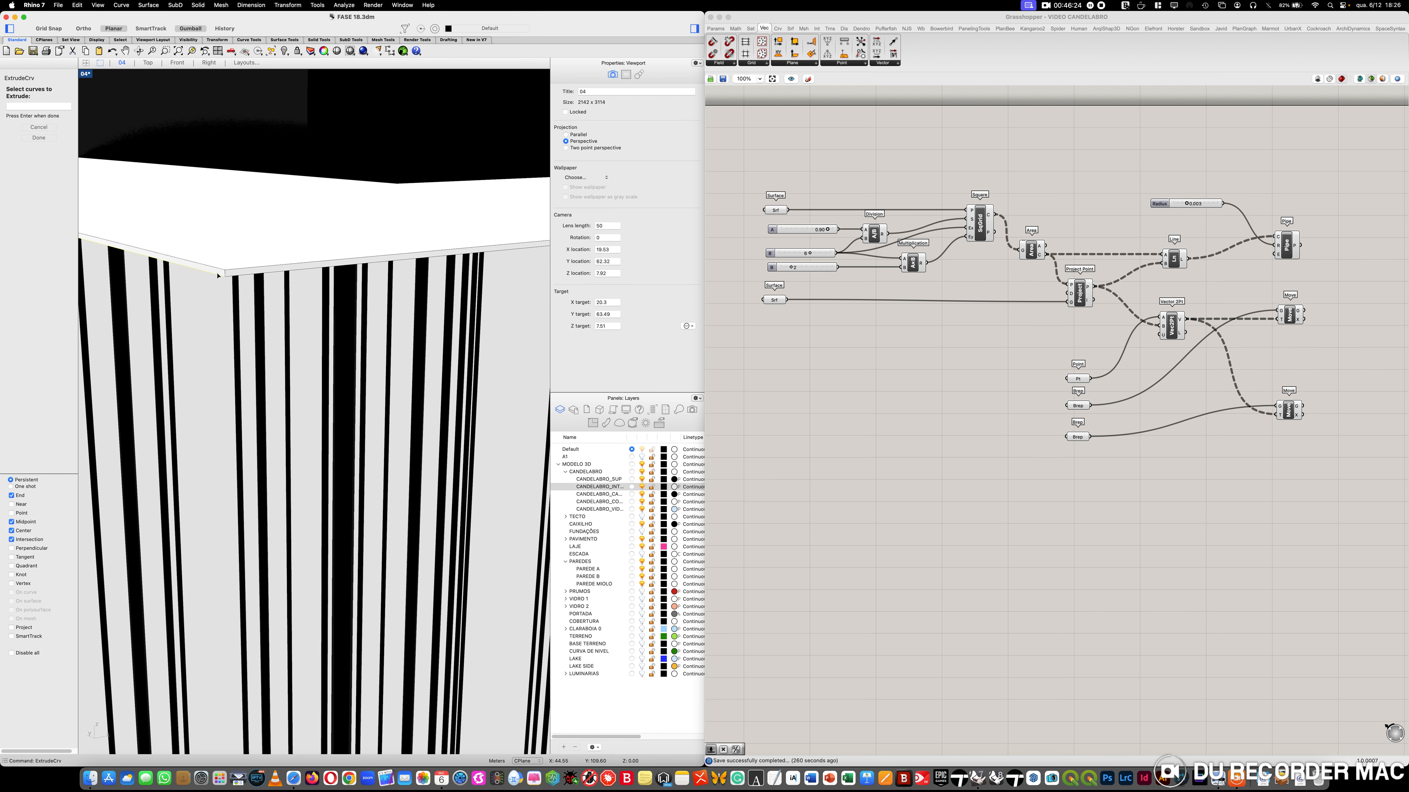
key(Escape)
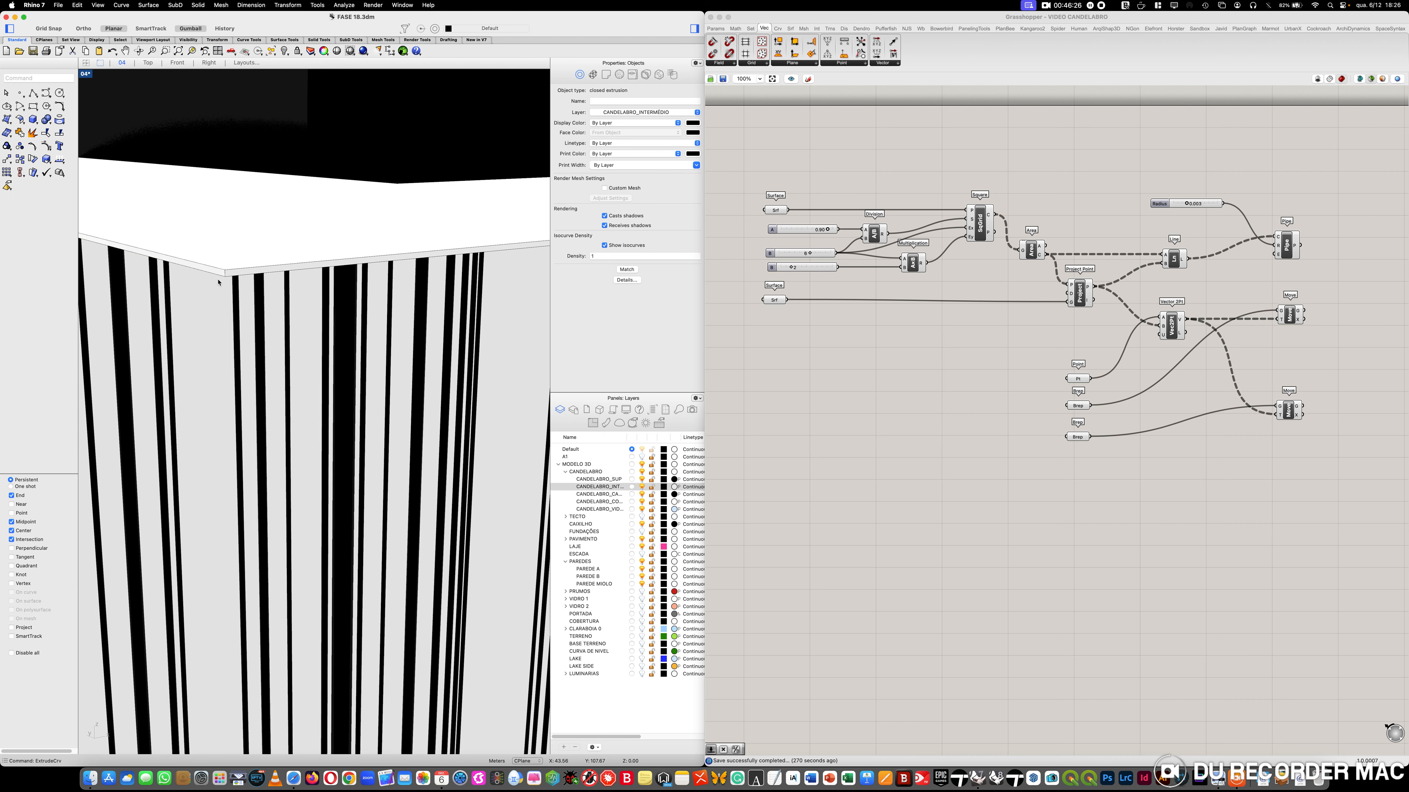
Move the thin plate under the black box down by its own thickness, from its upper corner to its lower corner
text(move)
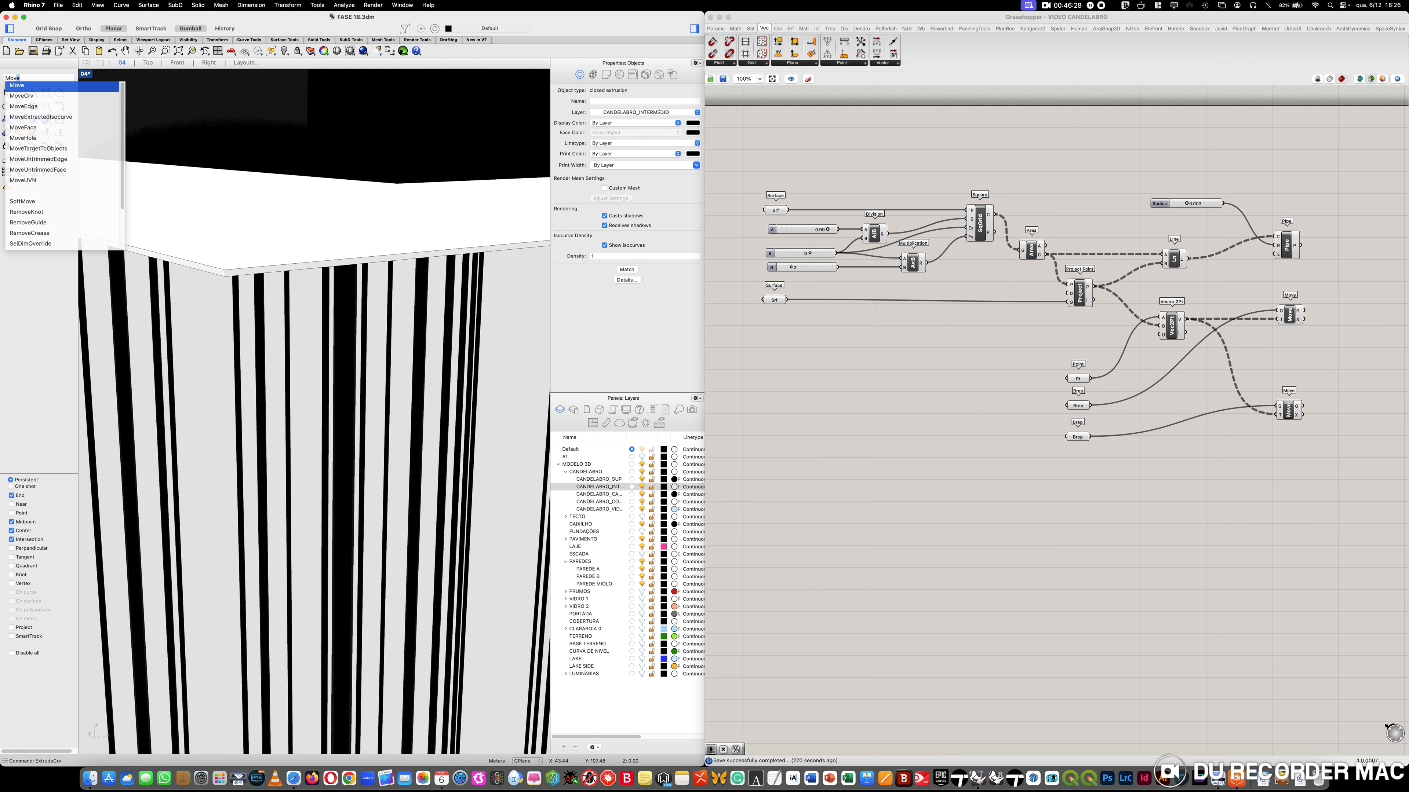
key(Return)
click(227, 267)
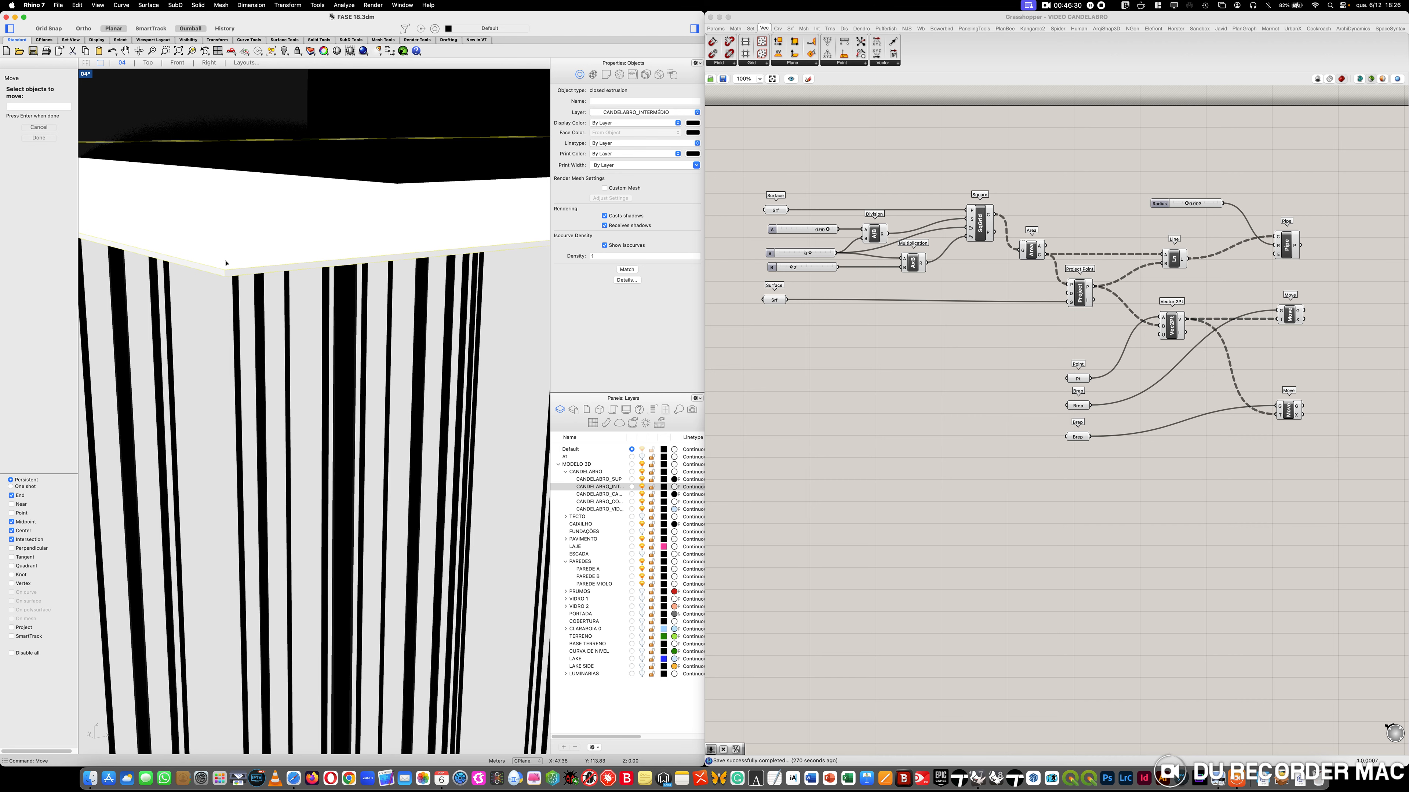
key(Return)
click(224, 275)
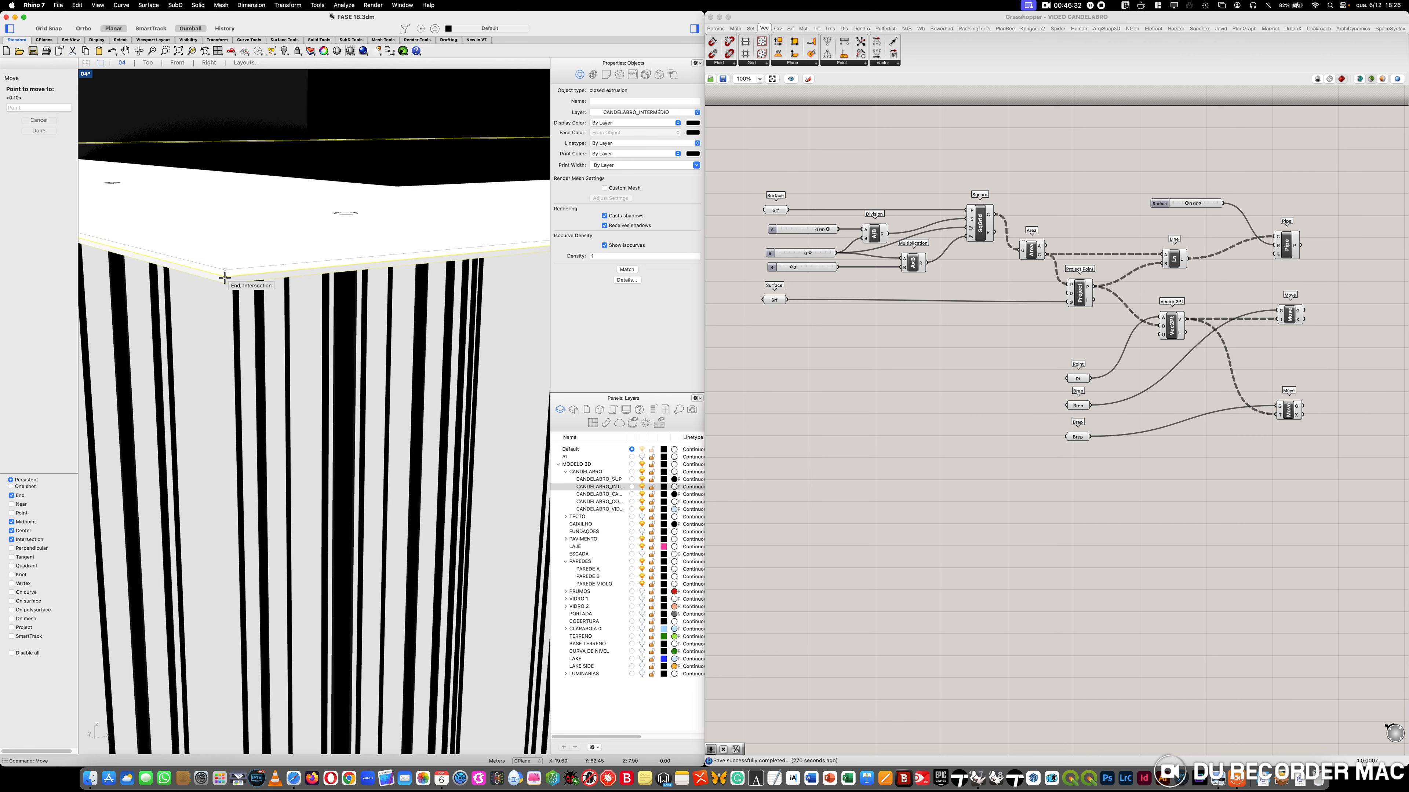
click(224, 276)
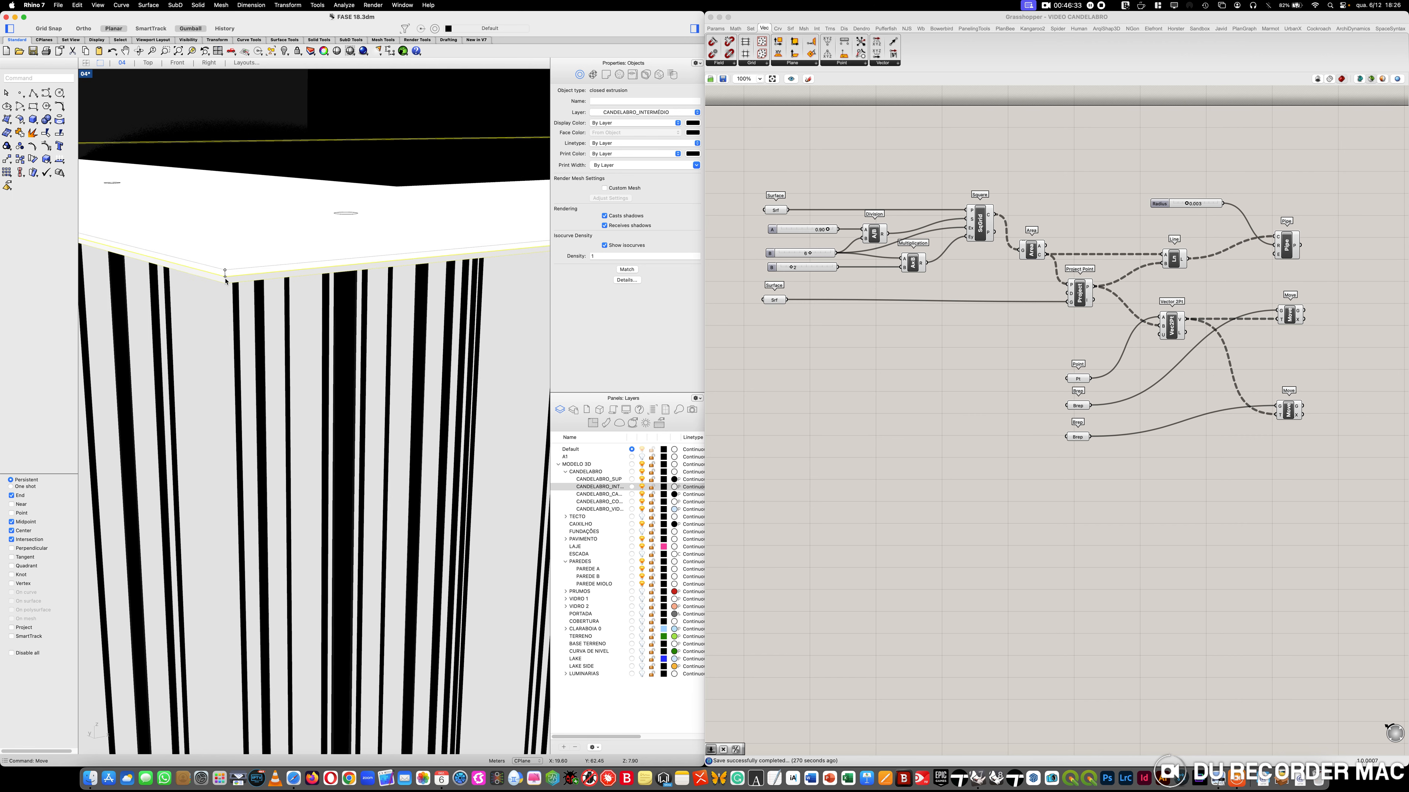
right_click(208, 356)
click(196, 340)
Inspect the chandelier from below and above, examining the lowered plate's position relative to the black box and the cable tops
right_drag(197, 340, 219, 320)
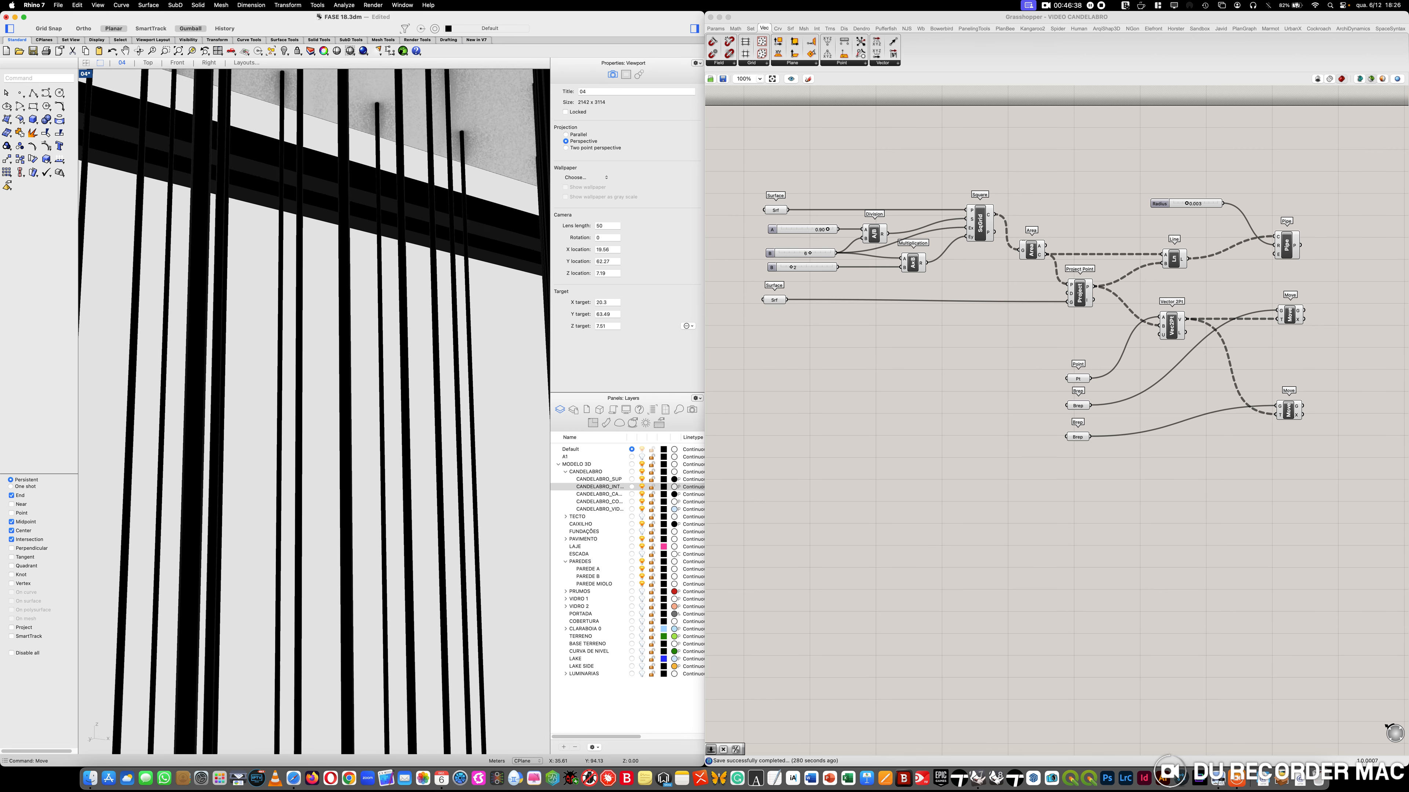
scroll(202, 334, down, 2)
scroll(201, 334, down, 4)
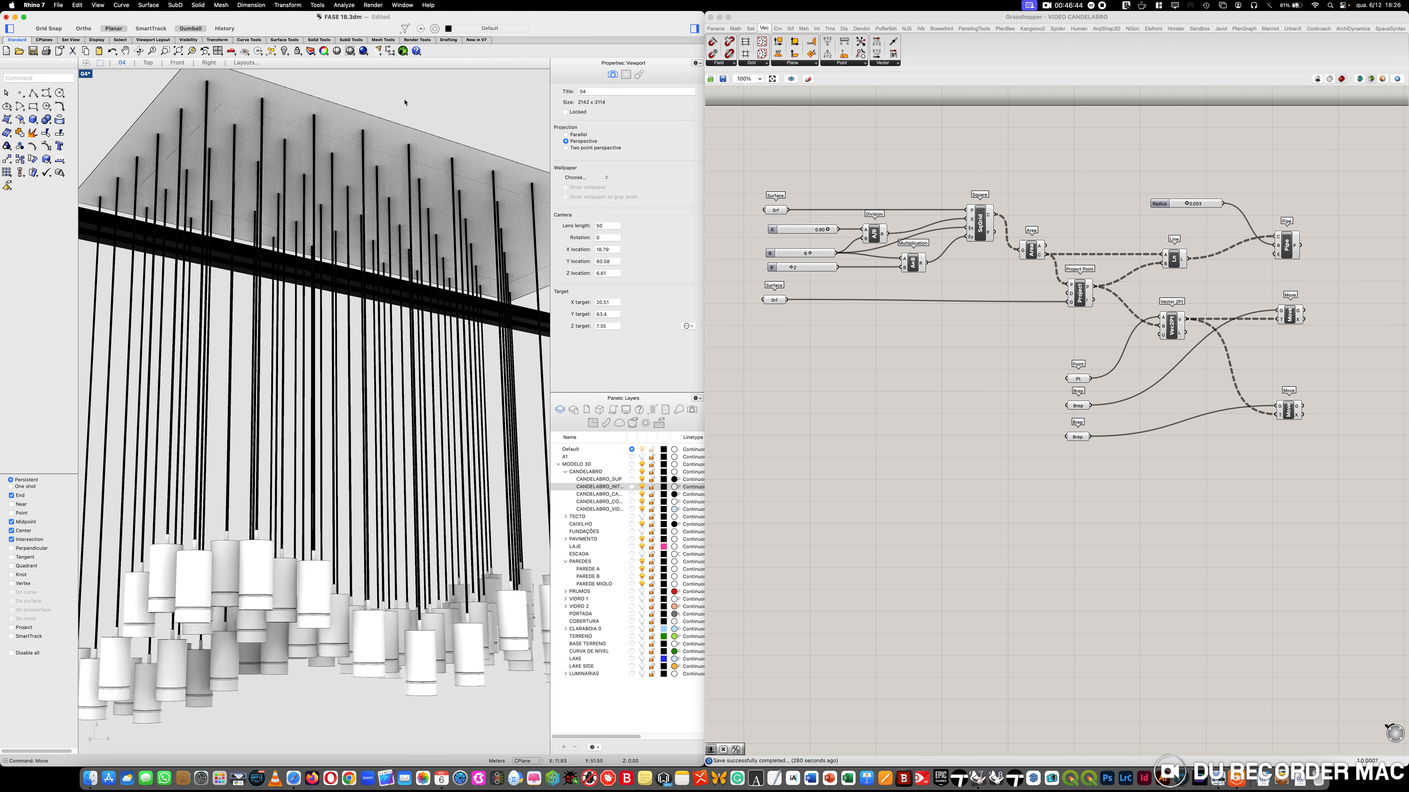
mouse_move(405, 102)
right_down()
mouse_move(408, 90)
mouse_move(395, 117)
mouse_move(409, 122)
right_up()
scroll(326, 109, up, 4)
scroll(326, 110, down, 3)
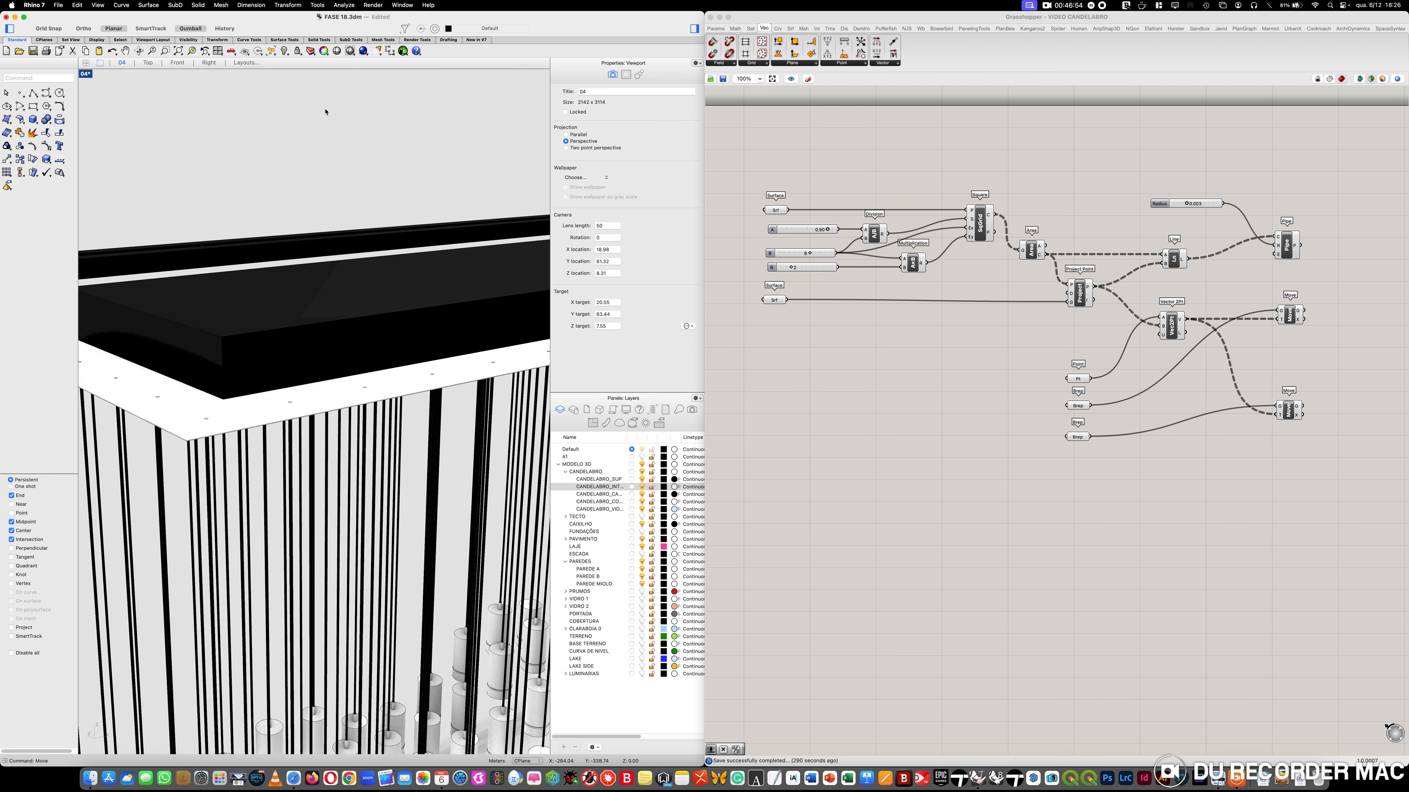
scroll(326, 110, down, 3)
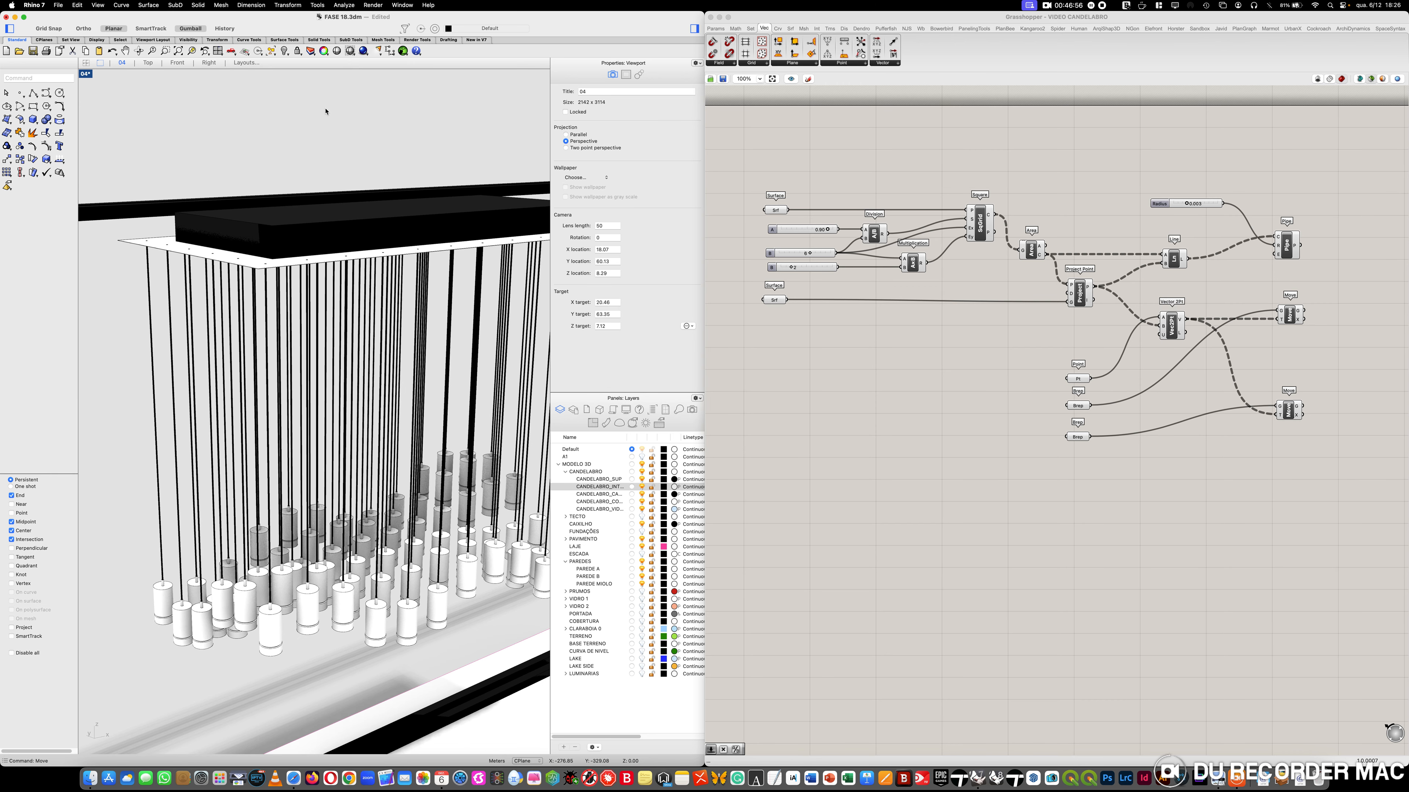